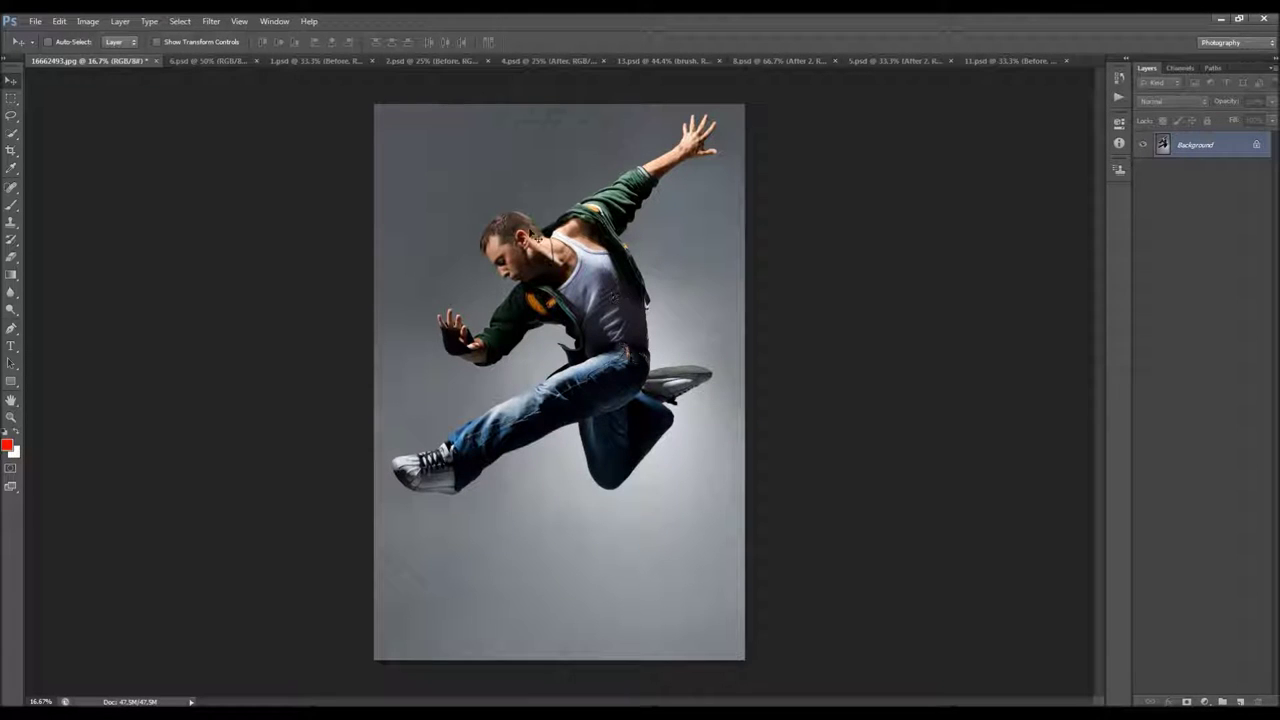
# View the whole fire result in 6.psd, and reveal the brush and After layers in 1.psd
pyautogui.click(186, 62)
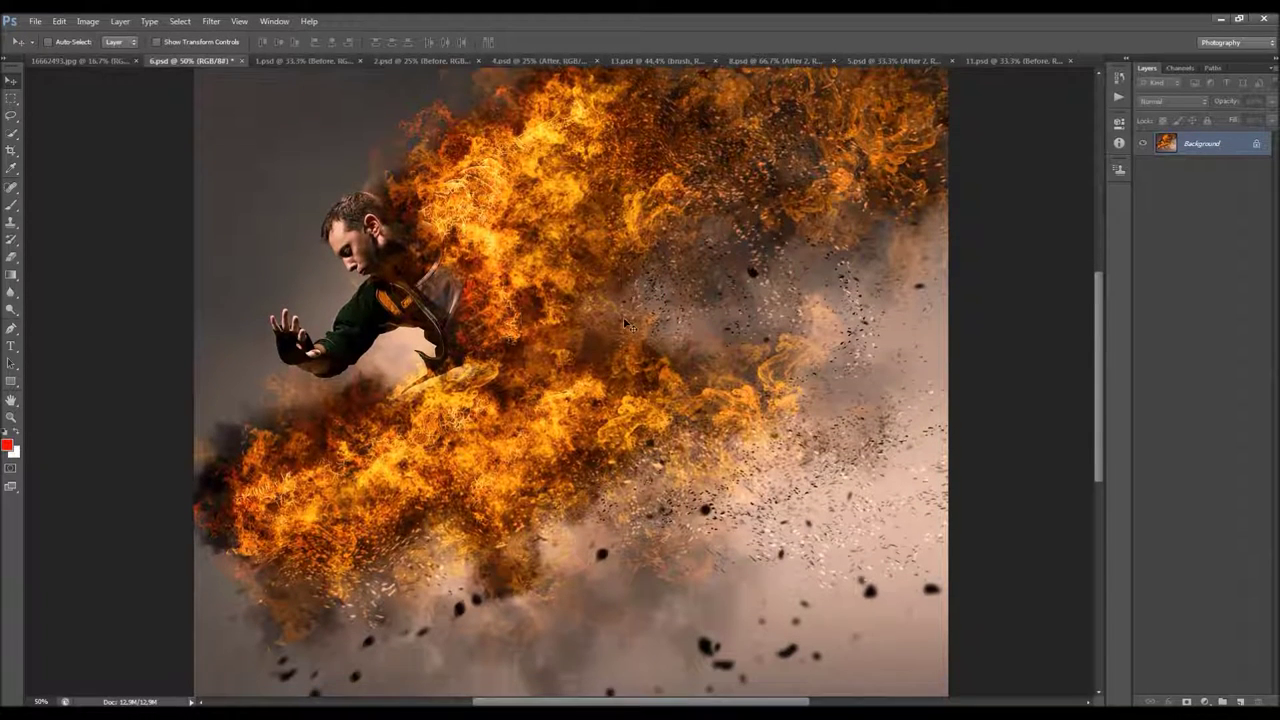
pyautogui.scroll(-1, 617, 328)
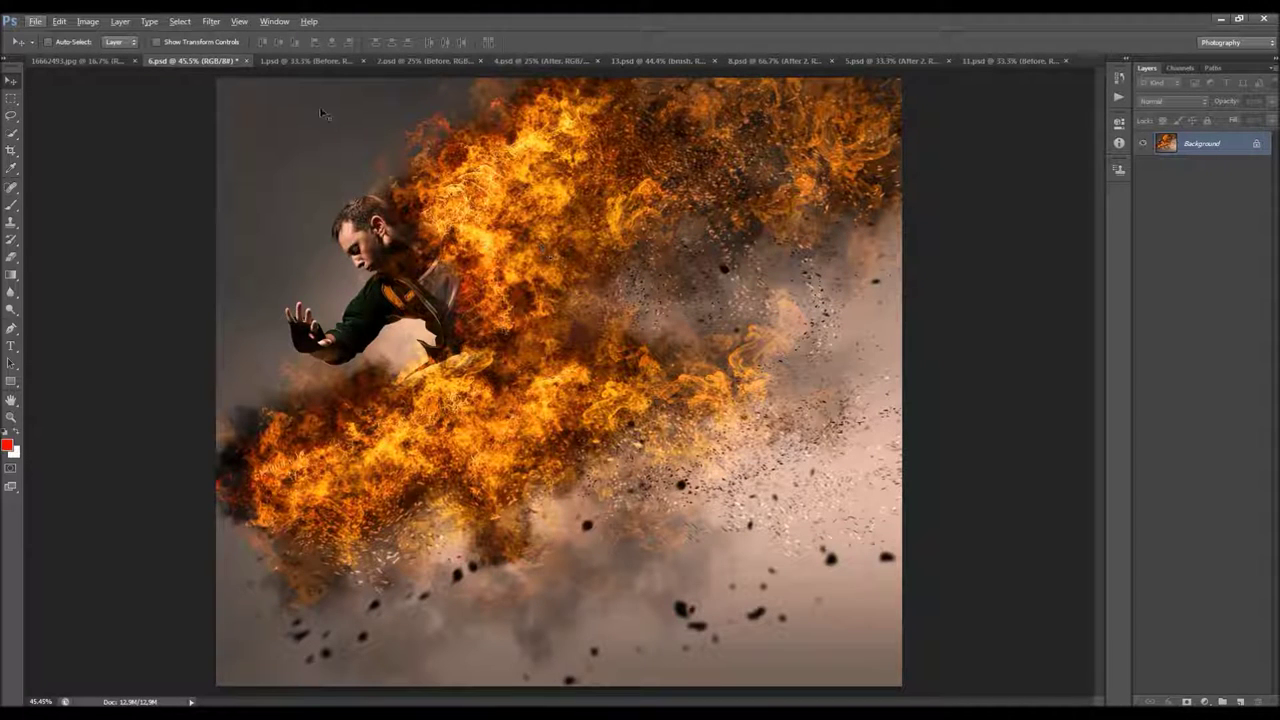
pyautogui.click(300, 61)
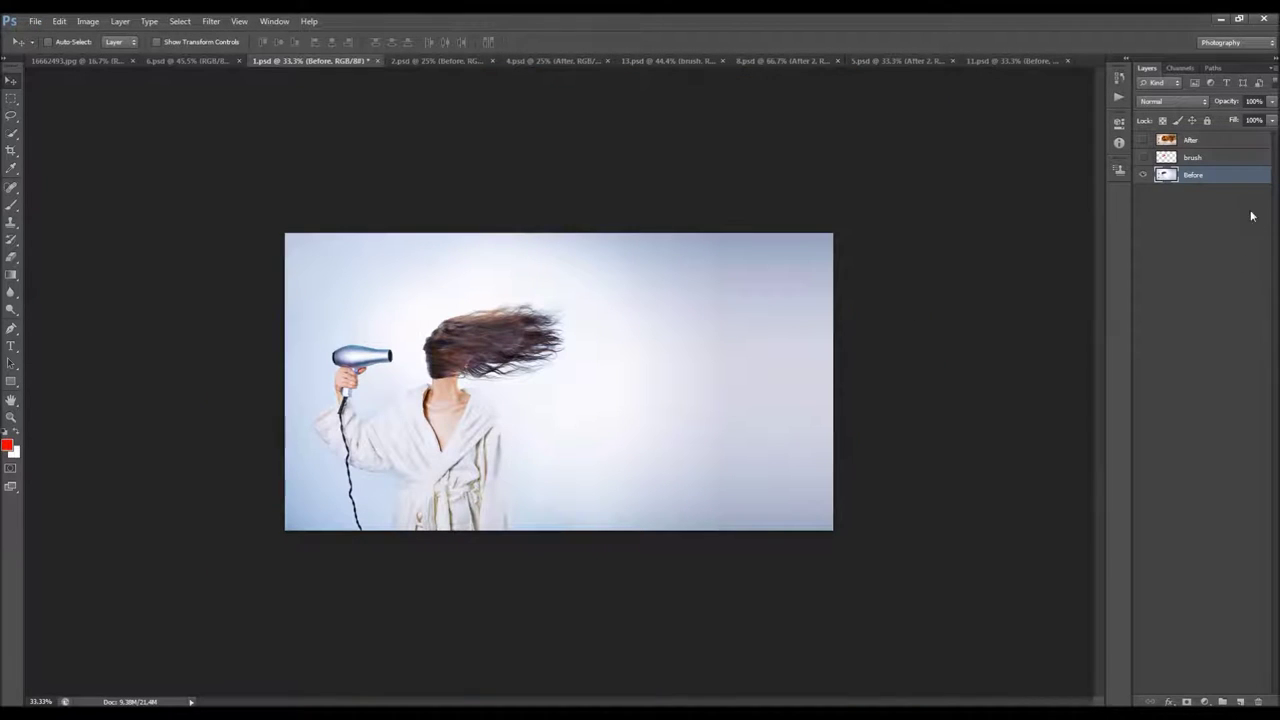
pyautogui.click(1143, 157)
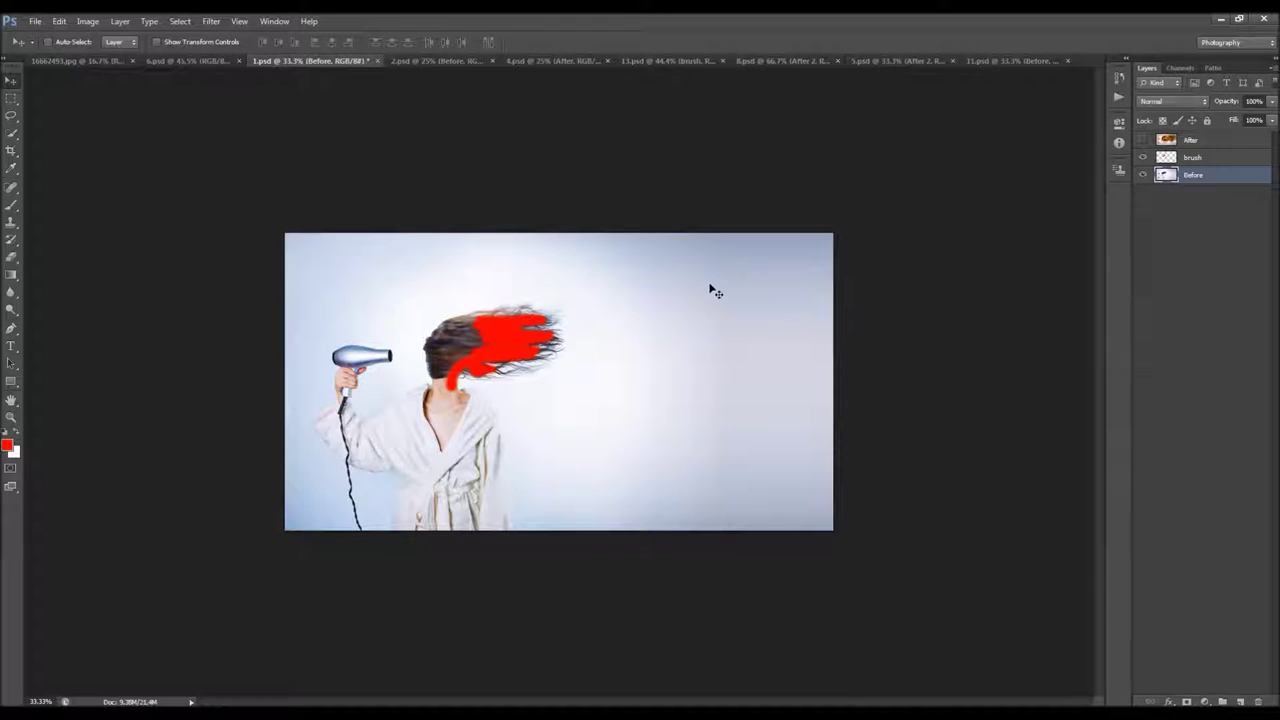
pyautogui.click(1143, 140)
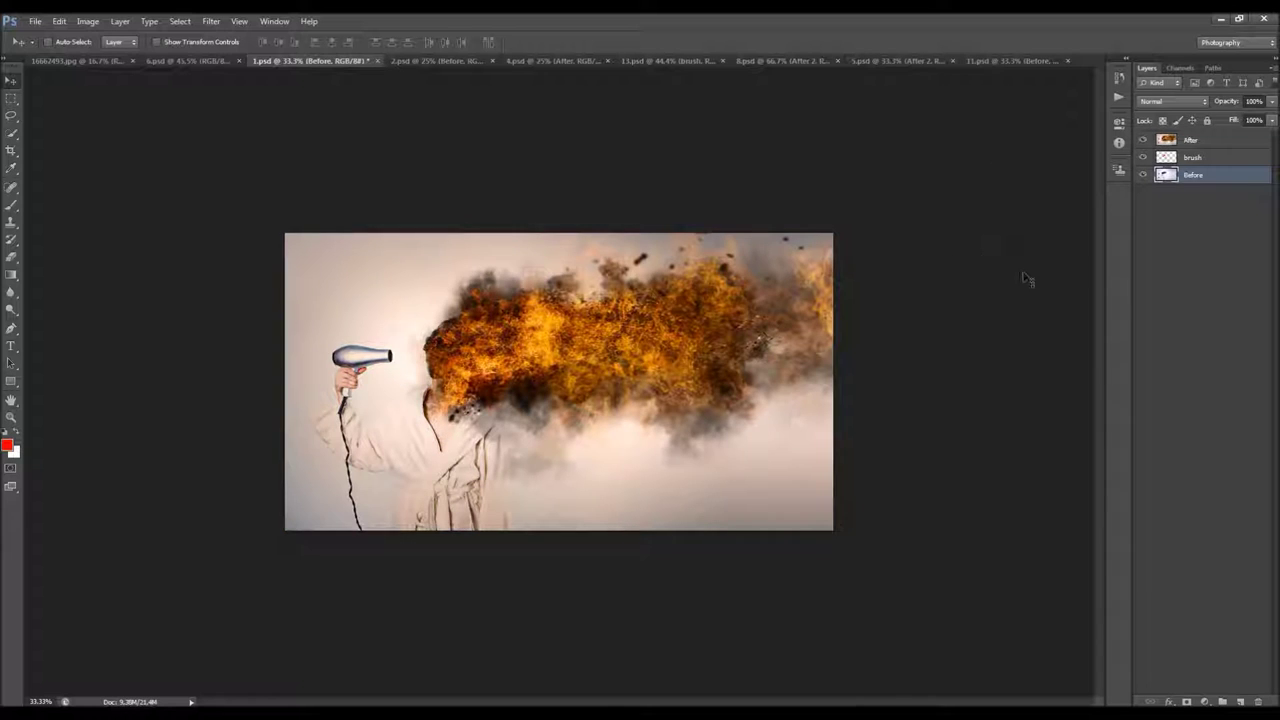
# Open the 2.psd knight example and reveal its brush layer and After layer over the original
pyautogui.click(425, 61)
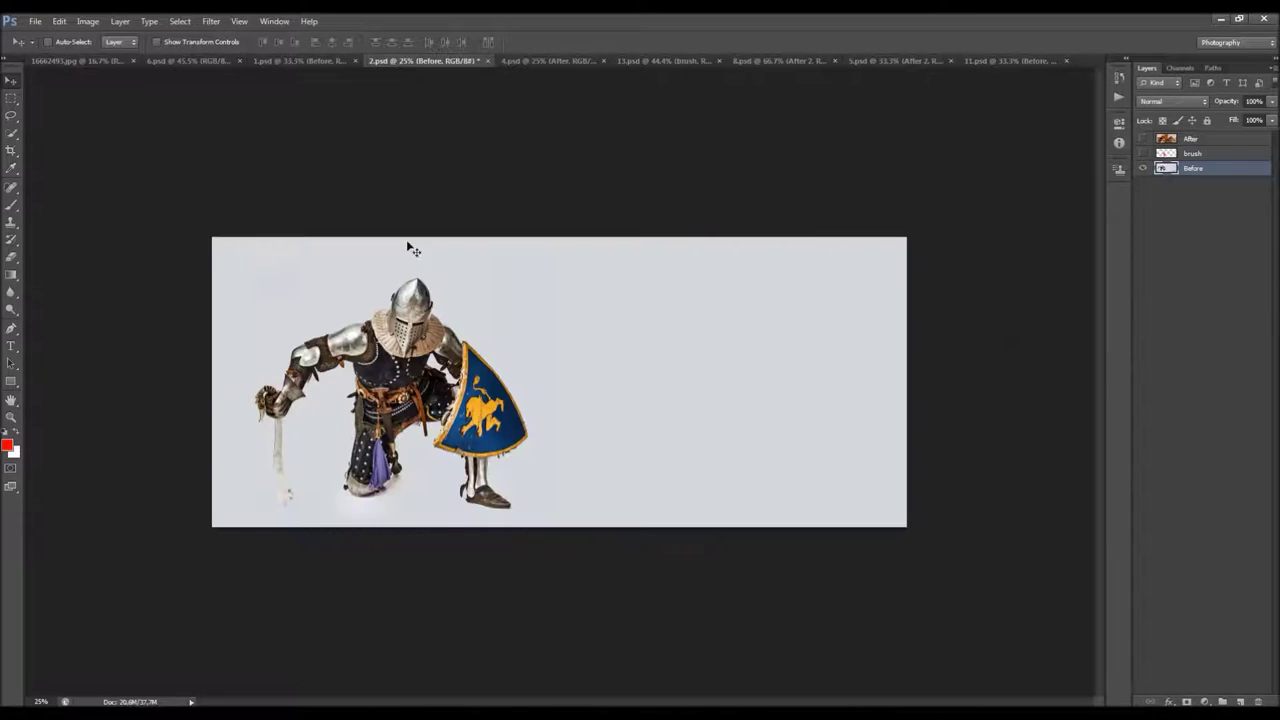
pyautogui.click(1143, 153)
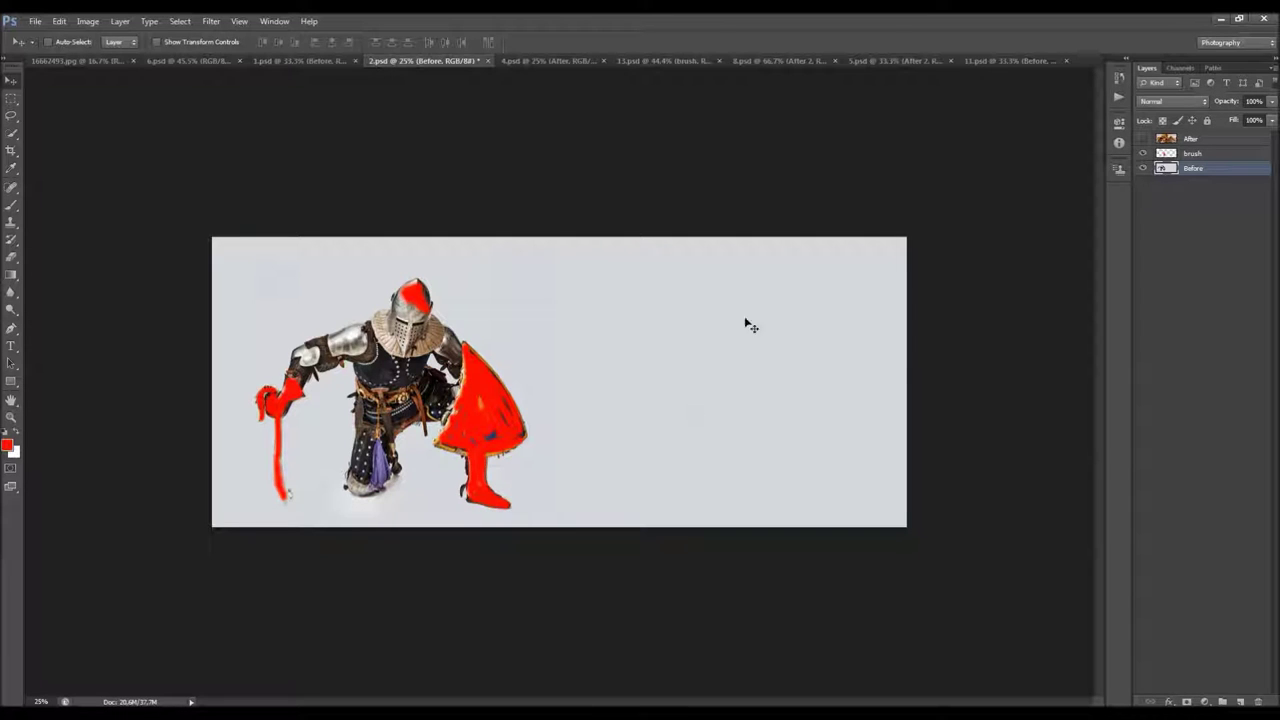
pyautogui.click(1143, 138)
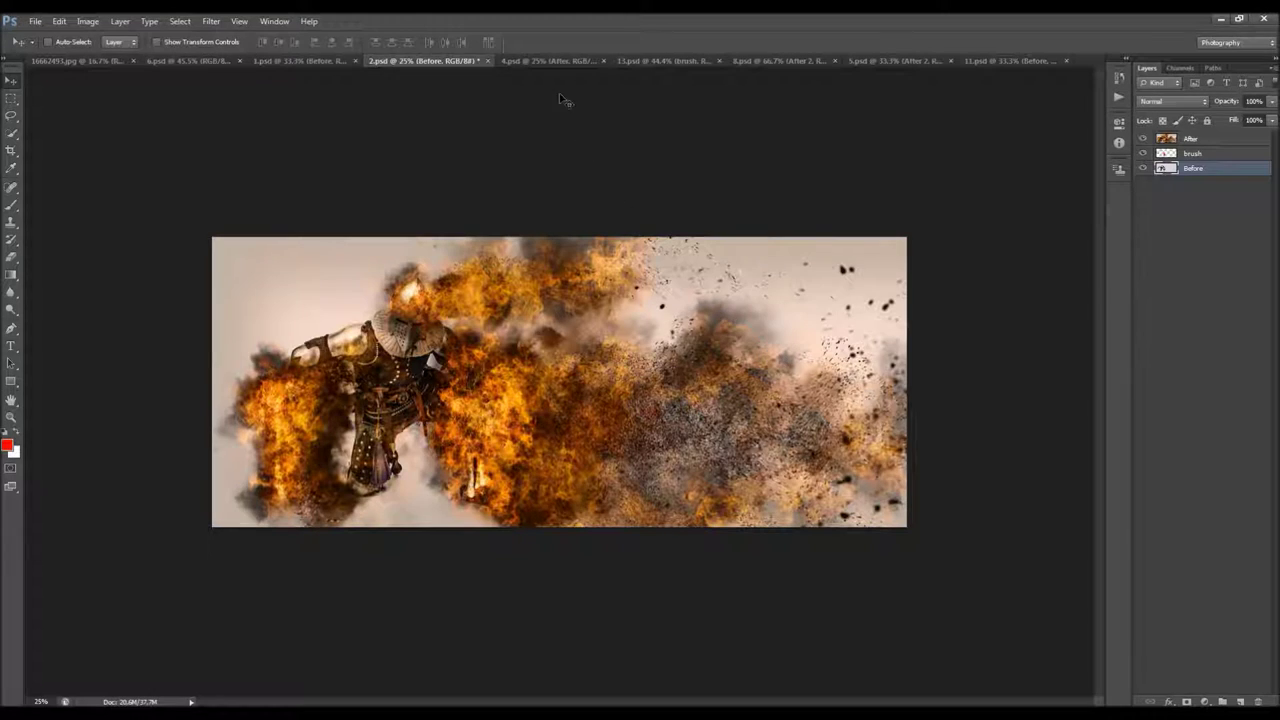
# In the 4.psd example, reveal the brush and After layers and examine the fire effect up close
pyautogui.click(548, 61)
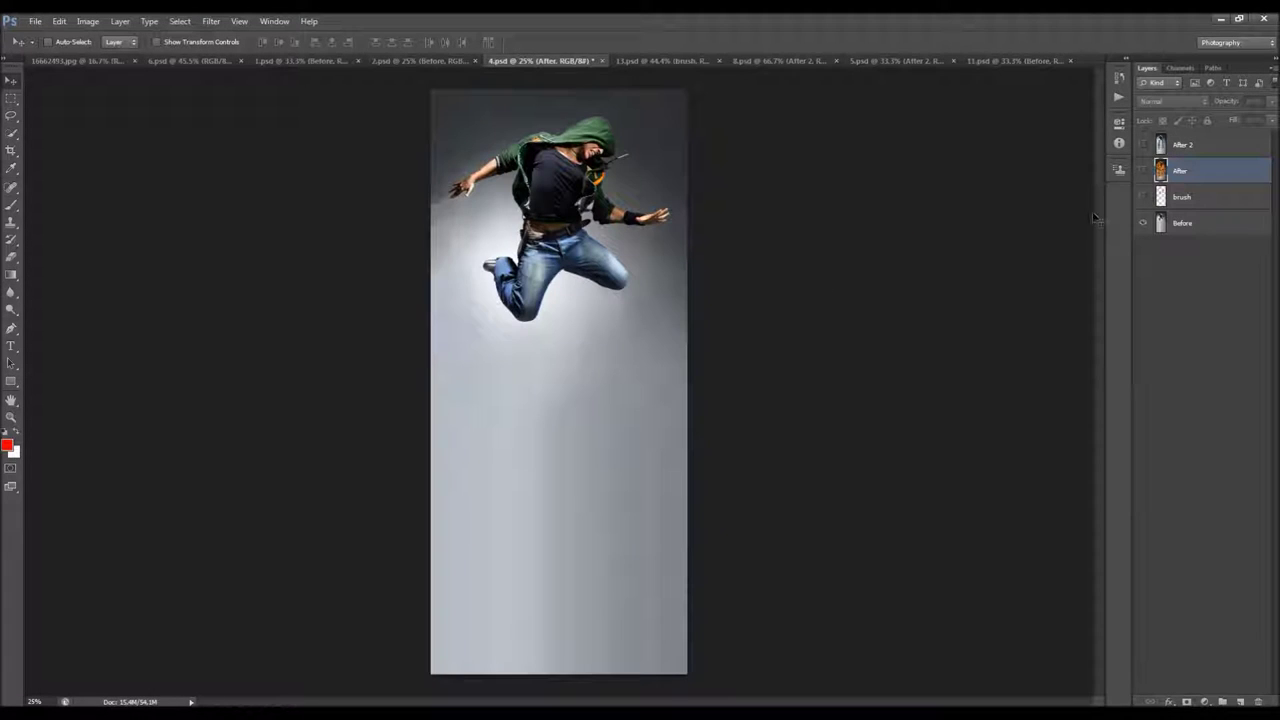
pyautogui.click(1142, 197)
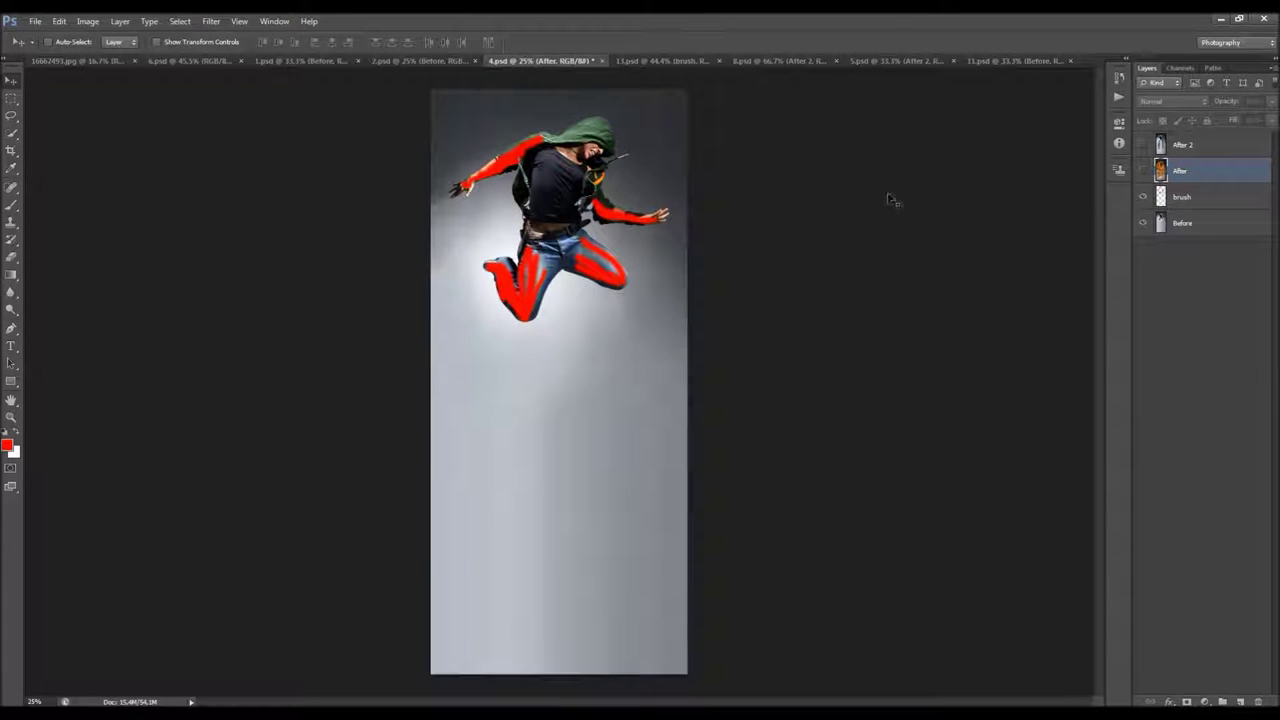
pyautogui.click(1142, 171)
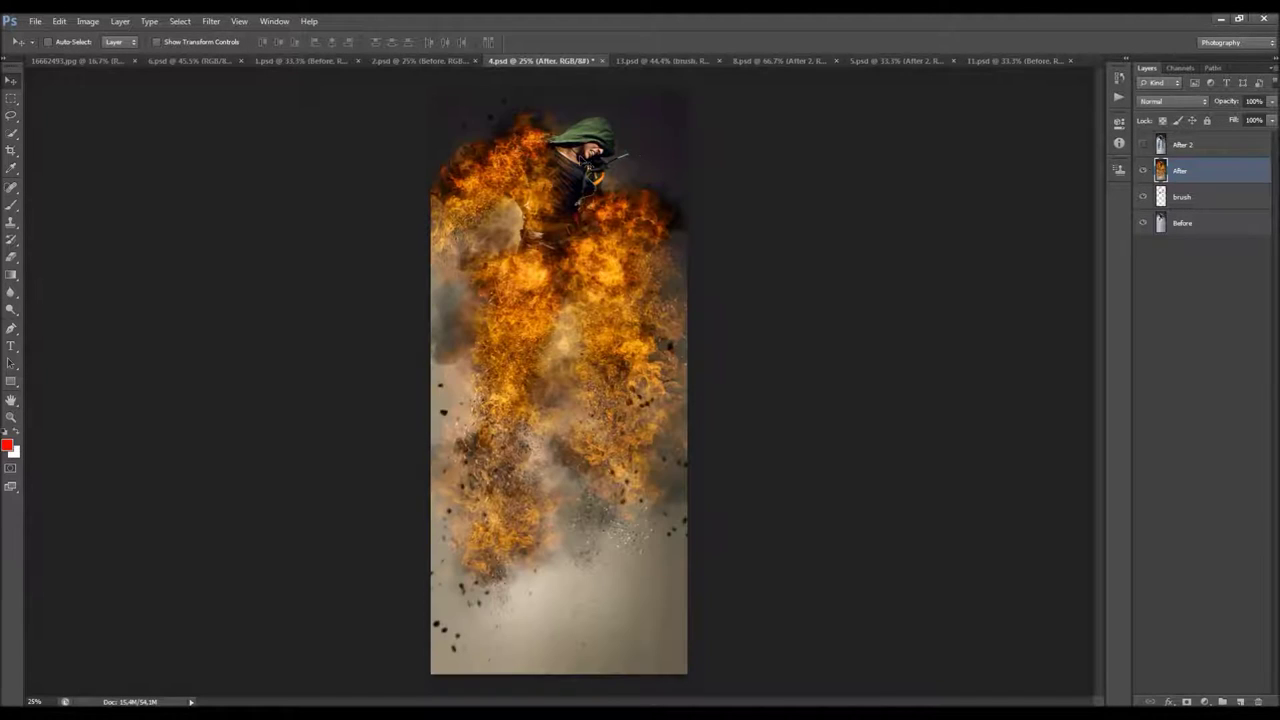
pyautogui.press('z')
pyautogui.moveTo(575, 225)
pyautogui.mouseDown()
pyautogui.moveTo(568, 289)
pyautogui.moveTo(570, 245)
pyautogui.mouseUp()
pyautogui.press('v')
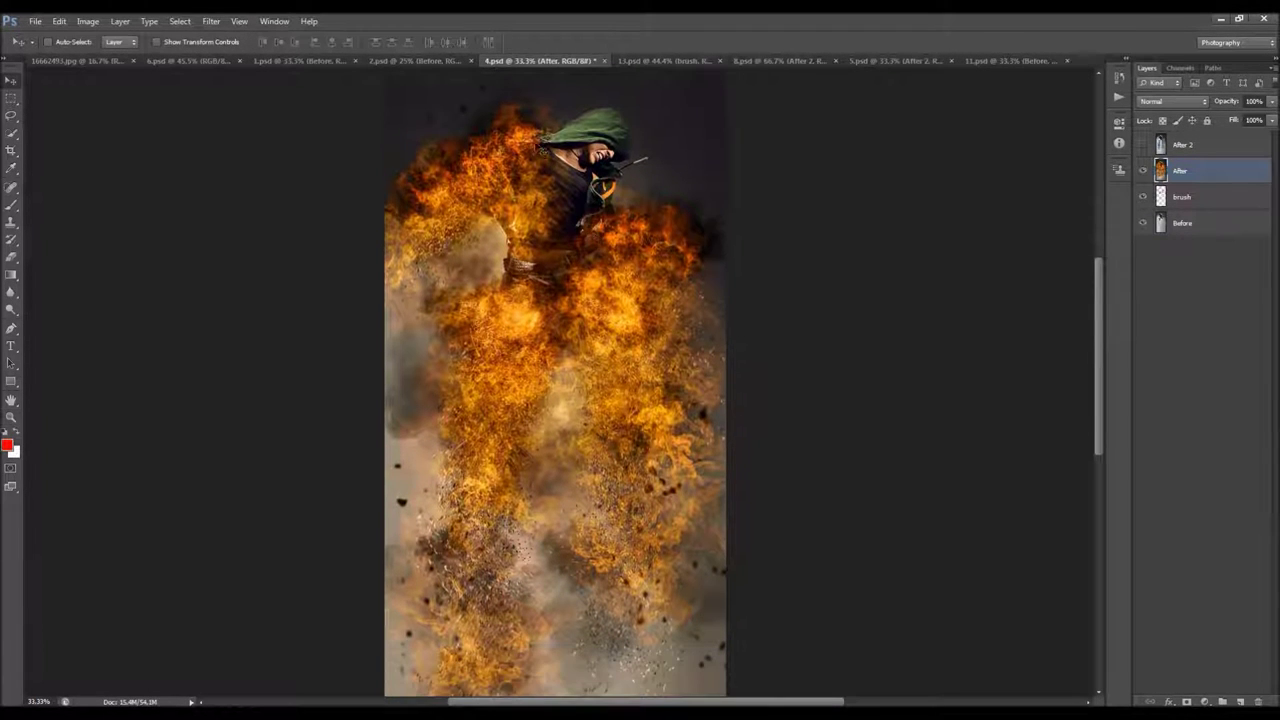
pyautogui.moveTo(561, 317); pyautogui.dragTo(558, 254)
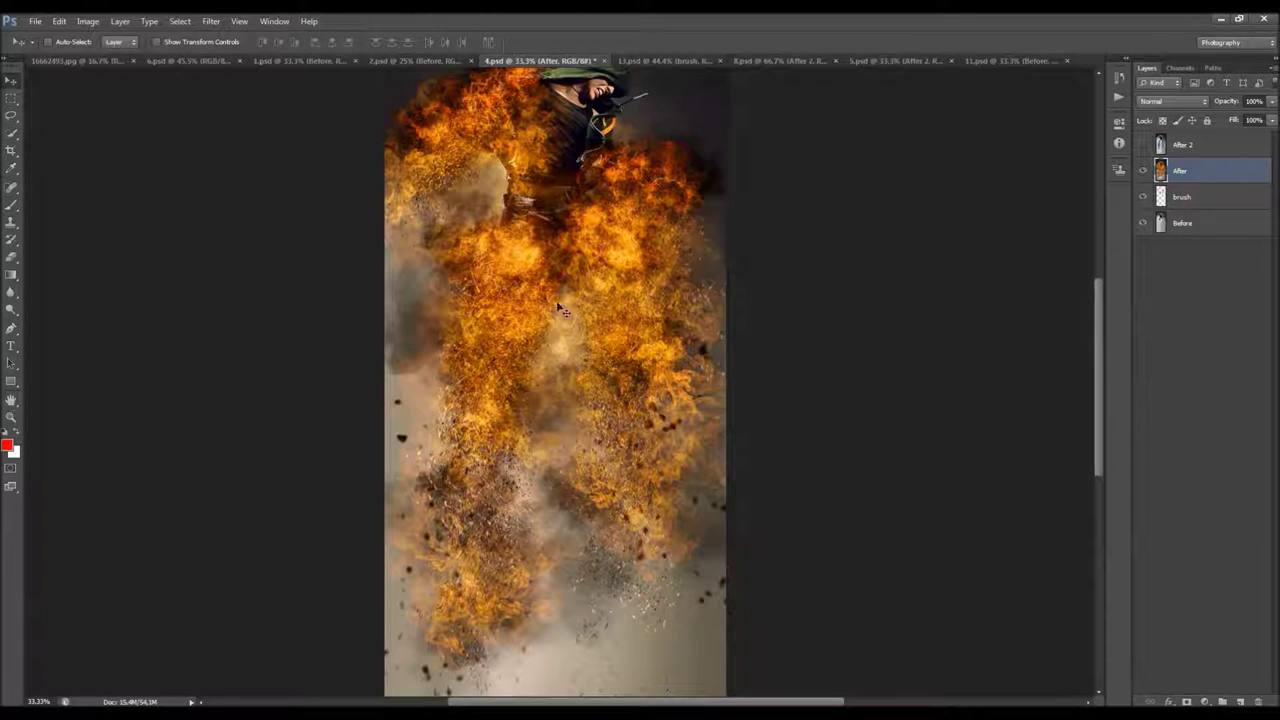
pyautogui.scroll(2, 558, 310)
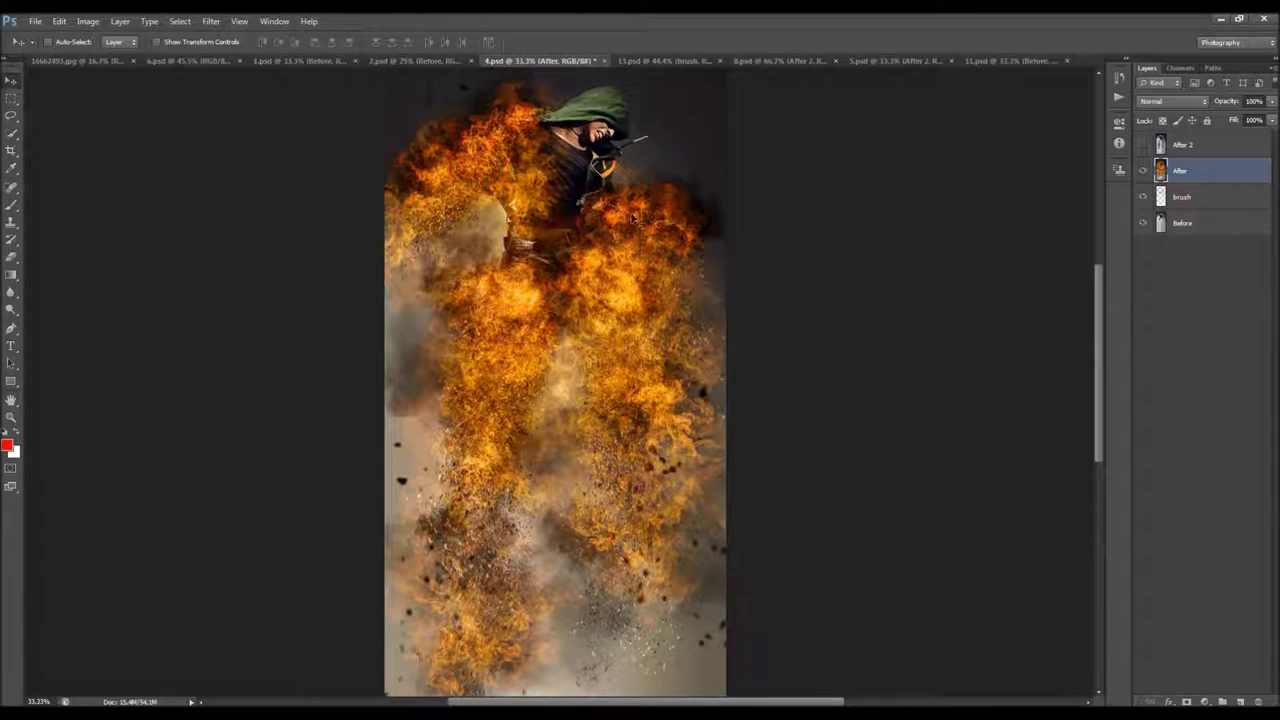
# Reveal the After 2 layer in 4.psd and examine the dispersion effect along the full figure
pyautogui.click(1143, 145)
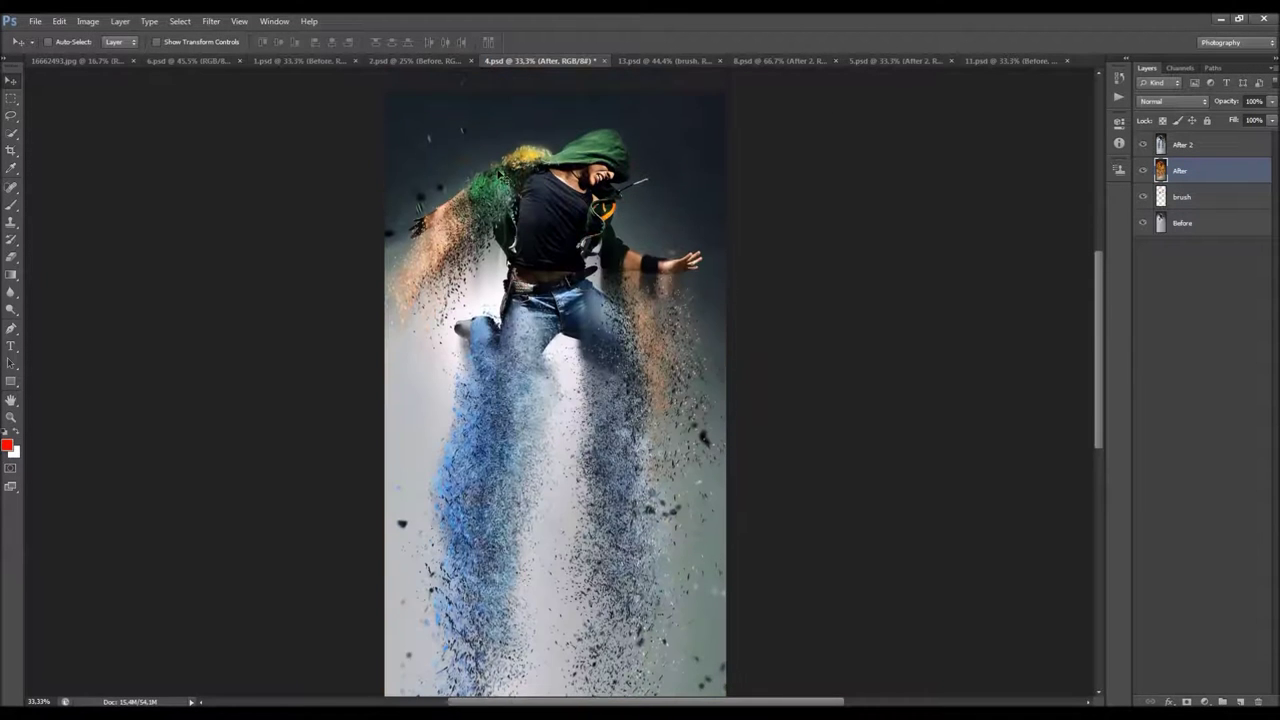
pyautogui.scroll(-8, 548, 238)
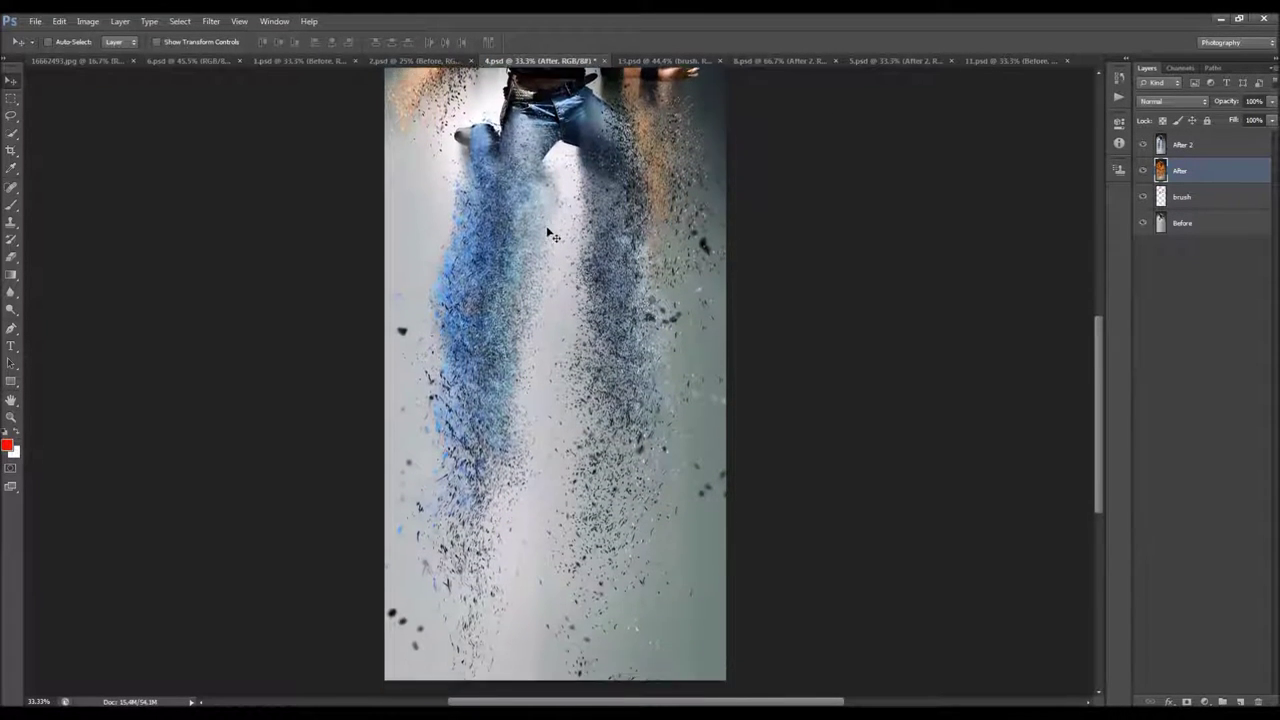
pyautogui.scroll(3, 549, 238)
pyautogui.scroll(10, 551, 240)
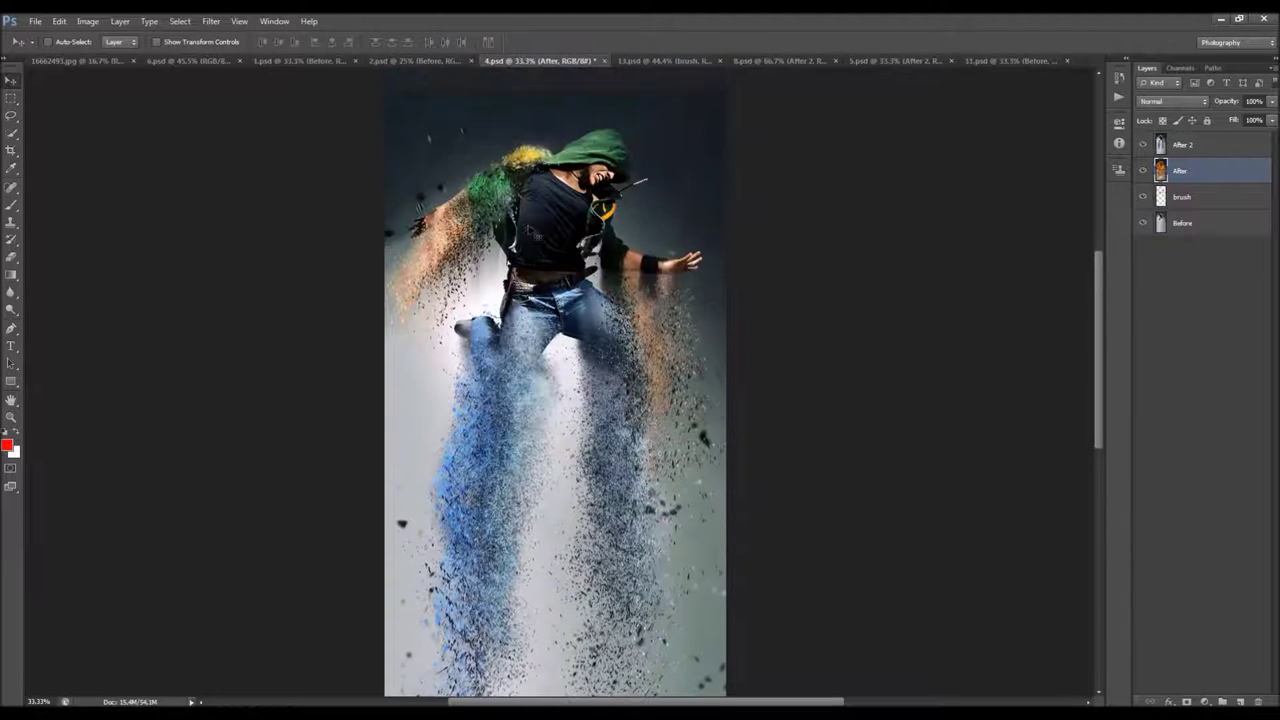
# Bring up the 13.psd example and make its brush and After layers visible over the original photo
pyautogui.click(642, 63)
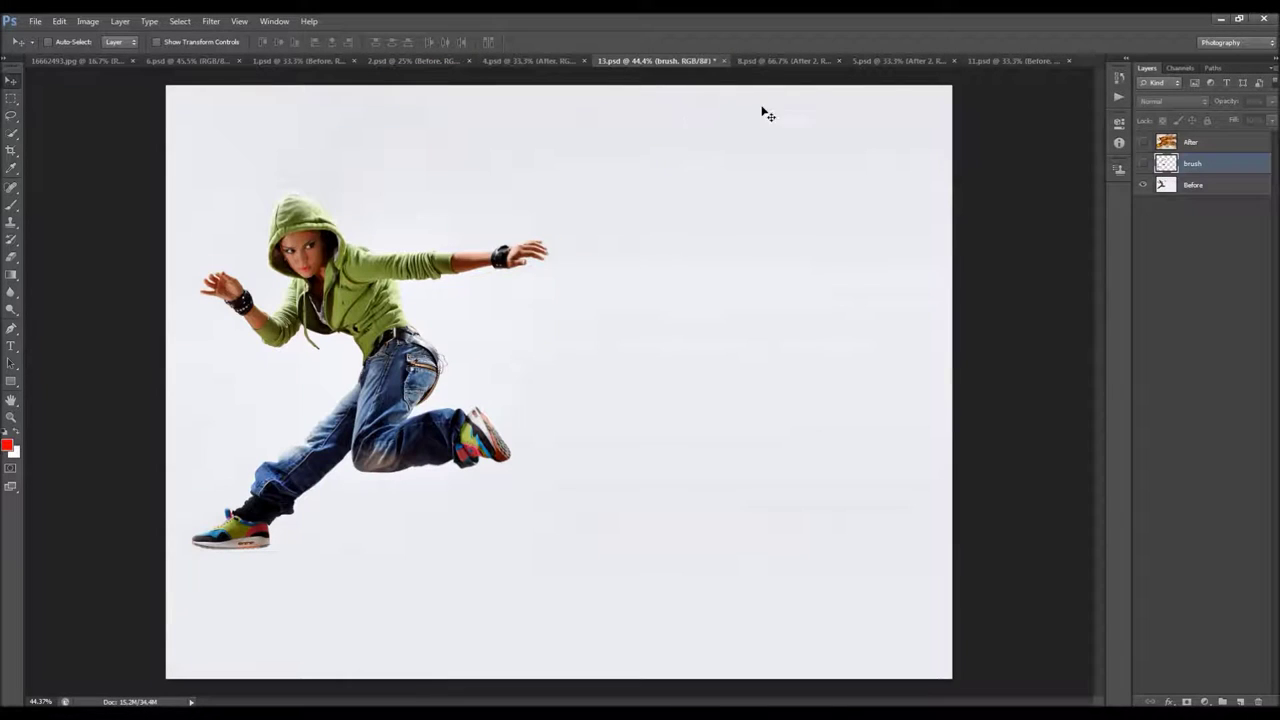
pyautogui.click(1143, 164)
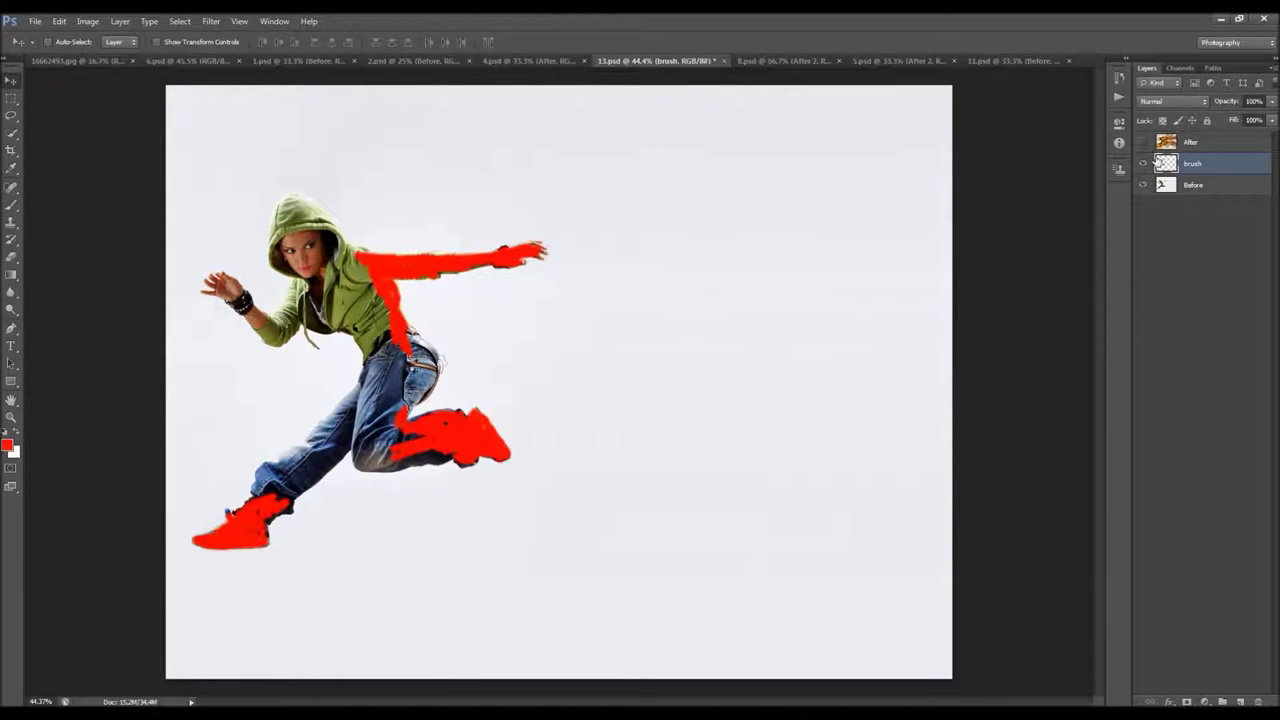
pyautogui.click(1143, 143)
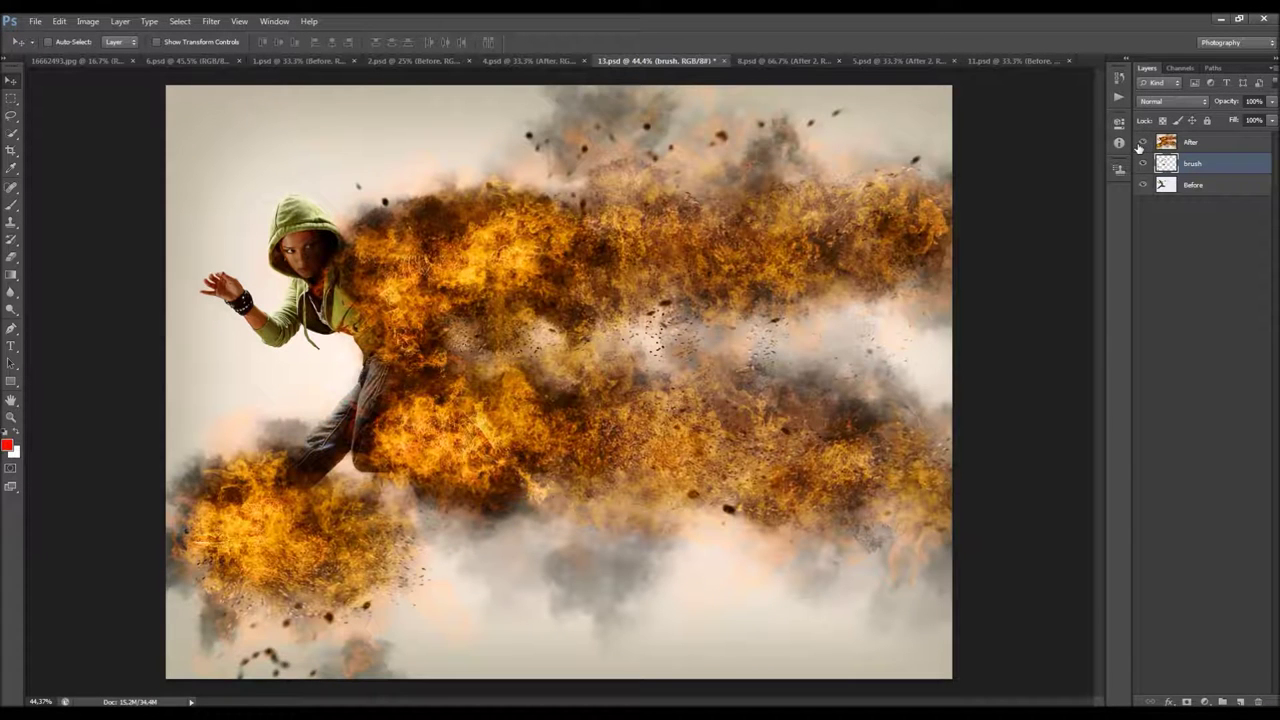
# In the 8.psd soldier example, reveal the brush and After layers and compare the orange result with the After 2 version
pyautogui.click(755, 62)
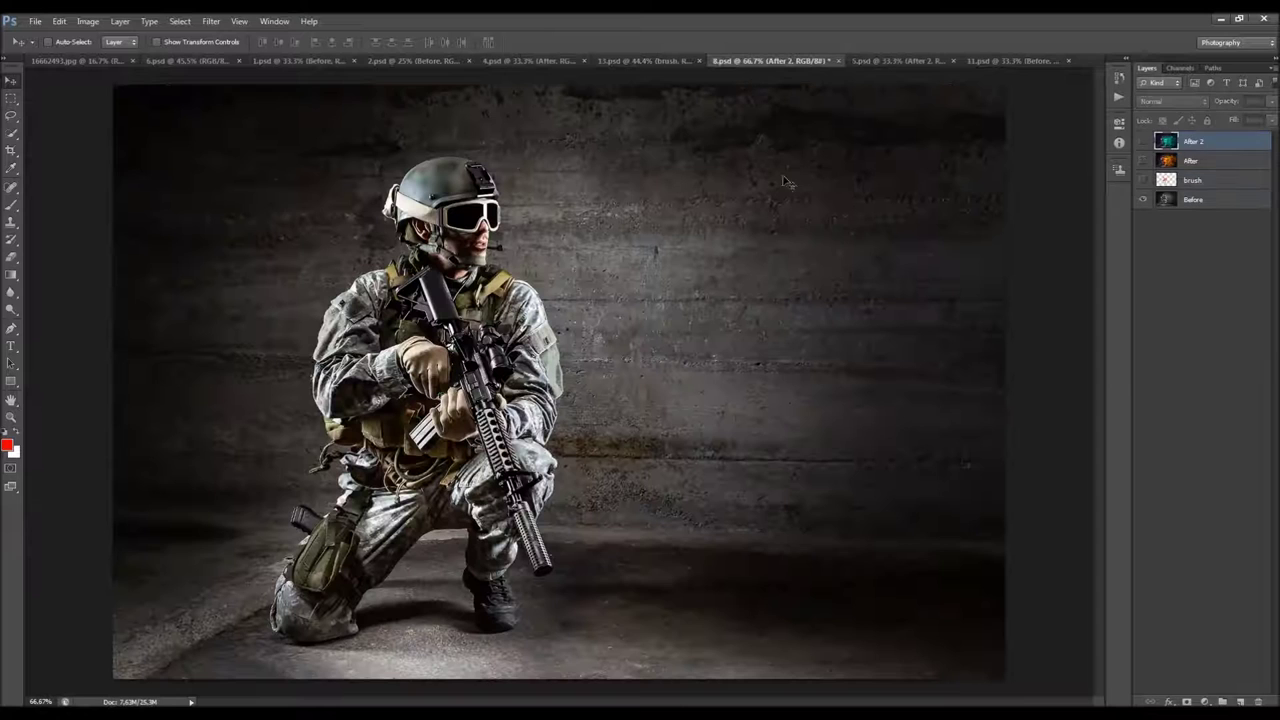
pyautogui.click(1144, 181)
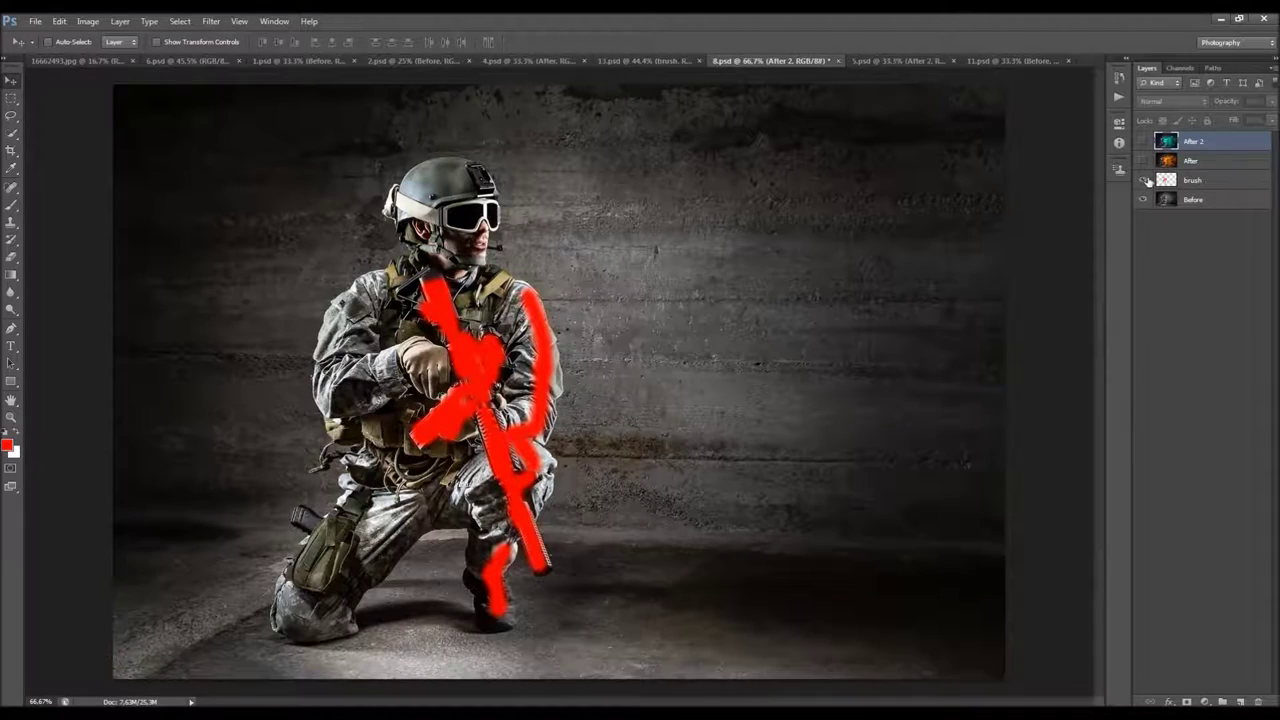
pyautogui.click(1143, 161)
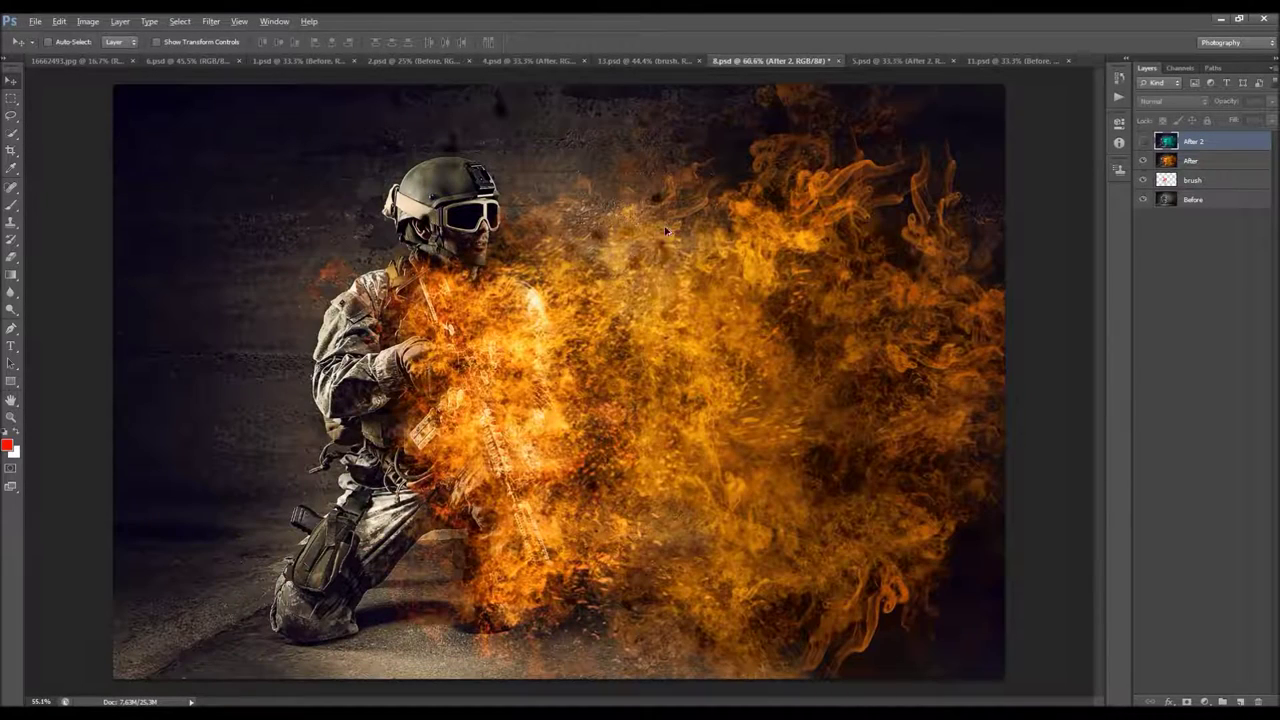
pyautogui.scroll(-2, 710, 242)
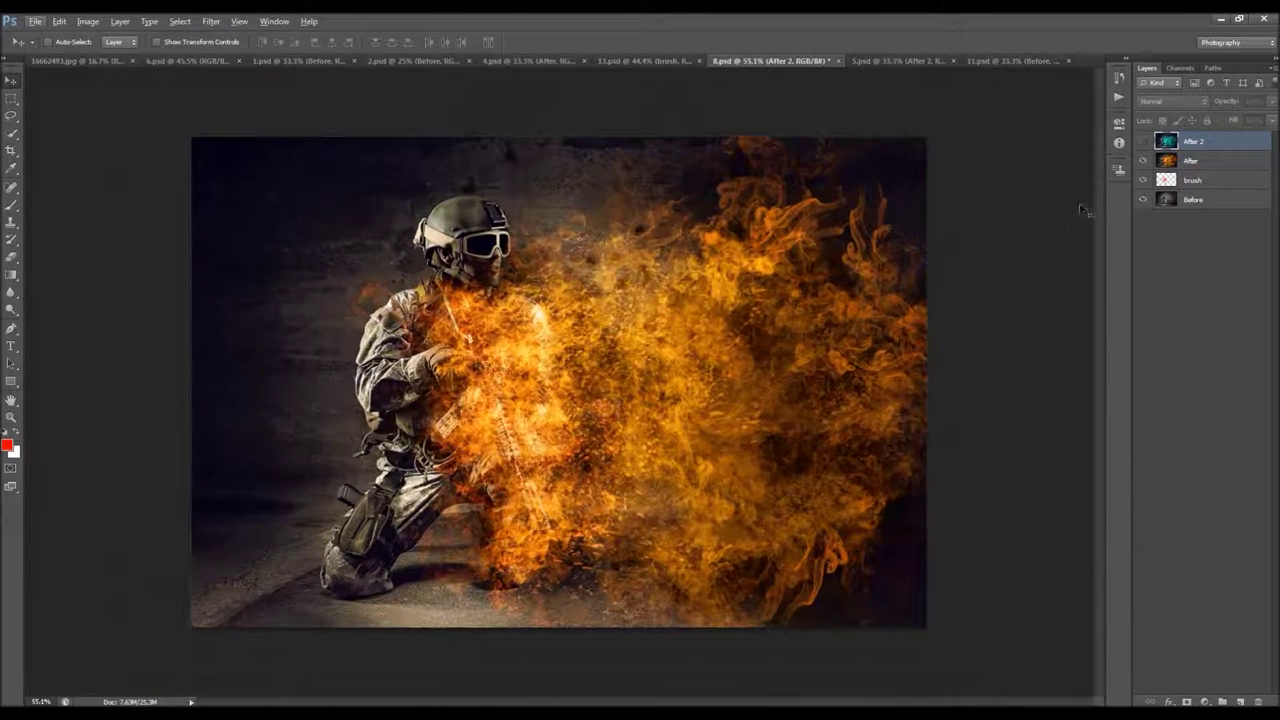
pyautogui.click(1143, 141)
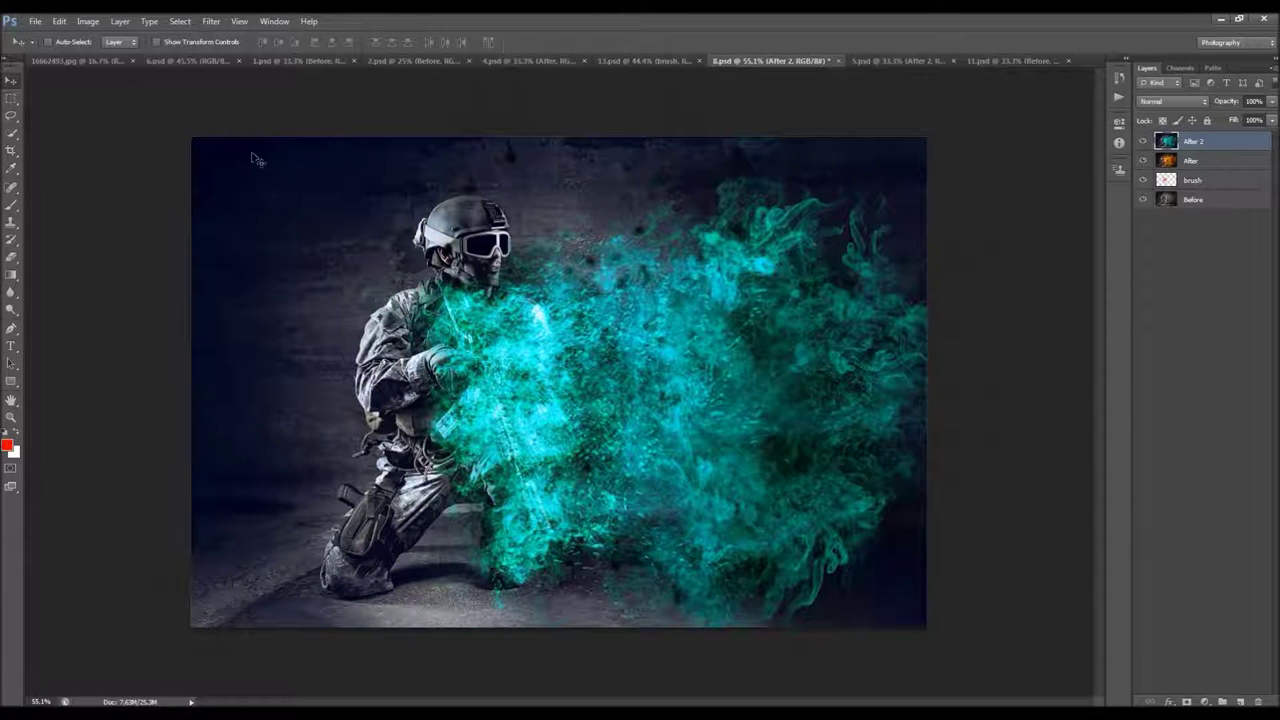
pyautogui.click(1143, 141)
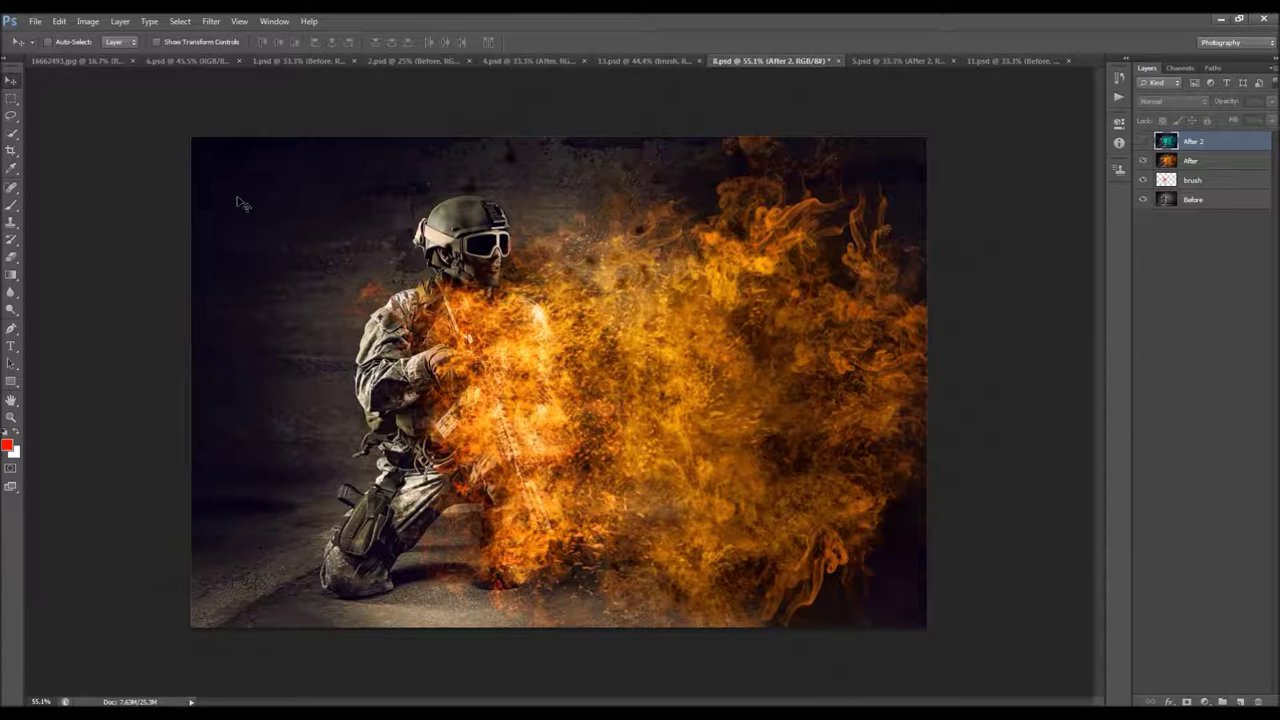
pyautogui.click(1145, 142)
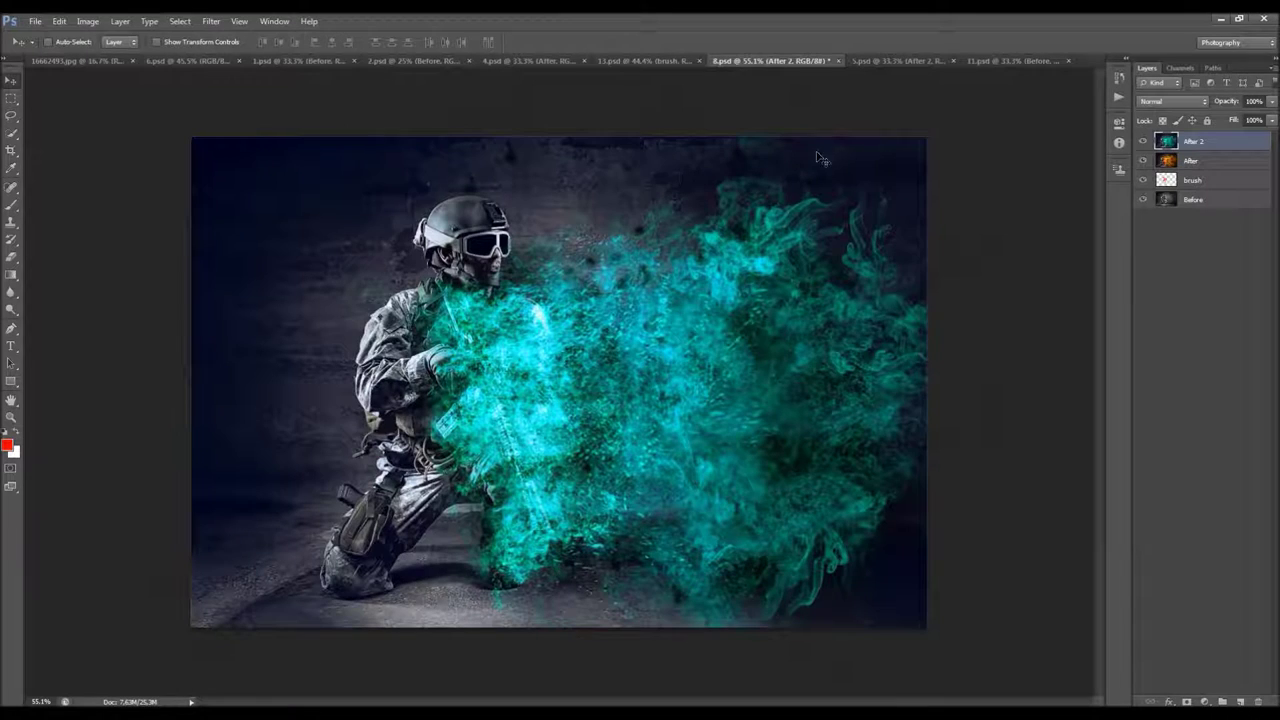
# In the 5.psd dancer example, reveal the brush, After and After 2 layers one after another
pyautogui.click(873, 62)
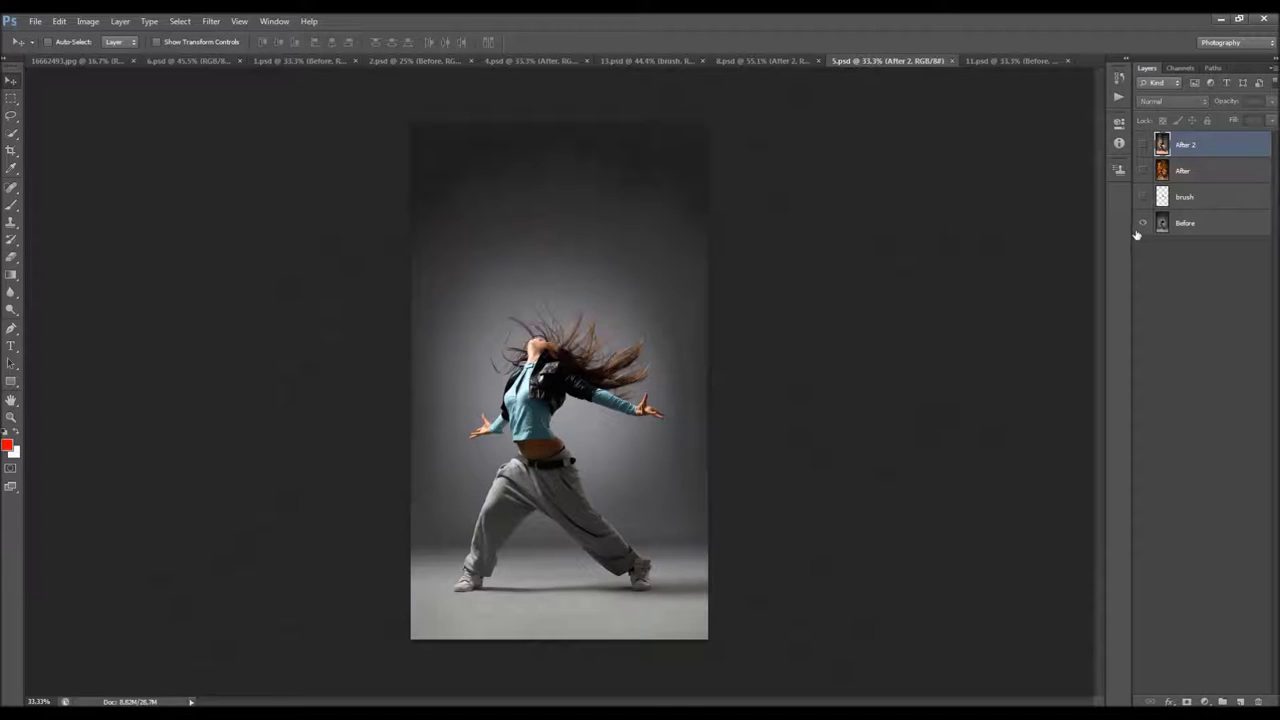
pyautogui.click(1143, 197)
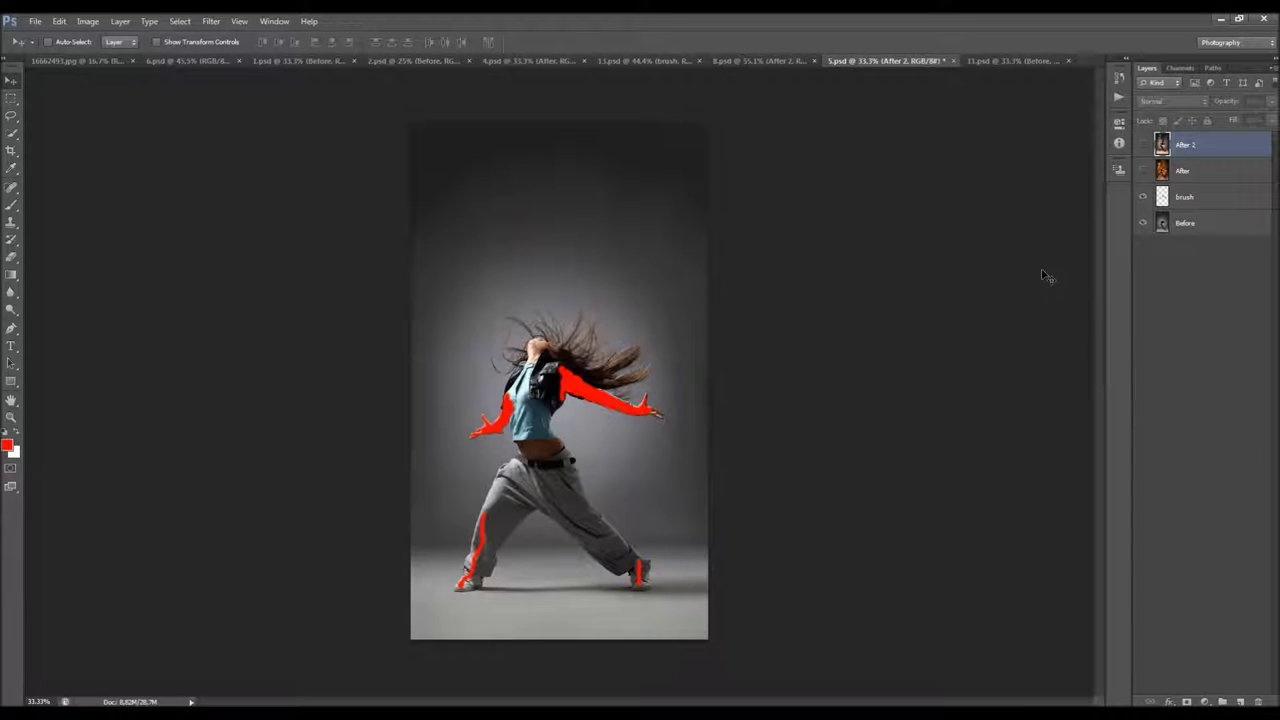
pyautogui.click(1143, 172)
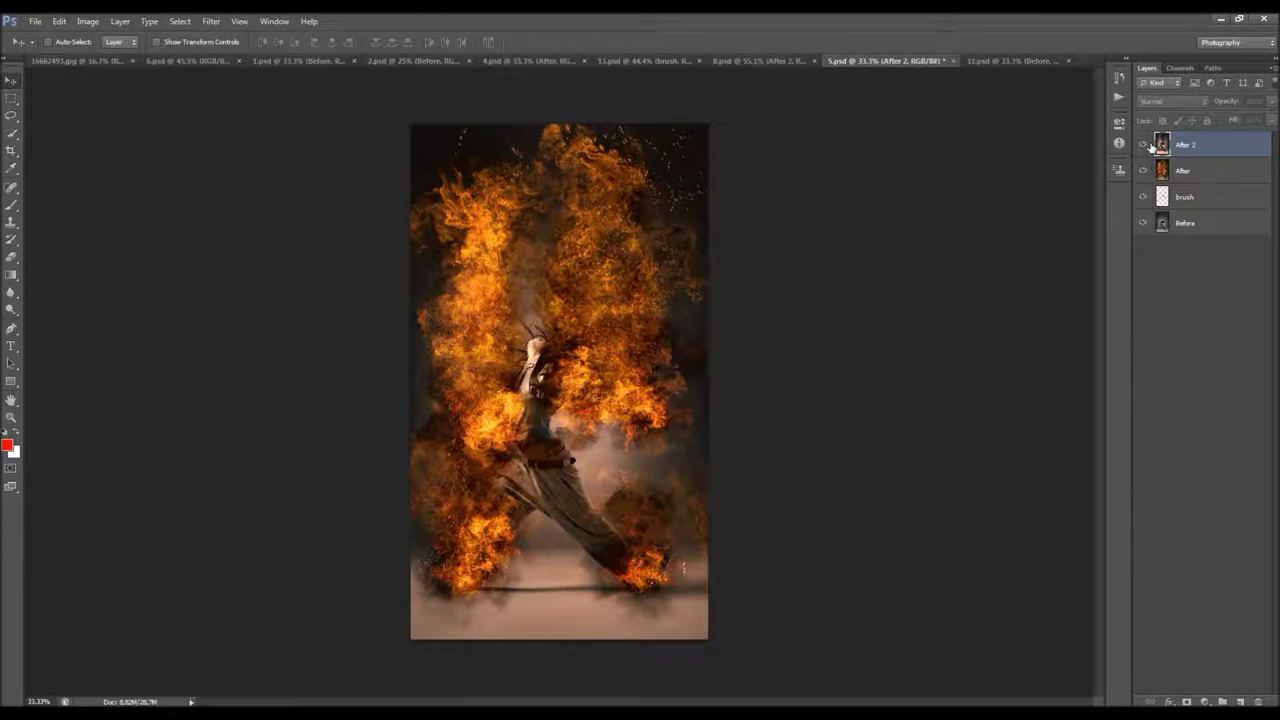
pyautogui.click(1144, 145)
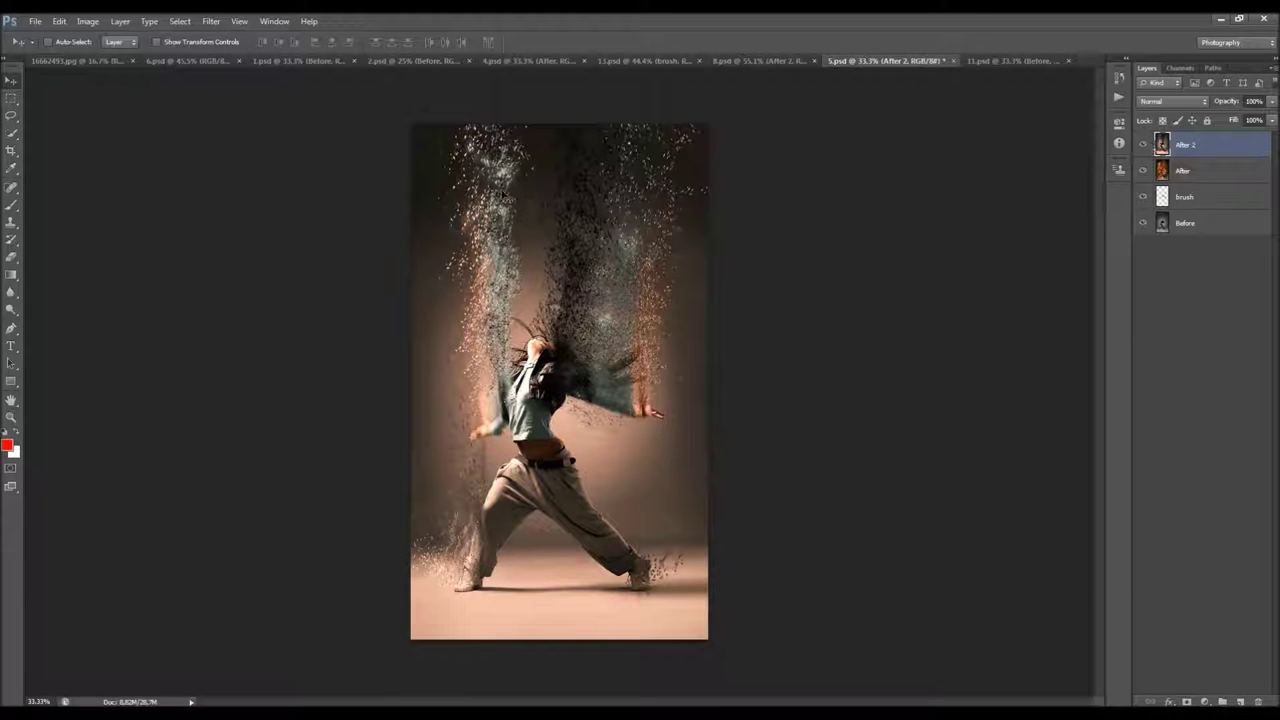
# Switch to the 11.psd example and reveal its brush layer, followed by the After layer
pyautogui.click(980, 62)
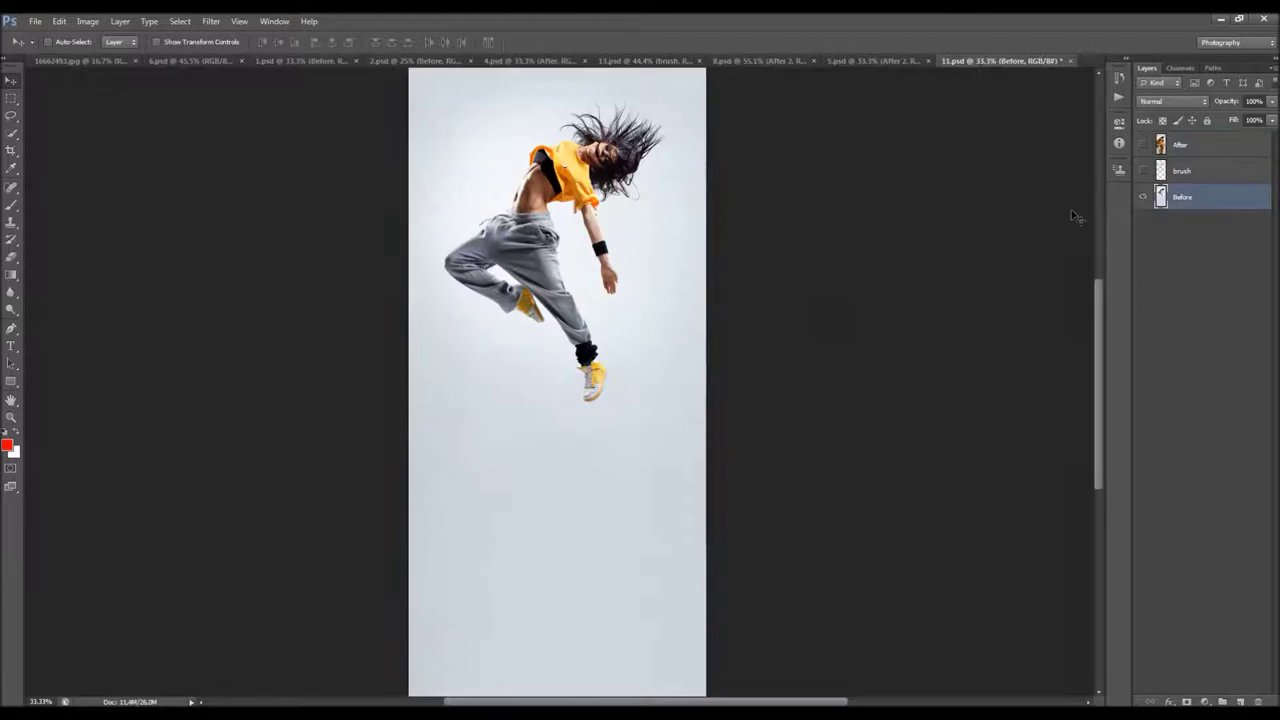
pyautogui.click(1143, 172)
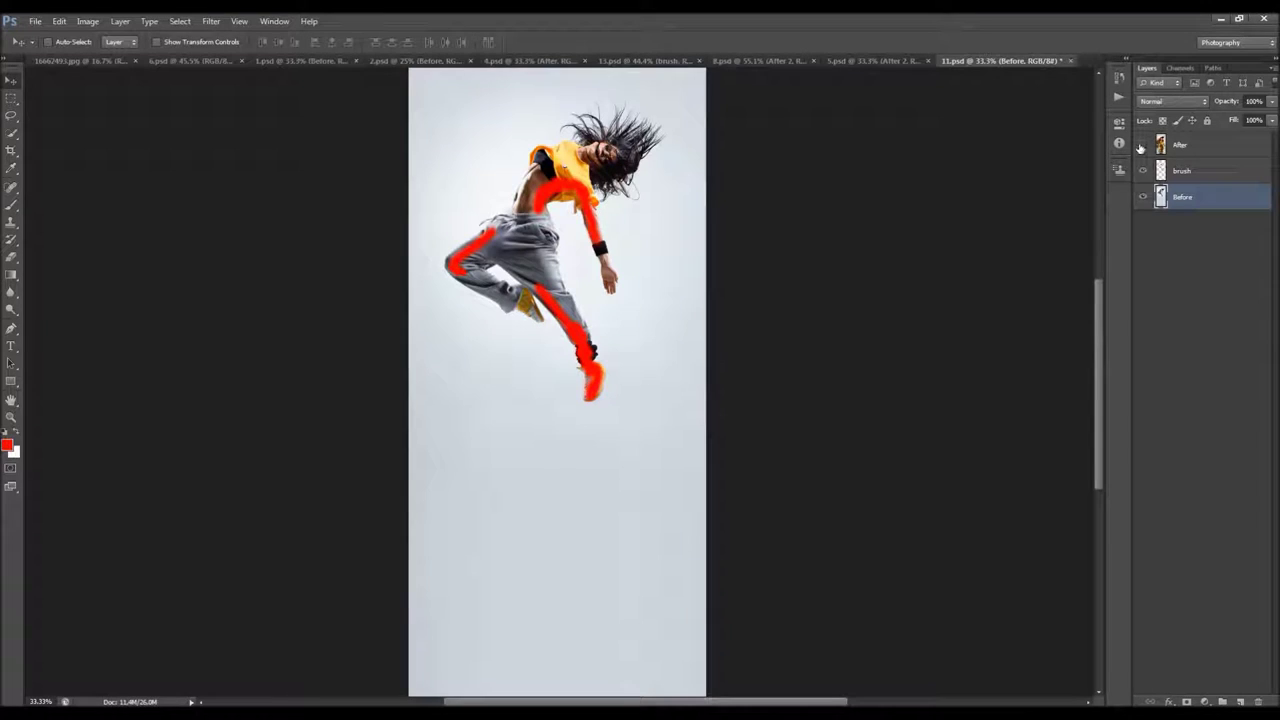
pyautogui.click(1142, 145)
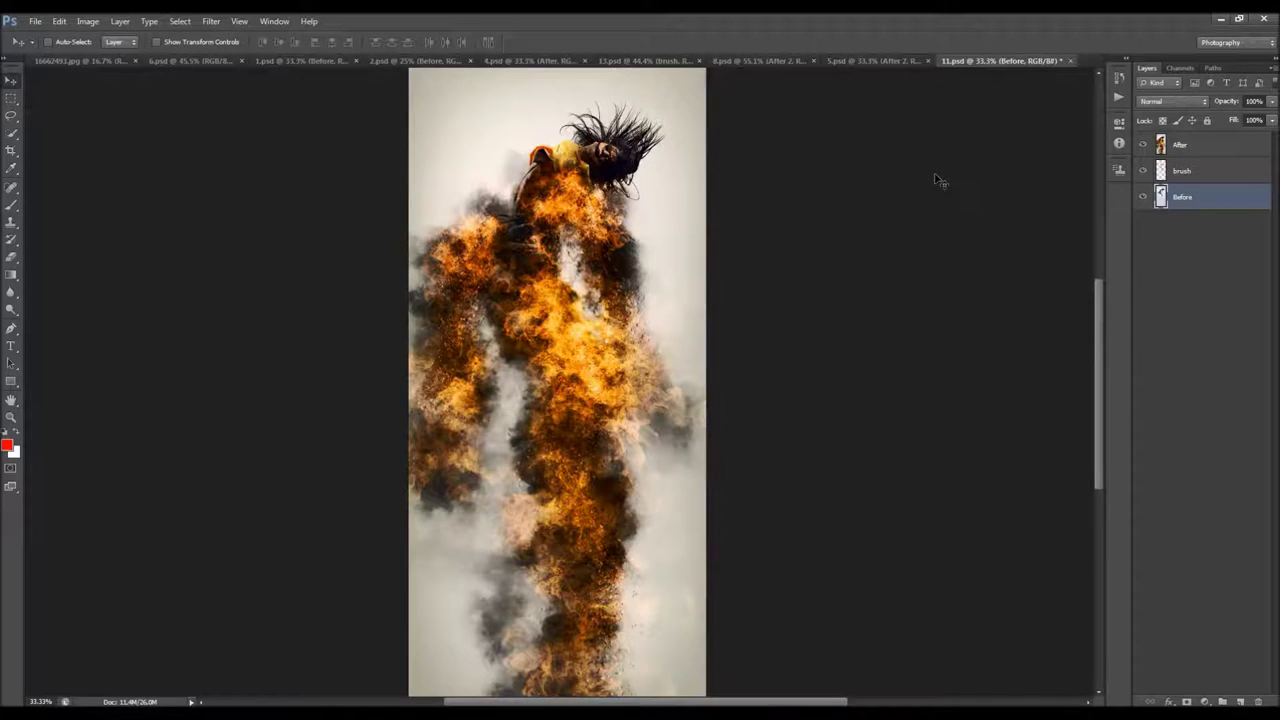
# Close the example documents 11.psd, 5.psd, 8.psd and 13.psd
pyautogui.hotkey('ctrl', 'w')
pyautogui.hotkey('ctrl', 'w')
pyautogui.hotkey('ctrl', 'w')
pyautogui.hotkey('ctrl', 'w')
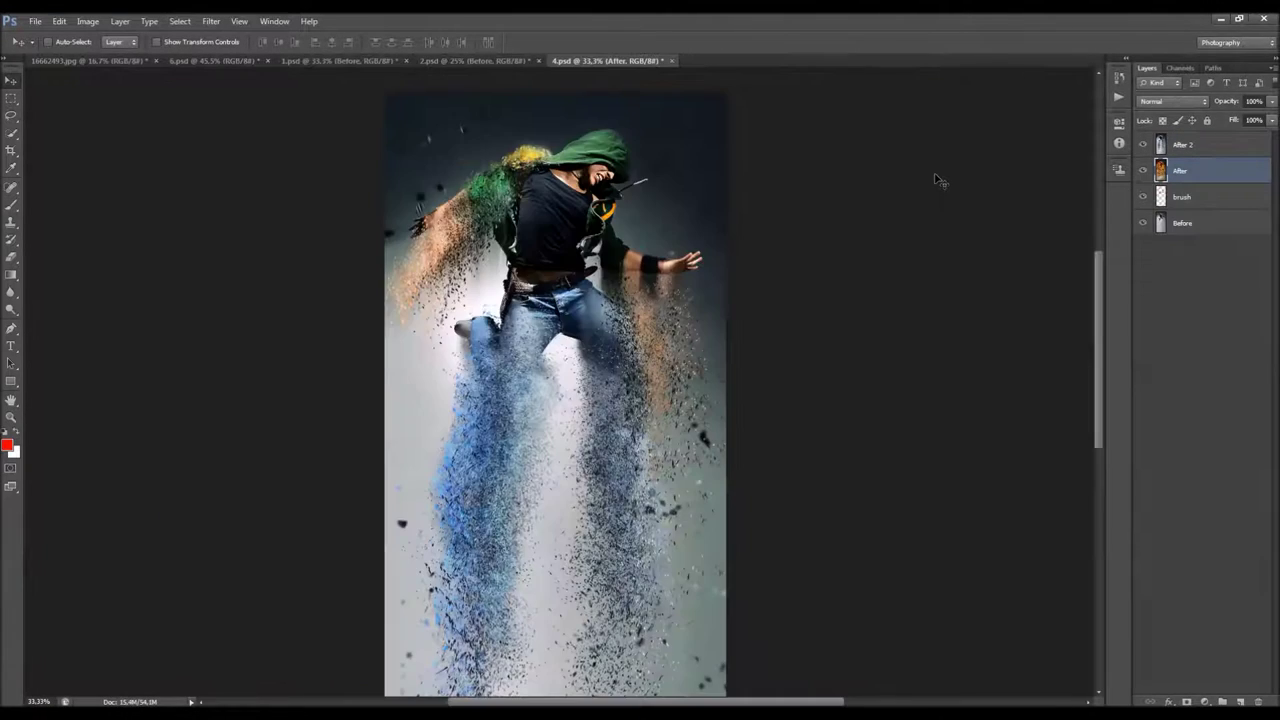
# Close the remaining example documents 4.psd, 2.psd, 1.psd and 6.psd, leaving only the jumping man photo open
pyautogui.hotkey('ctrl', 'w')
pyautogui.hotkey('ctrl', 'w')
pyautogui.hotkey('ctrl', 'w')
pyautogui.hotkey('ctrl', 'w')
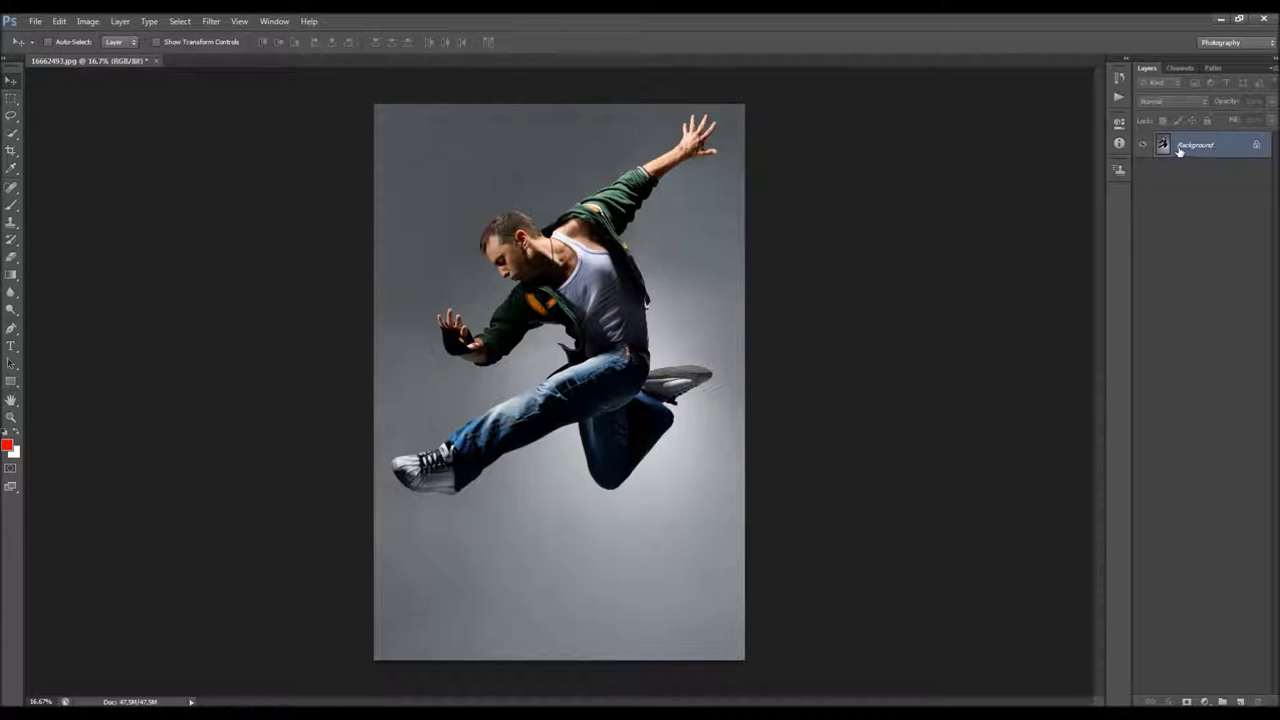
# Convert the locked Background into a regular layer, and turn it back into the Background layer
pyautogui.doubleClick(1245, 152)
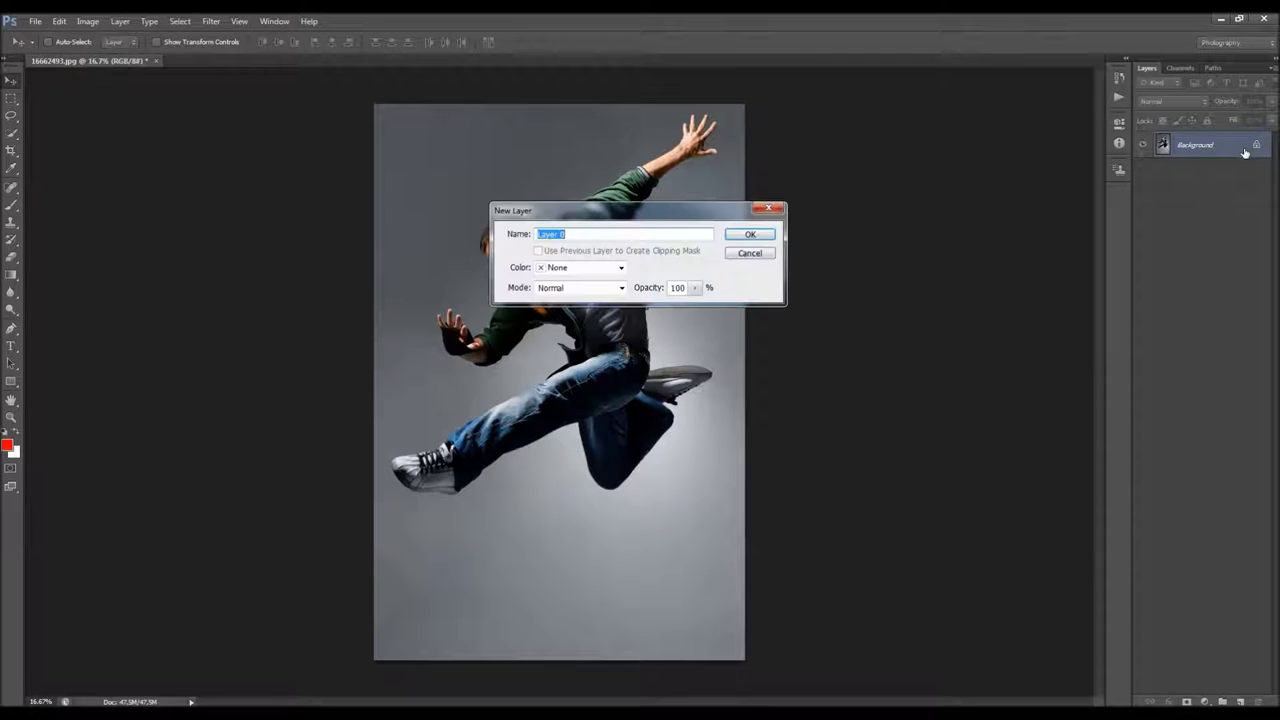
pyautogui.press('Return')
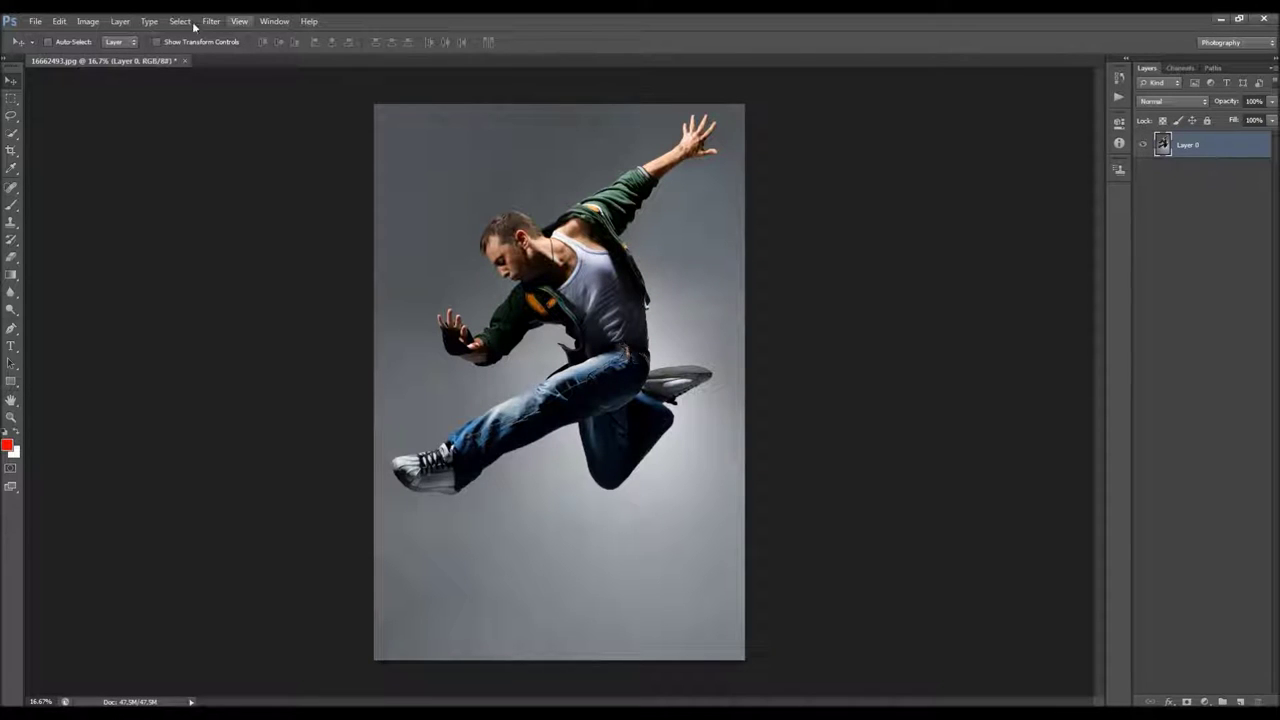
pyautogui.click(114, 21)
pyautogui.moveTo(143, 37)
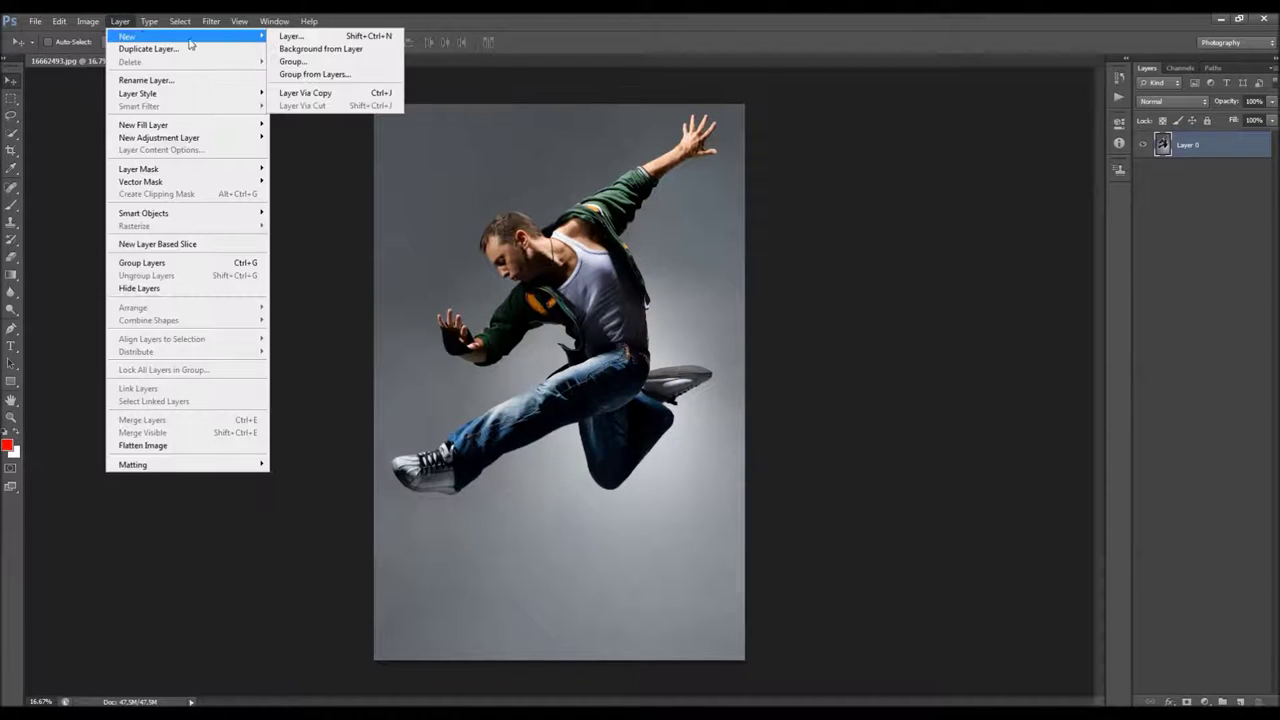
pyautogui.click(376, 56)
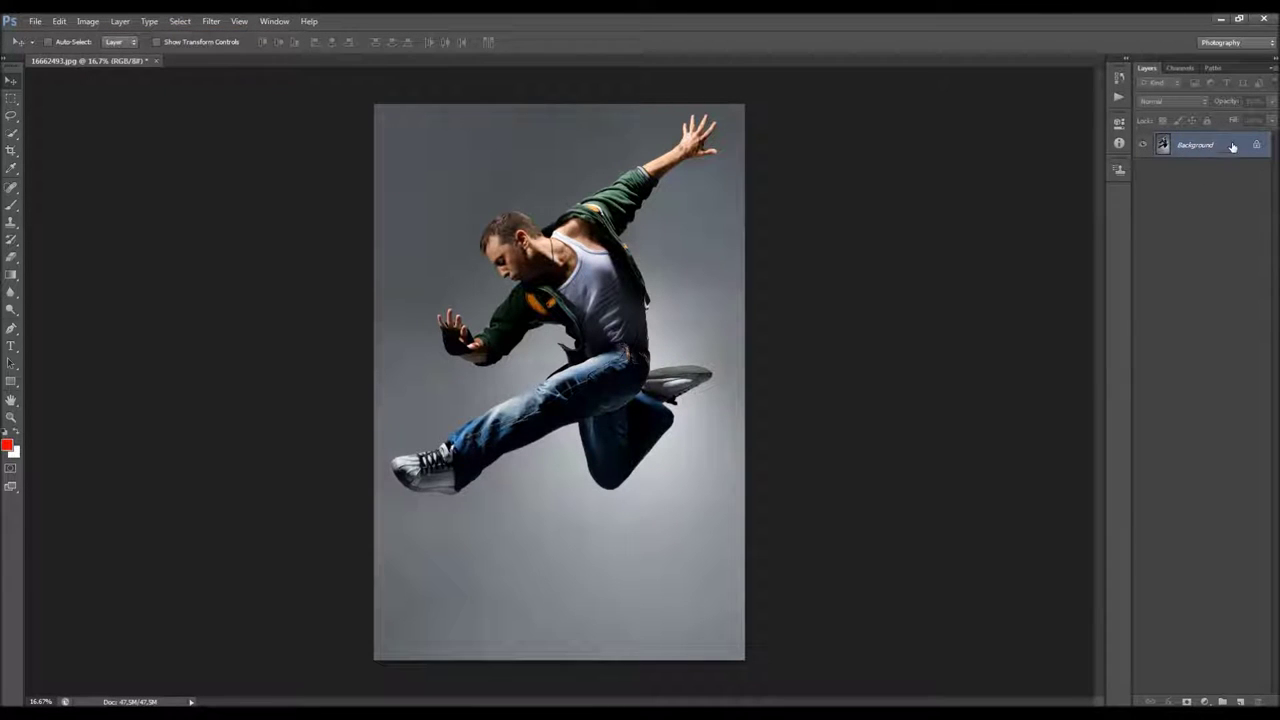
# Check the photo's color mode and bit depth settings
pyautogui.click(88, 22)
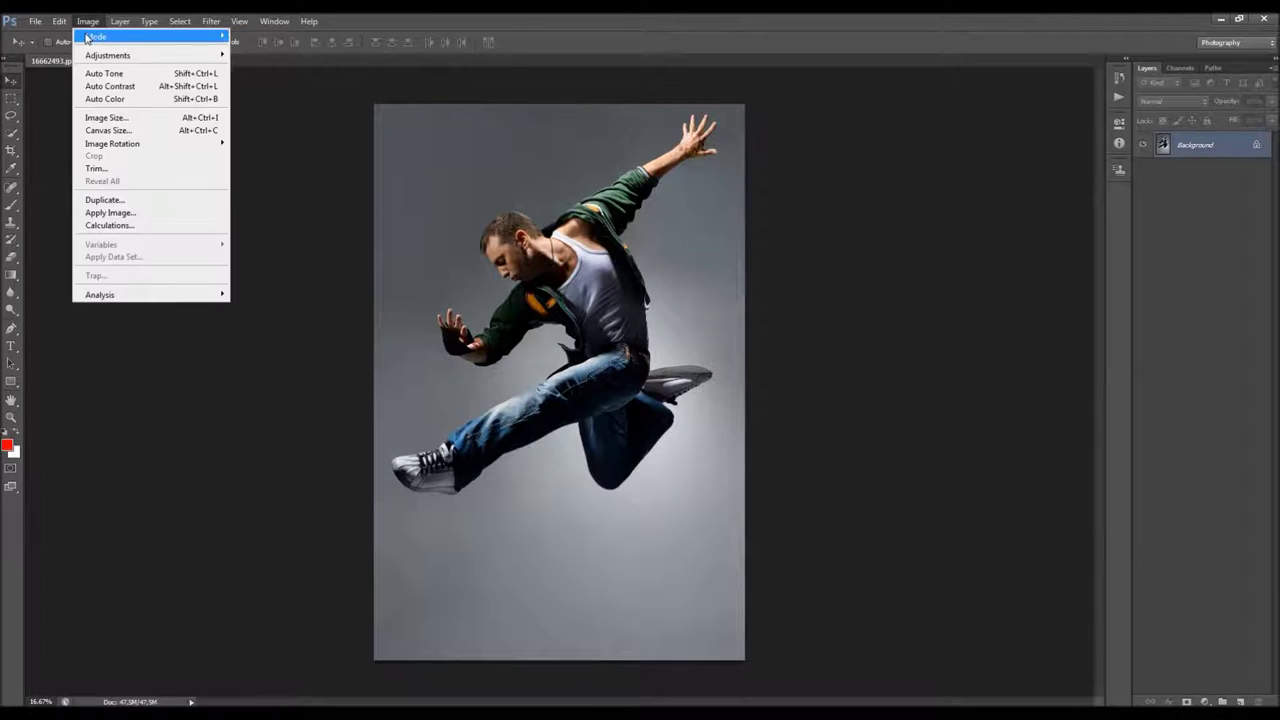
pyautogui.moveTo(88, 37)
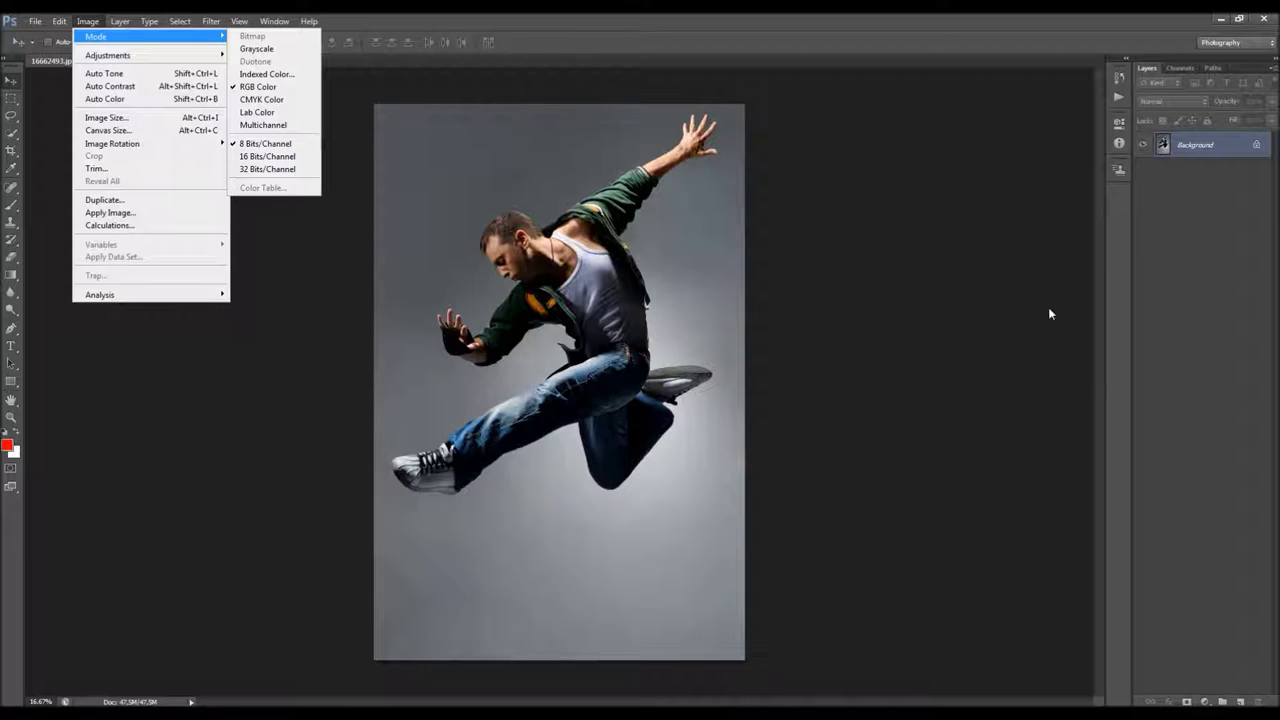
pyautogui.click(993, 312)
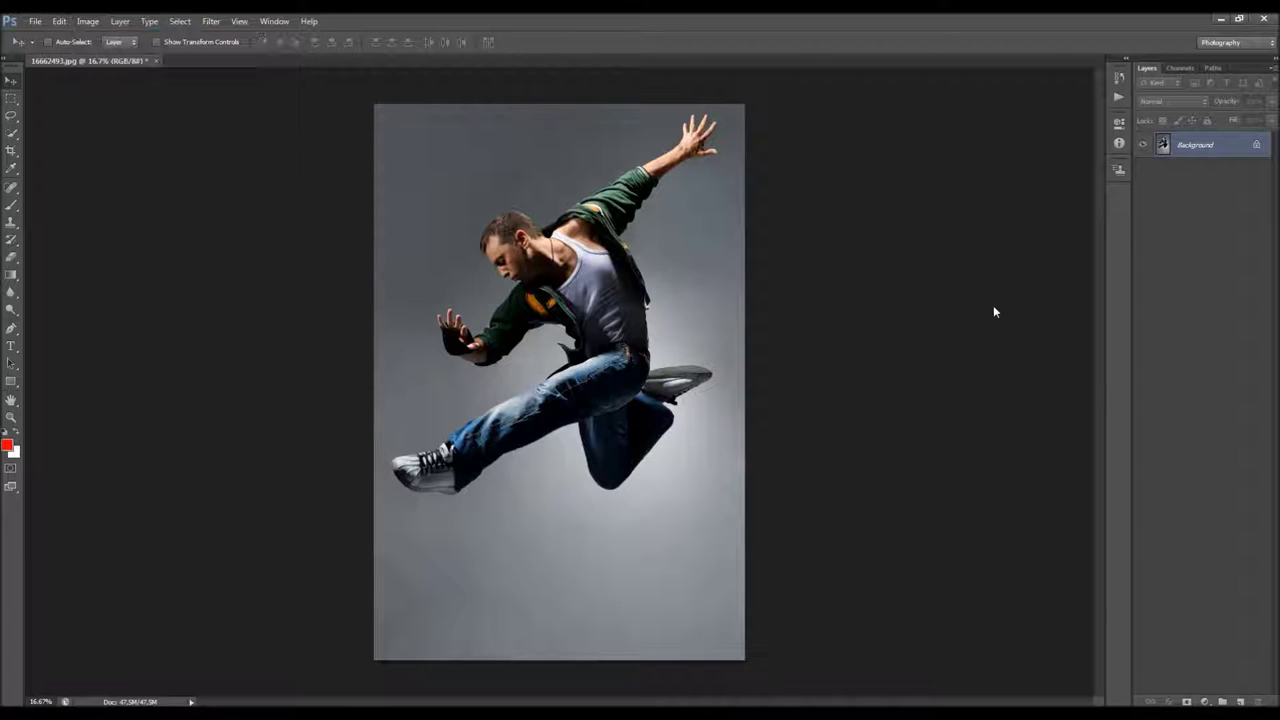
# Check the Layers panel options for default fill-layer masks, expanded effects and adding "copy" to copied layers and groups
pyautogui.click(1273, 68)
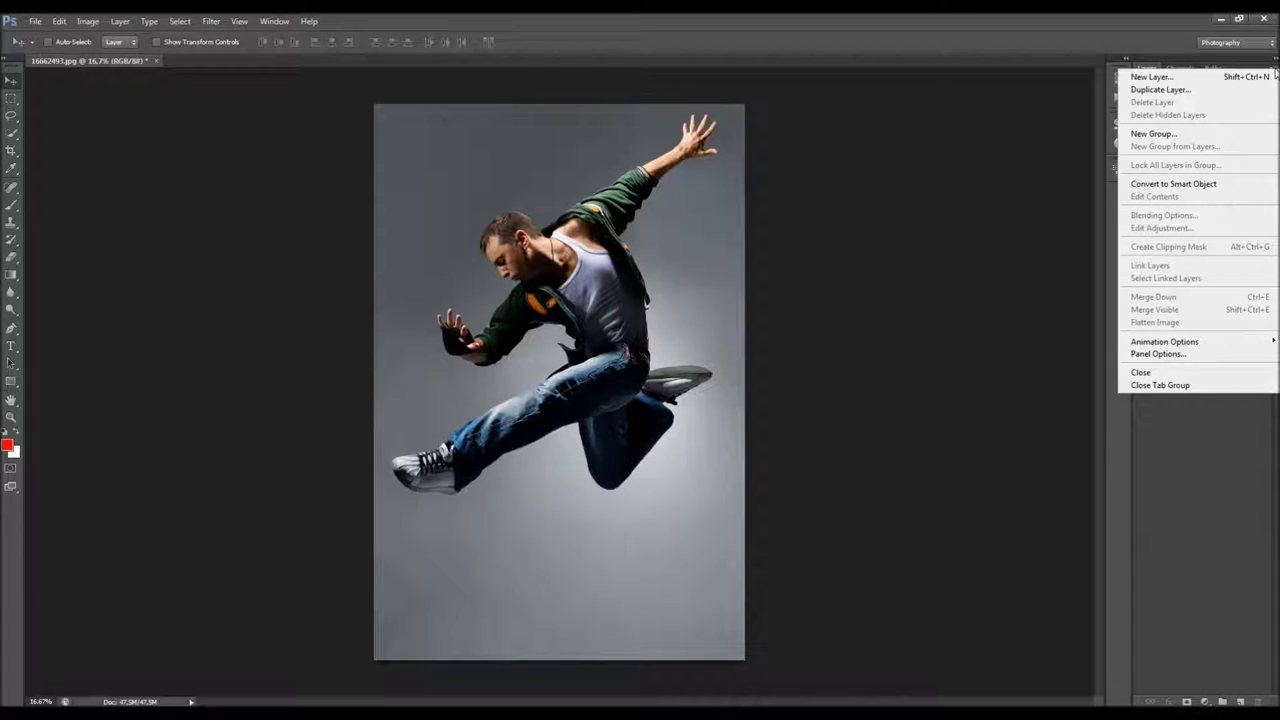
pyautogui.click(1173, 353)
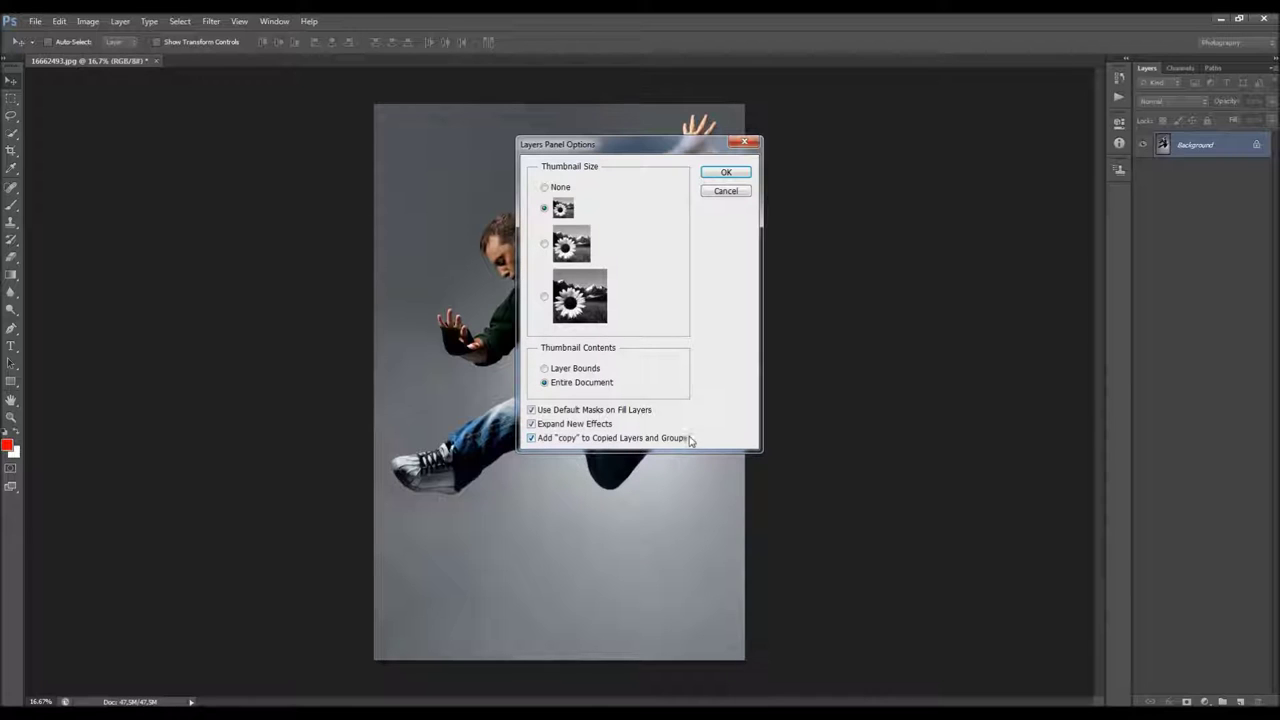
pyautogui.click(726, 173)
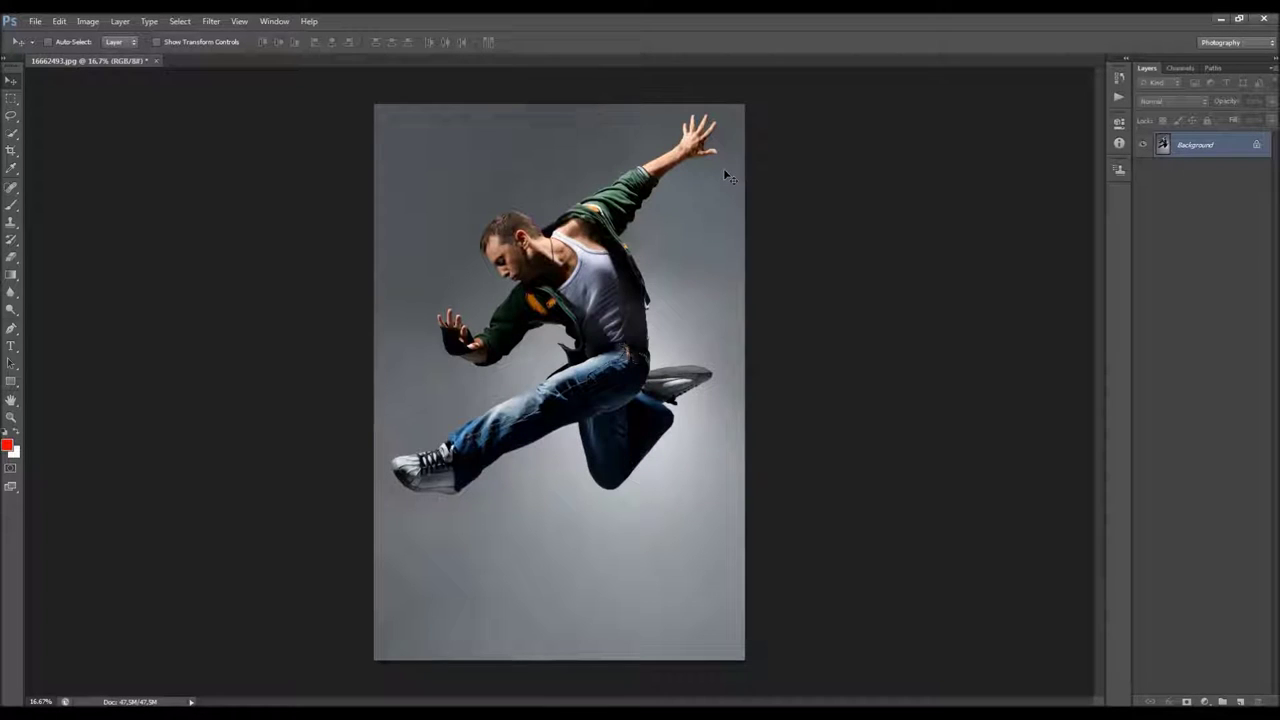
# Set the photo's height to 2000 pixels in Image Size with constrained proportions
pyautogui.click(88, 22)
pyautogui.click(116, 117)
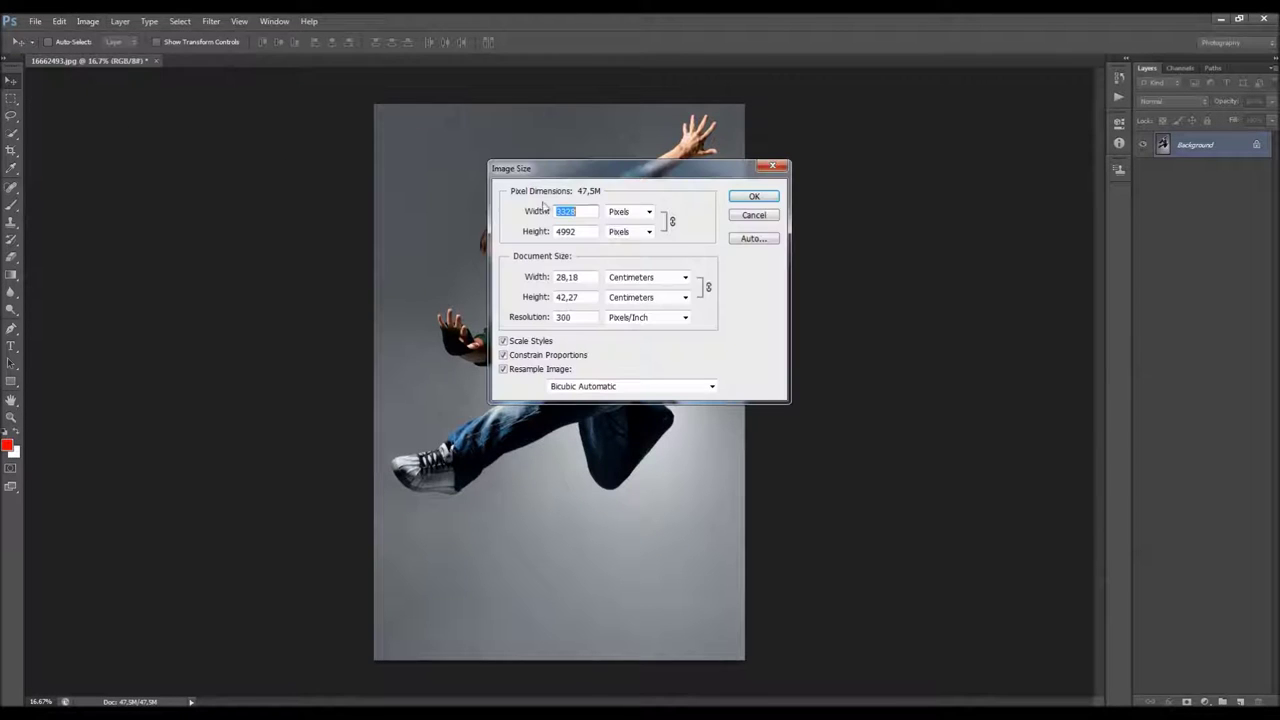
pyautogui.moveTo(546, 170); pyautogui.dragTo(788, 254)
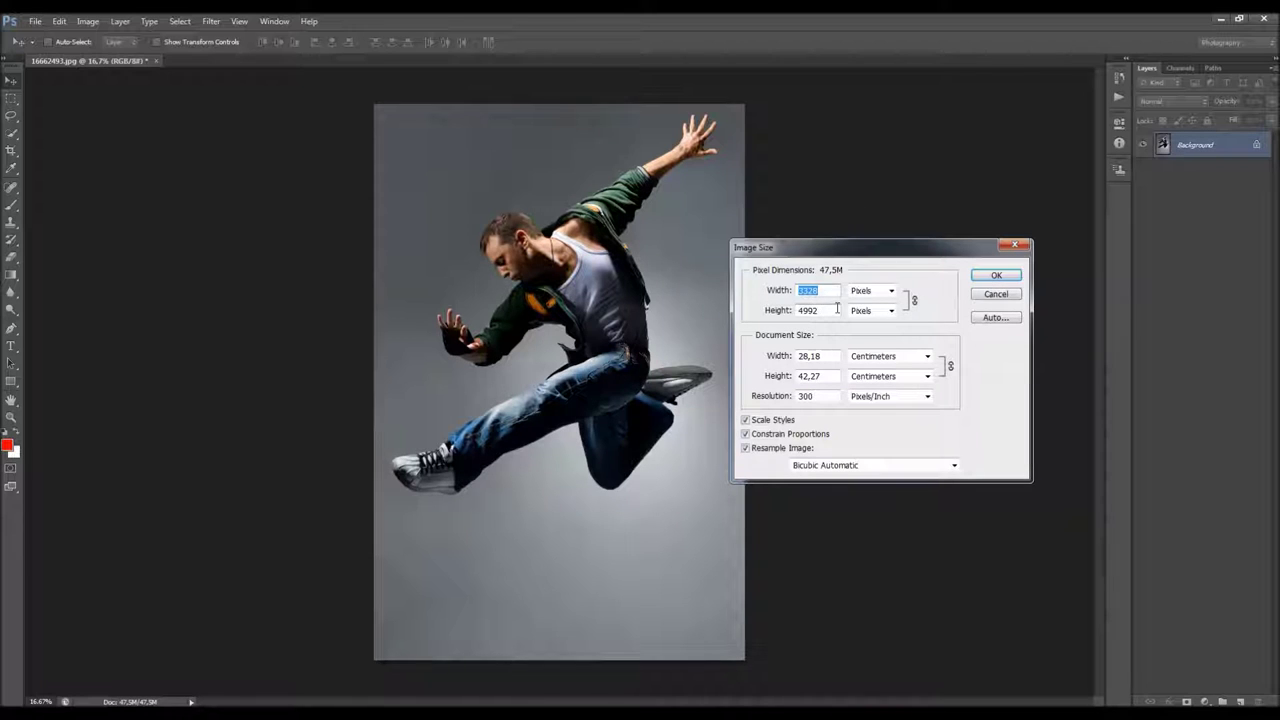
pyautogui.press('Tab')
pyautogui.write('2000')
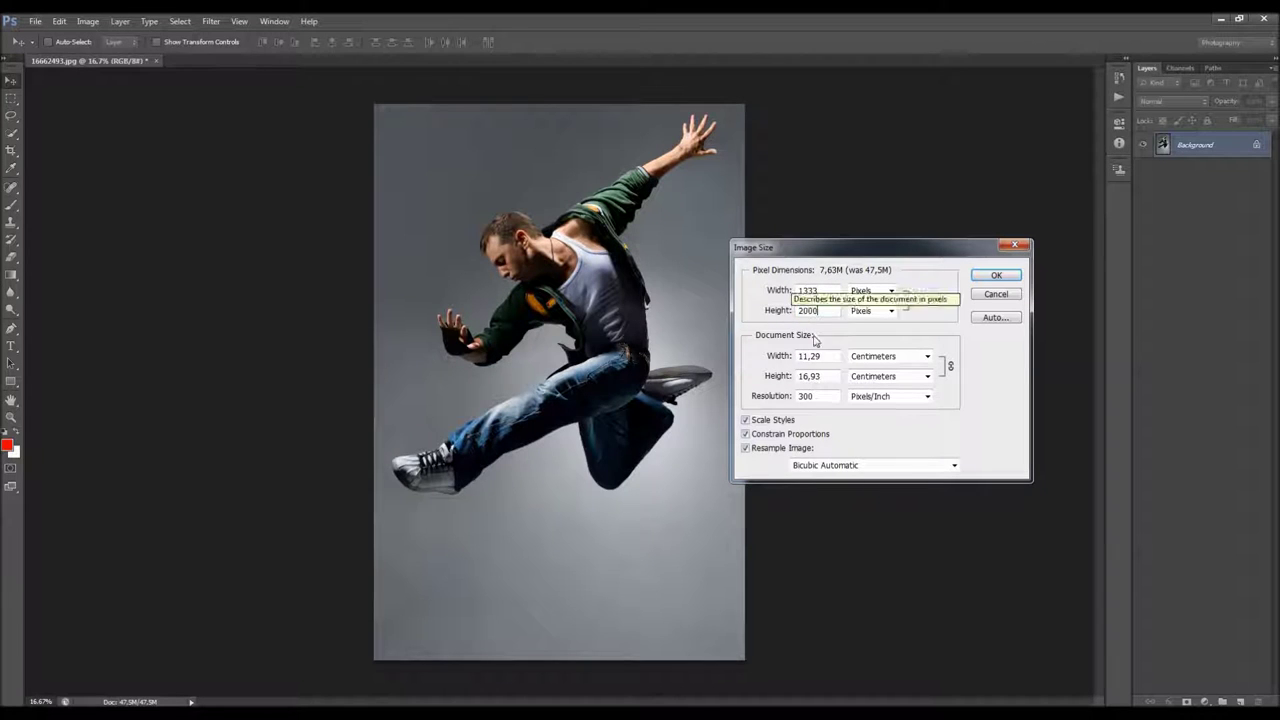
pyautogui.moveTo(825, 311); pyautogui.dragTo(797, 309)
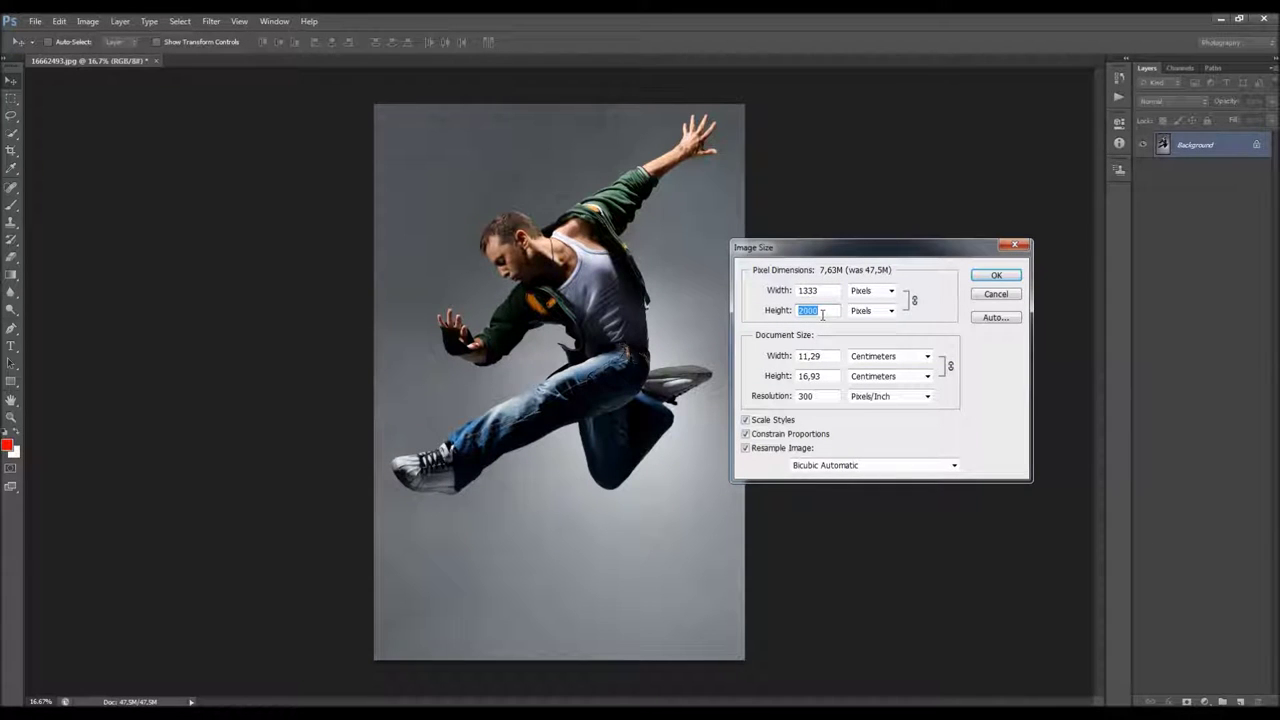
# Try a resolution of 72 pixels/inch for the resized photo
pyautogui.moveTo(815, 396); pyautogui.dragTo(785, 398)
pyautogui.moveTo(807, 255); pyautogui.dragTo(833, 319)
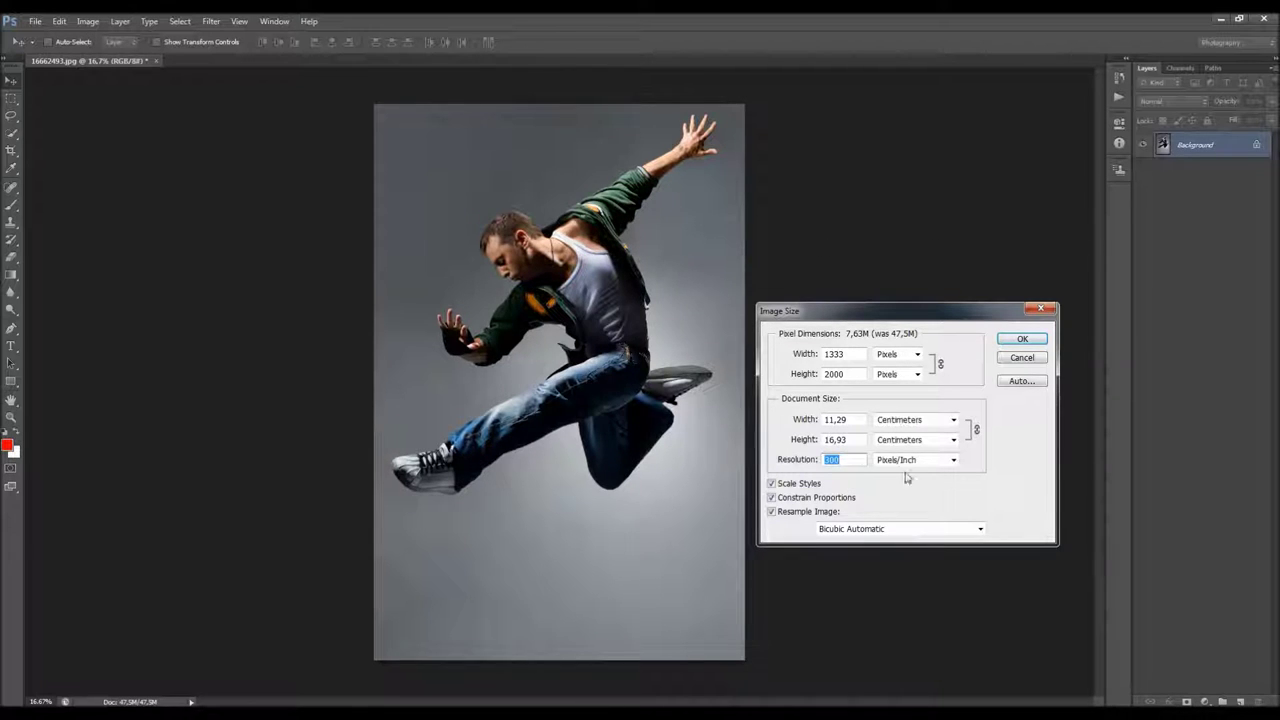
pyautogui.write('300')
pyautogui.write('72')
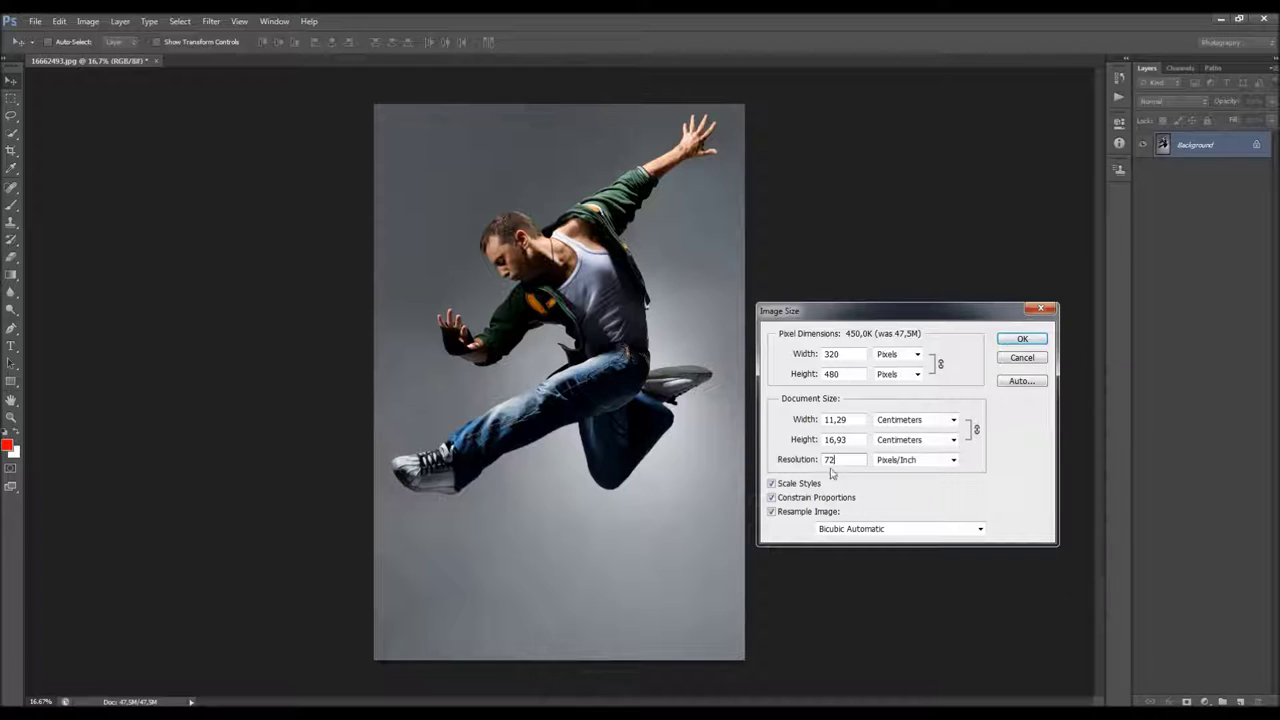
# Set the resolution to 300 pixels/inch and apply the new image size
pyautogui.moveTo(850, 463); pyautogui.dragTo(798, 476)
pyautogui.write('300')
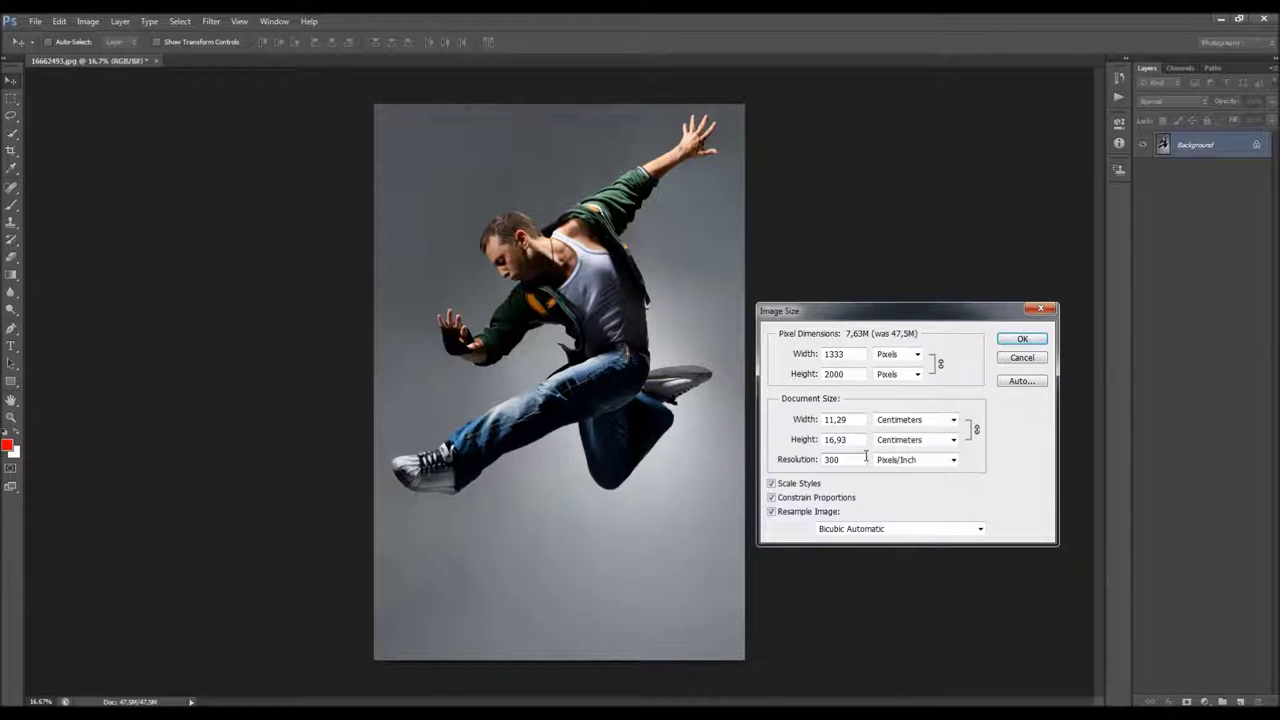
pyautogui.click(1022, 340)
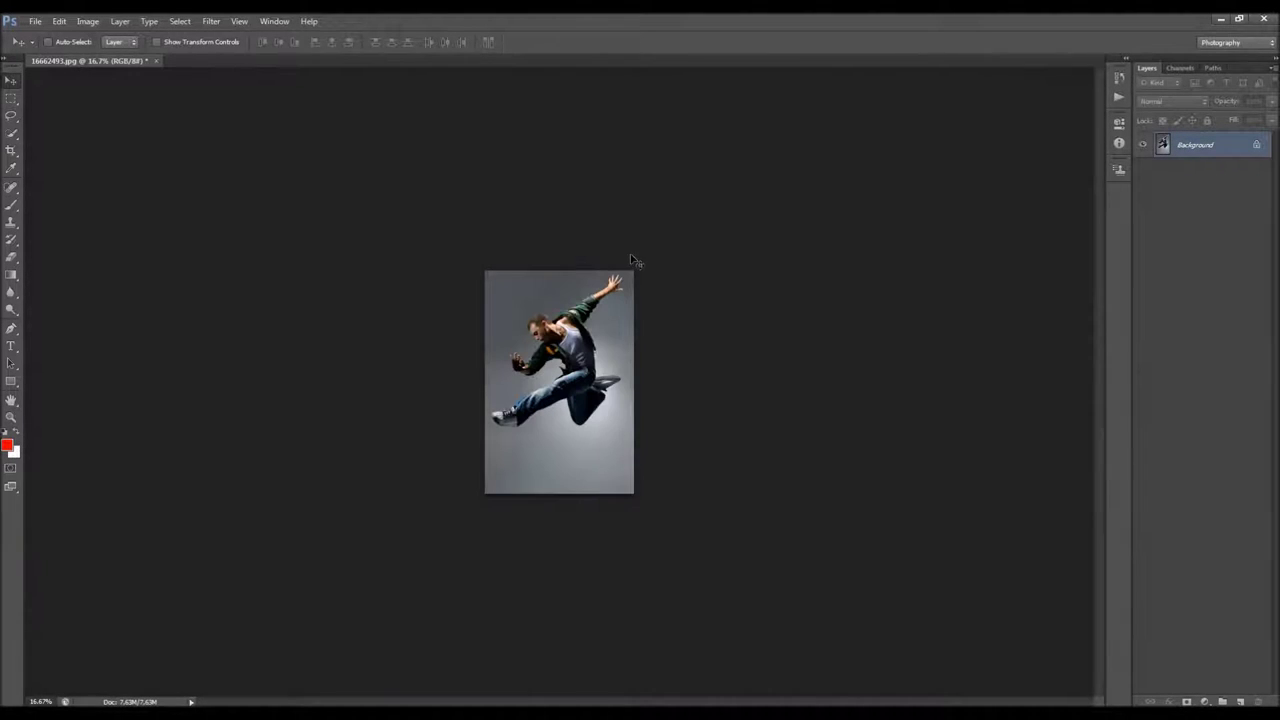
pyautogui.hotkey('ctrl', '0')
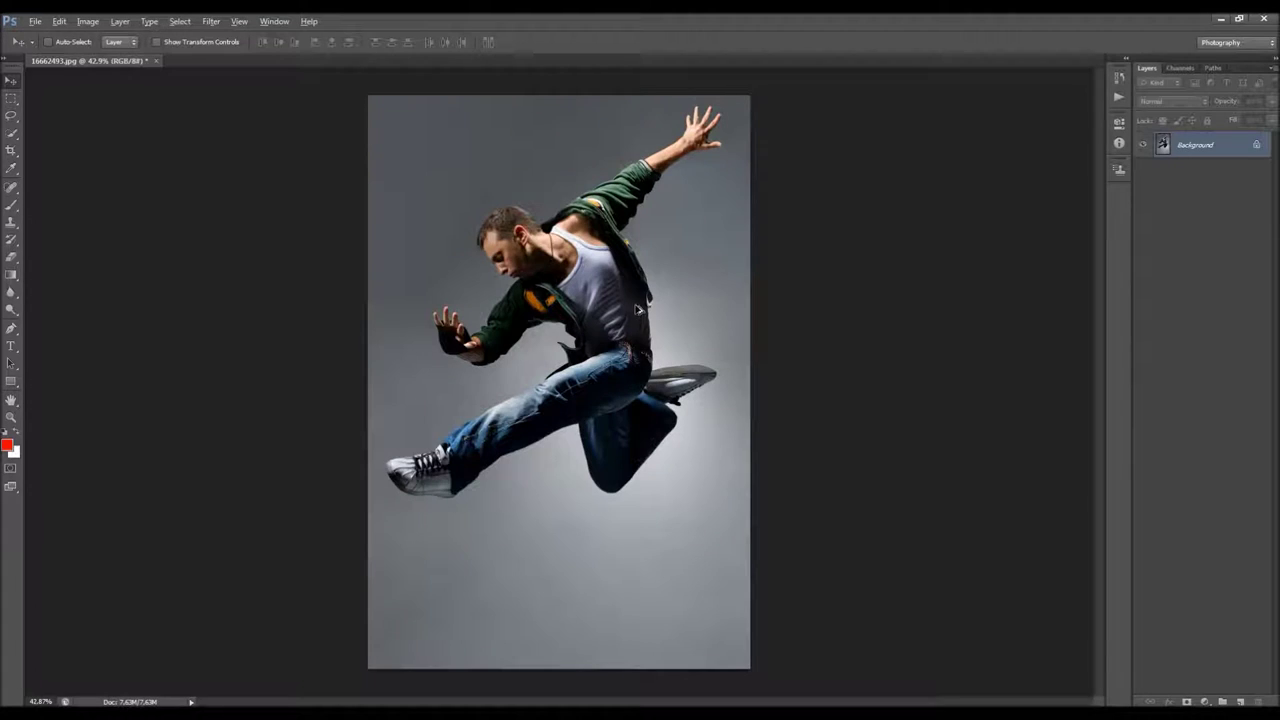
pyautogui.scroll(-1, 636, 305)
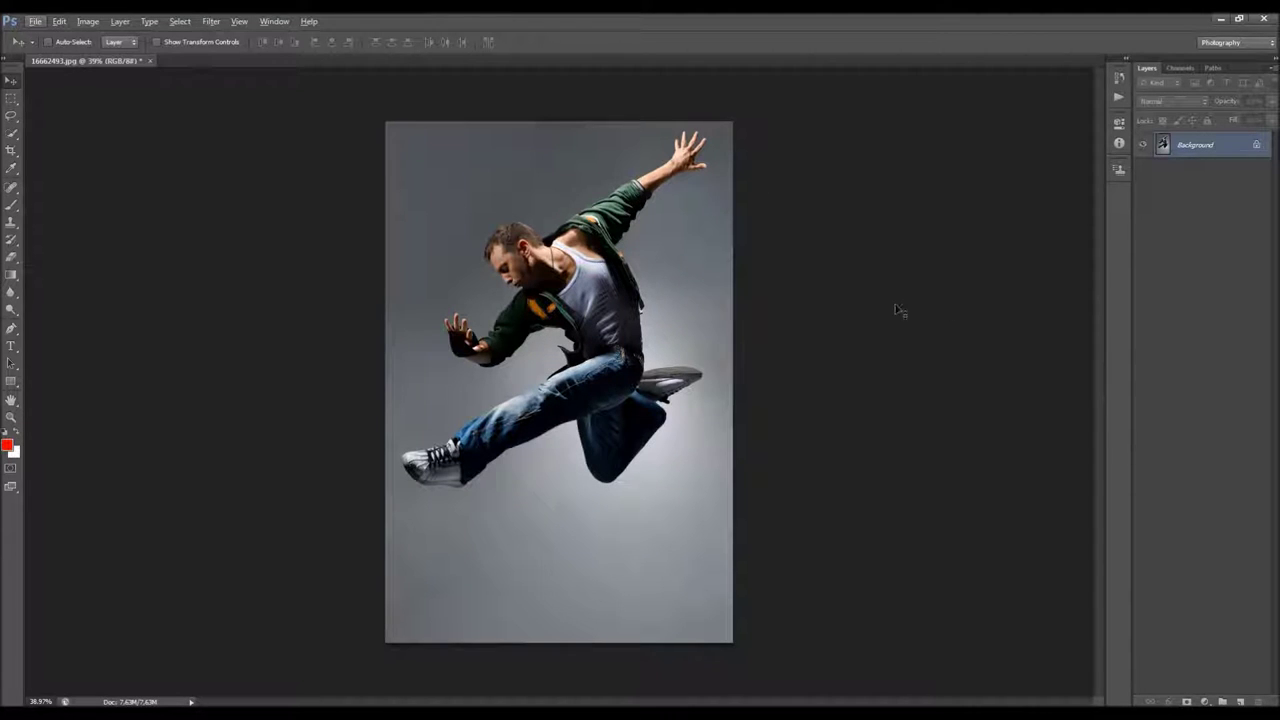
# Extend the canvas width by 1500 pixels to the right of the photo, using relative sizing and a middle-left anchor
pyautogui.click(88, 21)
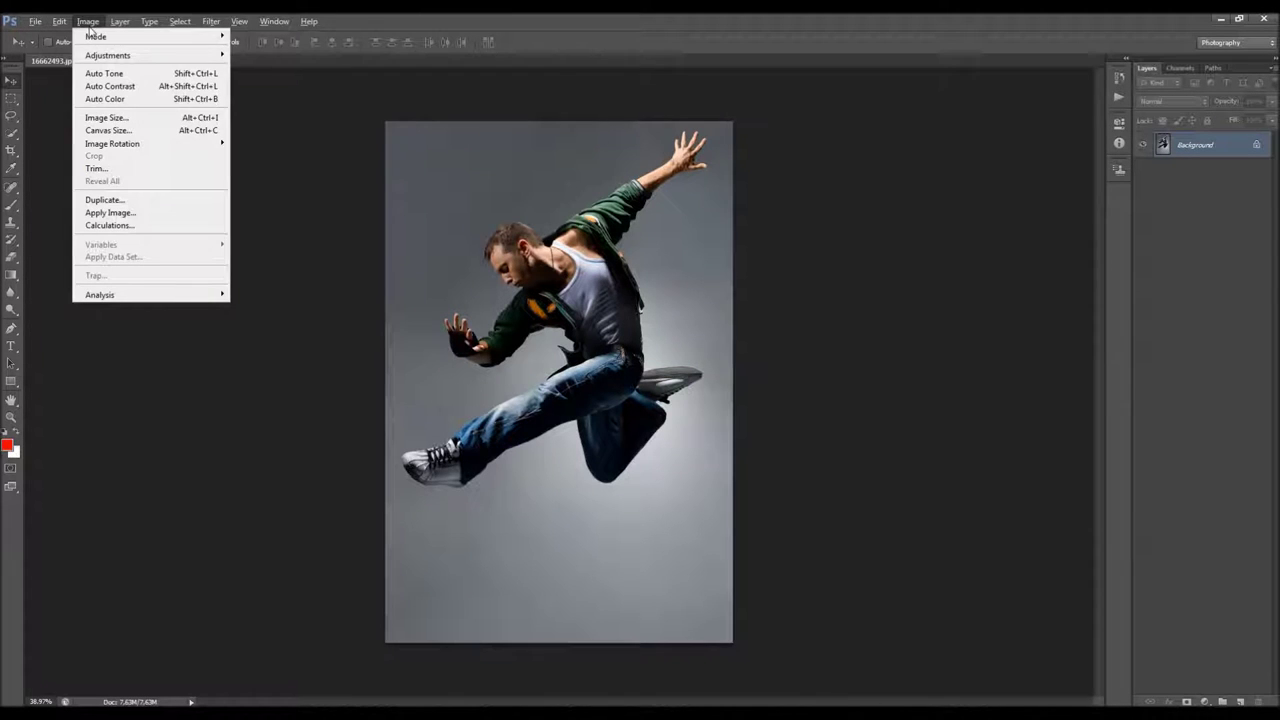
pyautogui.click(140, 130)
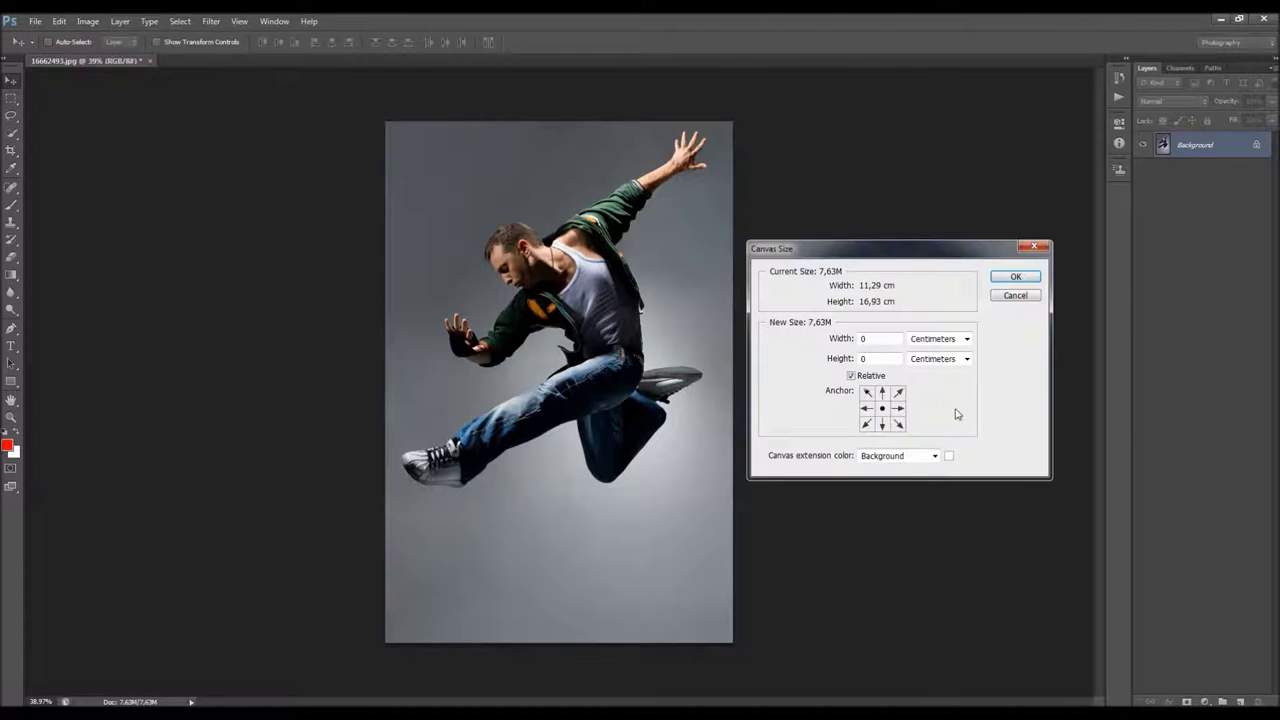
pyautogui.click(868, 409)
pyautogui.click(930, 338)
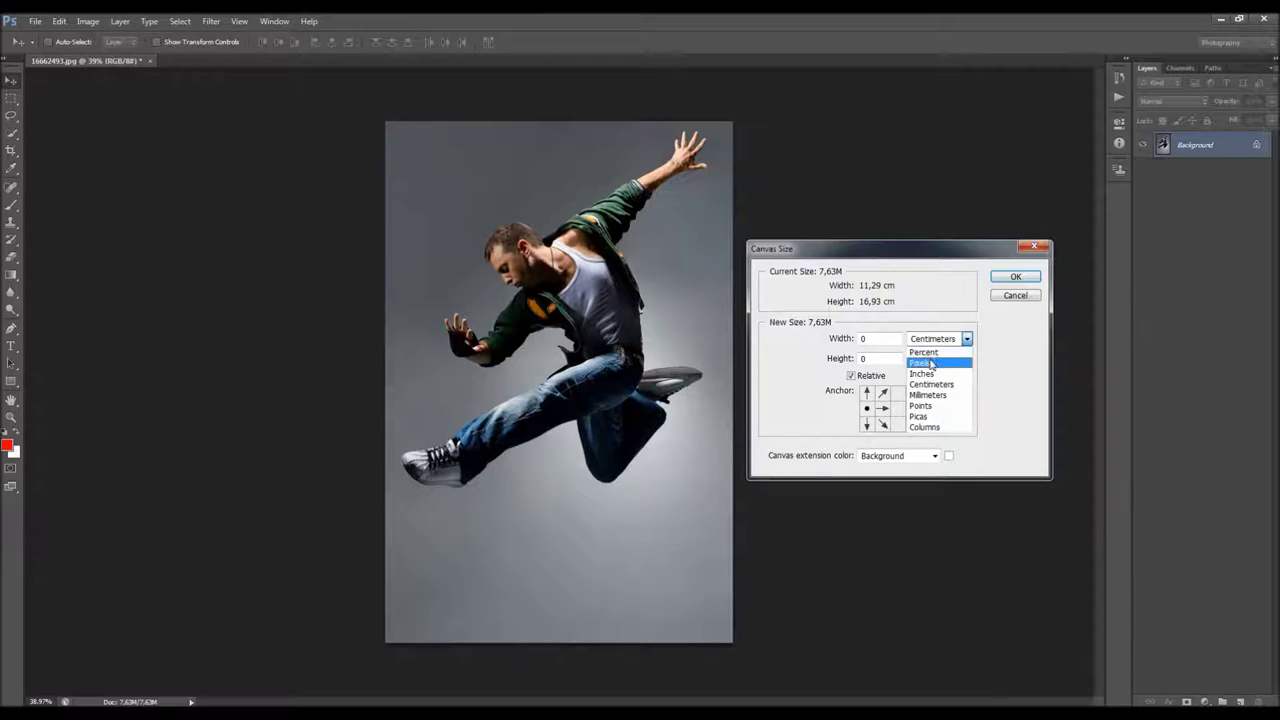
pyautogui.click(930, 354)
pyautogui.click(851, 376)
pyautogui.click(876, 377)
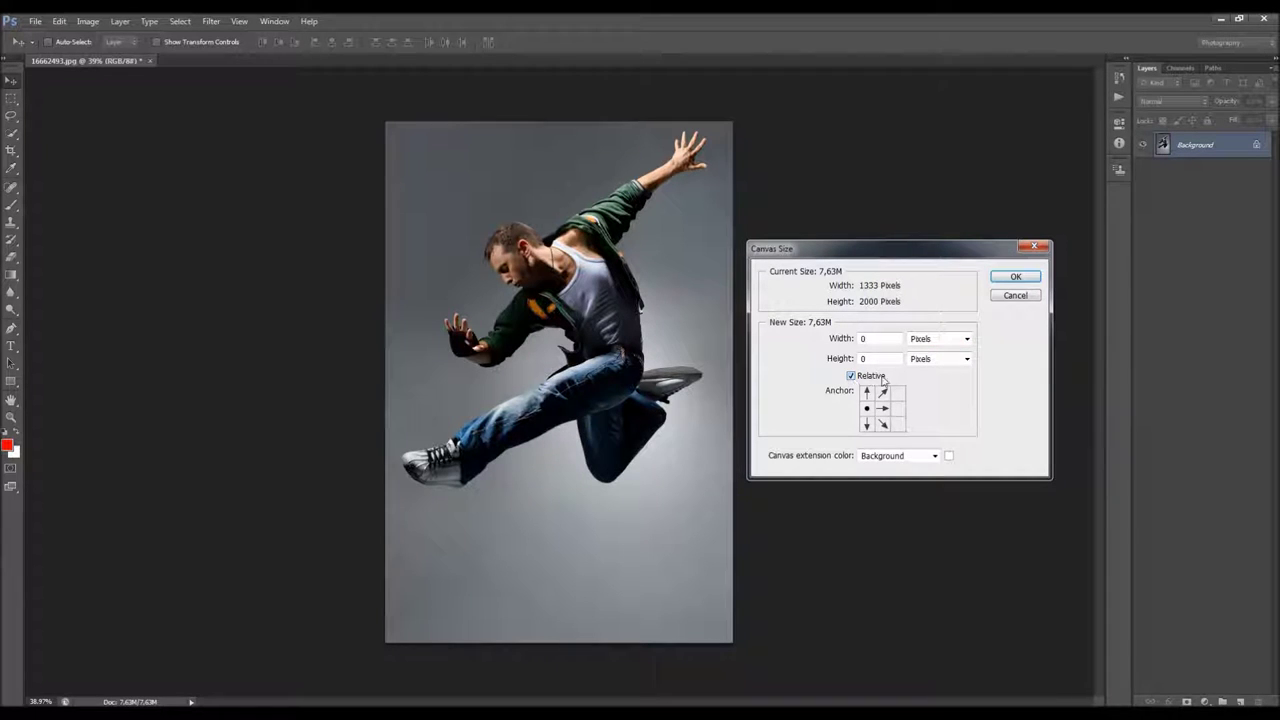
pyautogui.write('1500')
pyautogui.press('Return')
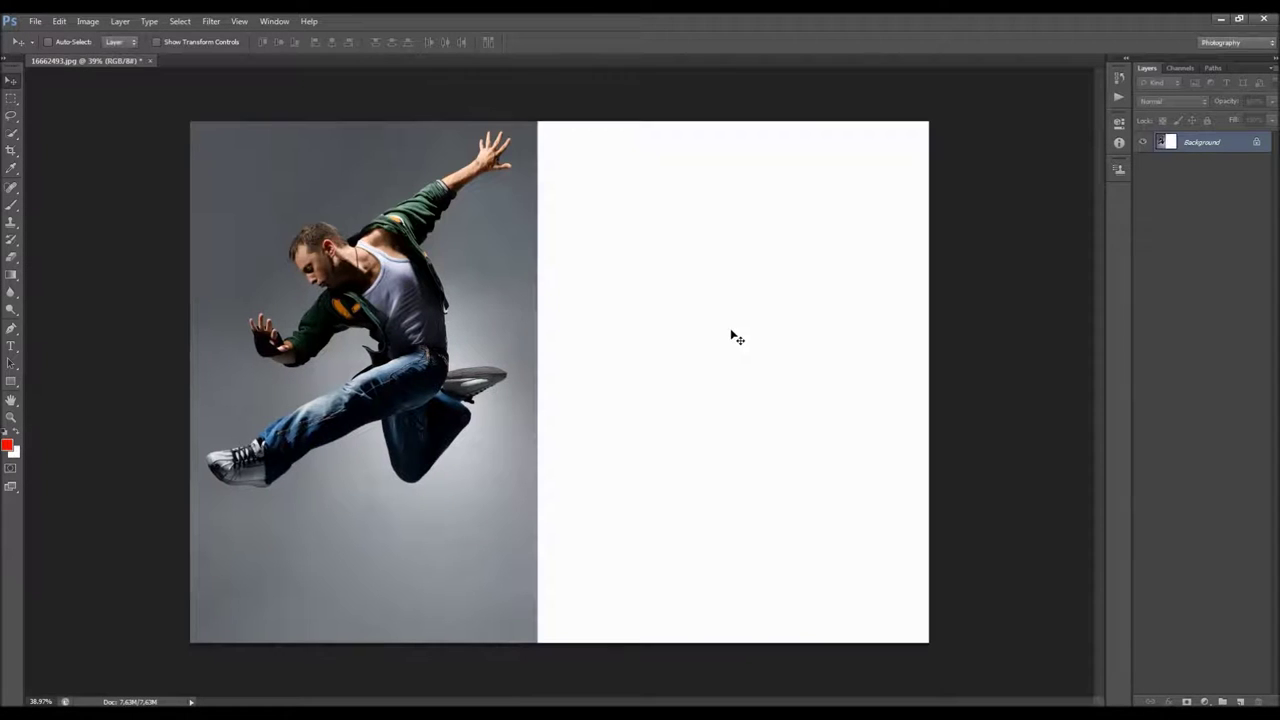
# Marquee-select a narrow full-height strip along the photo's right edge and copy it to a new layer
pyautogui.press('m')
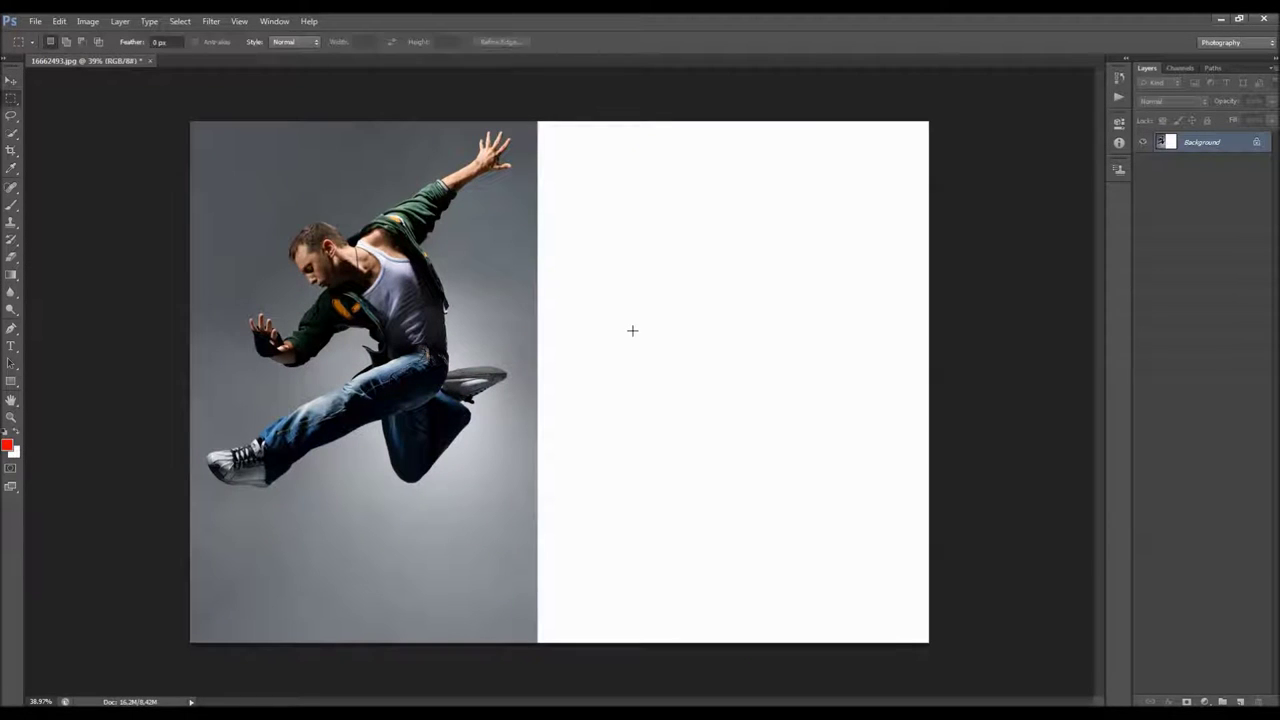
pyautogui.rightClick(11, 98)
pyautogui.click(60, 108)
pyautogui.moveTo(535, 119); pyautogui.dragTo(534, 663)
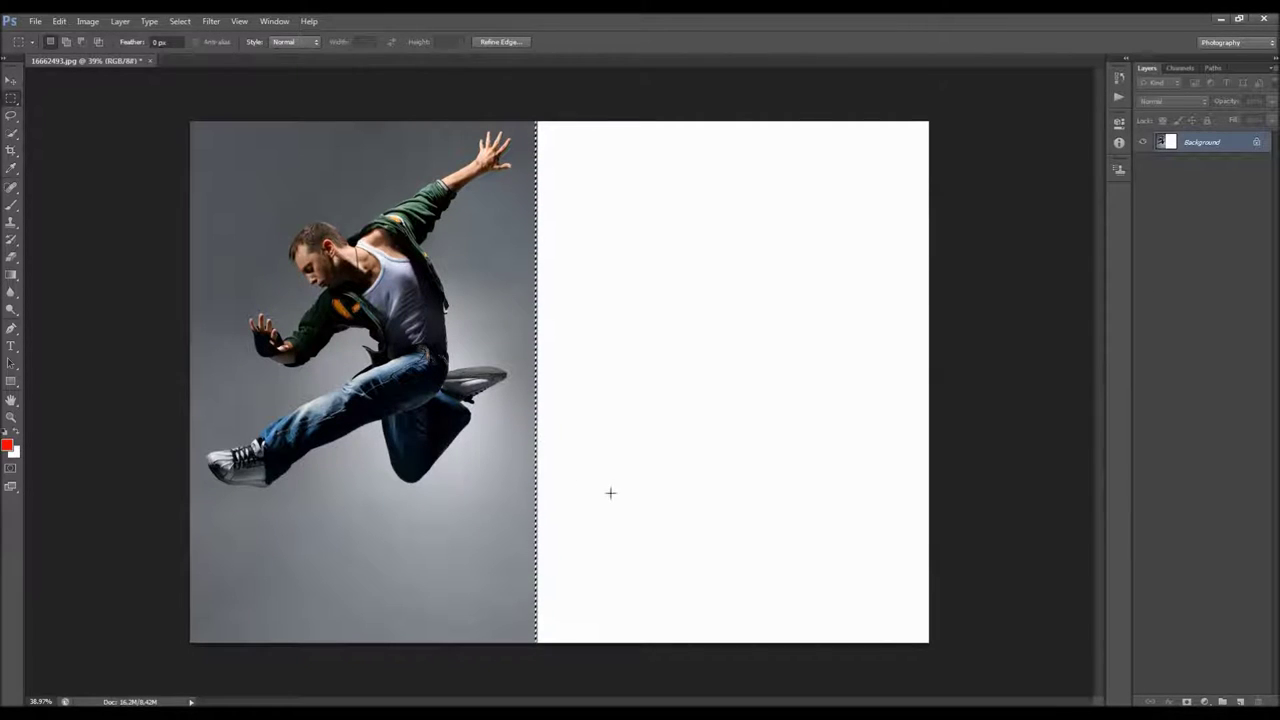
pyautogui.hotkey('ctrl', 'j')
# Stretch the copied strip with Free Transform to cover the white canvas up to its right edge
pyautogui.rightClick(596, 320)
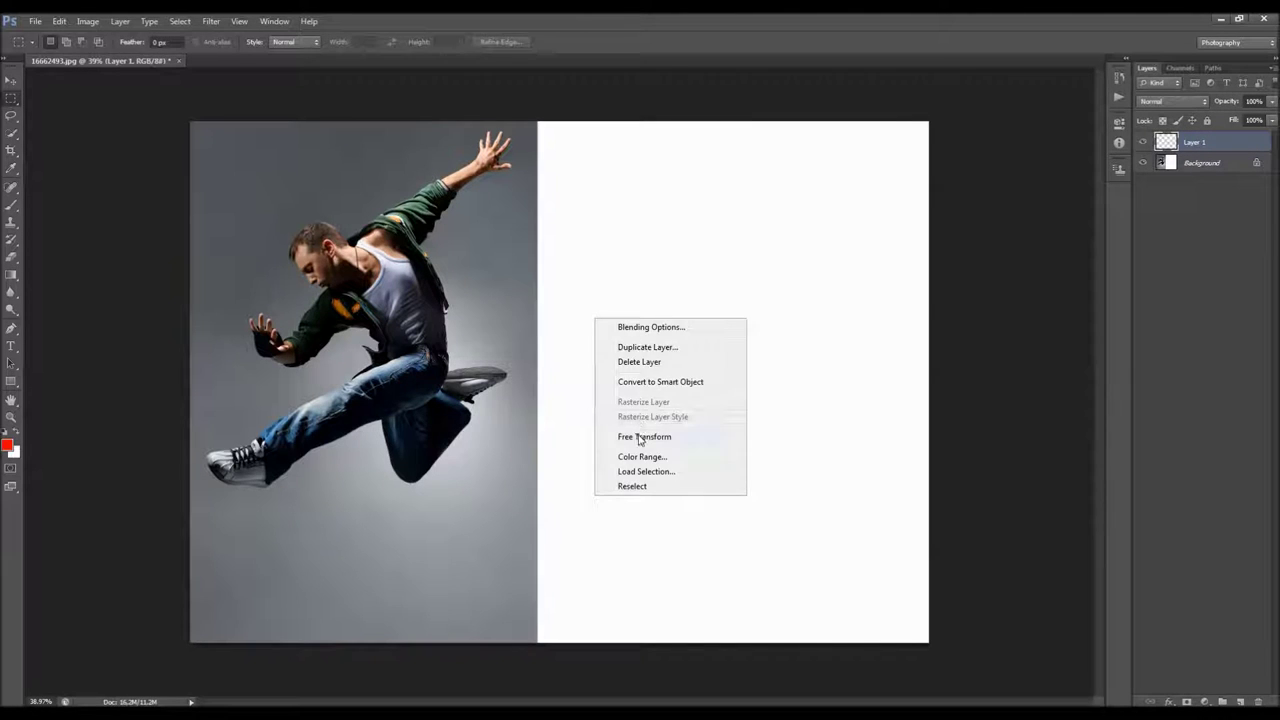
pyautogui.click(642, 437)
pyautogui.moveTo(538, 378); pyautogui.dragTo(932, 384)
pyautogui.press('Return')
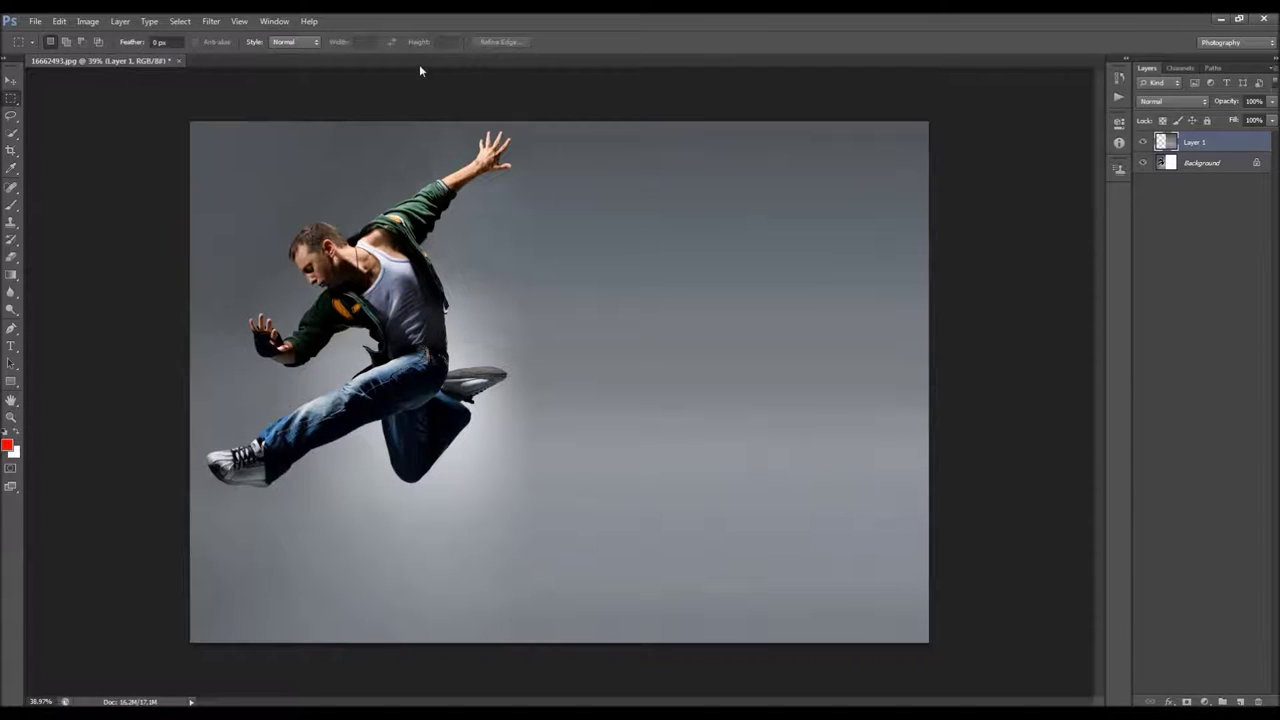
# Apply a Gaussian Blur to the stretched background layer
pyautogui.click(211, 21)
pyautogui.moveTo(292, 157)
pyautogui.click(406, 250)
pyautogui.moveTo(843, 402); pyautogui.dragTo(821, 405)
pyautogui.press('Return')
pyautogui.press('v')
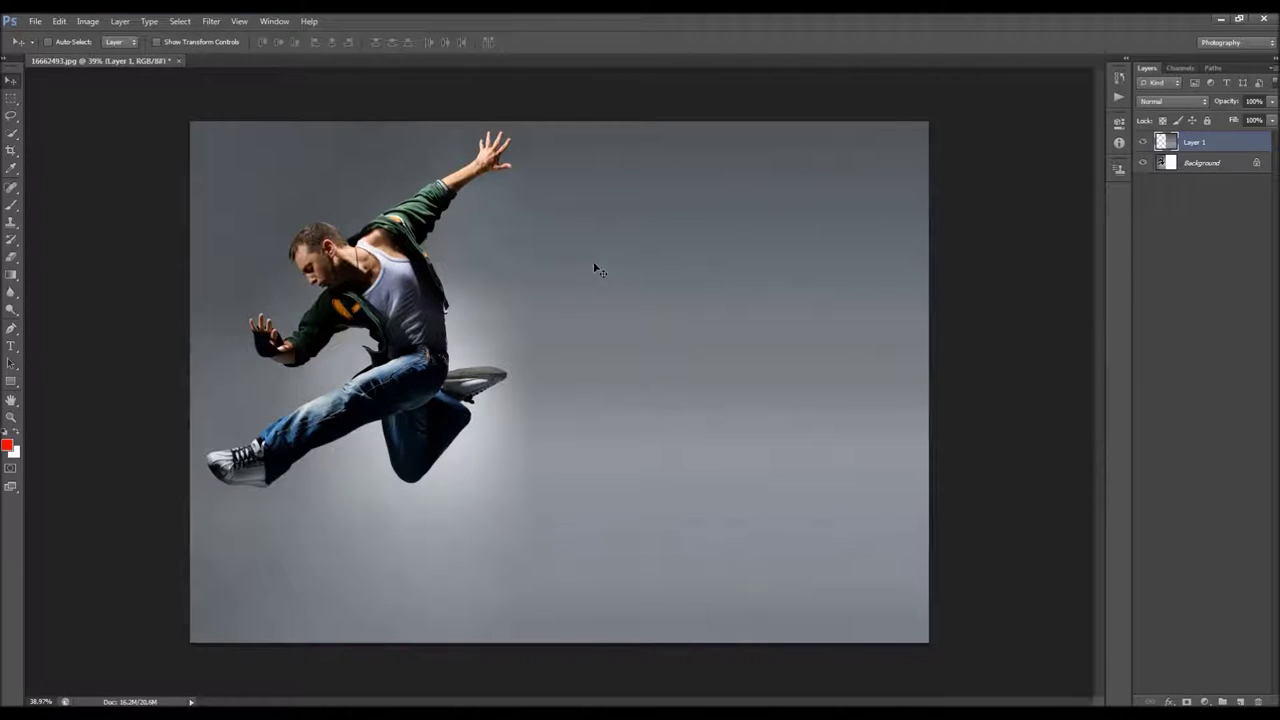
# Fill the extended background, slightly overlapping the photo's edge, with Content-Aware at 100% opacity, then deselect and restore the default colors
pyautogui.press('m')
pyautogui.moveTo(951, 686); pyautogui.dragTo(528, 108)
pyautogui.rightClick(636, 316)
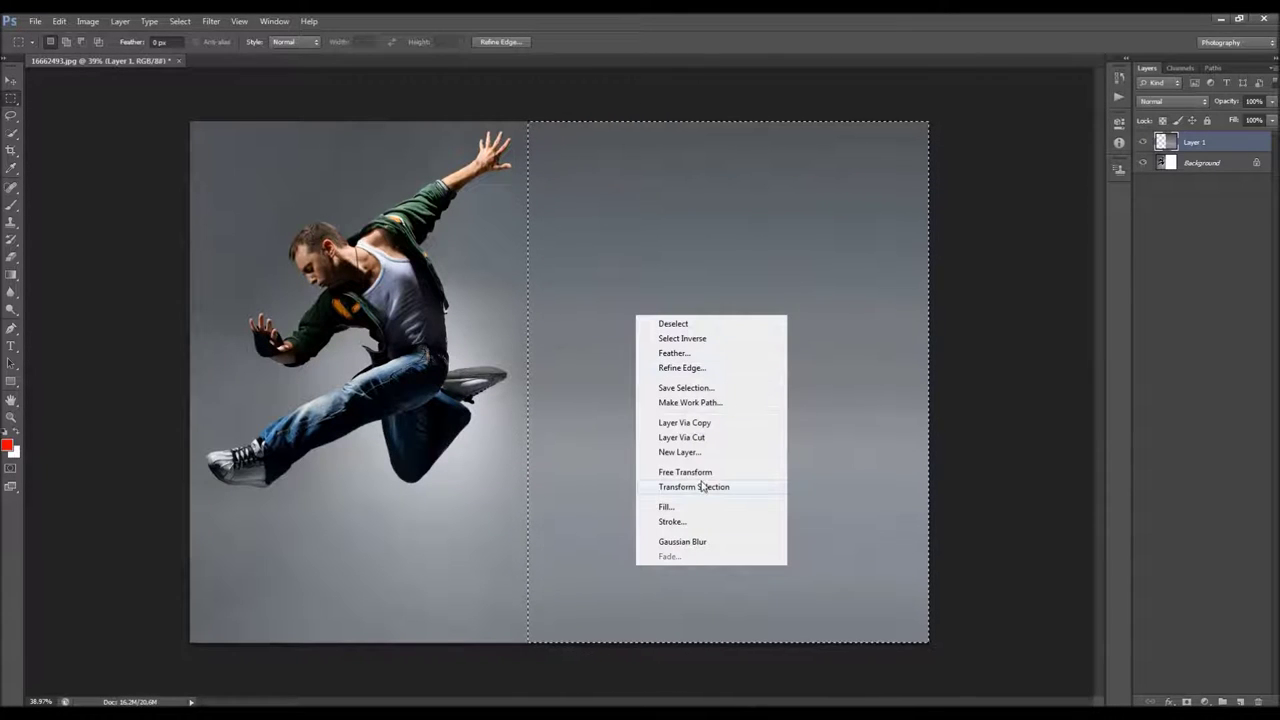
pyautogui.click(667, 507)
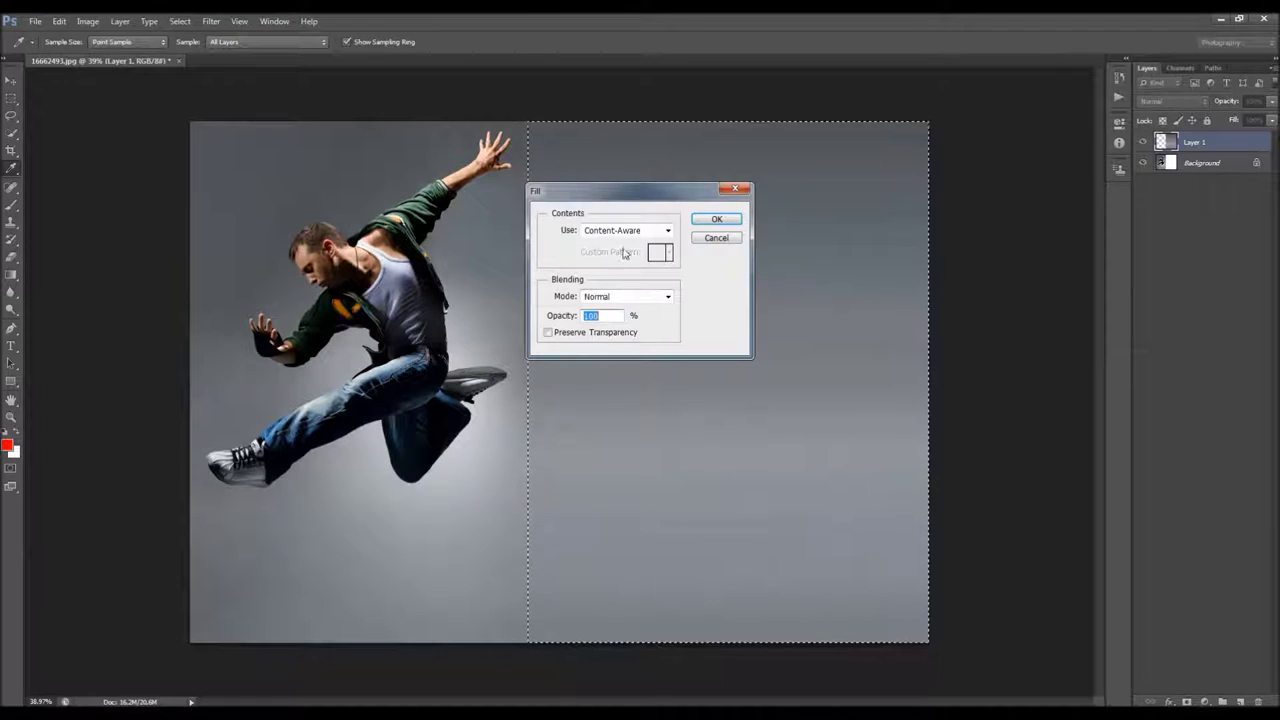
pyautogui.click(716, 220)
pyautogui.press('d')
pyautogui.hotkey('ctrl', 'd')
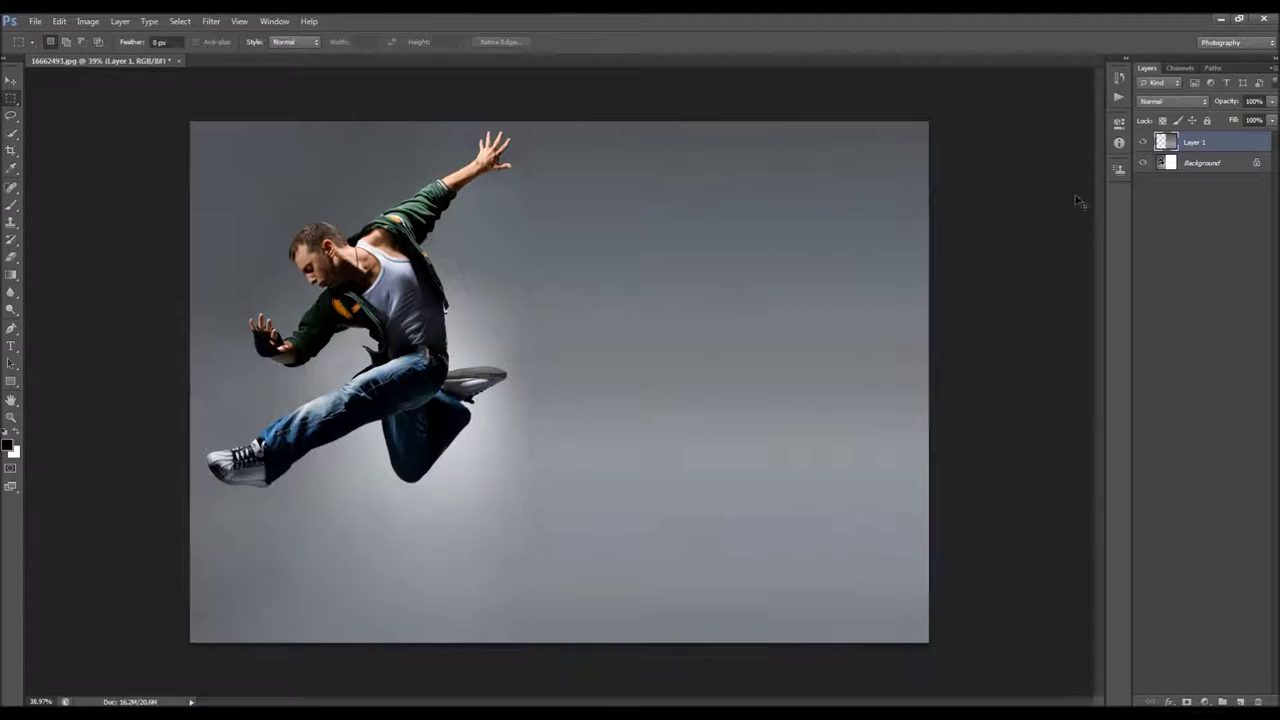
# Merge the background extension layer with the Background layer
pyautogui.keyDown('shift'); pyautogui.click(1197, 162); pyautogui.keyUp('shift')
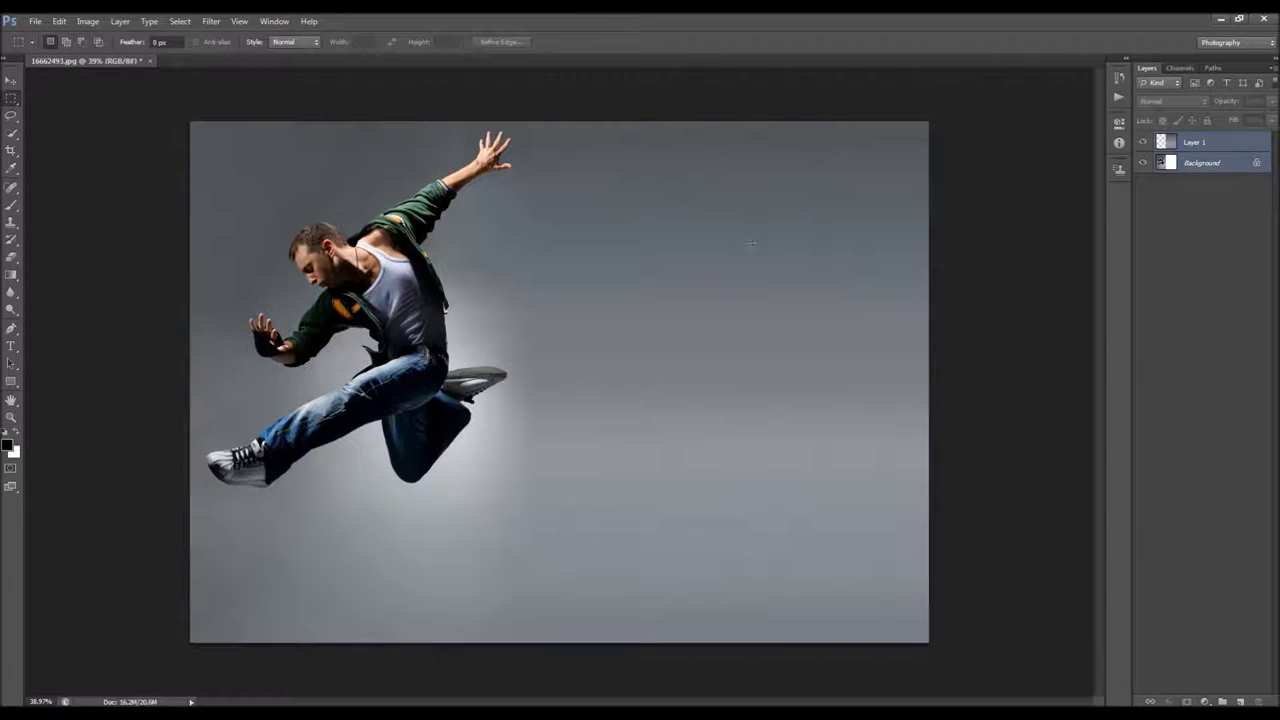
pyautogui.press('v')
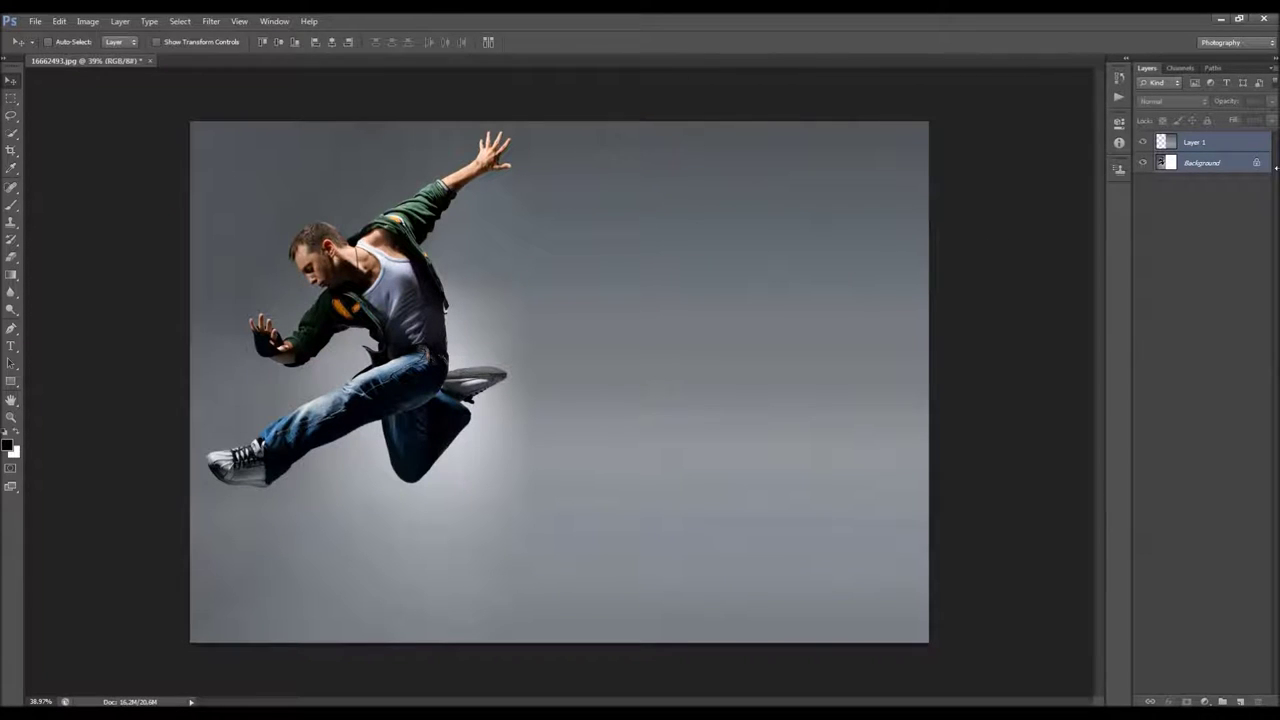
pyautogui.rightClick(1216, 146)
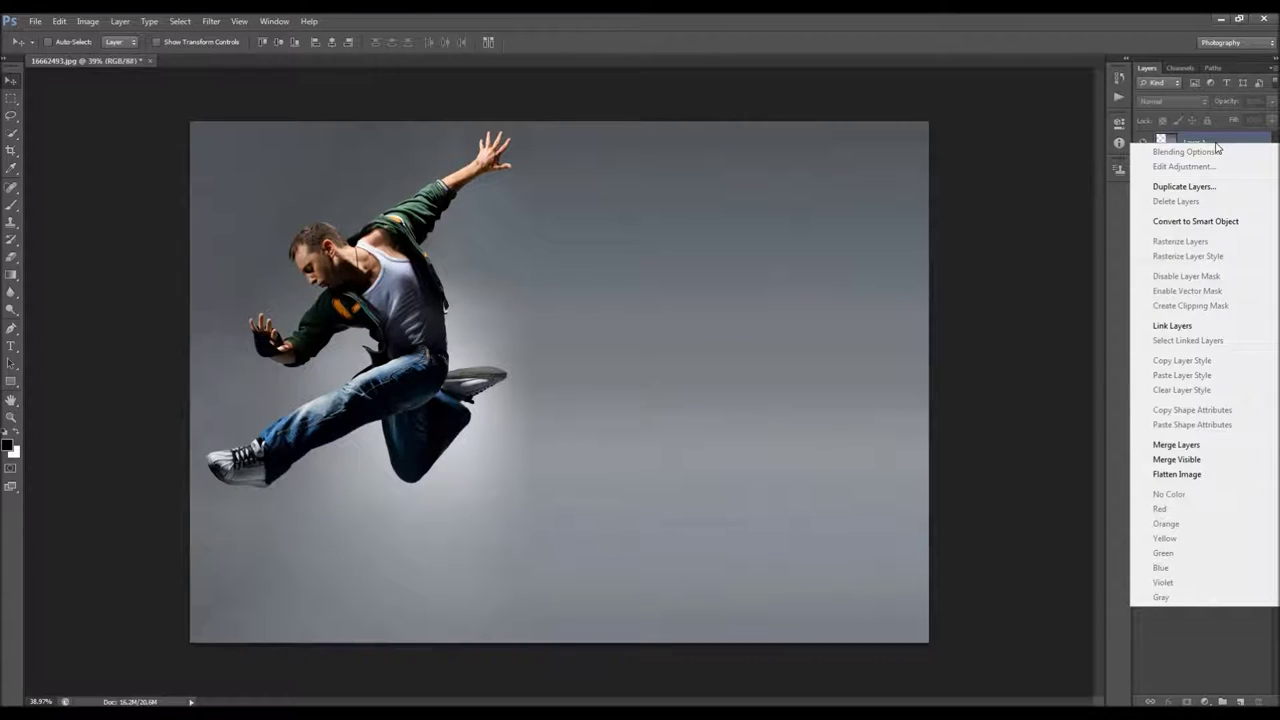
pyautogui.click(1162, 446)
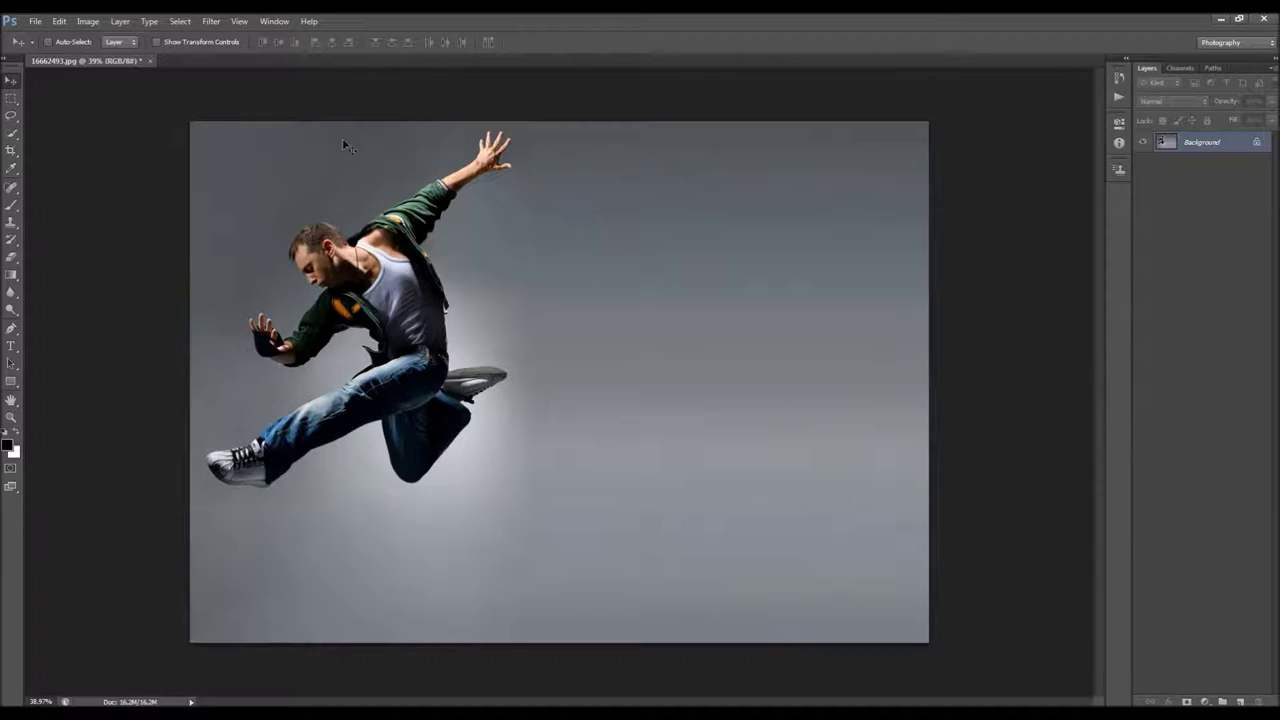
# Create a new empty layer named "brush" above the merged background
pyautogui.click(120, 21)
pyautogui.moveTo(308, 22)
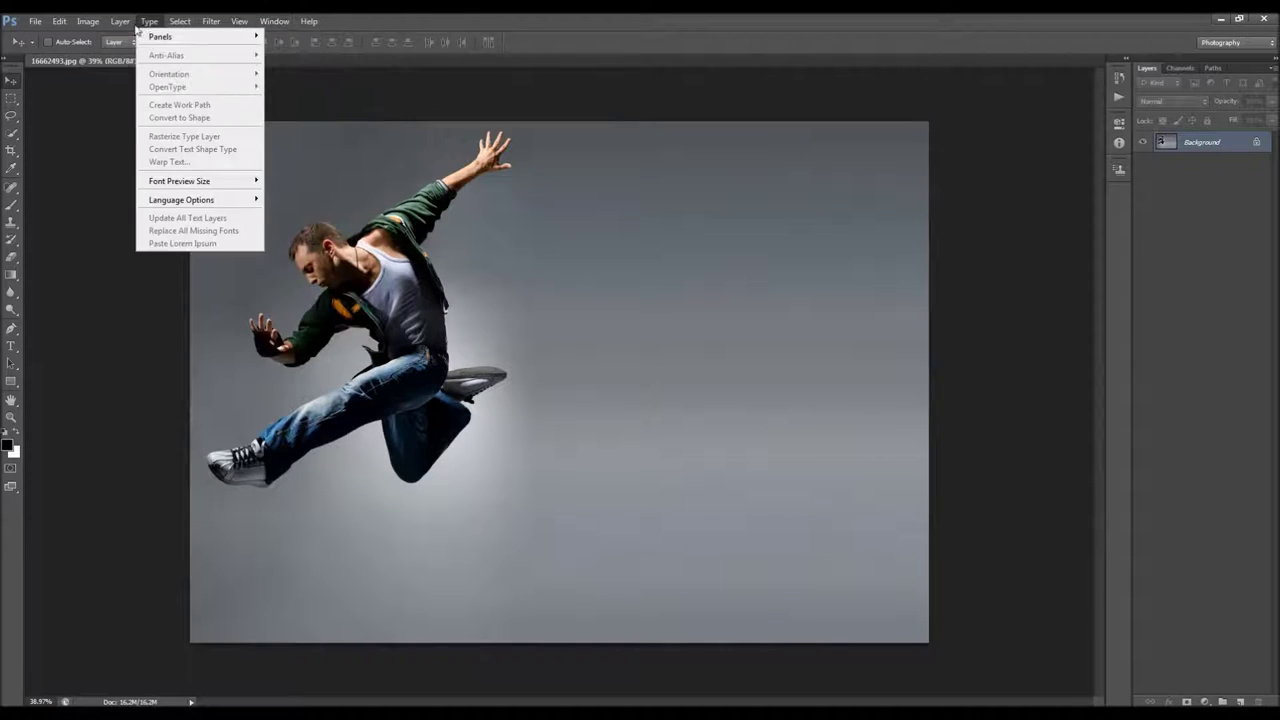
pyautogui.moveTo(233, 38)
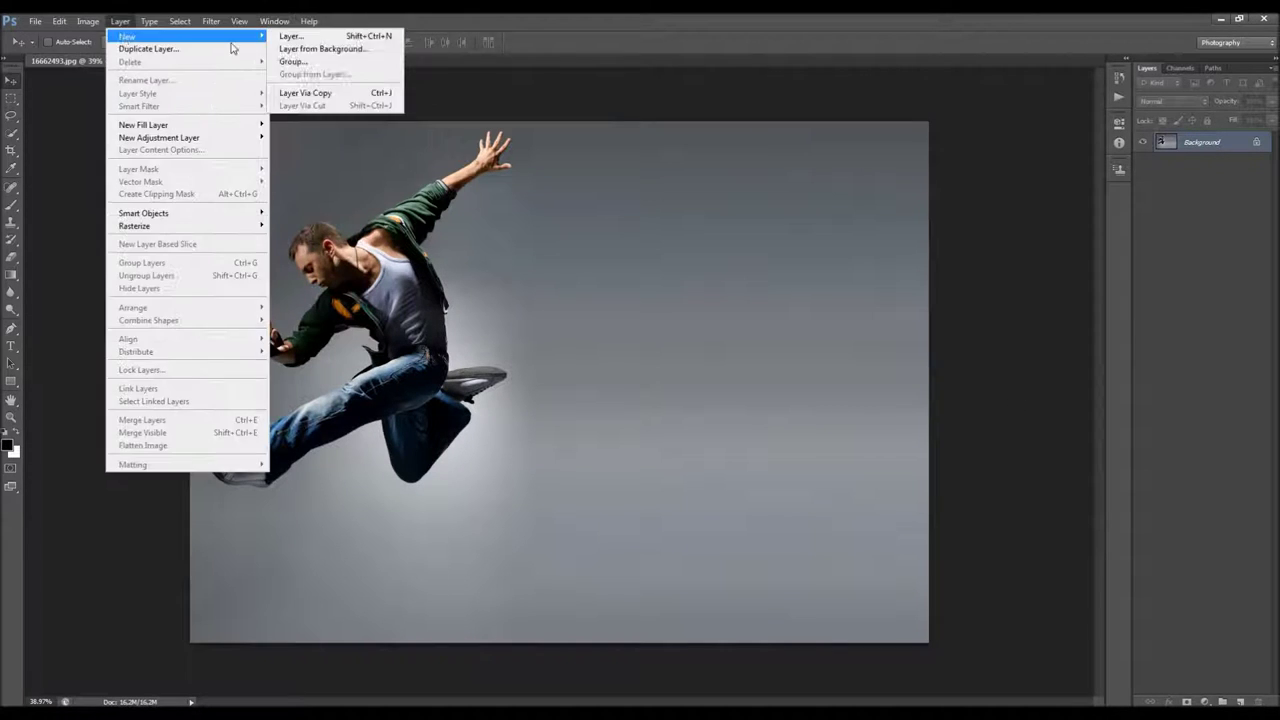
pyautogui.click(345, 36)
pyautogui.write('brush')
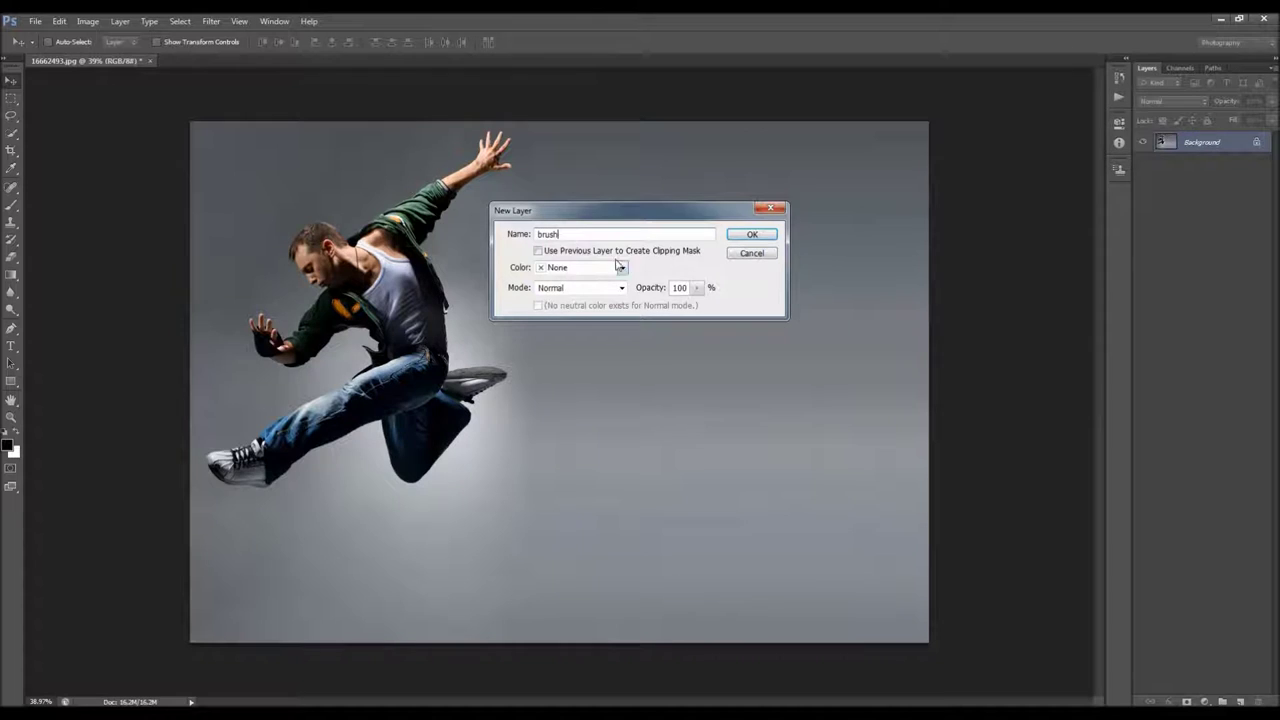
pyautogui.moveTo(575, 234); pyautogui.dragTo(489, 241)
pyautogui.click(560, 234)
pyautogui.doubleClick(548, 236)
pyautogui.click(750, 236)
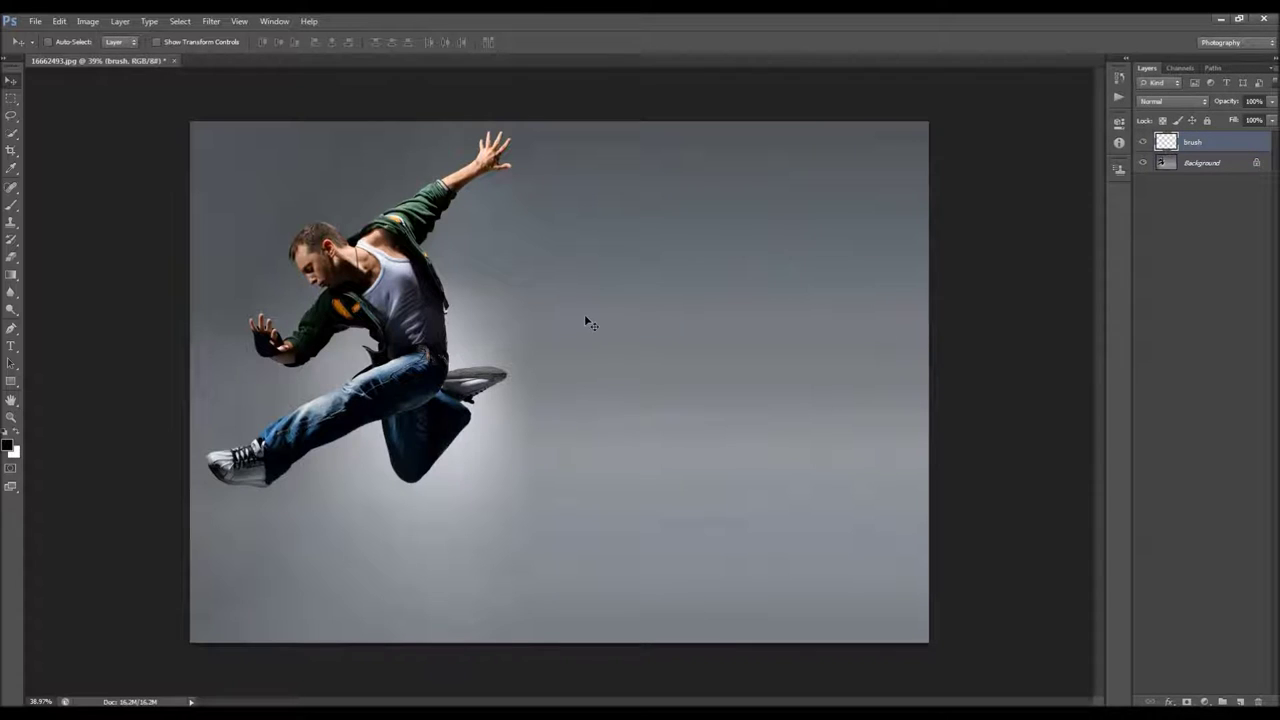
# Set the foreground color to pure red, RGB 255, 0, 0, for the Brush tool
pyautogui.press('b')
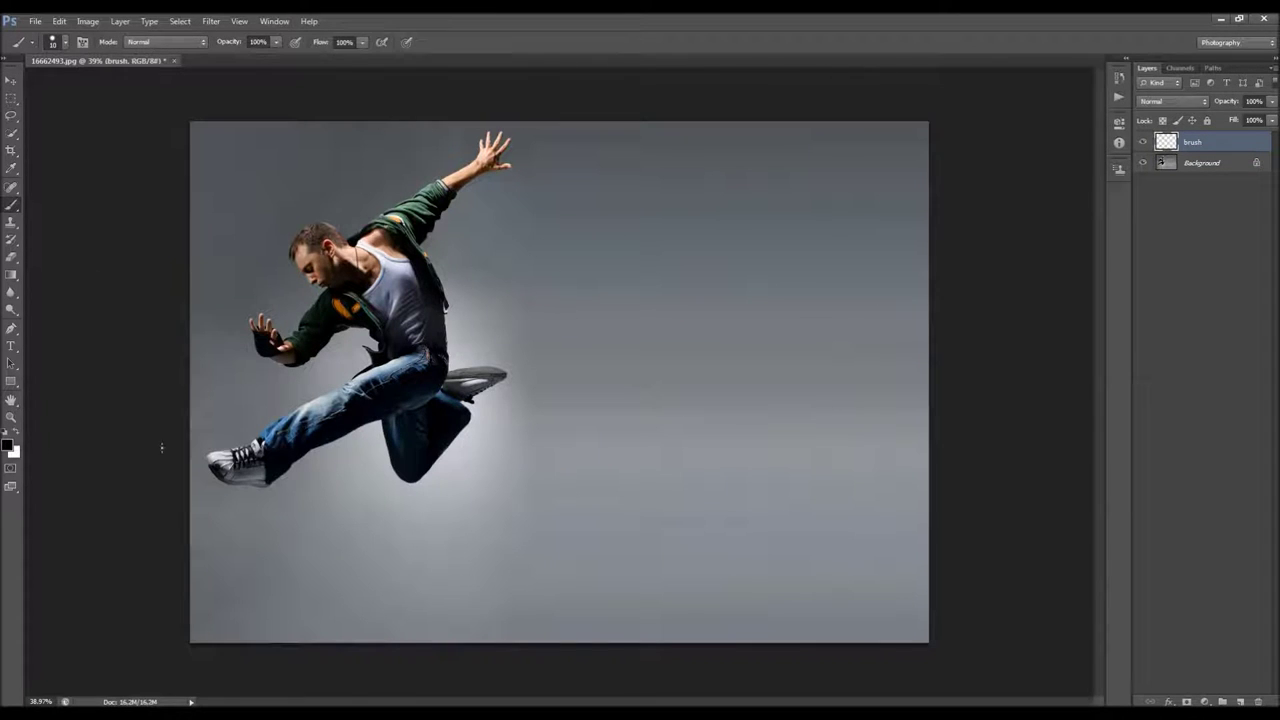
pyautogui.click(8, 446)
pyautogui.write('255')
pyautogui.moveTo(610, 270); pyautogui.dragTo(780, 271)
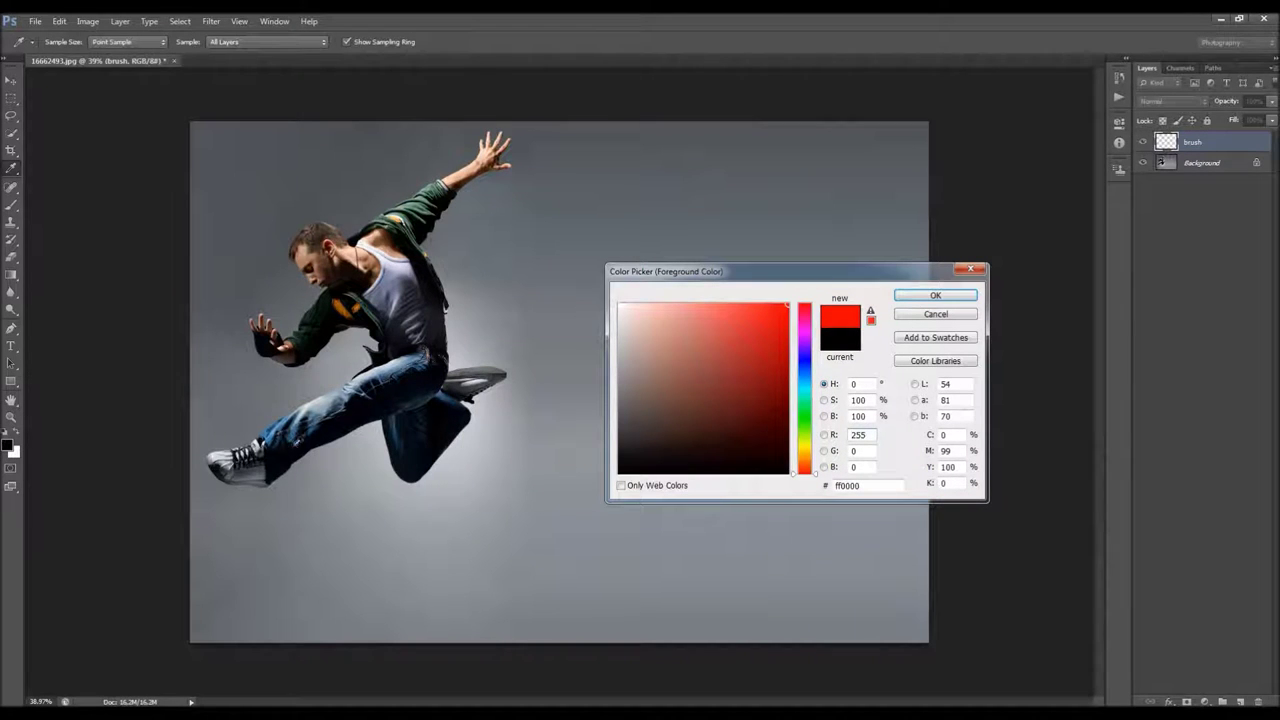
pyautogui.press('Return')
pyautogui.press('b')
# Choose a soft round brush with 0% hardness and enlarge it to 150 px
pyautogui.rightClick(613, 343)
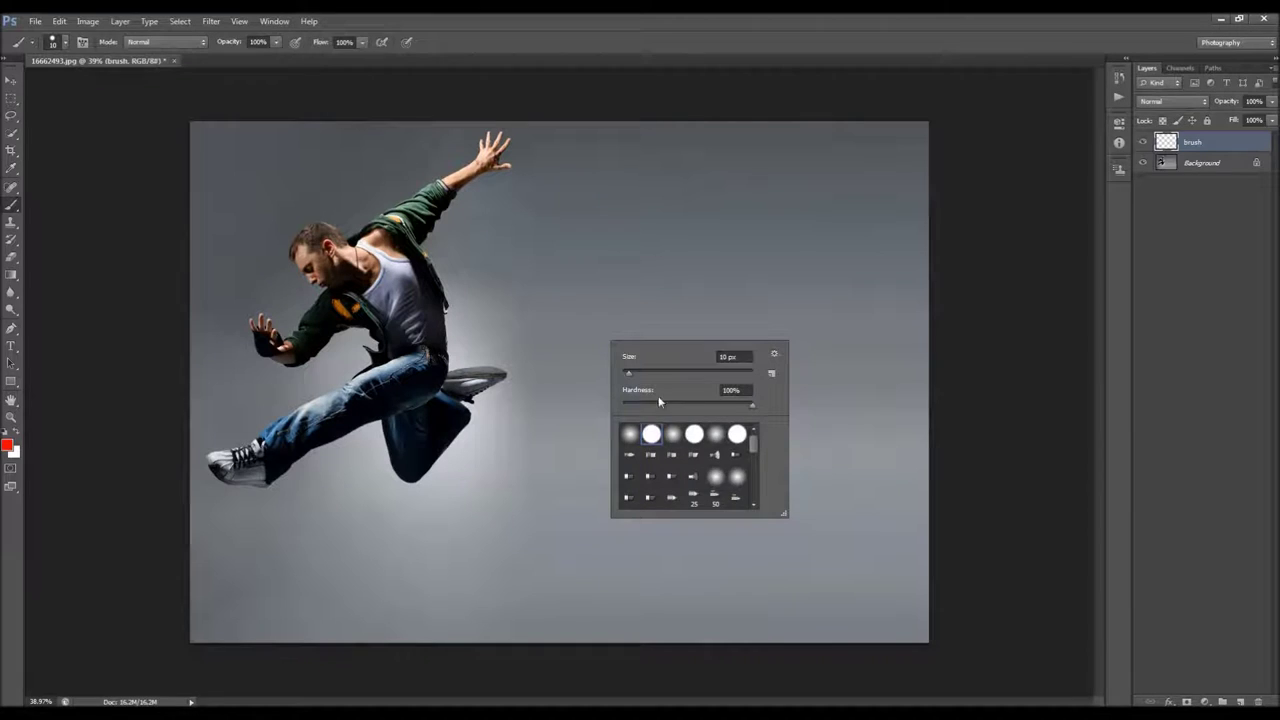
pyautogui.click(672, 433)
pyautogui.click(665, 373)
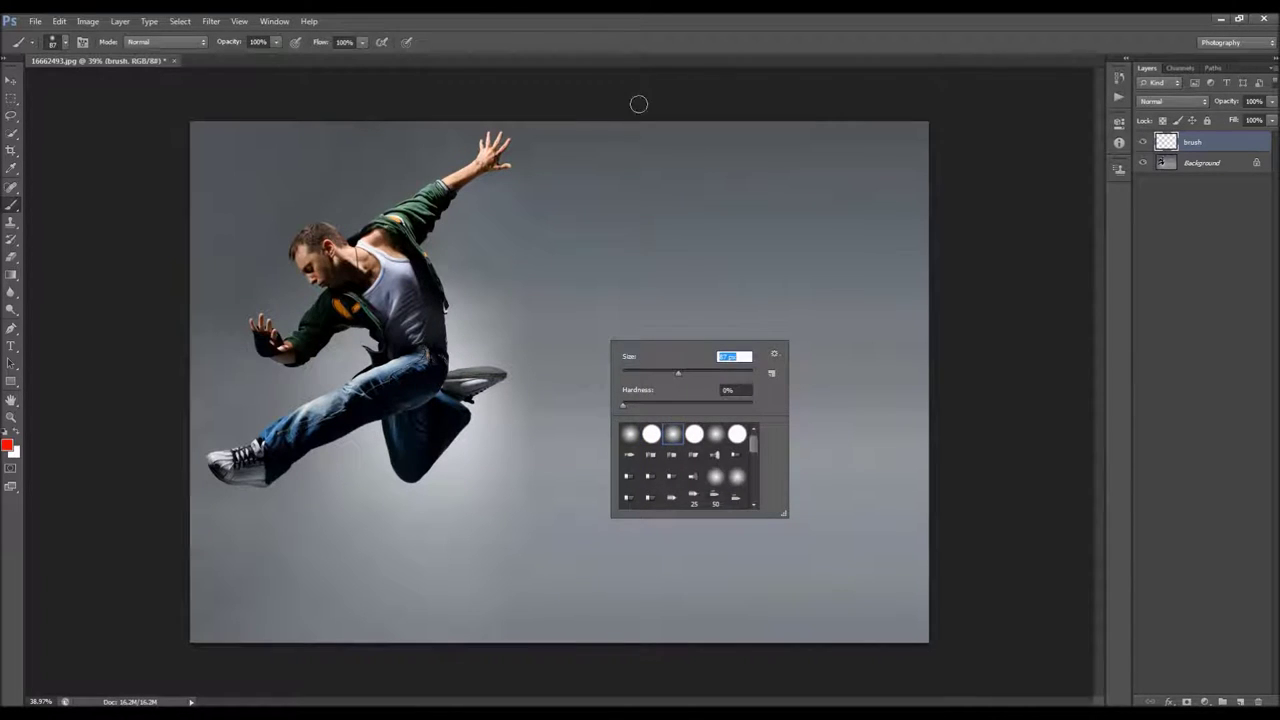
pyautogui.press('Return')
pyautogui.press(']')
pyautogui.press(']')
pyautogui.press(']')
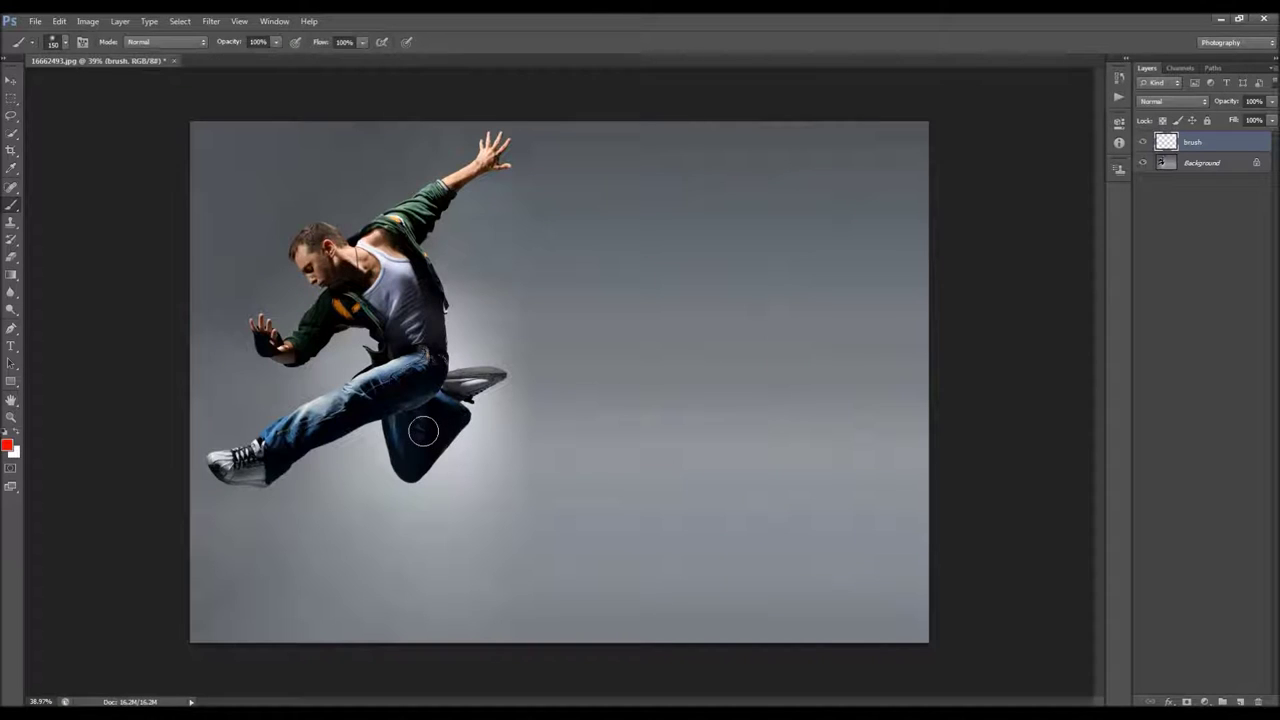
# Reduce the brush to 50 px and paint red over the front shoe and the underside of the outstretched leg
pyautogui.scroll(6, 240, 465)
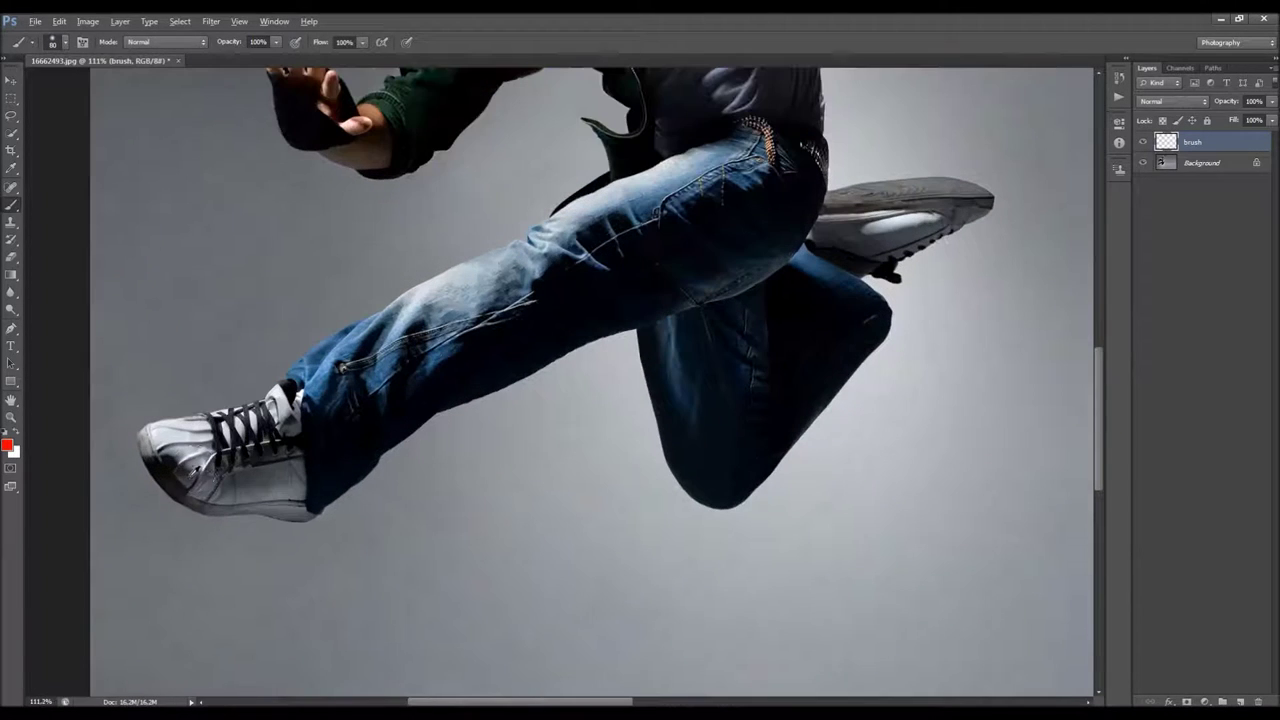
pyautogui.press('[')
pyautogui.press('[')
pyautogui.press('[')
pyautogui.press('[')
pyautogui.moveTo(238, 455)
pyautogui.mouseDown()
pyautogui.moveTo(177, 456)
pyautogui.moveTo(197, 485)
pyautogui.moveTo(311, 501)
pyautogui.moveTo(402, 408)
pyautogui.moveTo(381, 427)
pyautogui.moveTo(655, 307)
pyautogui.moveTo(498, 356)
pyautogui.moveTo(278, 463)
pyautogui.moveTo(451, 353)
pyautogui.moveTo(414, 368)
pyautogui.moveTo(600, 291)
pyautogui.mouseUp()
# Paint red along the lower edges of the bent rear leg and over the rear shoe
pyautogui.scroll(2, 493, 682)
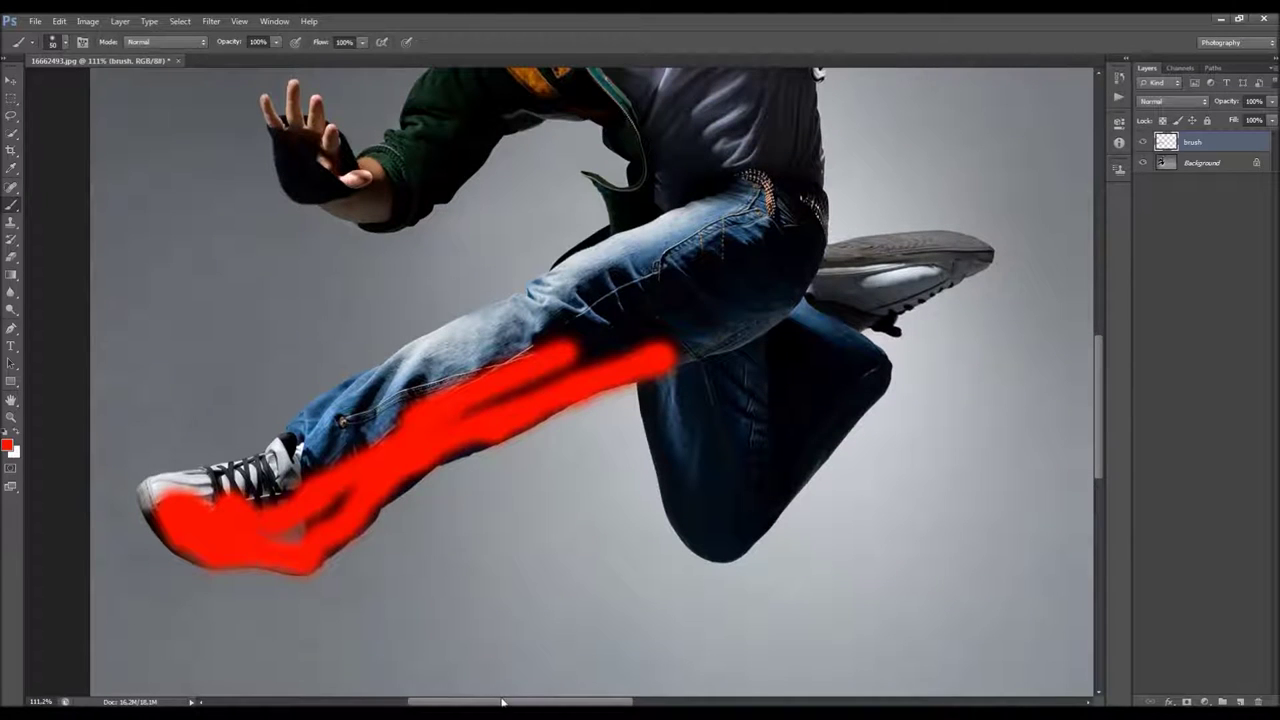
pyautogui.moveTo(503, 703); pyautogui.dragTo(553, 703)
pyautogui.moveTo(440, 455)
pyautogui.mouseDown()
pyautogui.moveTo(452, 500)
pyautogui.moveTo(487, 540)
pyautogui.moveTo(640, 384)
pyautogui.moveTo(615, 340)
pyautogui.mouseUp()
pyautogui.scroll(3, 703, 366)
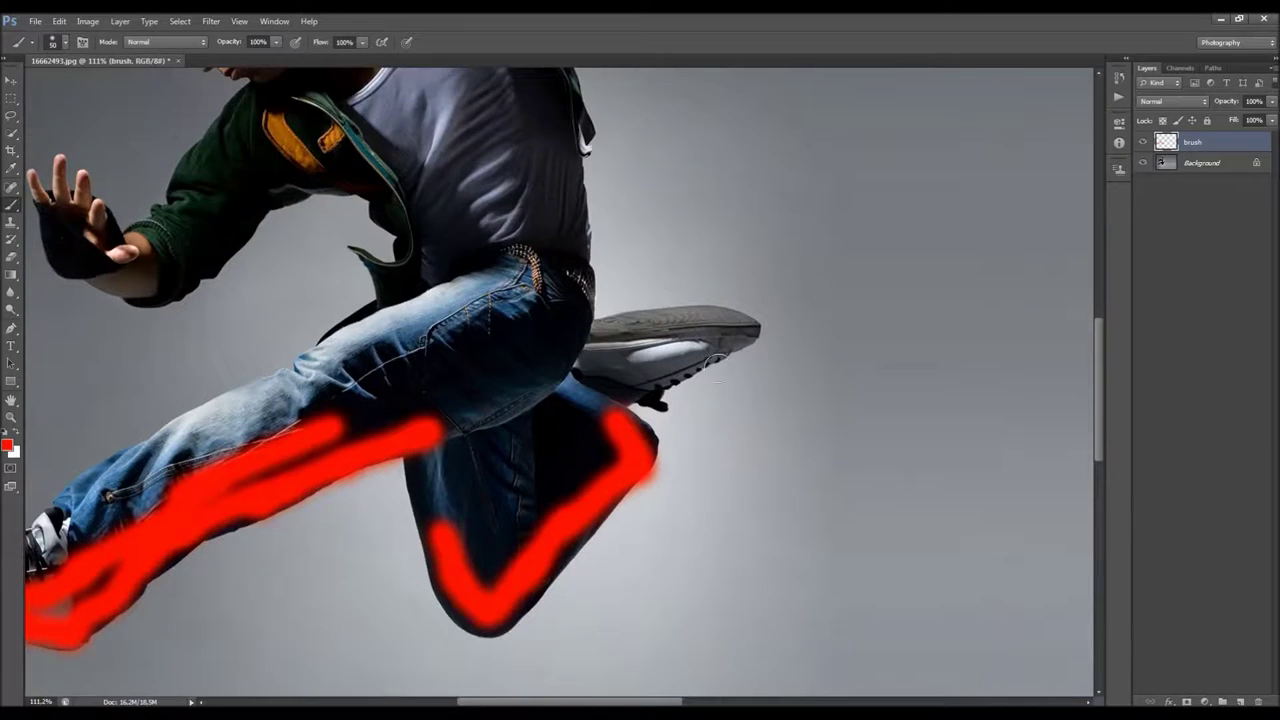
pyautogui.scroll(1, 715, 360)
pyautogui.moveTo(614, 349)
pyautogui.mouseDown()
pyautogui.moveTo(678, 326)
pyautogui.moveTo(745, 326)
pyautogui.moveTo(588, 405)
pyautogui.moveTo(603, 443)
pyautogui.mouseUp()
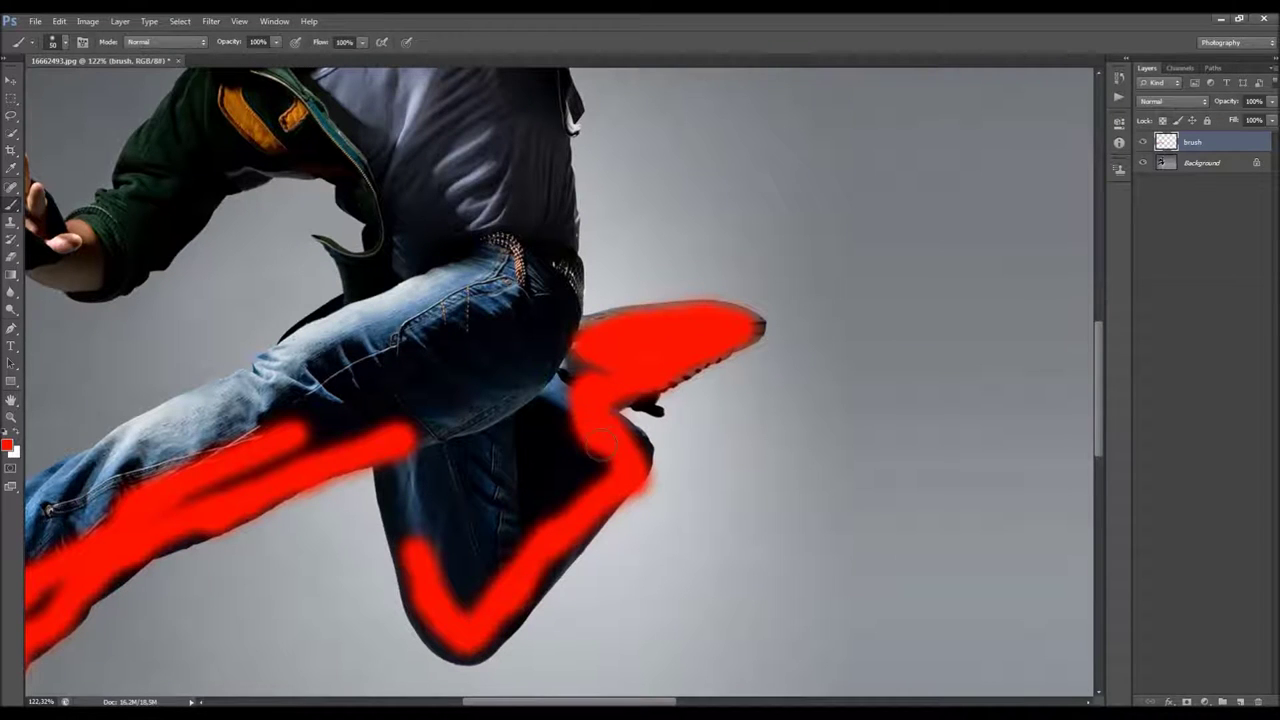
pyautogui.scroll(-1, 600, 443)
# Erase the red overspill beside the bent leg with a 35 px Eraser at 100% hardness
pyautogui.press('e')
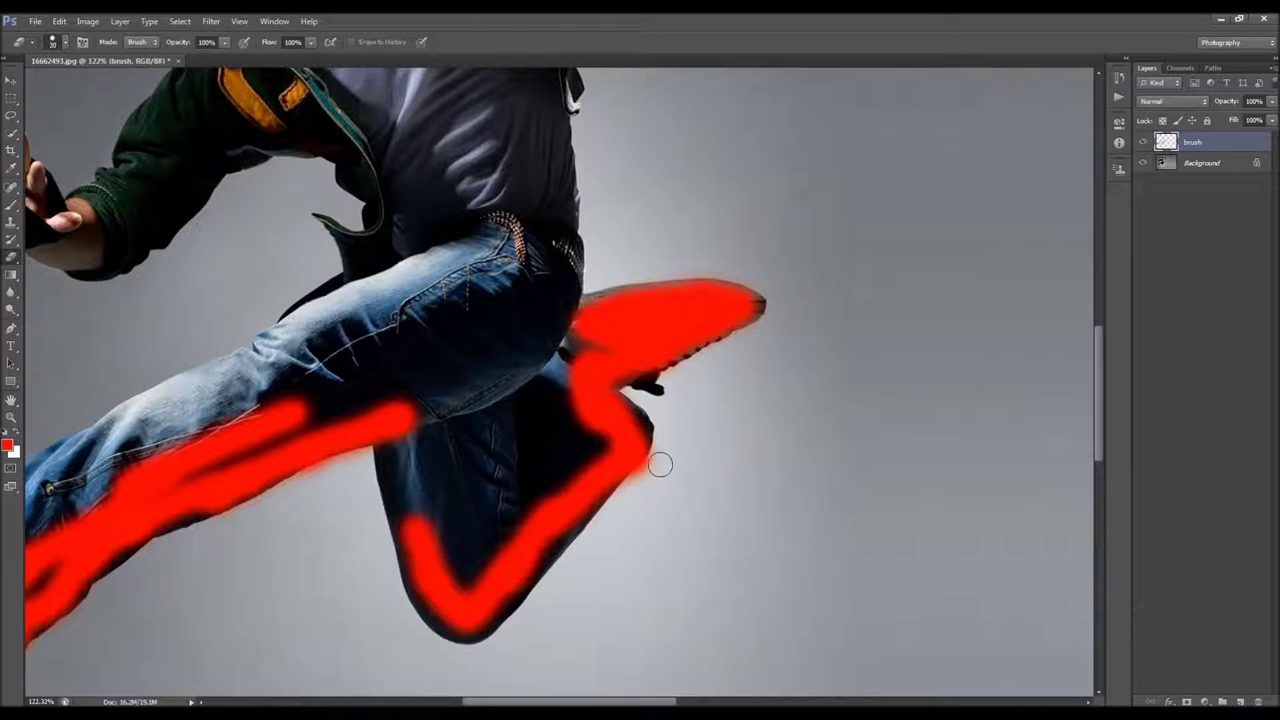
pyautogui.rightClick(688, 472)
pyautogui.moveTo(708, 502); pyautogui.dragTo(718, 503)
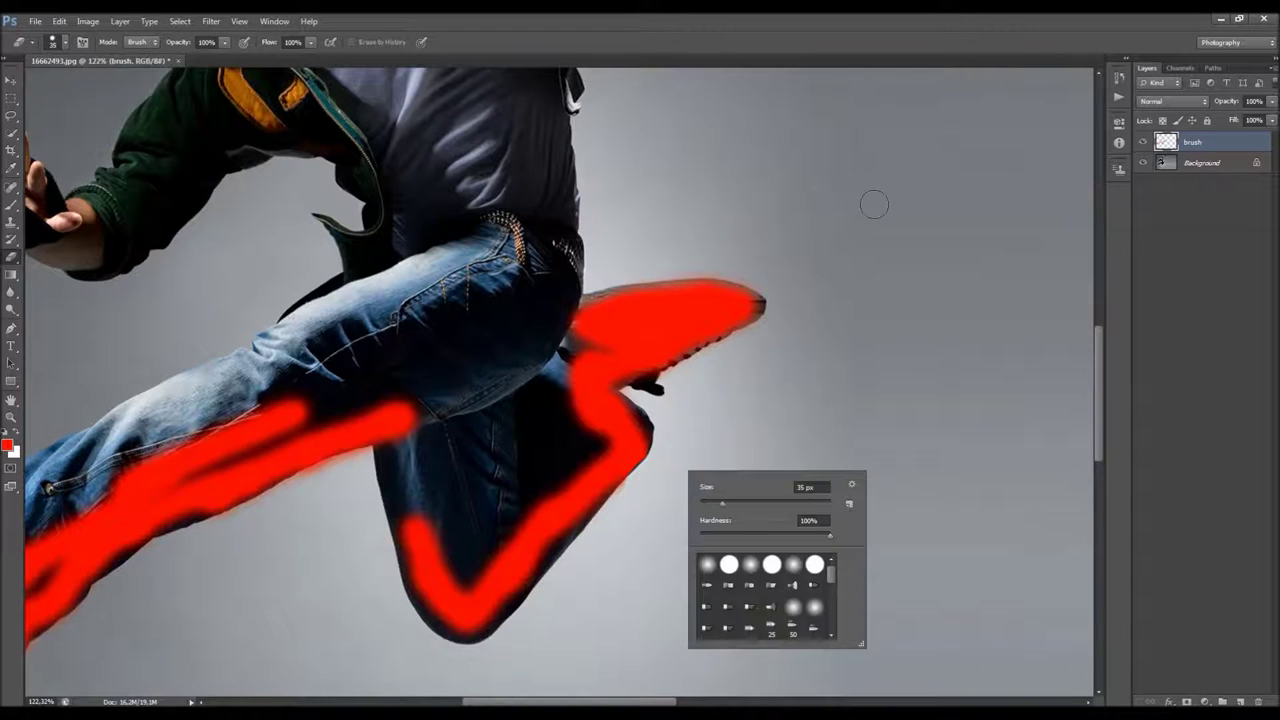
pyautogui.click(940, 349)
pyautogui.rightClick(711, 453)
pyautogui.click(726, 430)
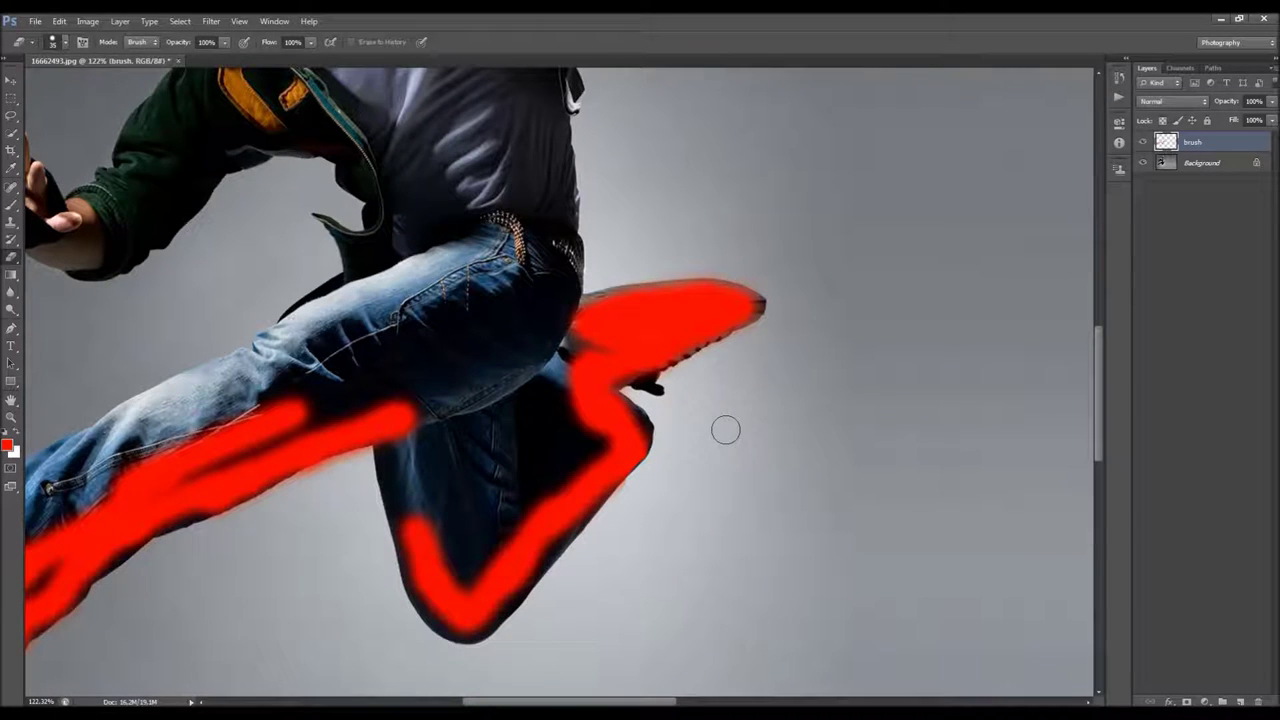
pyautogui.rightClick(723, 434)
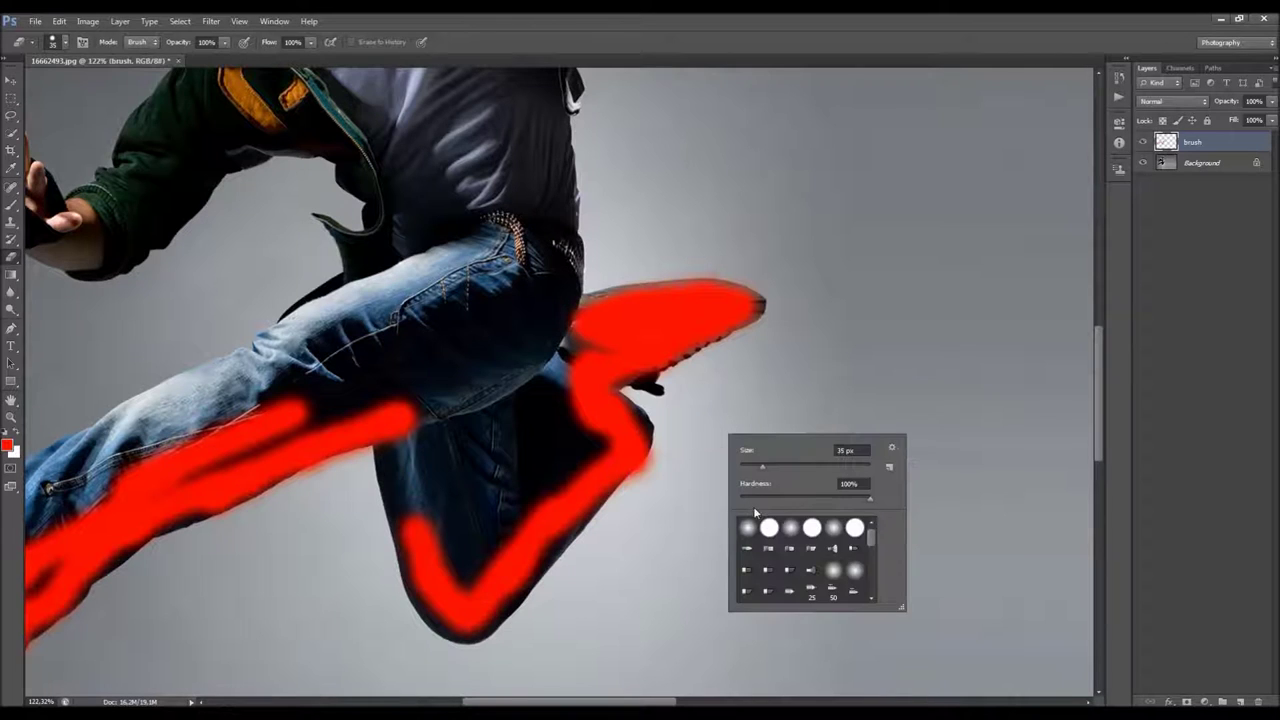
pyautogui.click(638, 480)
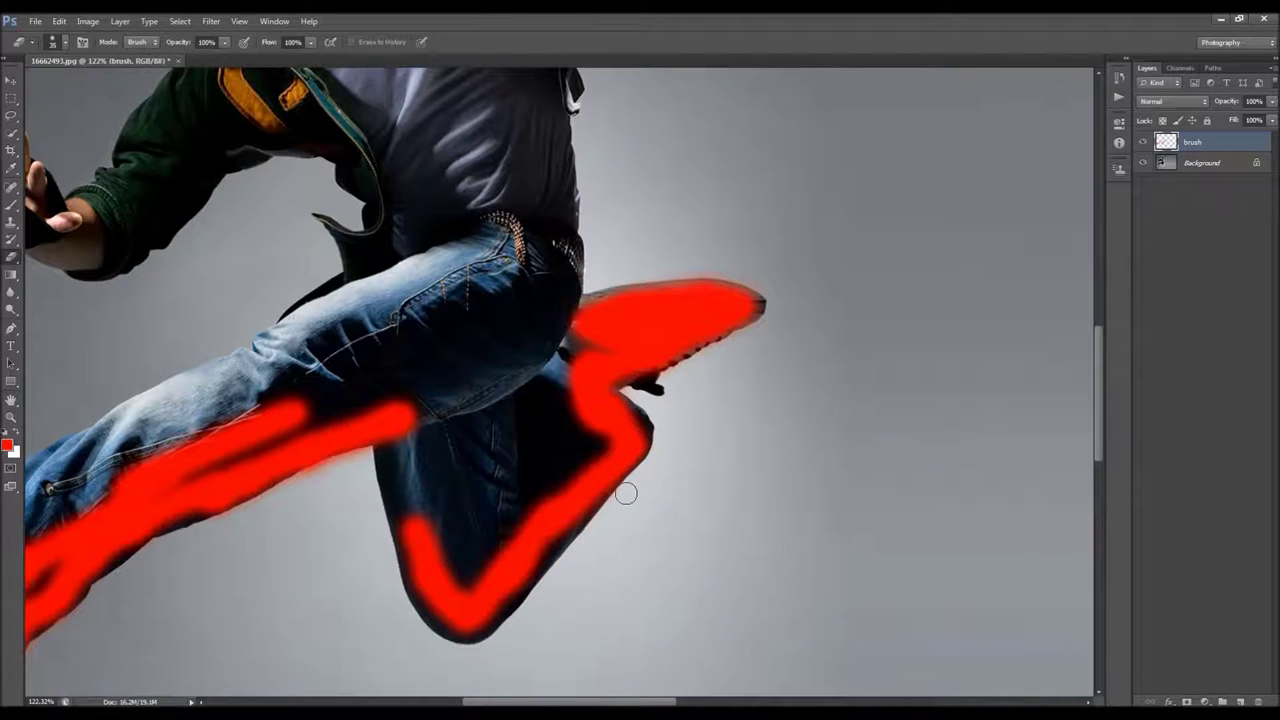
# Paint red down the edge of the man's back and over the raised arm from shoulder to wrist
pyautogui.press('b')
pyautogui.scroll(3, 630, 490)
pyautogui.scroll(-5, 496, 325)
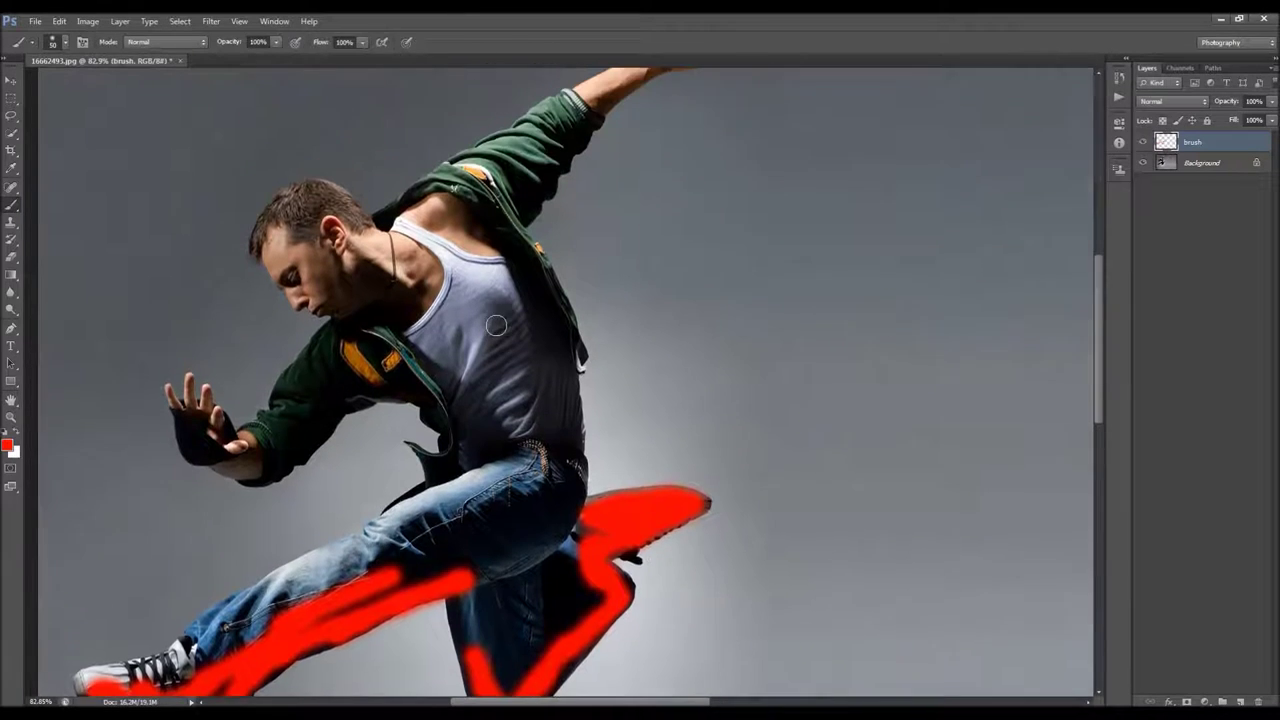
pyautogui.scroll(2, 496, 325)
pyautogui.moveTo(470, 236)
pyautogui.mouseDown()
pyautogui.moveTo(430, 240)
pyautogui.moveTo(552, 335)
pyautogui.moveTo(588, 440)
pyautogui.moveTo(586, 476)
pyautogui.mouseUp()
pyautogui.scroll(4, 586, 372)
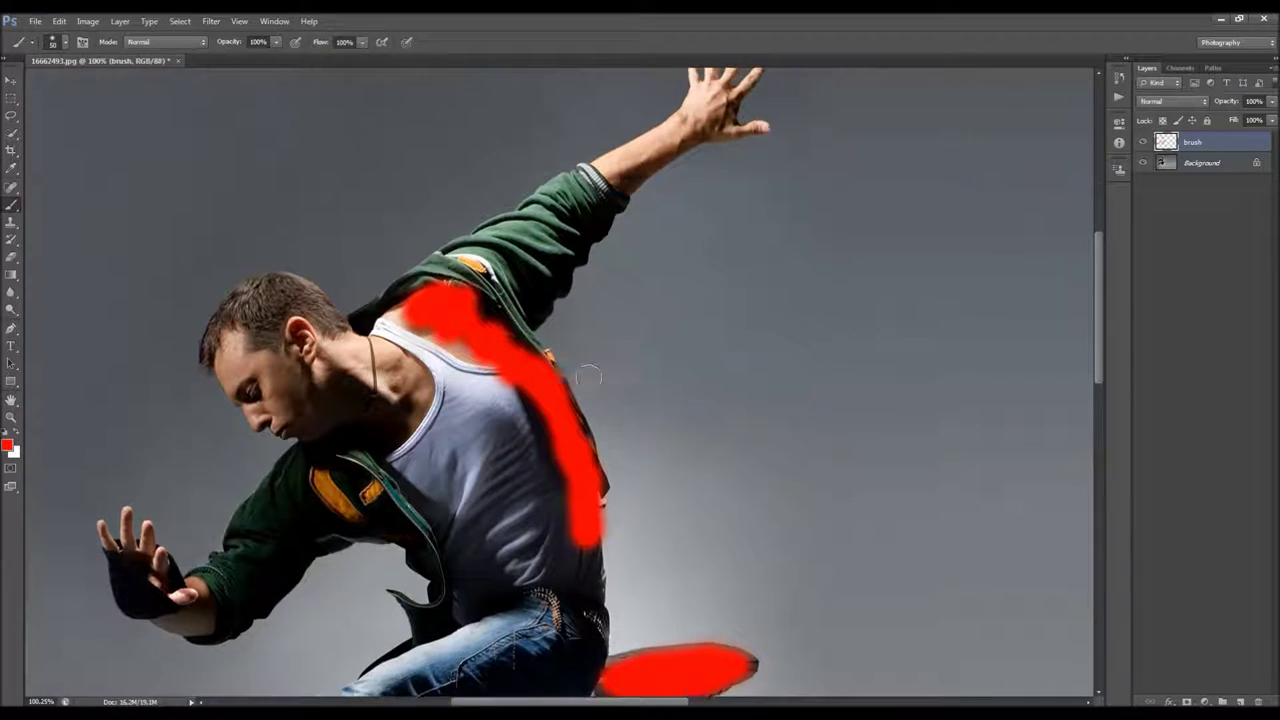
pyautogui.moveTo(470, 425)
pyautogui.mouseDown()
pyautogui.moveTo(419, 434)
pyautogui.moveTo(511, 400)
pyautogui.moveTo(518, 462)
pyautogui.moveTo(608, 343)
pyautogui.moveTo(529, 402)
pyautogui.moveTo(533, 420)
pyautogui.moveTo(503, 386)
pyautogui.moveTo(441, 414)
pyautogui.moveTo(567, 357)
pyautogui.moveTo(559, 347)
pyautogui.moveTo(579, 328)
pyautogui.moveTo(609, 327)
pyautogui.moveTo(702, 250)
pyautogui.mouseUp()
pyautogui.scroll(1, 864, 238)
pyautogui.scroll(1, 670, 330)
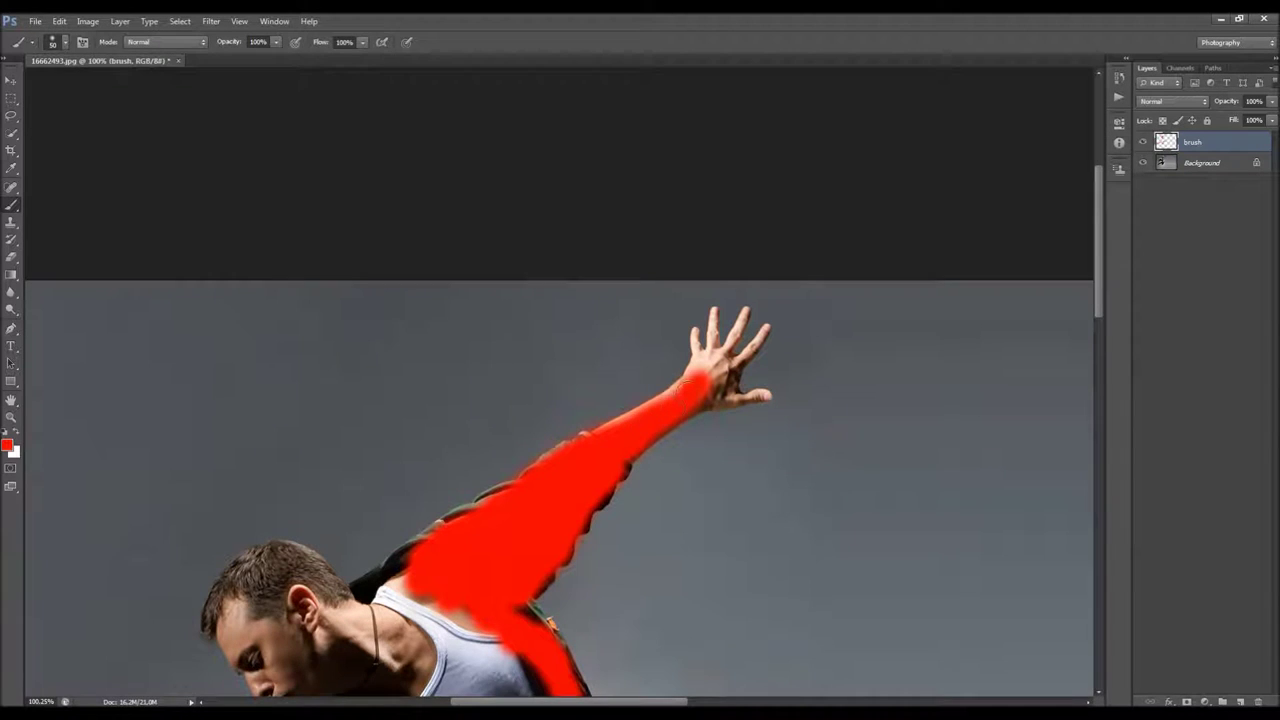
# Shrink the brush to 20 px and paint the raised hand and all its fingers red
pyautogui.scroll(3, 873, 357)
pyautogui.press('[')
pyautogui.press('[')
pyautogui.press('[')
pyautogui.moveTo(575, 440)
pyautogui.mouseDown()
pyautogui.moveTo(543, 444)
pyautogui.moveTo(668, 432)
pyautogui.mouseUp()
pyautogui.moveTo(557, 430)
pyautogui.mouseDown()
pyautogui.moveTo(600, 418)
pyautogui.moveTo(668, 298)
pyautogui.moveTo(620, 276)
pyautogui.moveTo(594, 325)
pyautogui.moveTo(585, 405)
pyautogui.moveTo(598, 365)
pyautogui.moveTo(542, 416)
pyautogui.moveTo(564, 260)
pyautogui.moveTo(526, 318)
pyautogui.moveTo(524, 395)
pyautogui.moveTo(545, 355)
pyautogui.moveTo(592, 400)
pyautogui.mouseUp()
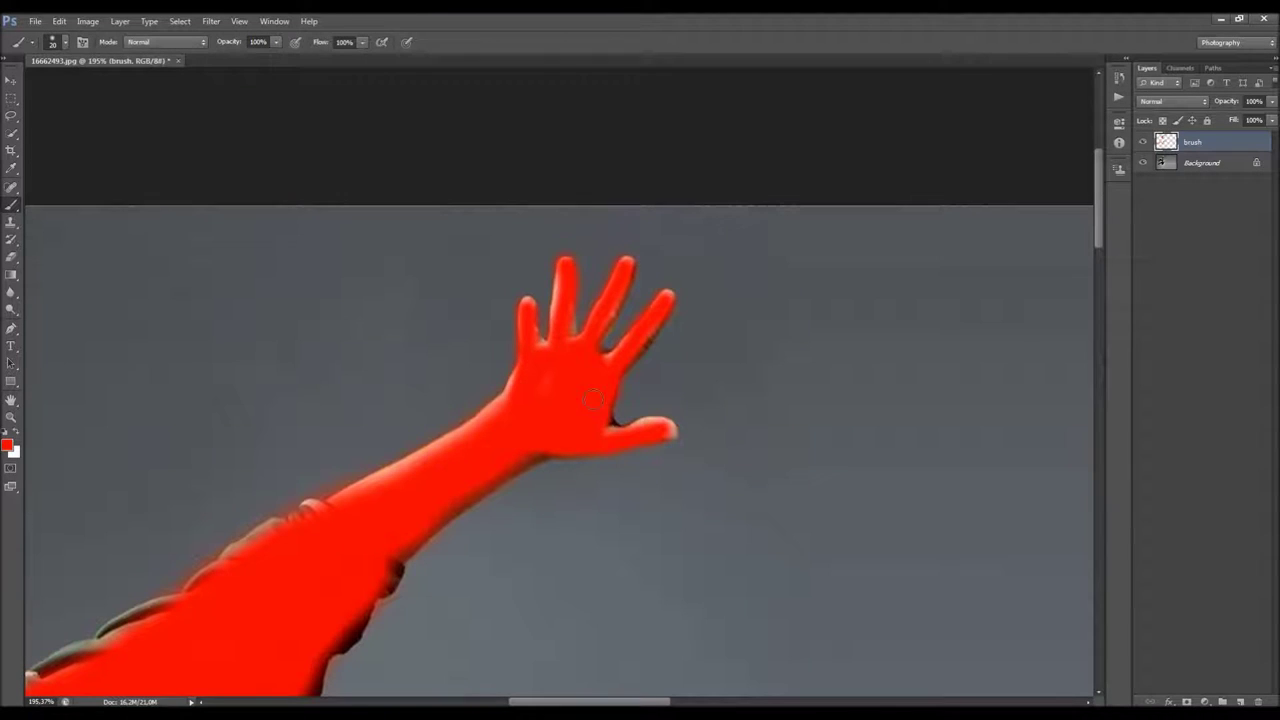
pyautogui.scroll(-10, 633, 364)
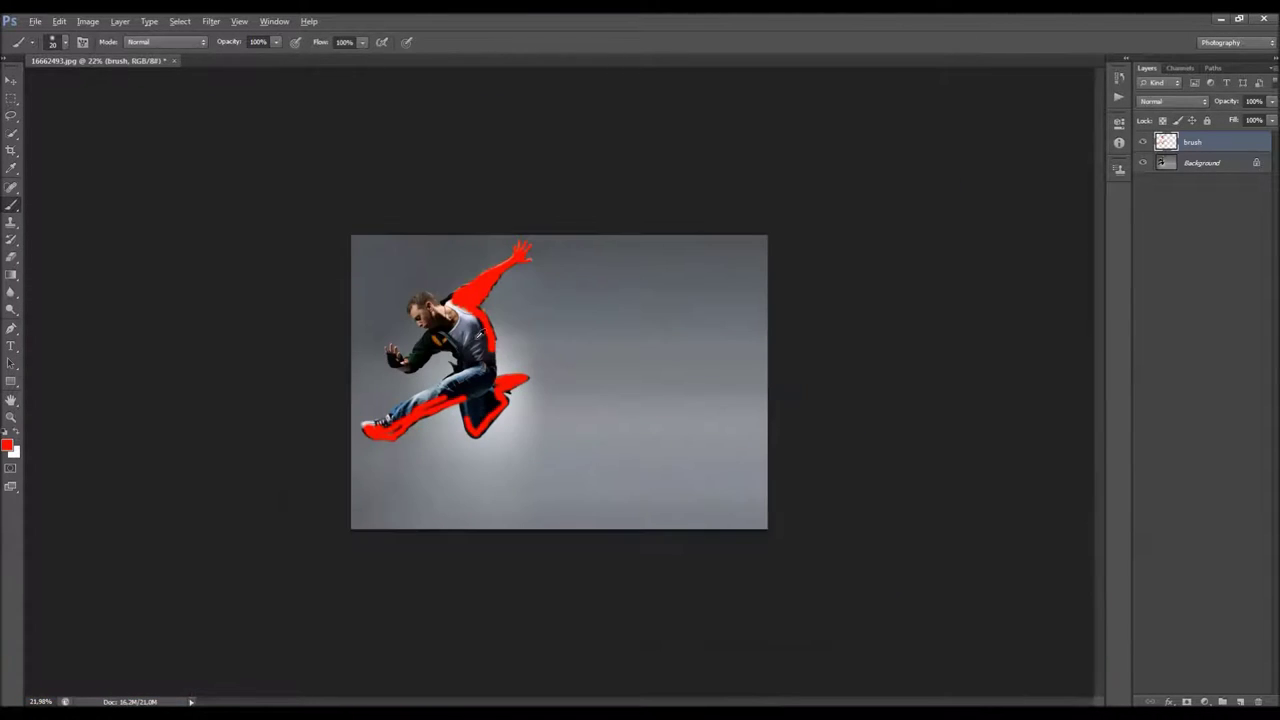
pyautogui.scroll(2, 559, 382)
pyautogui.press('v')
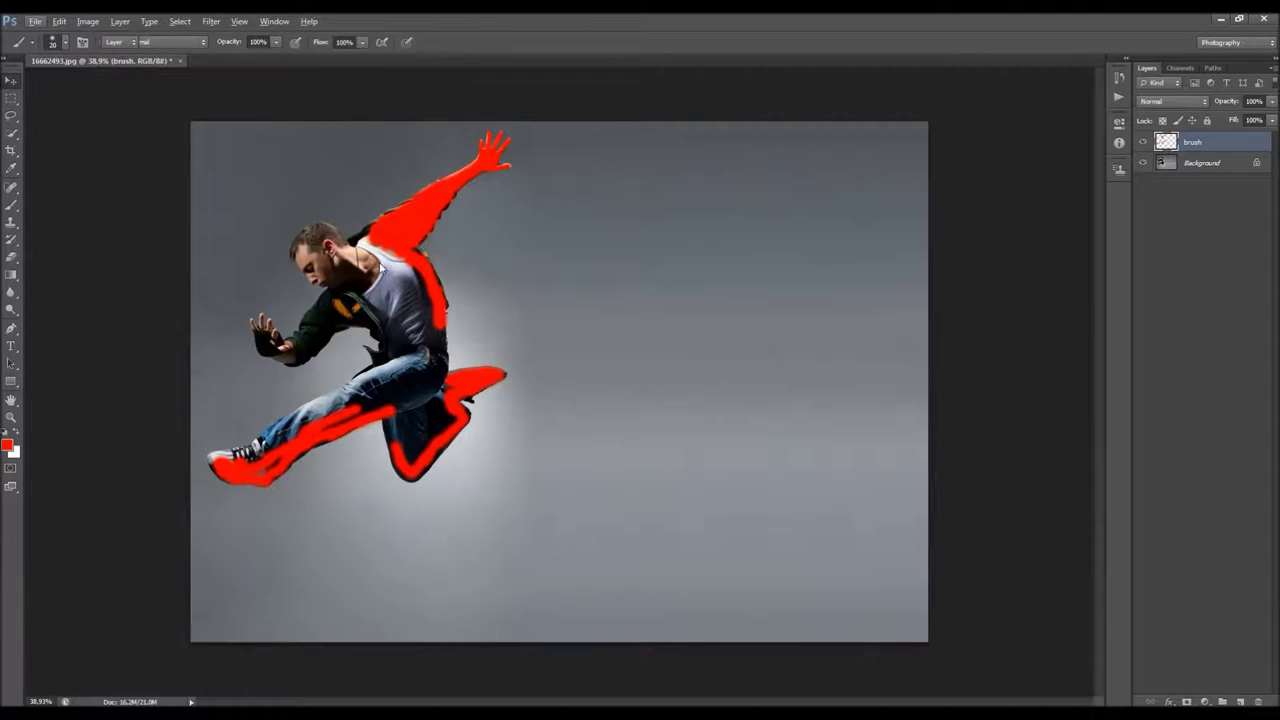
pyautogui.hotkey('alt', 'v')
pyautogui.press('Escape')
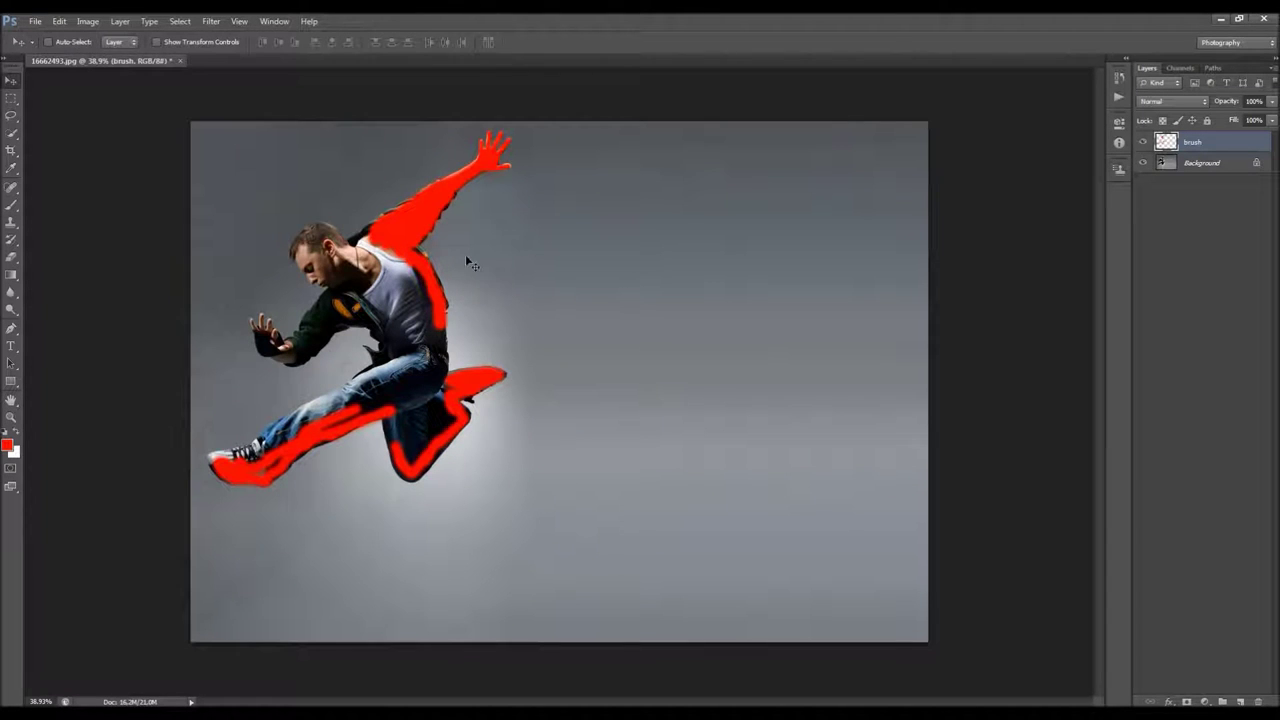
# Load the "Fire & Ashes Brushes" ABR file from the Desktop into the brush presets
pyautogui.click(11, 205)
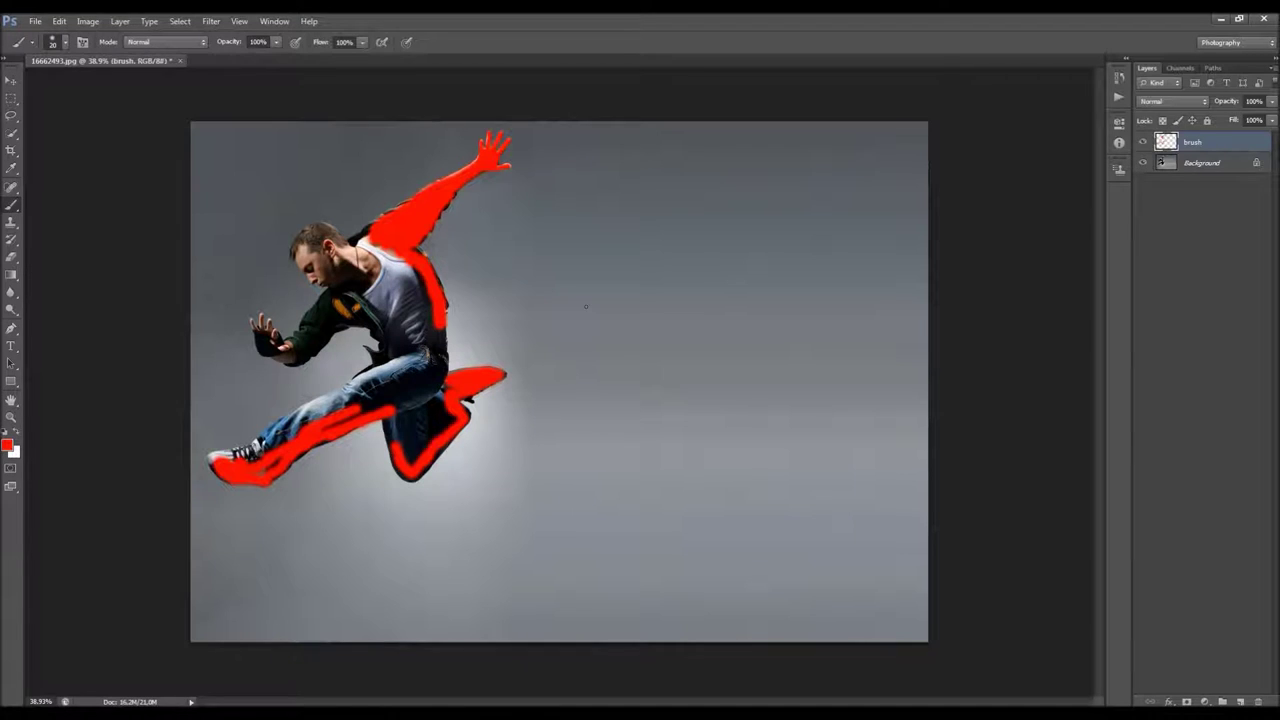
pyautogui.rightClick(522, 255)
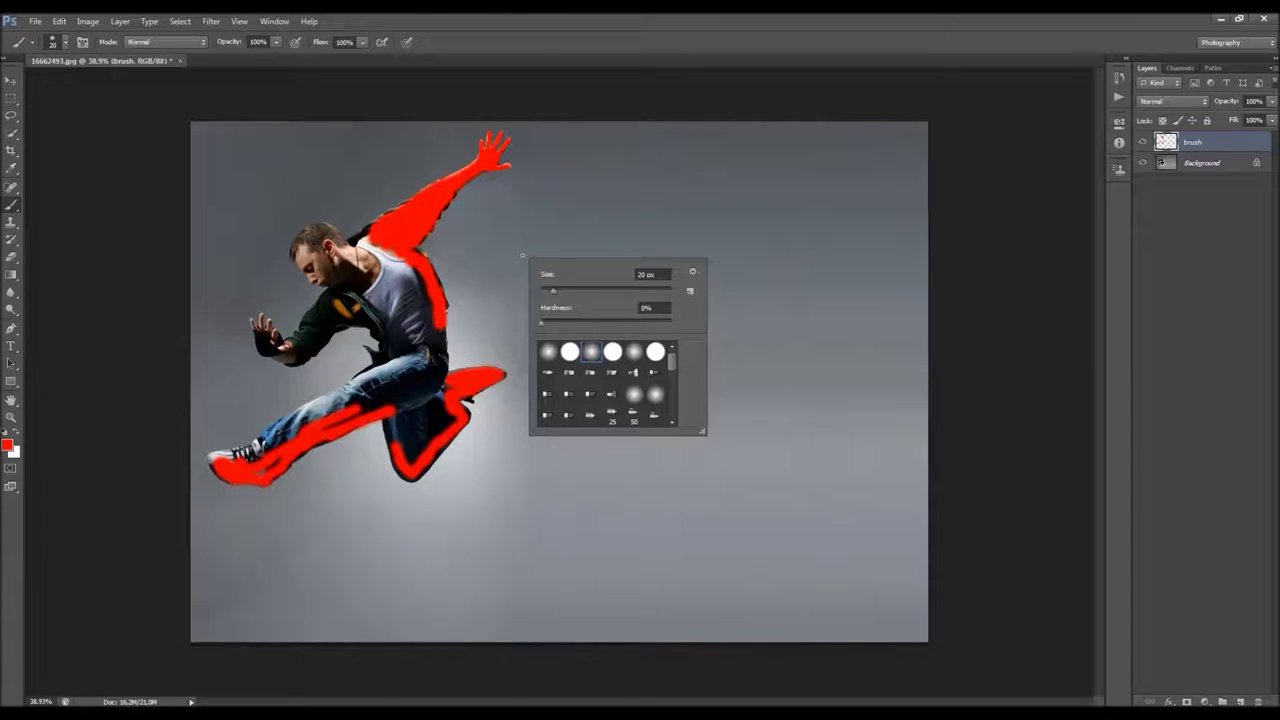
pyautogui.click(692, 272)
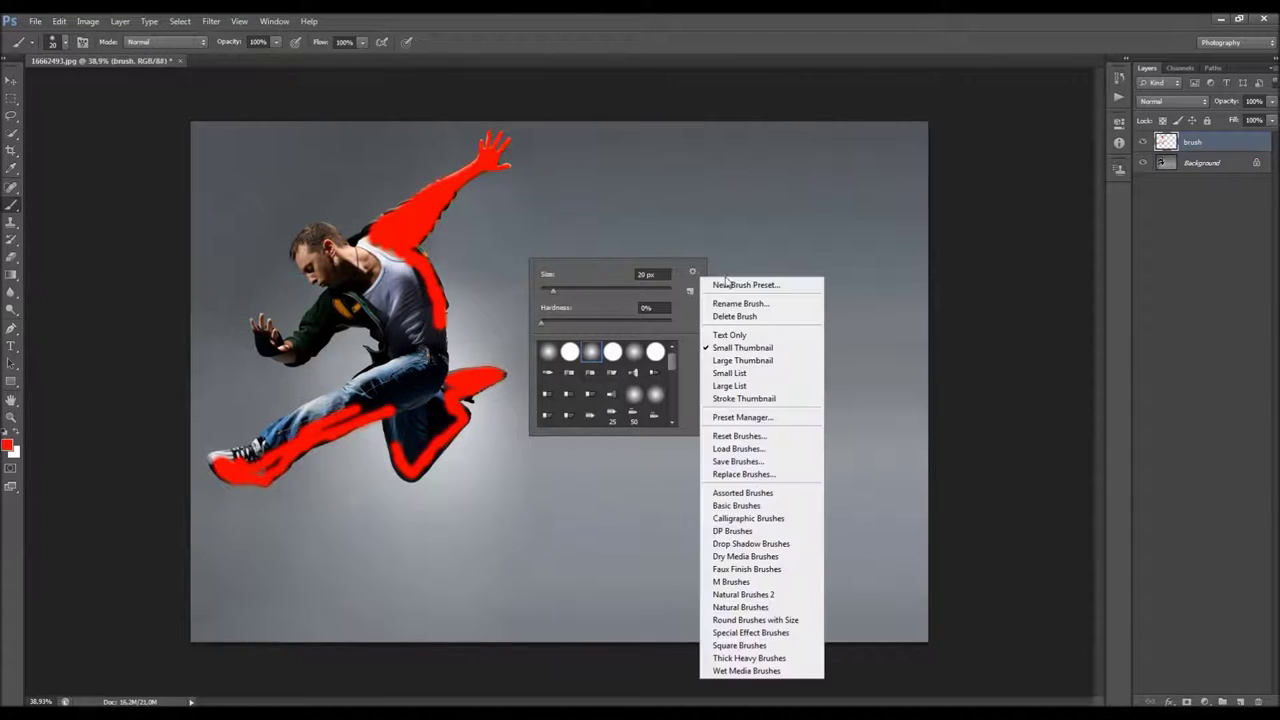
pyautogui.click(764, 452)
pyautogui.click(720, 428)
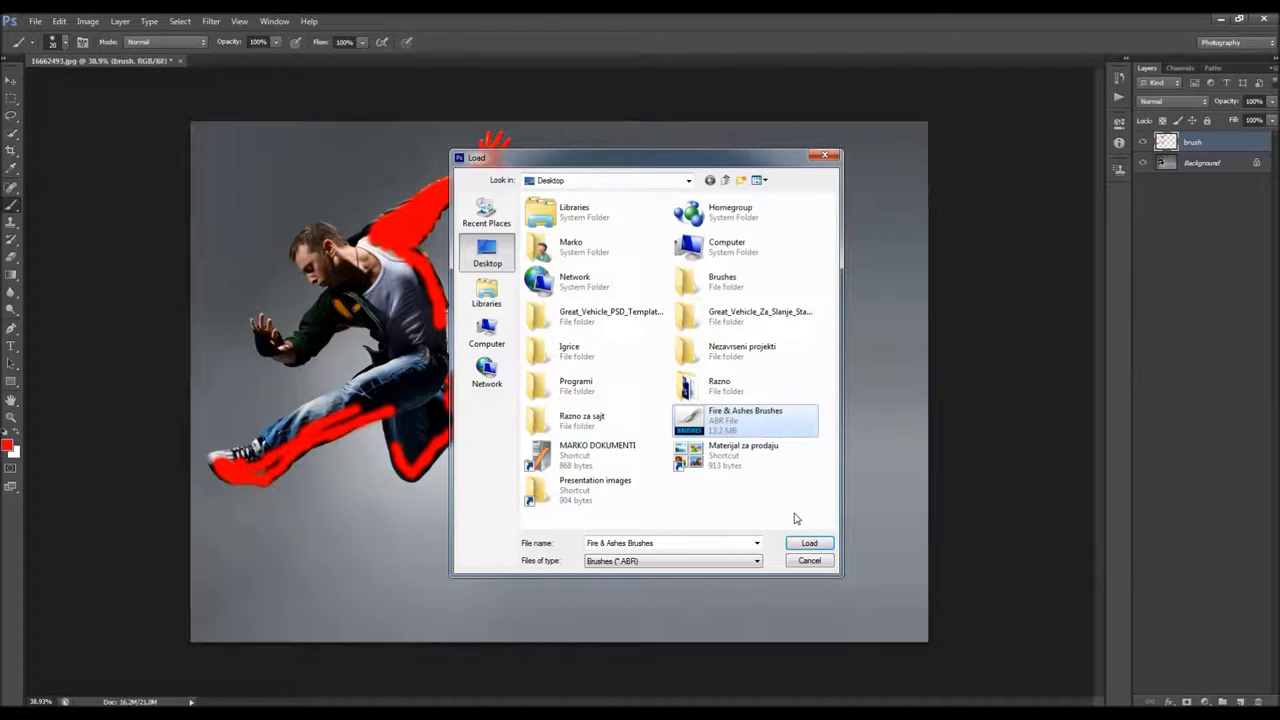
pyautogui.click(806, 543)
pyautogui.scroll(-10, 630, 385)
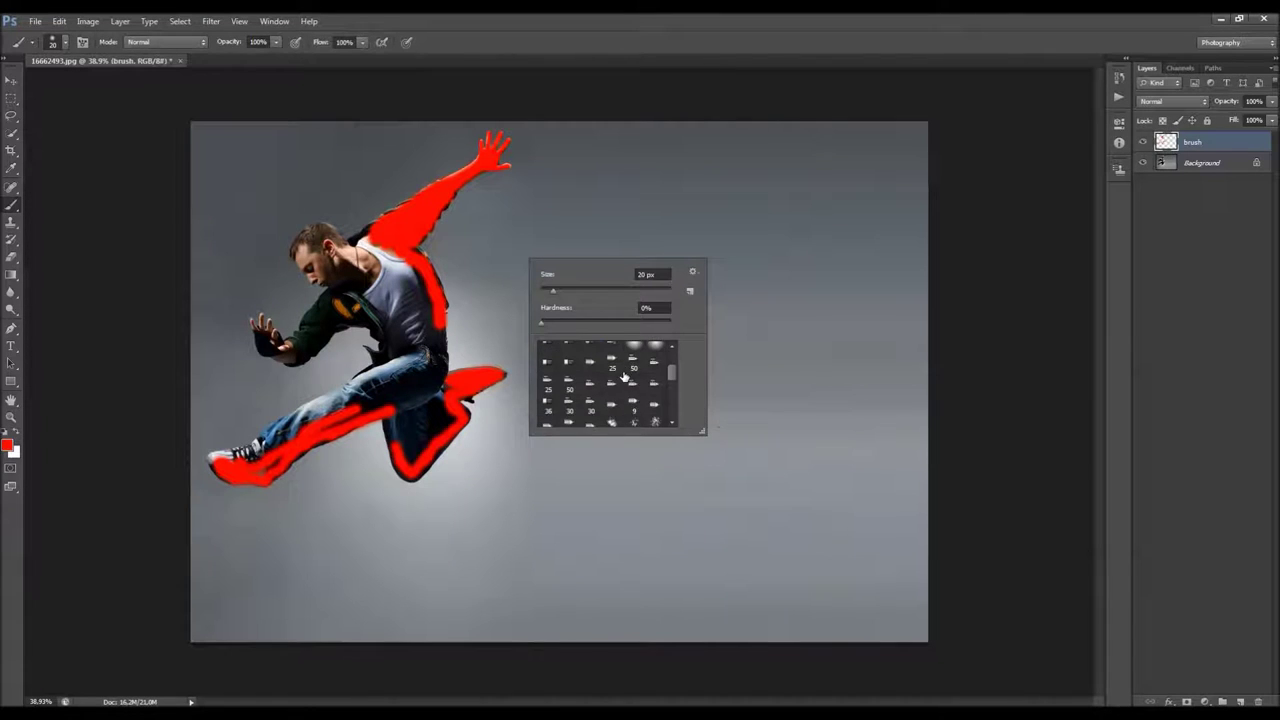
pyautogui.click(954, 345)
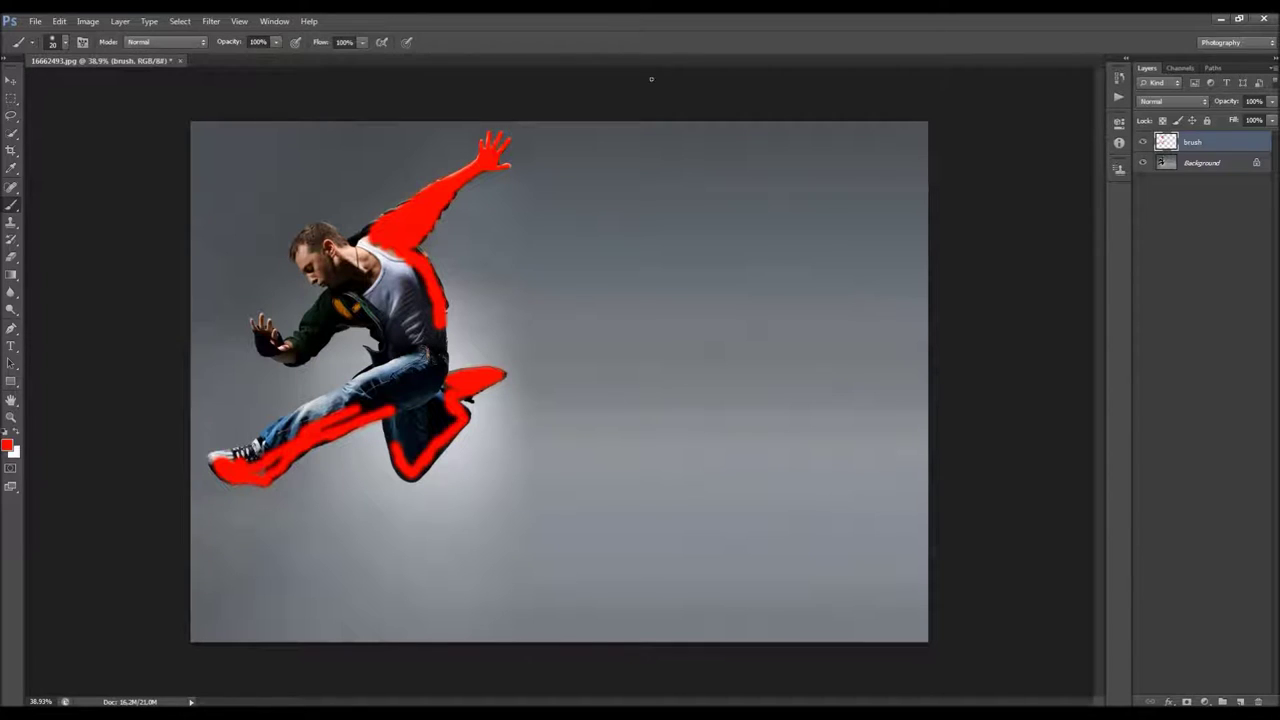
# Load the "Fire & Ashes" ATN action file from the Desktop
pyautogui.click(274, 21)
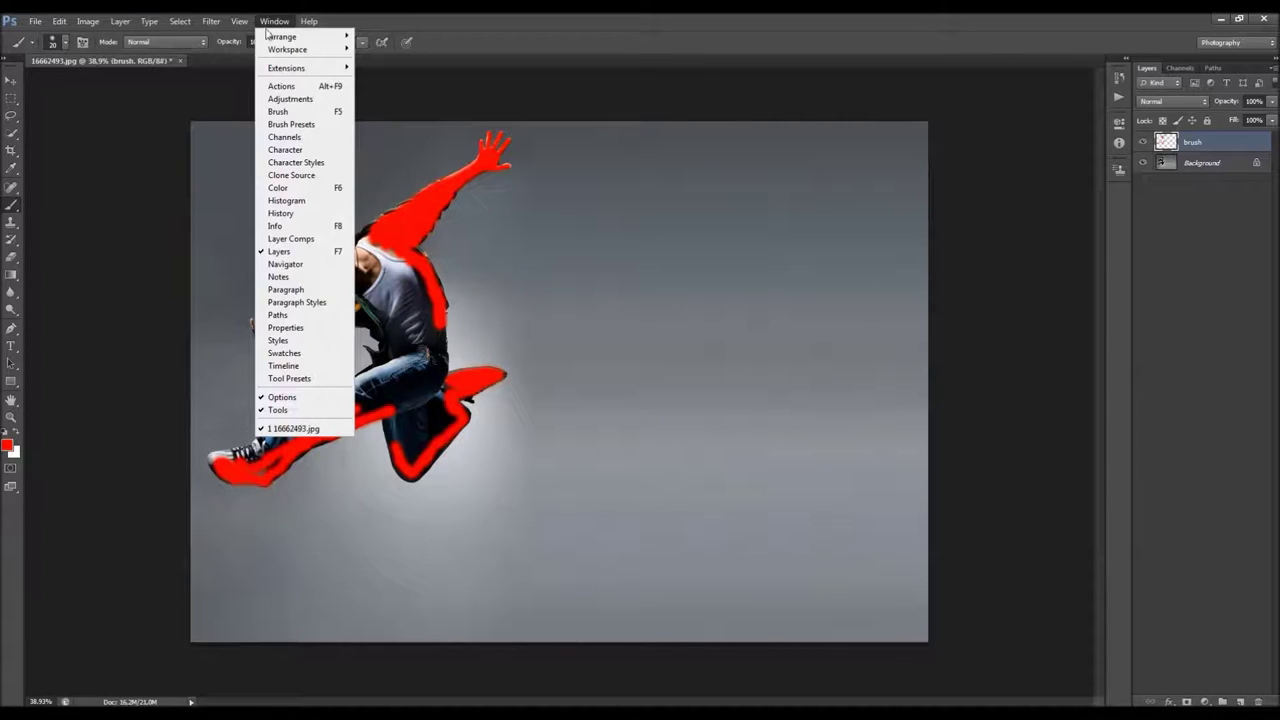
pyautogui.click(285, 88)
pyautogui.scroll(5, 1034, 90)
pyautogui.click(1002, 83)
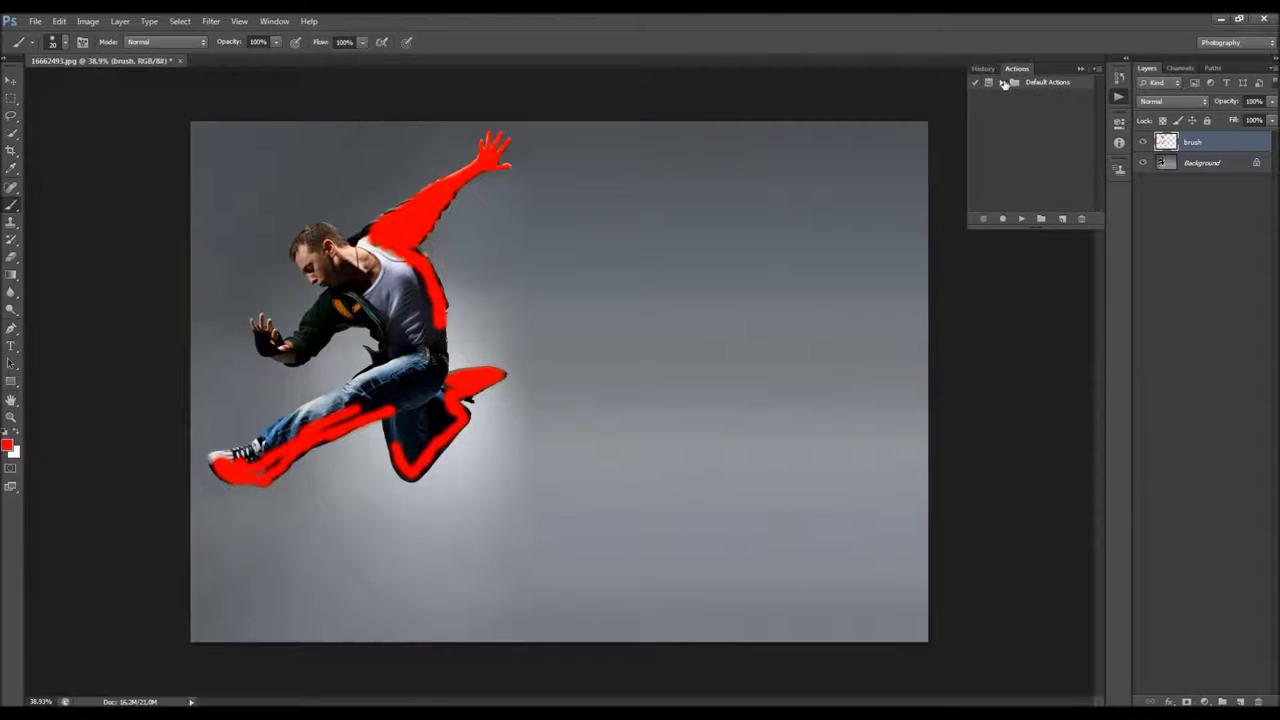
pyautogui.click(1096, 70)
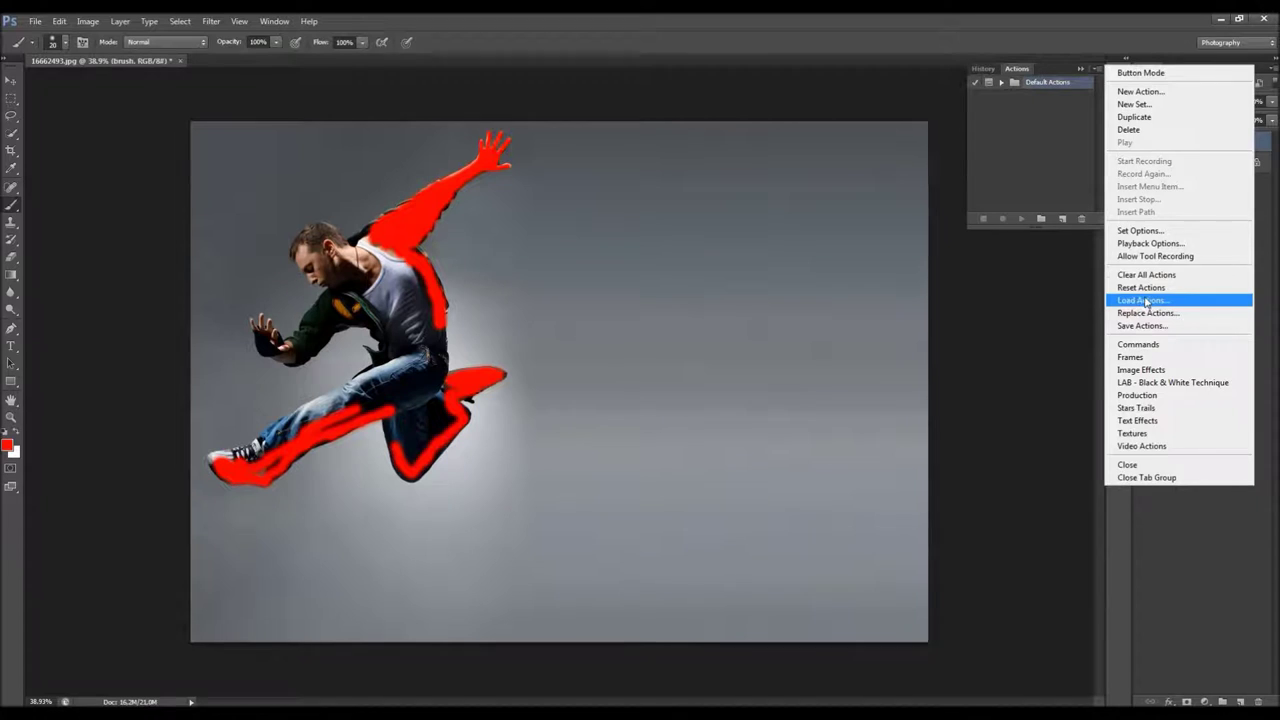
pyautogui.click(1143, 301)
pyautogui.click(697, 426)
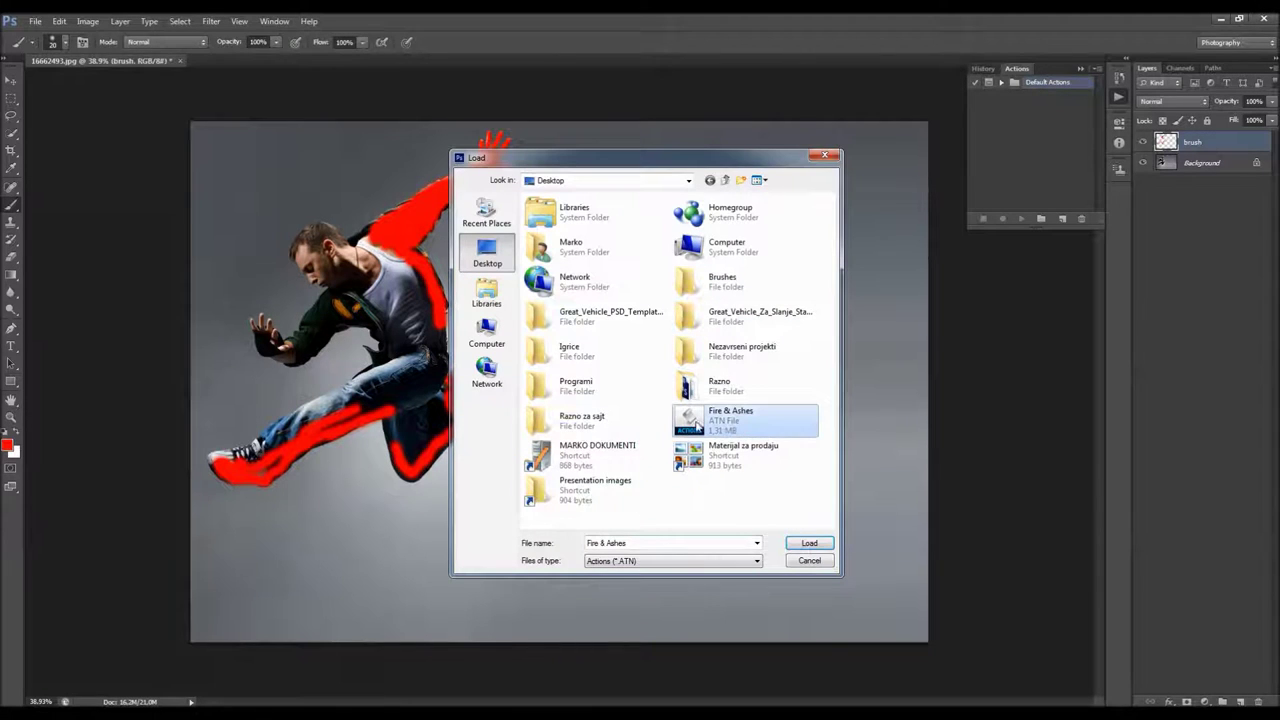
pyautogui.doubleClick(744, 427)
# Expand the Fire & Ashes action set and run its RIGHT action on the photo with the red brush layer
pyautogui.click(1001, 95)
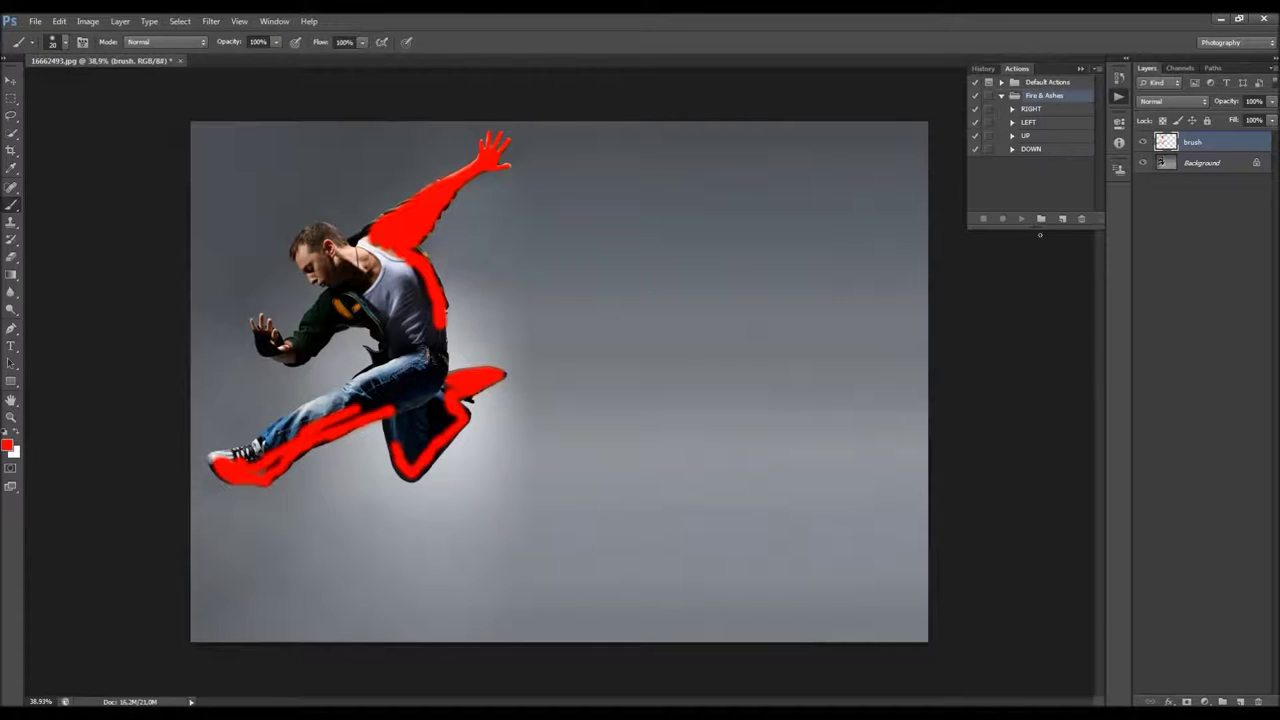
pyautogui.moveTo(1044, 232); pyautogui.dragTo(1045, 333)
pyautogui.click(1036, 122)
pyautogui.click(1031, 149)
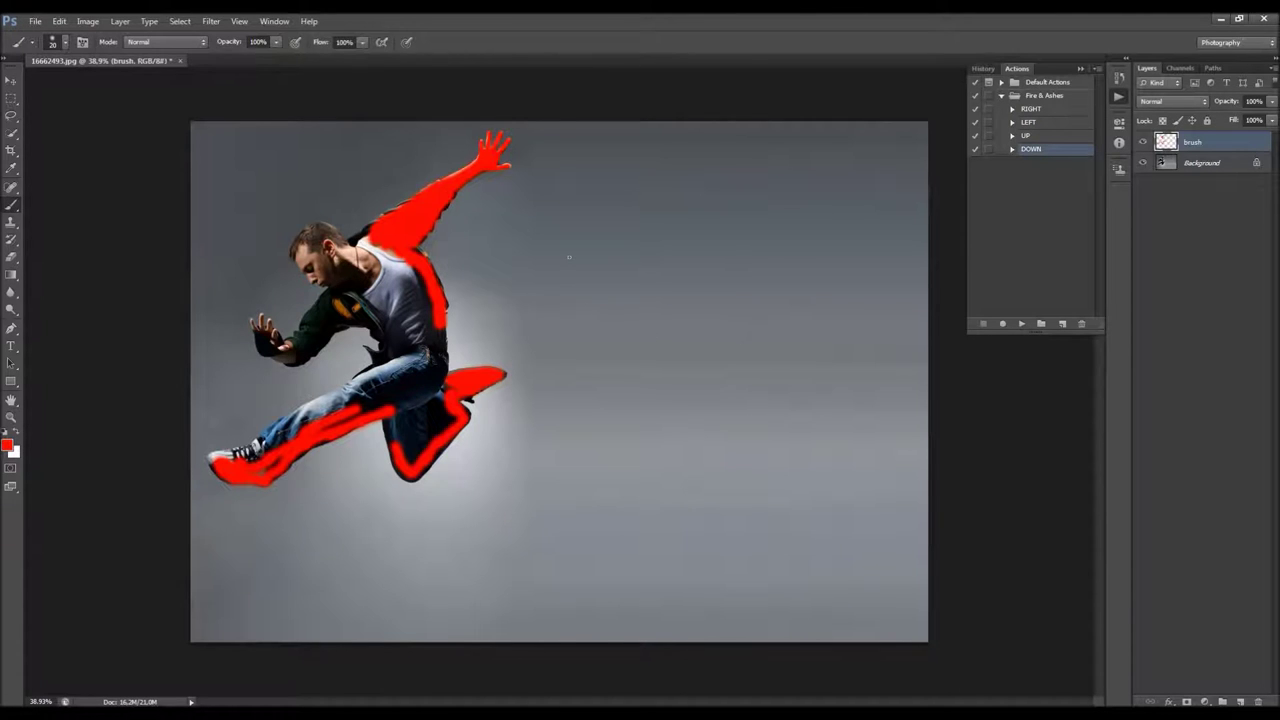
pyautogui.press('v')
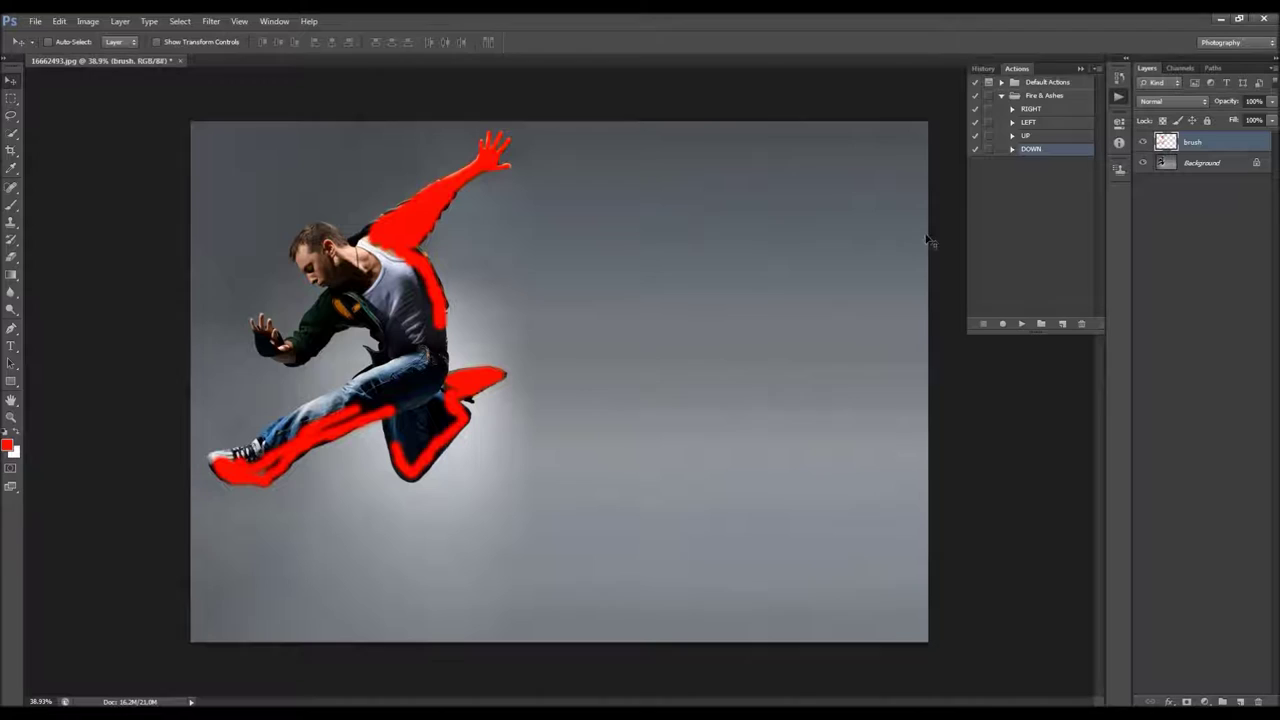
pyautogui.click(1051, 109)
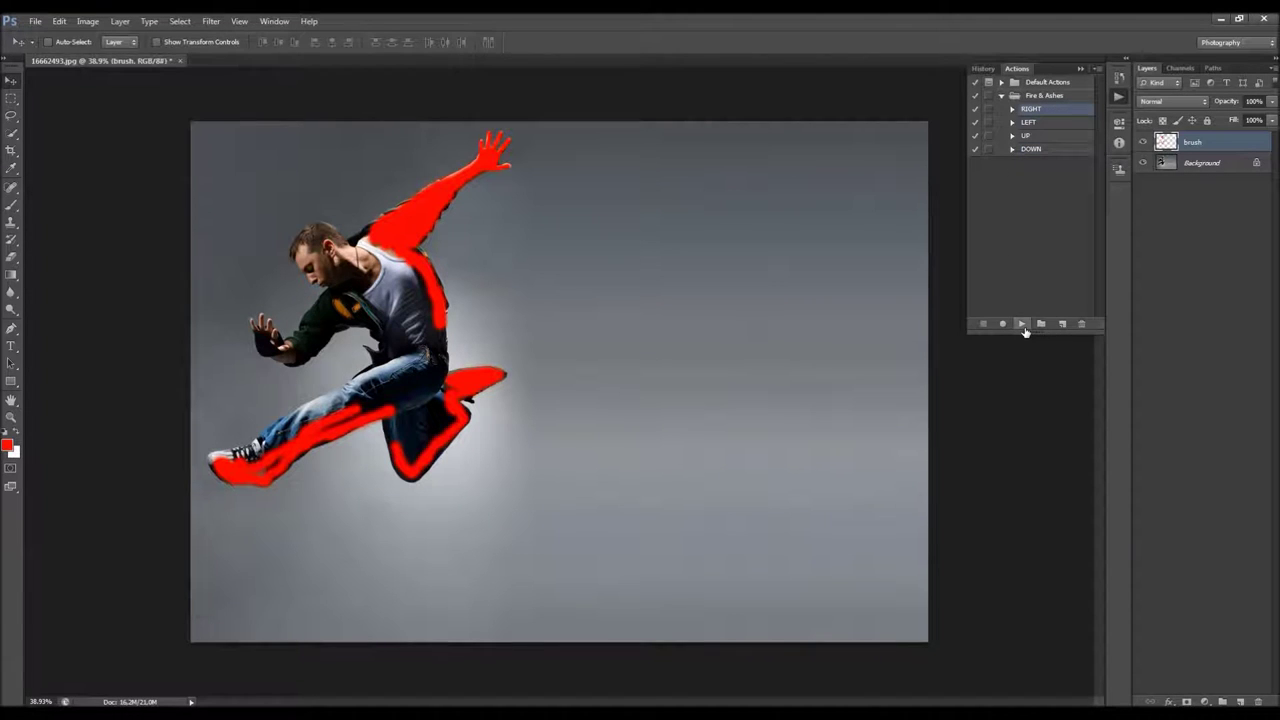
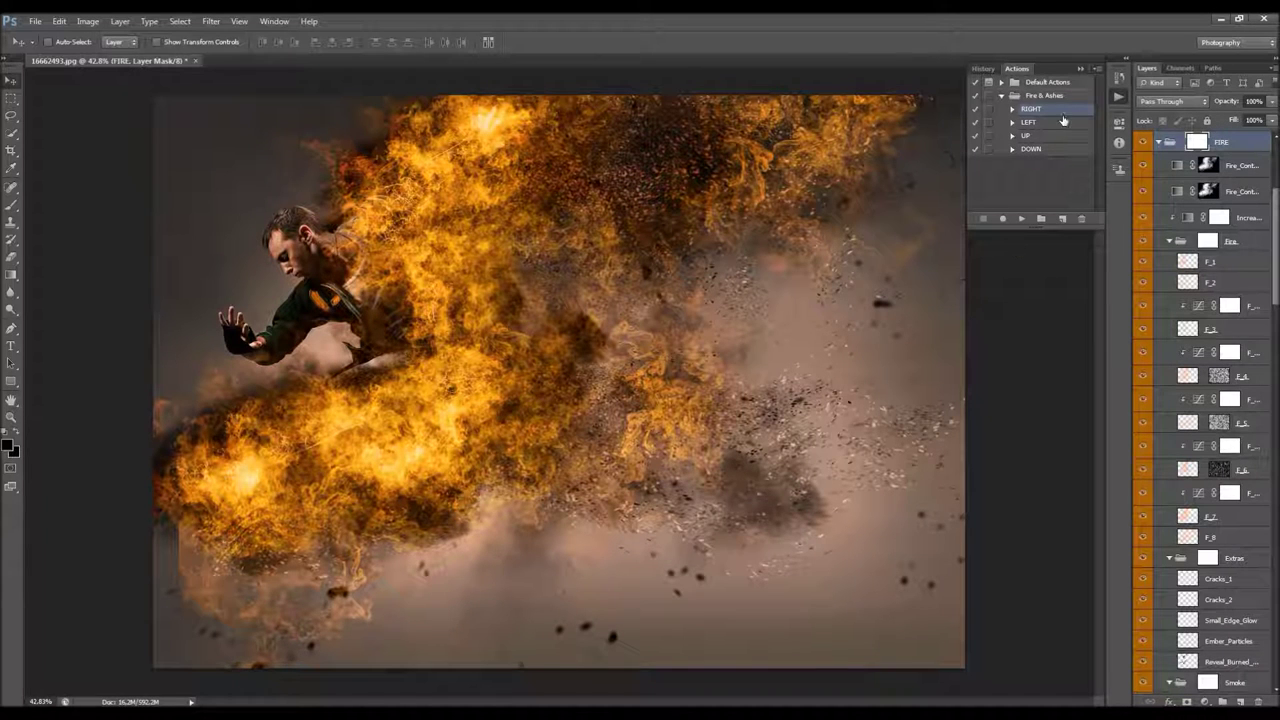
pyautogui.click(1081, 69)
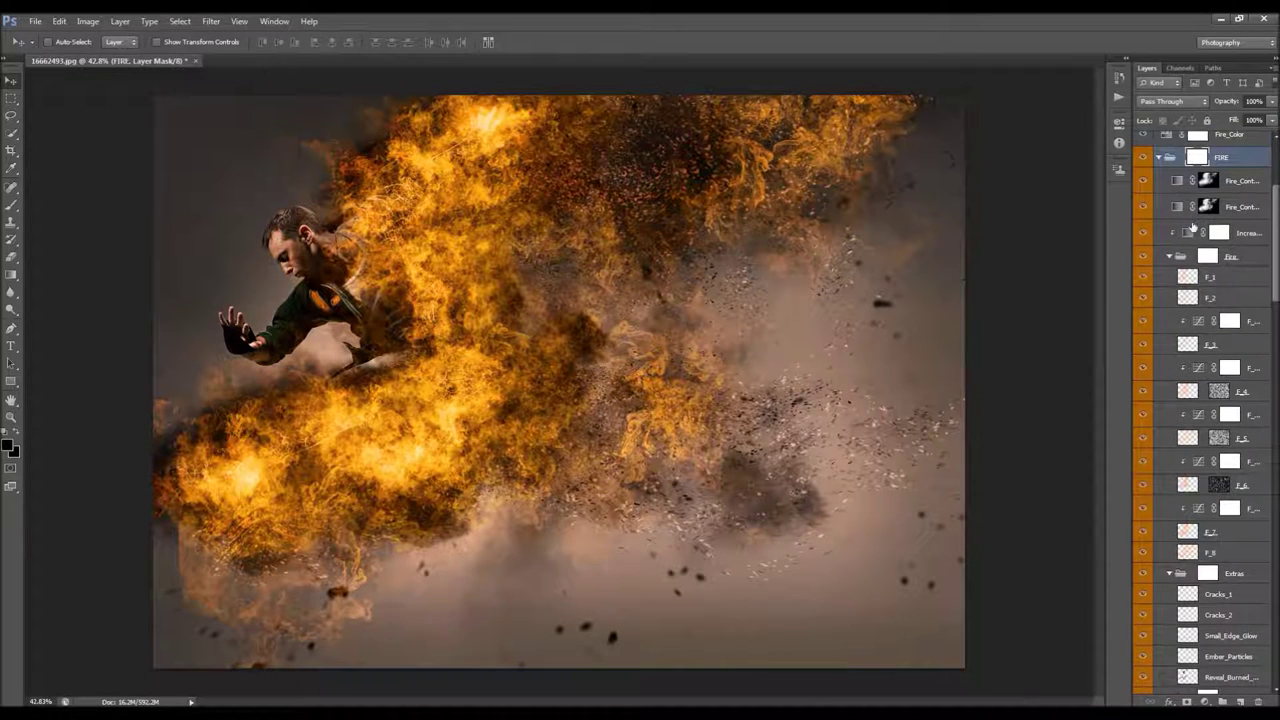
# Collapse the FIRE and ASHES groups in the layer stack
pyautogui.doubleClick(1221, 143)
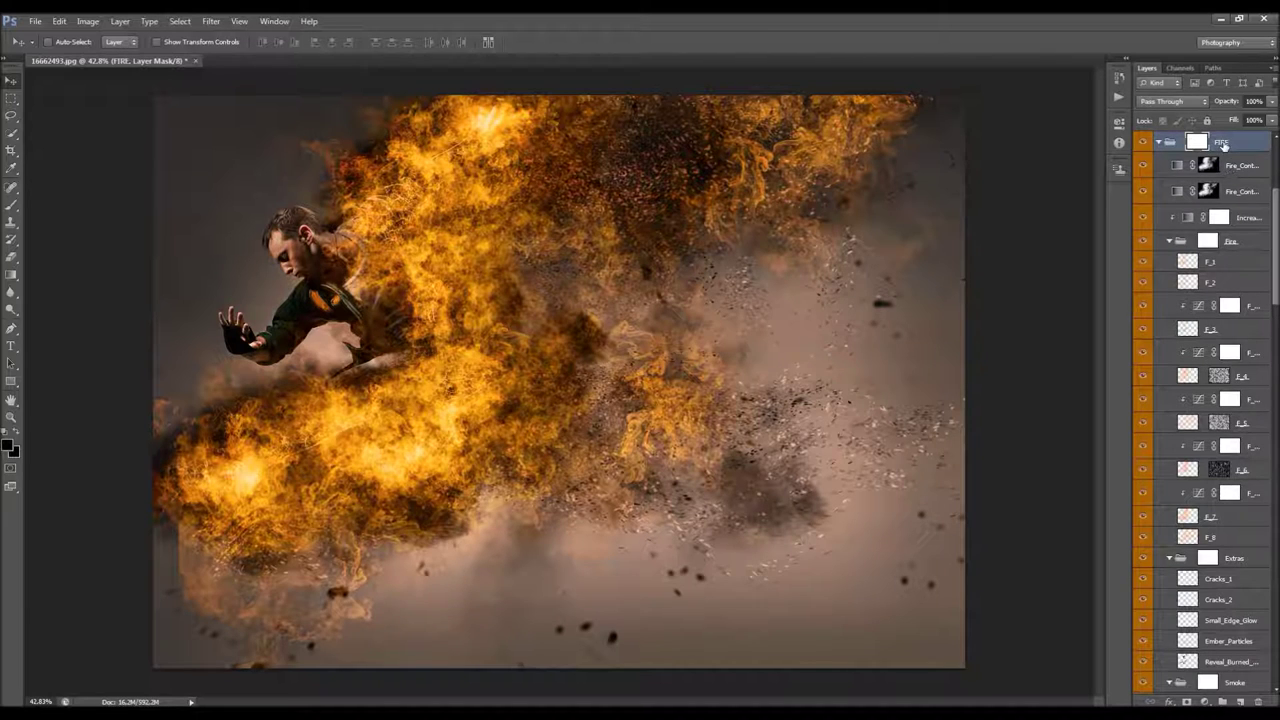
pyautogui.click(1229, 146)
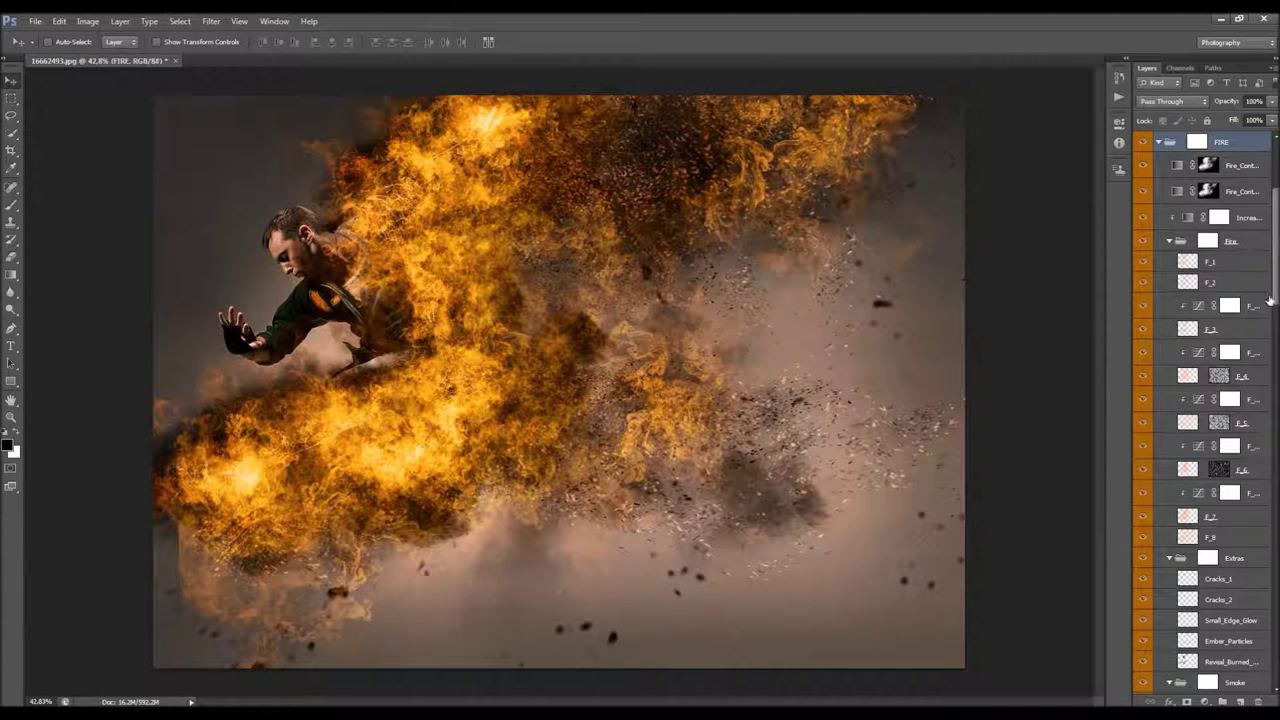
pyautogui.moveTo(1277, 215); pyautogui.dragTo(1260, 266)
pyautogui.scroll(5, 1260, 266)
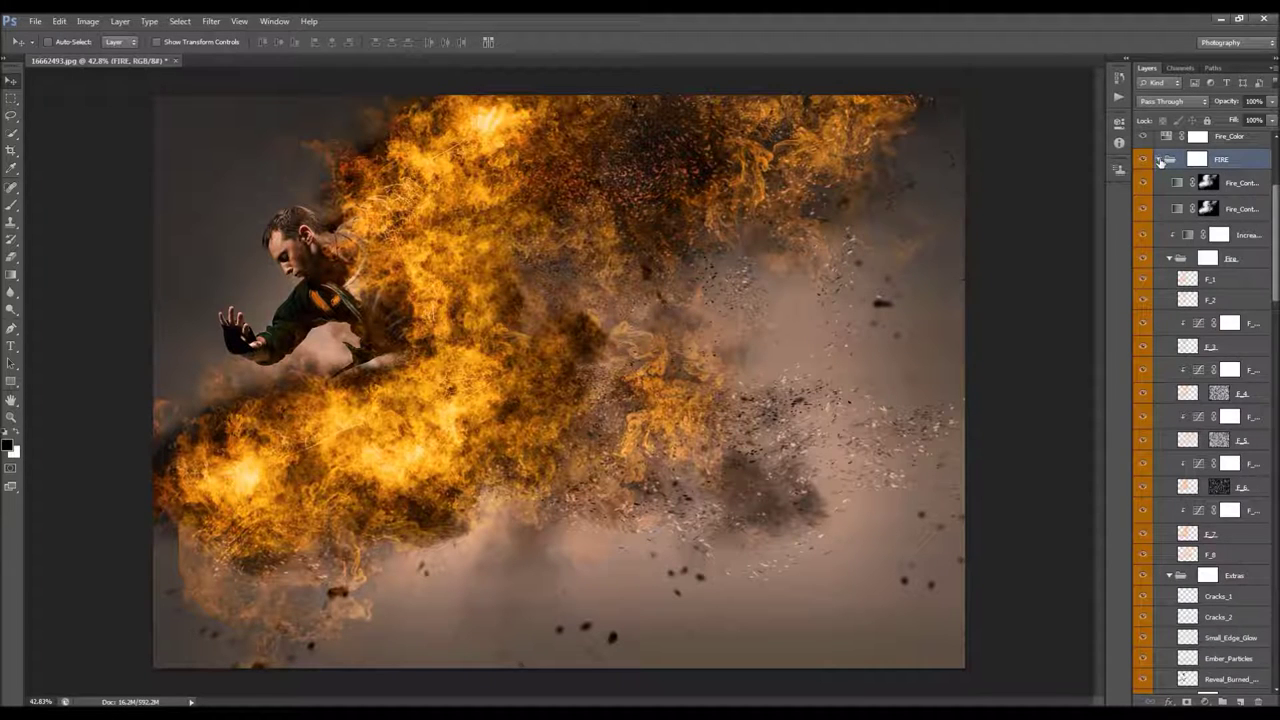
pyautogui.click(1159, 160)
pyautogui.click(1160, 183)
pyautogui.click(1160, 183)
pyautogui.click(1159, 204)
pyautogui.click(1159, 204)
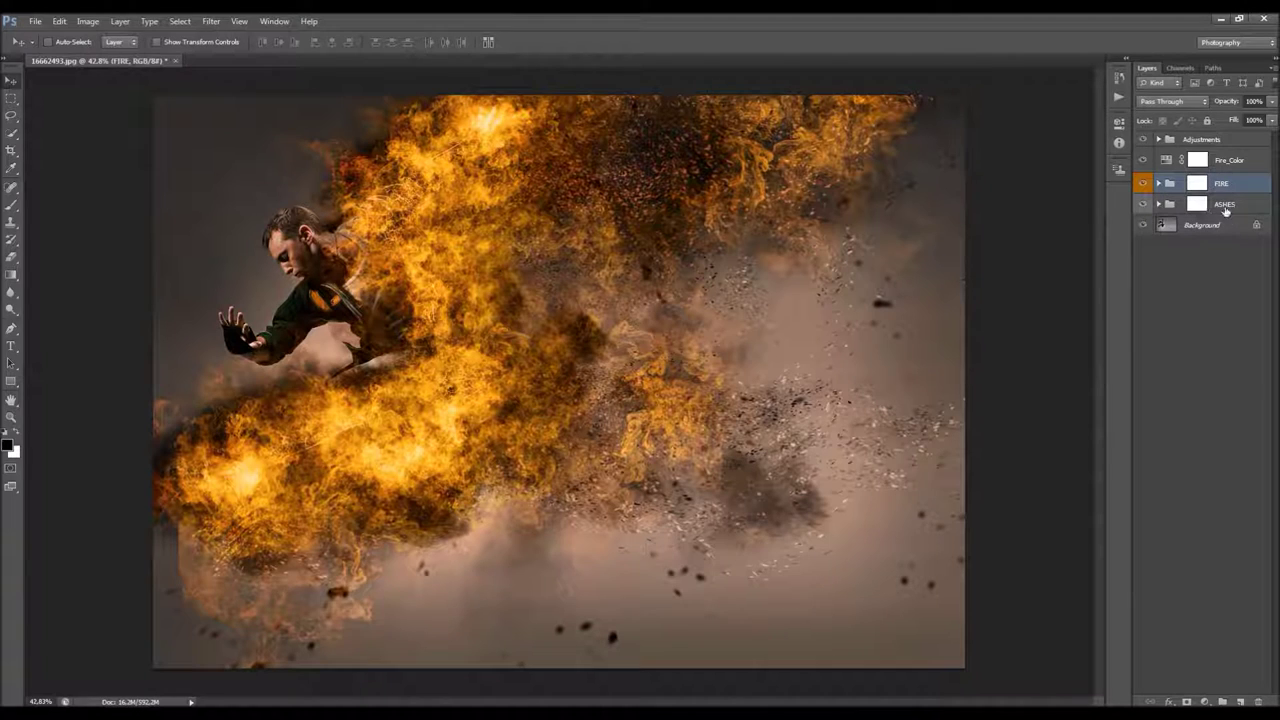
# Expand the Adjustments group, widen the layer list to fit the full layer names, and toggle the group's visibility to compare
pyautogui.click(1159, 140)
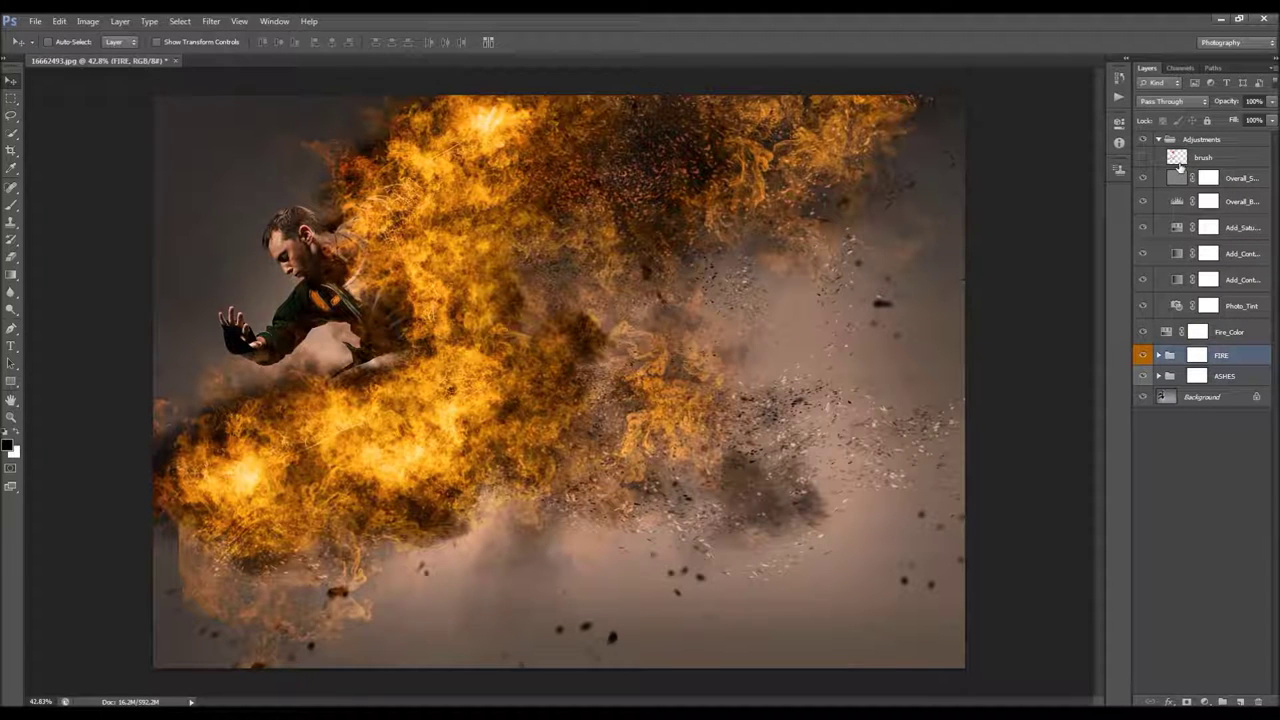
pyautogui.moveTo(1131, 190); pyautogui.dragTo(1105, 190)
pyautogui.click(1167, 141)
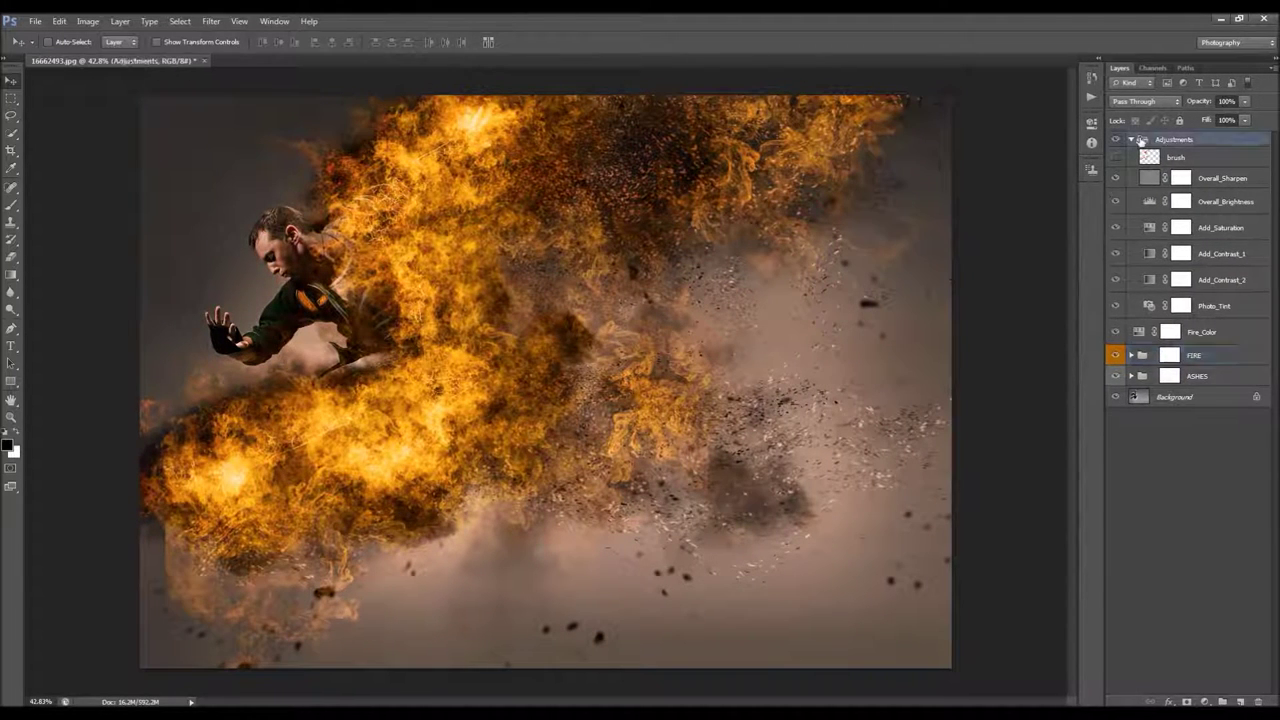
pyautogui.click(1114, 140)
pyautogui.click(1114, 140)
# Show the red brush layer and move it out above the Adjustments group
pyautogui.click(1170, 158)
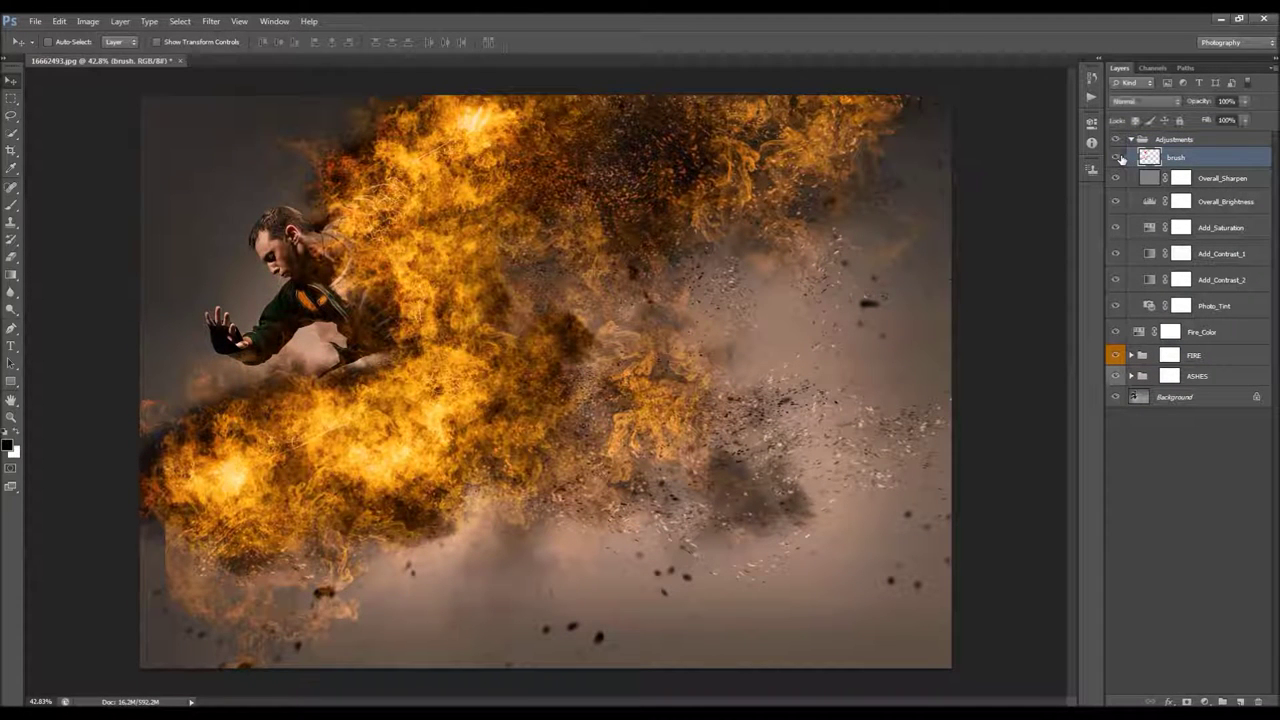
pyautogui.click(1119, 158)
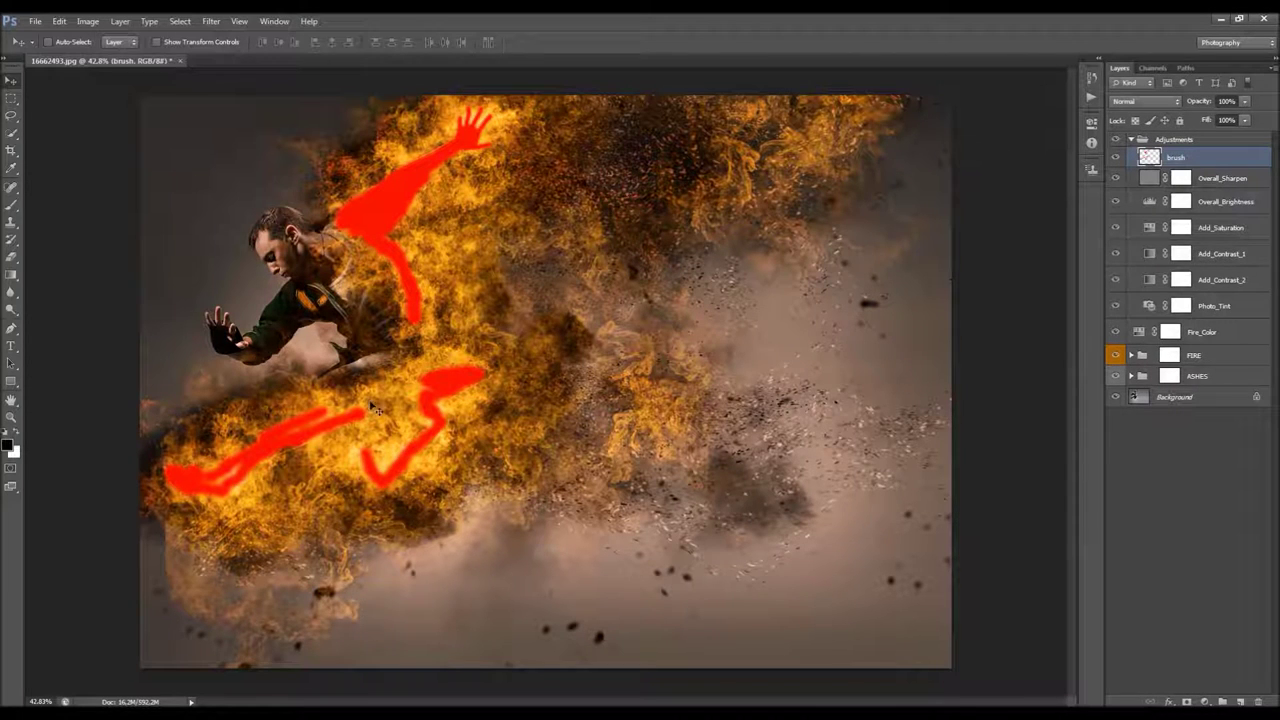
pyautogui.moveTo(1186, 160); pyautogui.dragTo(1185, 136)
# Delete the Adjustments, FIRE and ASHES groups and the Fire_Color layer, keeping only the brush and Background layers
pyautogui.click(1184, 160)
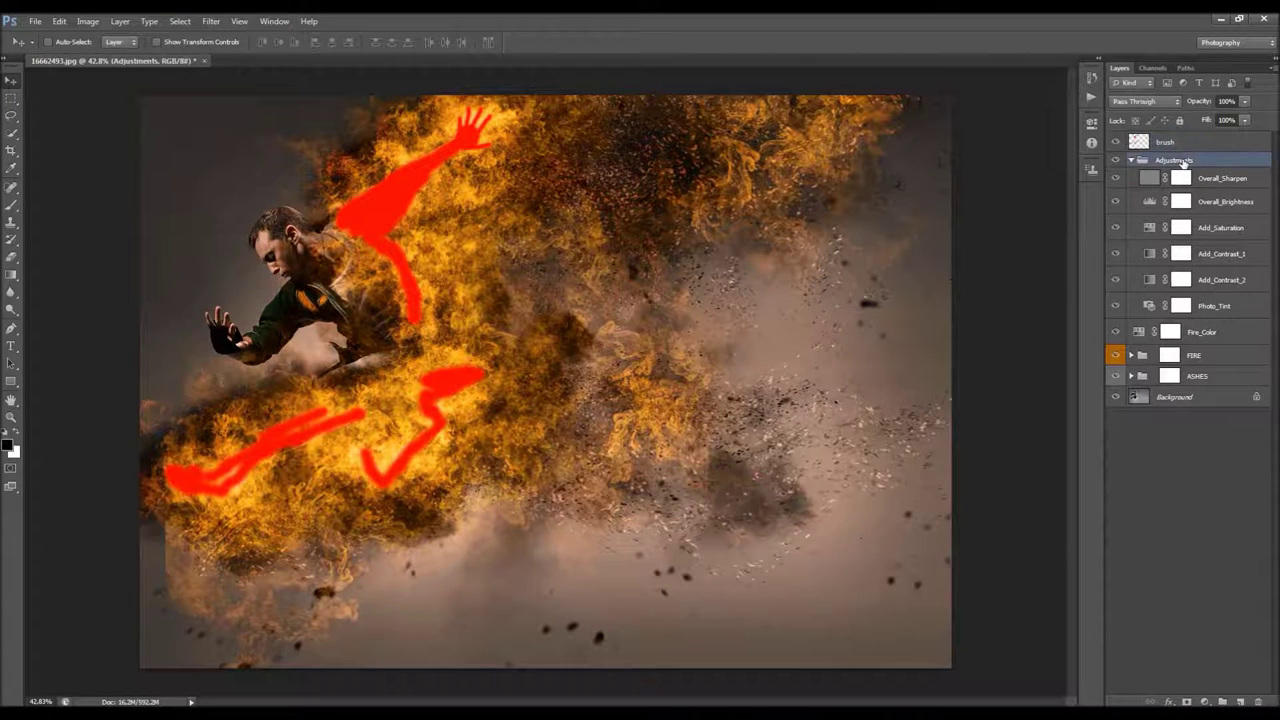
pyautogui.press('Delete')
pyautogui.press('Delete')
pyautogui.press('Delete')
pyautogui.press('Delete')
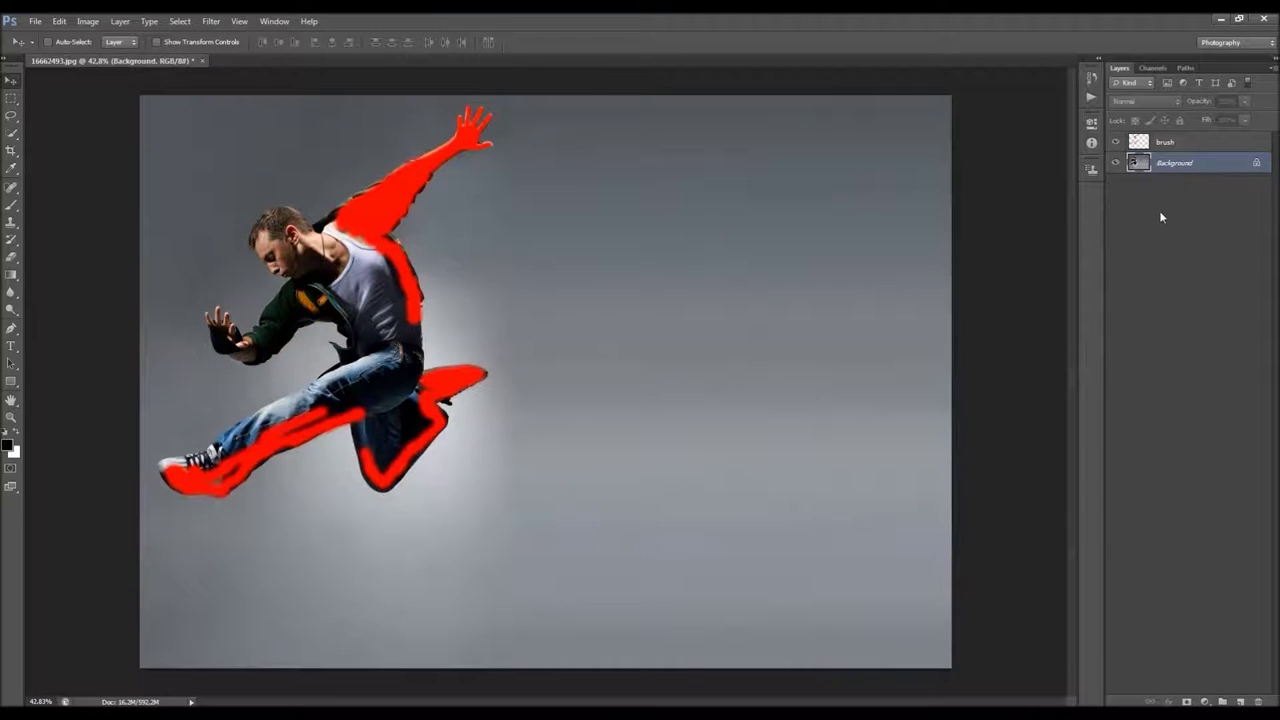
pyautogui.click(1092, 97)
pyautogui.click(1096, 100)
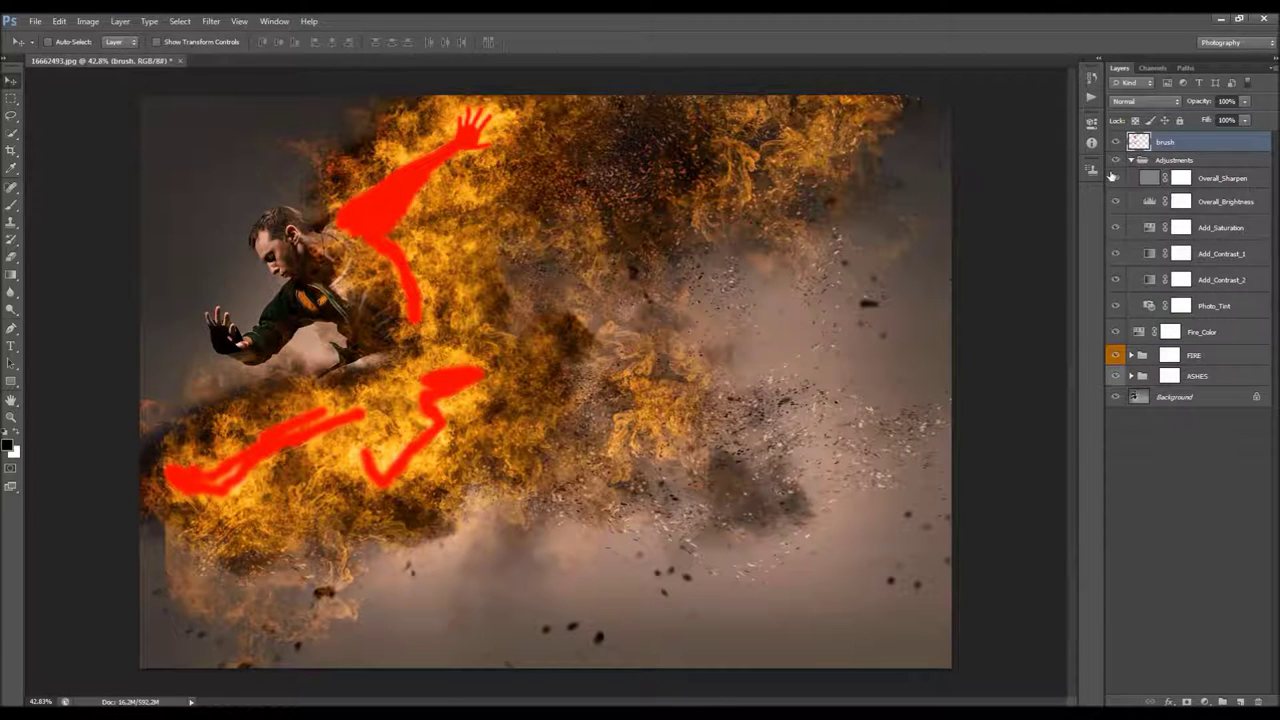
# Move the brush layer back into the Adjustments group, hide it and collapse the group
pyautogui.moveTo(1173, 146); pyautogui.dragTo(1168, 164)
pyautogui.click(1117, 158)
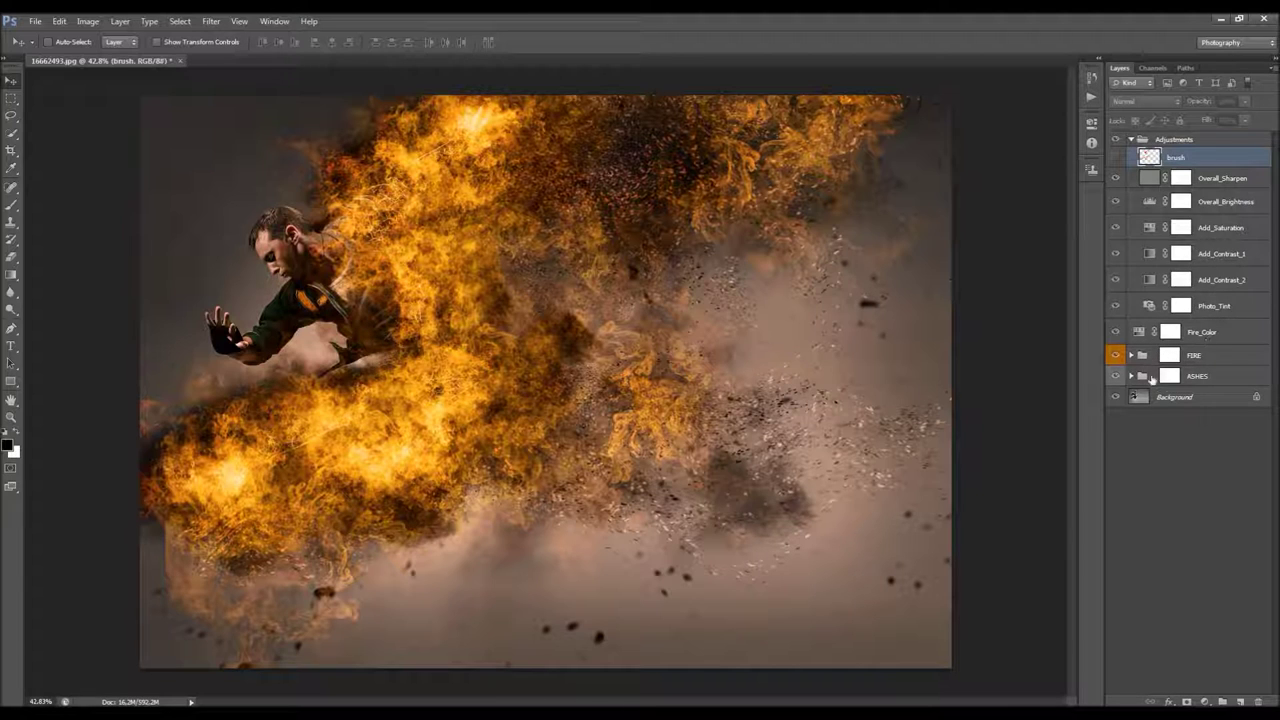
pyautogui.click(1131, 139)
# Toggle the FIRE group's visibility, expand it and read the full name of its Increase_Heat_Level layer
pyautogui.click(1205, 187)
pyautogui.click(1115, 185)
pyautogui.click(1115, 184)
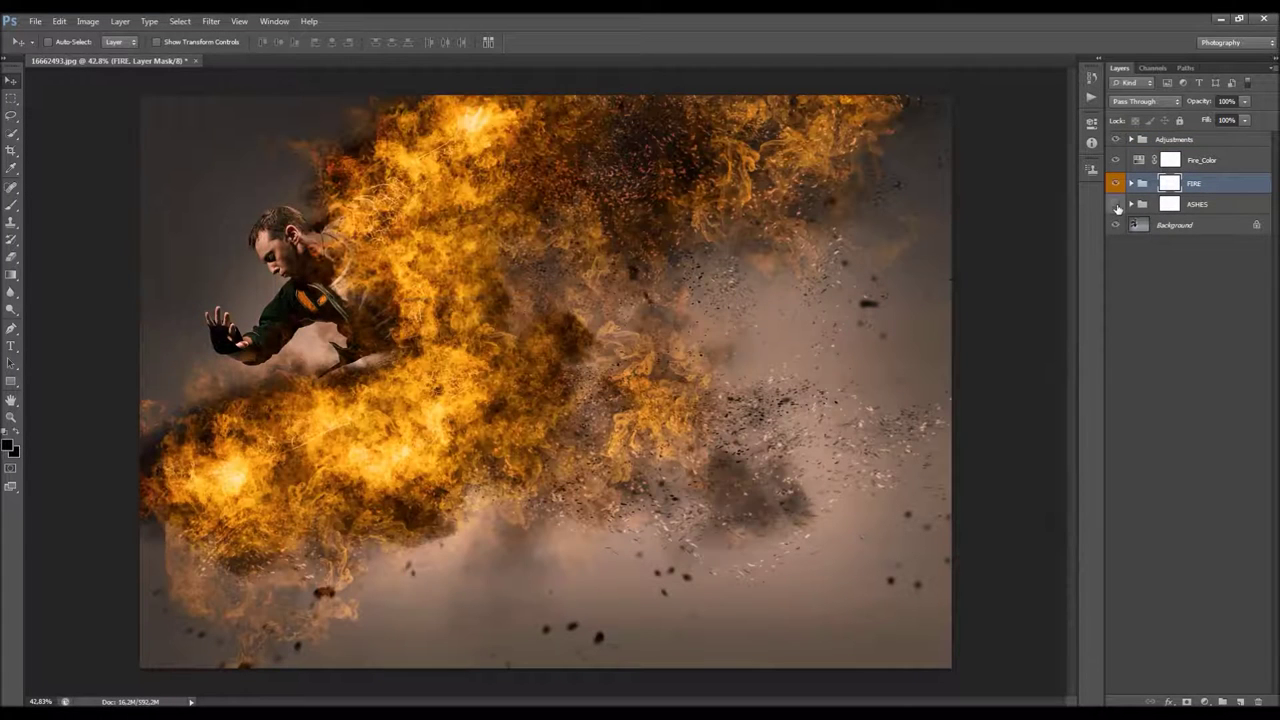
pyautogui.click(1131, 184)
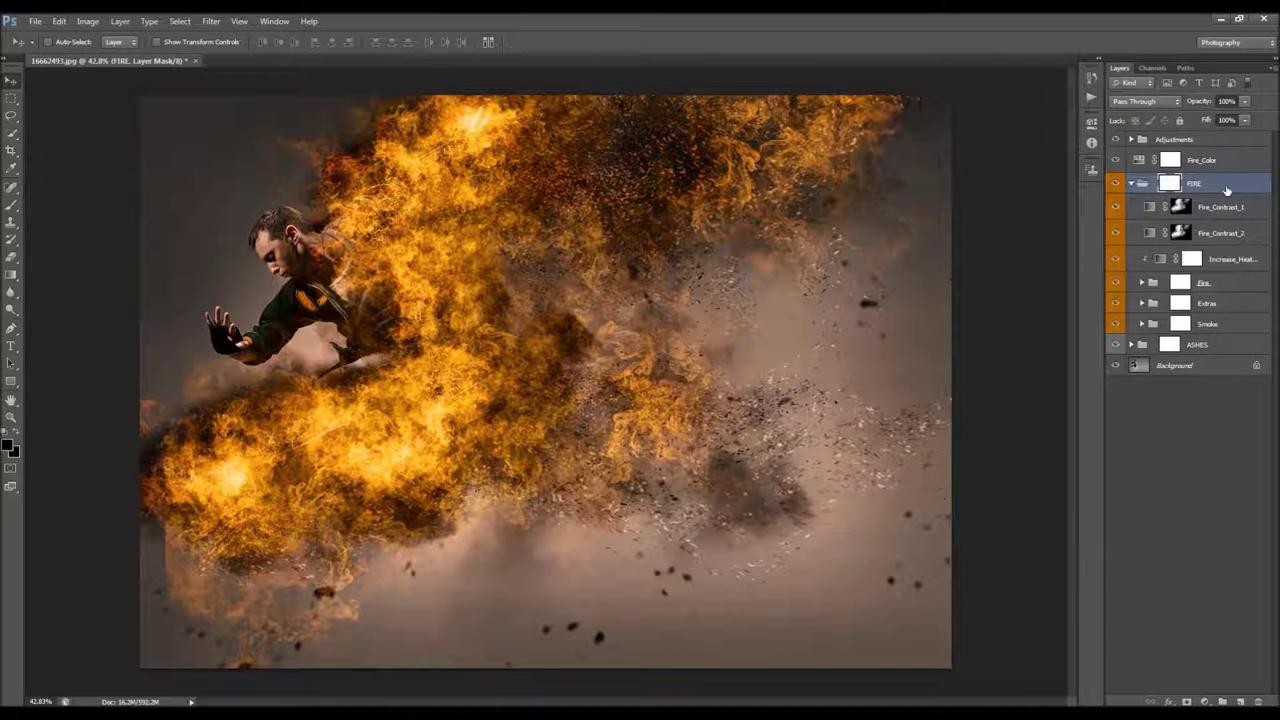
pyautogui.doubleClick(1213, 260)
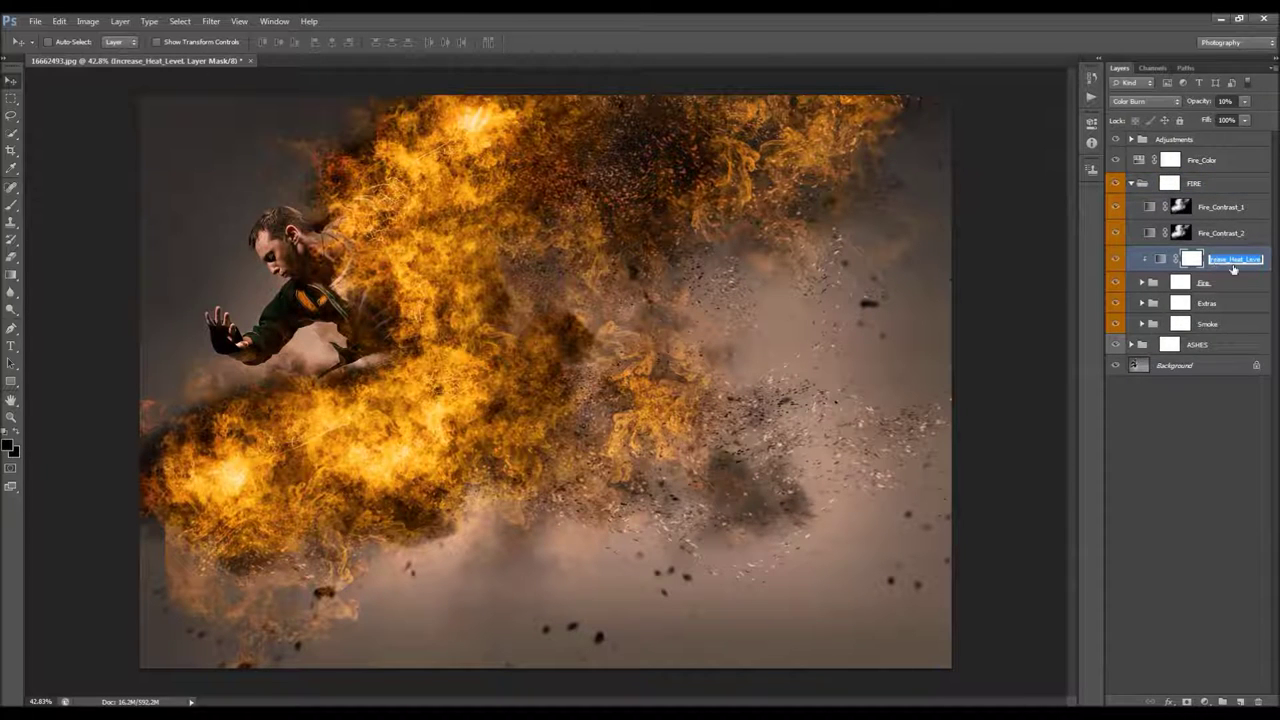
pyautogui.press('Return')
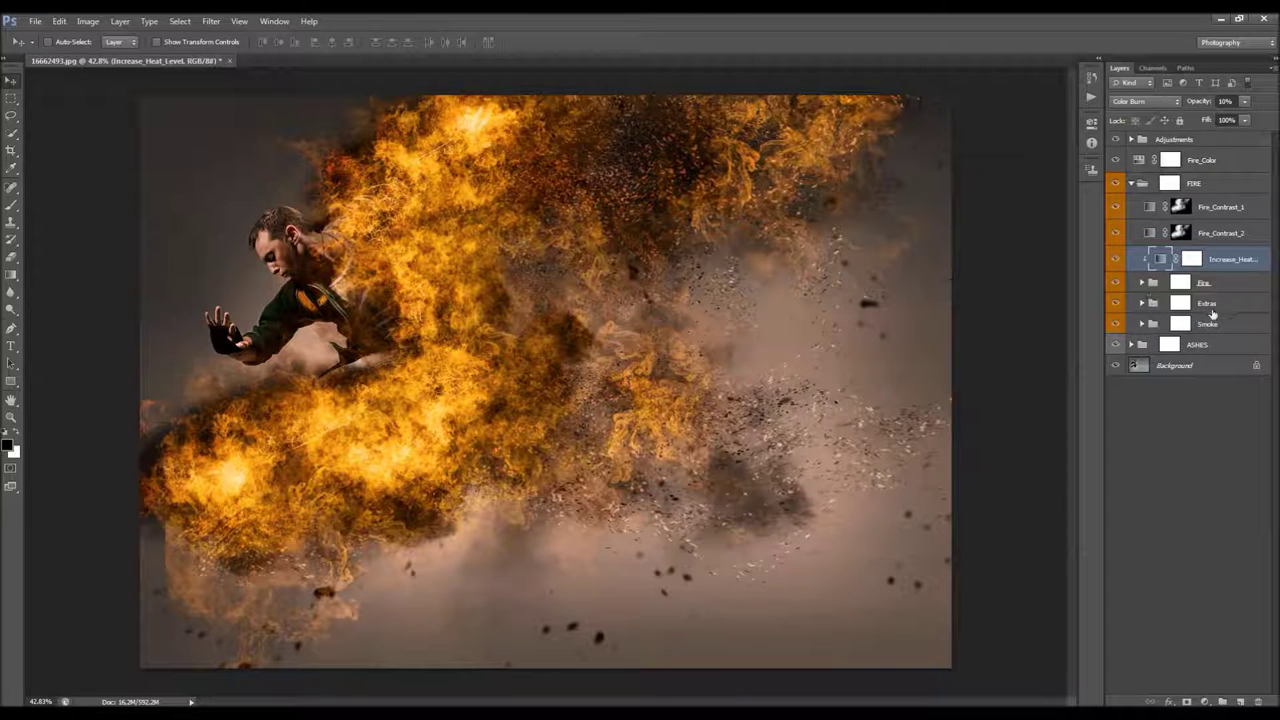
# Examine the contents of the Extras and Smoke subgroups, the ASHES group and its Color_Options subgroup
pyautogui.click(1143, 303)
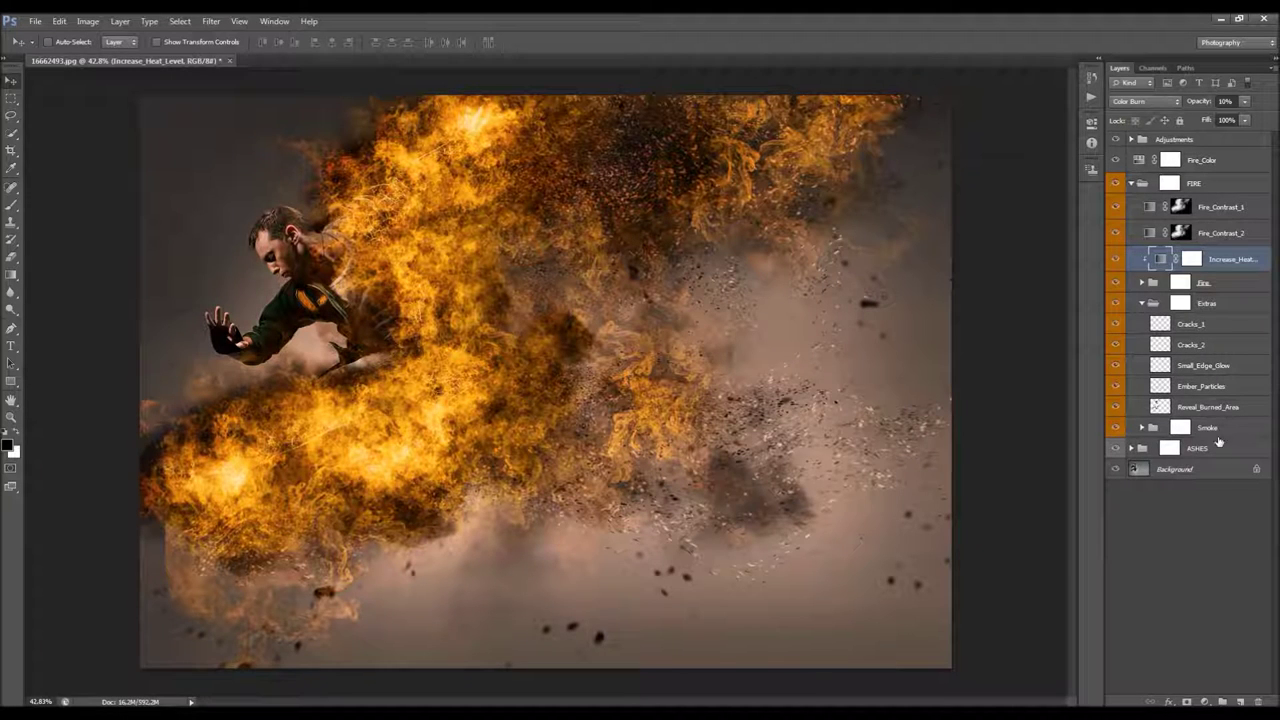
pyautogui.click(1143, 303)
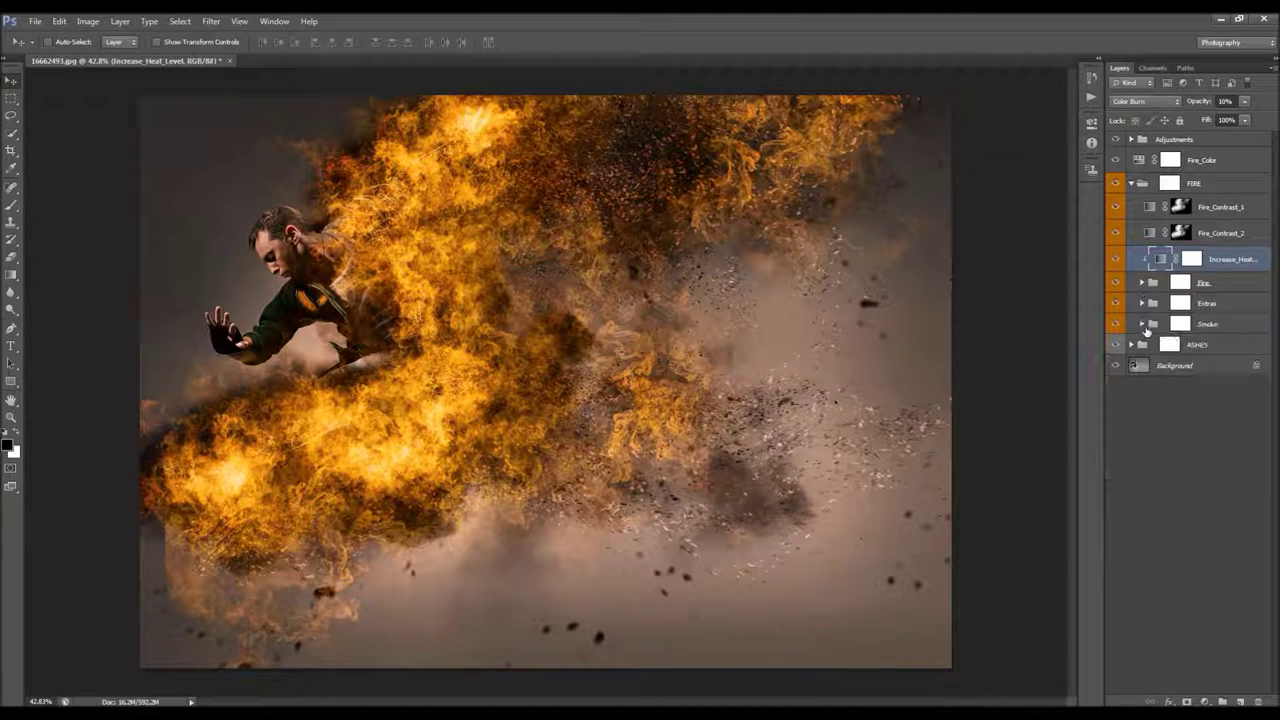
pyautogui.click(1142, 324)
pyautogui.click(1142, 324)
pyautogui.click(1133, 345)
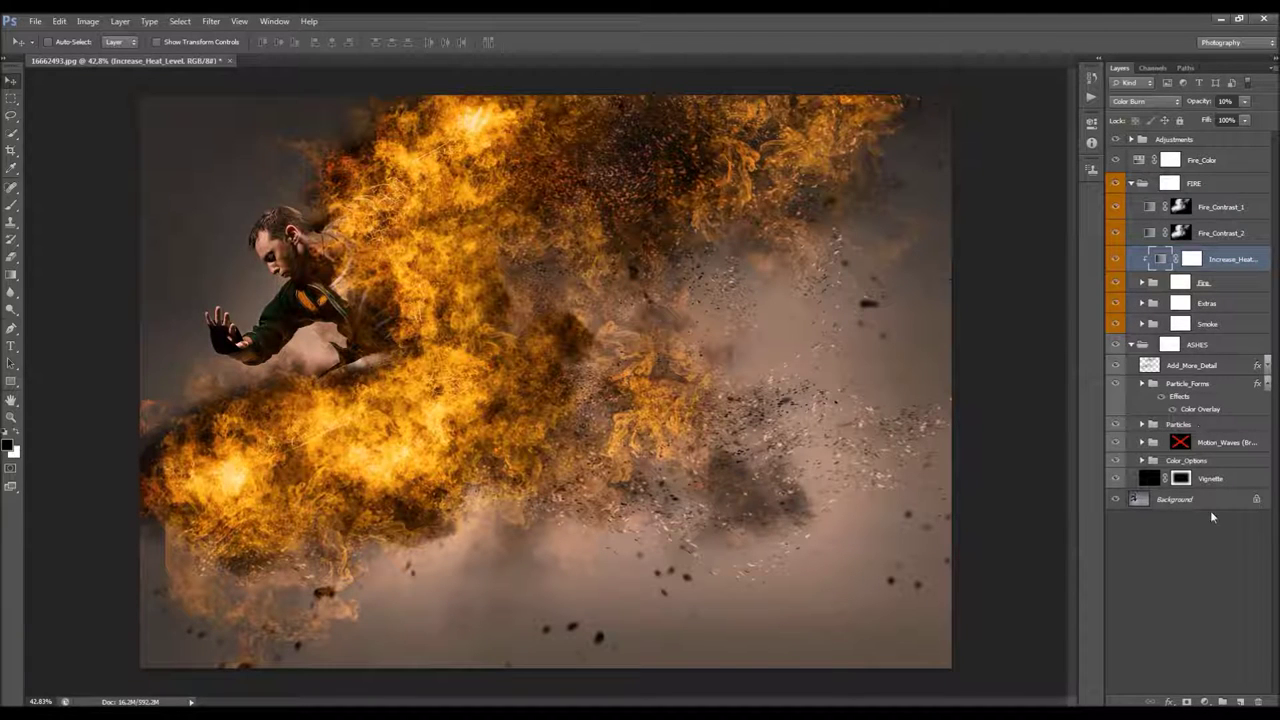
pyautogui.click(1141, 460)
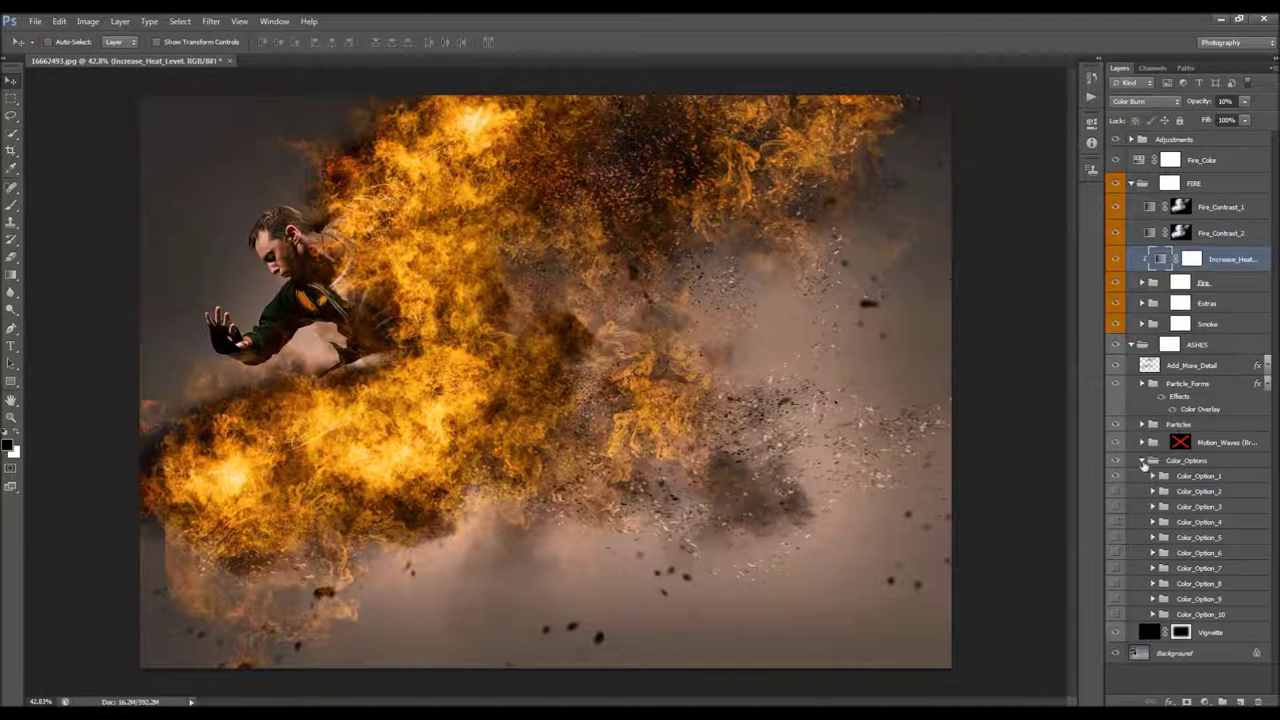
pyautogui.click(1142, 461)
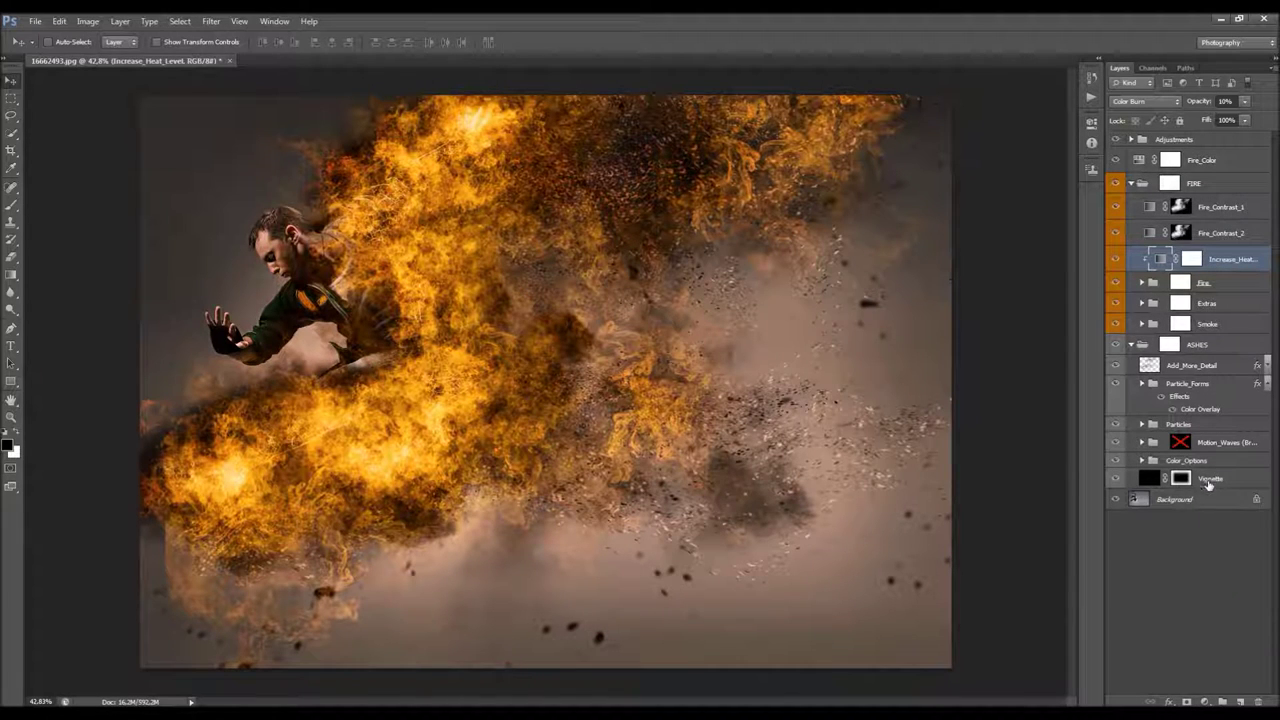
# Collapse the FIRE and ASHES groups and expand the Adjustments group
pyautogui.click(1131, 185)
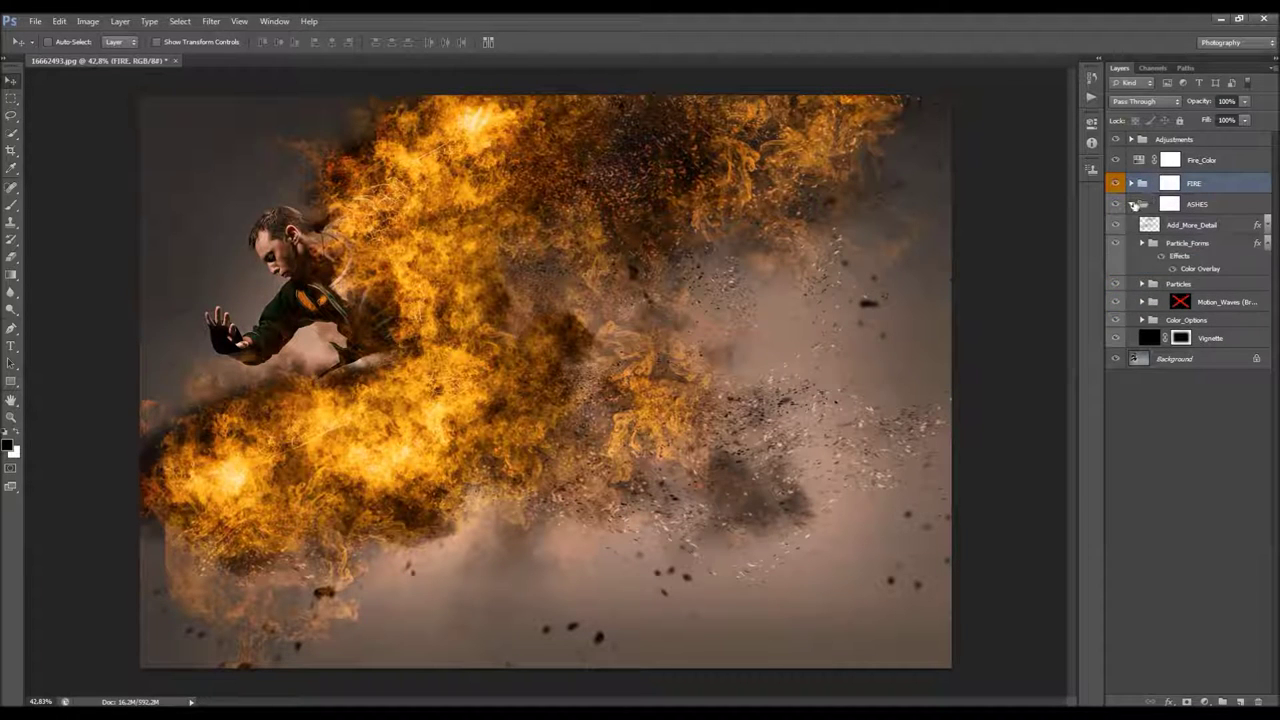
pyautogui.click(1133, 204)
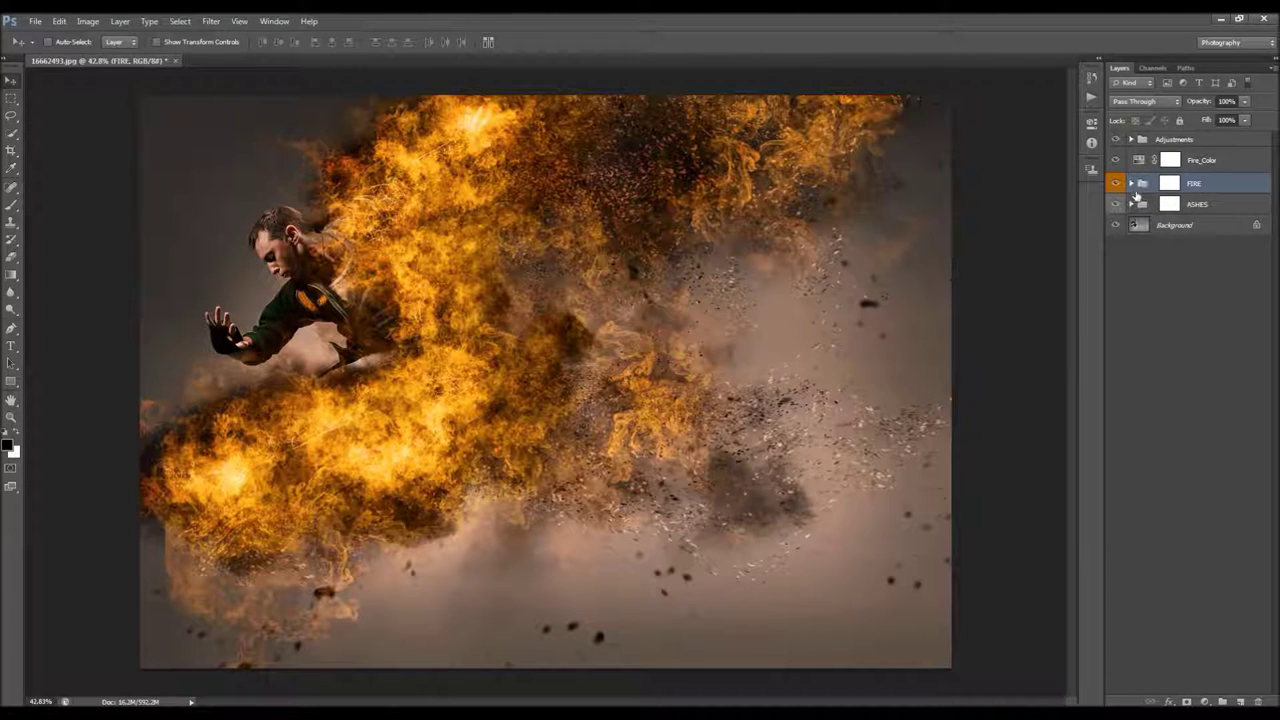
pyautogui.click(1134, 140)
pyautogui.click(1131, 139)
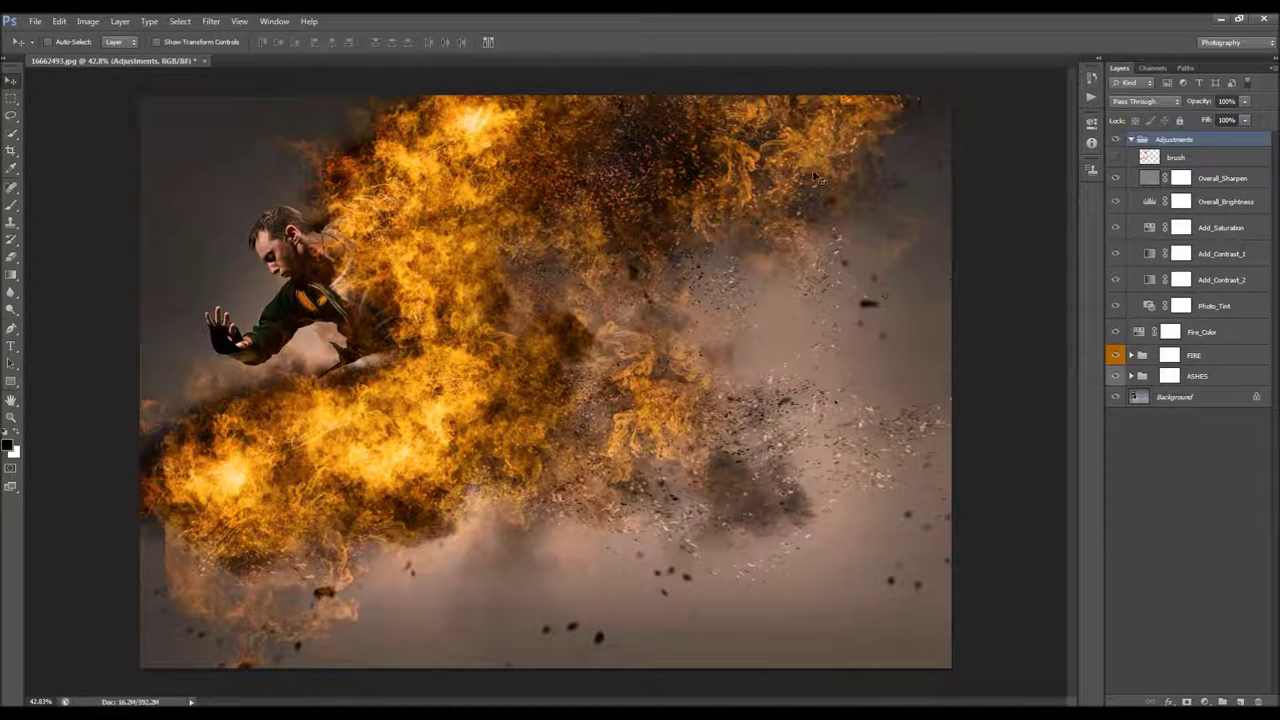
pyautogui.scroll(2, 596, 206)
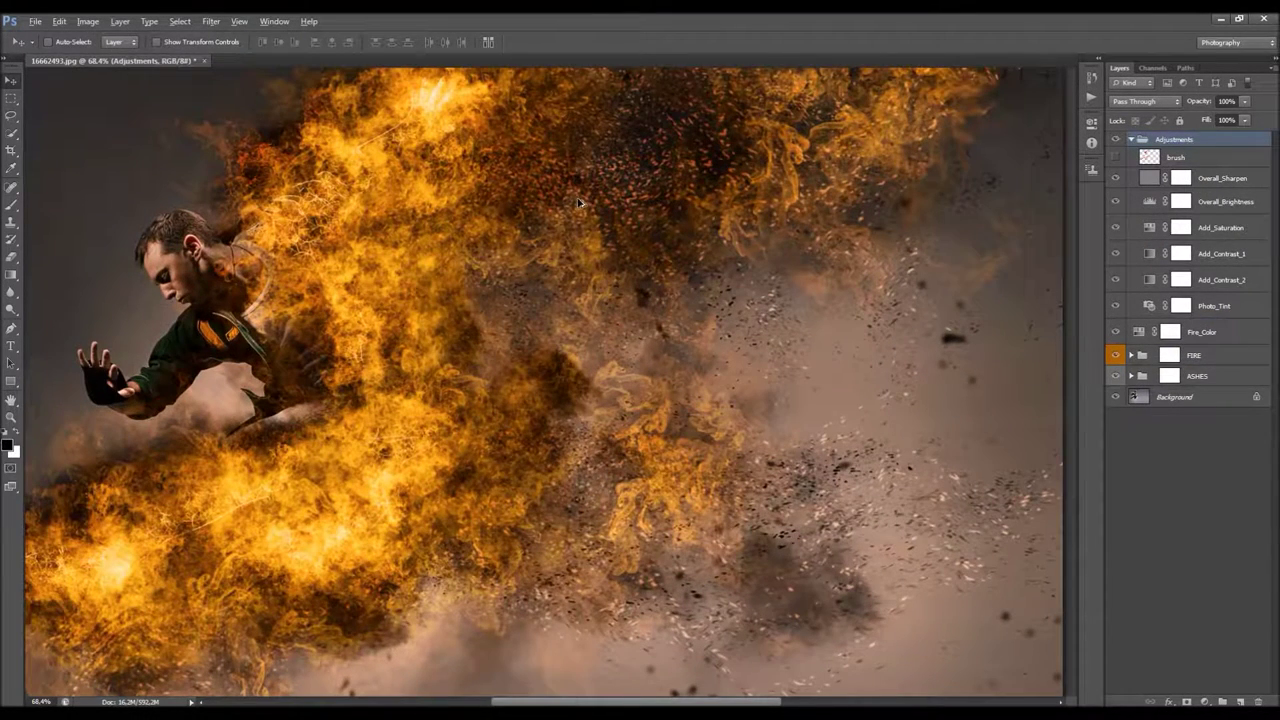
# Select the Overall_Sharpen layer in the Adjustments group and adjust its opacity while viewing the whole image
pyautogui.scroll(1, 588, 216)
pyautogui.scroll(-1, 624, 214)
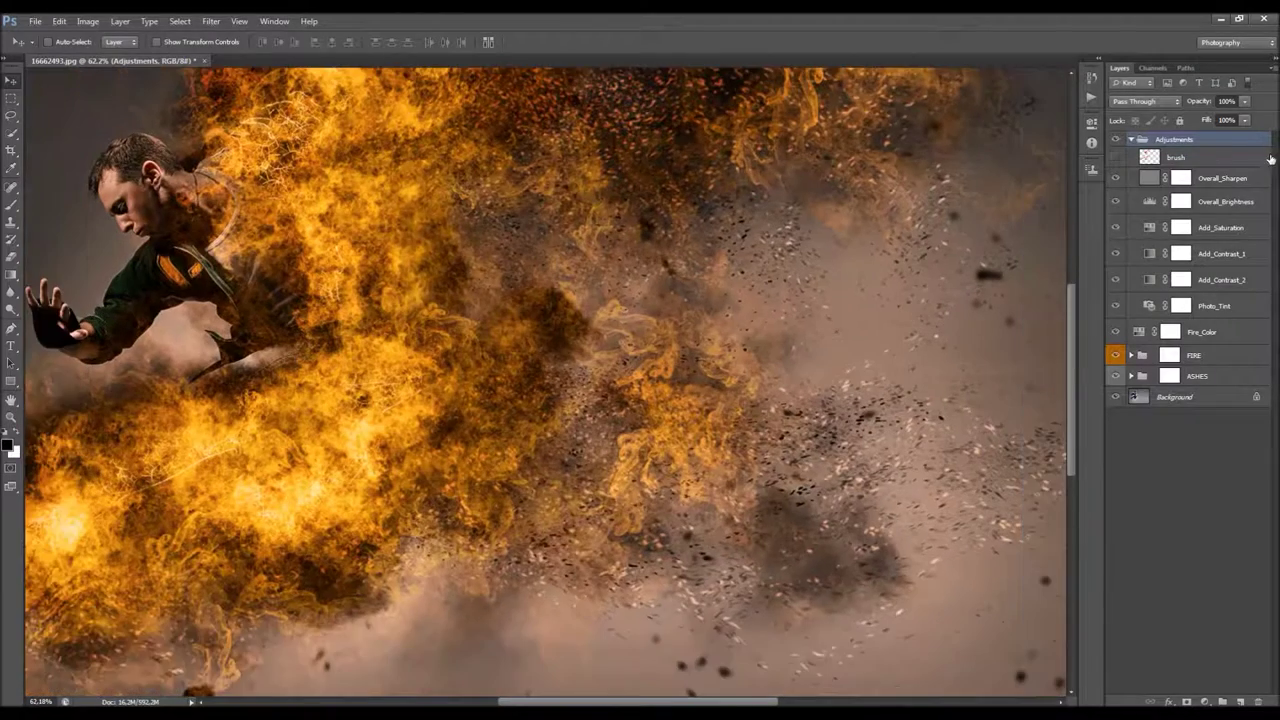
pyautogui.click(1247, 179)
pyautogui.scroll(-1, 440, 256)
pyautogui.scroll(-2, 437, 258)
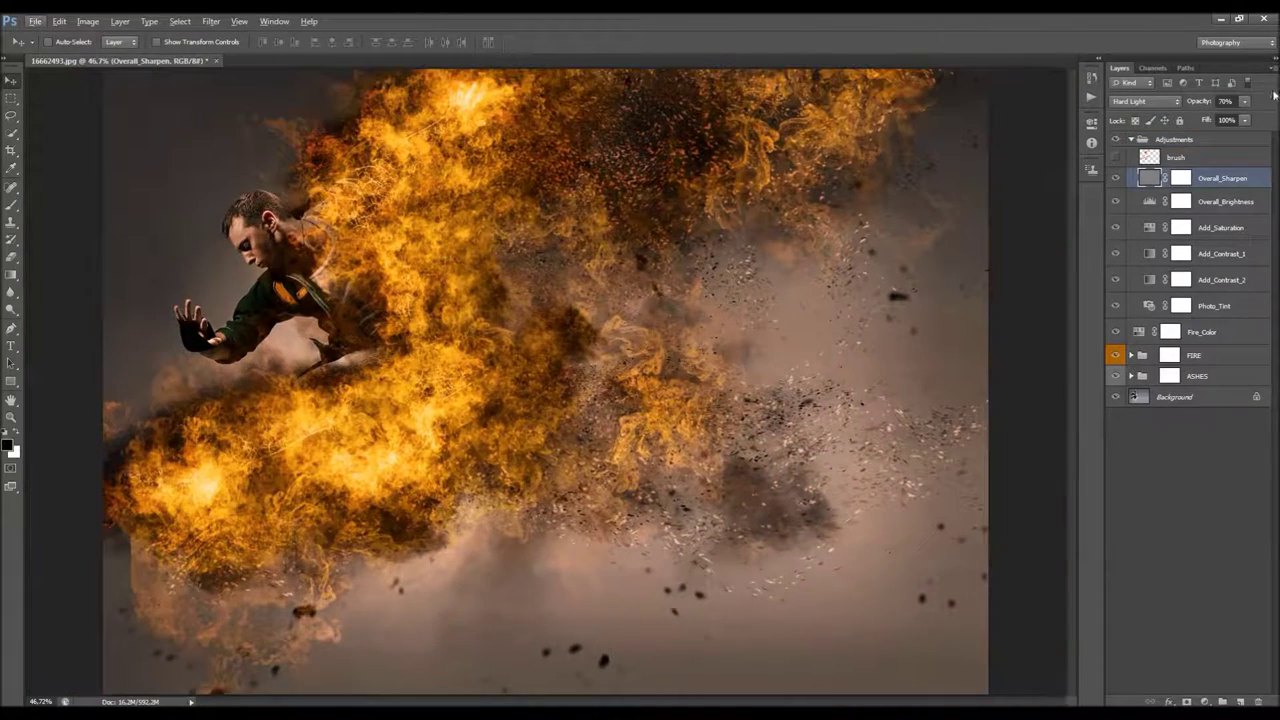
pyautogui.moveTo(1199, 104); pyautogui.dragTo(1145, 178)
# Try moving the black input slider of the Overall_Brightness levels, undo the change and close the adjustment's settings
pyautogui.click(1186, 205)
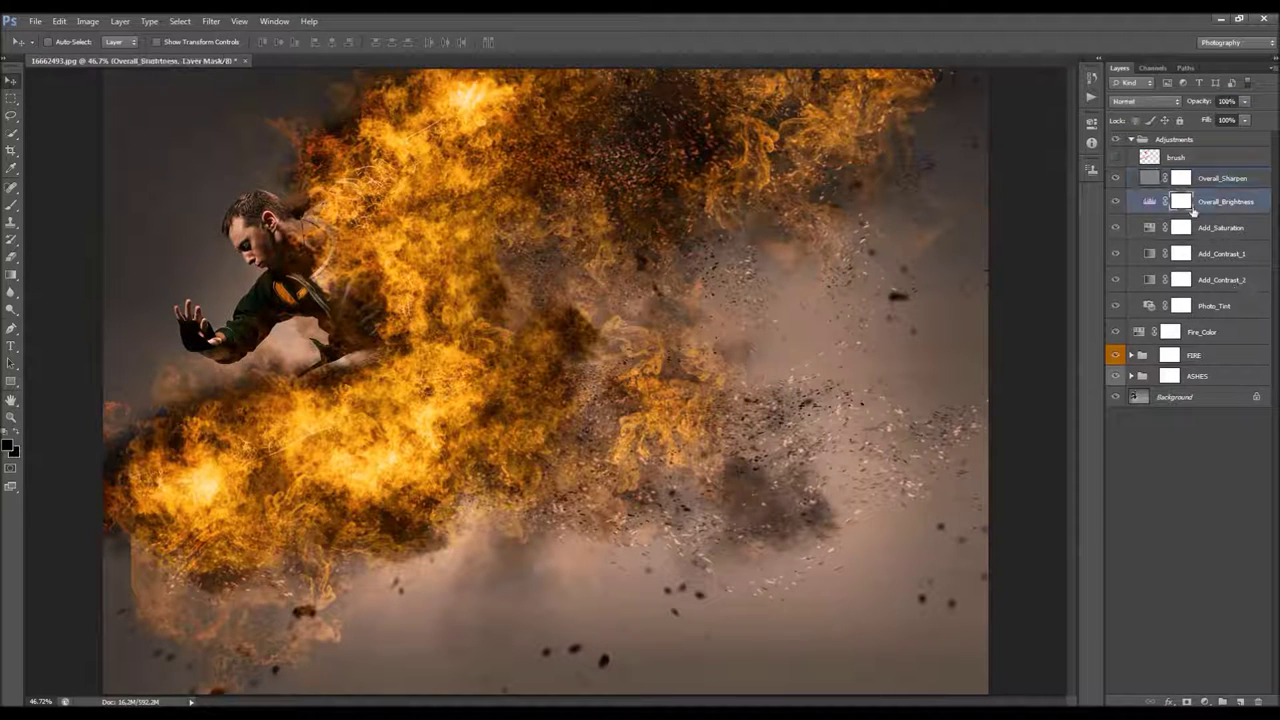
pyautogui.doubleClick(1150, 204)
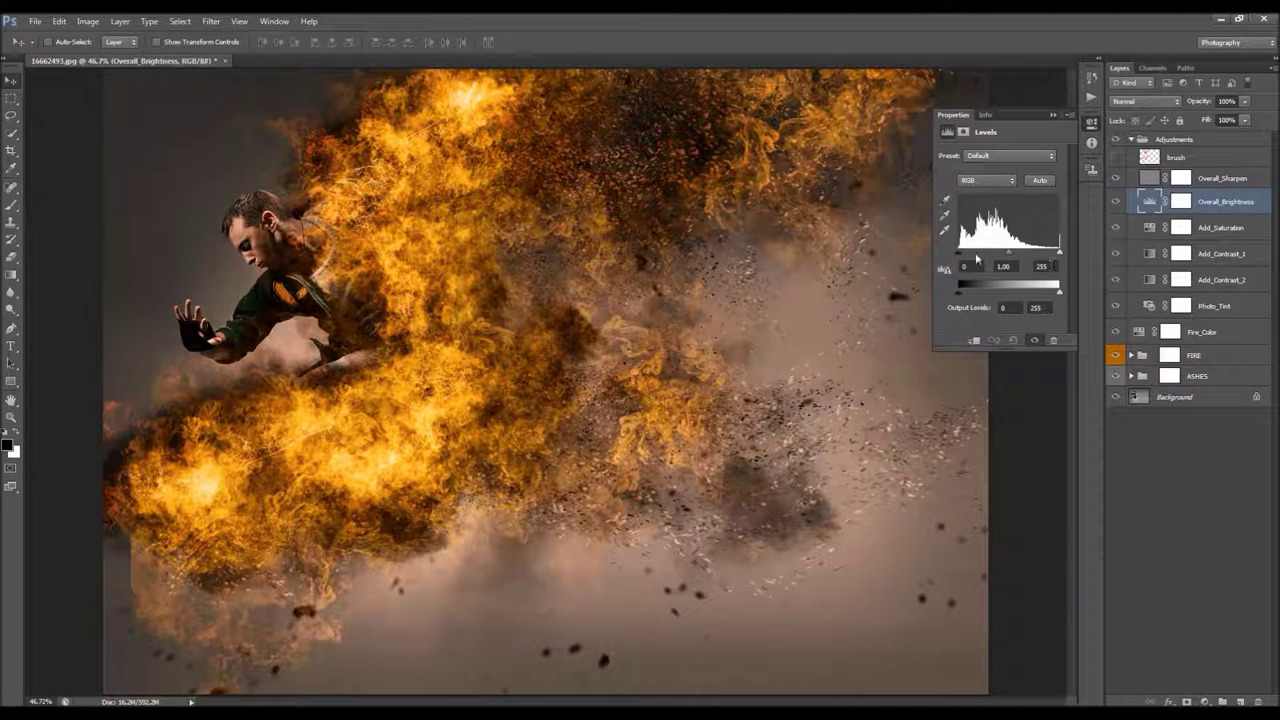
pyautogui.moveTo(958, 254); pyautogui.dragTo(961, 257)
pyautogui.hotkey('ctrl', 'z')
pyautogui.click(1052, 266)
pyautogui.press('Return')
pyautogui.click(1054, 115)
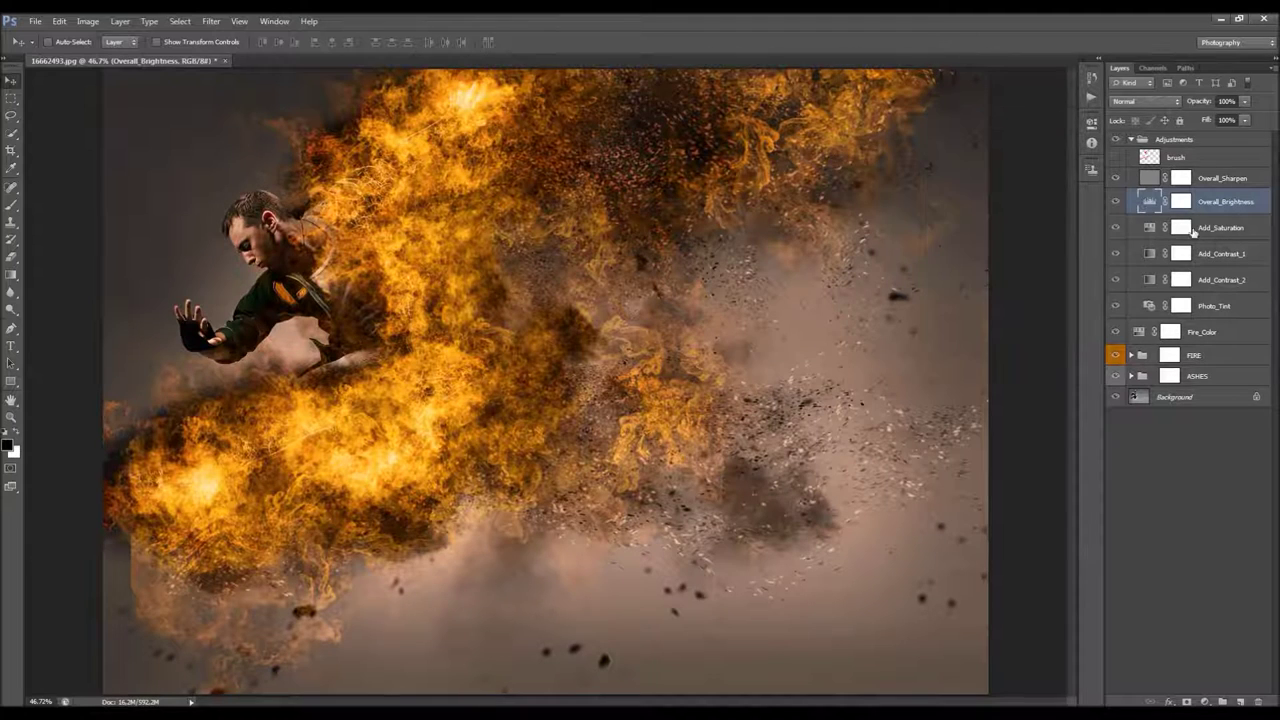
# Vary the saturation of the Add_Saturation adjustment in both directions and leave it slightly positive
pyautogui.click(1226, 229)
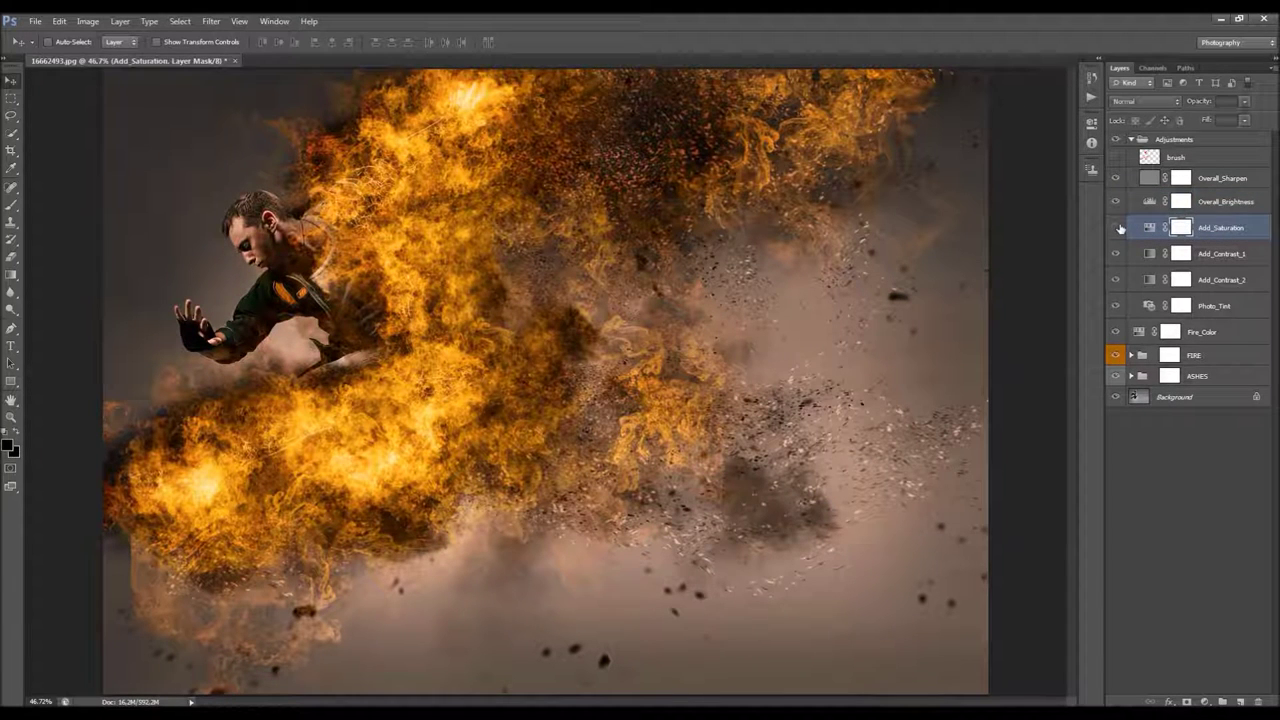
pyautogui.click(1152, 229)
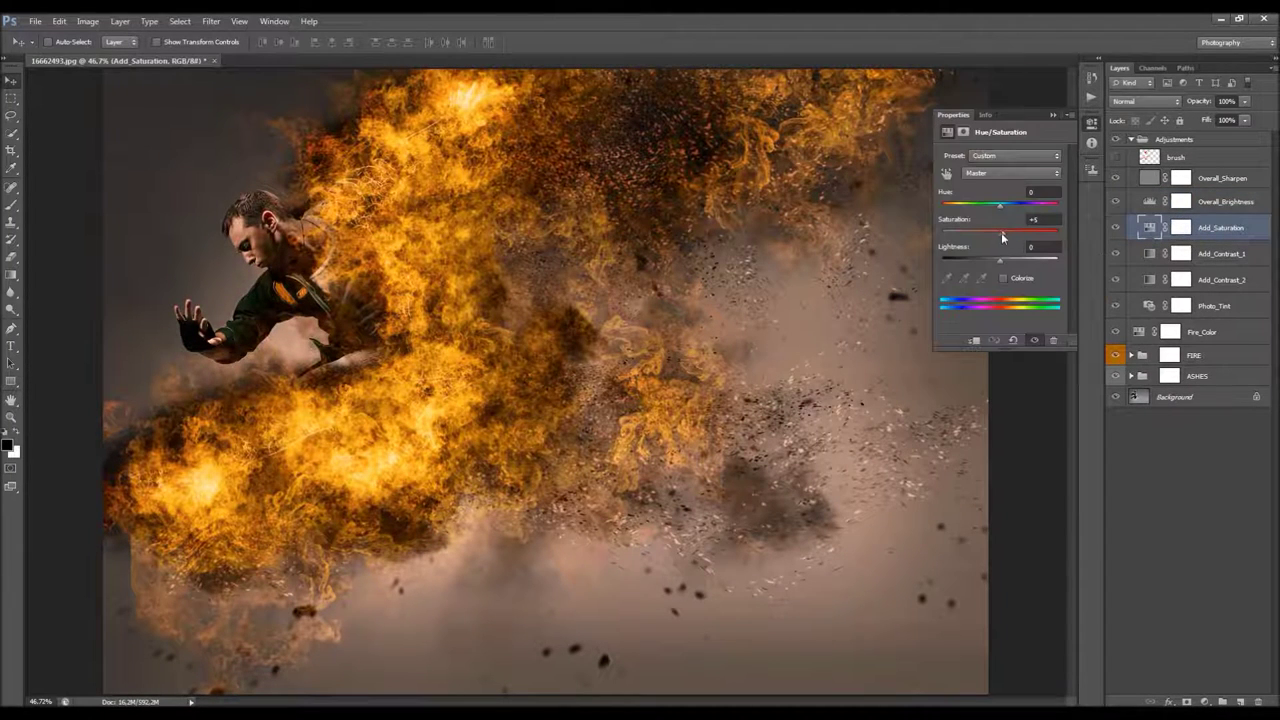
pyautogui.moveTo(977, 232); pyautogui.dragTo(1018, 255)
pyautogui.moveTo(1008, 236); pyautogui.dragTo(1005, 236)
# Select the Add_Contrast_1 layer with the adjustment settings closed and adjust its opacity
pyautogui.click(1182, 254)
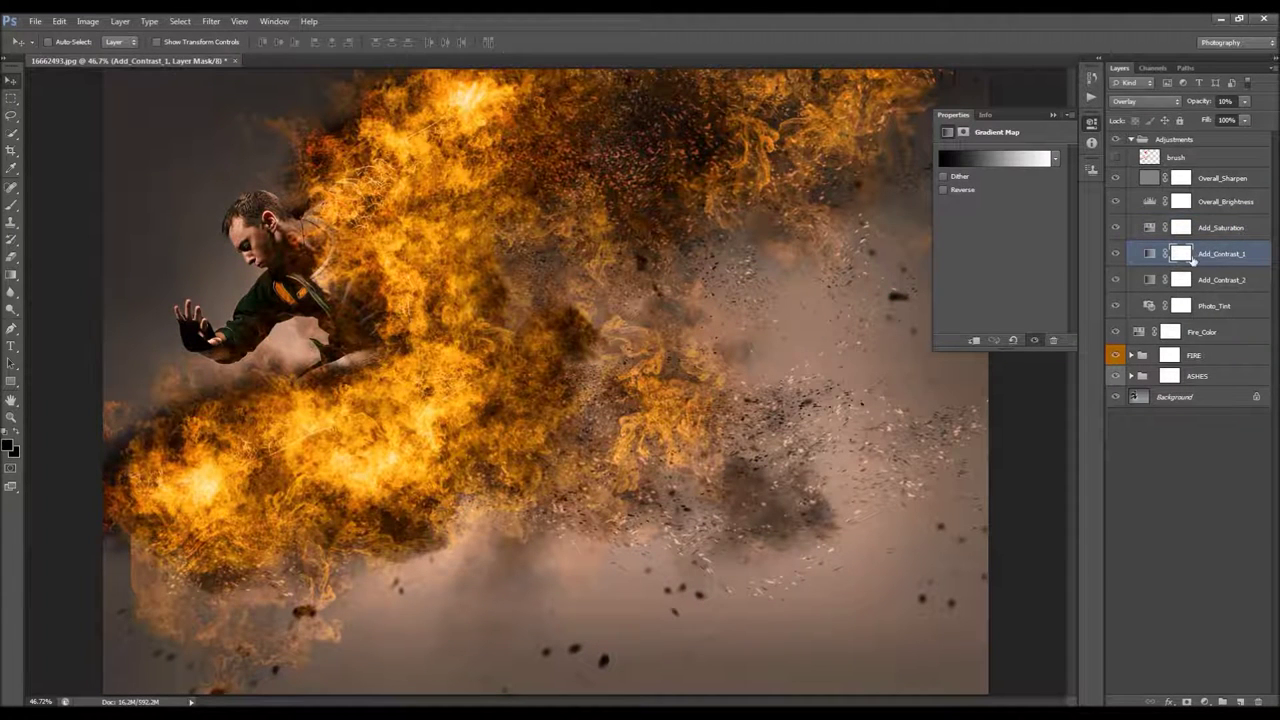
pyautogui.click(1052, 116)
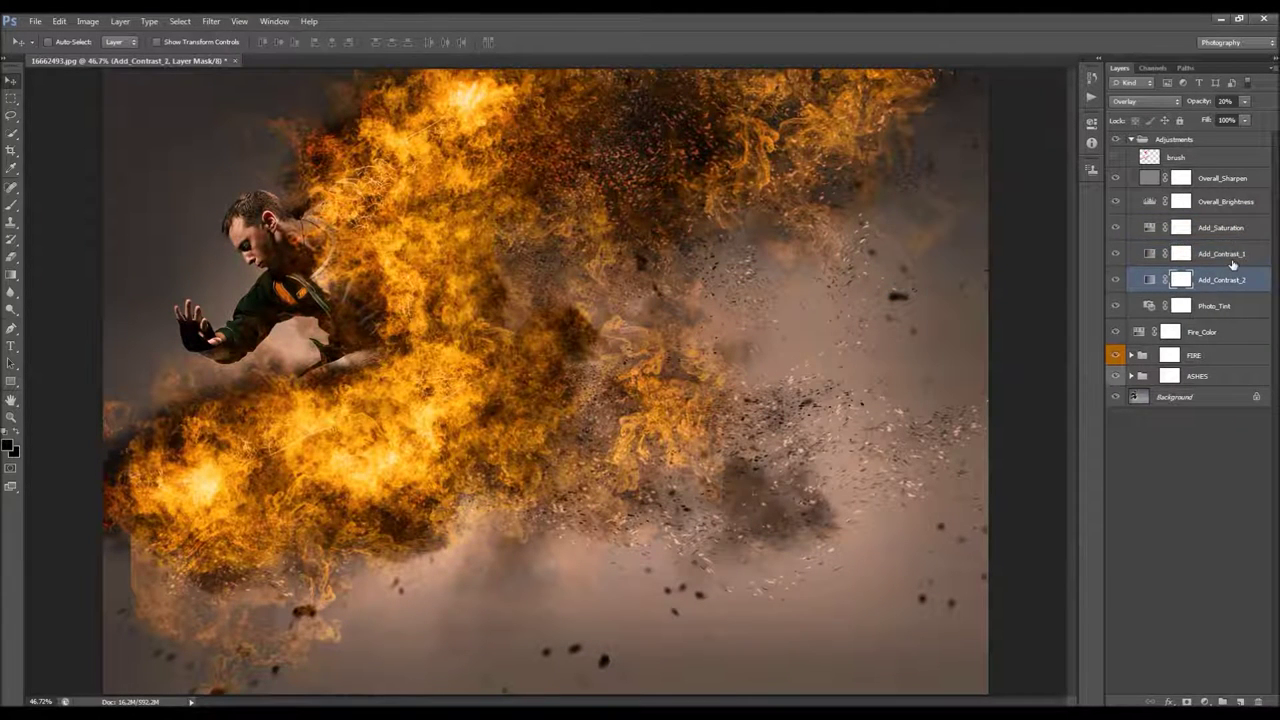
pyautogui.click(1240, 276)
pyautogui.click(1248, 256)
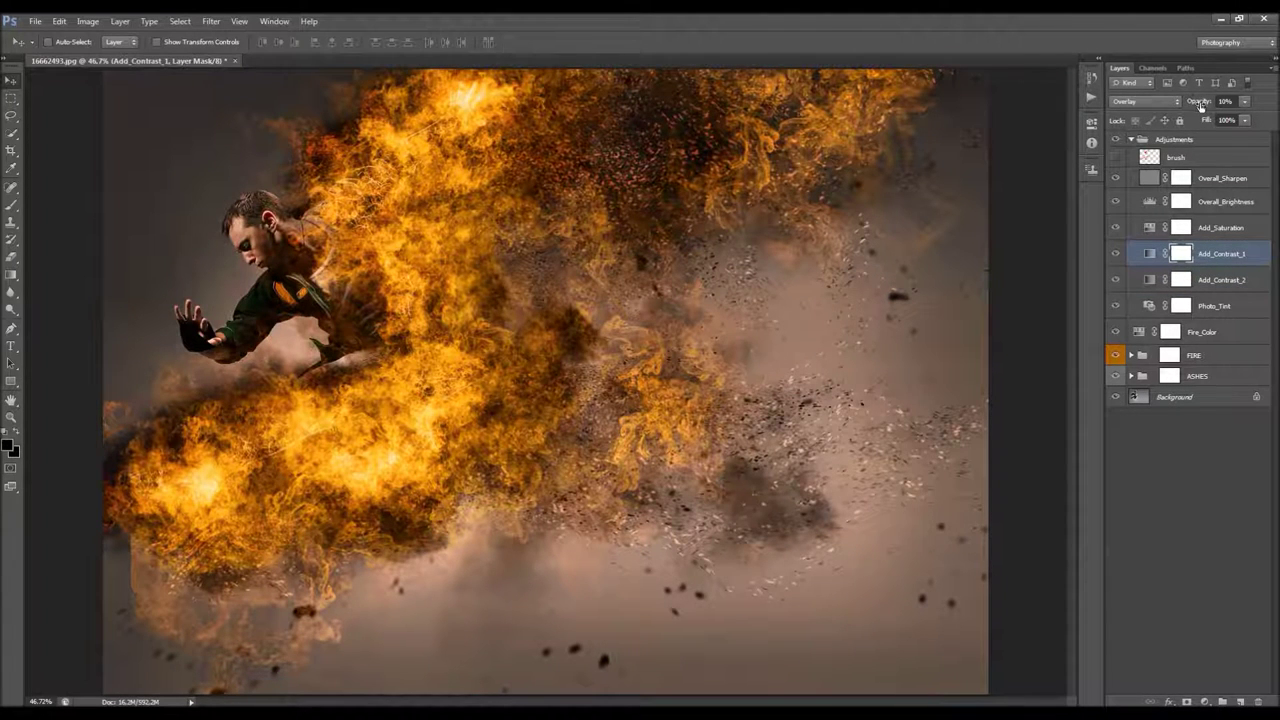
pyautogui.moveTo(1197, 104)
pyautogui.mouseDown()
pyautogui.moveTo(1276, 111)
pyautogui.moveTo(1206, 113)
pyautogui.moveTo(1219, 110)
pyautogui.mouseUp()
# Set the Add_Contrast_2 layer to Soft Light at 25% opacity and compare the image with the contrast layers hidden and shown
pyautogui.click(1215, 280)
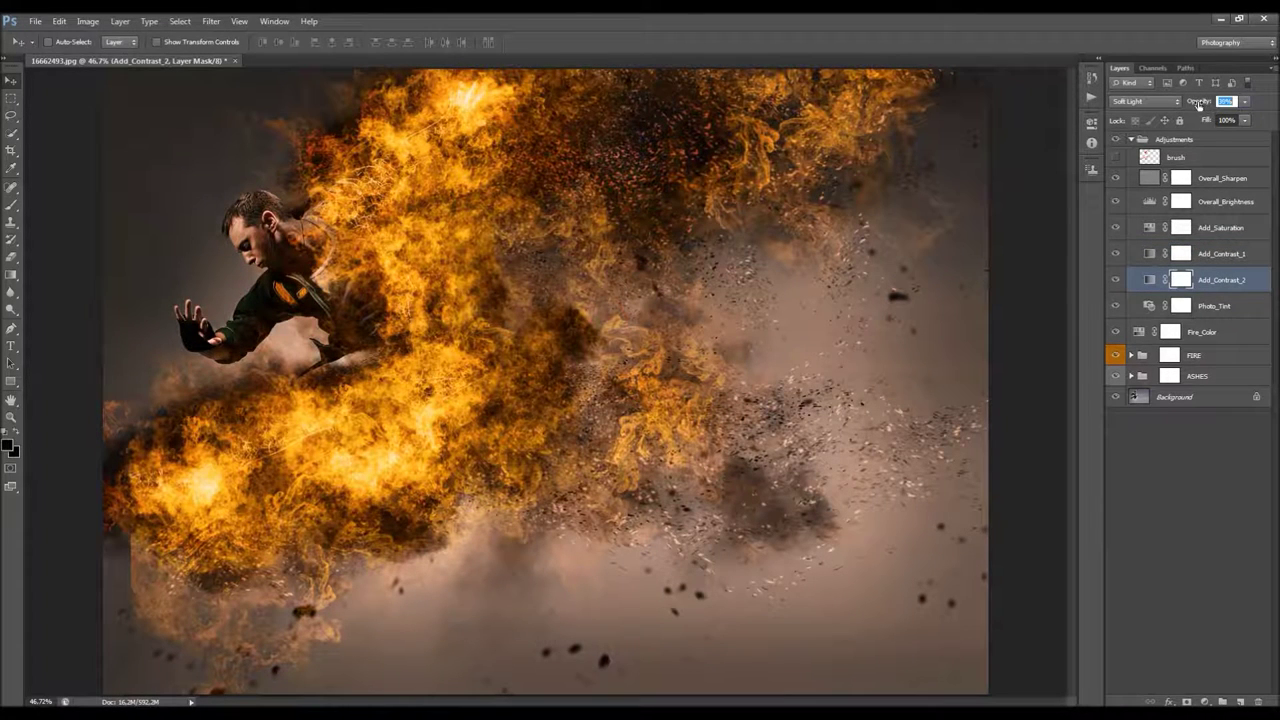
pyautogui.press('Return')
pyautogui.click(1115, 280)
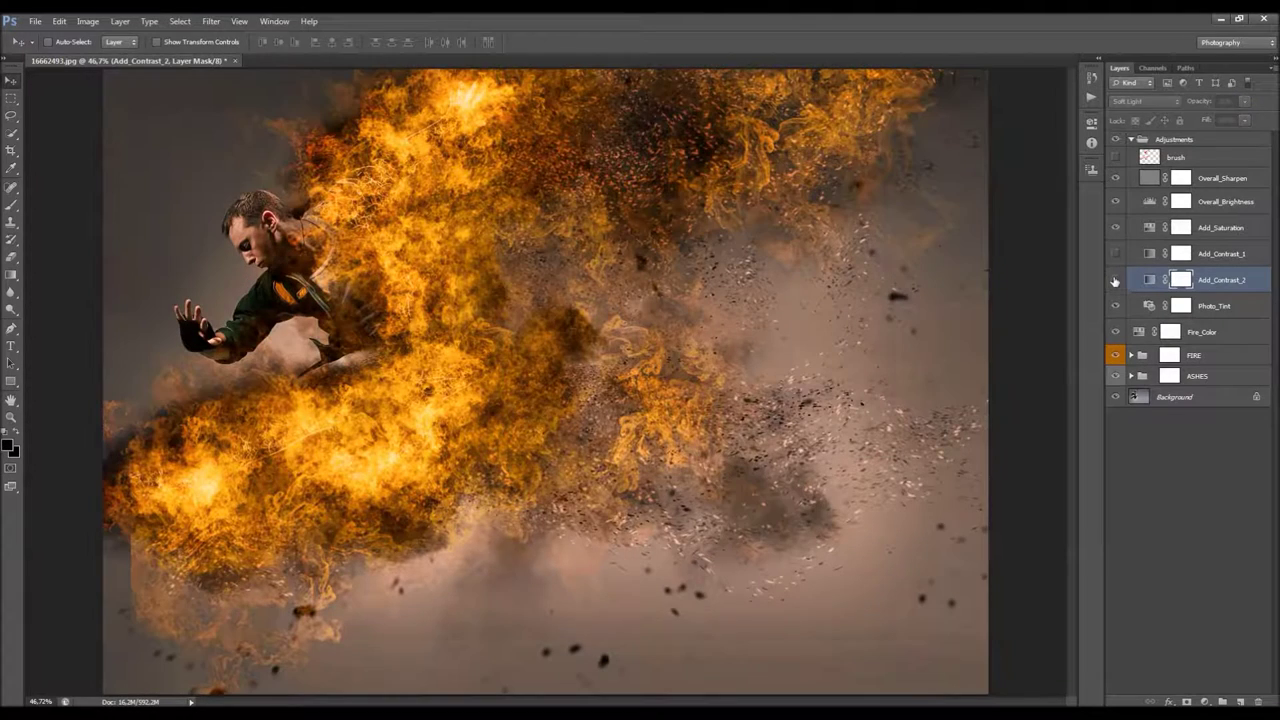
pyautogui.click(1115, 280)
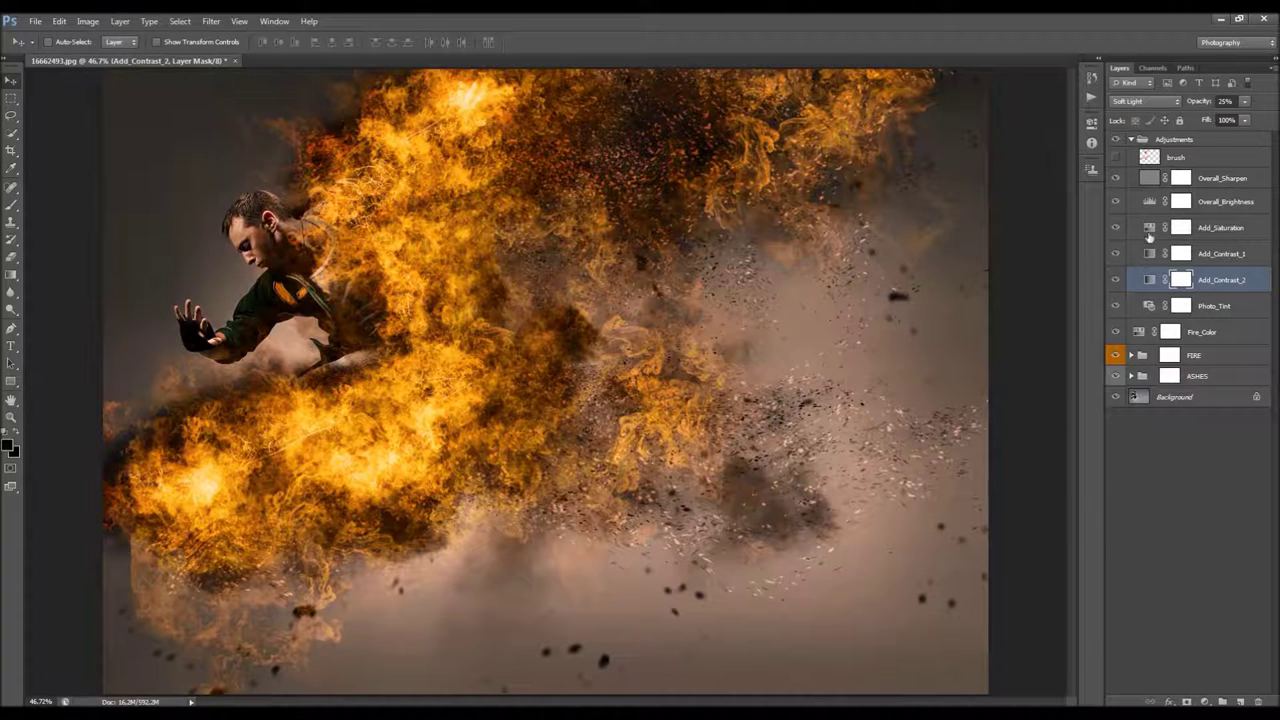
# Open the Photo_Tint photo filter and set its density to 41%
pyautogui.click(1204, 308)
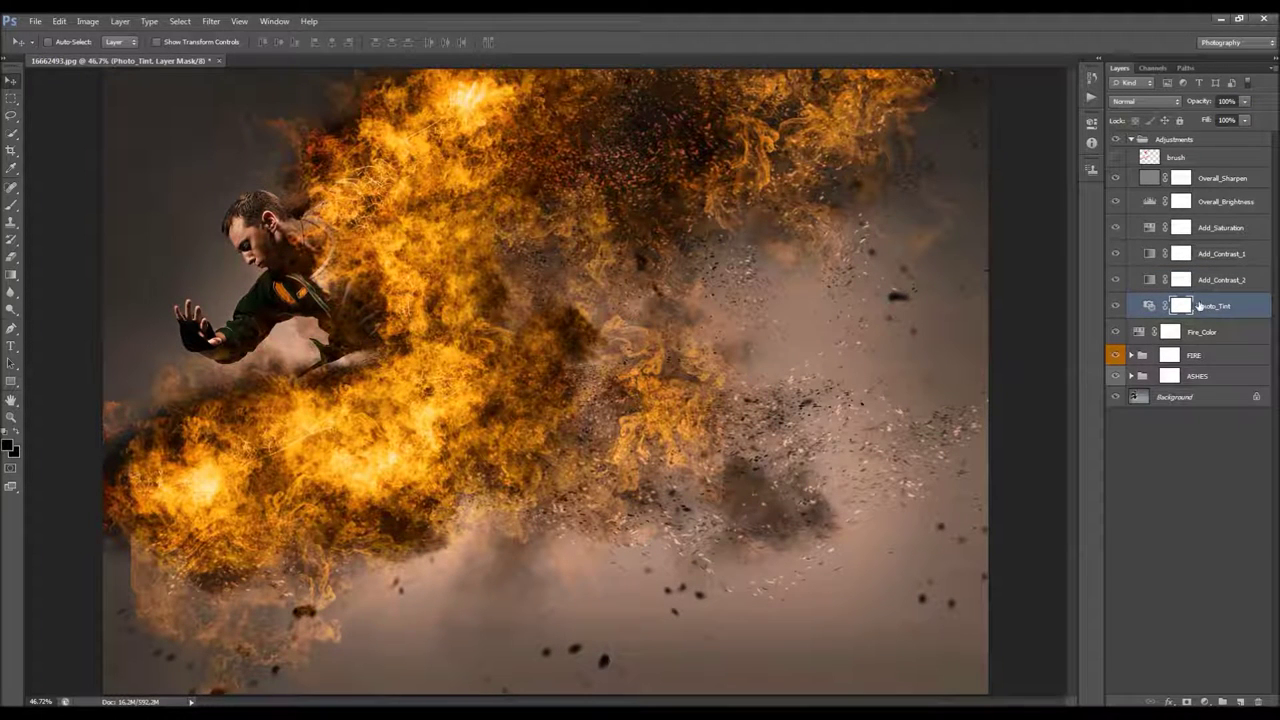
pyautogui.doubleClick(1149, 307)
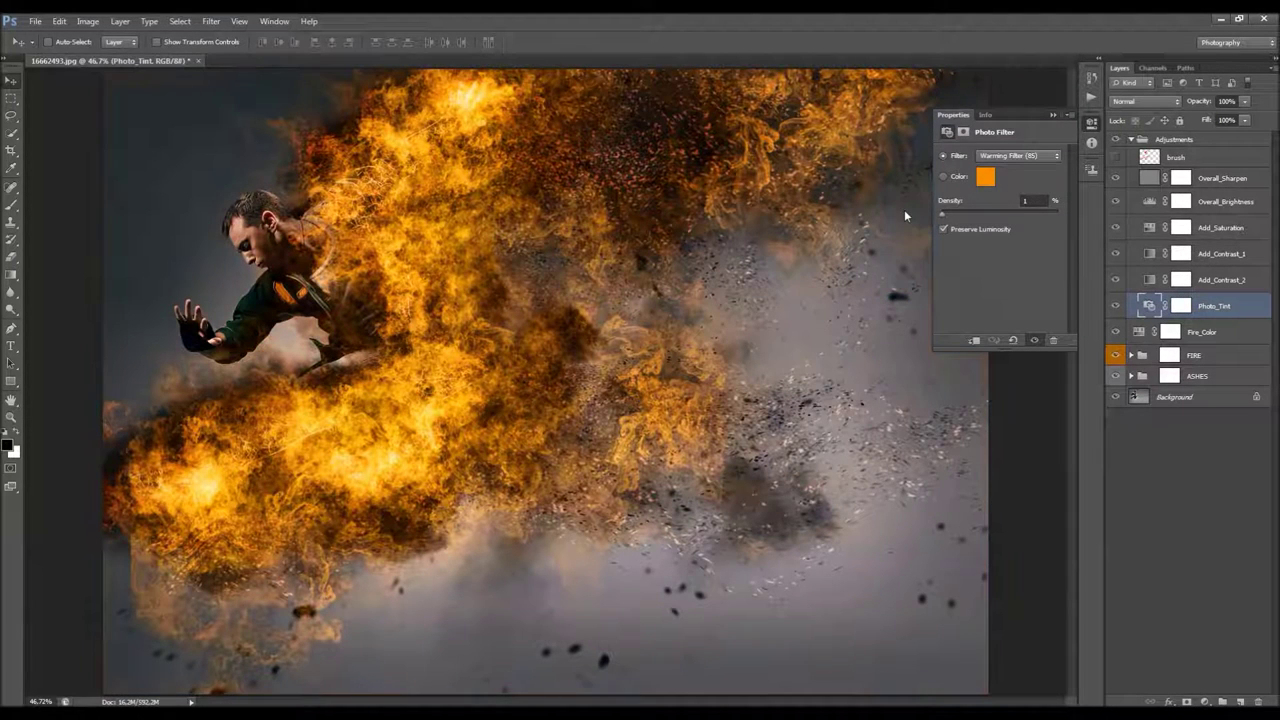
pyautogui.moveTo(941, 214); pyautogui.dragTo(966, 227)
pyautogui.moveTo(983, 212); pyautogui.dragTo(989, 214)
# Preview the Photo_Tint layer's filter presets one after another, down to Underwater
pyautogui.click(1012, 156)
pyautogui.click(1008, 176)
pyautogui.press('Down')
pyautogui.press('Down')
pyautogui.press('Down')
pyautogui.press('Down')
pyautogui.press('Down')
pyautogui.press('Down')
pyautogui.press('Down')
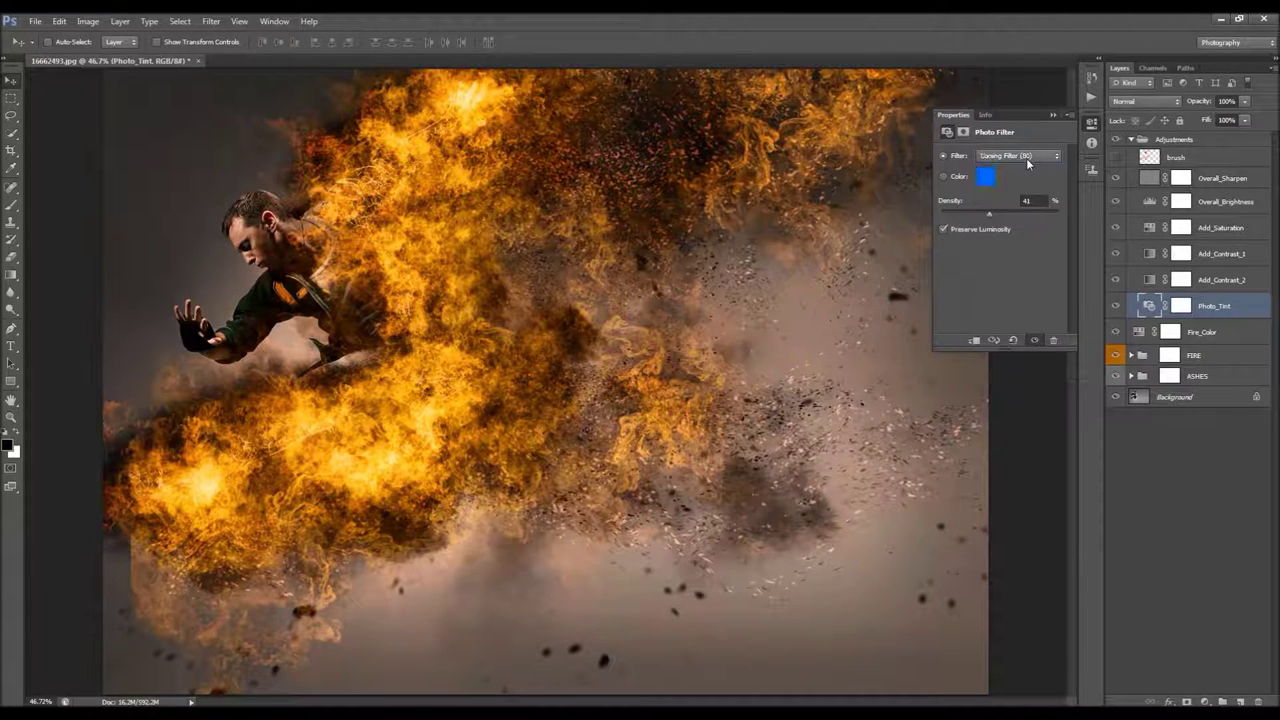
pyautogui.press('Down')
pyautogui.press('Down')
pyautogui.press('Down')
pyautogui.press('Down')
pyautogui.press('Down')
pyautogui.press('Down')
# Try Cooling Filter (80) on Photo_Tint, return it to Warming Filter (85) and close the adjustment's settings
pyautogui.click(1022, 155)
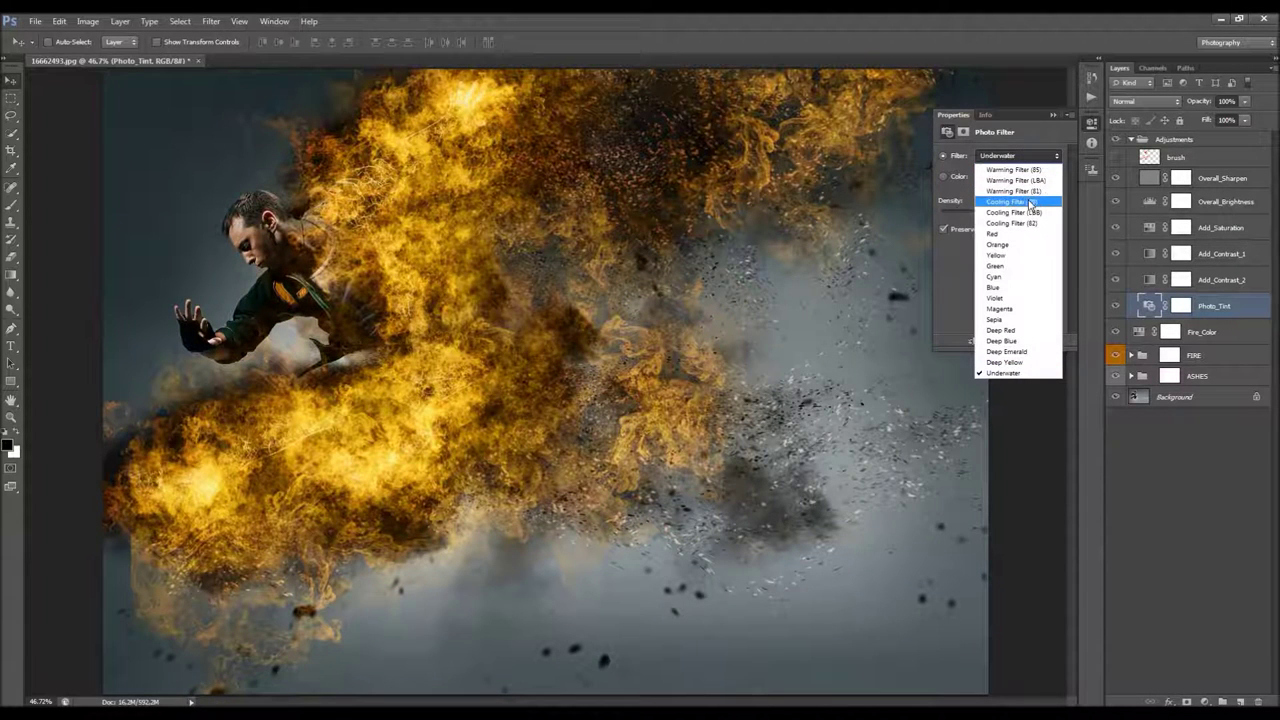
pyautogui.click(1030, 203)
pyautogui.click(1046, 158)
pyautogui.click(1038, 160)
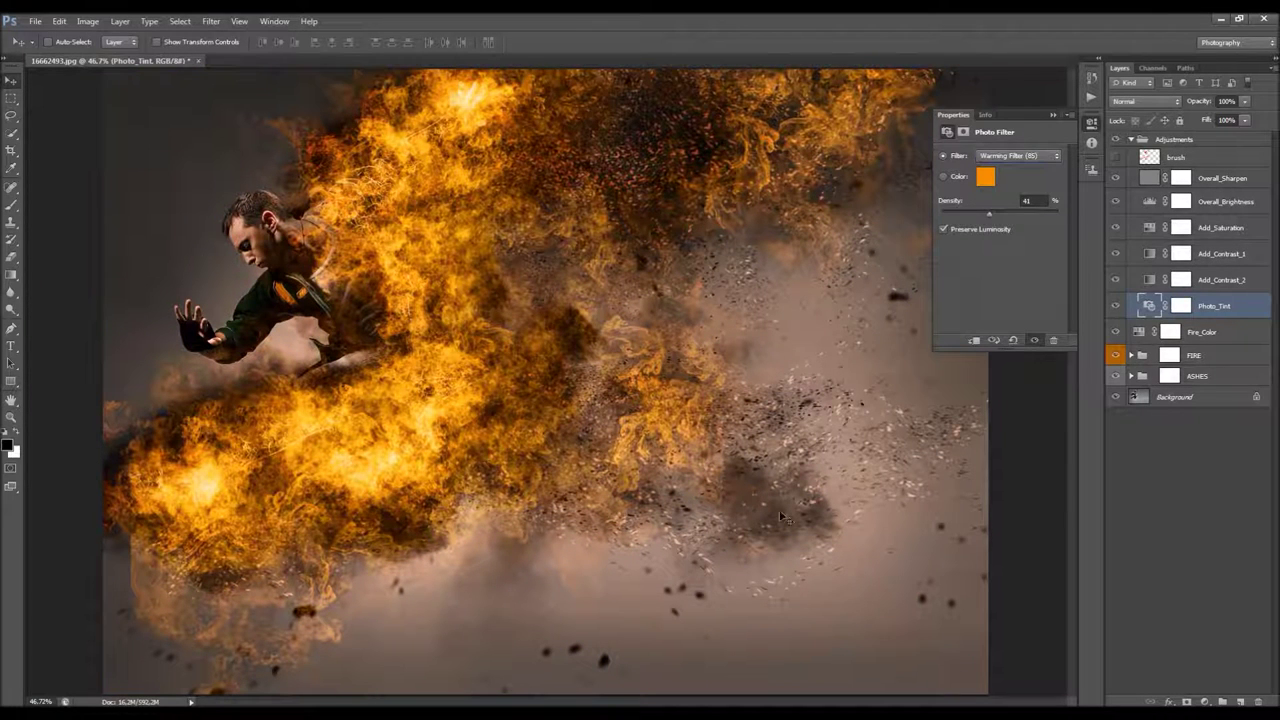
pyautogui.click(1050, 117)
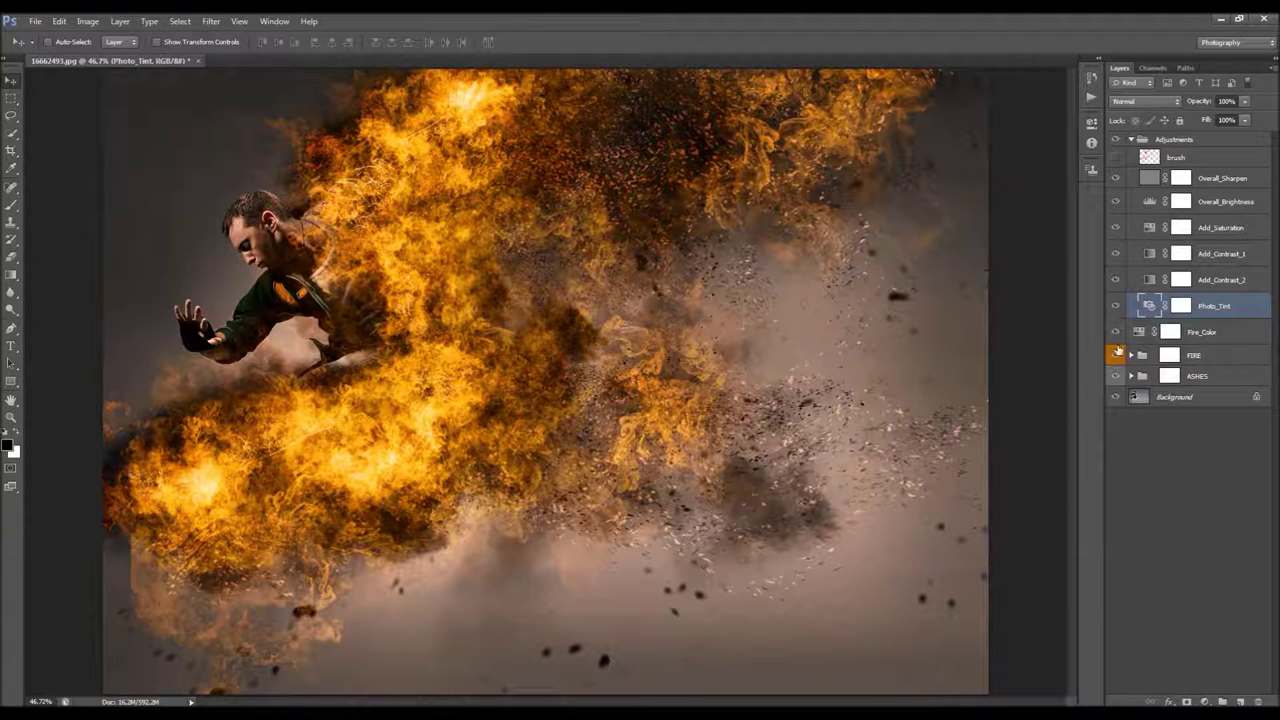
# Select the Fire_Color layer and clip it to the FIRE group with a clipping mask
pyautogui.click(1205, 333)
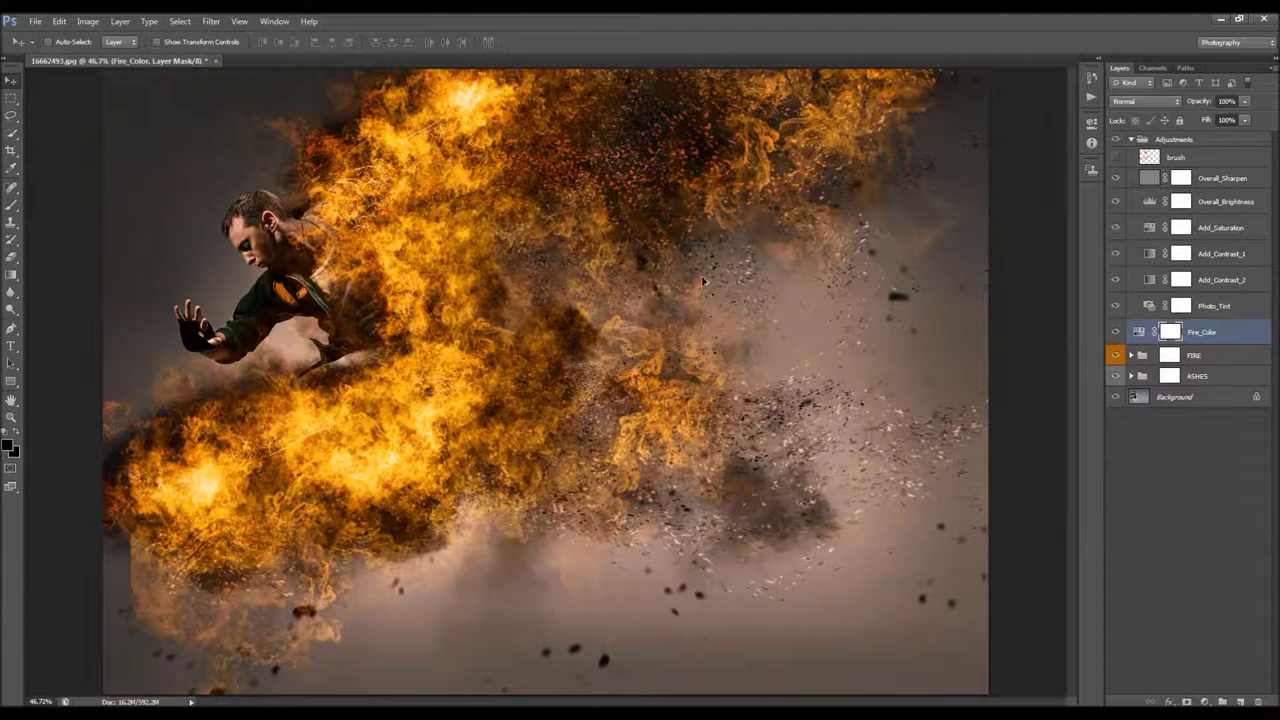
pyautogui.scroll(-2, 703, 282)
pyautogui.scroll(1, 703, 282)
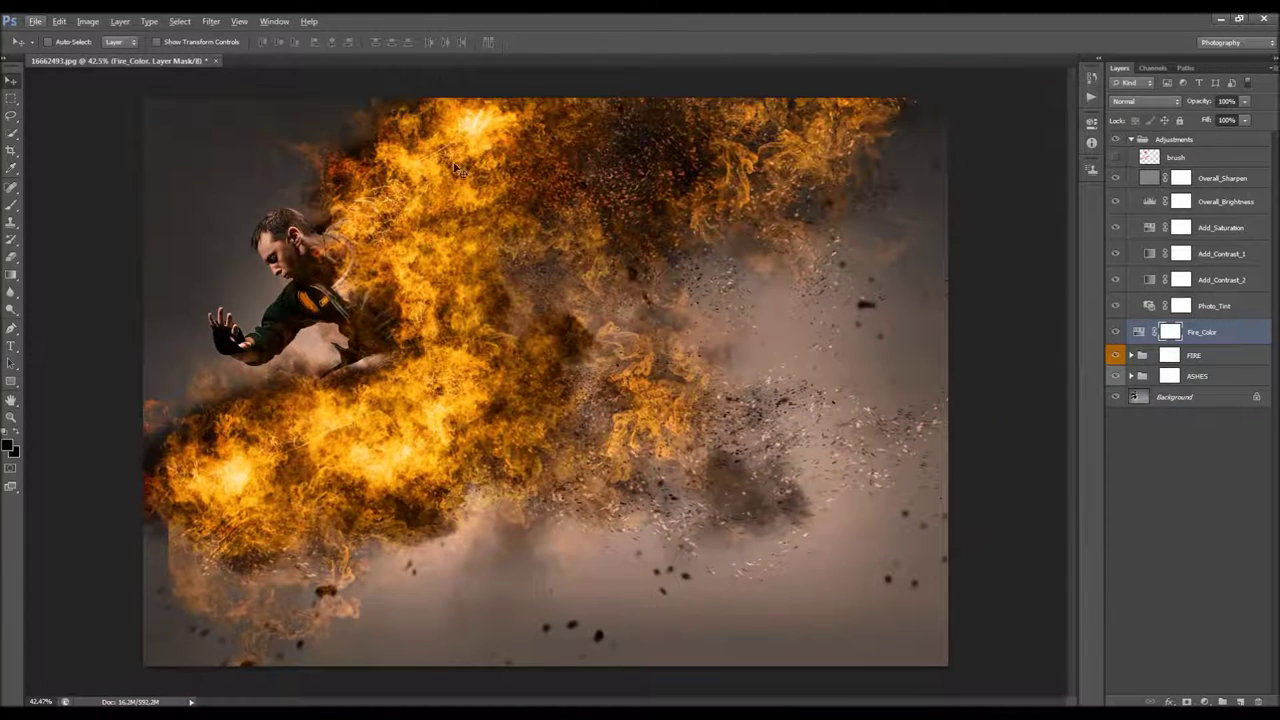
pyautogui.rightClick(1219, 342)
pyautogui.click(1141, 402)
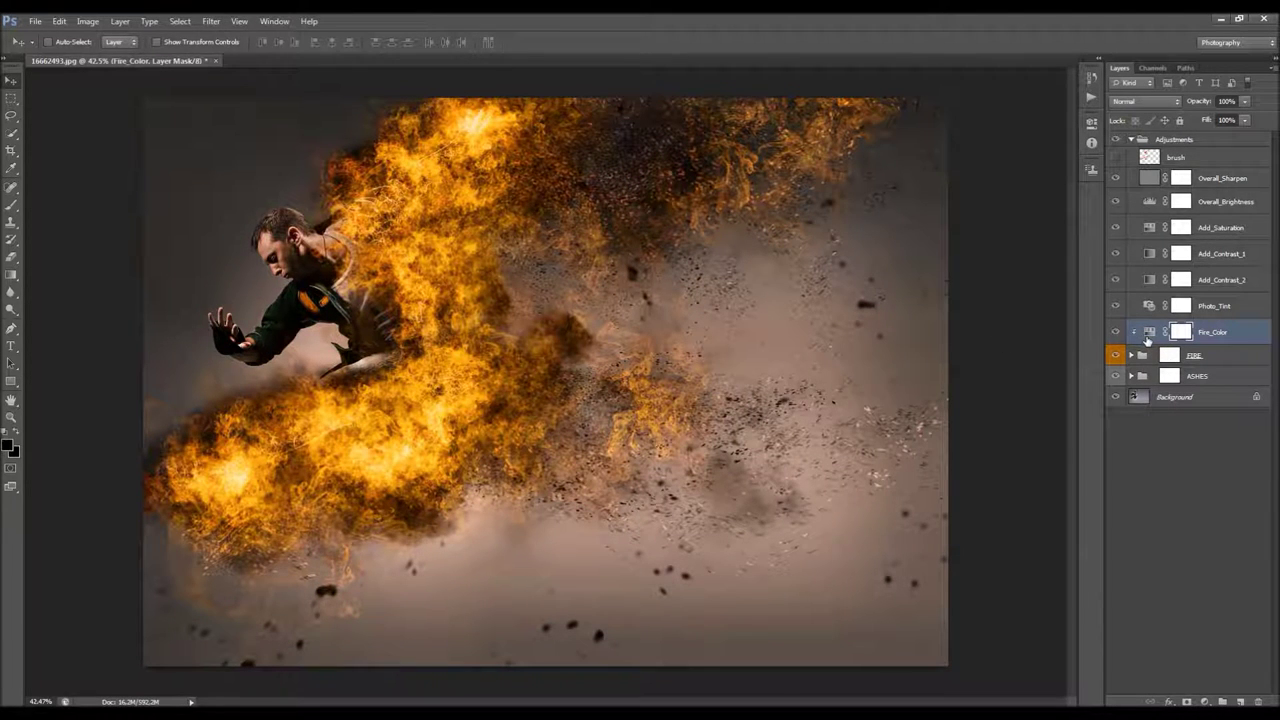
# Shift the hue of the clipped Fire_Color adjustment through its range up to +180 to preview other flame colours
pyautogui.doubleClick(1149, 333)
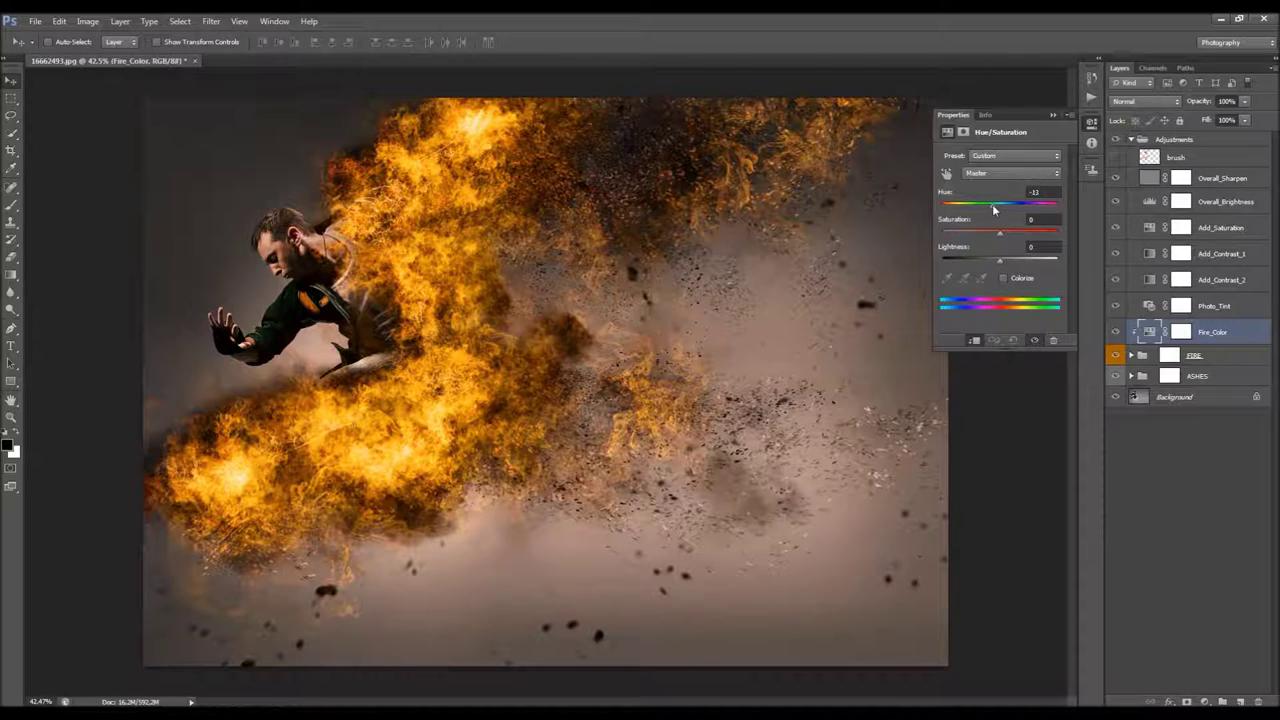
pyautogui.moveTo(988, 209); pyautogui.dragTo(1058, 241)
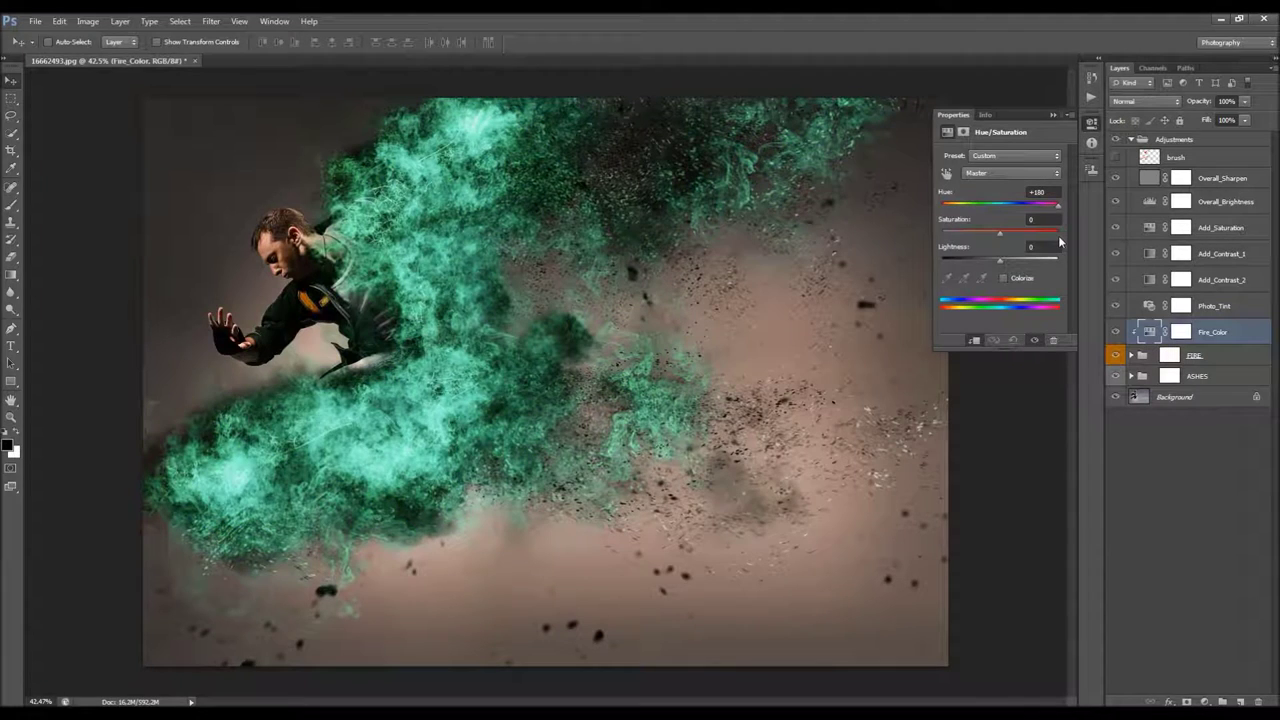
pyautogui.click(1050, 191)
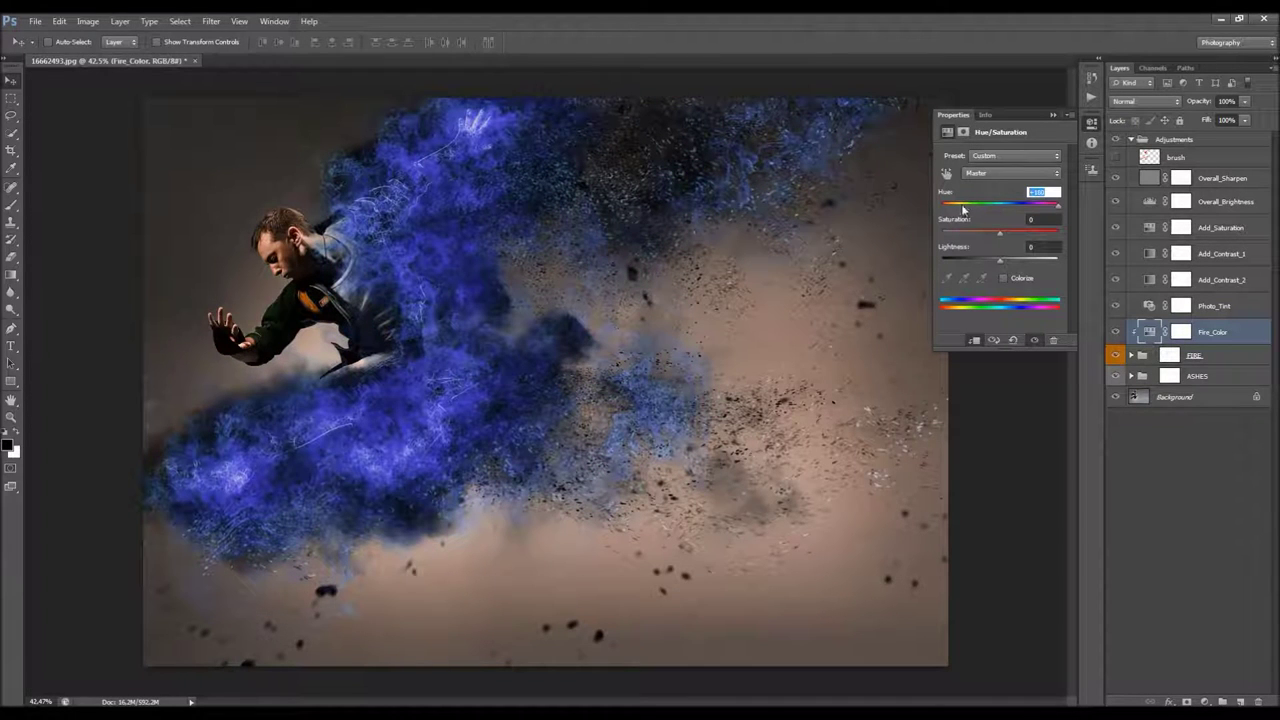
# Reset the Fire_Color hue to 0, close its settings and release its clipping mask
pyautogui.doubleClick(1054, 191)
pyautogui.write('0')
pyautogui.click(1051, 118)
pyautogui.rightClick(1227, 336)
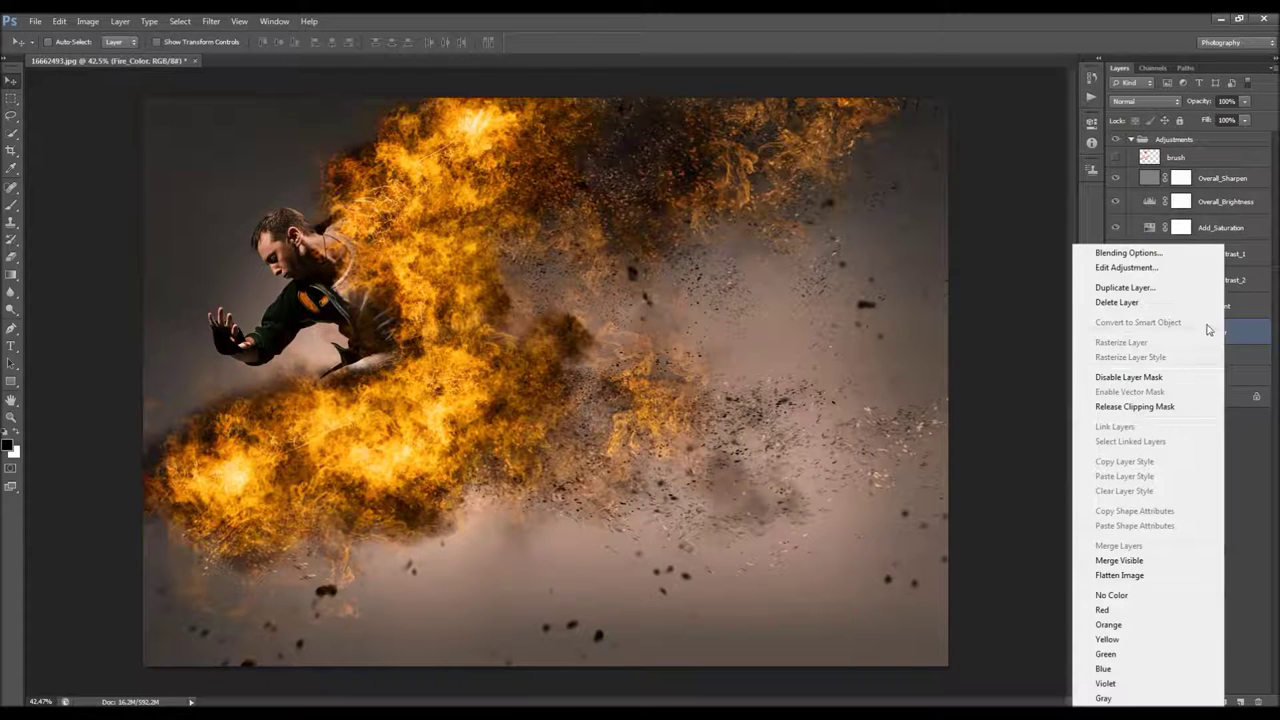
pyautogui.click(1145, 411)
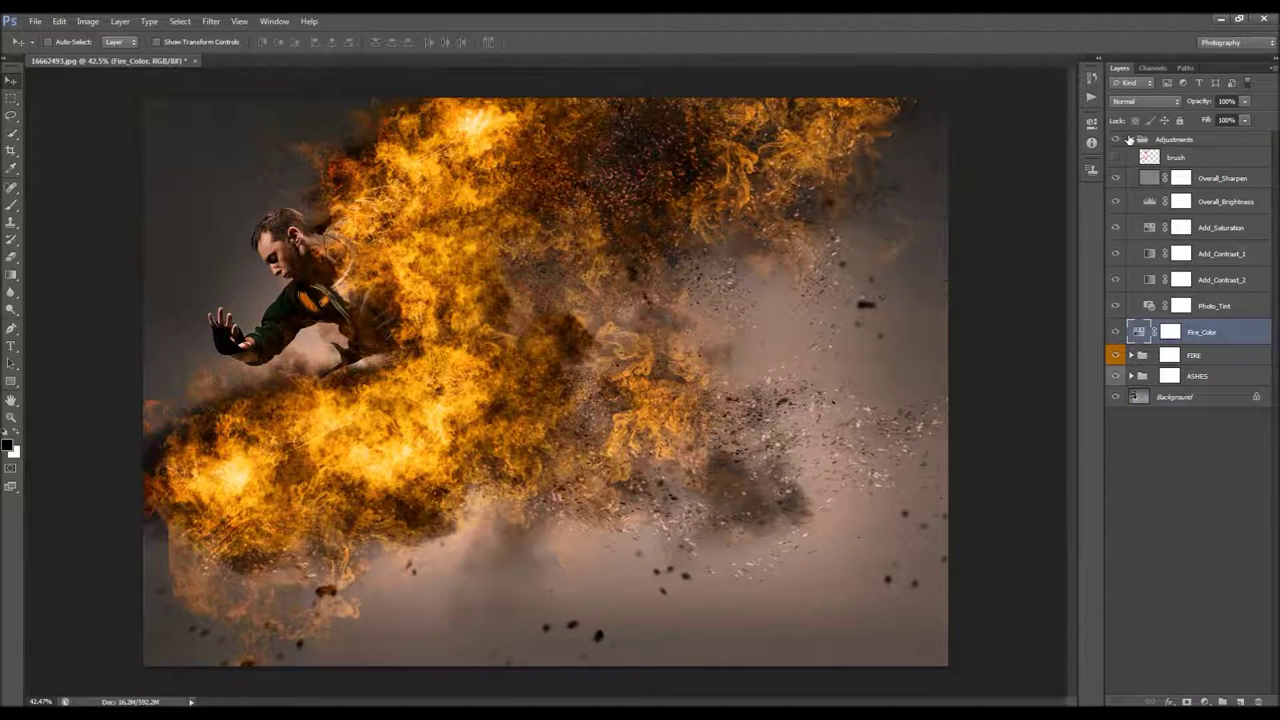
# Collapse the Adjustments group and compare the image with the FIRE and ASHES groups each hidden and shown
pyautogui.click(1130, 139)
pyautogui.click(1149, 188)
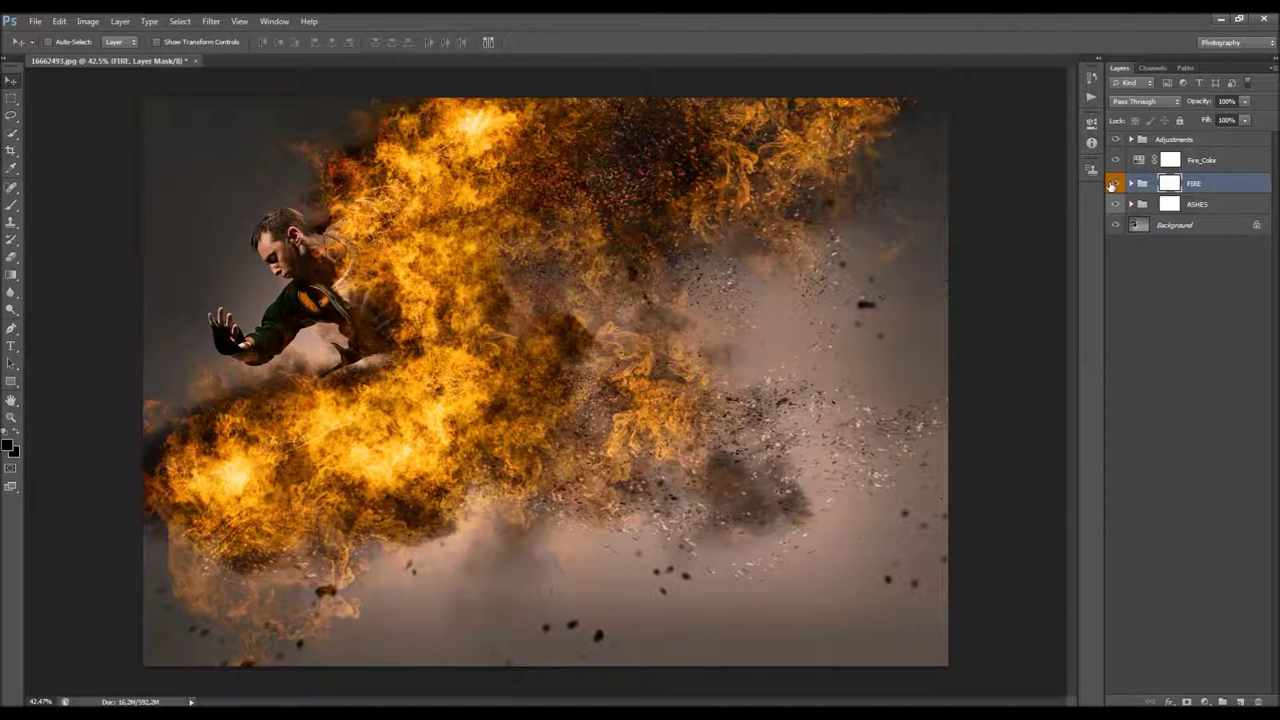
pyautogui.click(1114, 183)
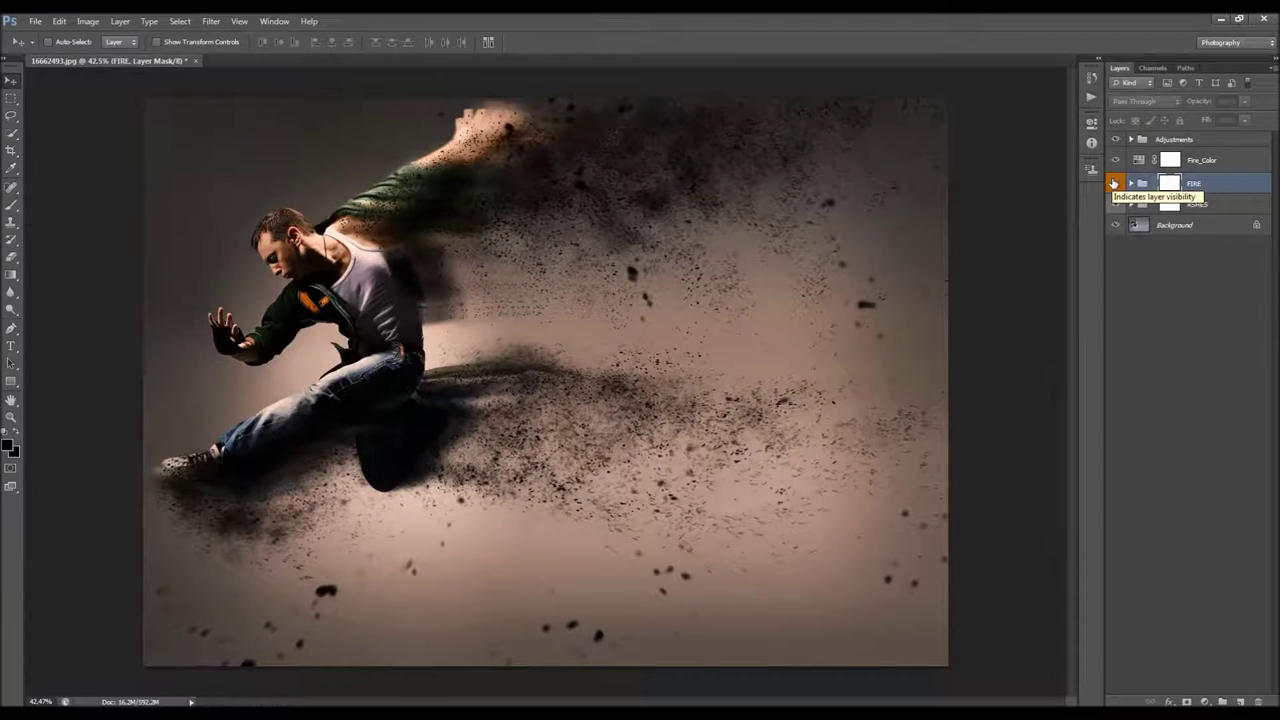
pyautogui.click(1116, 203)
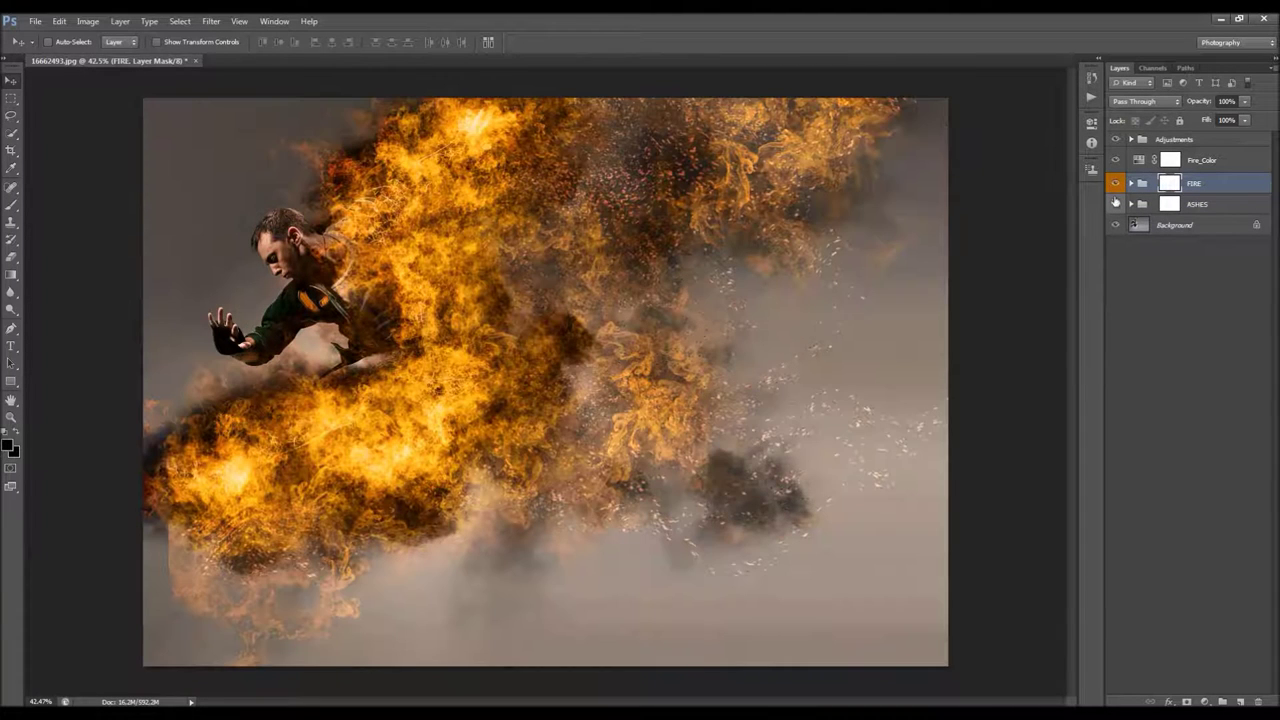
pyautogui.click(1116, 203)
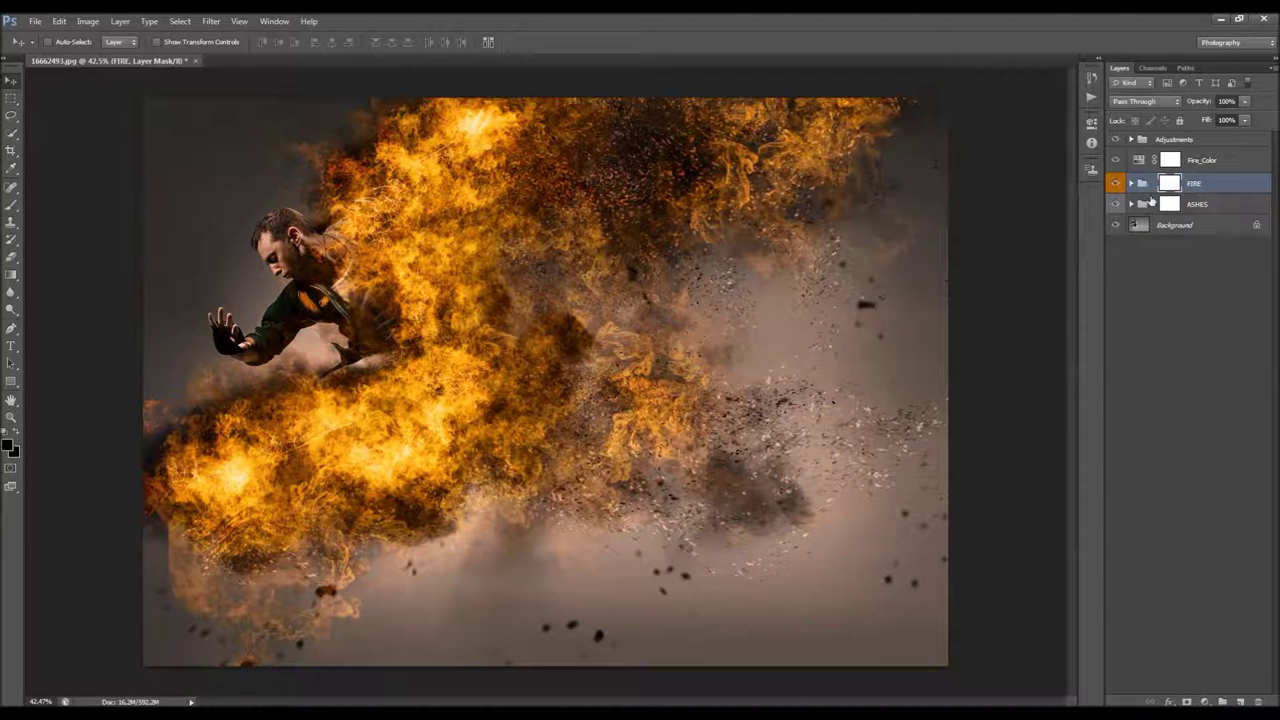
# View the contents of the ASHES group, collapse it and expand the FIRE group
pyautogui.click(1131, 204)
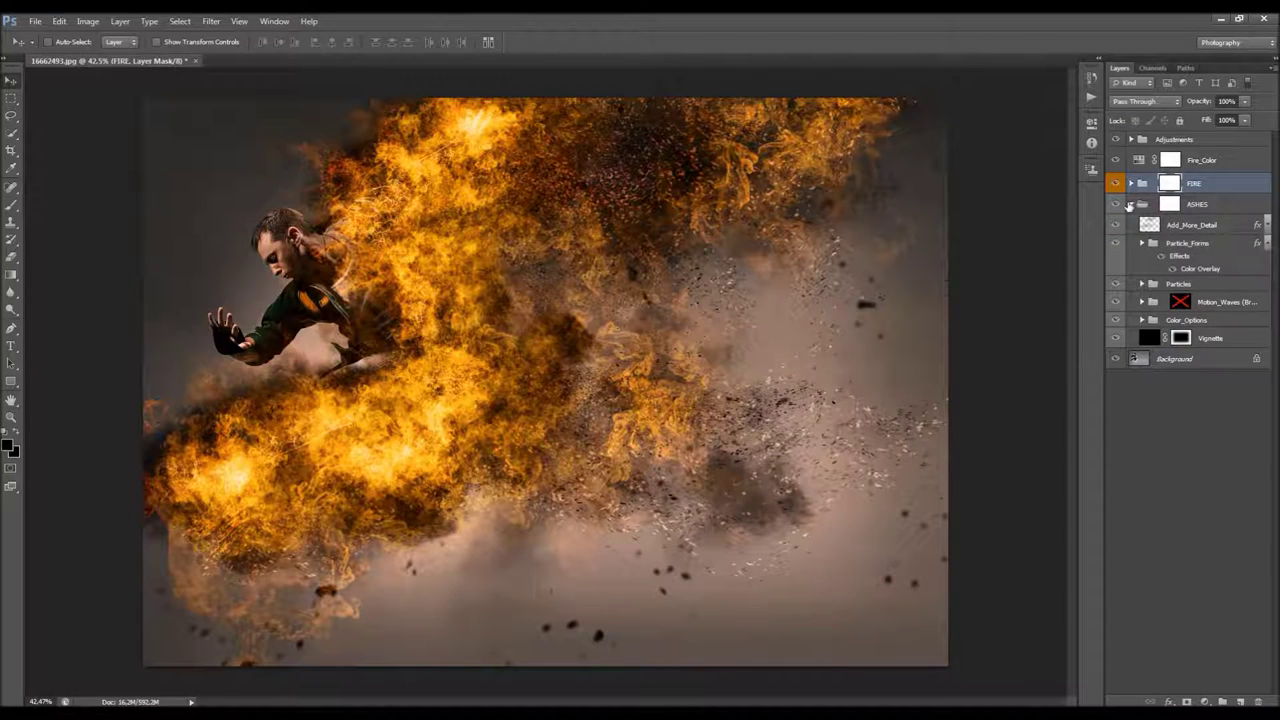
pyautogui.click(1130, 204)
pyautogui.click(1131, 184)
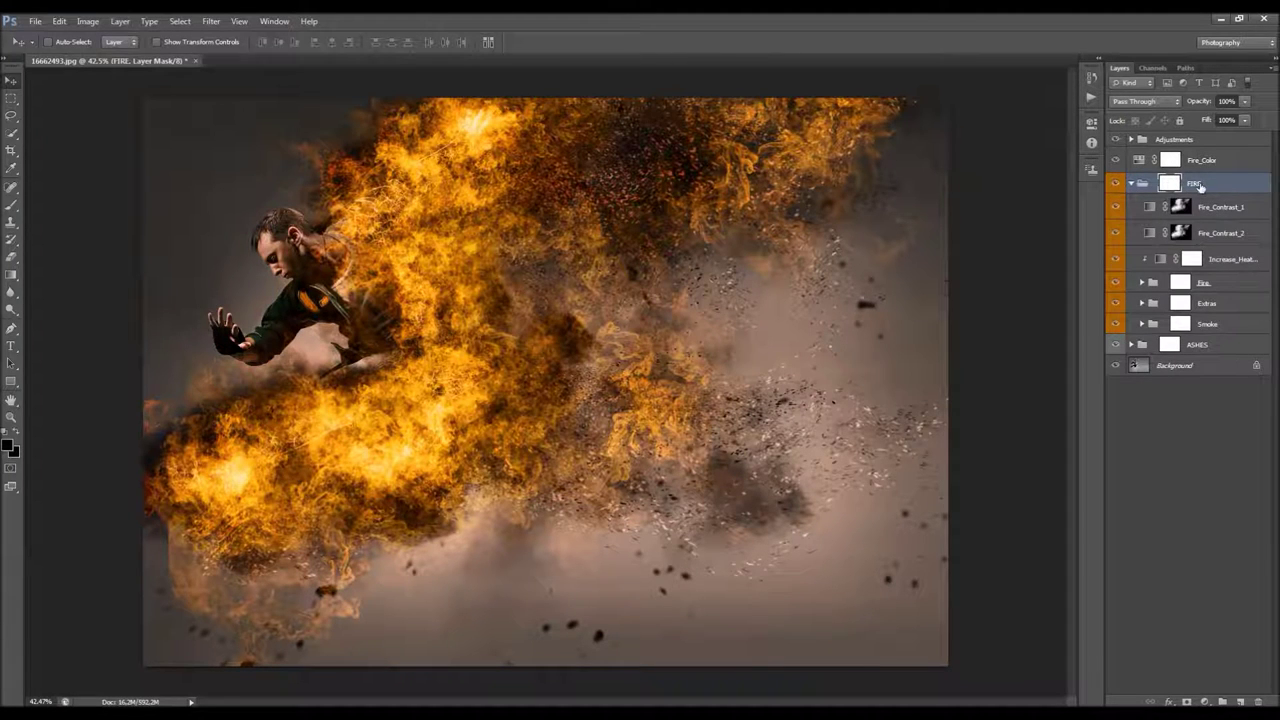
pyautogui.hotkey('shift', 'alt', 'y')
# Inspect the Fire_Contrast_1 and Fire_Contrast_2 layers and compare the image with Fire_Contrast_1 hidden and shown
pyautogui.click(1221, 206)
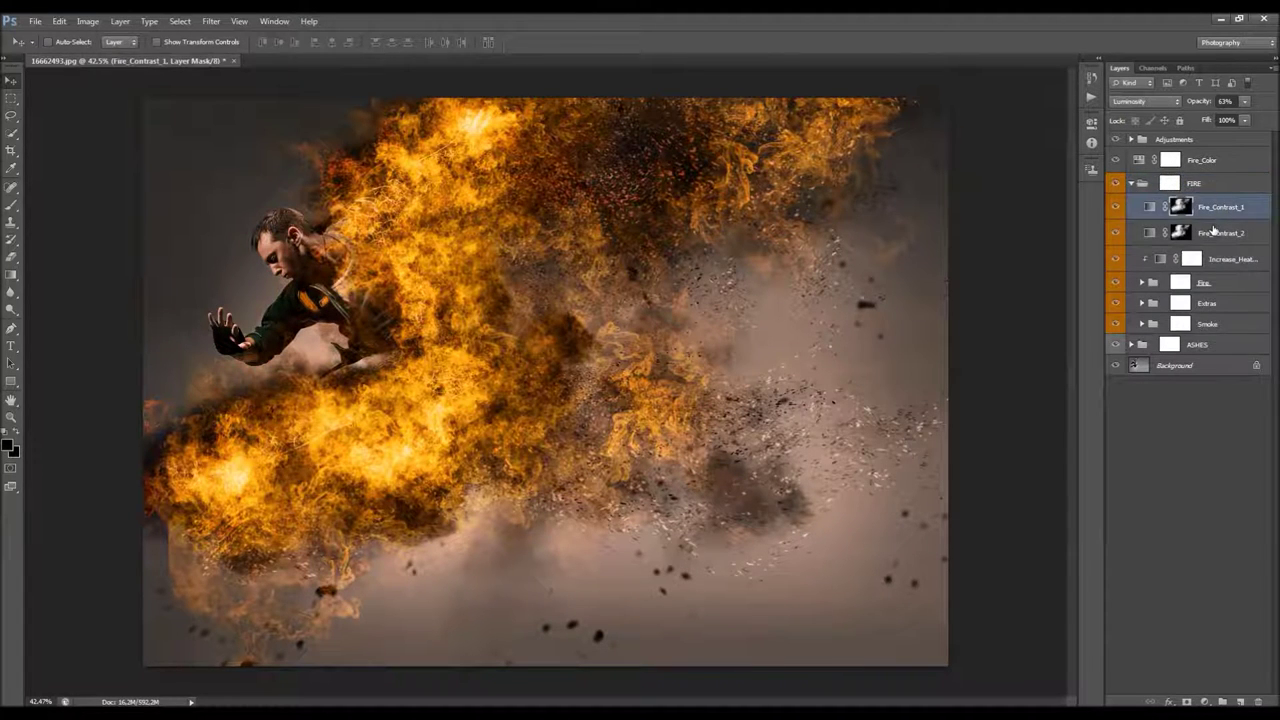
pyautogui.click(1218, 233)
pyautogui.click(1218, 207)
pyautogui.click(1218, 233)
pyautogui.click(1218, 207)
pyautogui.click(1114, 207)
pyautogui.click(1114, 207)
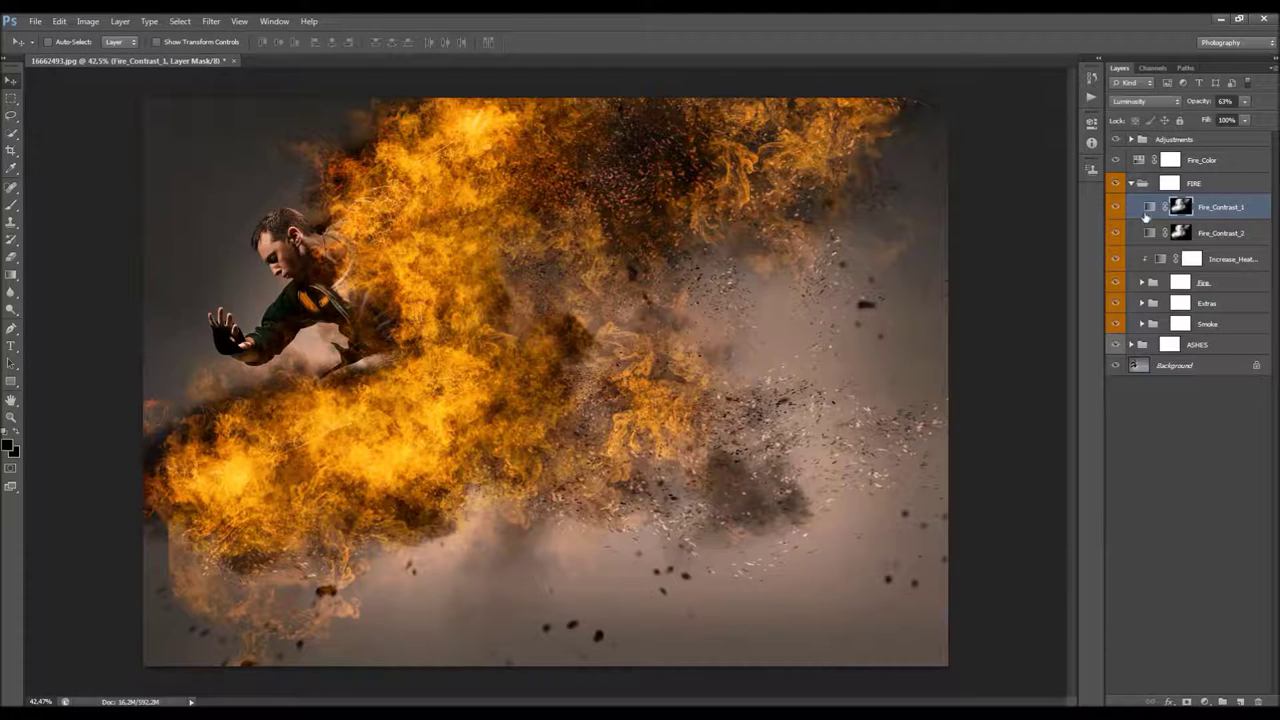
# Check the Fire_Contrast_2 layer and set the opacity of the Fire_Contrast_1 layer to 76%
pyautogui.click(1218, 232)
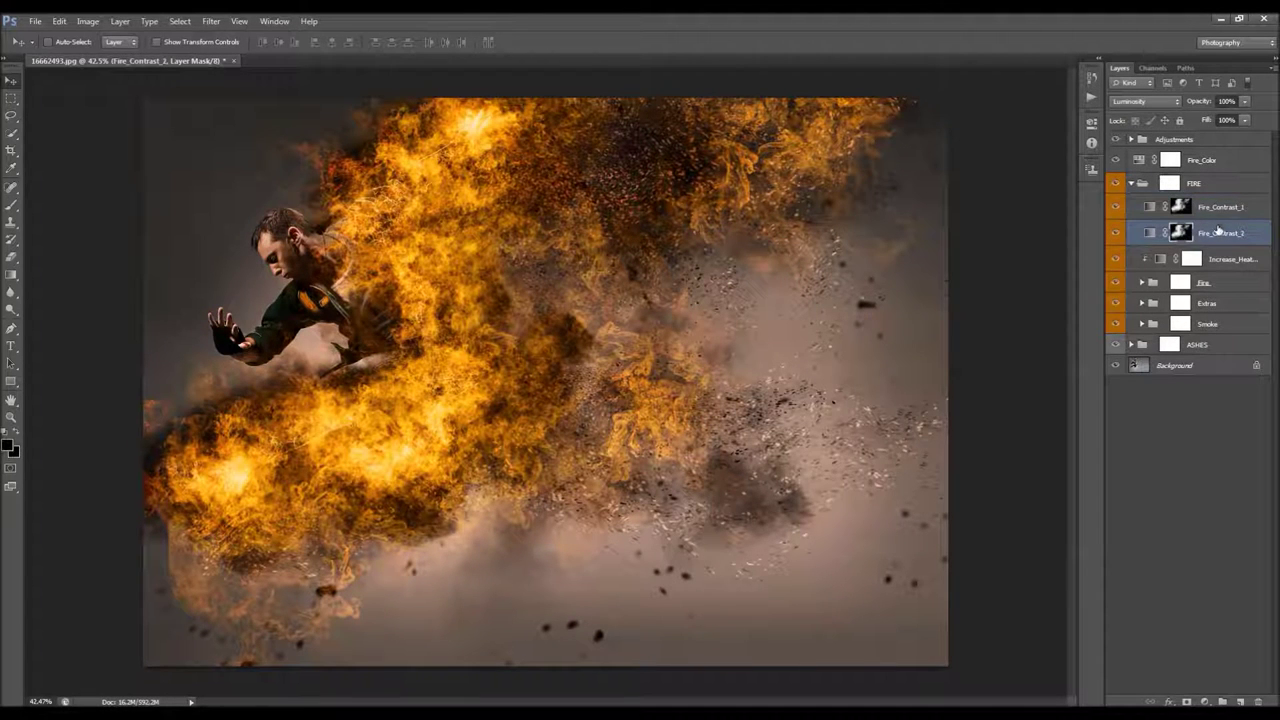
pyautogui.click(1226, 101)
pyautogui.click(1220, 206)
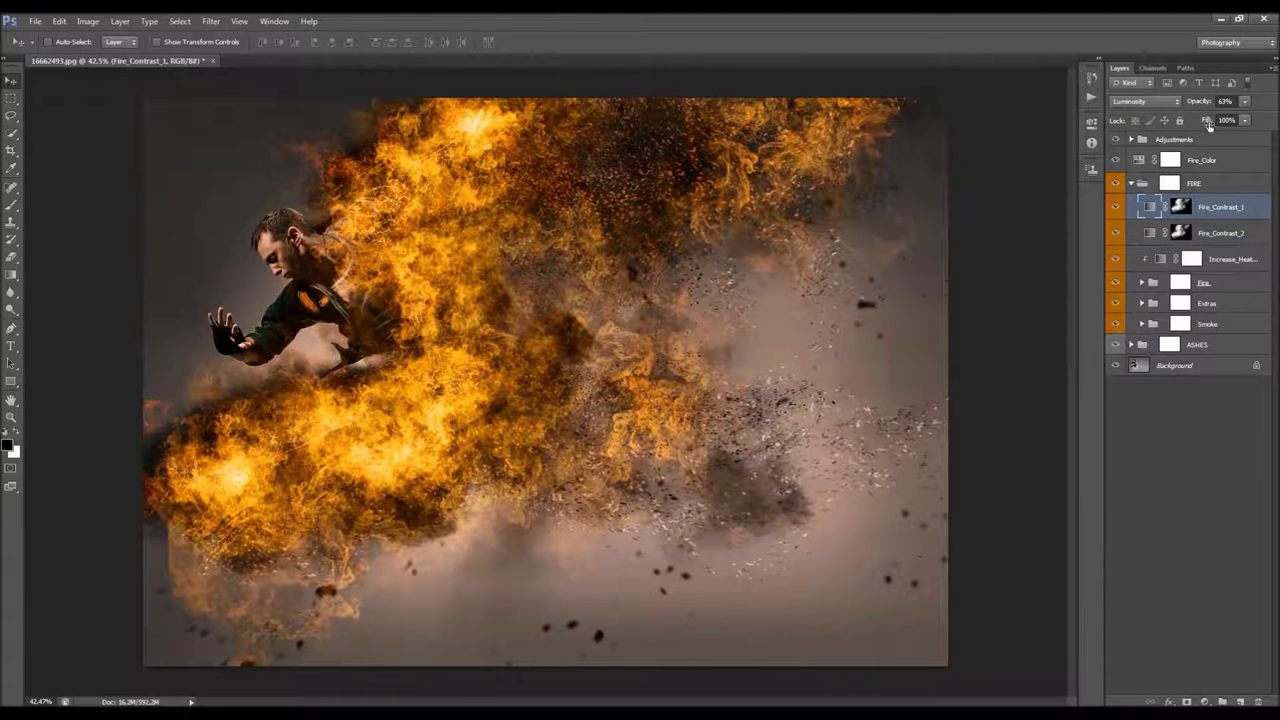
pyautogui.click(1199, 103)
pyautogui.write('76')
pyautogui.press('Return')
# Set the Increase_Heat_Level layer's opacity to 37% and compare the image with that layer hidden and shown
pyautogui.click(1192, 259)
pyautogui.moveTo(1100, 266); pyautogui.dragTo(1074, 266)
pyautogui.moveTo(1164, 104); pyautogui.dragTo(1172, 105)
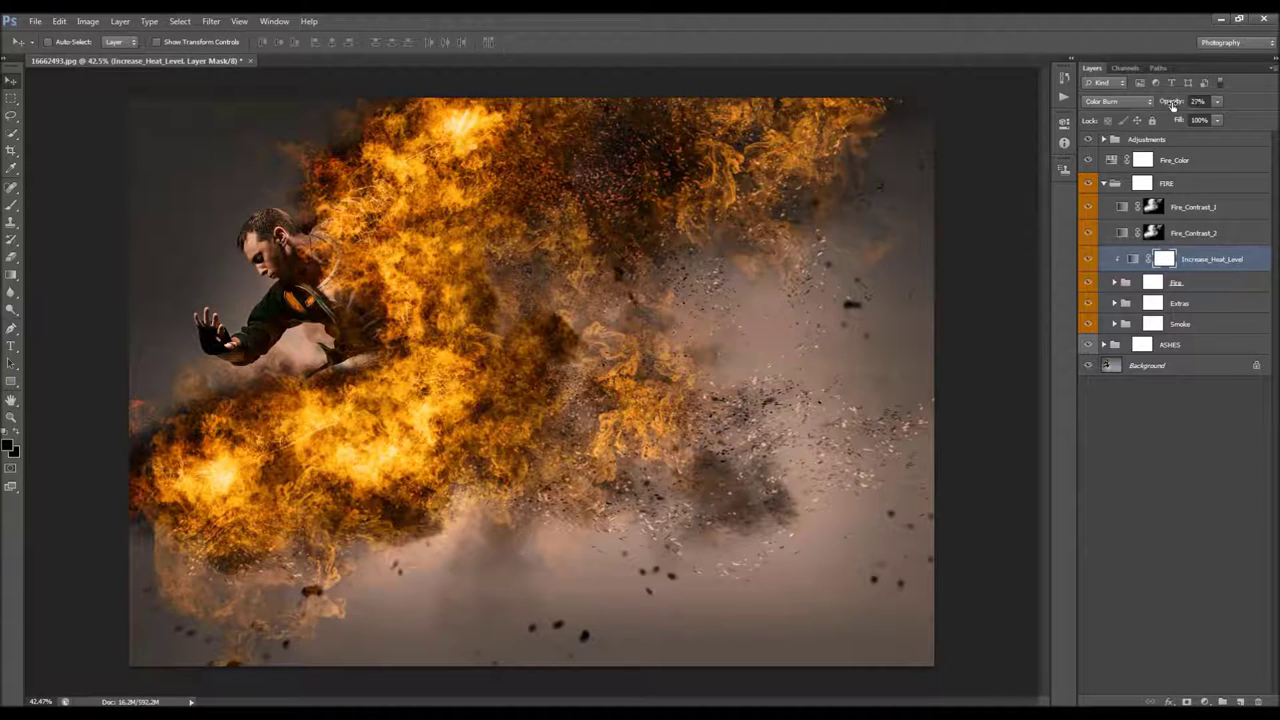
pyautogui.moveTo(1171, 106); pyautogui.dragTo(1160, 107)
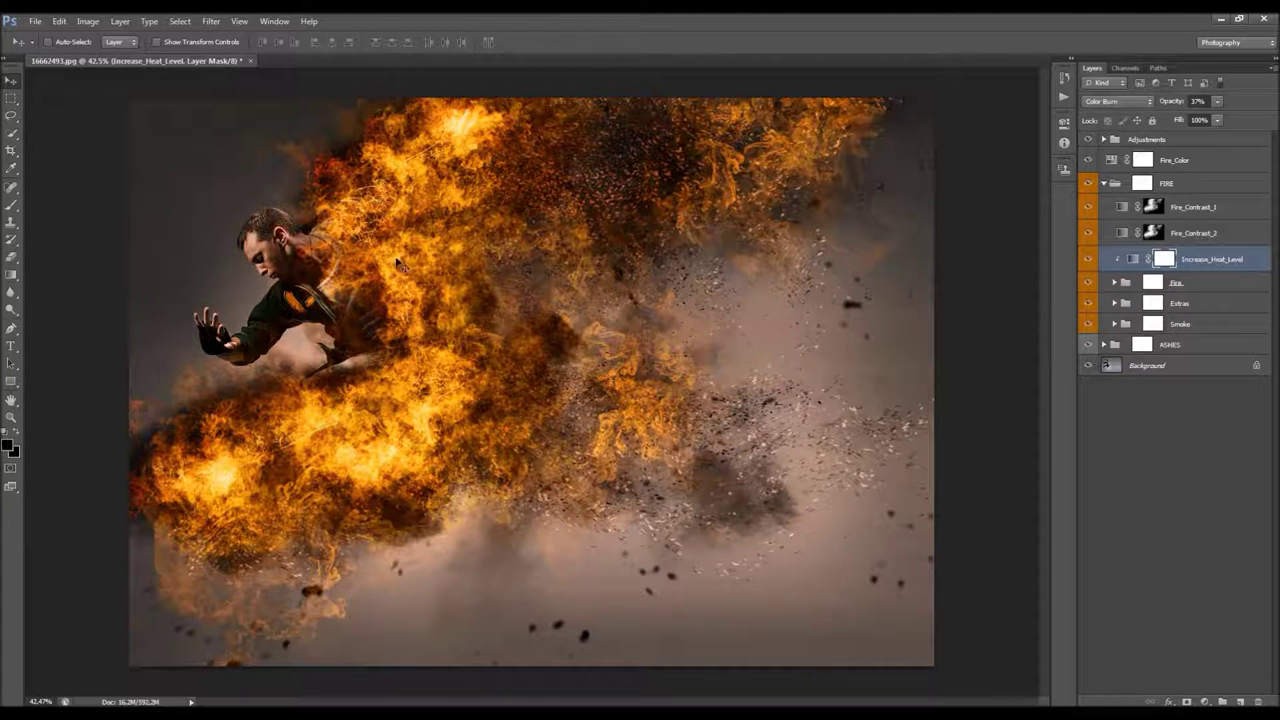
pyautogui.moveTo(1160, 102)
pyautogui.mouseDown()
pyautogui.moveTo(1172, 105)
pyautogui.moveTo(1157, 107)
pyautogui.mouseUp()
pyautogui.click(1088, 259)
pyautogui.click(1088, 259)
# Expand the Fire subgroup and go through its fire layers from F_8 up to F_1
pyautogui.click(1115, 283)
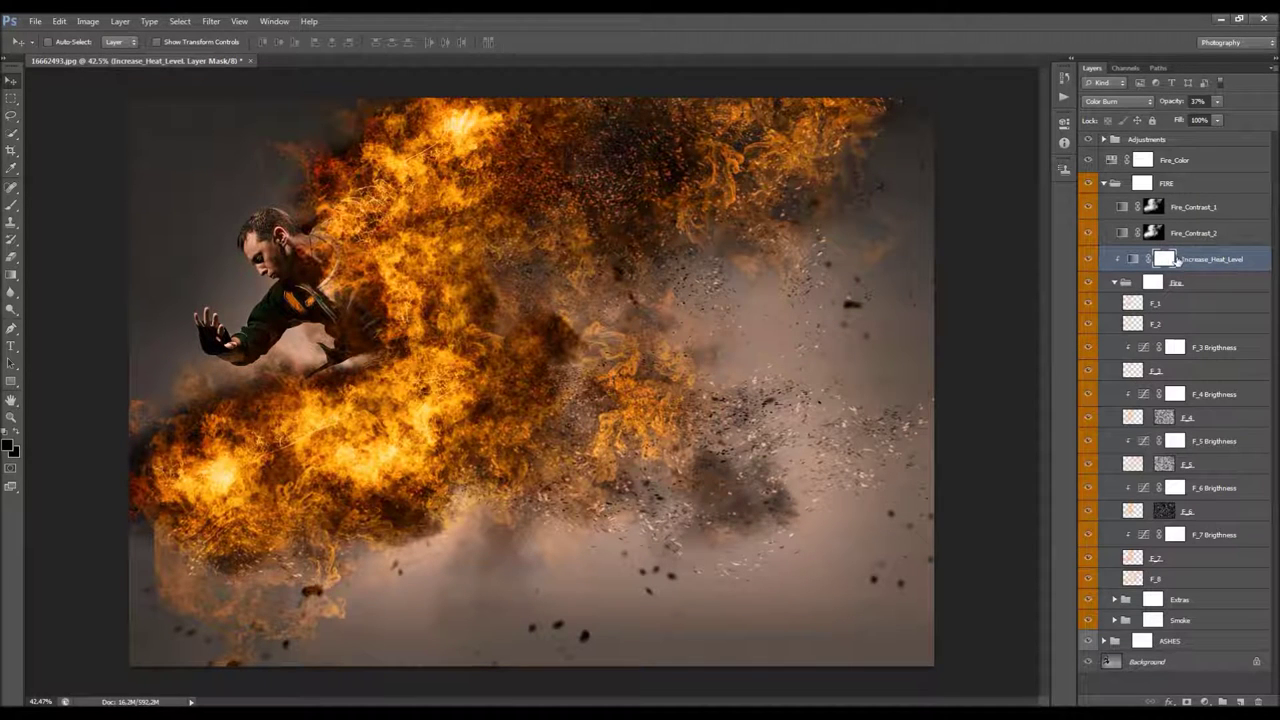
pyautogui.click(1165, 578)
pyautogui.click(1172, 557)
pyautogui.click(1190, 510)
pyautogui.click(1195, 464)
pyautogui.click(1195, 417)
pyautogui.click(1195, 370)
pyautogui.click(1190, 323)
pyautogui.click(1190, 303)
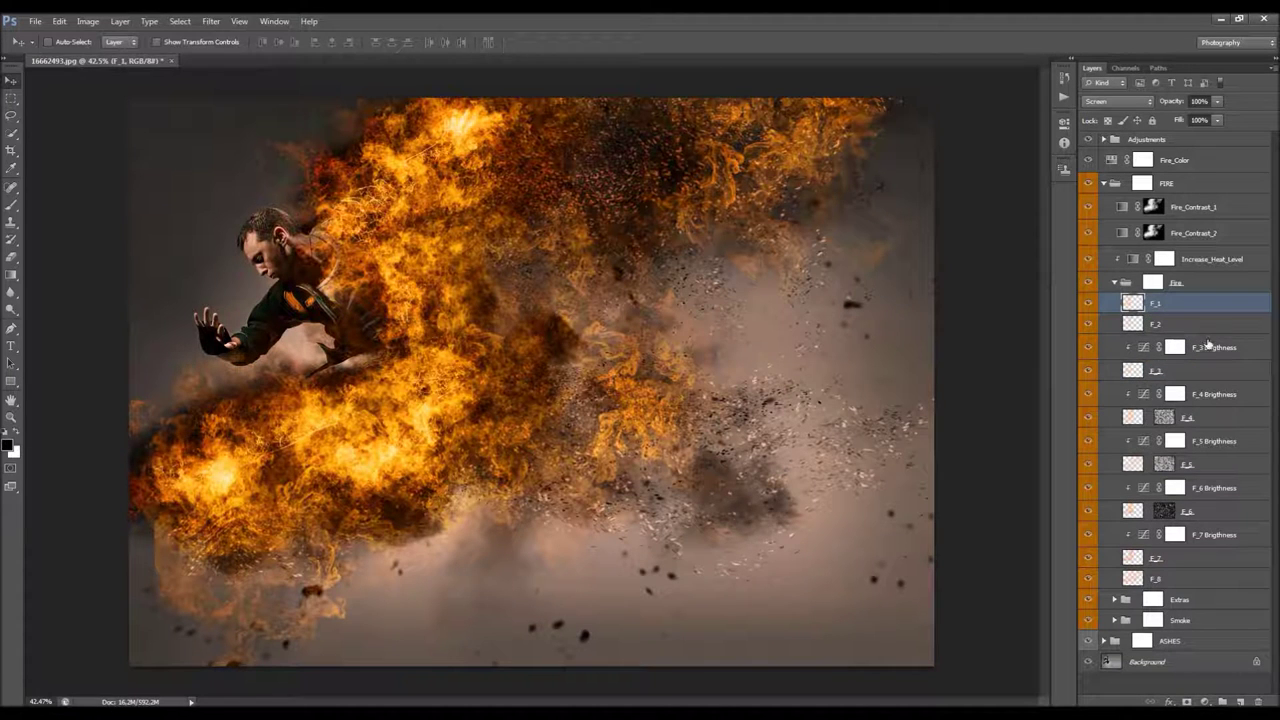
# Darken the F_3 Brigthness curve by moving its midpoint to input 164, output 128, and close its settings
pyautogui.click(1200, 347)
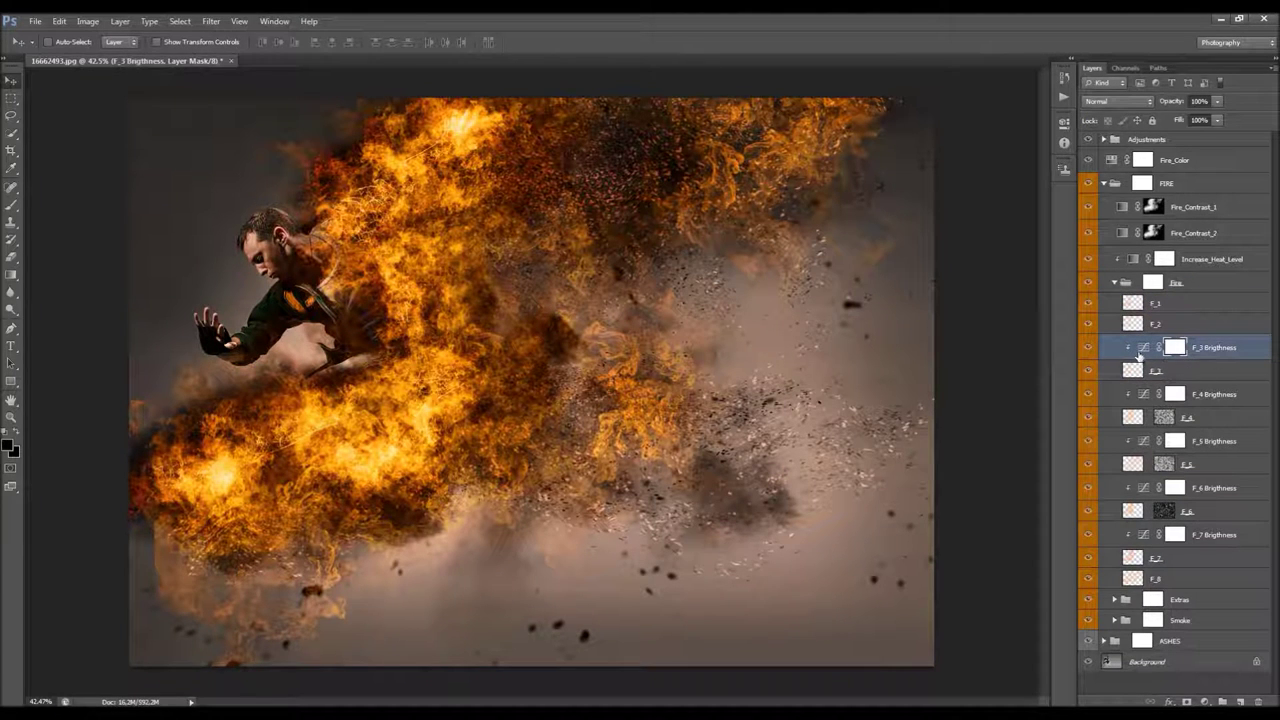
pyautogui.doubleClick(1145, 350)
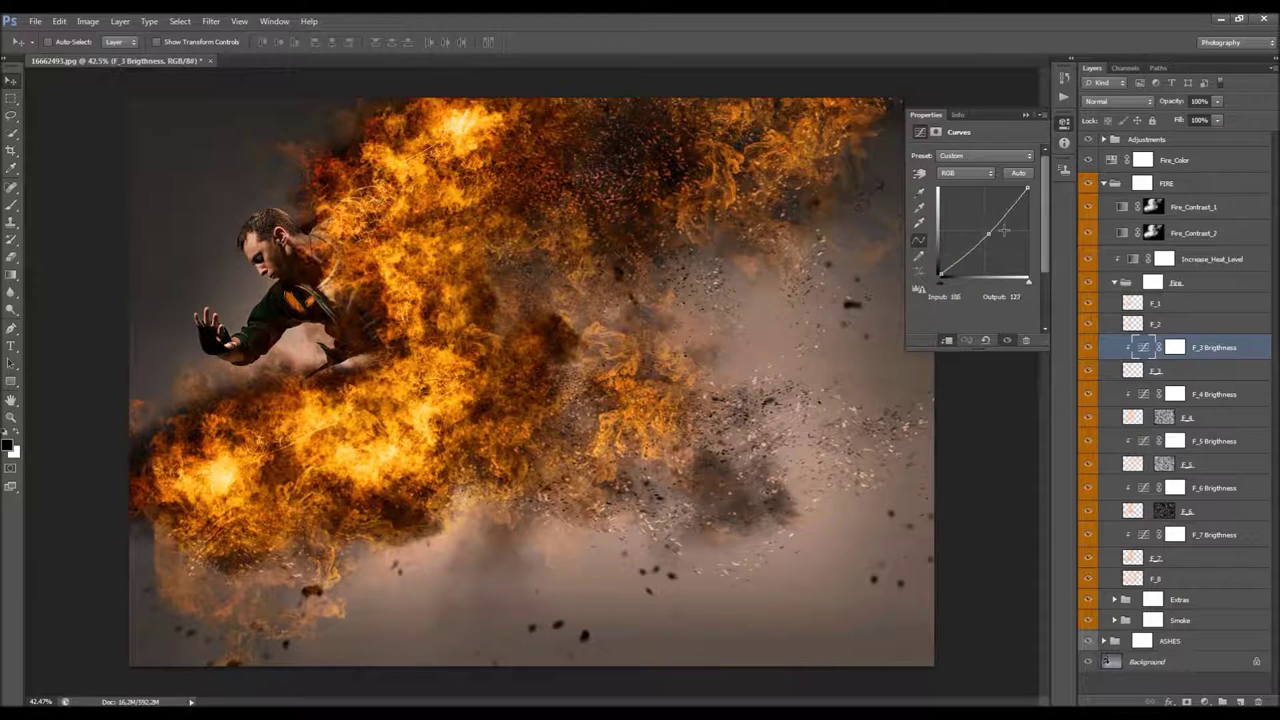
pyautogui.moveTo(986, 237); pyautogui.dragTo(997, 232)
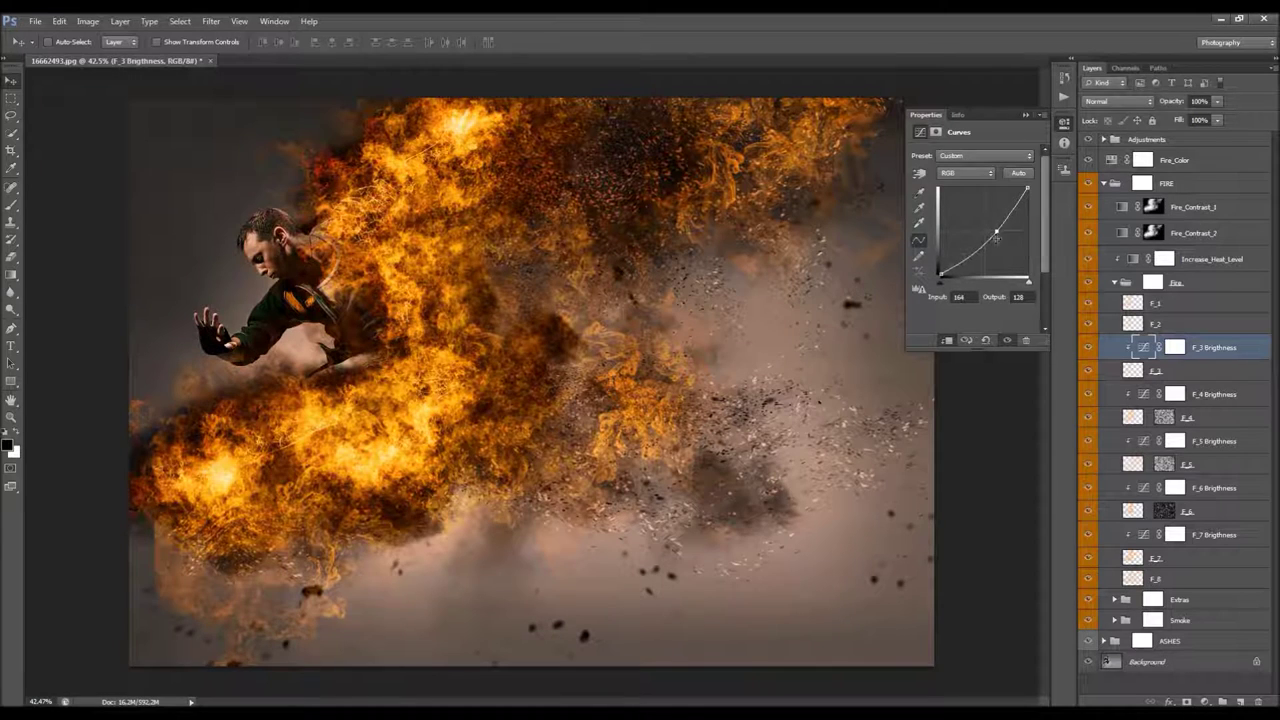
pyautogui.press('Up')
pyautogui.press('Up')
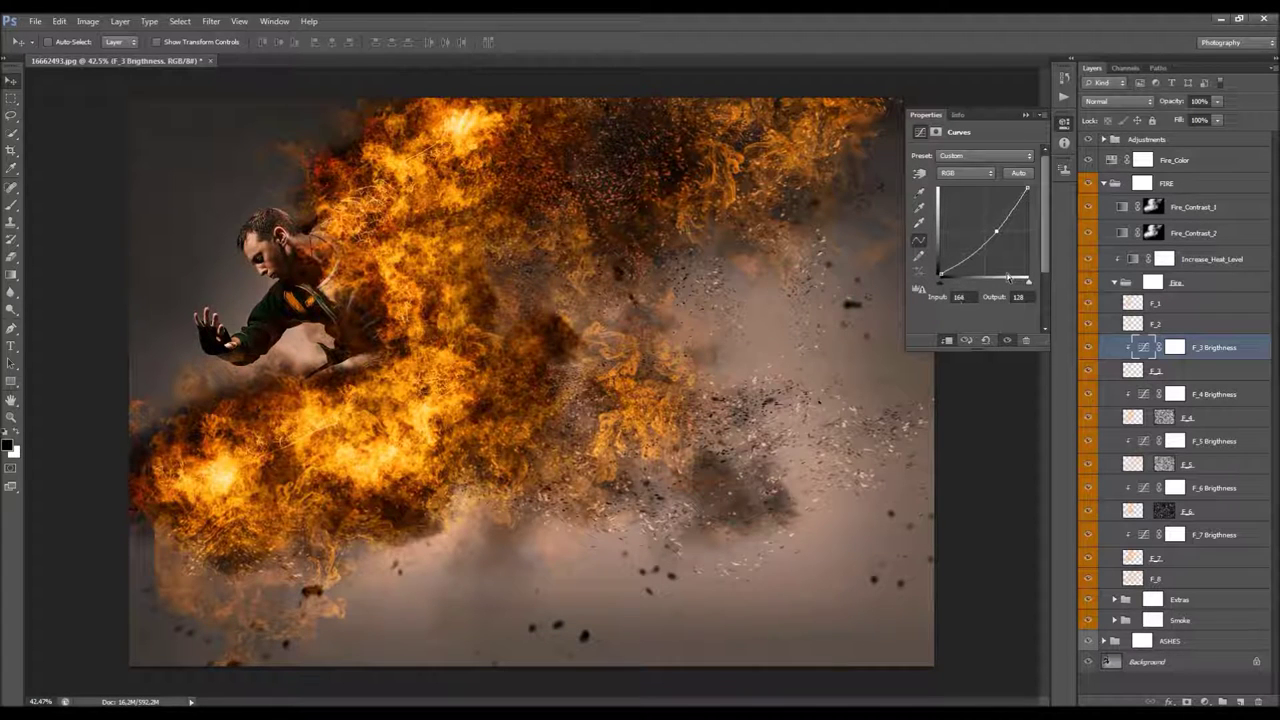
pyautogui.click(1025, 116)
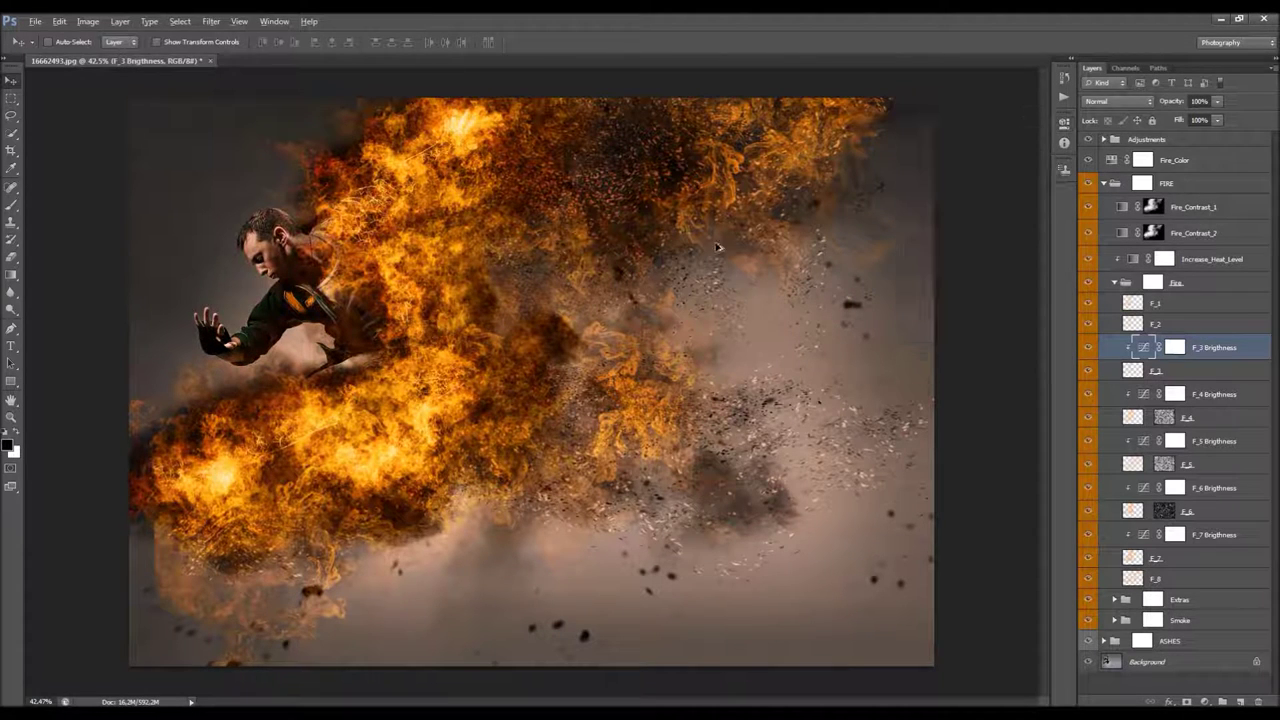
pyautogui.keyDown('ctrl'); pyautogui.click(660, 246); pyautogui.keyUp('ctrl')
pyautogui.keyDown('ctrl'); pyautogui.click(604, 240); pyautogui.keyUp('ctrl')
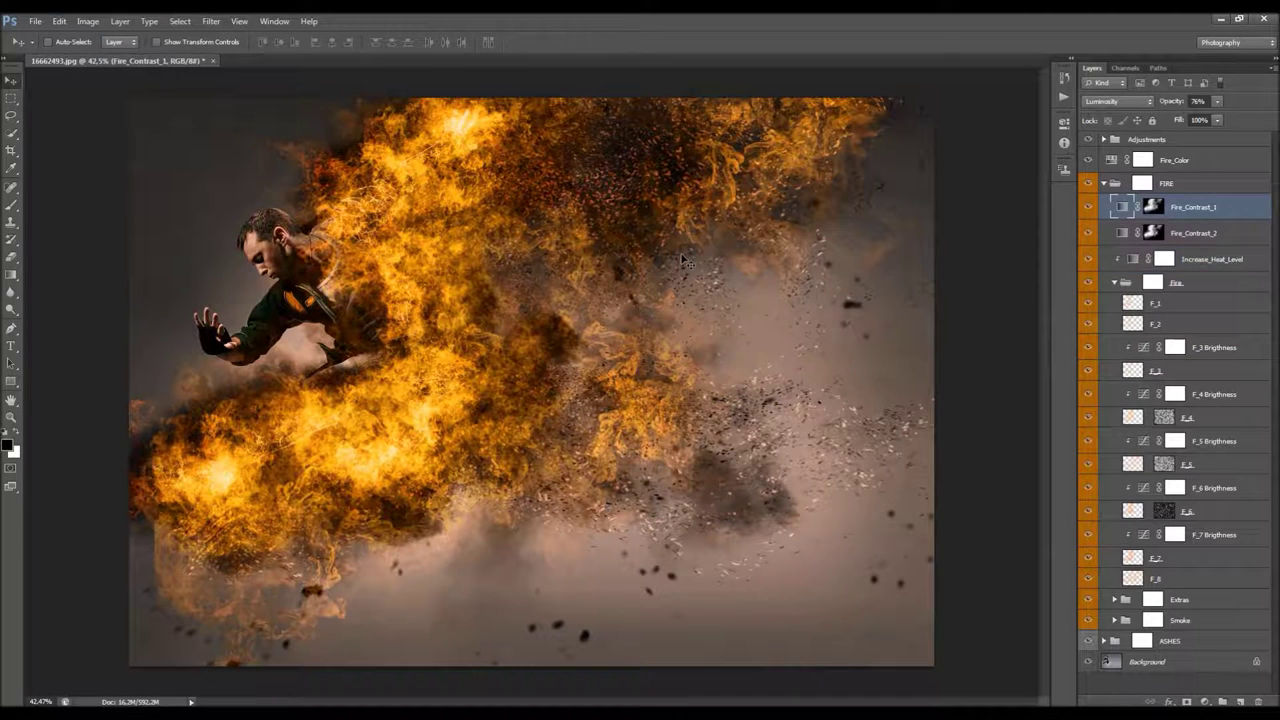
pyautogui.keyDown('ctrl'); pyautogui.click(683, 261); pyautogui.keyUp('ctrl')
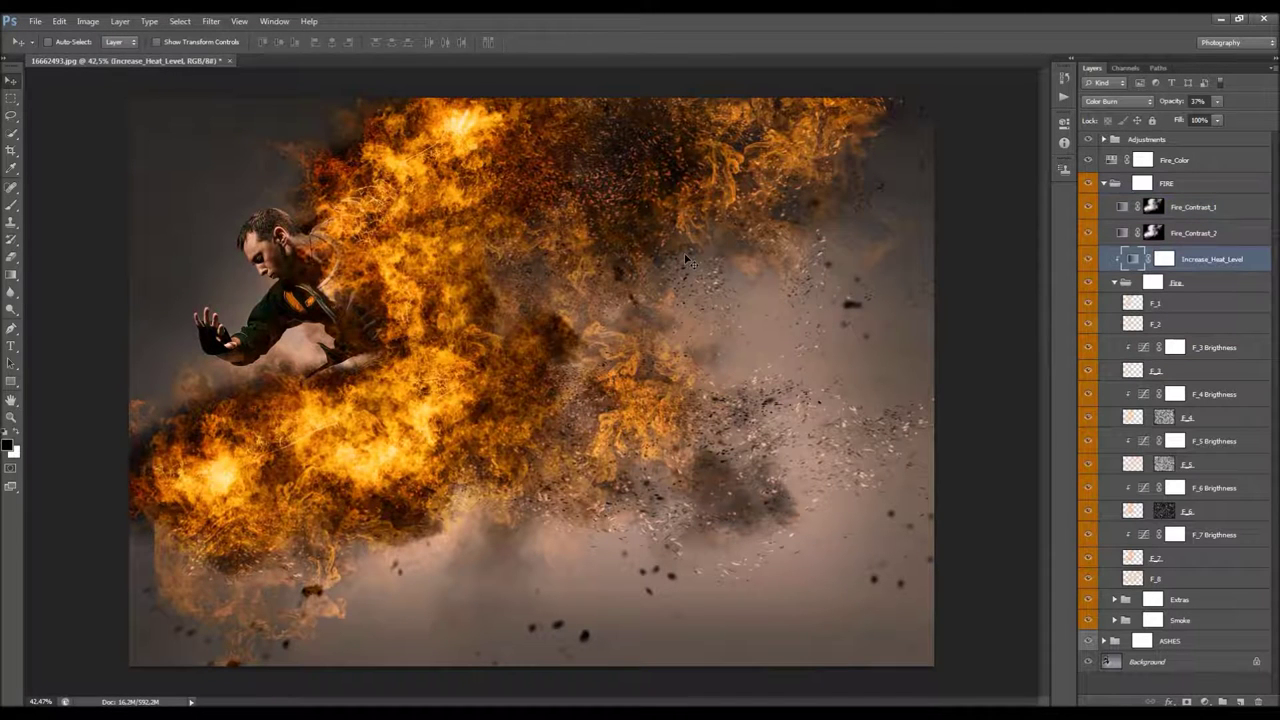
# Duplicate the F_3 Brigthness layer, move the copy directly above F_2 and clip it to that layer
pyautogui.click(1203, 352)
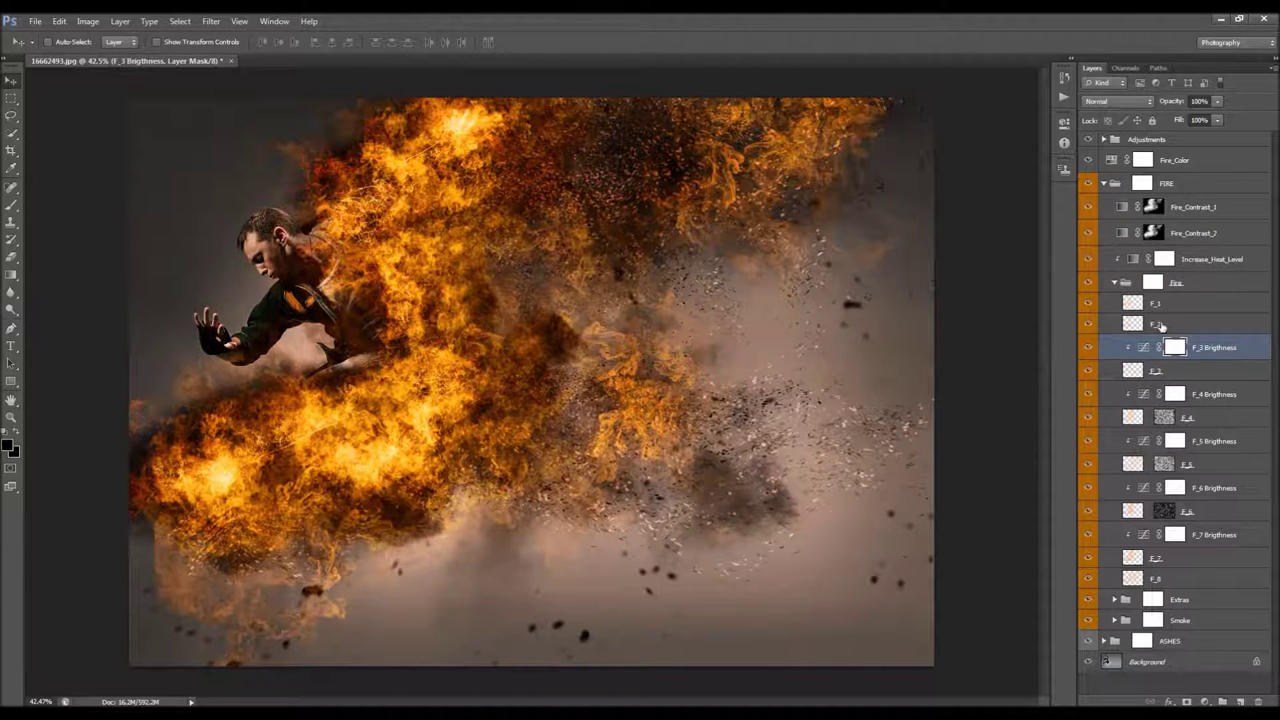
pyautogui.rightClick(1210, 347)
pyautogui.click(1108, 287)
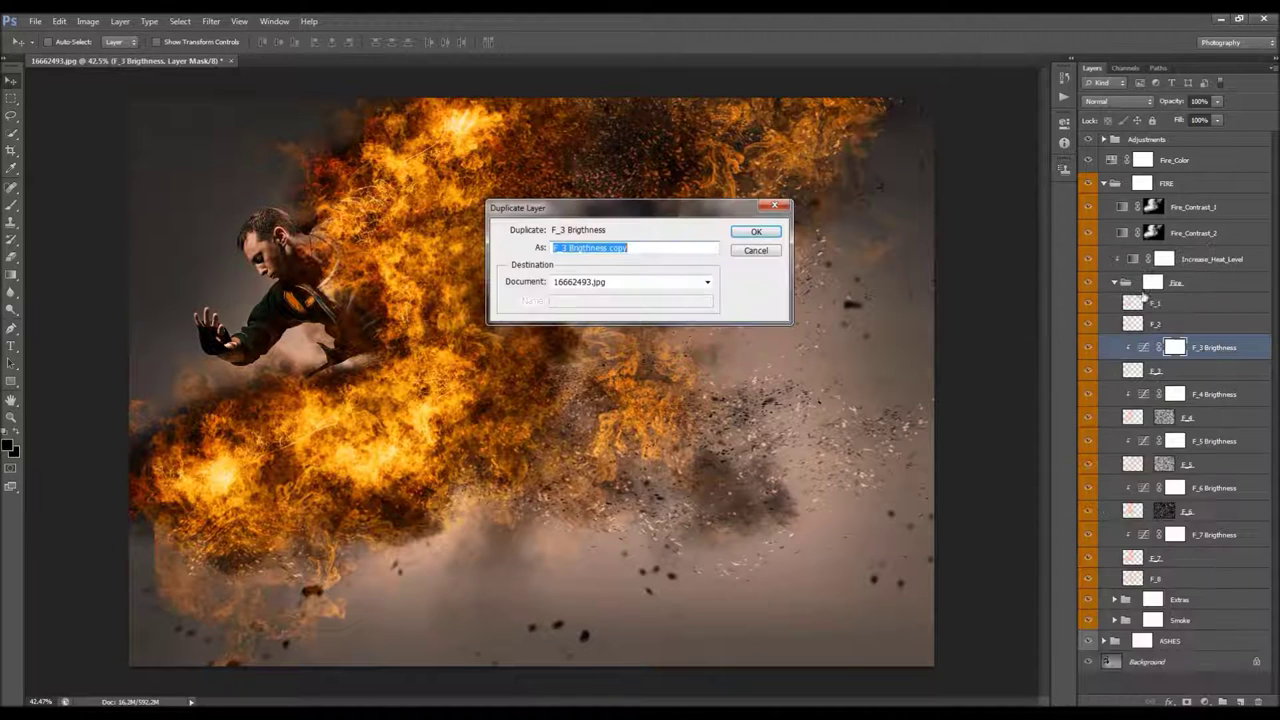
pyautogui.press('Return')
pyautogui.moveTo(1208, 350); pyautogui.dragTo(1198, 326)
pyautogui.rightClick(1200, 327)
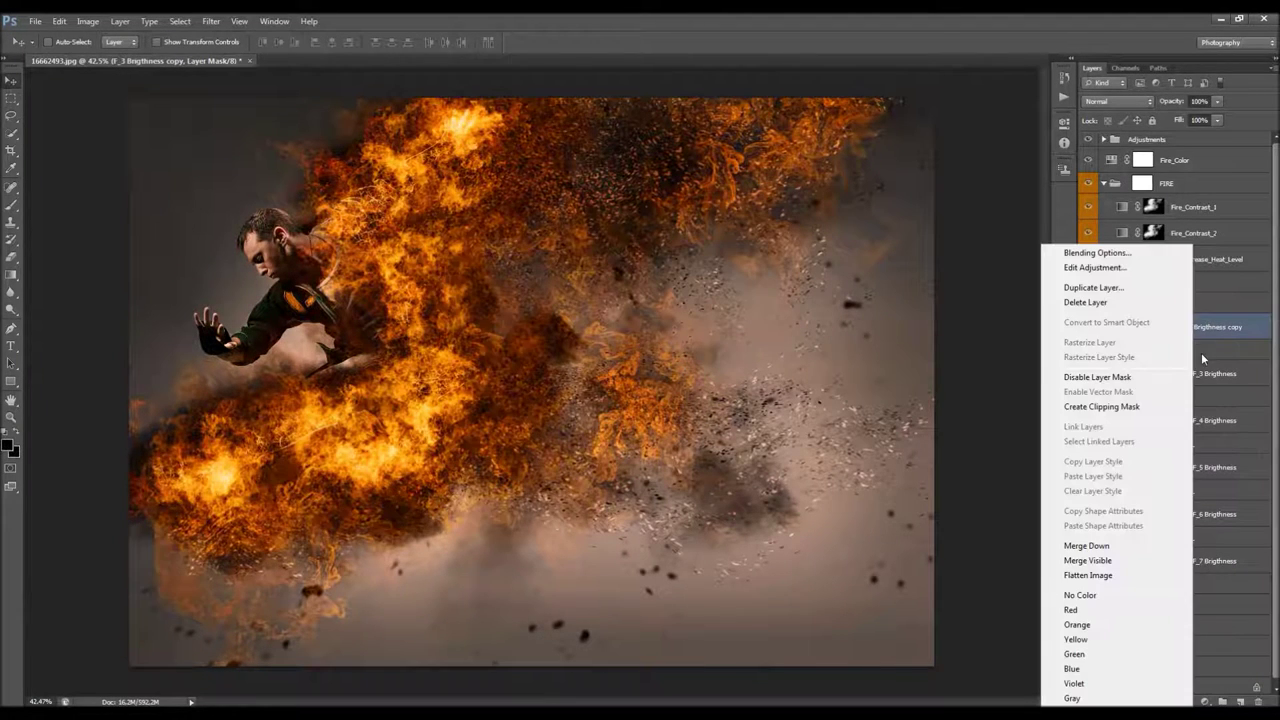
pyautogui.click(1130, 410)
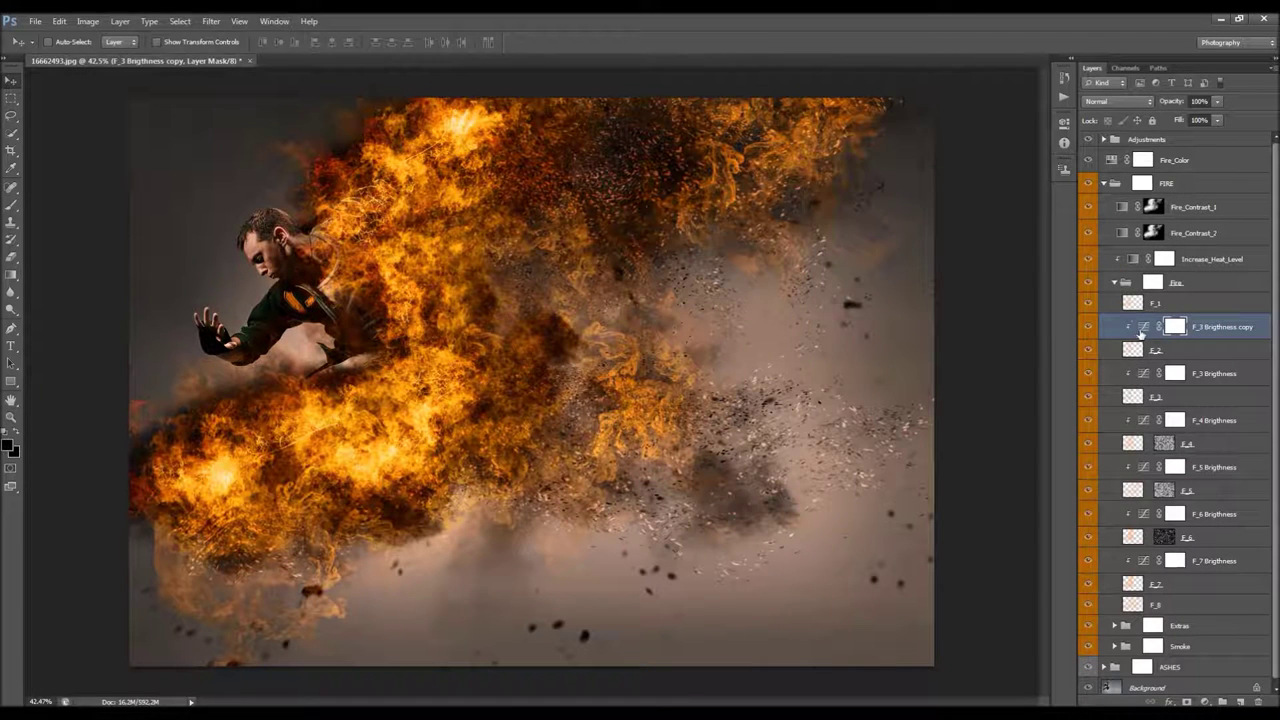
# Reshape the F_3 Brigthness copy's curve with a point at input 130, output 151, and close its settings
pyautogui.doubleClick(1143, 327)
pyautogui.moveTo(981, 233); pyautogui.dragTo(989, 236)
pyautogui.moveTo(986, 232); pyautogui.dragTo(985, 223)
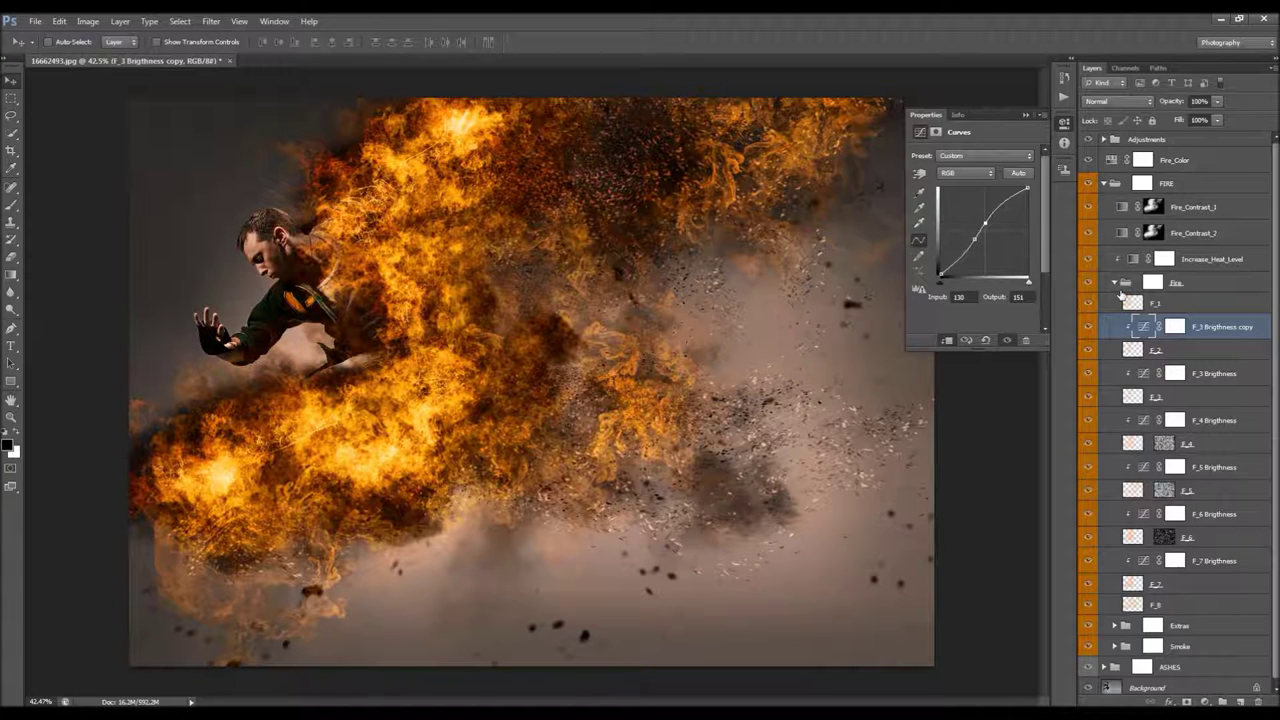
pyautogui.click(1025, 113)
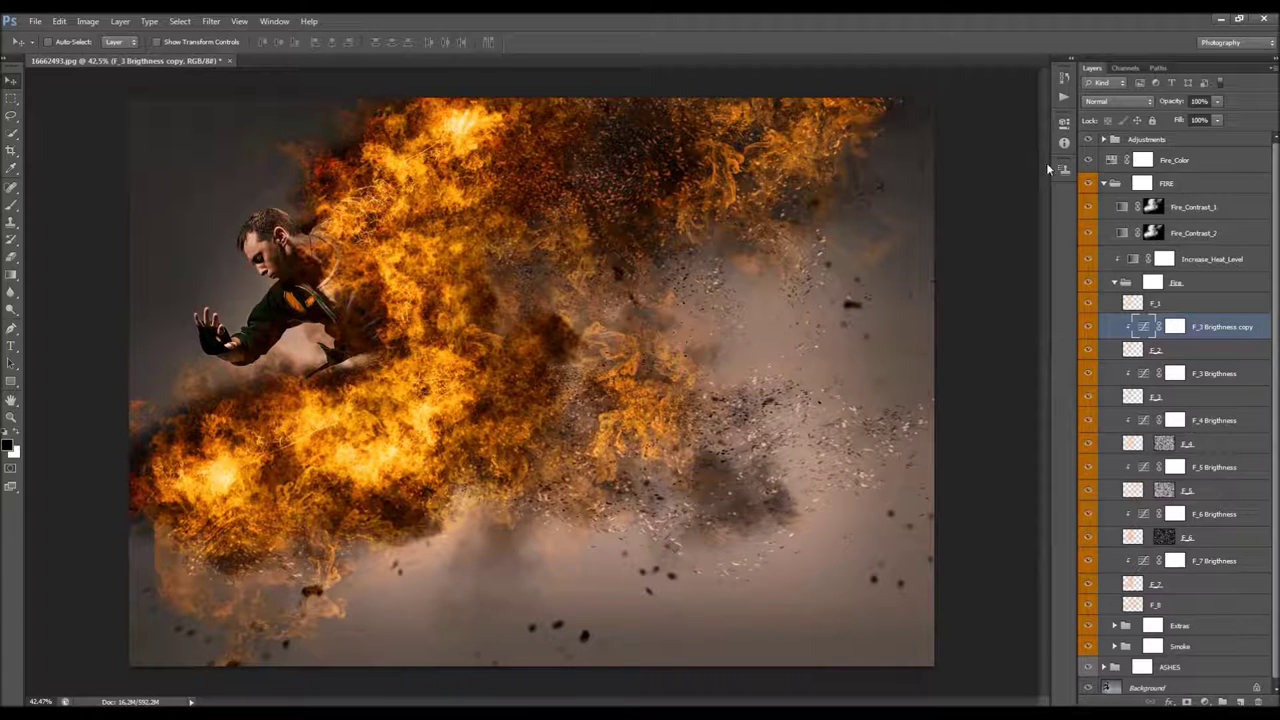
# Delete the F_3 Brigthness copy layer
pyautogui.rightClick(1213, 330)
pyautogui.click(1095, 300)
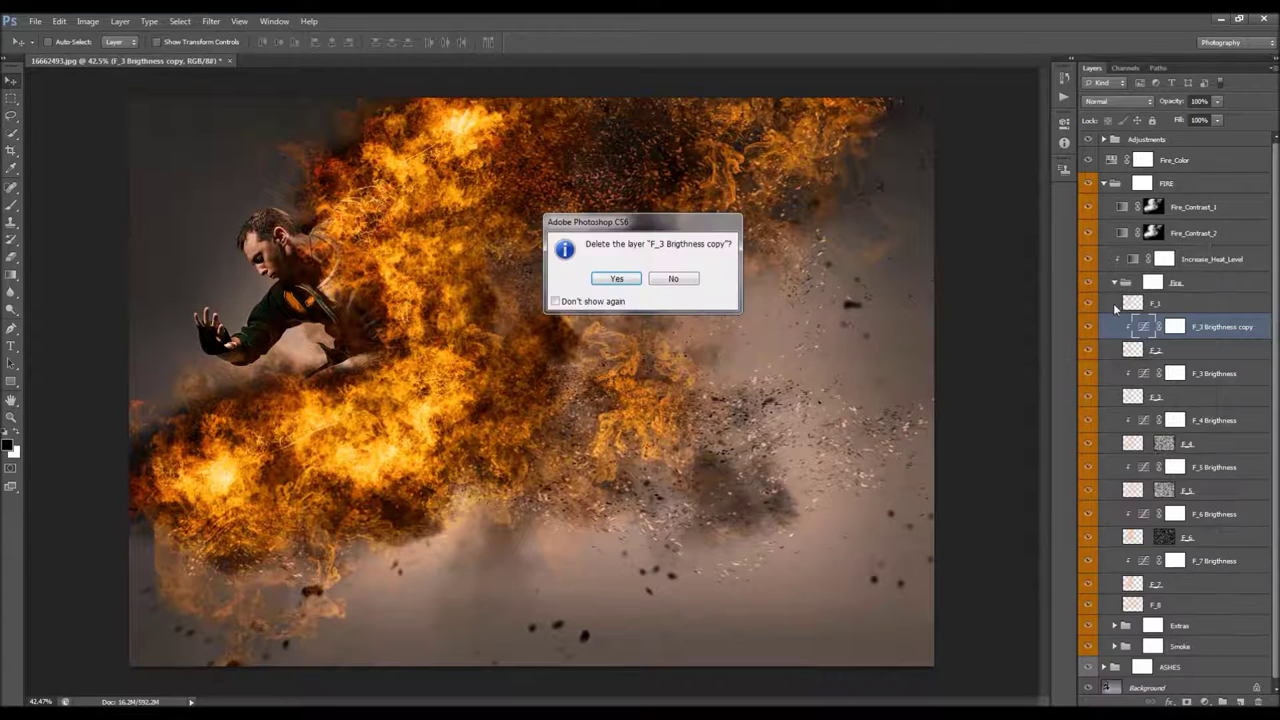
pyautogui.press('Return')
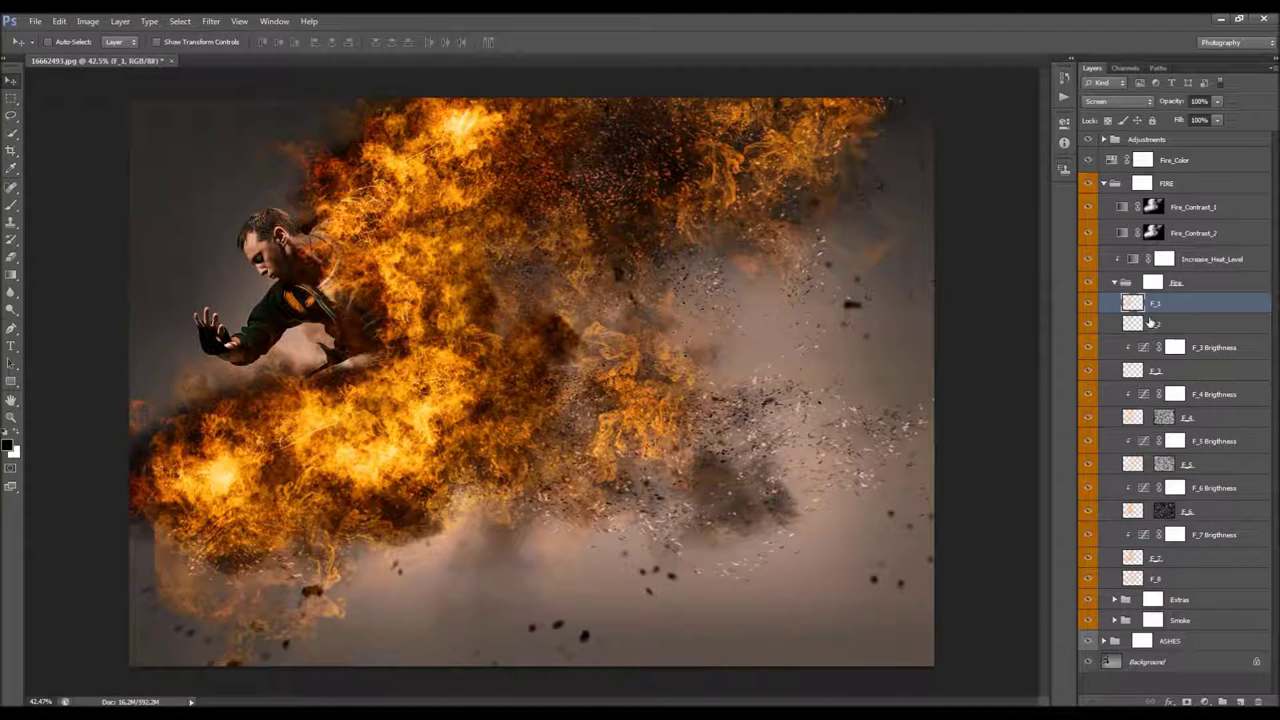
# Compare the image with individual fire layers from F_1 to F_4 hidden and shown
pyautogui.click(1086, 308)
pyautogui.click(1086, 308)
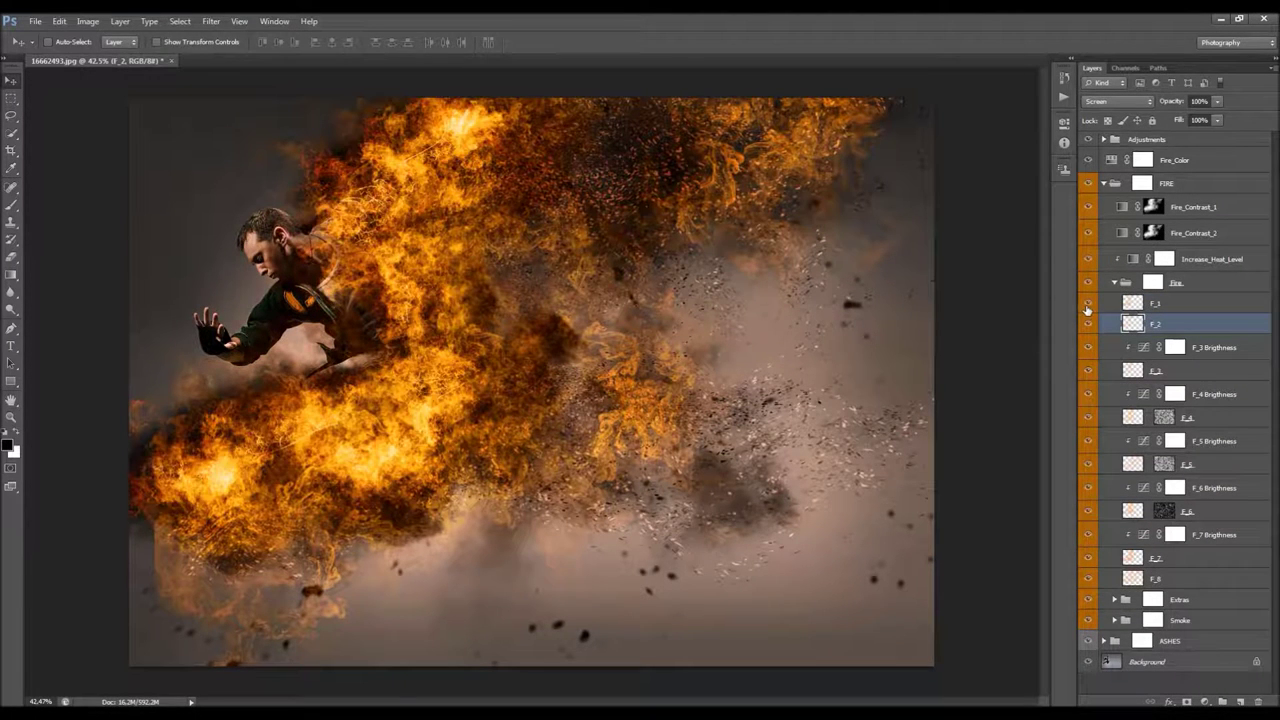
pyautogui.click(1088, 312)
pyautogui.click(1088, 372)
pyautogui.click(1093, 416)
pyautogui.click(1094, 418)
pyautogui.click(1088, 418)
# Compare the image with the layer masks of F_4, F_5 and F_6 each disabled and re-enabled
pyautogui.click(1166, 418)
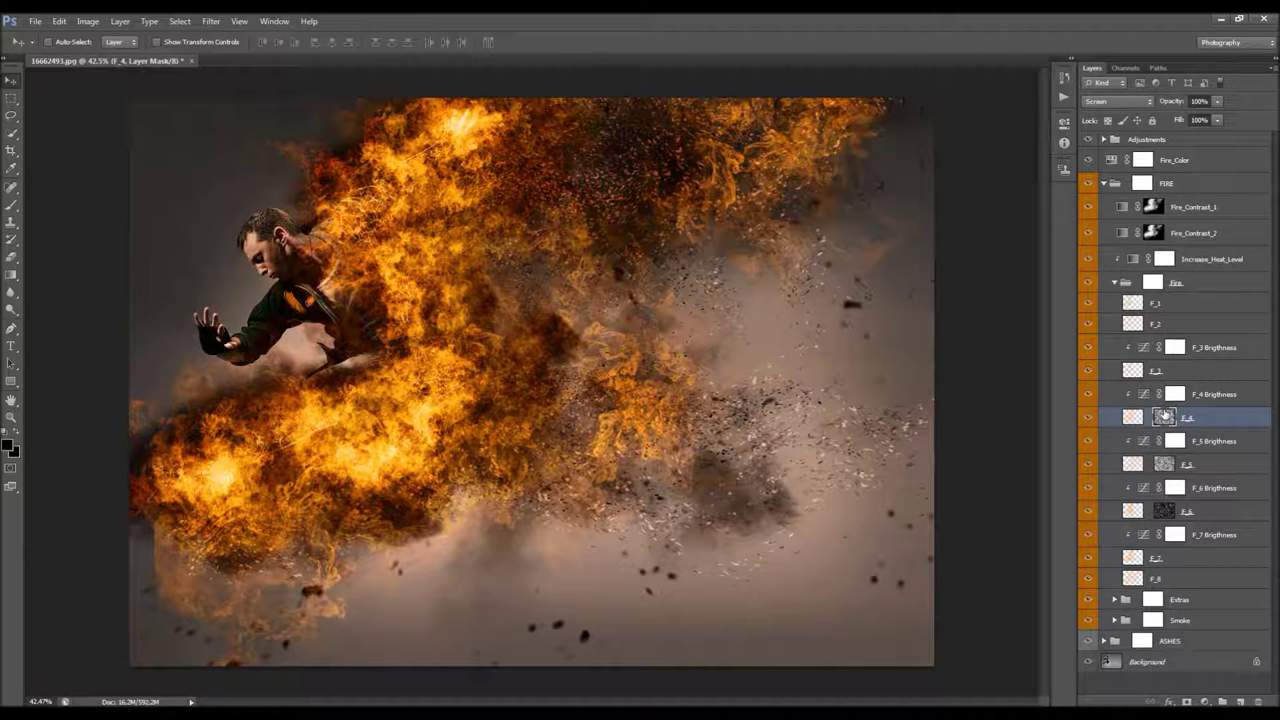
pyautogui.keyDown('shift'); pyautogui.click(1164, 418); pyautogui.keyUp('shift')
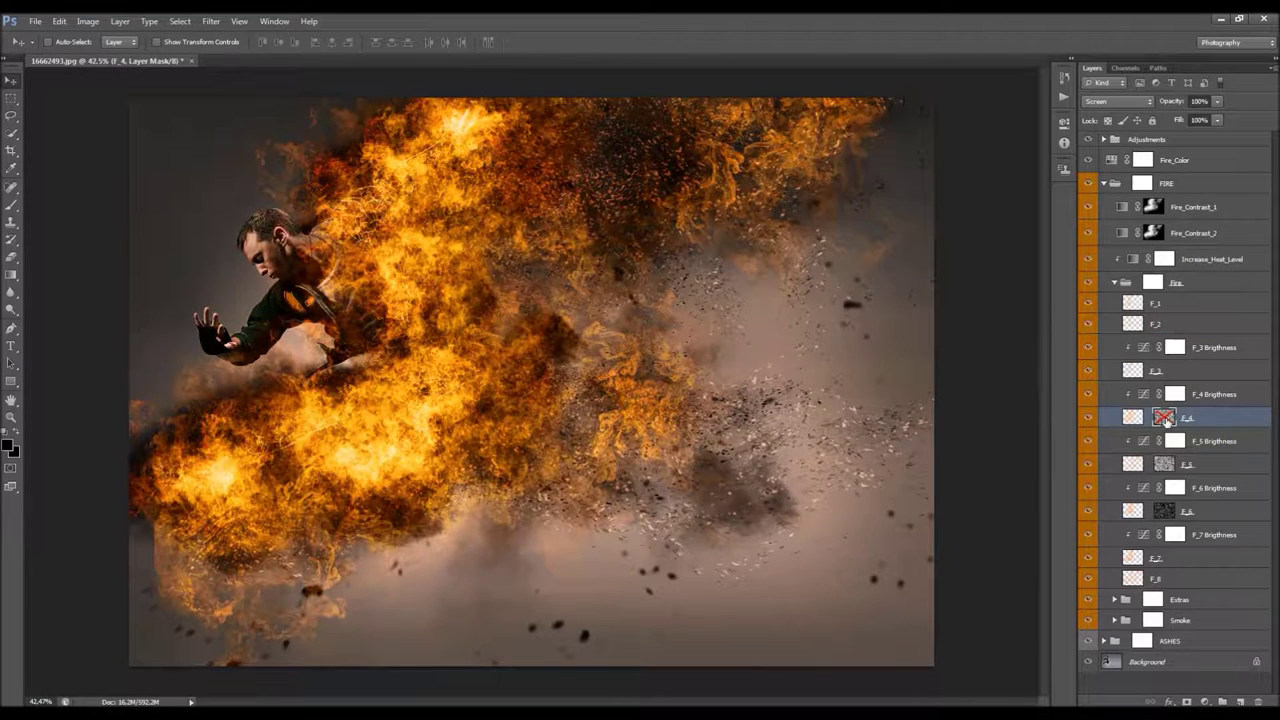
pyautogui.keyDown('shift'); pyautogui.click(1164, 418); pyautogui.keyUp('shift')
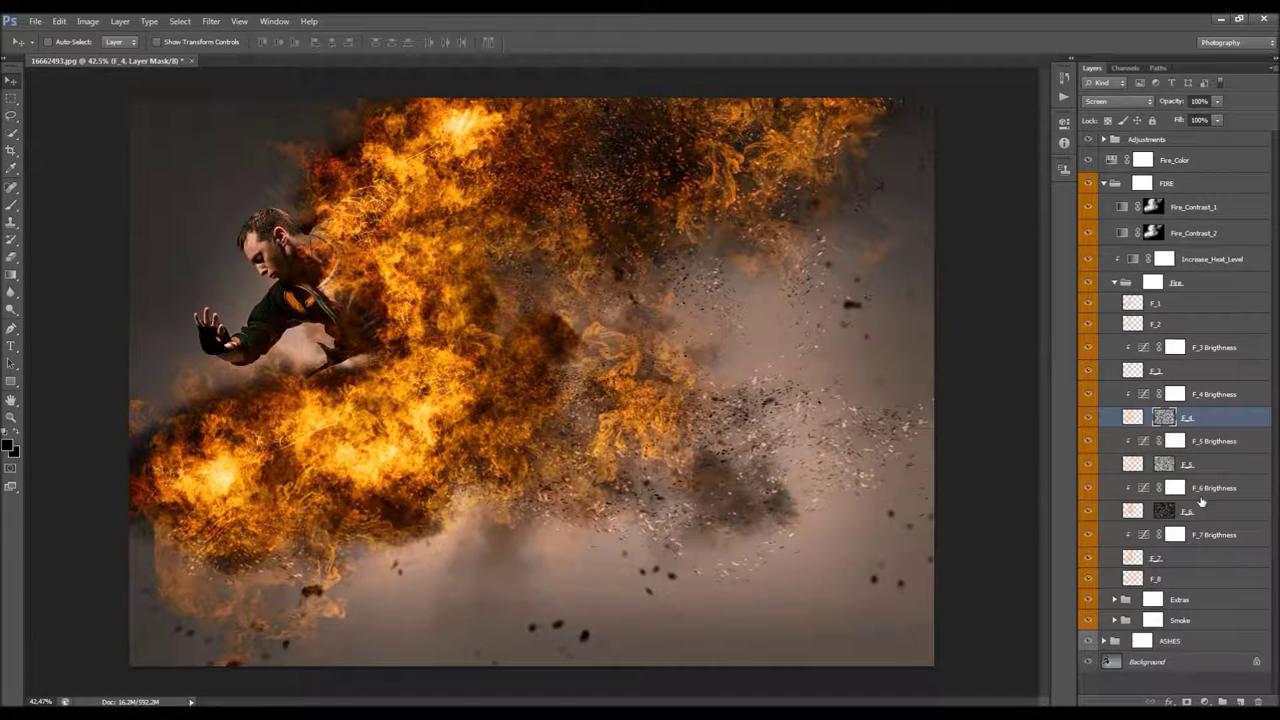
pyautogui.keyDown('shift'); pyautogui.click(1166, 466); pyautogui.keyUp('shift')
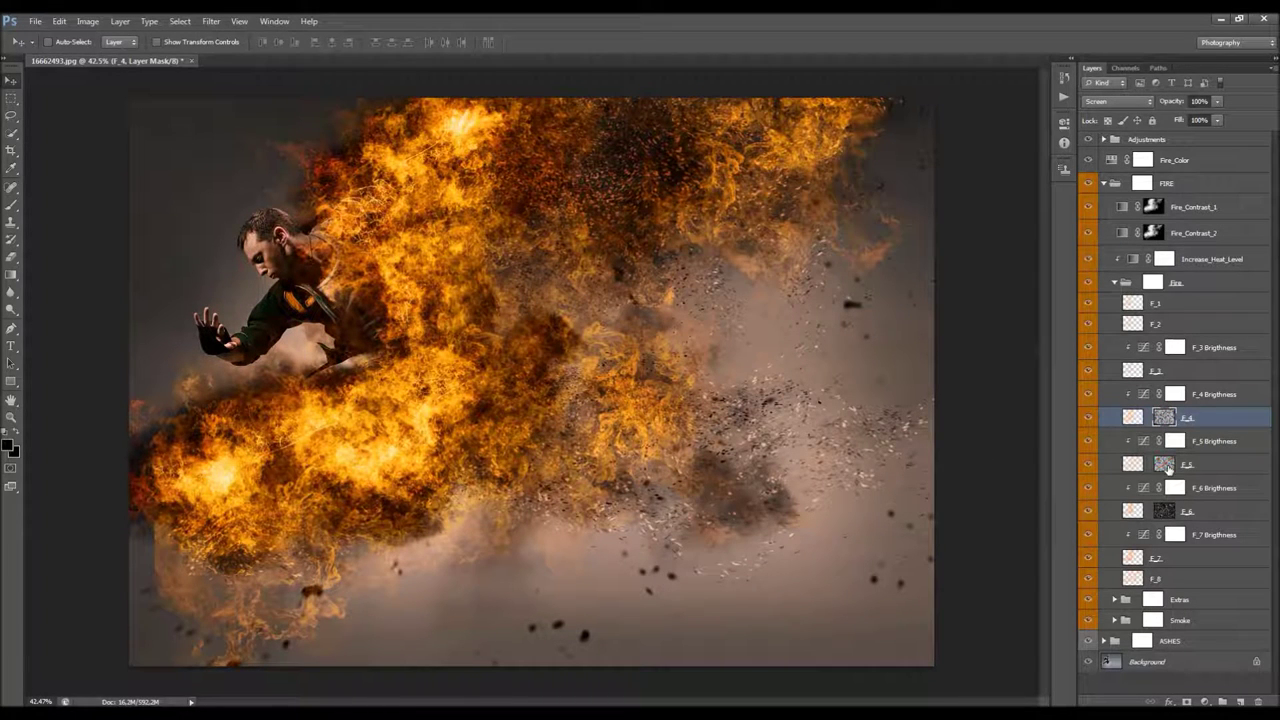
pyautogui.keyDown('shift'); pyautogui.click(1166, 466); pyautogui.keyUp('shift')
pyautogui.keyDown('shift'); pyautogui.click(1163, 512); pyautogui.keyUp('shift')
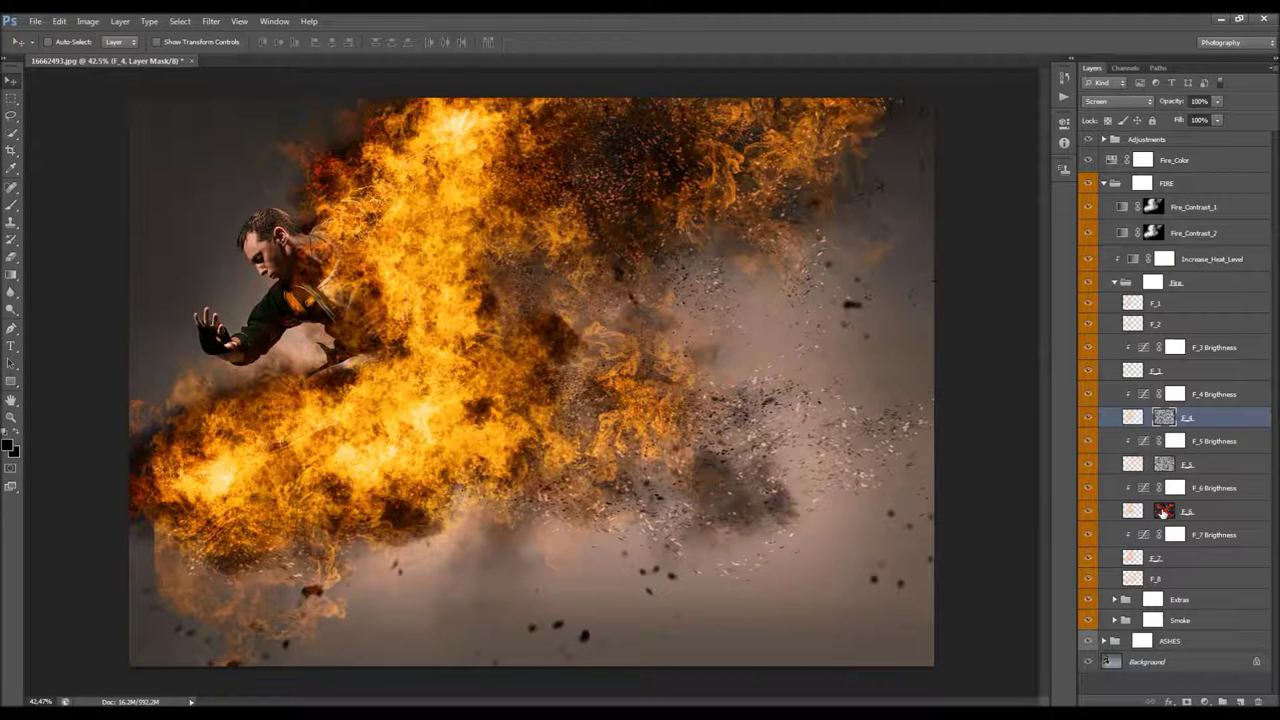
pyautogui.keyDown('shift'); pyautogui.click(1163, 512); pyautogui.keyUp('shift')
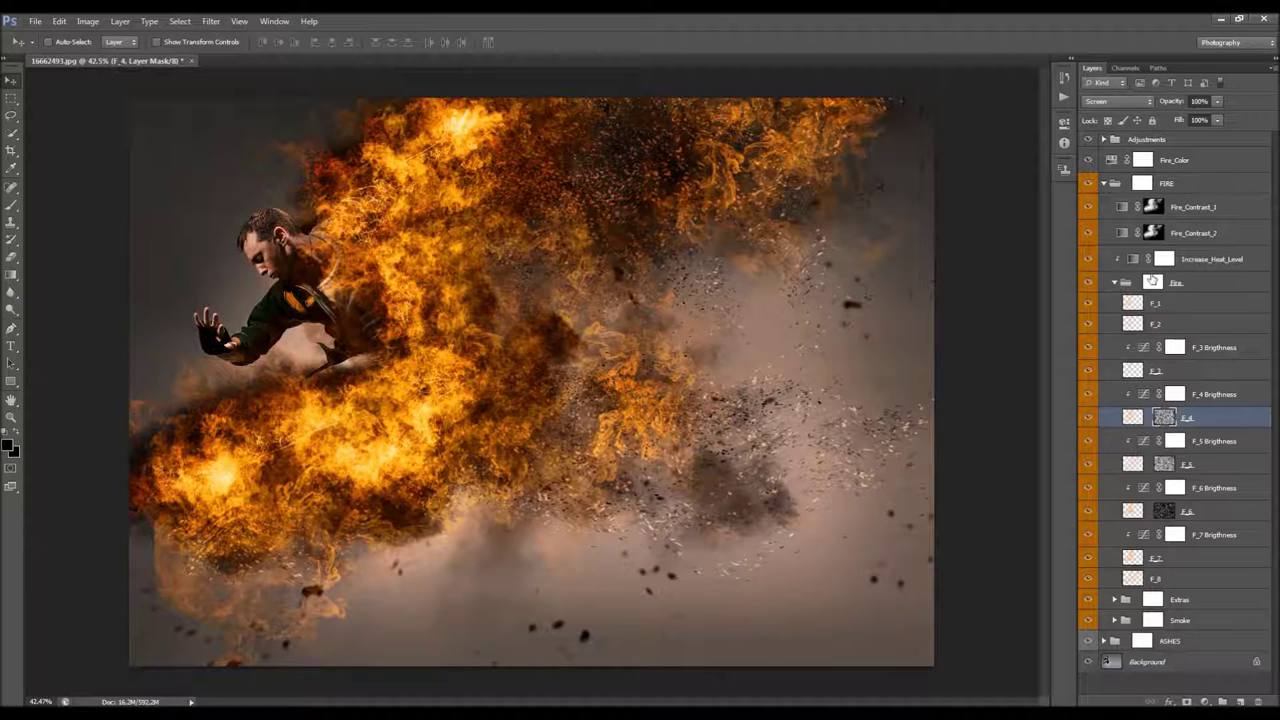
# Select the Fire subgroup's layer mask, view its mask properties and close them
pyautogui.click(1152, 283)
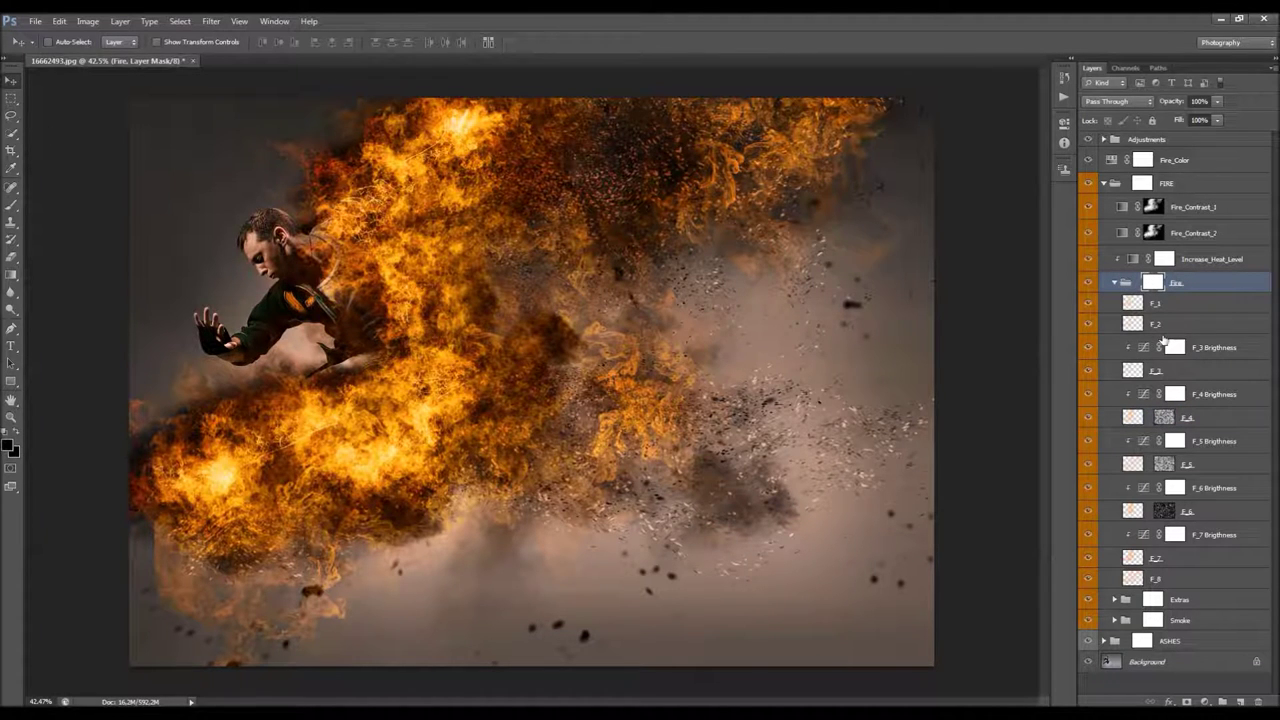
pyautogui.doubleClick(1152, 284)
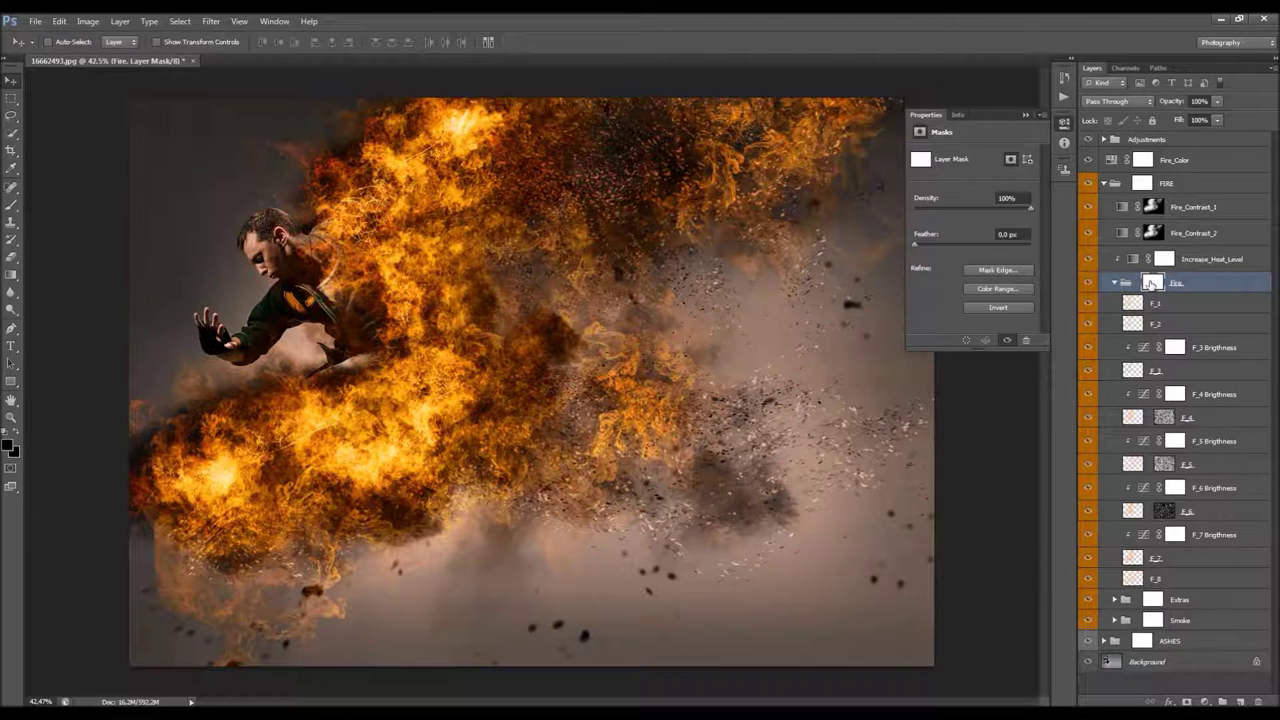
pyautogui.click(1025, 115)
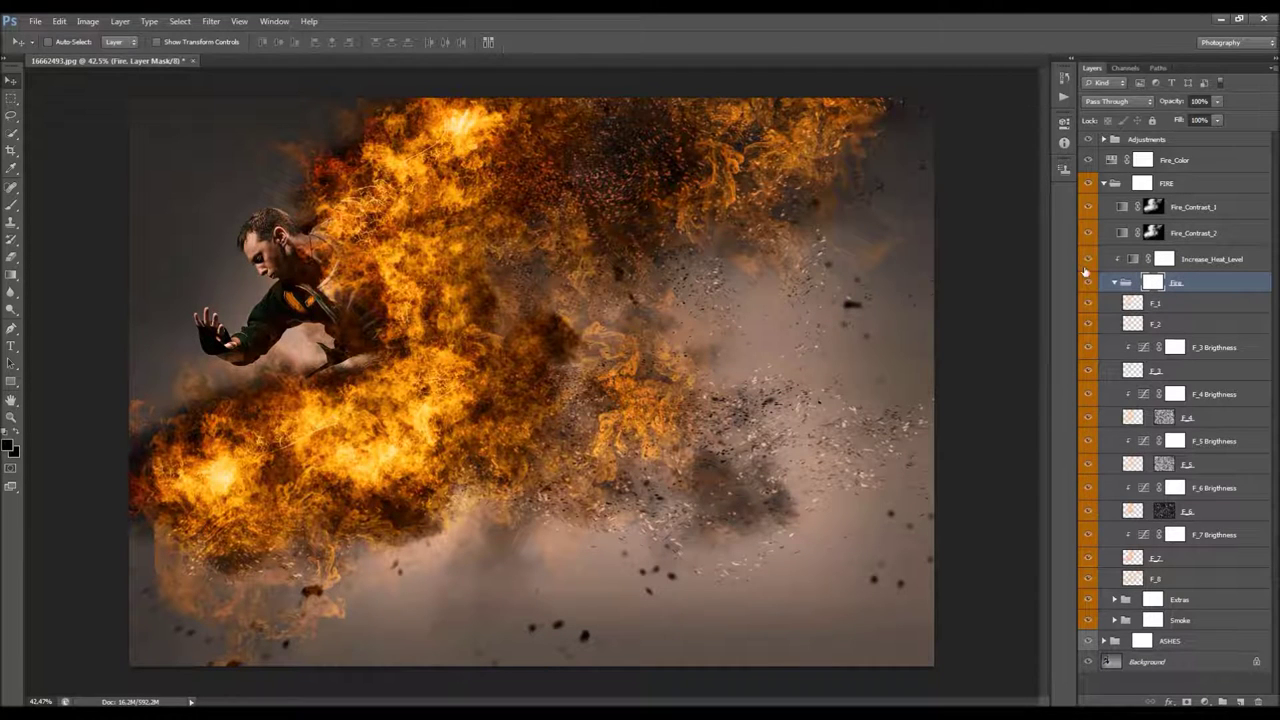
# Choose a soft round brush with 0% hardness for the Brush tool and set its size to 236 px
pyautogui.click(10, 210)
pyautogui.rightClick(481, 479)
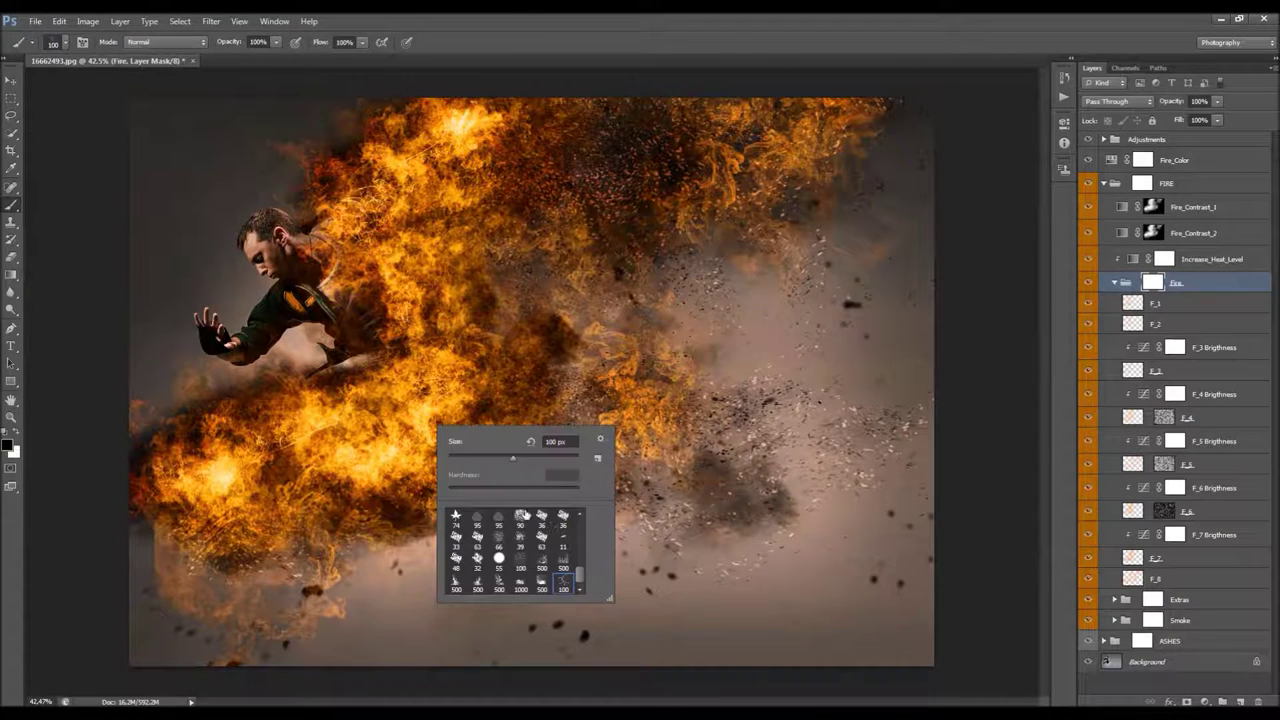
pyautogui.moveTo(579, 577); pyautogui.dragTo(583, 504)
pyautogui.click(541, 518)
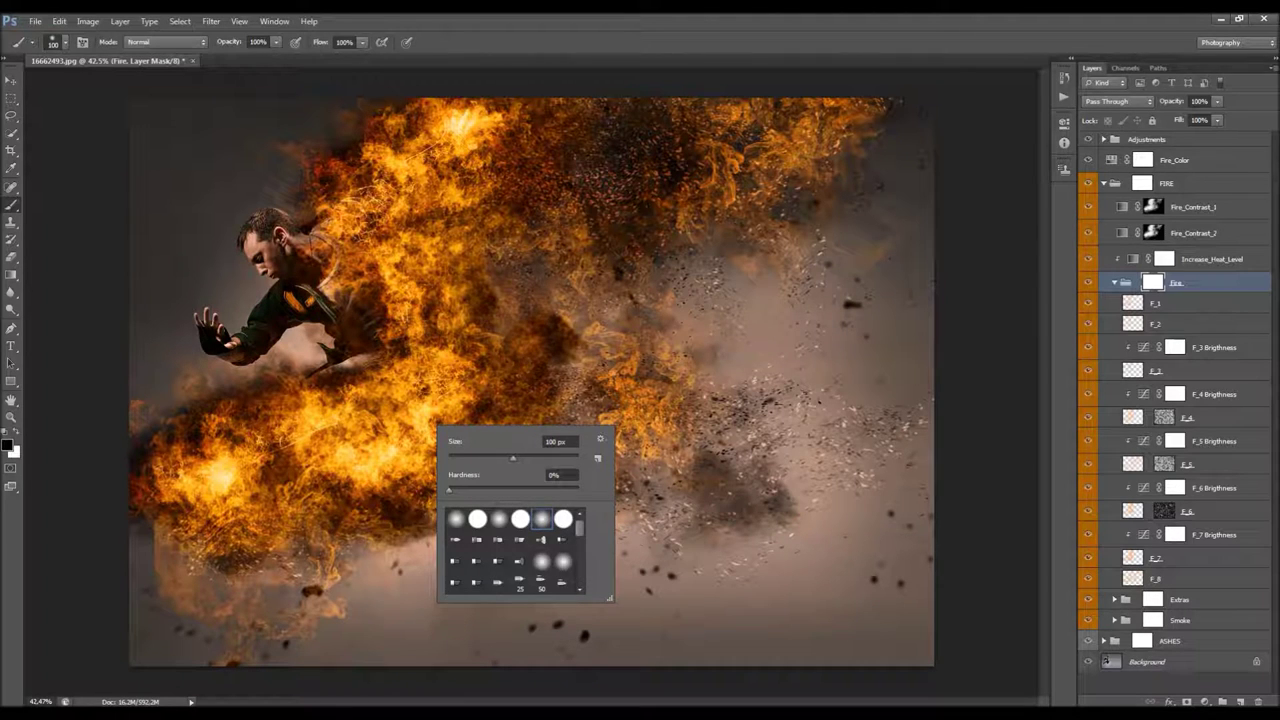
pyautogui.rightClick(473, 465)
pyautogui.moveTo(454, 483); pyautogui.dragTo(495, 483)
pyautogui.press('Return')
# Try painting black on the Fire subgroup's mask over the flames behind the man, and undo the stroke
pyautogui.moveTo(505, 355)
pyautogui.mouseDown()
pyautogui.moveTo(402, 550)
pyautogui.moveTo(347, 480)
pyautogui.moveTo(288, 500)
pyautogui.moveTo(287, 465)
pyautogui.moveTo(224, 444)
pyautogui.moveTo(446, 262)
pyautogui.mouseUp()
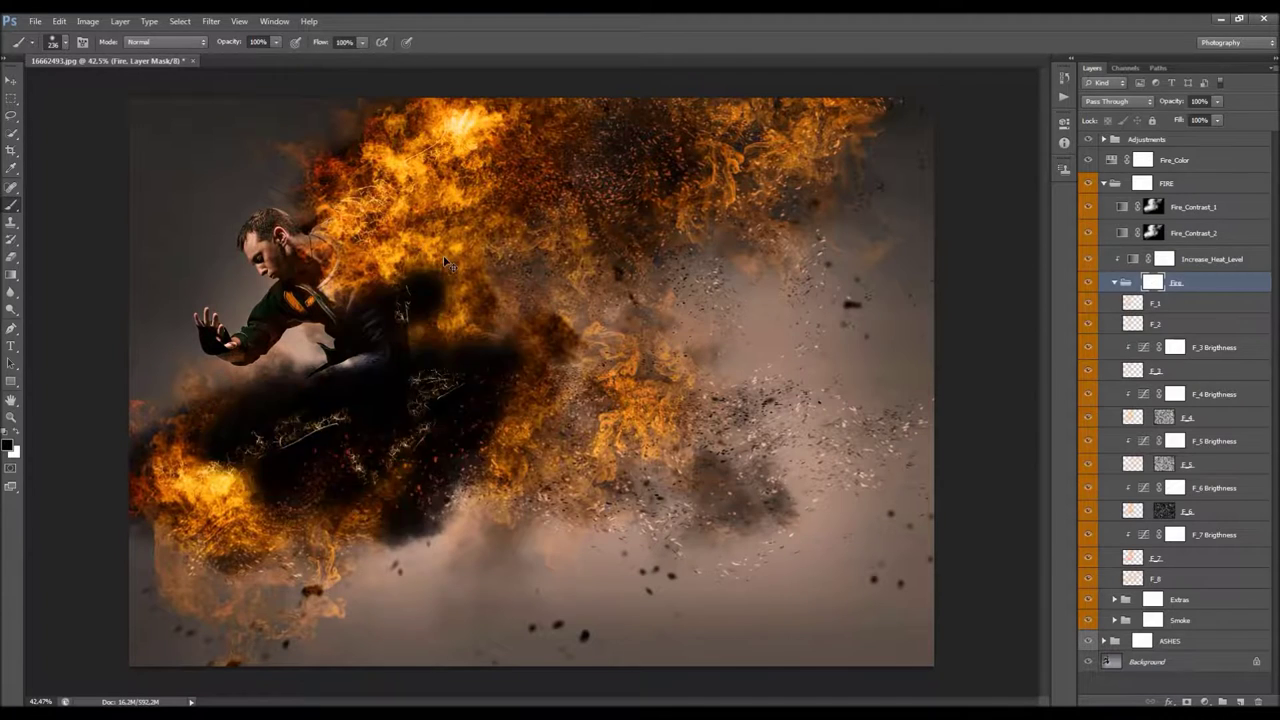
pyautogui.hotkey('ctrl', 'z')
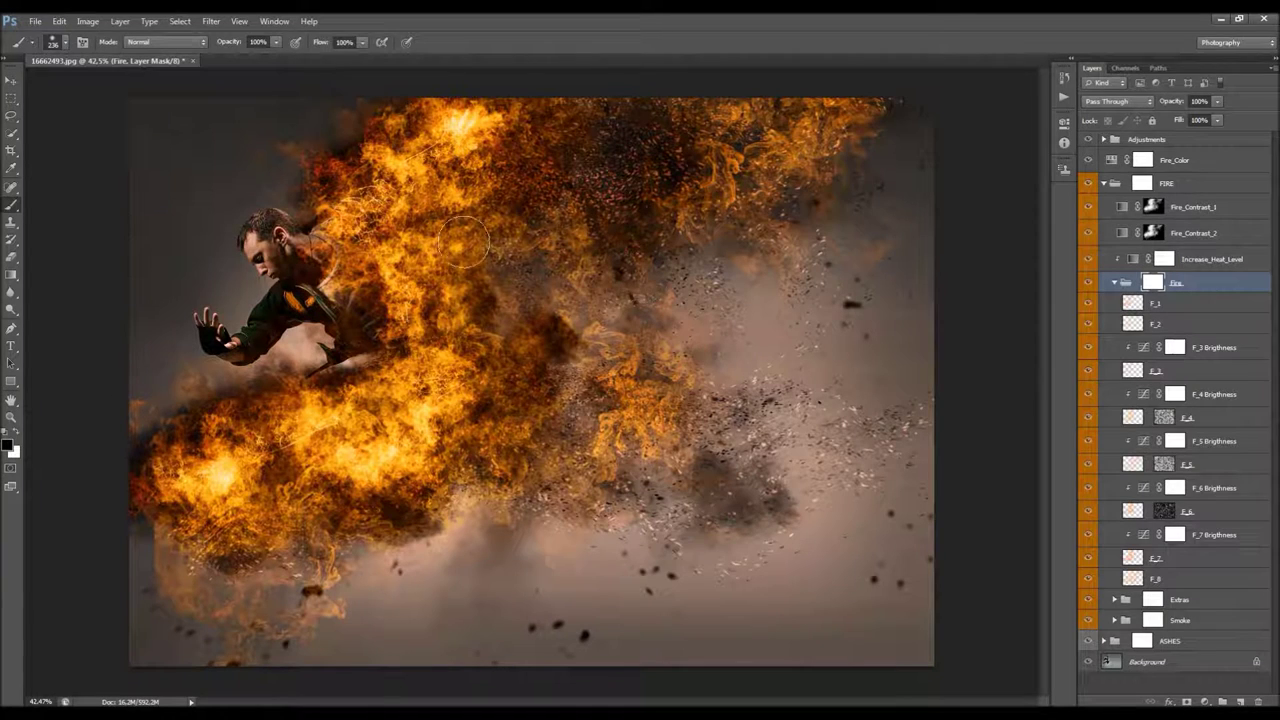
# Try painting black on the Fire mask behind the man with the textured 1000 px brush tip resized to 92 px, and undo the stroke
pyautogui.rightClick(444, 332)
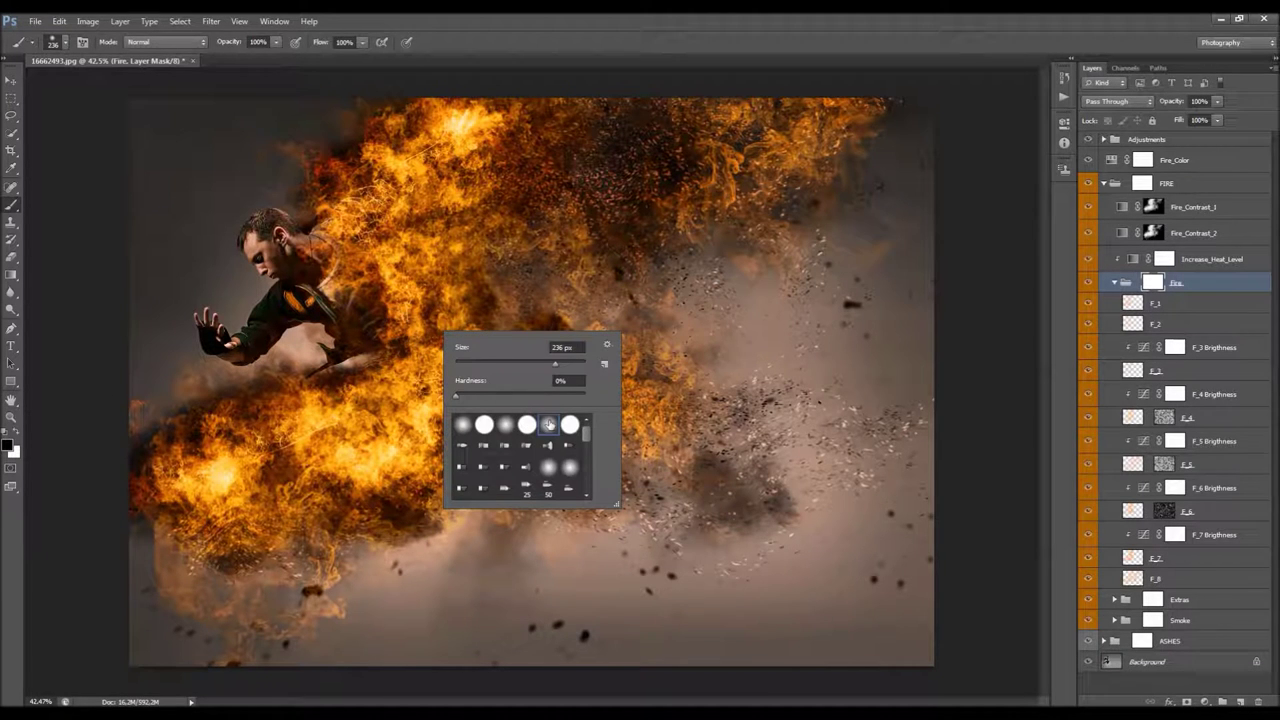
pyautogui.moveTo(593, 434); pyautogui.dragTo(594, 505)
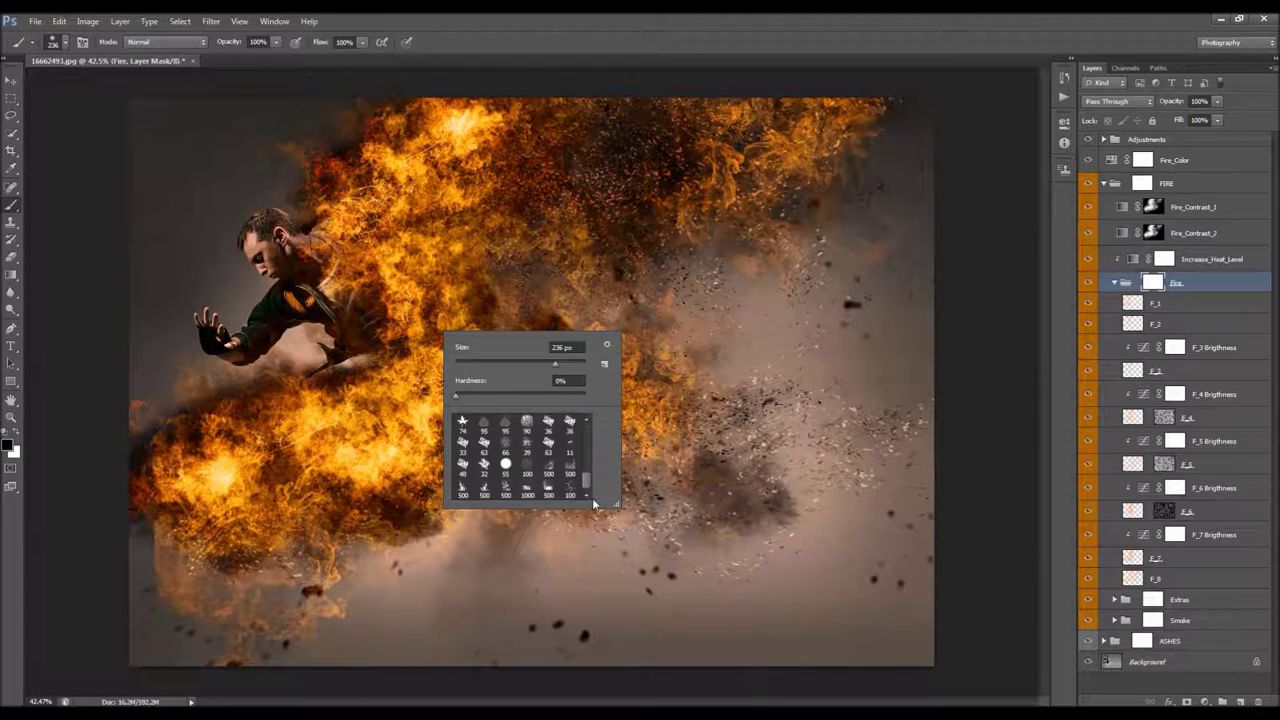
pyautogui.click(548, 489)
pyautogui.click(526, 489)
pyautogui.moveTo(493, 360); pyautogui.dragTo(504, 358)
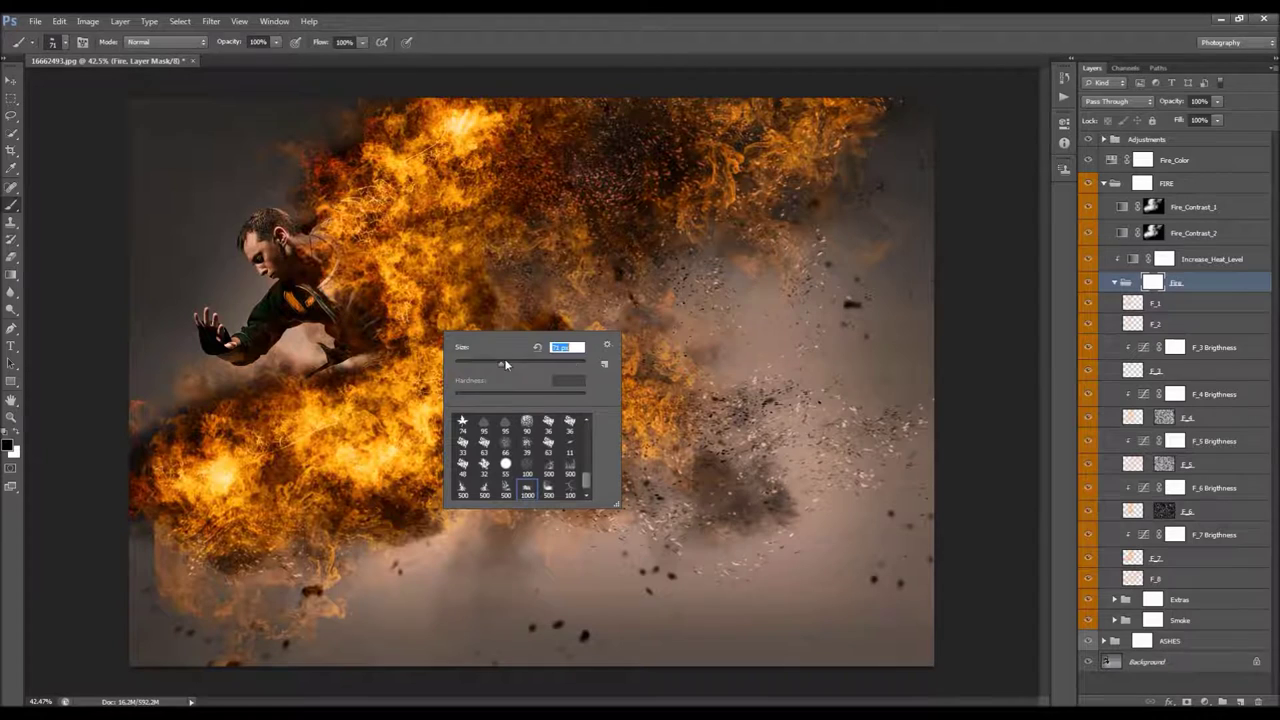
pyautogui.press('Return')
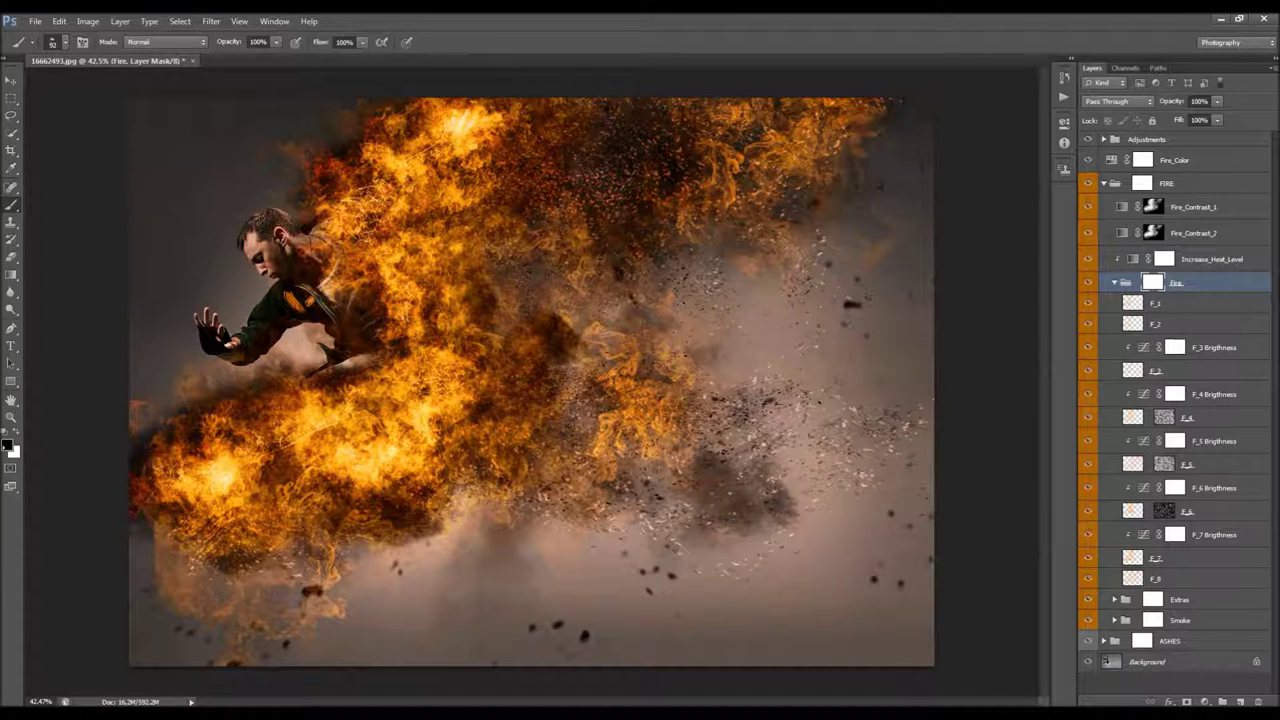
pyautogui.moveTo(540, 291)
pyautogui.mouseDown()
pyautogui.moveTo(492, 298)
pyautogui.moveTo(462, 280)
pyautogui.moveTo(532, 316)
pyautogui.mouseUp()
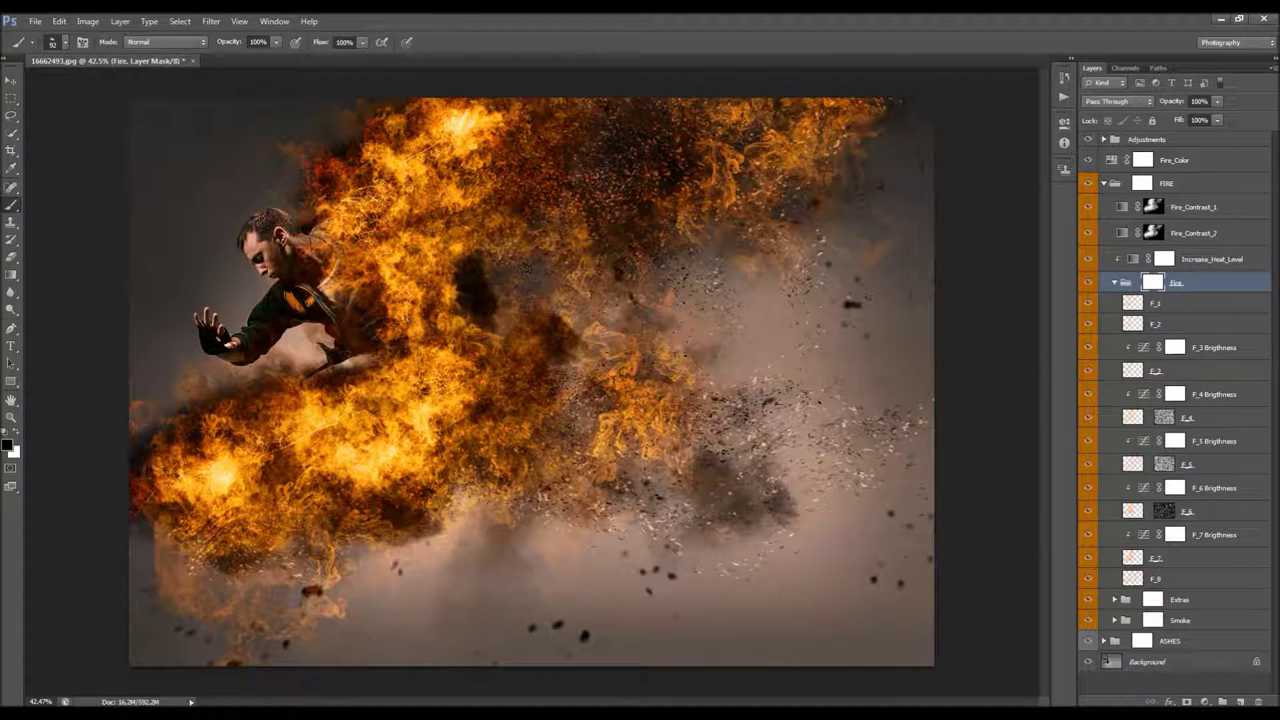
pyautogui.hotkey('ctrl', 'z')
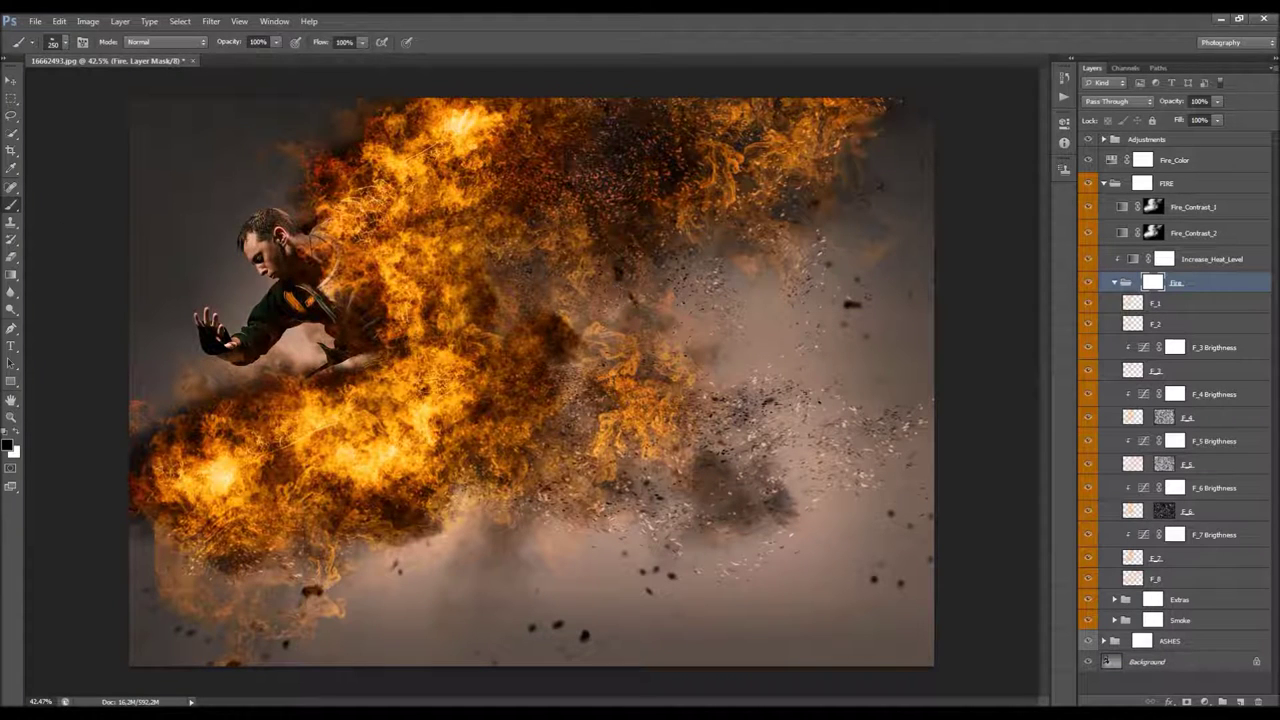
# Try painting black on the Fire mask above the man's shoulder with a soft round 250 px brush, and undo the strokes
pyautogui.rightClick(540, 392)
pyautogui.scroll(5, 677, 535)
pyautogui.click(666, 481)
pyautogui.press('Return')
pyautogui.moveTo(334, 176)
pyautogui.mouseDown()
pyautogui.moveTo(344, 219)
pyautogui.moveTo(343, 155)
pyautogui.moveTo(390, 132)
pyautogui.mouseUp()
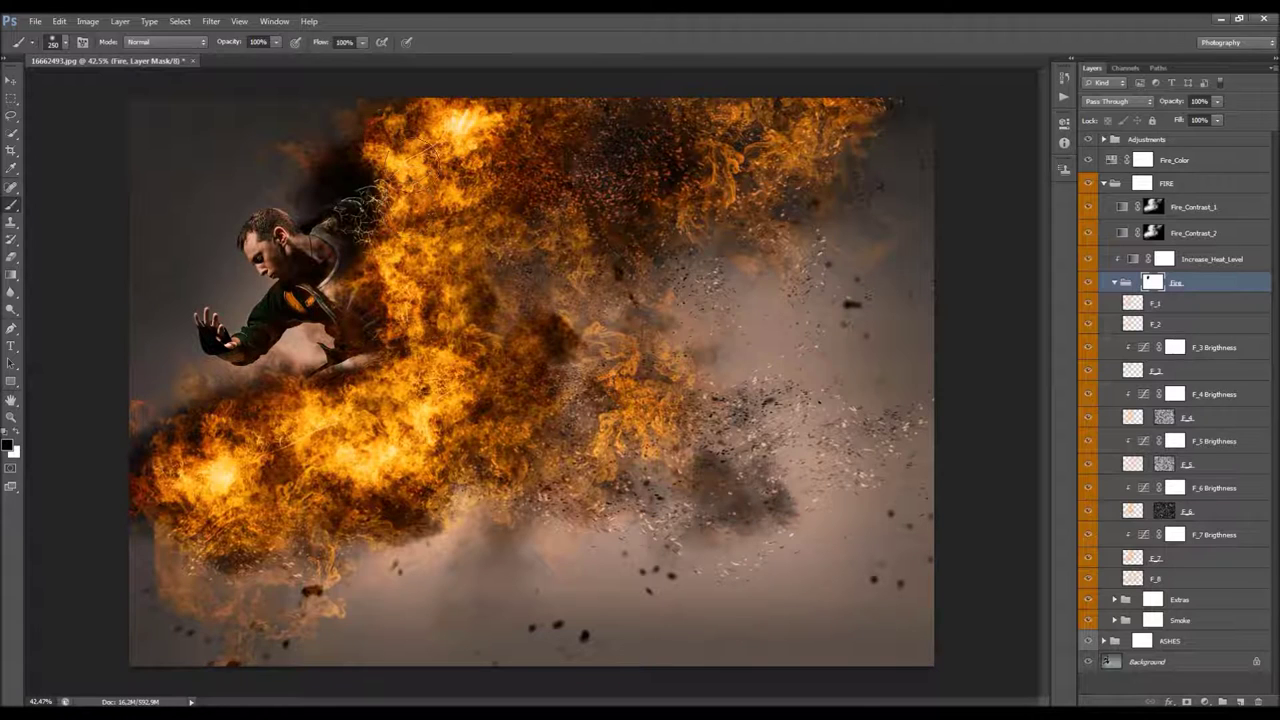
pyautogui.moveTo(390, 145)
pyautogui.mouseDown()
pyautogui.moveTo(373, 195)
pyautogui.moveTo(357, 170)
pyautogui.moveTo(352, 185)
pyautogui.moveTo(350, 163)
pyautogui.moveTo(349, 194)
pyautogui.mouseUp()
pyautogui.hotkey('ctrl', 'z')
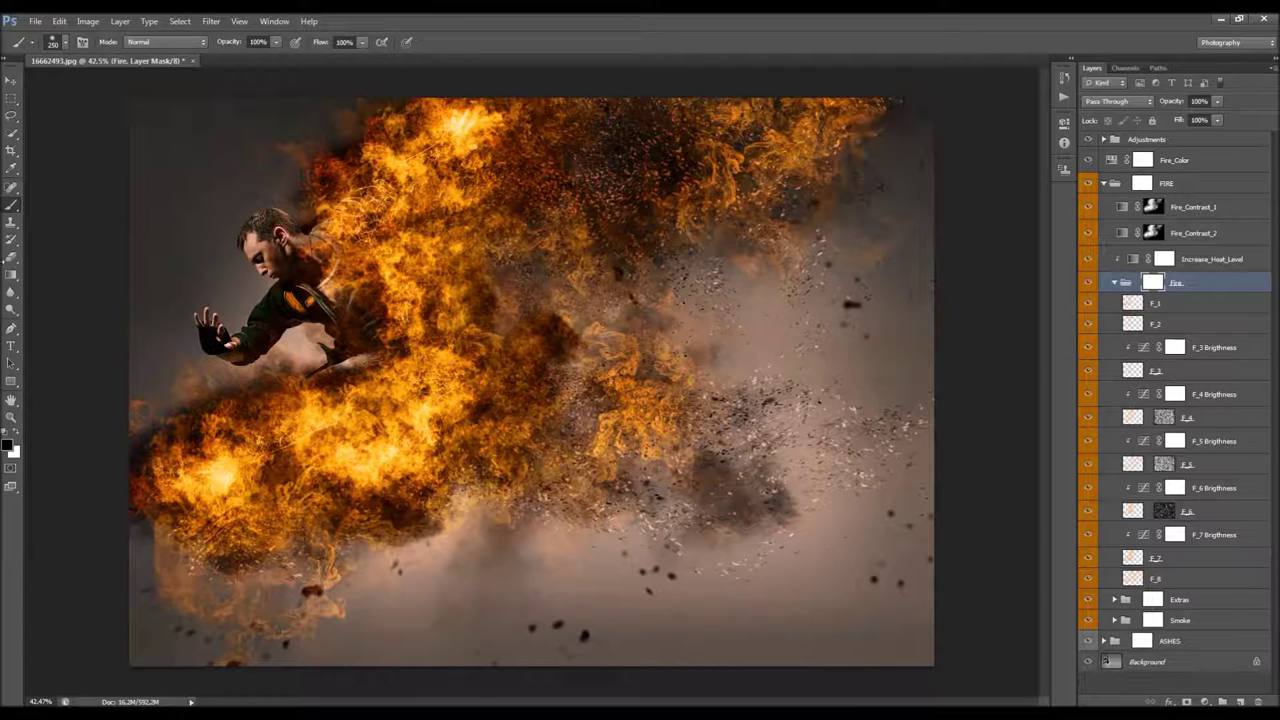
# Choose the textured 1000 px brush tip at a size of 160 px, try a stroke above the man's shoulder and undo it
pyautogui.rightClick(445, 326)
pyautogui.moveTo(582, 408); pyautogui.dragTo(573, 480)
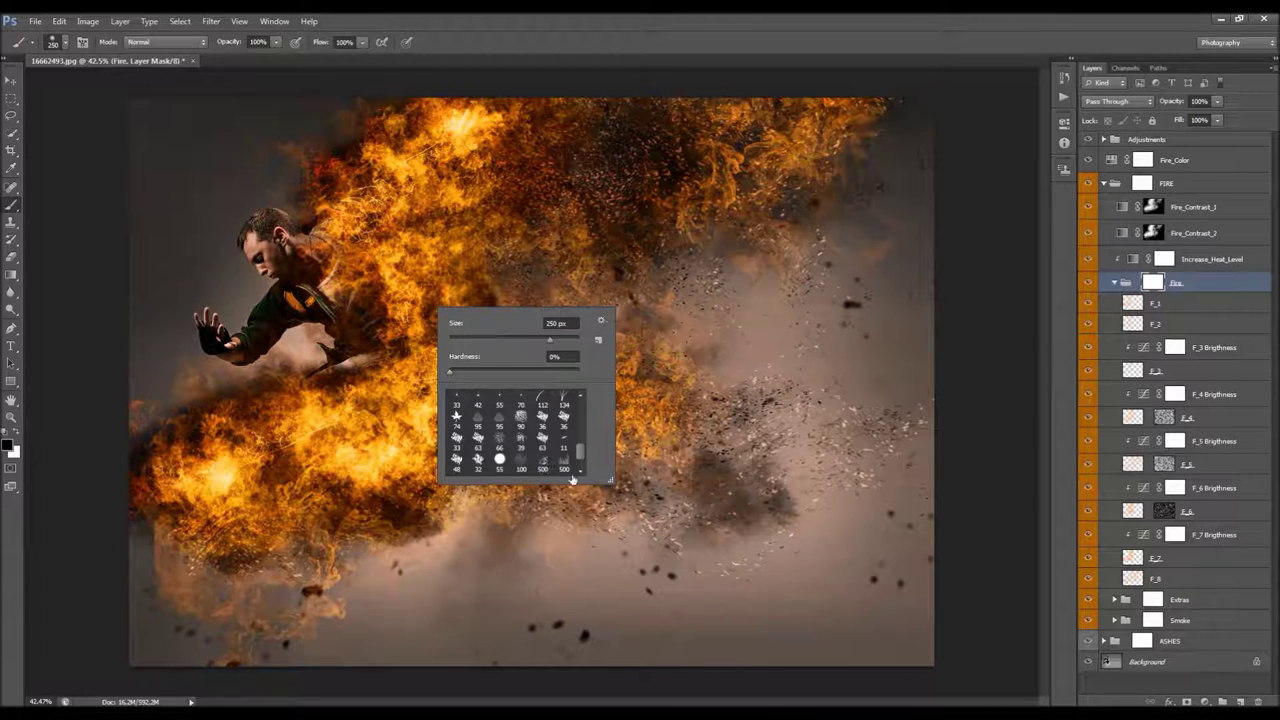
pyautogui.scroll(-2, 535, 446)
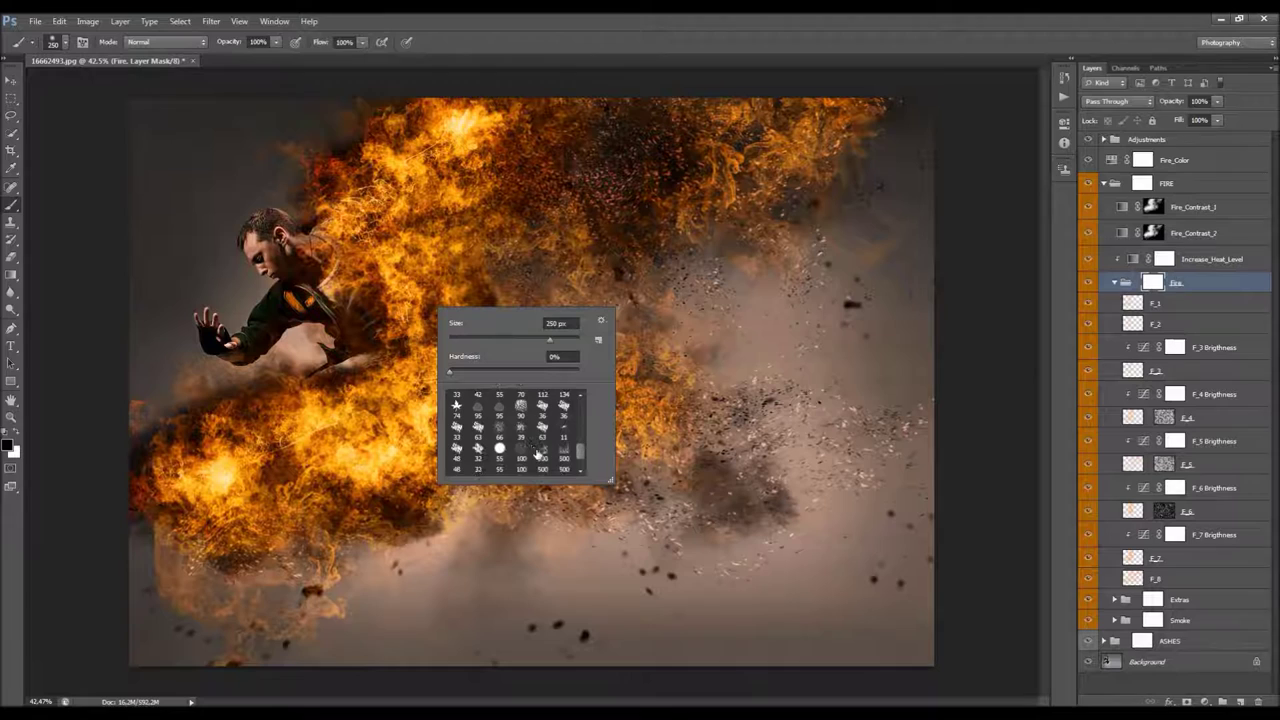
pyautogui.click(556, 323)
pyautogui.write('160')
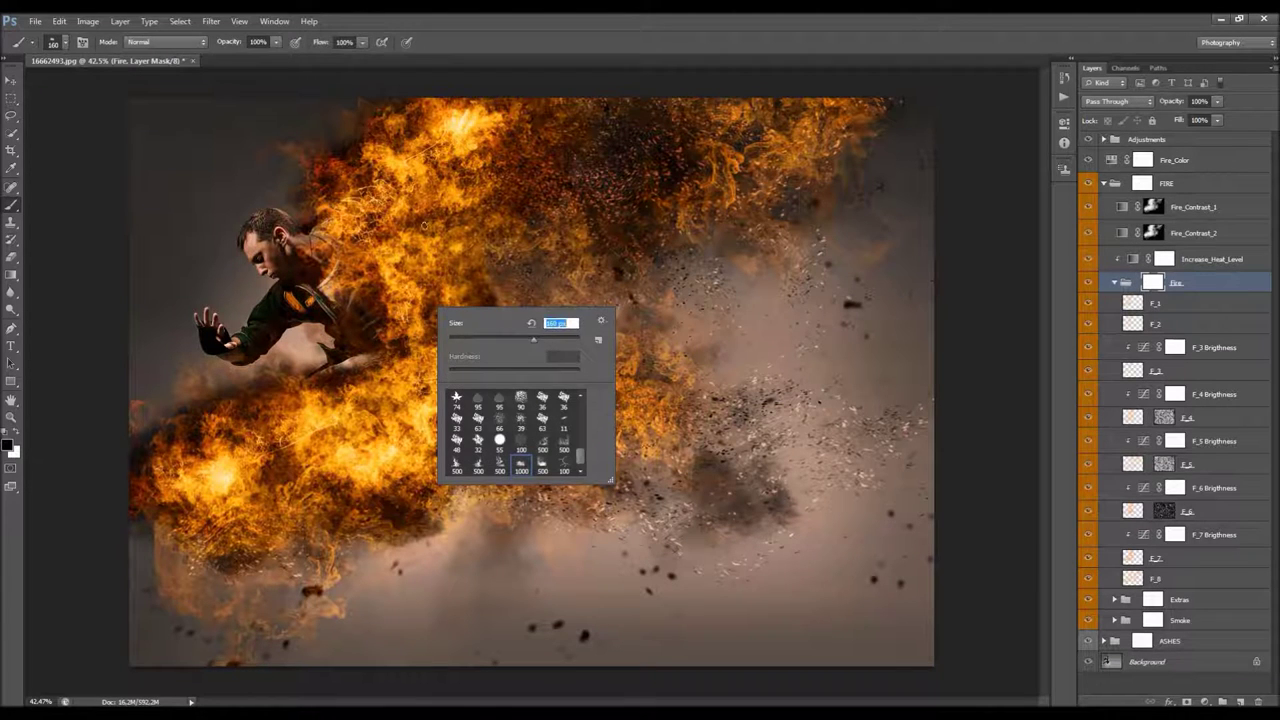
pyautogui.press('Return')
pyautogui.moveTo(355, 200)
pyautogui.mouseDown()
pyautogui.moveTo(366, 160)
pyautogui.moveTo(410, 135)
pyautogui.moveTo(397, 112)
pyautogui.mouseUp()
pyautogui.hotkey('ctrl', 'z')
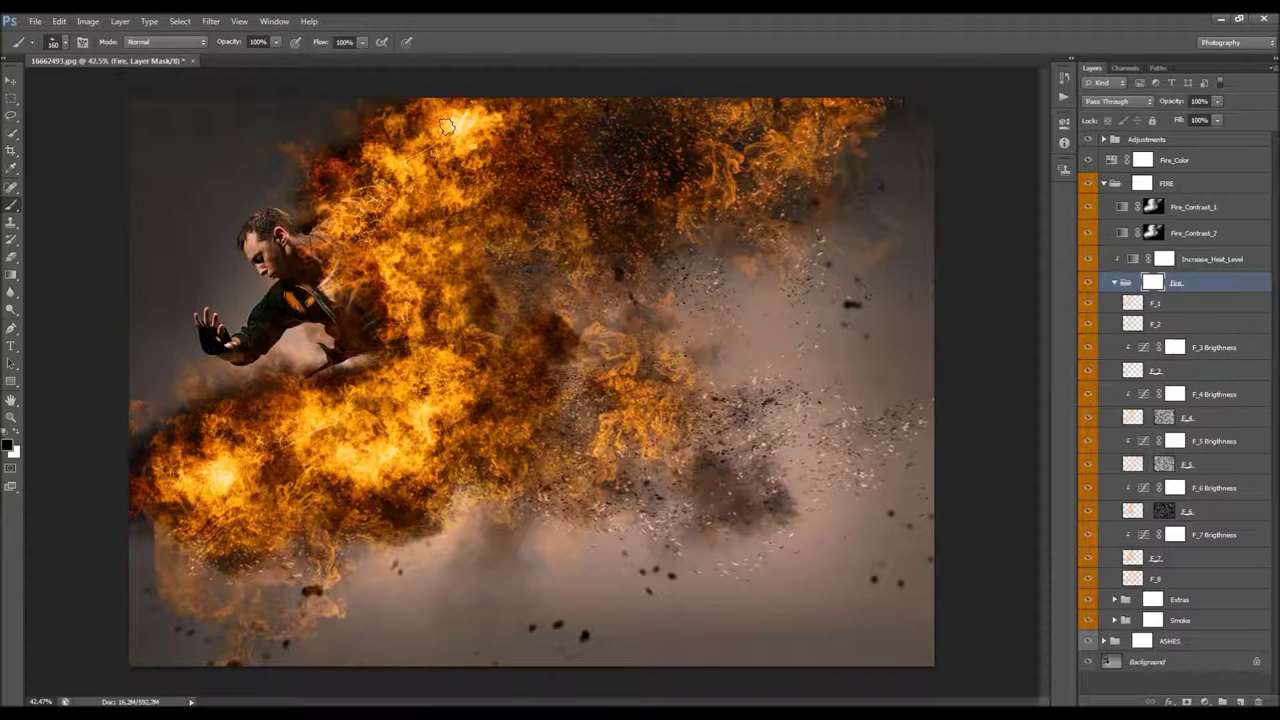
# Set the brush opacity to 24% and paint black on the Fire mask over the flames just behind the man's back
pyautogui.click(214, 44)
pyautogui.moveTo(232, 46); pyautogui.dragTo(218, 55)
pyautogui.press('2')
pyautogui.press('4')
pyautogui.moveTo(482, 290)
pyautogui.mouseDown()
pyautogui.moveTo(488, 312)
pyautogui.moveTo(445, 299)
pyautogui.mouseUp()
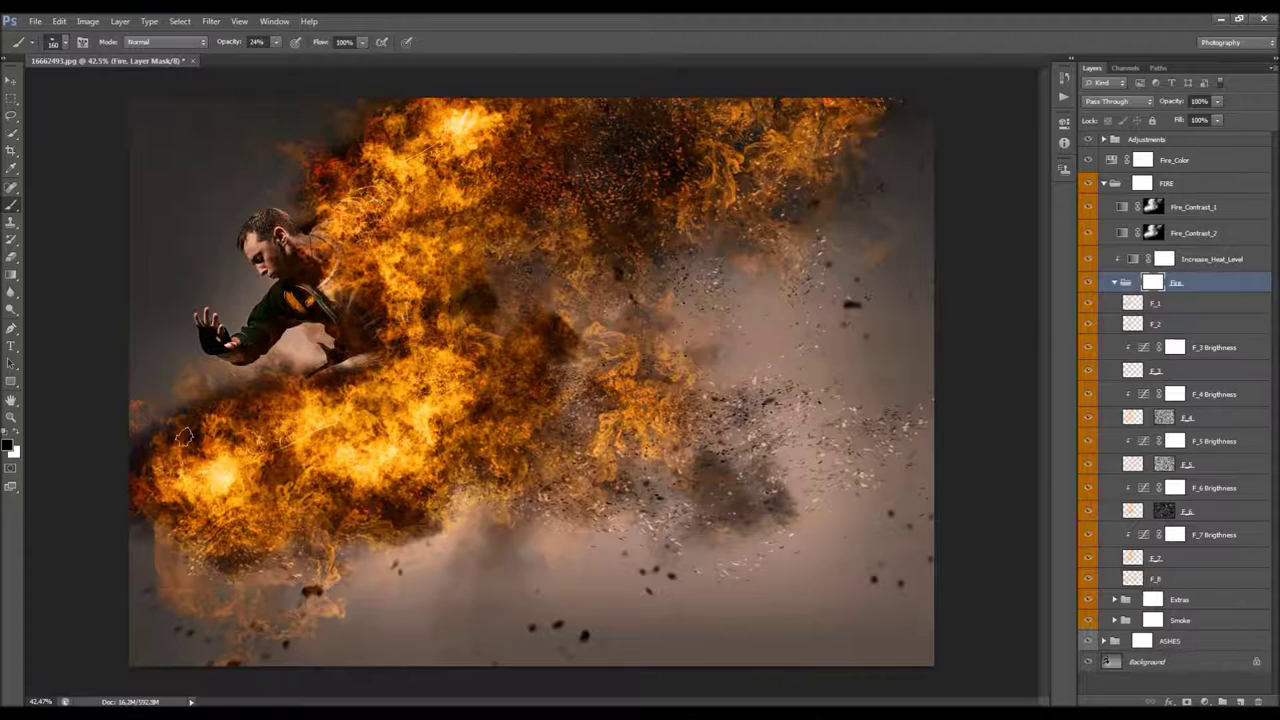
# Make white the foreground color and set up a Fill of the Fire mask using Foreground Color
pyautogui.click(17, 438)
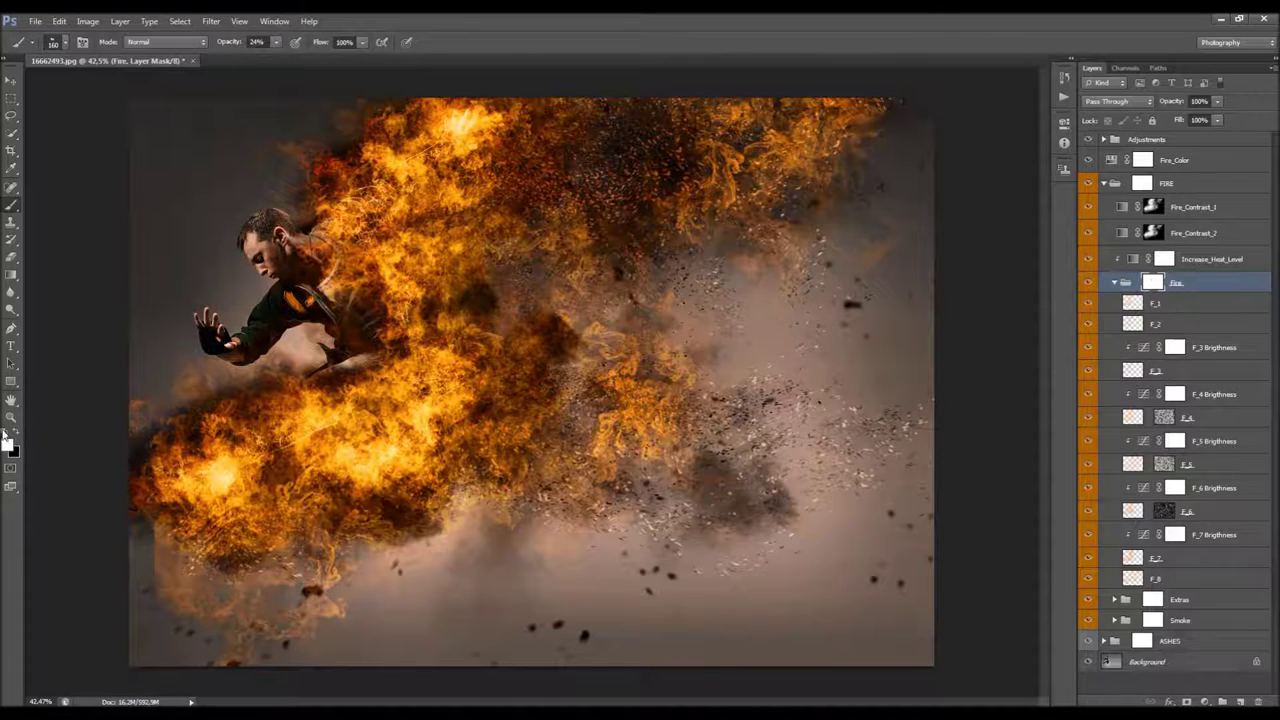
pyautogui.click(60, 21)
pyautogui.click(101, 216)
pyautogui.click(645, 233)
pyautogui.click(642, 244)
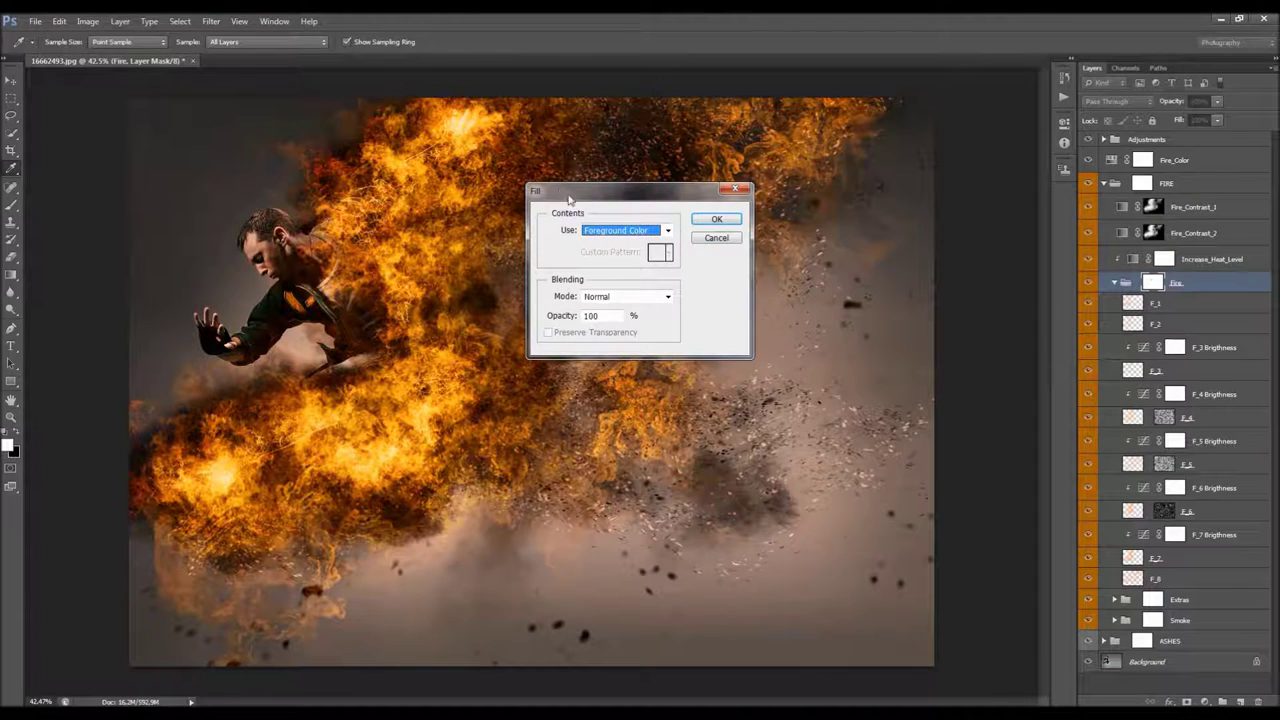
# Fill the Fire group's mask with the foreground color at 100% opacity and add a new layer above F_1
pyautogui.click(712, 218)
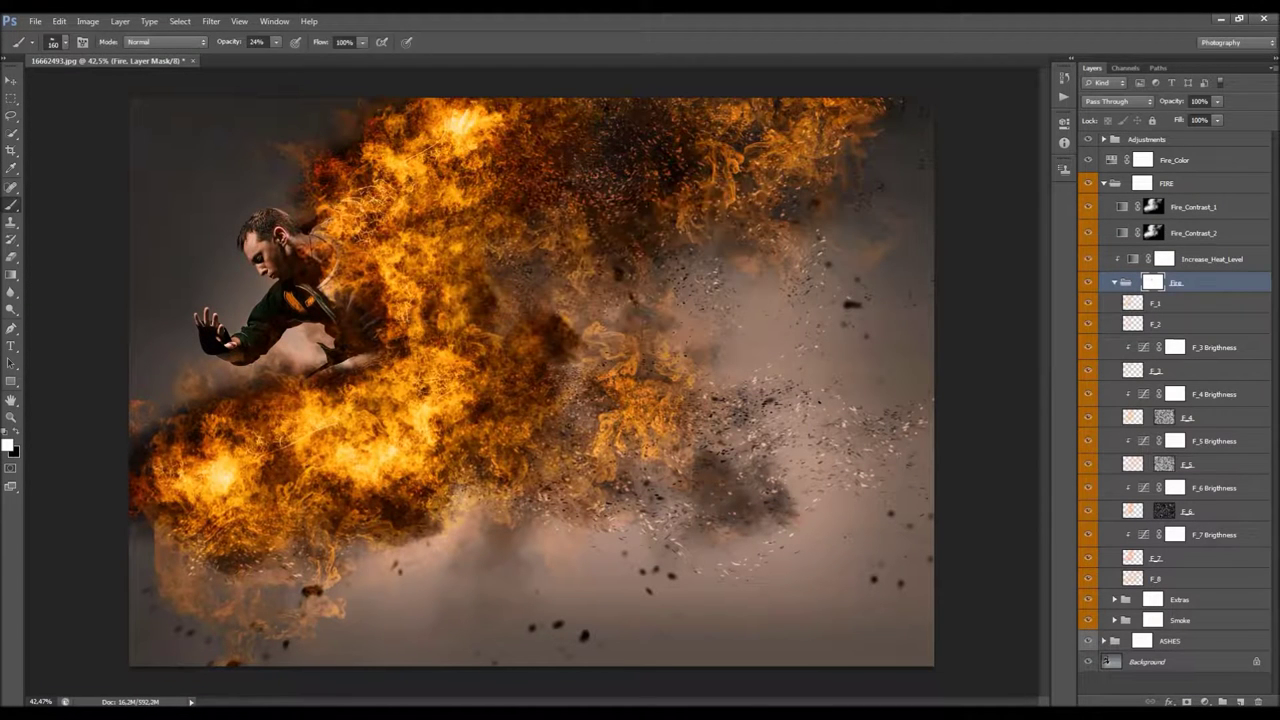
pyautogui.click(1185, 309)
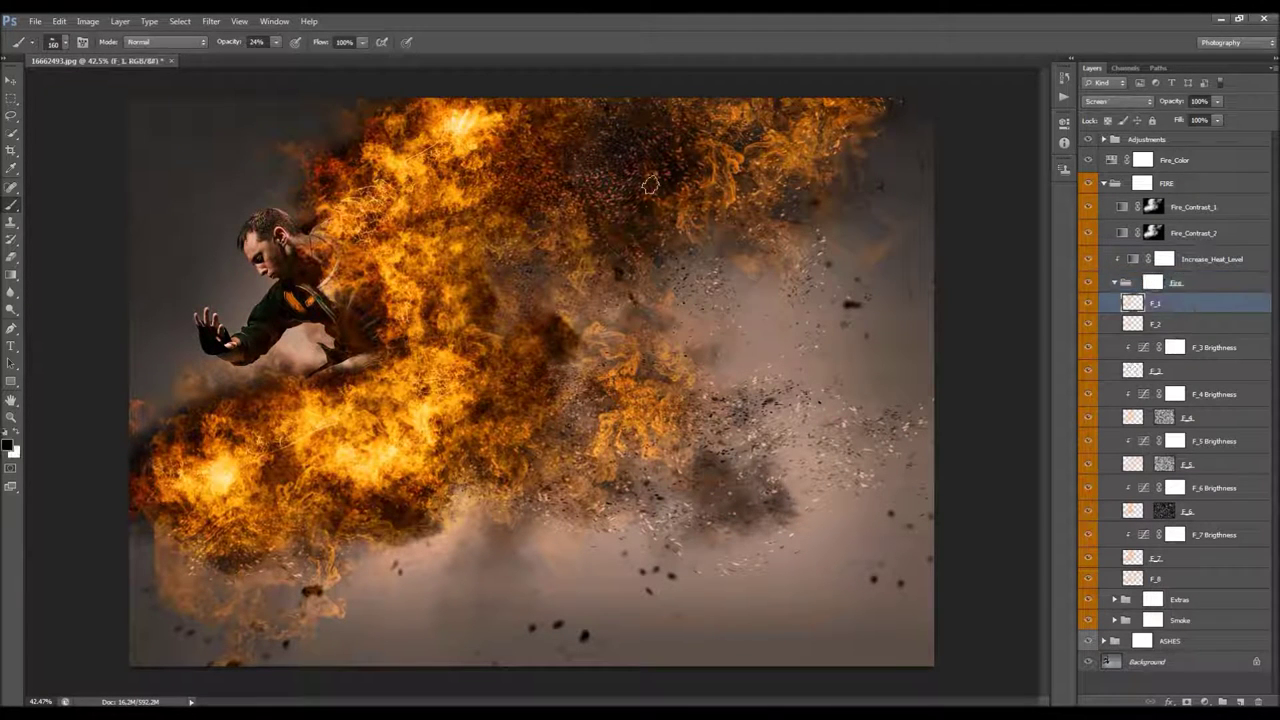
pyautogui.click(1241, 701)
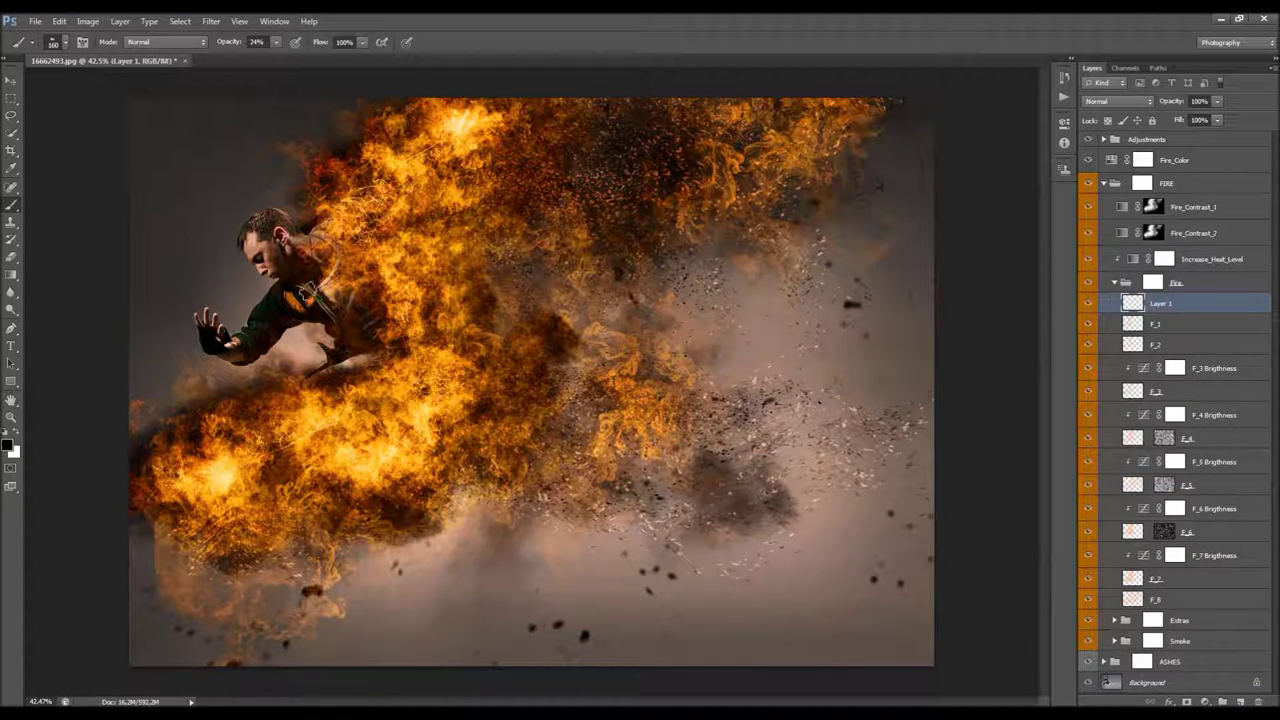
# Sample orange from the flames and brighten the foreground color to #f0761d
pyautogui.click(9, 445)
pyautogui.click(201, 457)
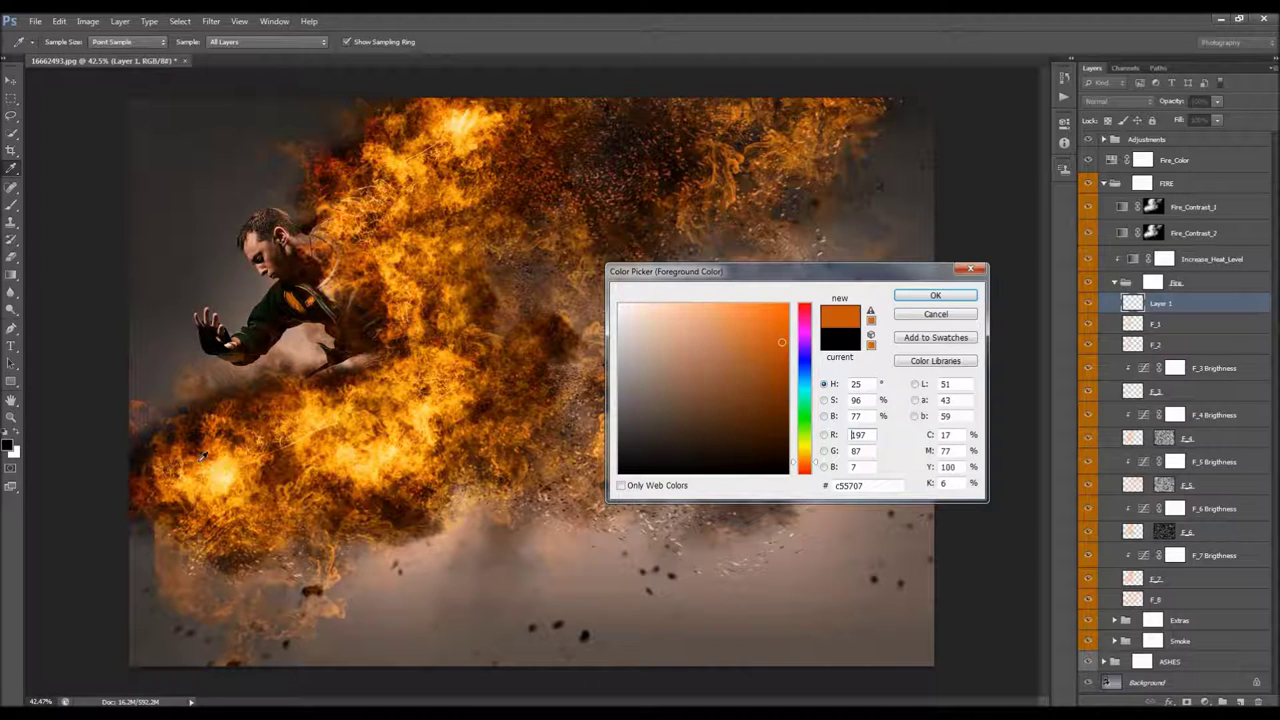
pyautogui.click(764, 312)
pyautogui.press('Return')
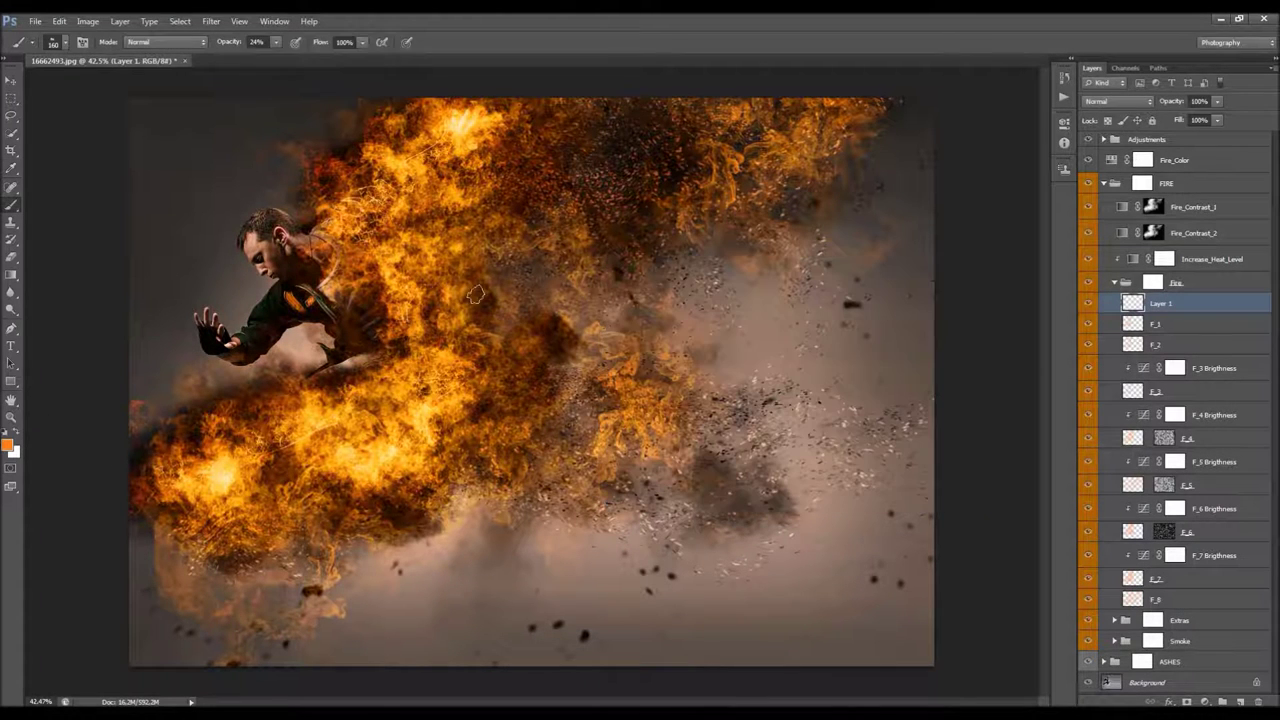
# Choose a 500 px flame-shaped brush and set the brush opacity to 100%
pyautogui.rightClick(417, 306)
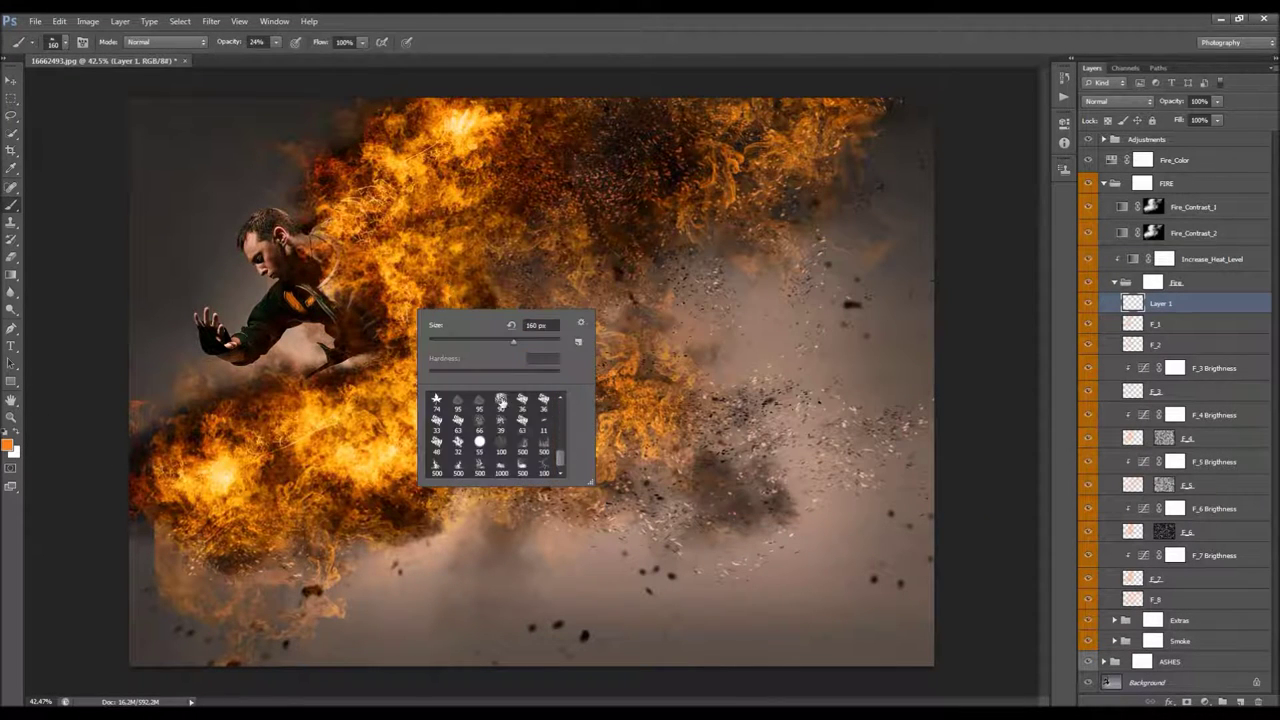
pyautogui.click(438, 467)
pyautogui.press('Return')
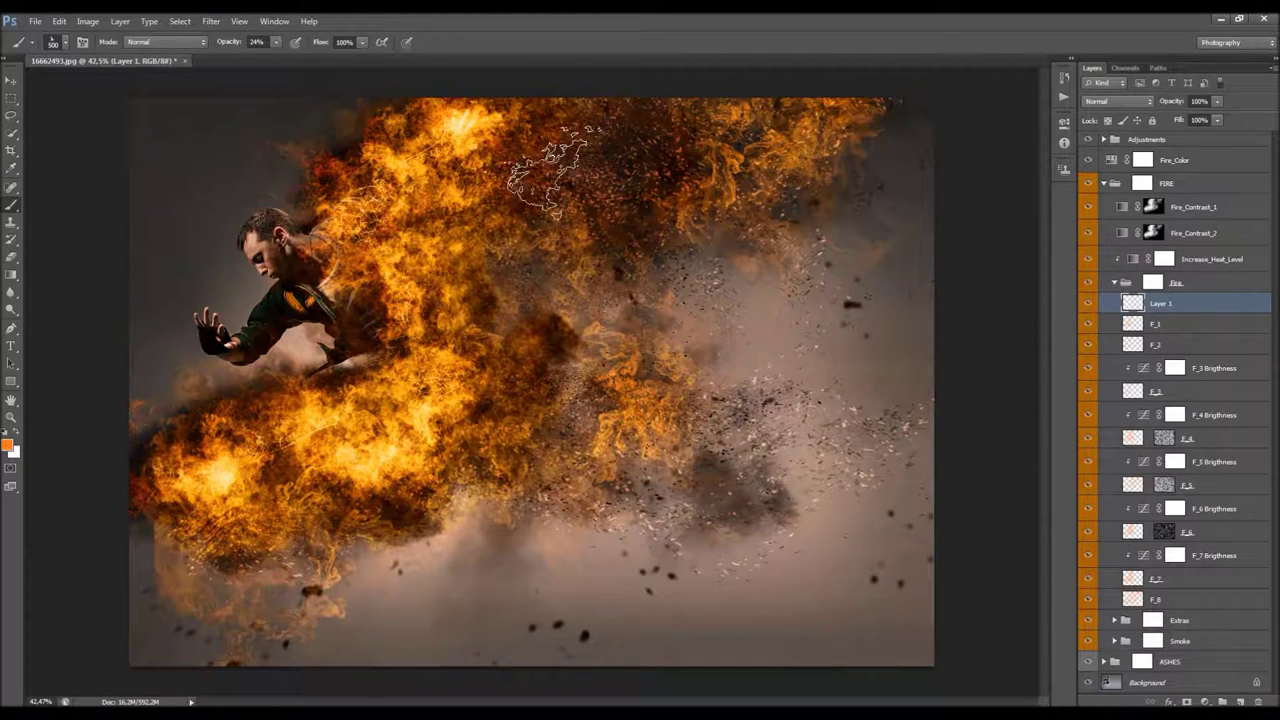
pyautogui.press('0')
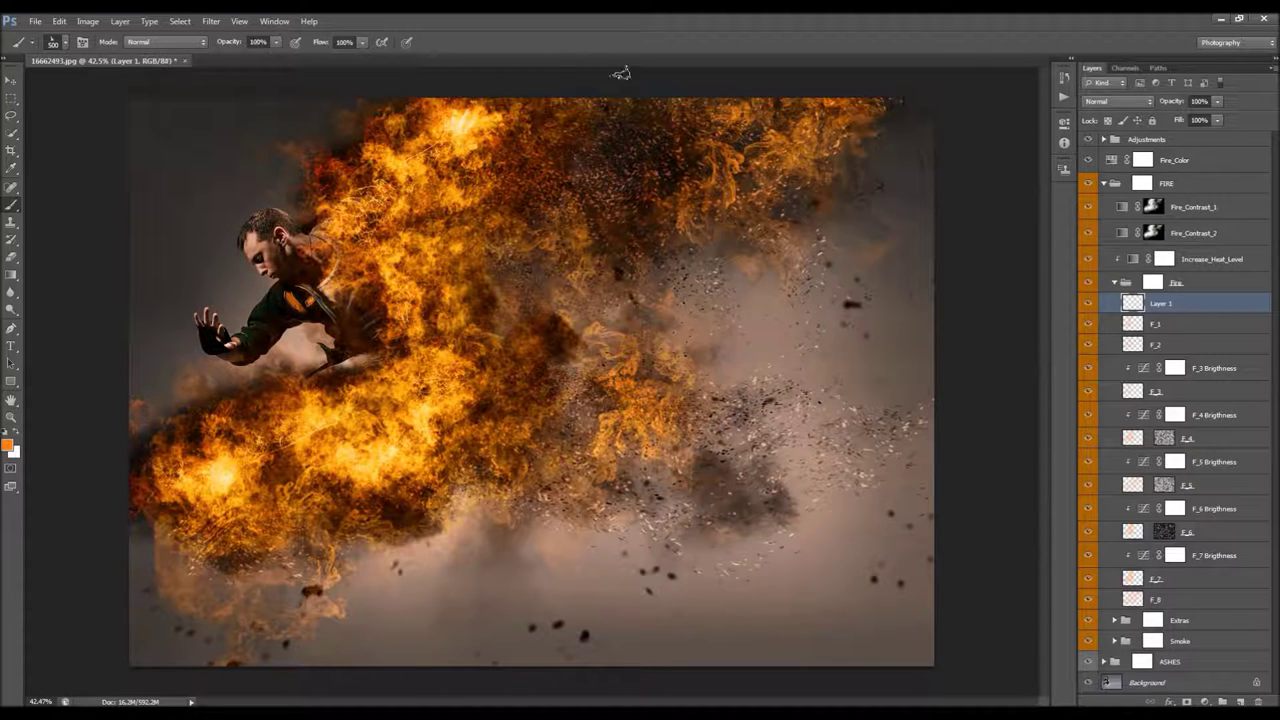
# Paint orange flames on Layer 1 across the dark upper part of the fire
pyautogui.moveTo(632, 180)
pyautogui.mouseDown()
pyautogui.moveTo(594, 176)
pyautogui.moveTo(629, 122)
pyautogui.moveTo(697, 136)
pyautogui.moveTo(585, 160)
pyautogui.mouseUp()
pyautogui.hotkey('ctrl', 'z')
pyautogui.moveTo(514, 143)
pyautogui.mouseDown()
pyautogui.moveTo(604, 178)
pyautogui.moveTo(646, 150)
pyautogui.moveTo(614, 130)
pyautogui.moveTo(790, 150)
pyautogui.mouseUp()
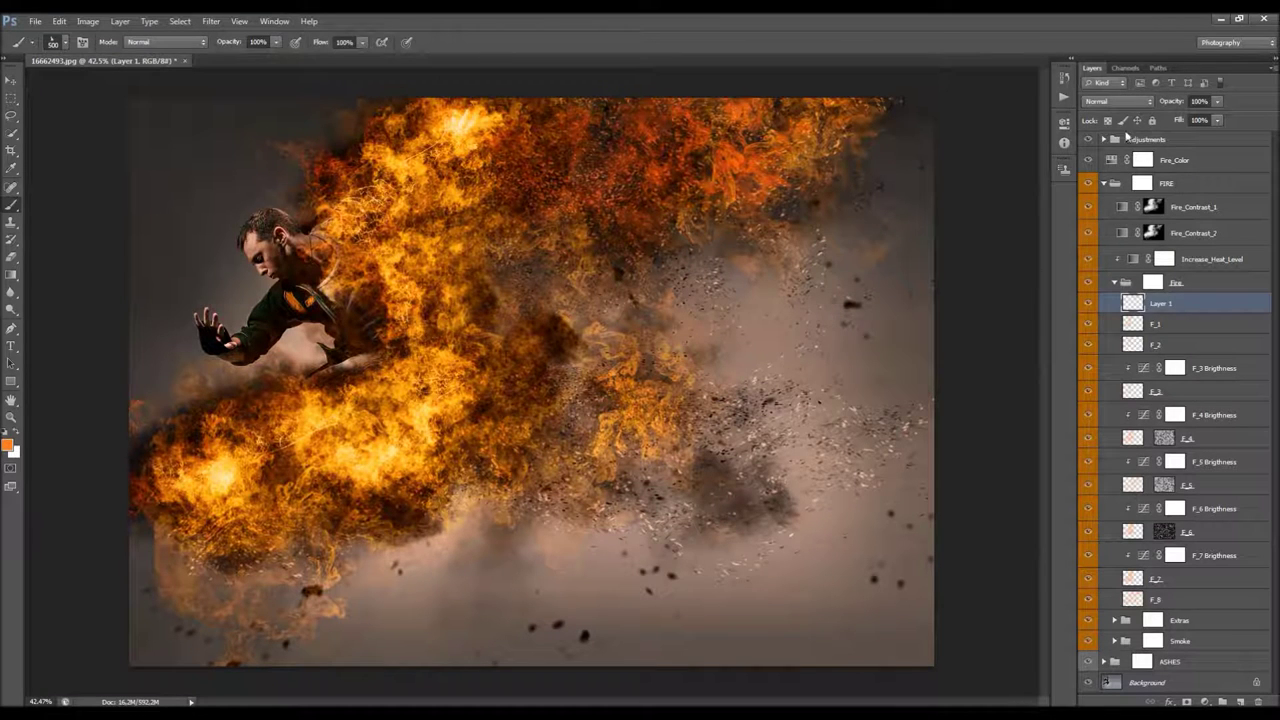
# Set Layer 1's blend mode to Screen and reposition its flames in the upper part of the fire
pyautogui.click(1118, 101)
pyautogui.click(1112, 235)
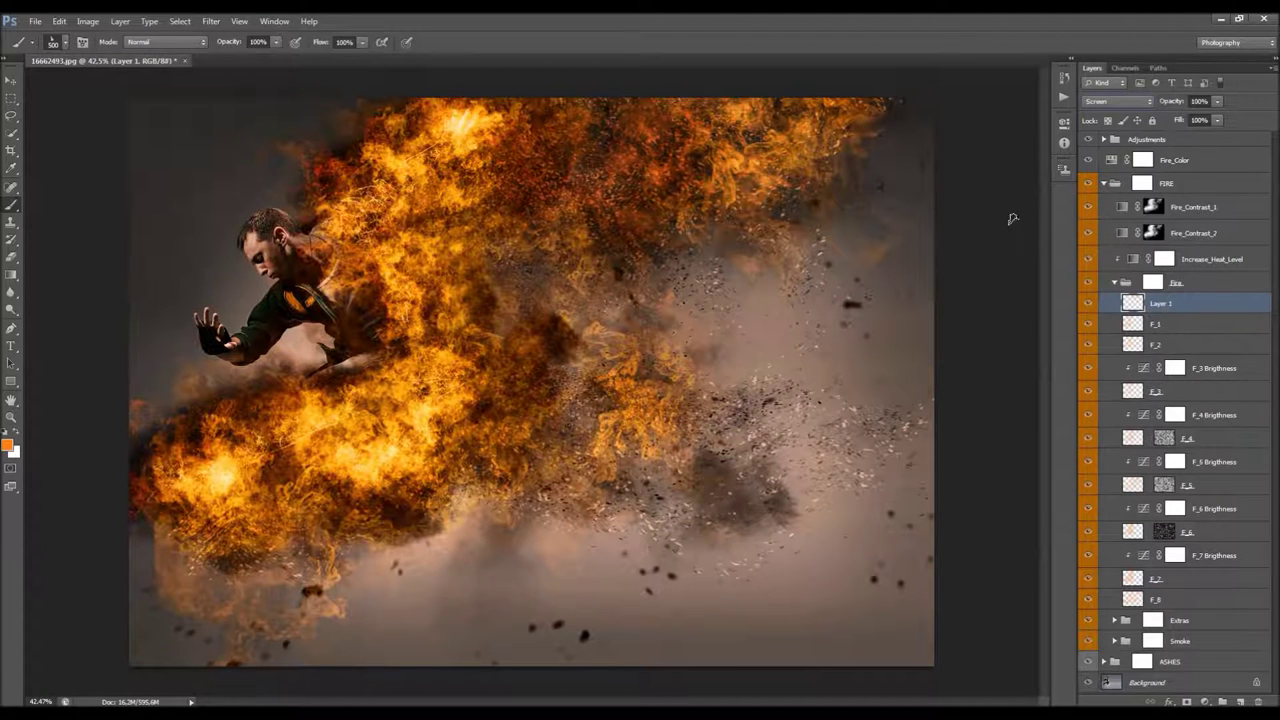
pyautogui.press('v')
pyautogui.moveTo(705, 185)
pyautogui.mouseDown()
pyautogui.moveTo(629, 186)
pyautogui.moveTo(652, 184)
pyautogui.moveTo(615, 148)
pyautogui.mouseUp()
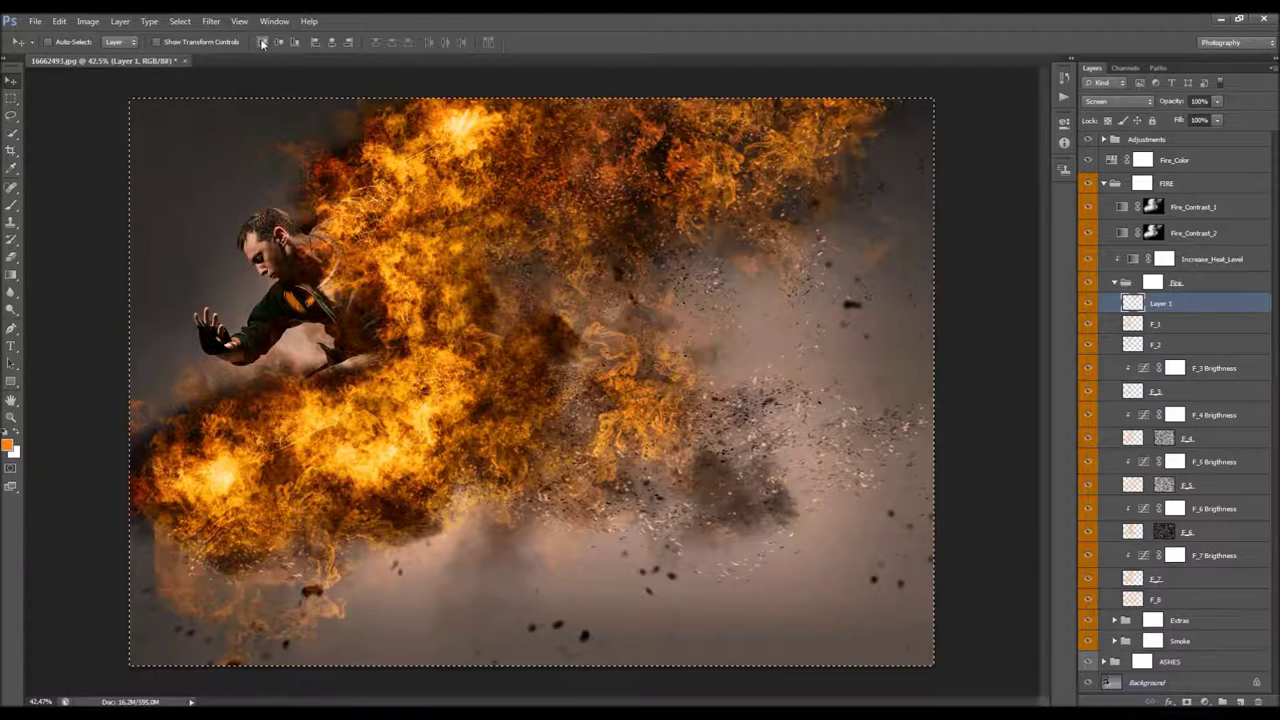
# Shift Layer 1's hue slightly toward yellow with a Hue/Saturation adjustment to match the surrounding fire
pyautogui.click(88, 21)
pyautogui.moveTo(134, 58)
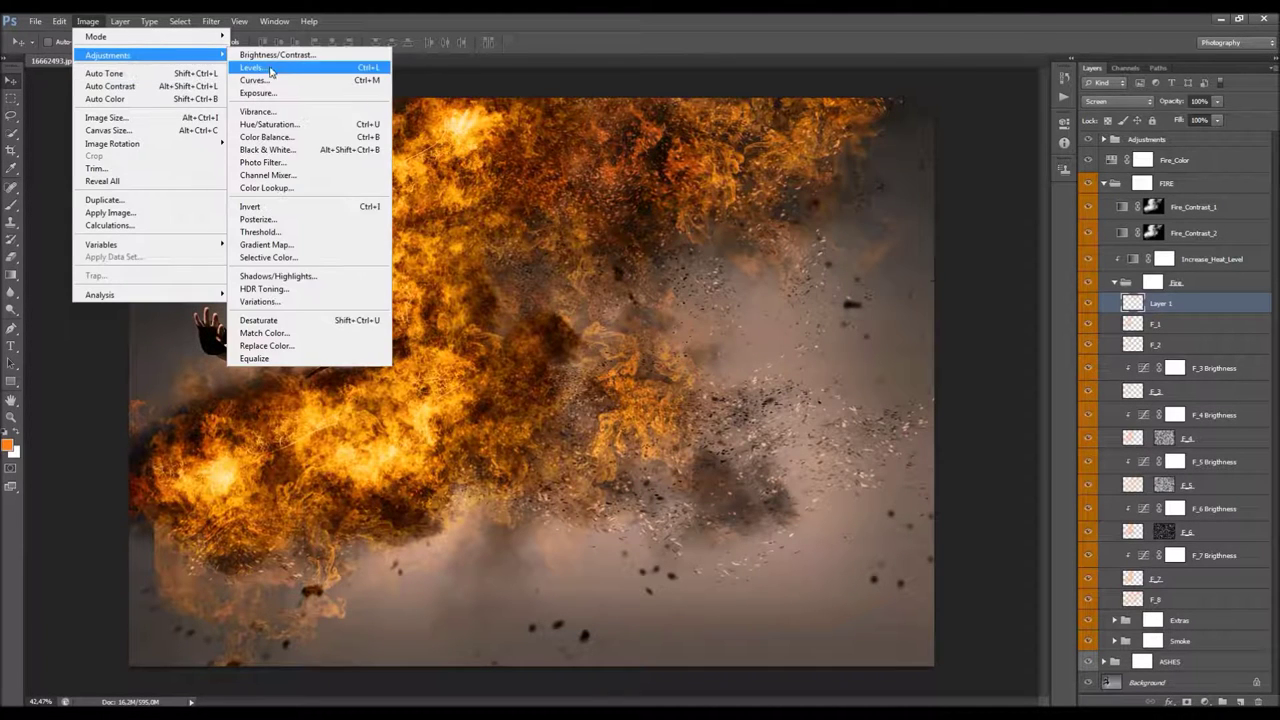
pyautogui.click(285, 125)
pyautogui.moveTo(699, 480)
pyautogui.mouseDown()
pyautogui.moveTo(677, 477)
pyautogui.moveTo(718, 485)
pyautogui.moveTo(704, 486)
pyautogui.mouseUp()
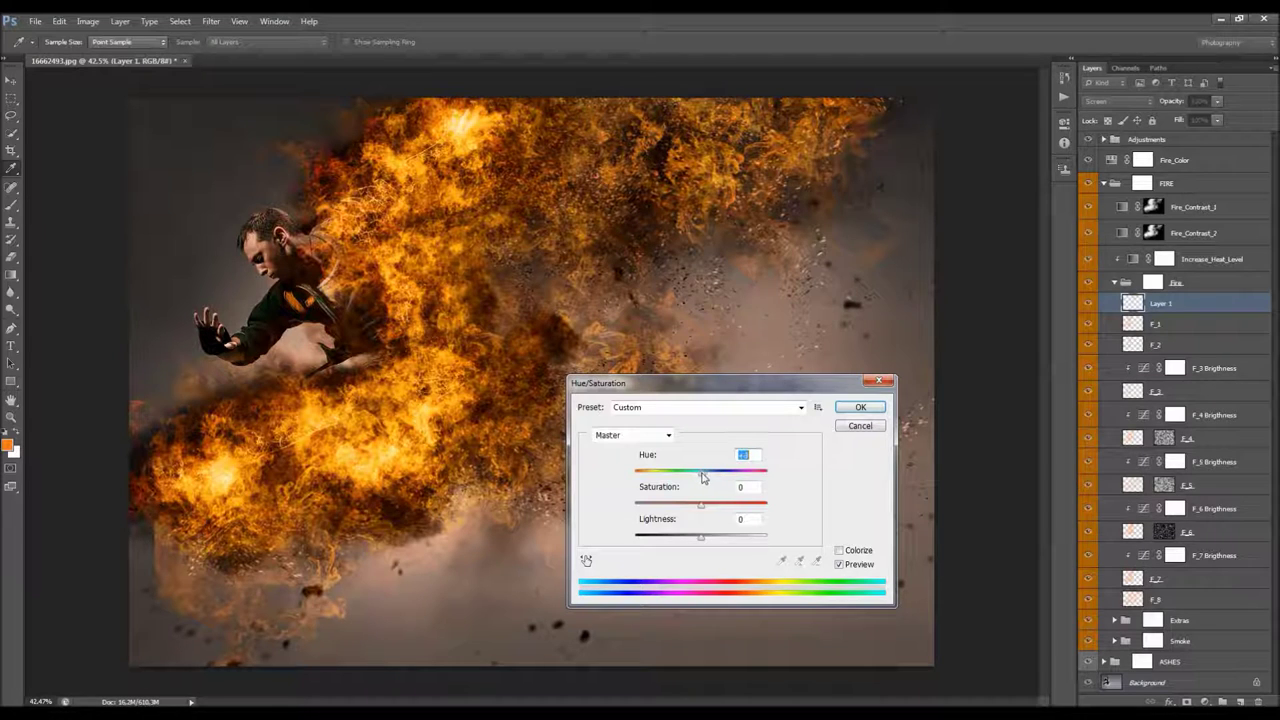
pyautogui.click(860, 407)
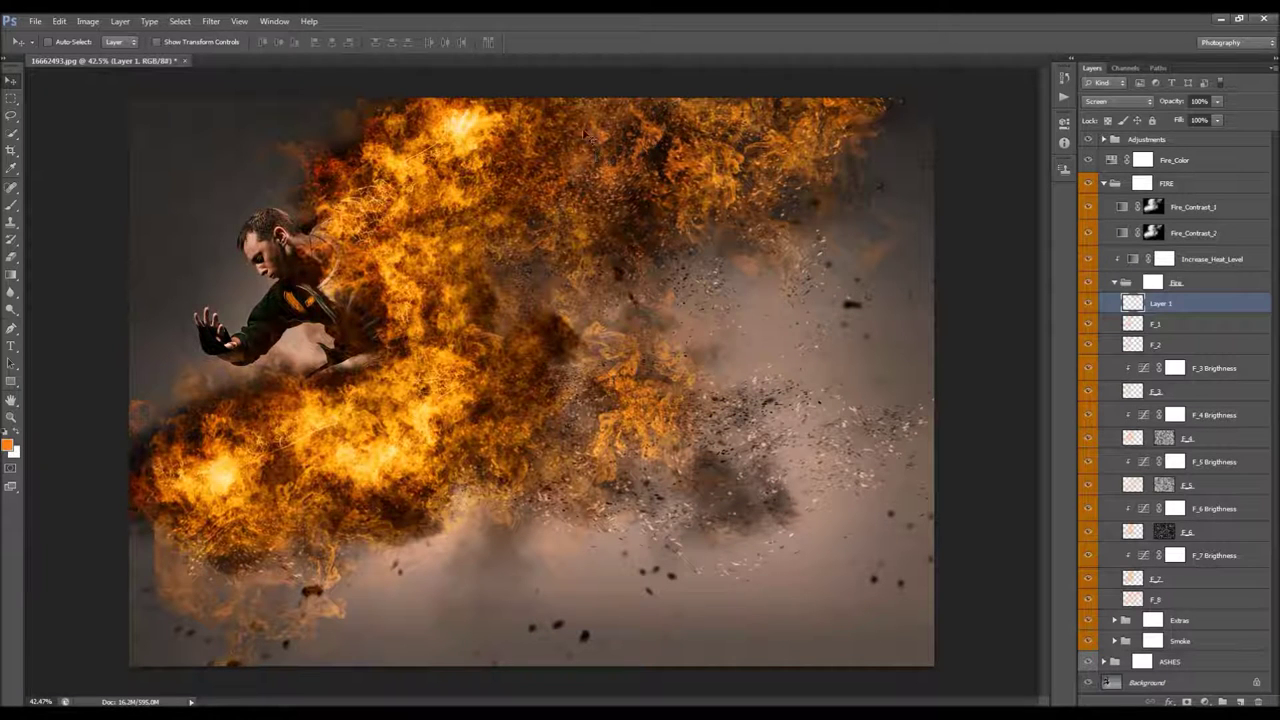
# Add a new layer above Layer 1 and change the brush's foreground color to yellow-orange
pyautogui.click(1240, 701)
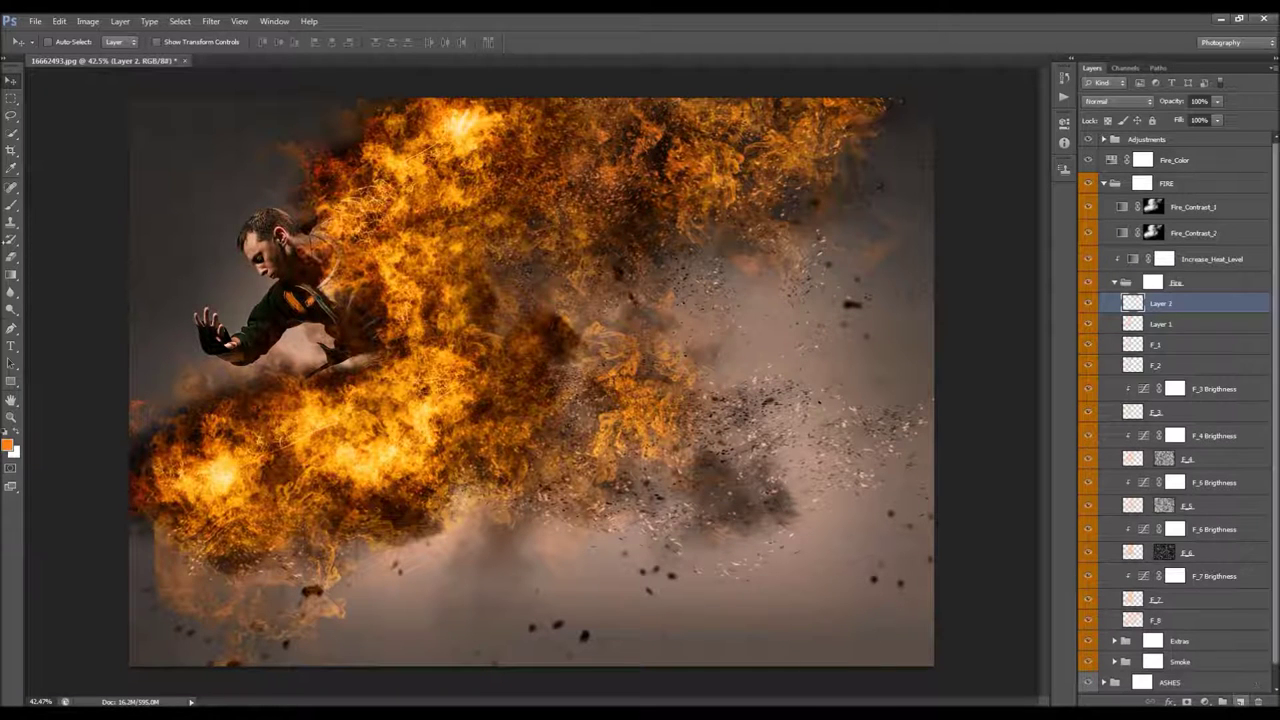
pyautogui.click(11, 204)
pyautogui.click(8, 441)
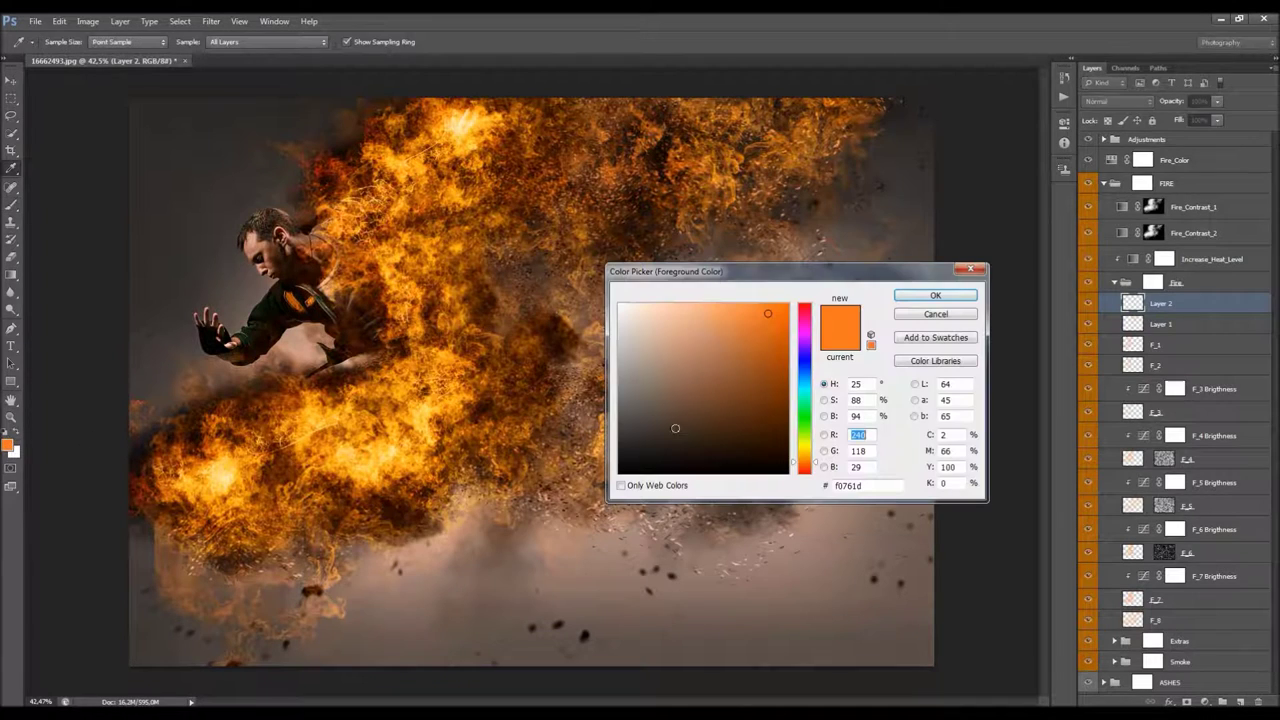
pyautogui.moveTo(801, 459); pyautogui.dragTo(801, 451)
pyautogui.press('Return')
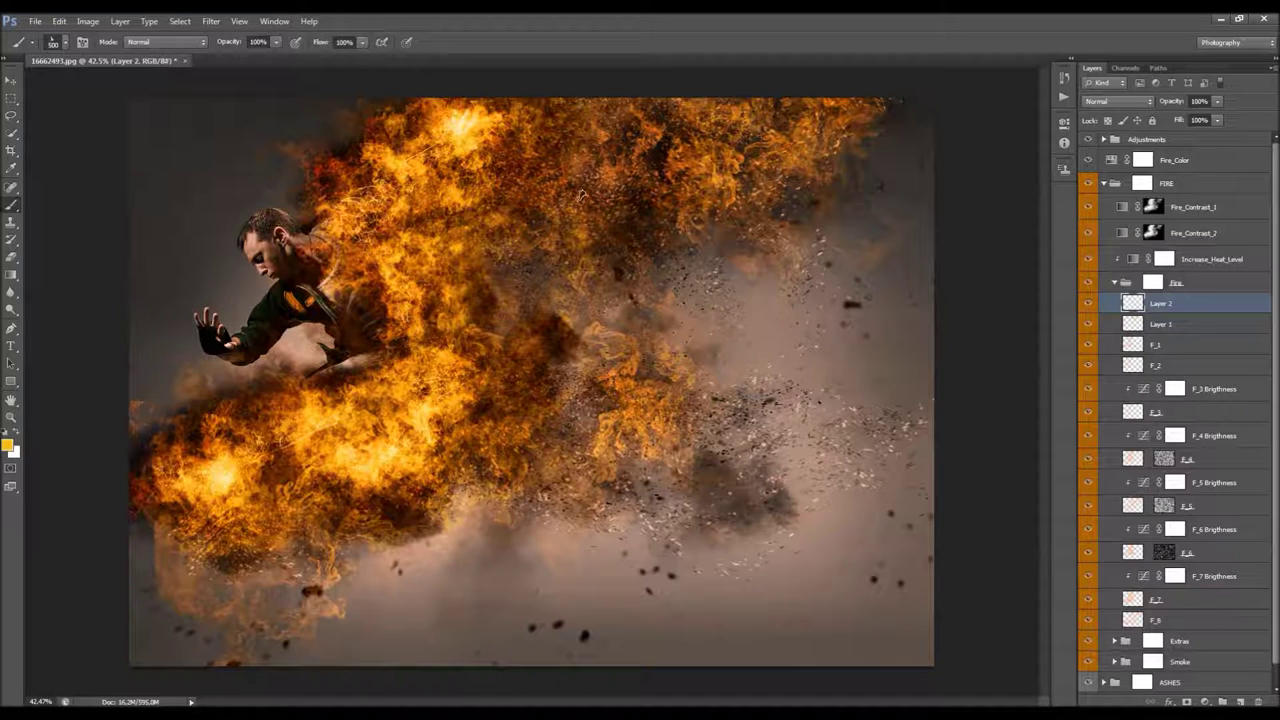
# Paint yellow flames on Layer 2 over the upper fire and set the layer's blend mode to Screen
pyautogui.moveTo(668, 183)
pyautogui.mouseDown()
pyautogui.moveTo(600, 160)
pyautogui.moveTo(710, 185)
pyautogui.mouseUp()
pyautogui.click(1115, 101)
pyautogui.click(1100, 222)
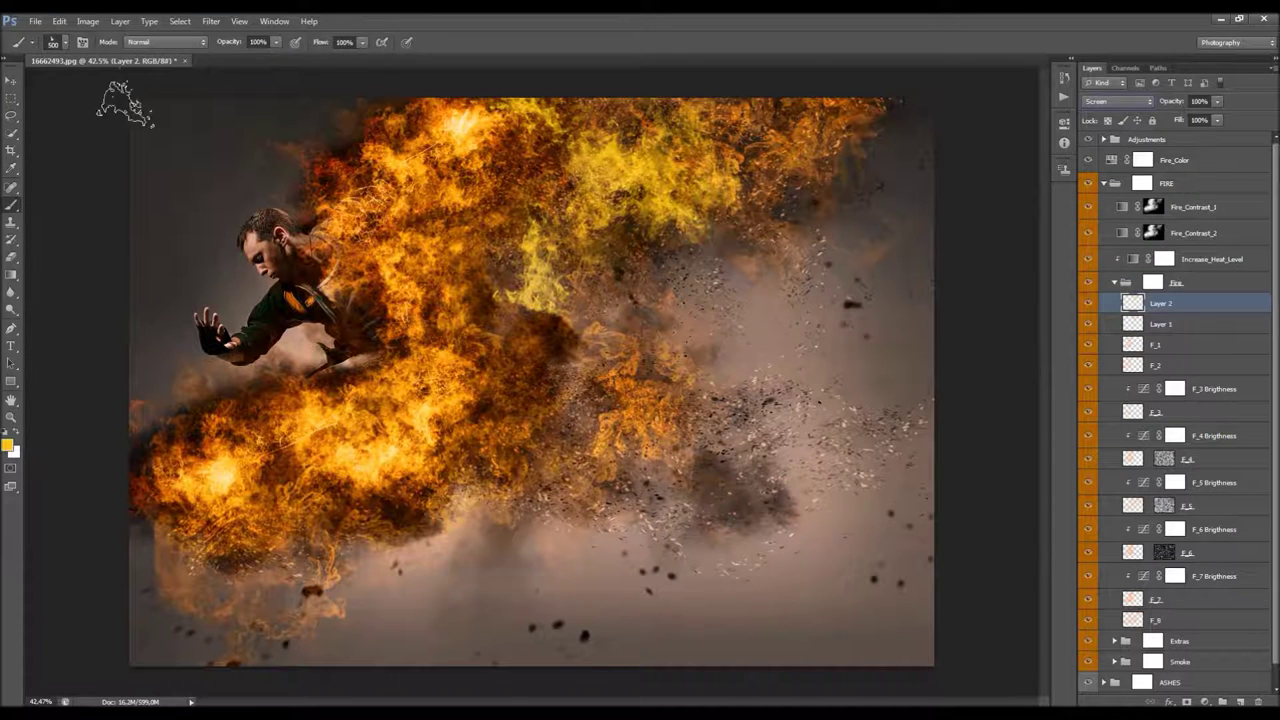
# Adjust Layer 2's hue to -17 with Hue/Saturation and merge the layer down into Layer 1
pyautogui.click(88, 21)
pyautogui.moveTo(107, 55)
pyautogui.click(268, 124)
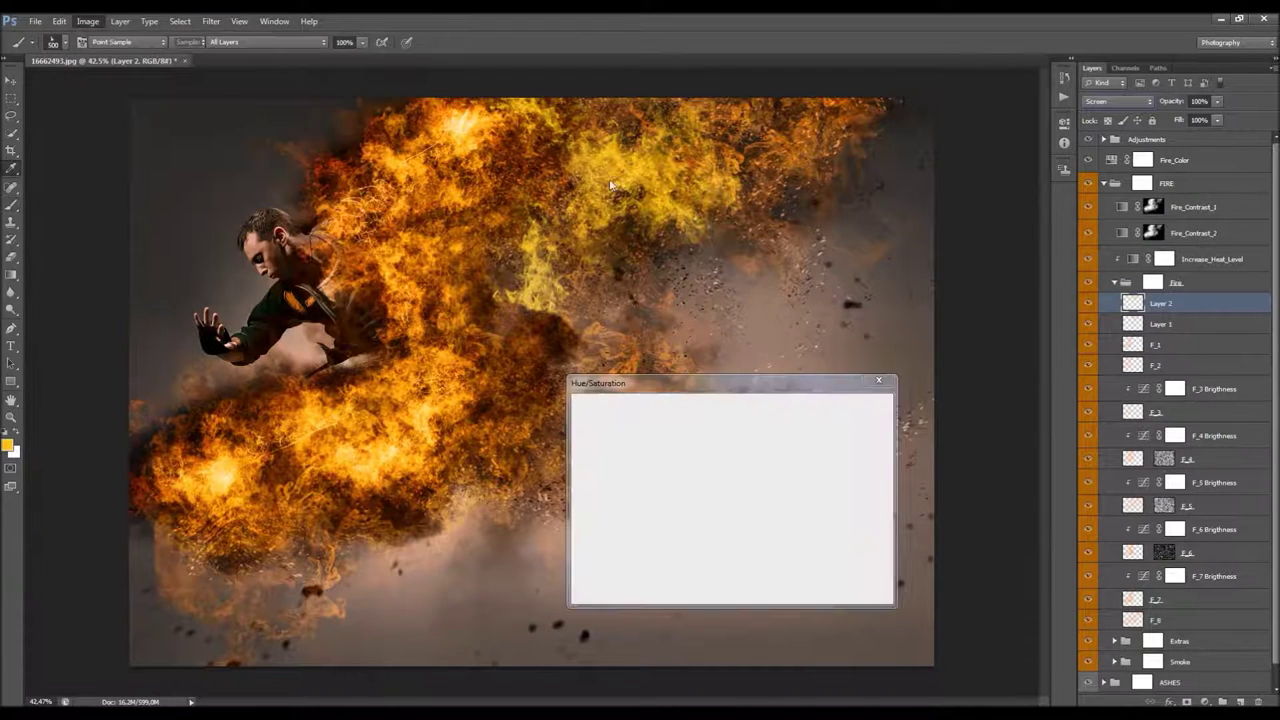
pyautogui.moveTo(700, 472); pyautogui.dragTo(690, 478)
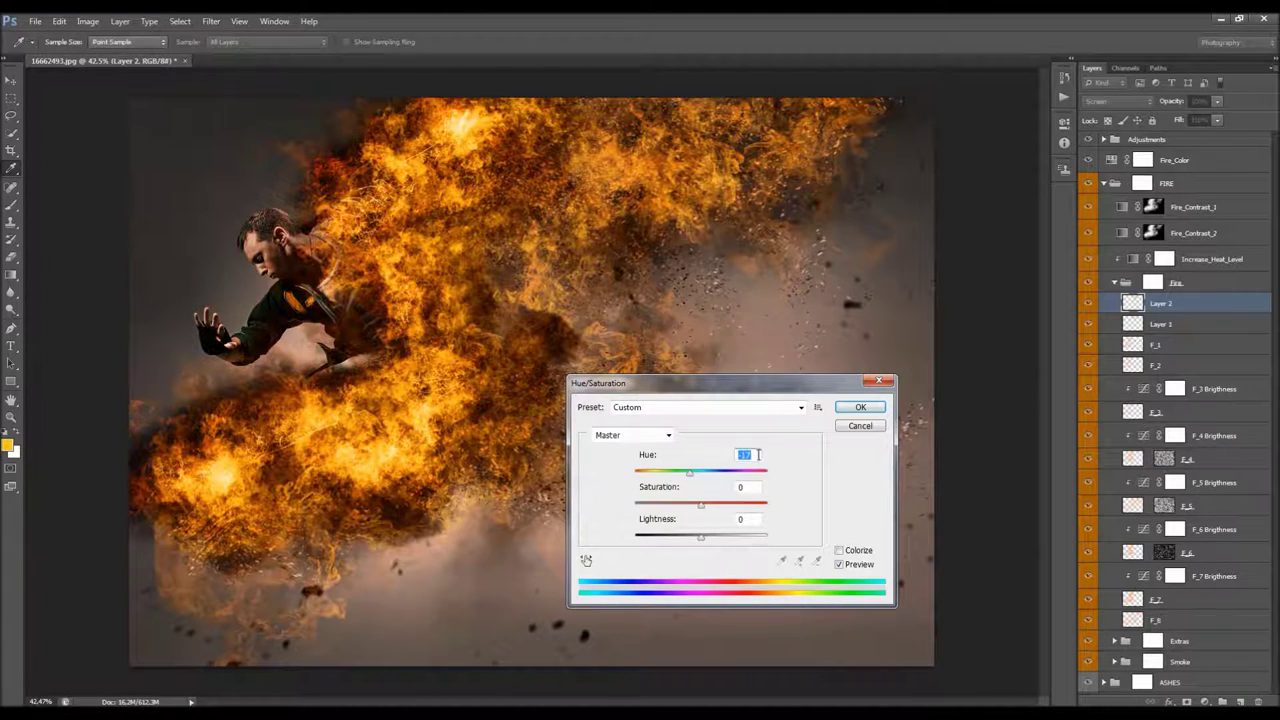
pyautogui.click(858, 408)
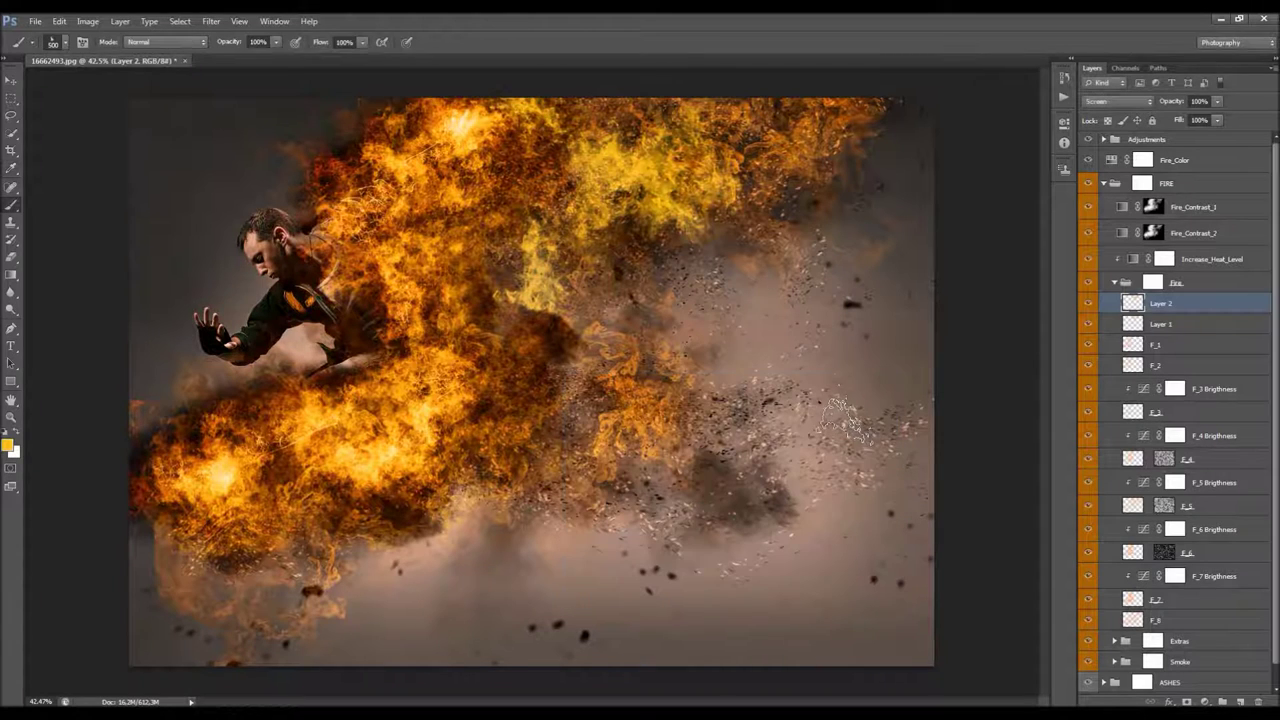
pyautogui.hotkey('ctrl', 'e')
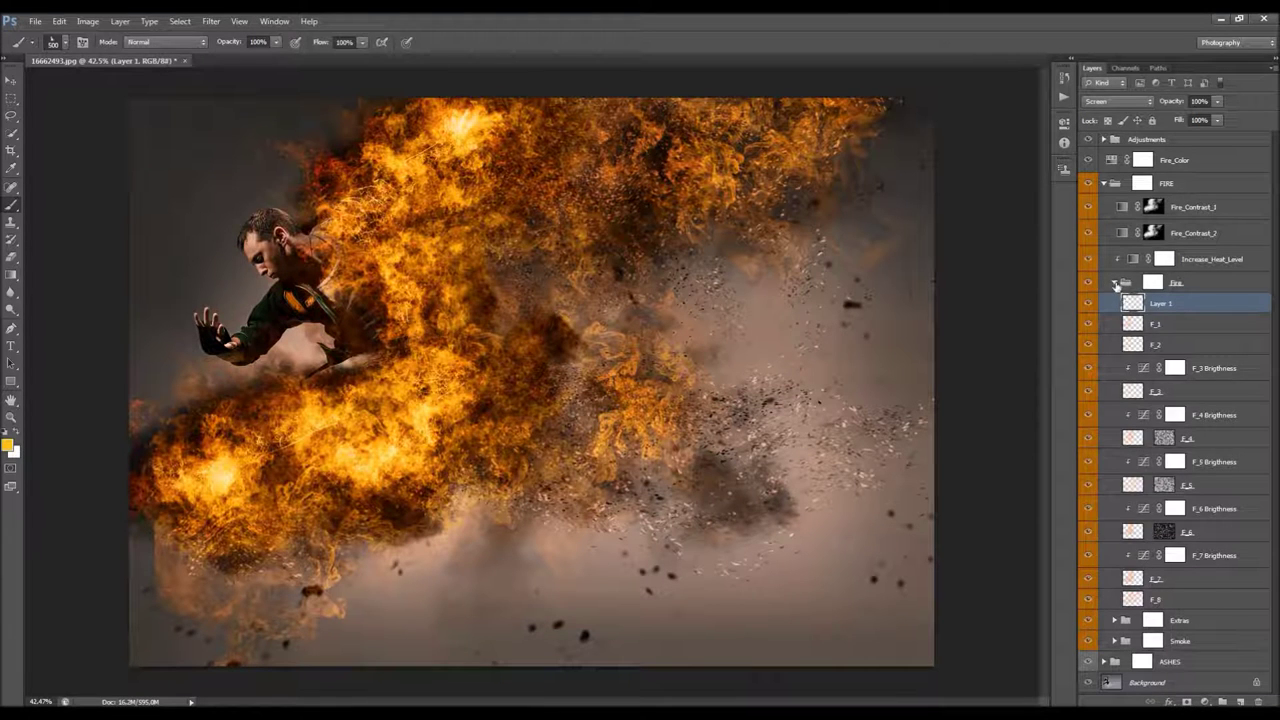
# Collapse the Fire group and compare the image with the group hidden and shown
pyautogui.click(1116, 284)
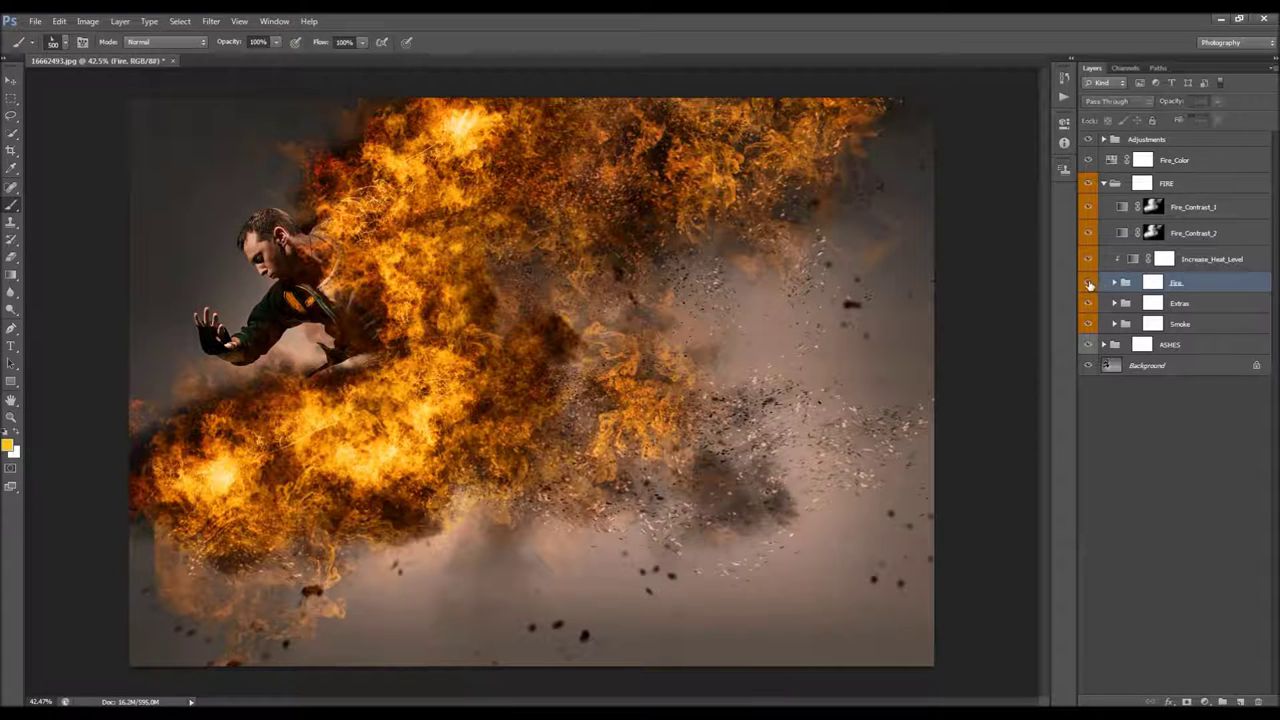
pyautogui.click(1089, 284)
pyautogui.click(1089, 284)
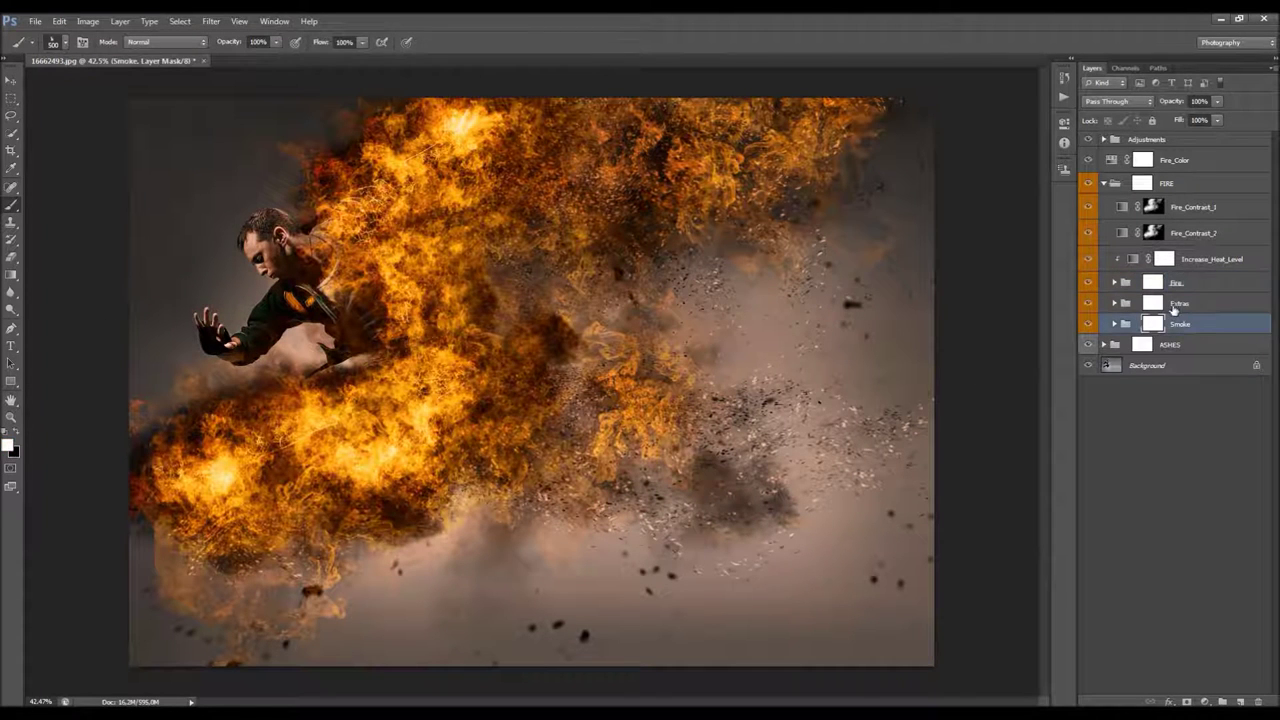
# Expand the Extras group and compare the image with Cracks_1 and Cracks_2 hidden and shown
pyautogui.click(1158, 305)
pyautogui.click(1115, 304)
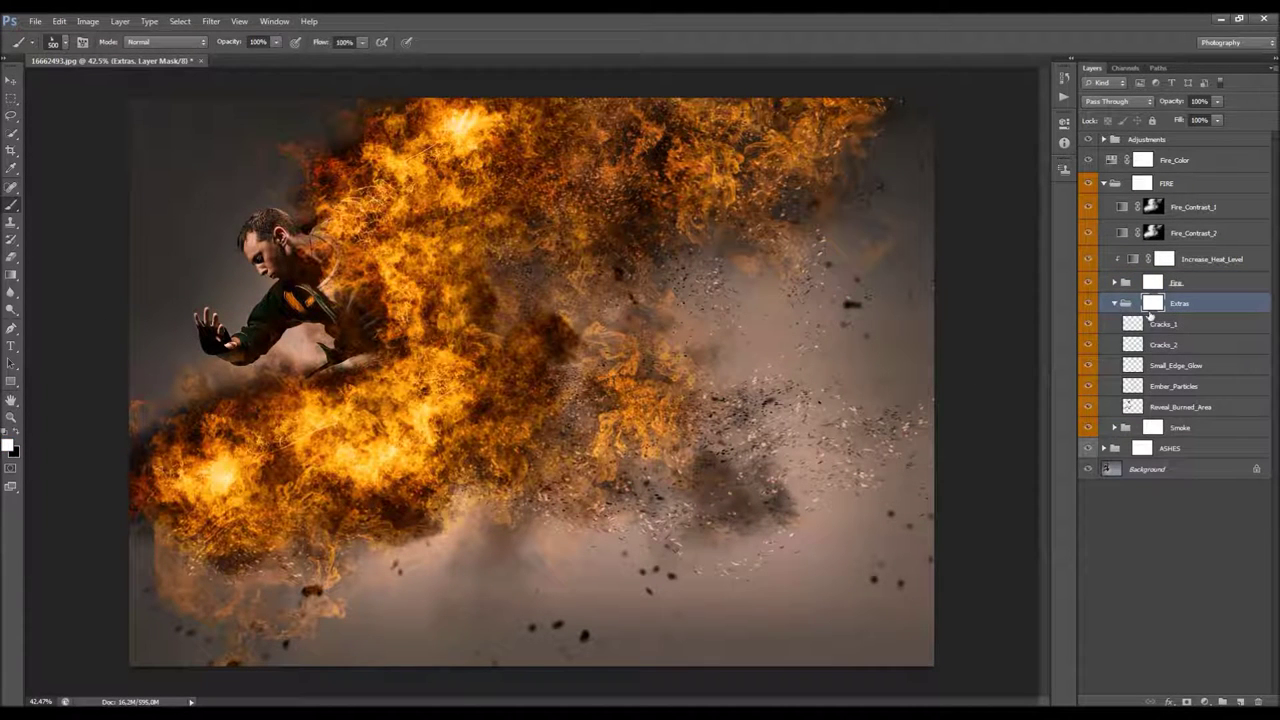
pyautogui.click(1165, 344)
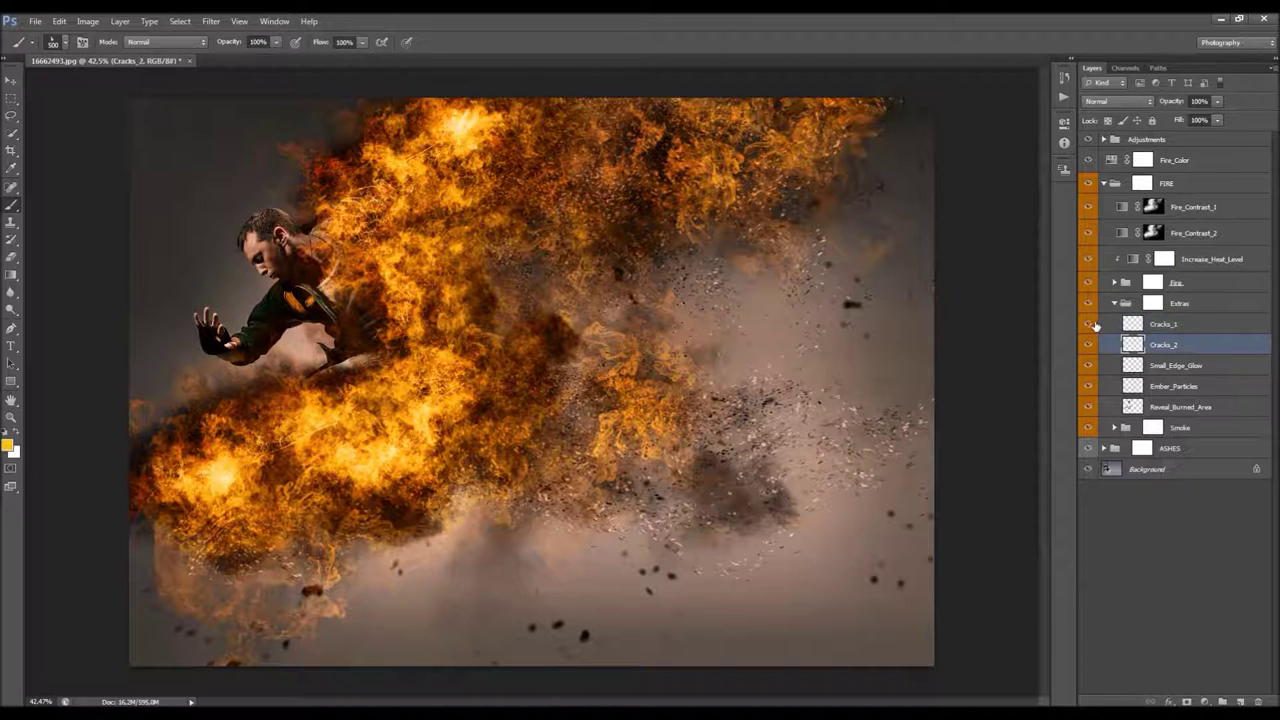
pyautogui.moveTo(1089, 326); pyautogui.dragTo(1089, 344)
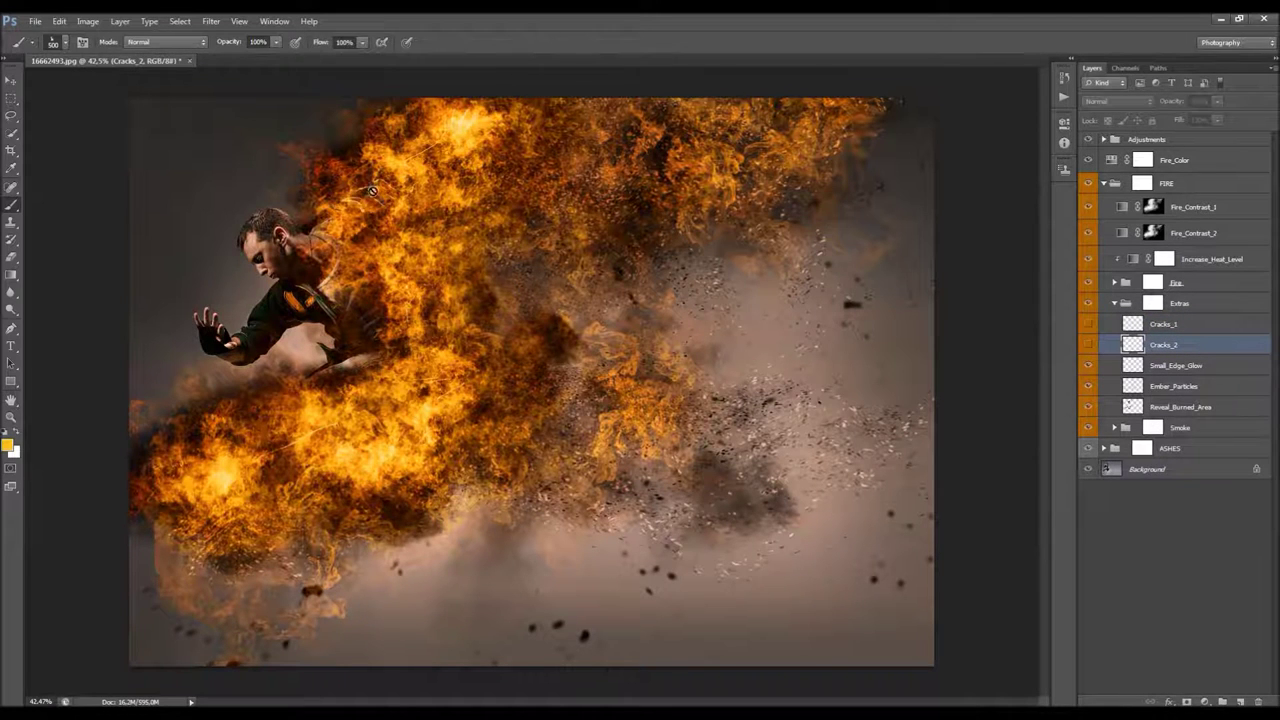
pyautogui.moveTo(1089, 324); pyautogui.dragTo(1090, 343)
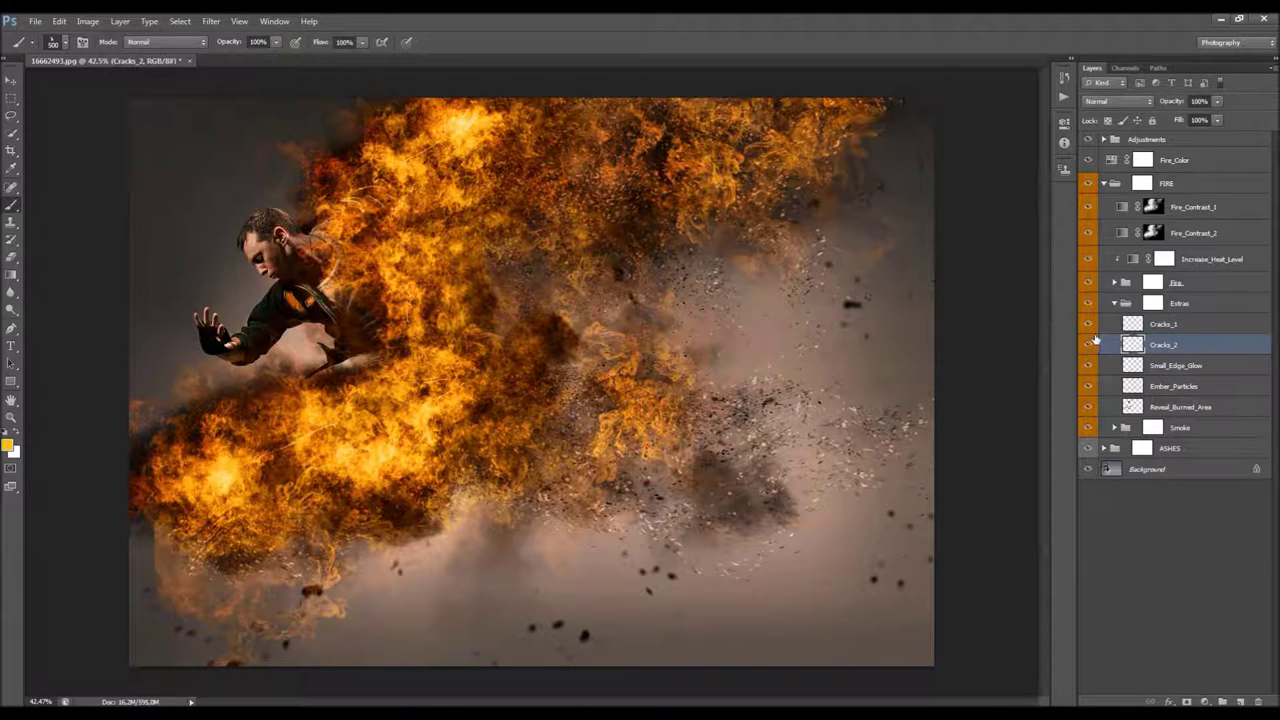
# Reduce the opacity of the Cracks_1 and Cracks_2 layers together to 62%
pyautogui.click(1168, 328)
pyautogui.press('v')
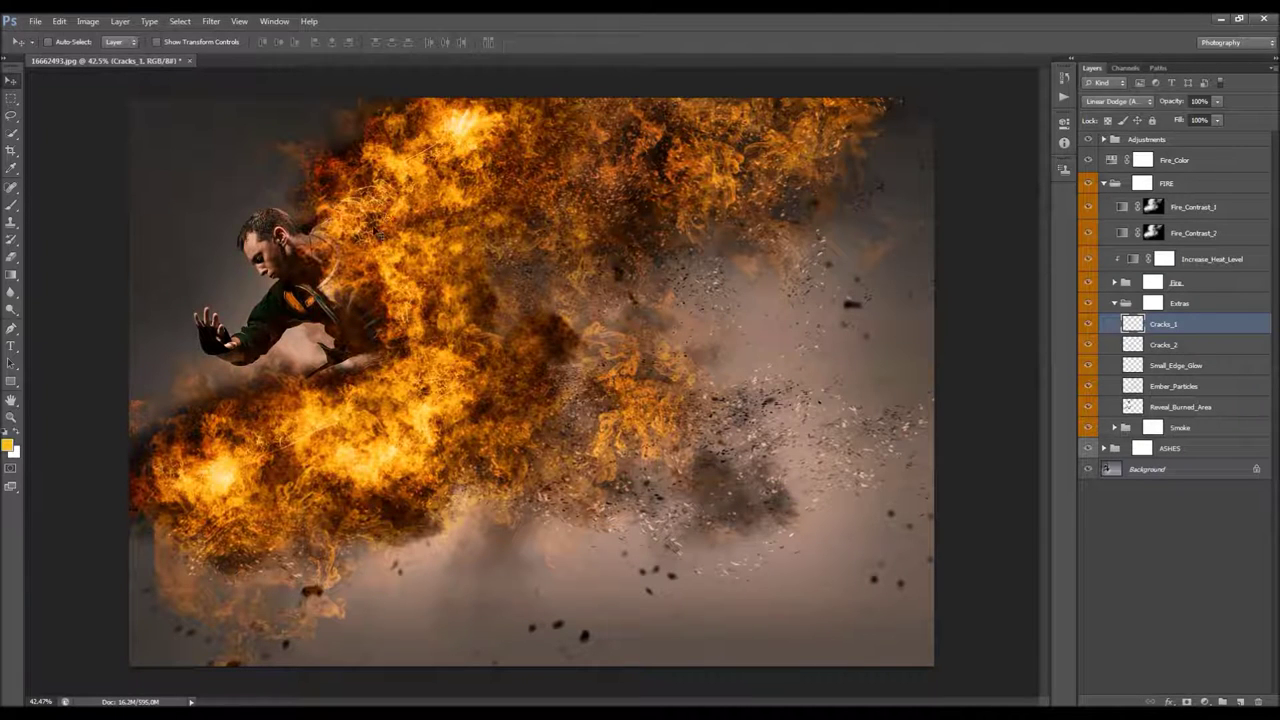
pyautogui.rightClick(383, 216)
pyautogui.click(608, 226)
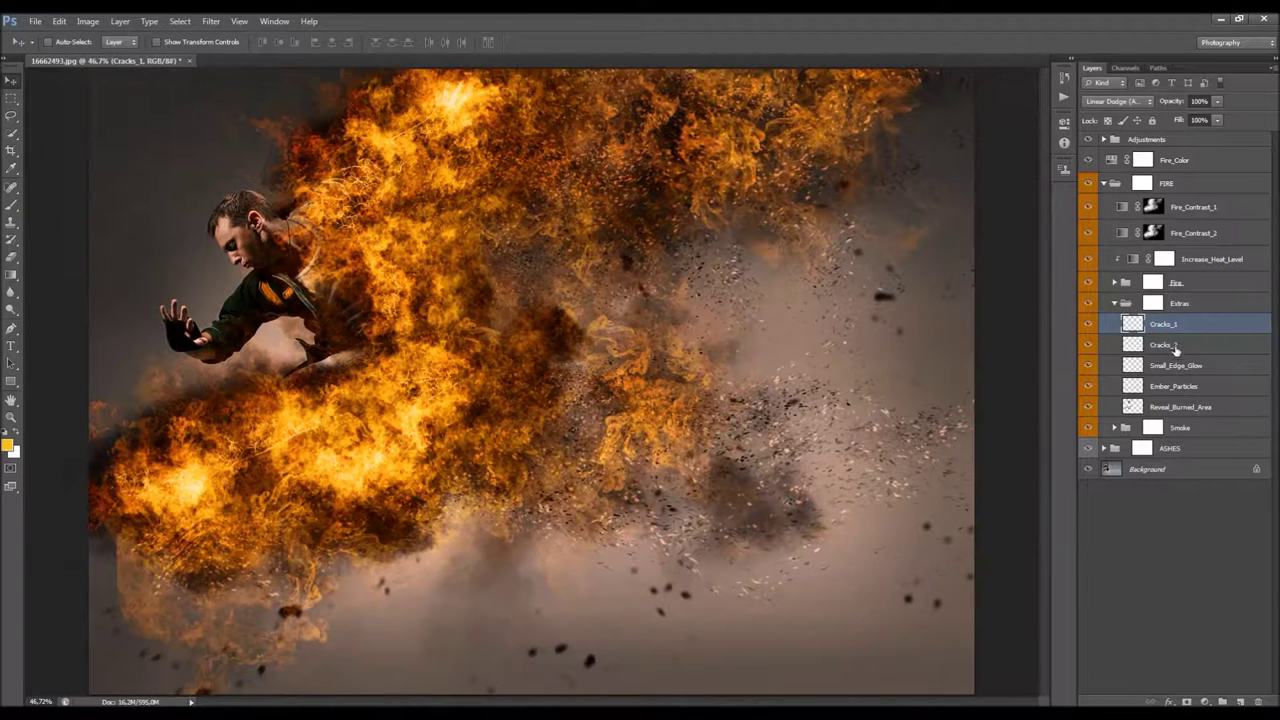
pyautogui.keyDown('shift'); pyautogui.click(1177, 346); pyautogui.keyUp('shift')
pyautogui.moveTo(1174, 103); pyautogui.dragTo(1170, 106)
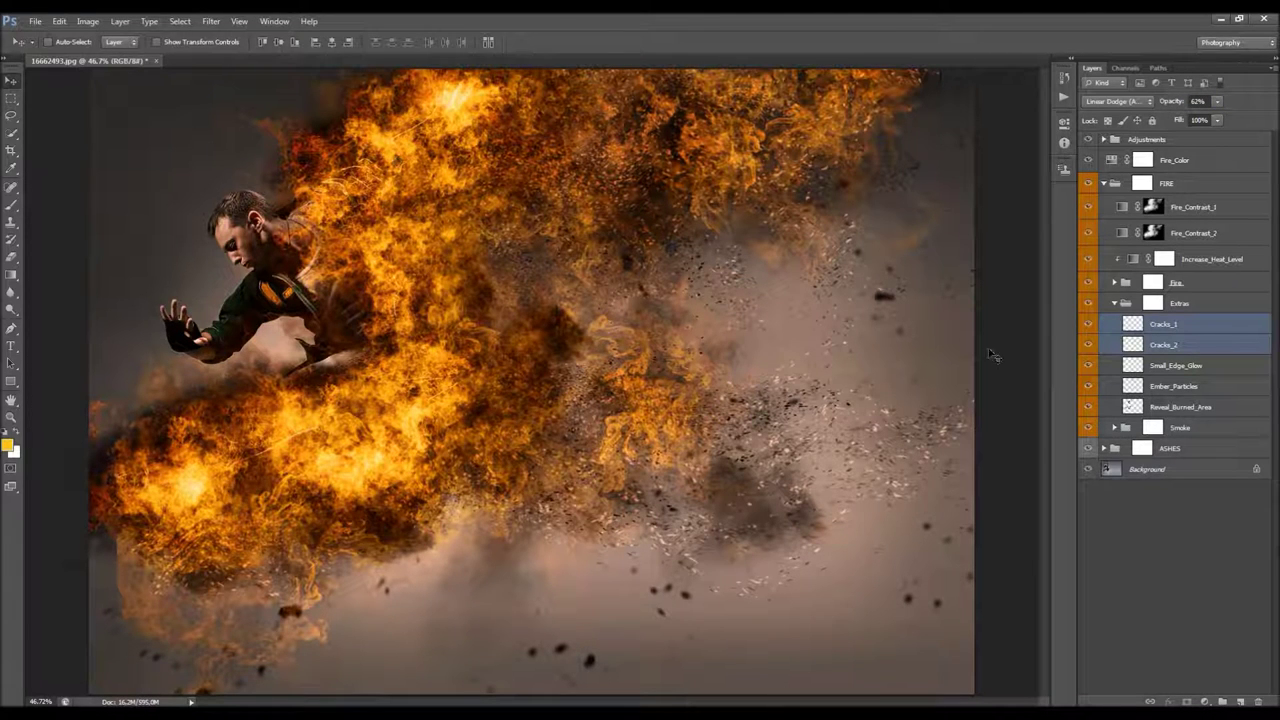
# Compare the image with and without Small_Edge_Glow, and reduce that layer's opacity
pyautogui.click(1132, 367)
pyautogui.click(1093, 365)
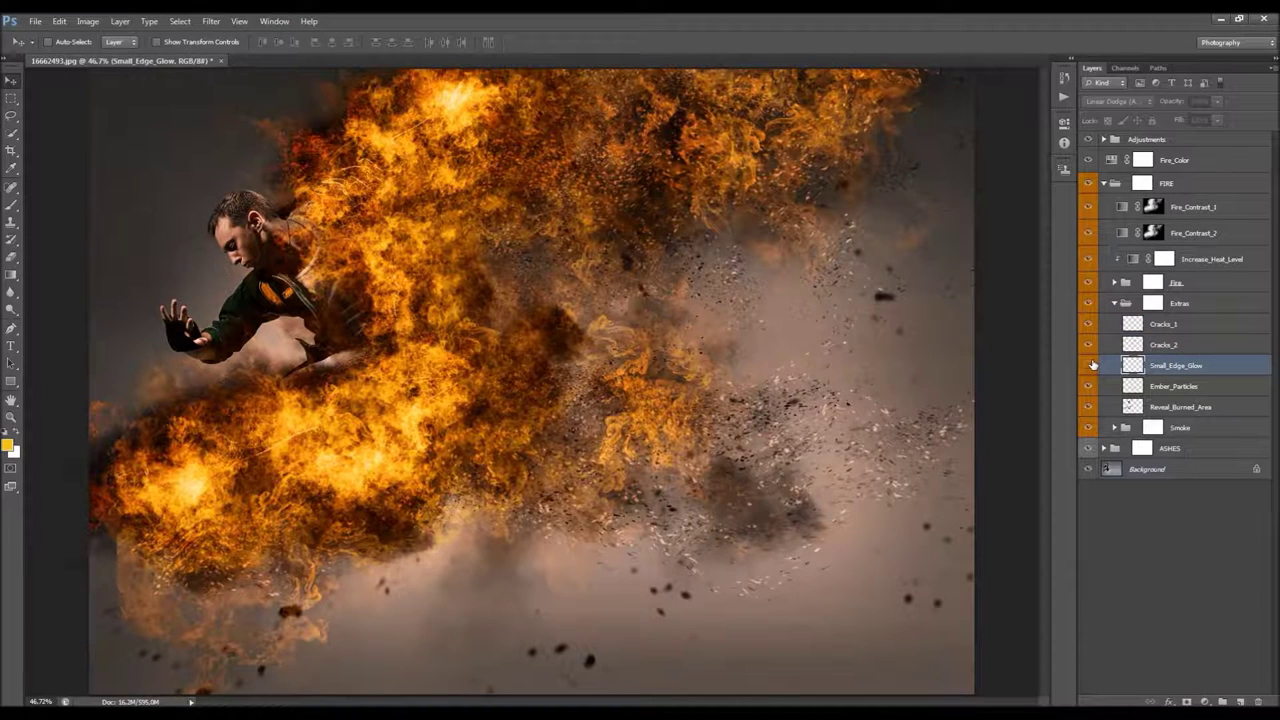
pyautogui.click(1092, 365)
pyautogui.click(1092, 365)
pyautogui.click(1092, 365)
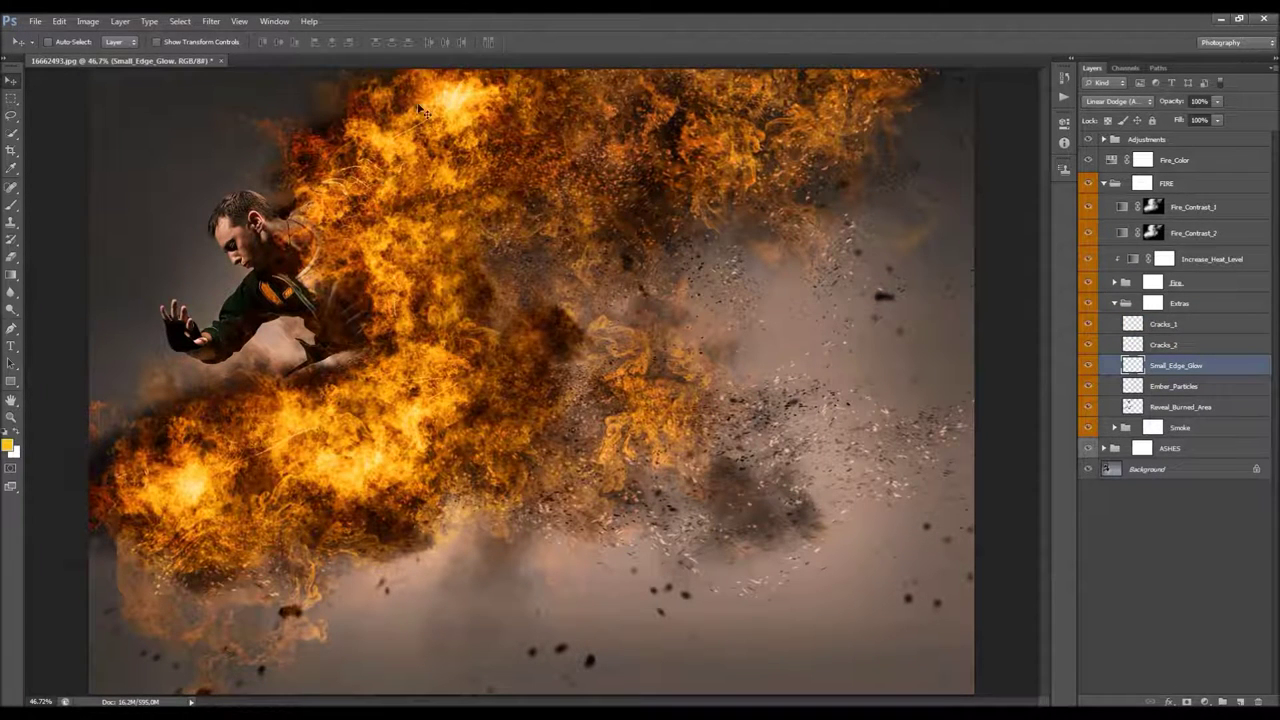
pyautogui.moveTo(1170, 102); pyautogui.dragTo(1166, 103)
# Compare the image with Ember_Particles hidden and shown, and select the ASHES group's mask
pyautogui.click(1185, 386)
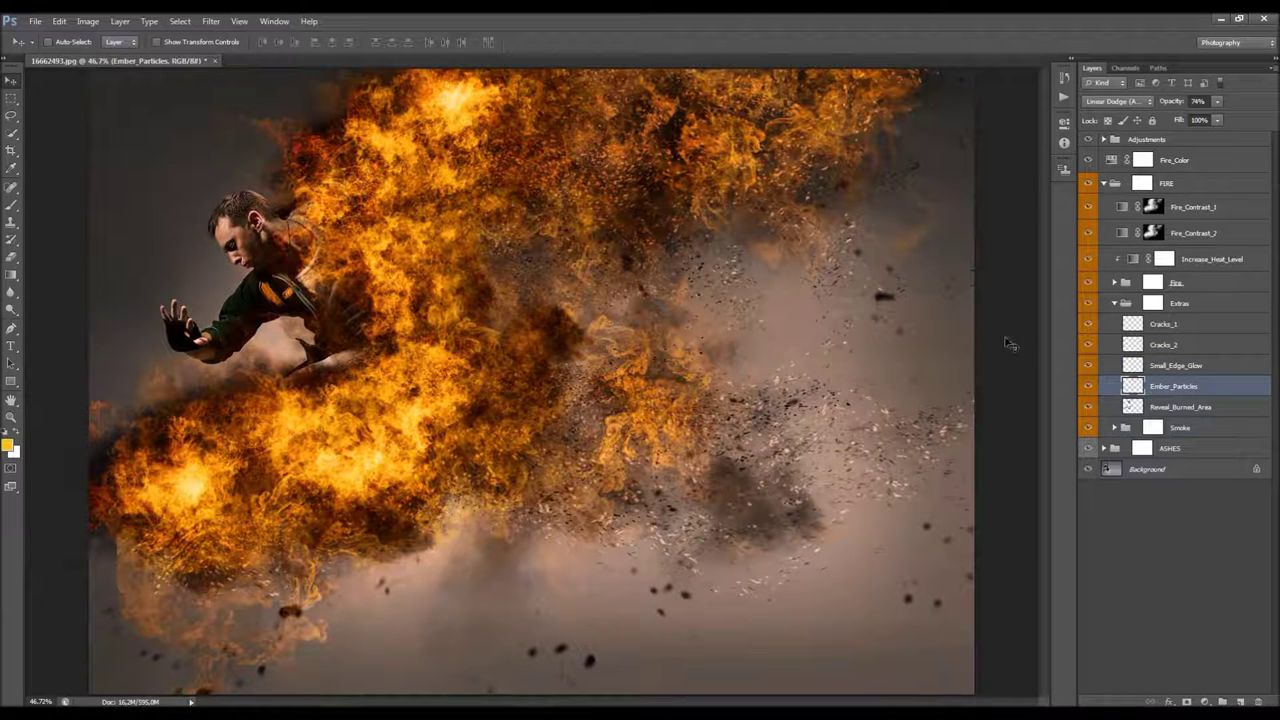
pyautogui.click(1089, 387)
pyautogui.click(1089, 387)
pyautogui.scroll(-3, 630, 262)
pyautogui.scroll(2, 592, 257)
pyautogui.click(1138, 451)
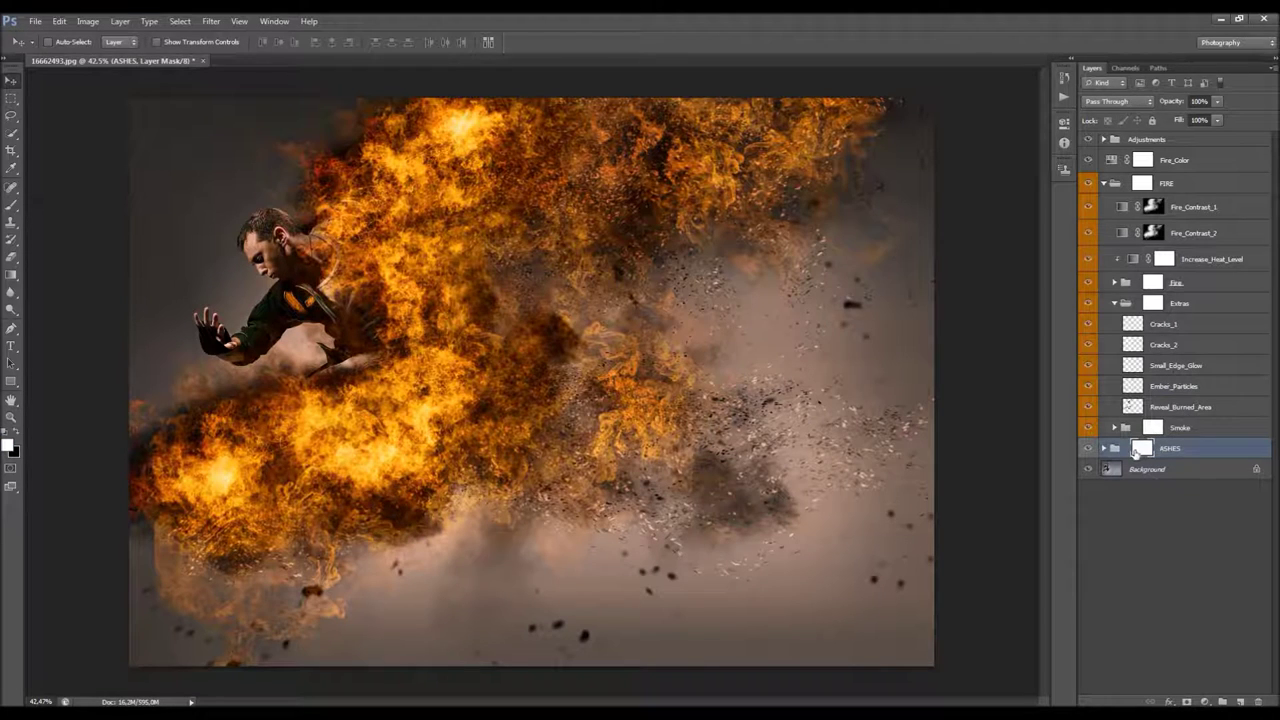
# Select the Reveal_Burned_Area layer and compare the image with it hidden and shown
pyautogui.click(1163, 449)
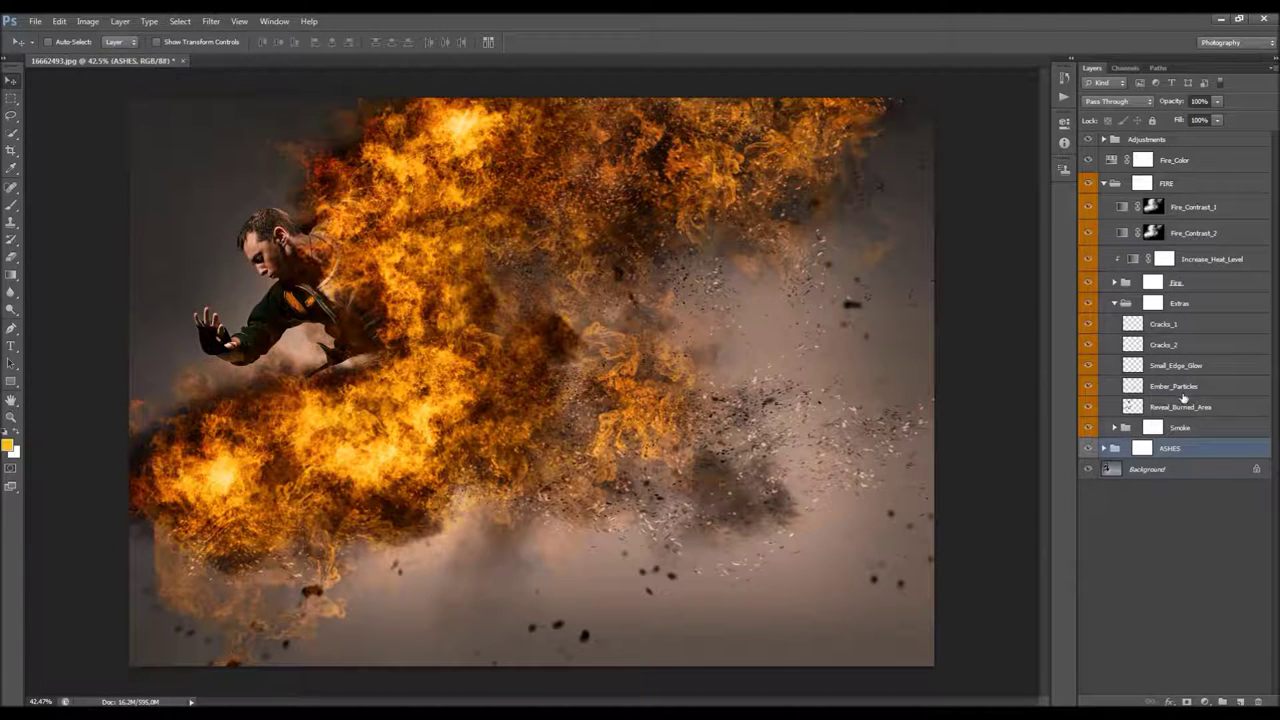
pyautogui.click(1187, 408)
pyautogui.click(1088, 407)
pyautogui.click(1088, 407)
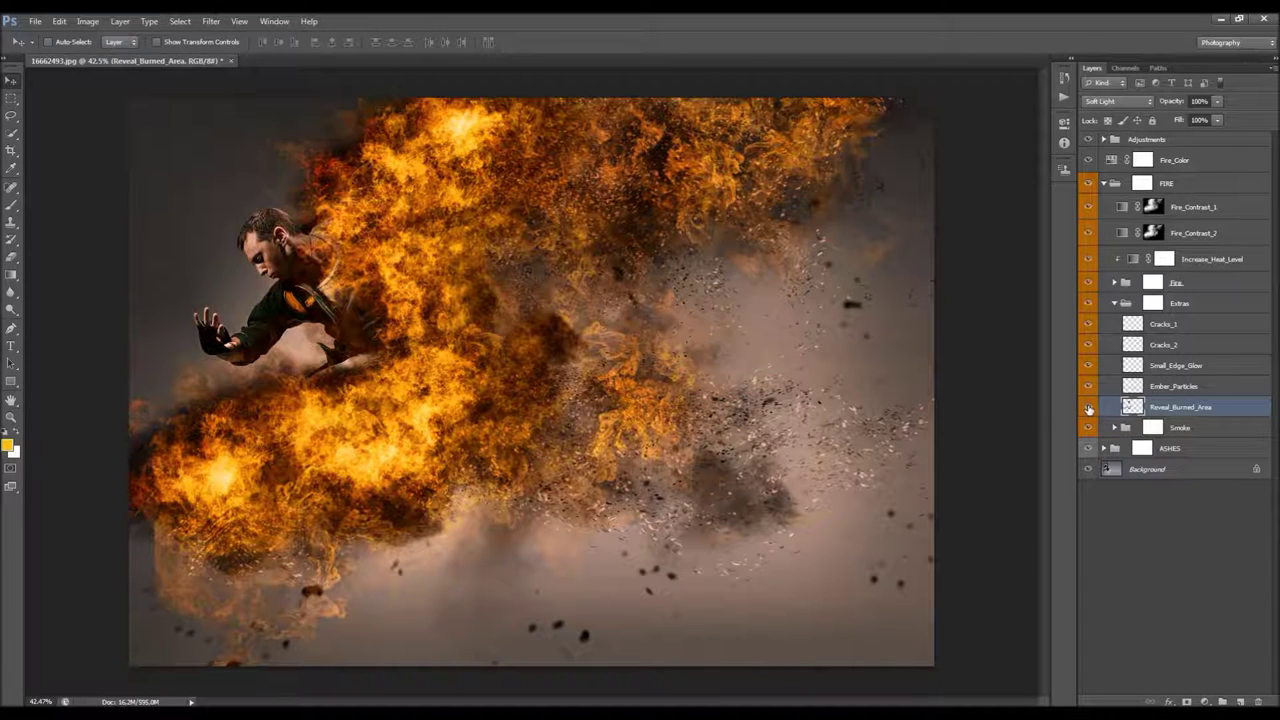
pyautogui.click(1089, 407)
pyautogui.click(1089, 407)
# Duplicate the Reveal_Burned_Area layer above the FIRE group, set the copy's blend mode to Overlay and its opacity to 20%
pyautogui.moveTo(1211, 409); pyautogui.dragTo(1188, 174)
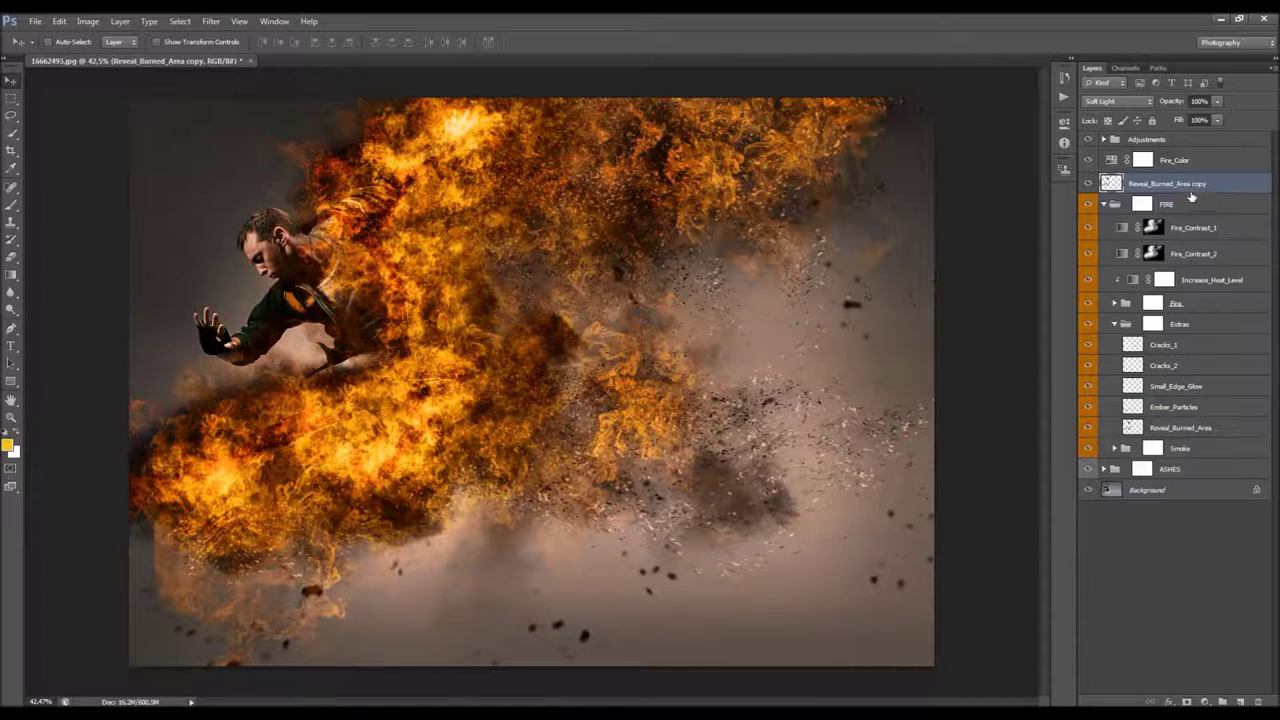
pyautogui.click(1145, 102)
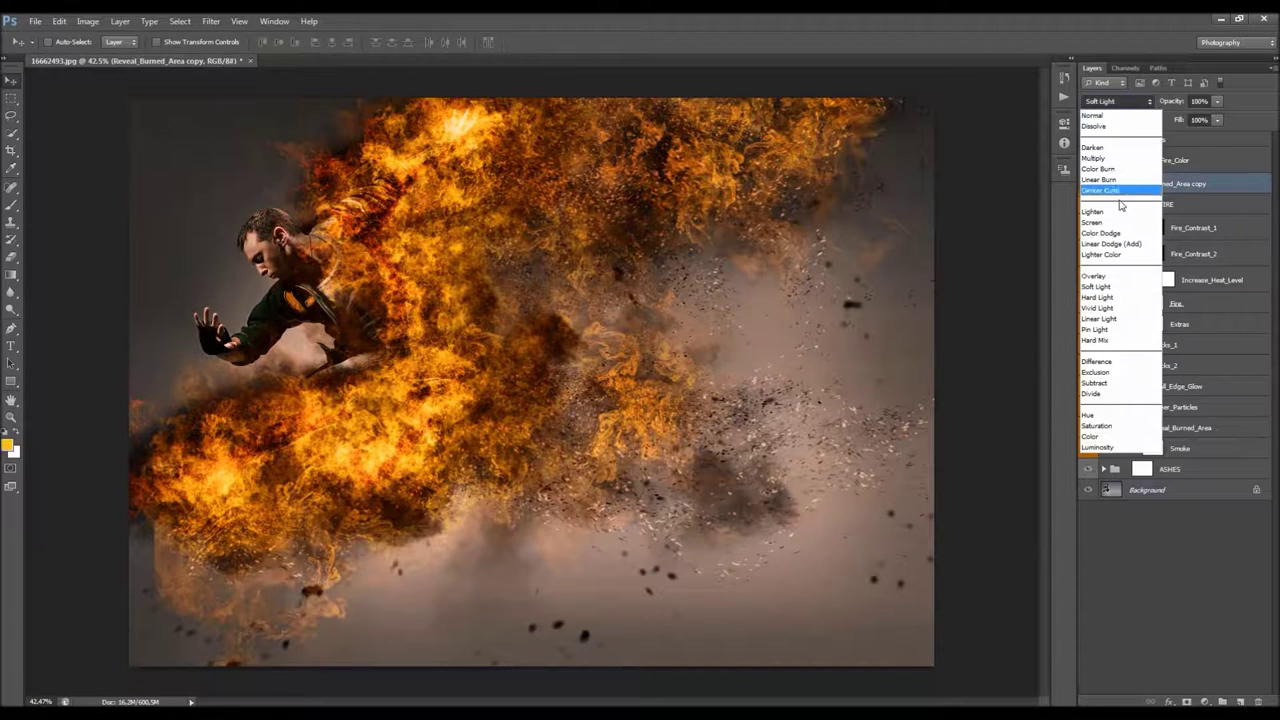
pyautogui.click(1097, 276)
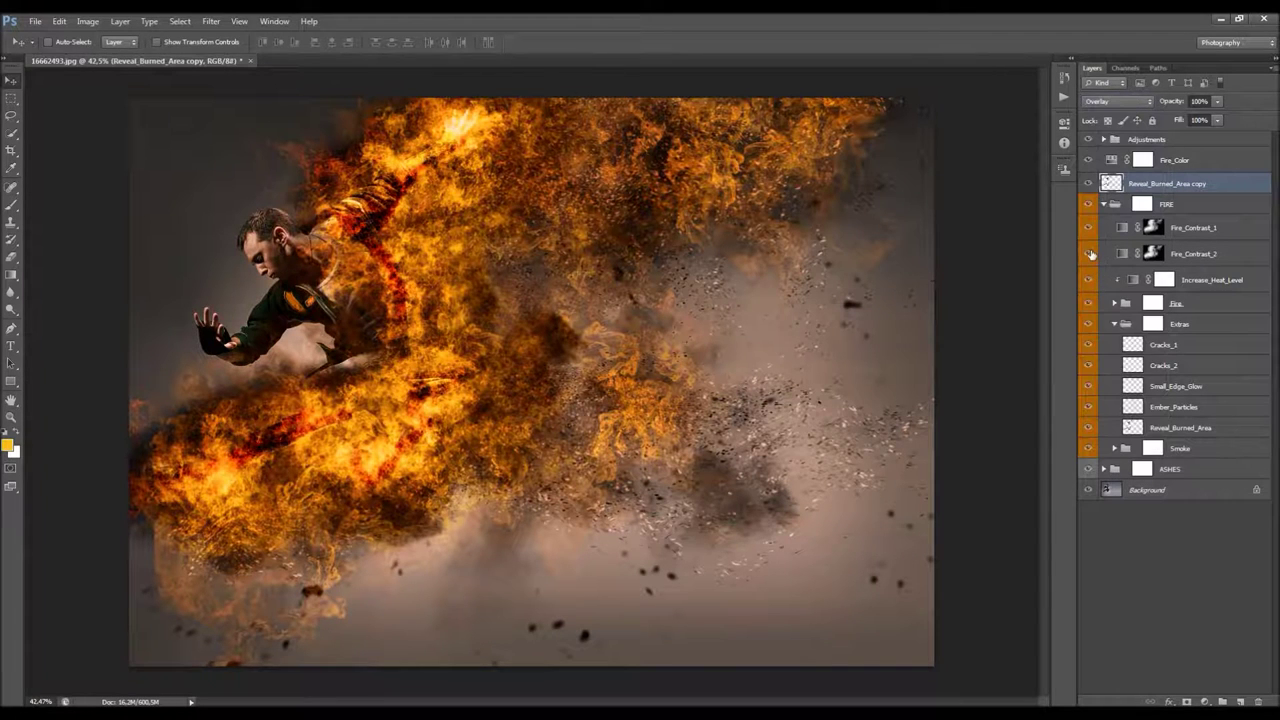
pyautogui.moveTo(1174, 108)
pyautogui.mouseDown()
pyautogui.moveTo(1154, 105)
pyautogui.moveTo(1178, 102)
pyautogui.mouseUp()
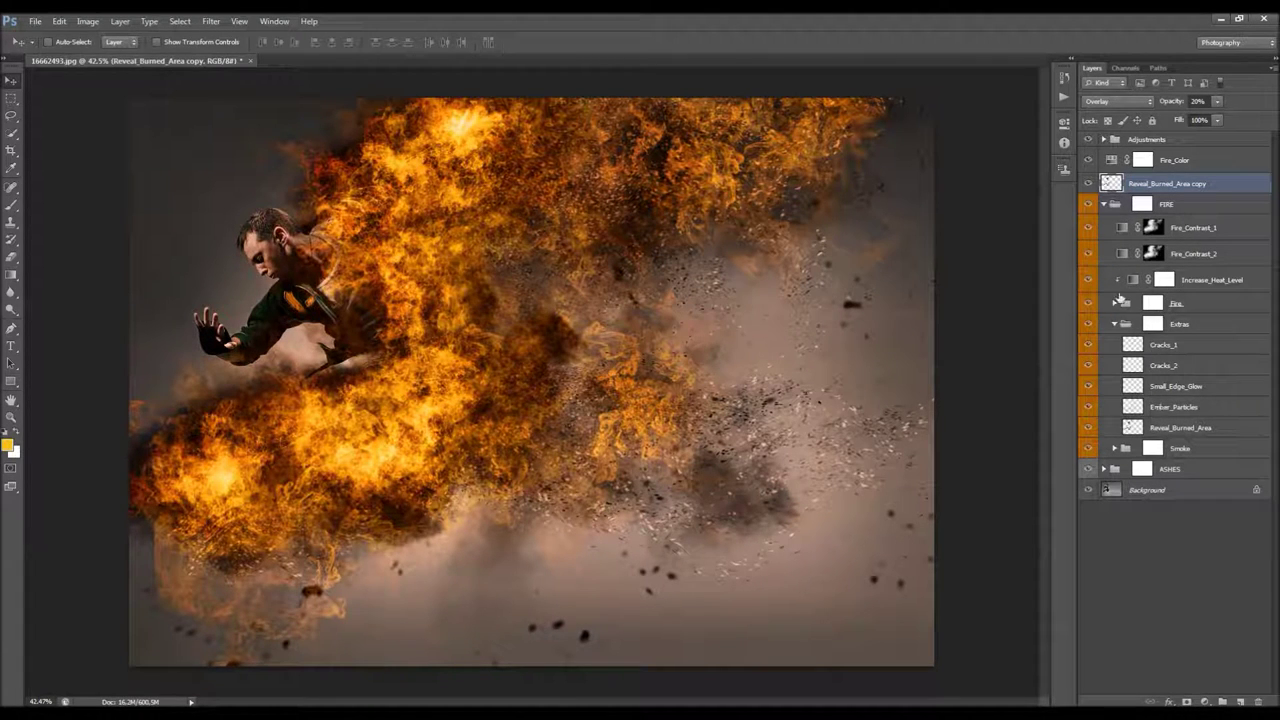
# Collapse the Extras group and compare the image with the Smoke group hidden and shown
pyautogui.click(1115, 323)
pyautogui.click(1168, 346)
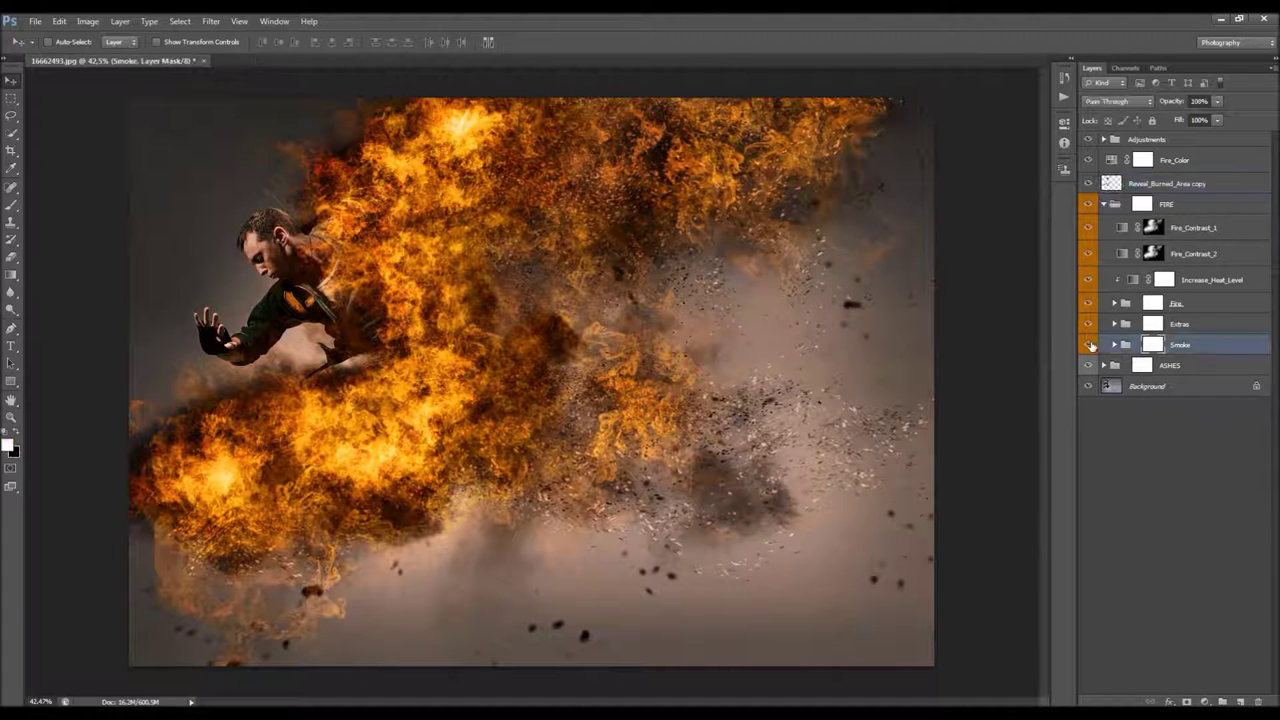
pyautogui.click(1090, 344)
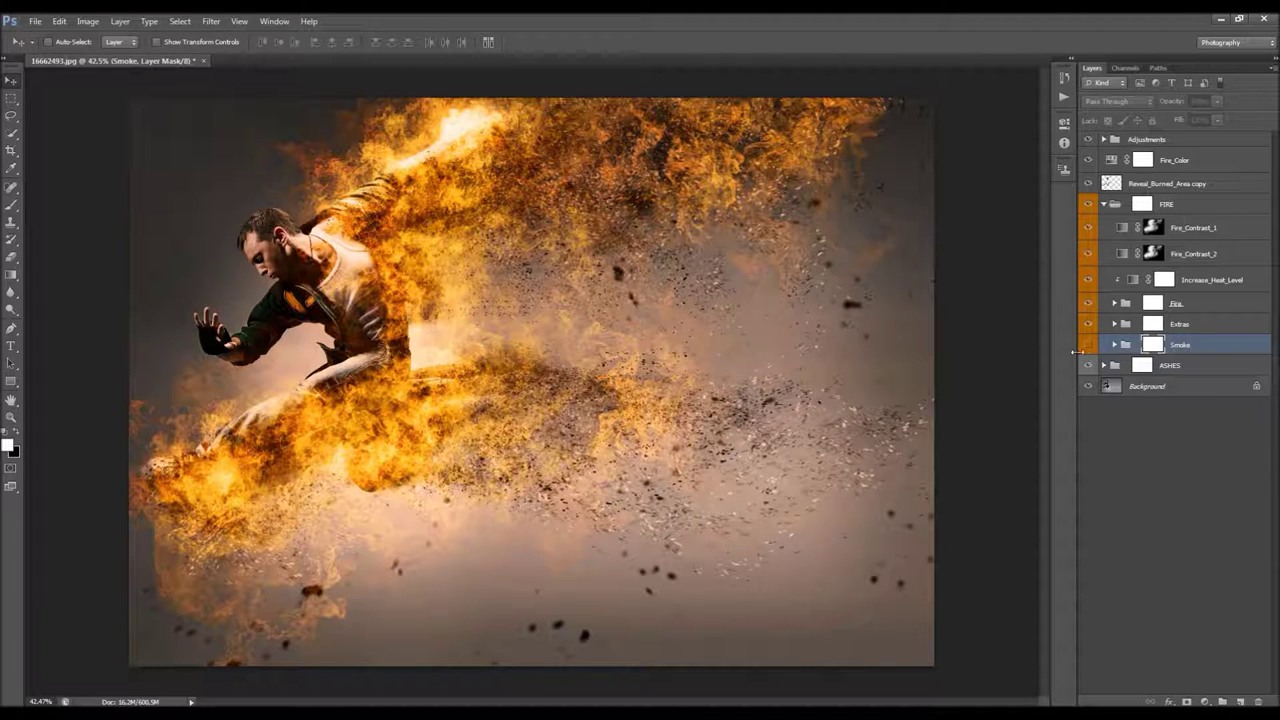
pyautogui.click(1088, 344)
# Expand the Smoke group and select its S_4 layer
pyautogui.click(1114, 344)
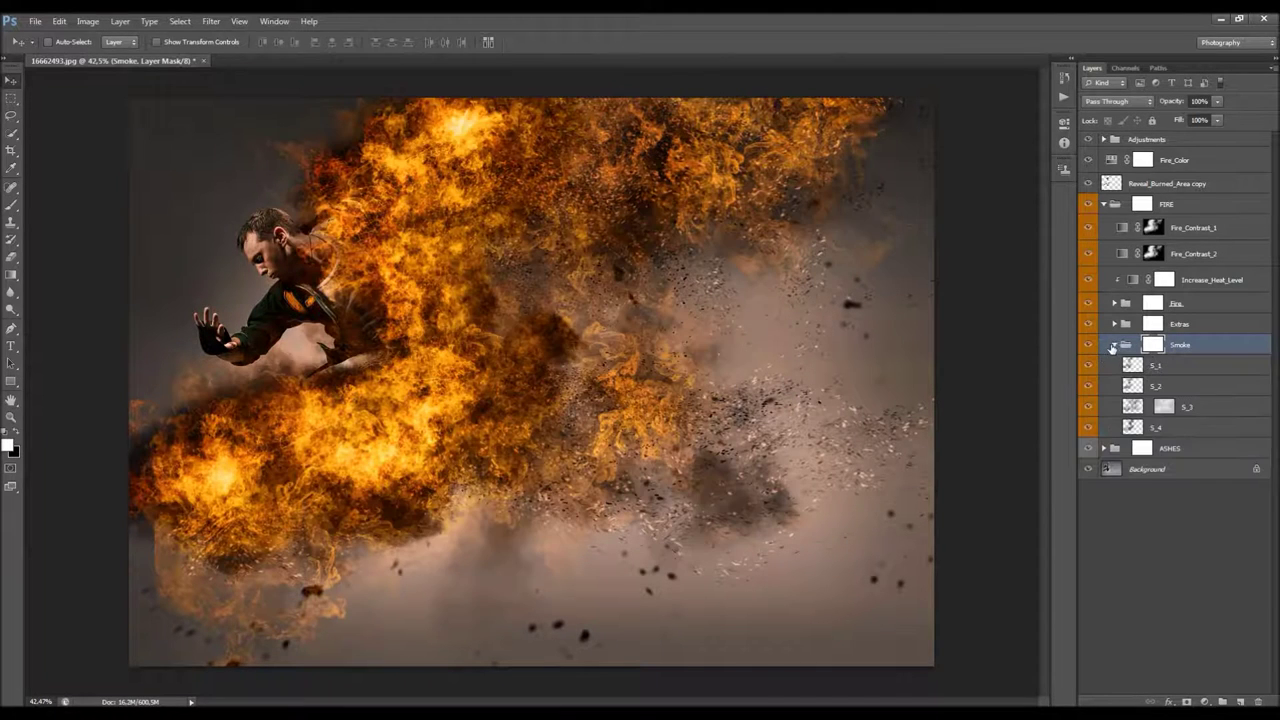
pyautogui.click(1174, 427)
pyautogui.rightClick(1163, 405)
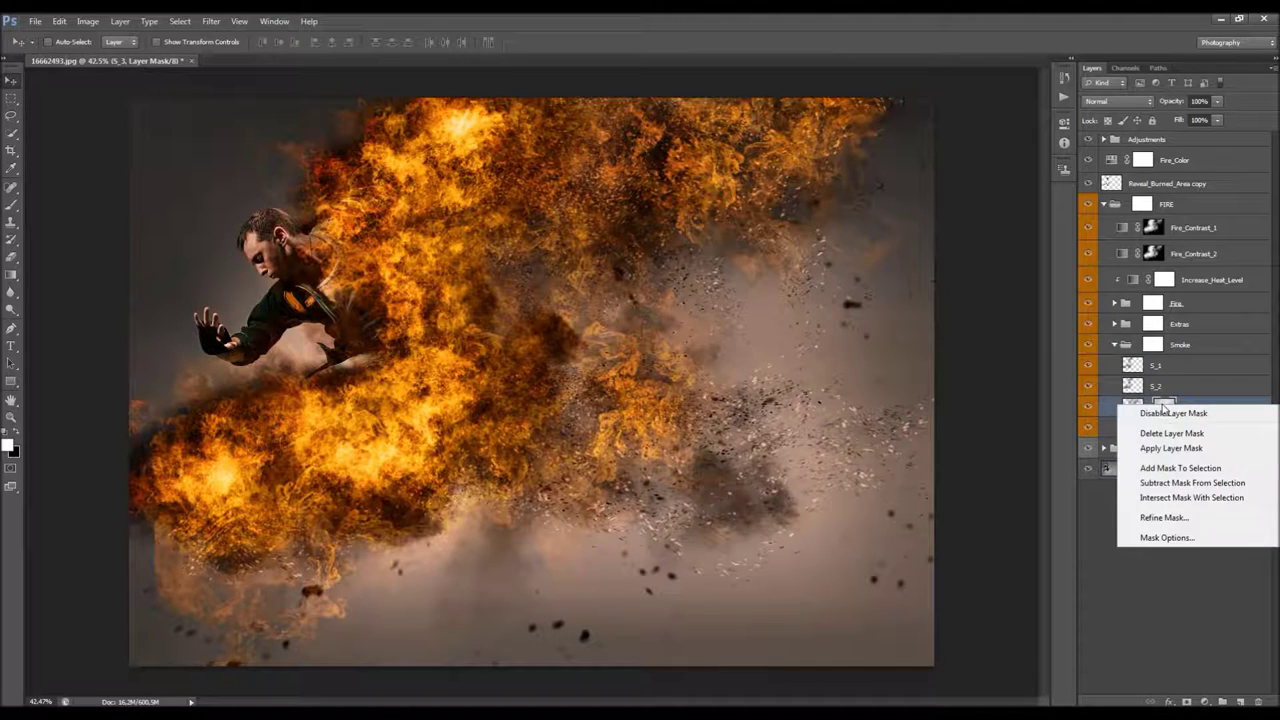
pyautogui.press('Escape')
pyautogui.click(1166, 428)
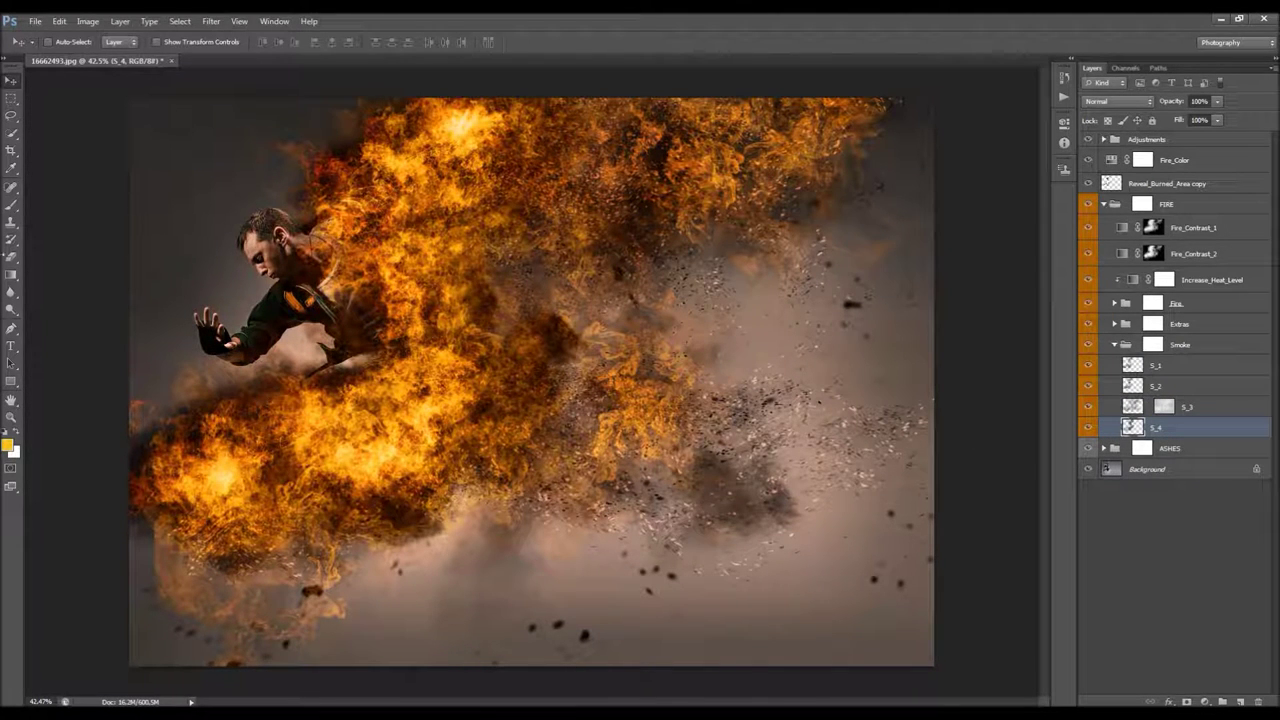
# Set up the Brush with black as foreground, the 1000 px smoke tip sized to 182 px, and 40% opacity
pyautogui.click(11, 204)
pyautogui.click(7, 431)
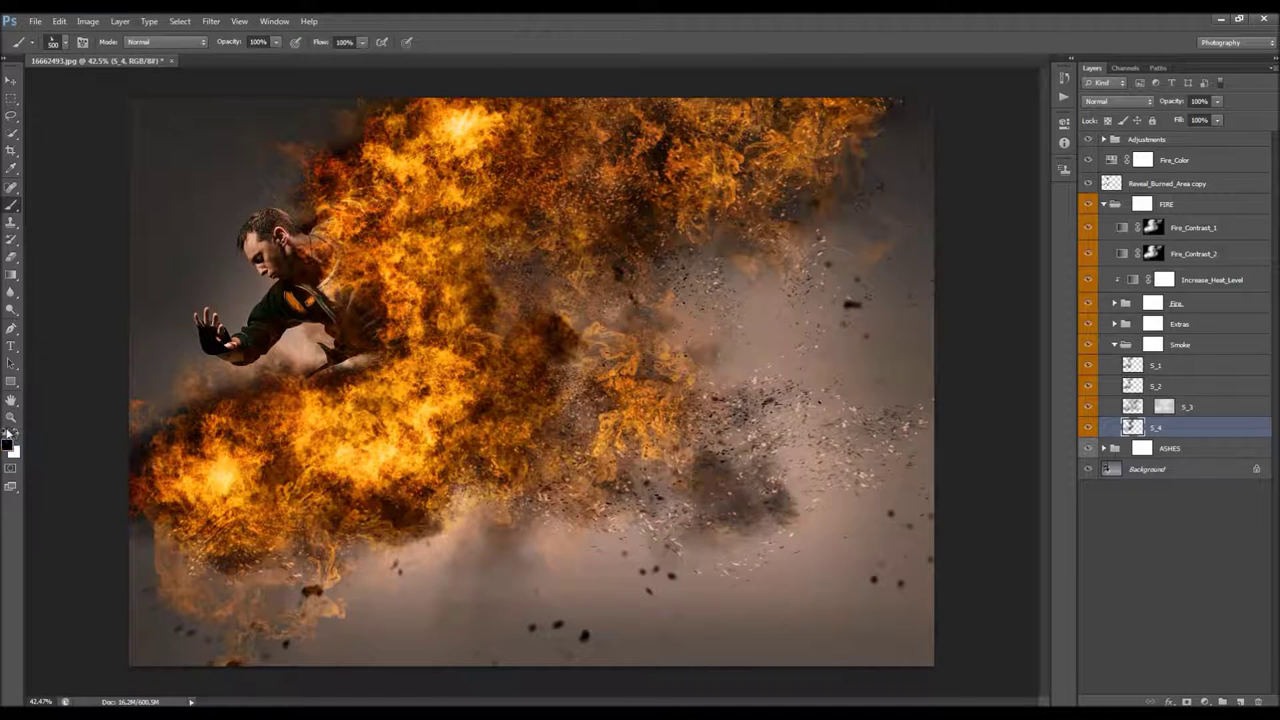
pyautogui.rightClick(312, 406)
pyautogui.click(399, 560)
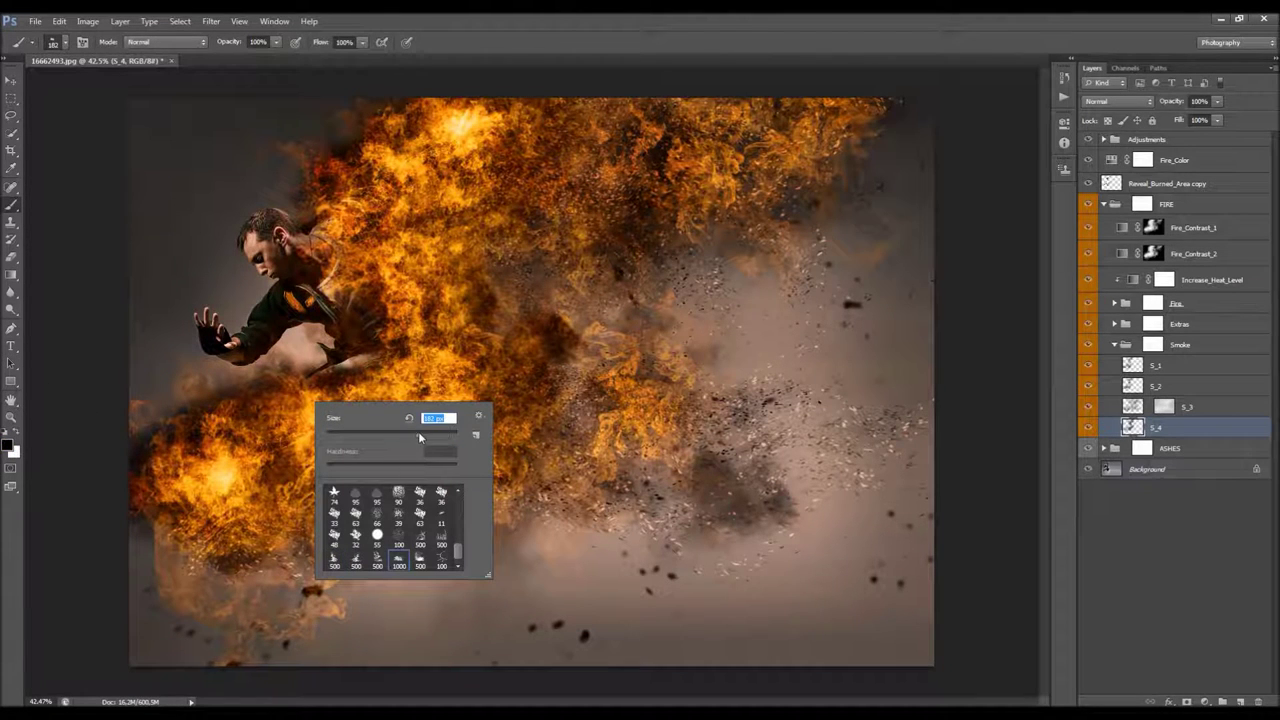
pyautogui.click(226, 43)
pyautogui.write('40')
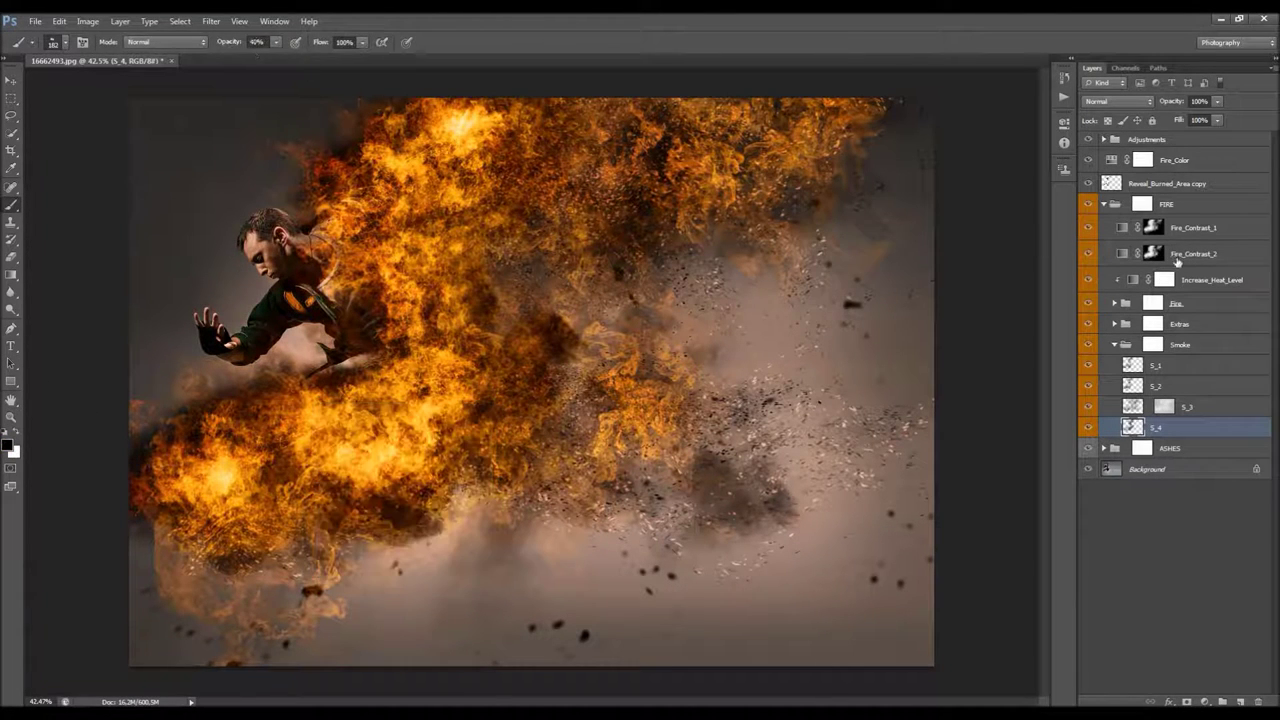
# Paint black on the FIRE group's mask to fade the flames beneath the man's burning front leg
pyautogui.click(1142, 205)
pyautogui.press('x')
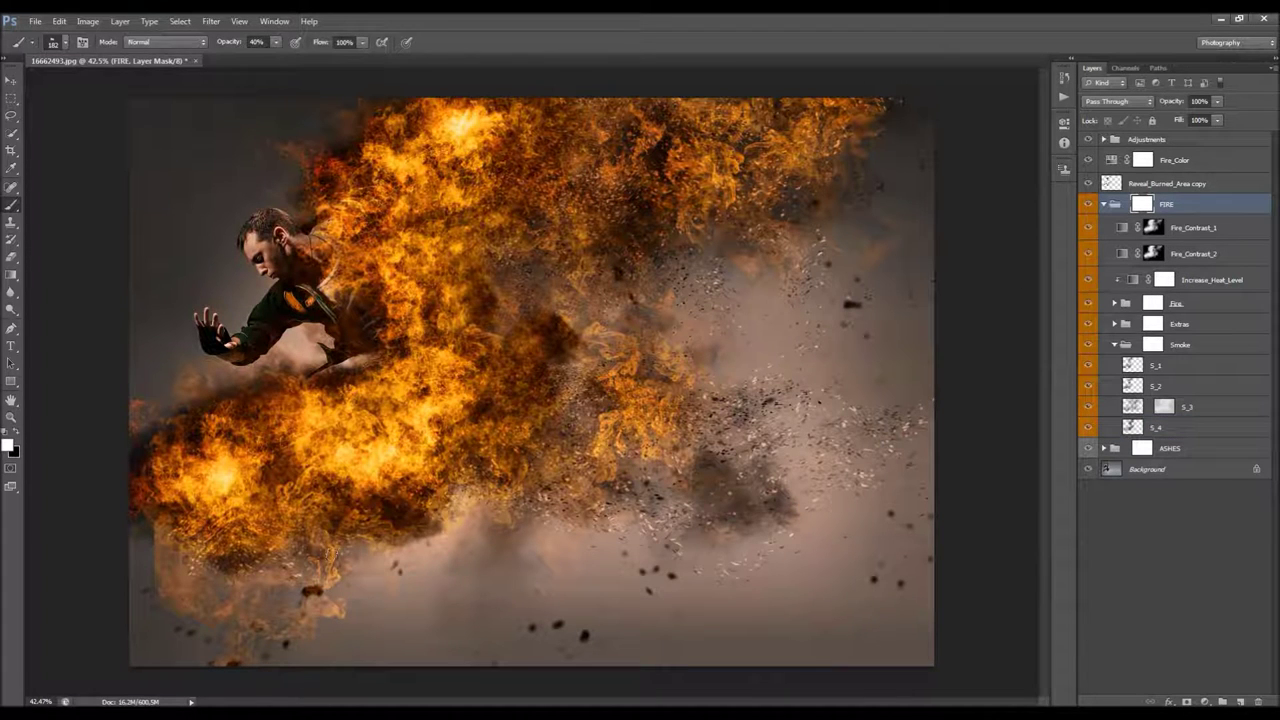
pyautogui.click(16, 436)
pyautogui.moveTo(280, 548)
pyautogui.mouseDown()
pyautogui.moveTo(211, 558)
pyautogui.moveTo(254, 547)
pyautogui.moveTo(197, 551)
pyautogui.moveTo(217, 570)
pyautogui.moveTo(239, 537)
pyautogui.moveTo(224, 550)
pyautogui.moveTo(278, 528)
pyautogui.moveTo(230, 566)
pyautogui.moveTo(276, 533)
pyautogui.moveTo(206, 557)
pyautogui.moveTo(243, 538)
pyautogui.moveTo(310, 547)
pyautogui.moveTo(322, 526)
pyautogui.moveTo(275, 555)
pyautogui.moveTo(270, 600)
pyautogui.mouseUp()
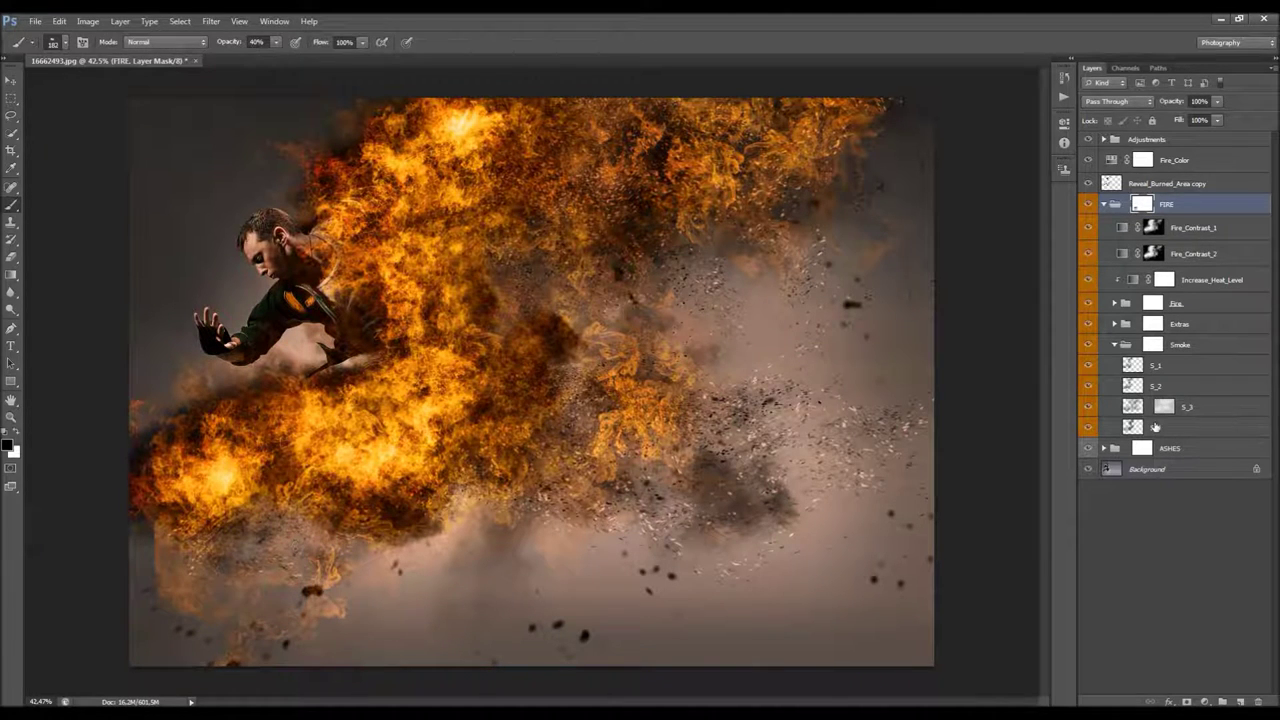
# Try painting black on the Smoke and Fire group masks to fade the effect around the man's front leg
pyautogui.click(1153, 346)
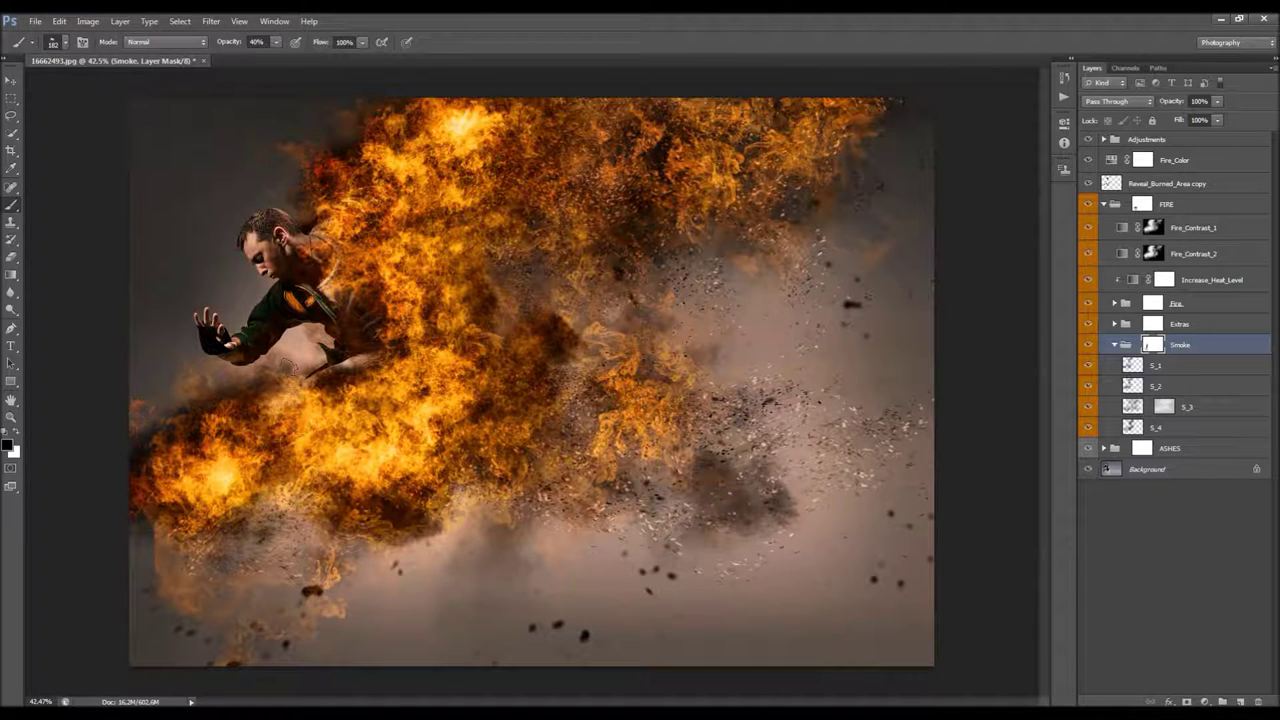
pyautogui.moveTo(274, 386)
pyautogui.mouseDown()
pyautogui.moveTo(282, 345)
pyautogui.moveTo(306, 372)
pyautogui.moveTo(302, 422)
pyautogui.mouseUp()
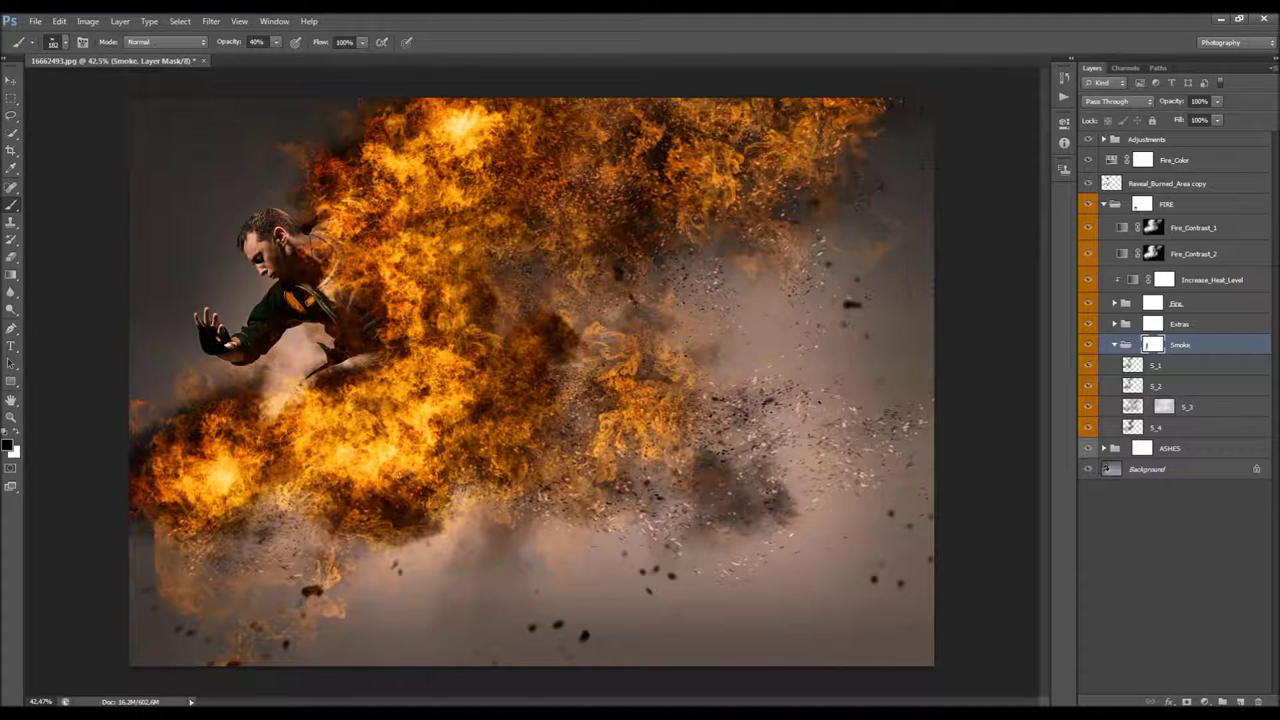
pyautogui.click(1152, 303)
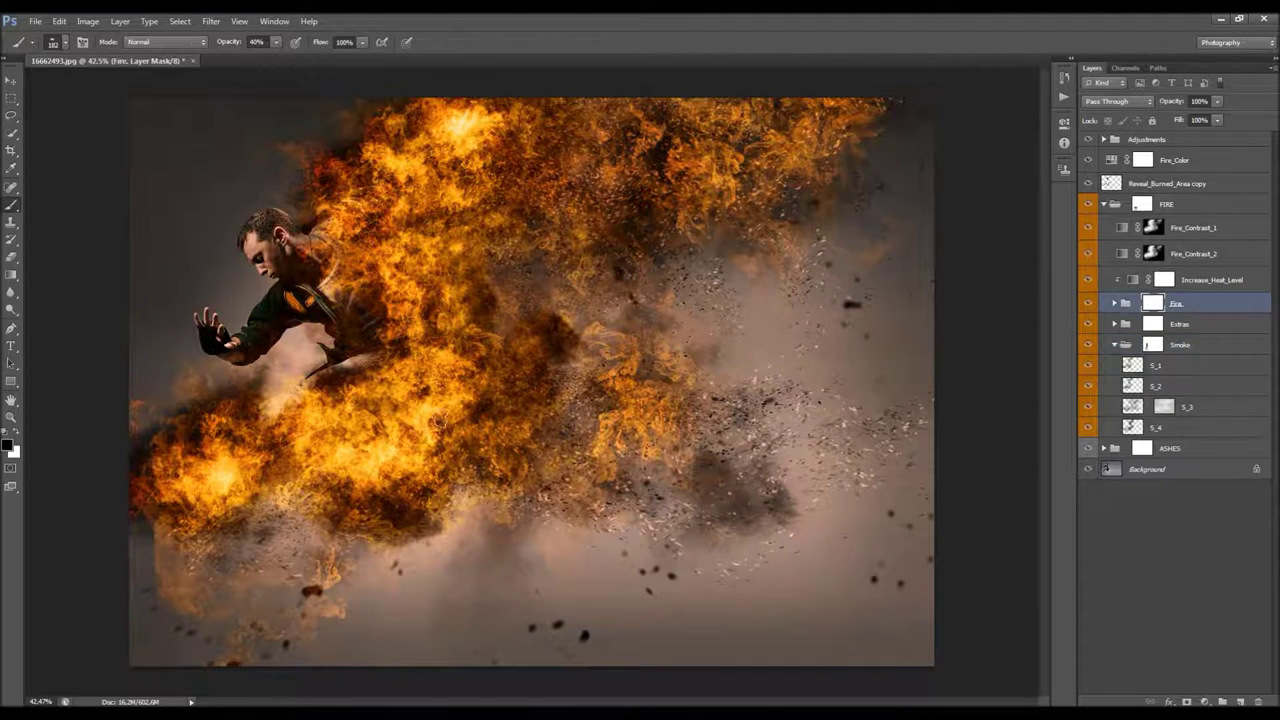
pyautogui.moveTo(254, 414)
pyautogui.mouseDown()
pyautogui.moveTo(258, 370)
pyautogui.moveTo(290, 450)
pyautogui.moveTo(296, 440)
pyautogui.moveTo(290, 508)
pyautogui.mouseUp()
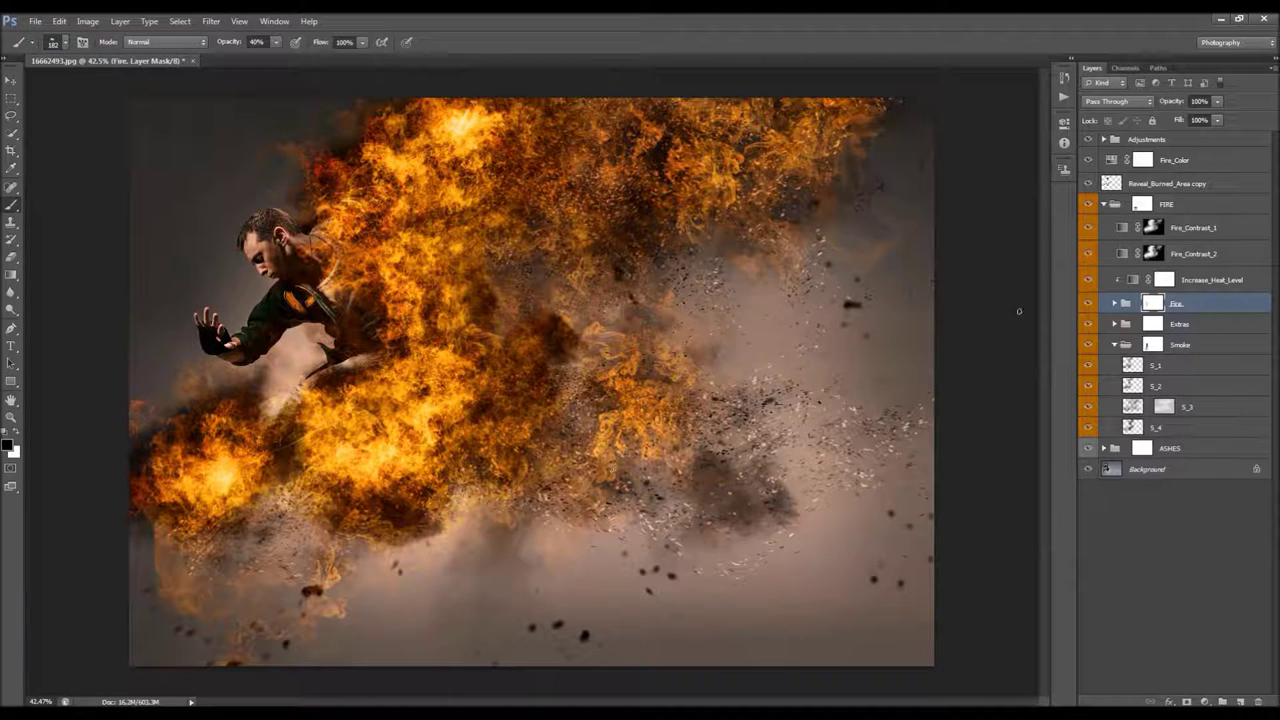
# Reset the Fire group's mask by filling it with the white foreground color at 100% opacity
pyautogui.press('x')
pyautogui.click(60, 21)
pyautogui.click(100, 218)
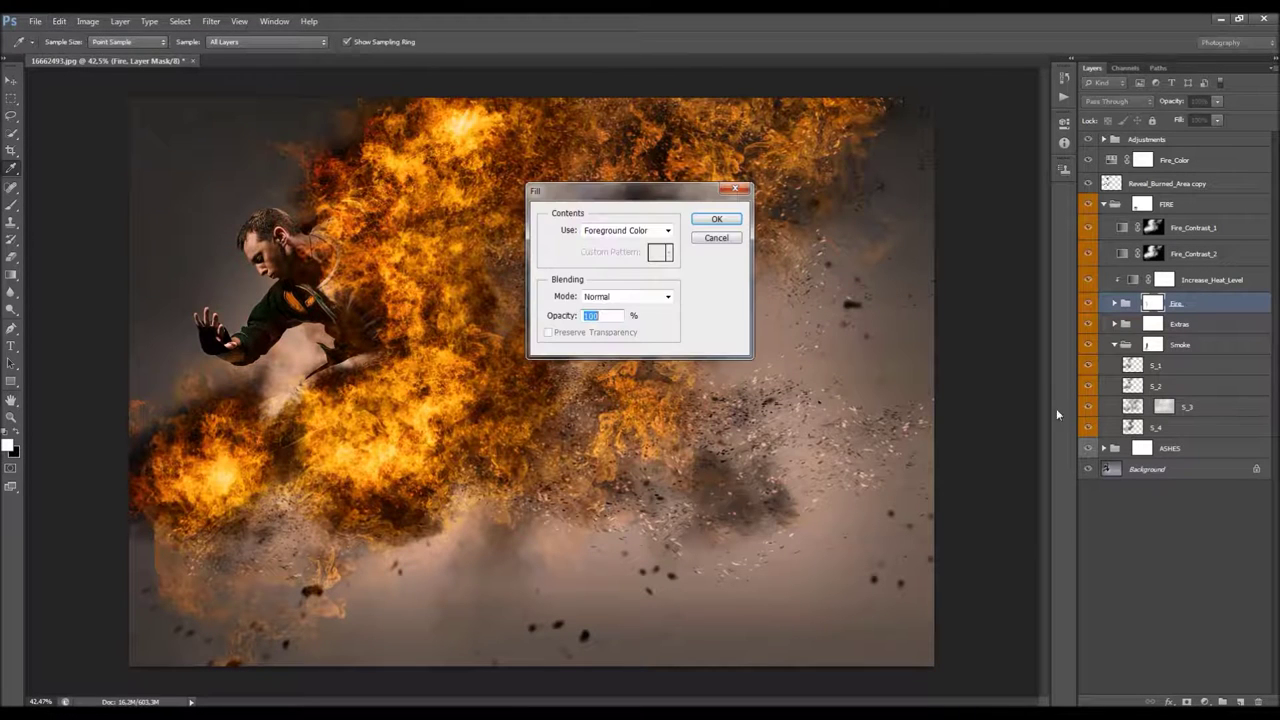
pyautogui.press('Return')
# Reset the Smoke group's mask by filling it entirely with white
pyautogui.click(1152, 344)
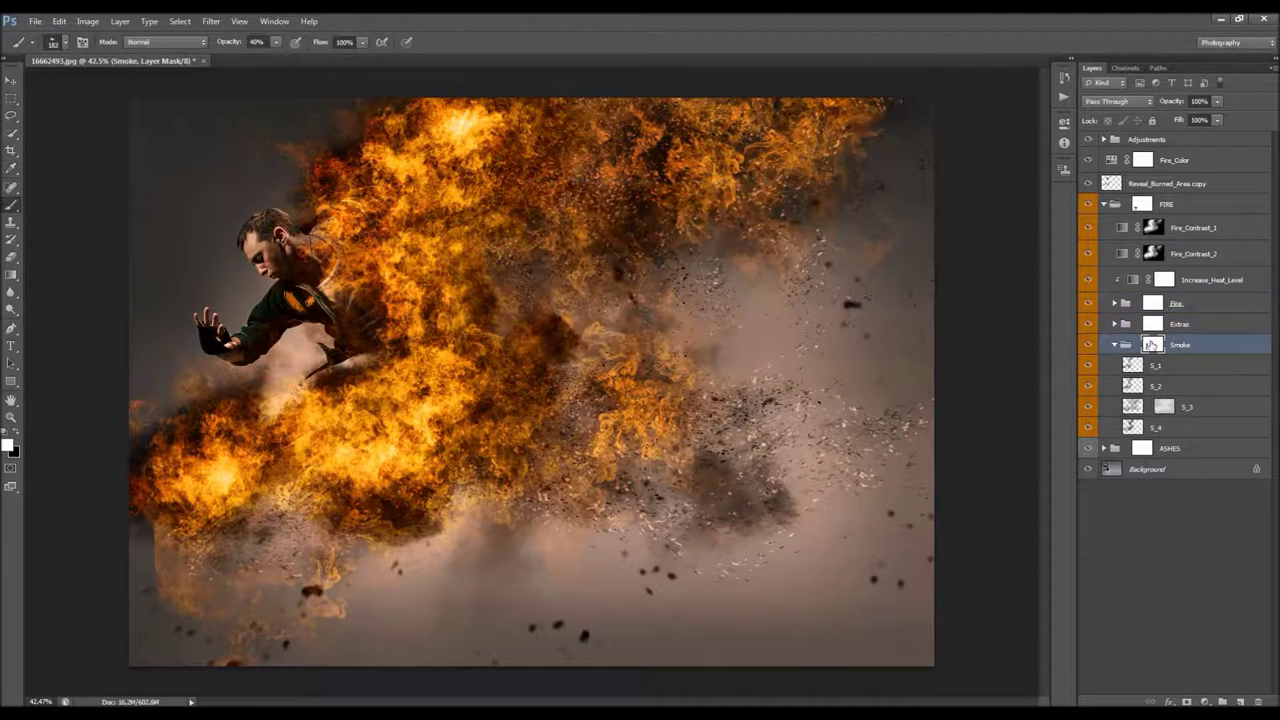
pyautogui.press('b')
pyautogui.press('F5')
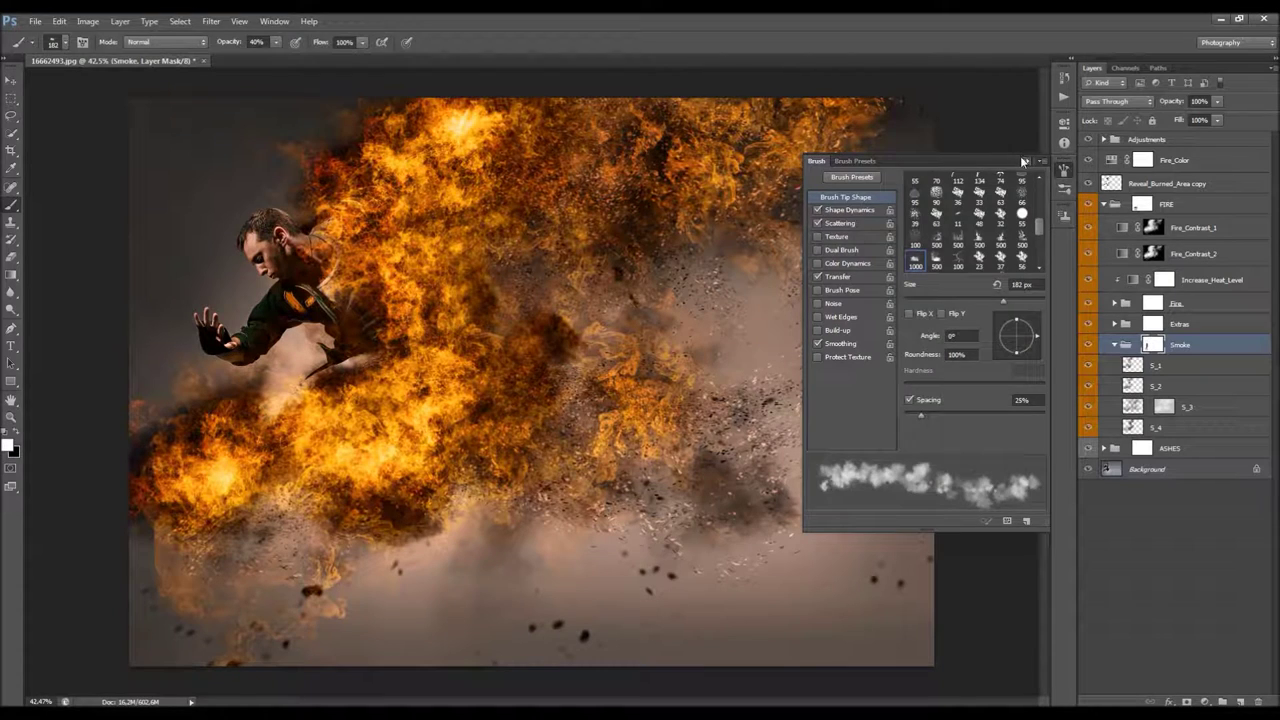
pyautogui.click(1024, 161)
pyautogui.hotkey('shift', 'F5')
pyautogui.press('Return')
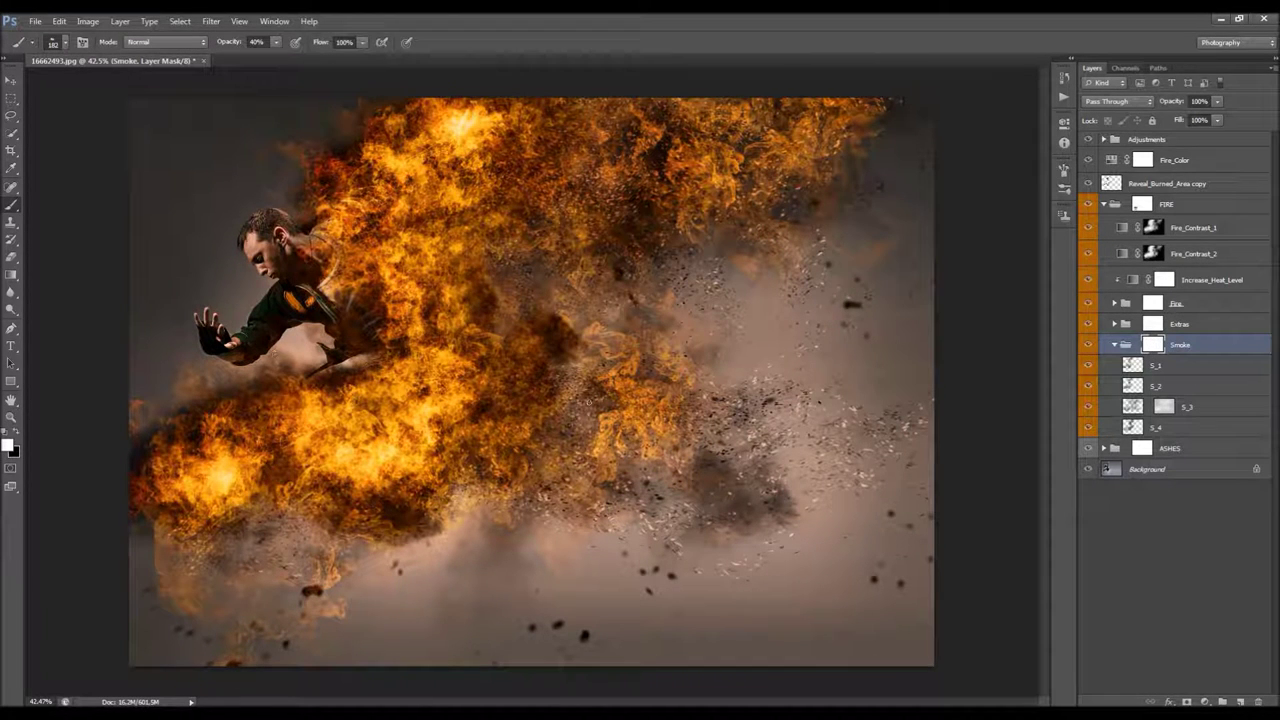
# Compare the image with S_3 and S_4 hidden and shown, and try a lower opacity for both layers together
pyautogui.click(1168, 424)
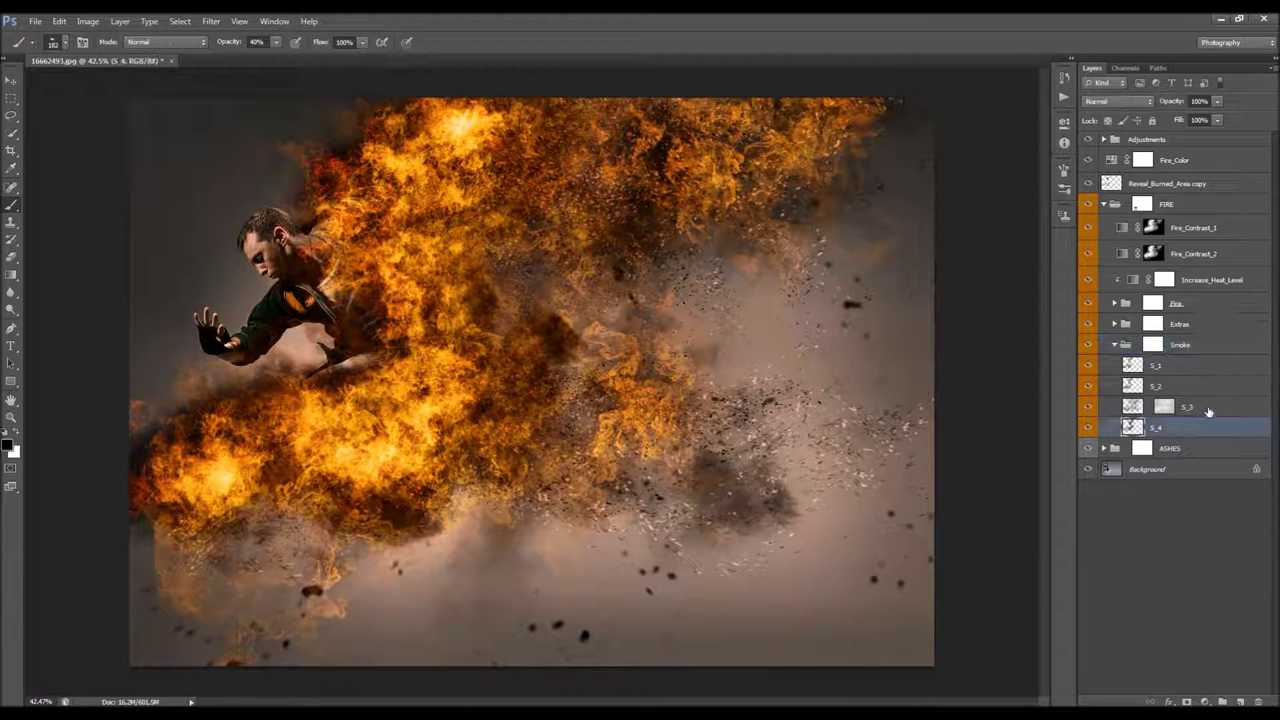
pyautogui.click(1164, 406)
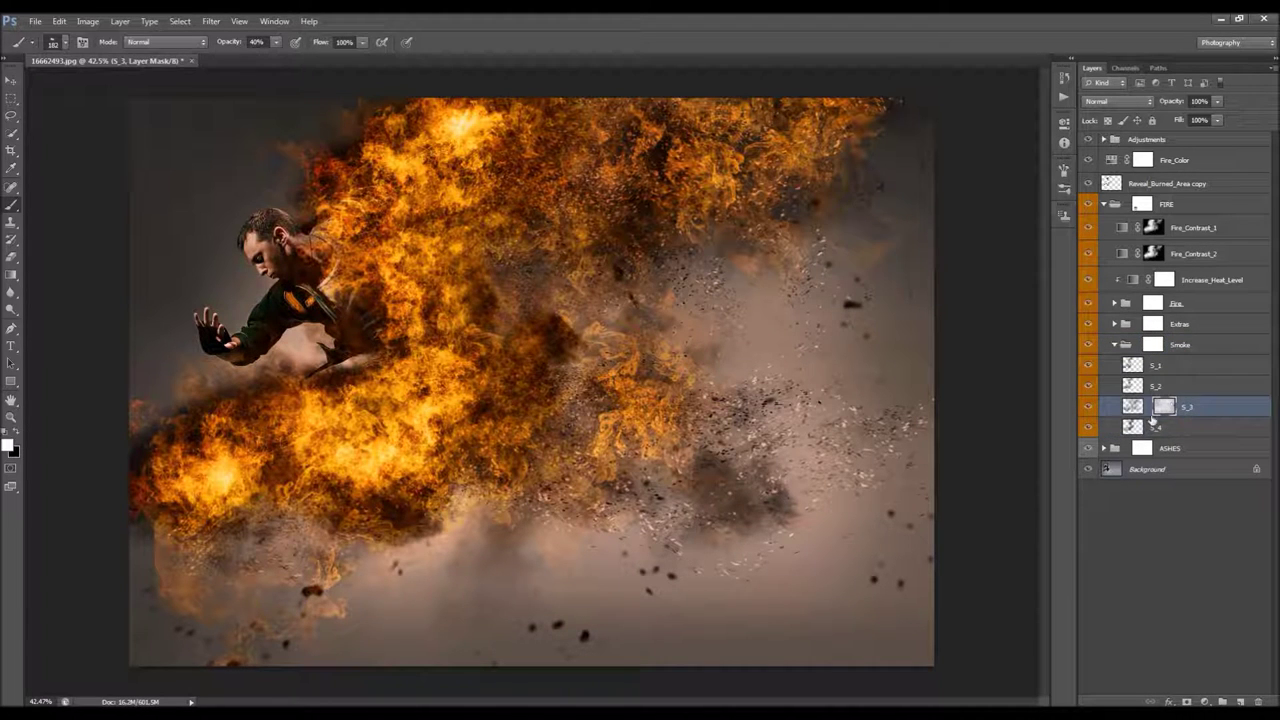
pyautogui.click(1156, 424)
pyautogui.click(1089, 427)
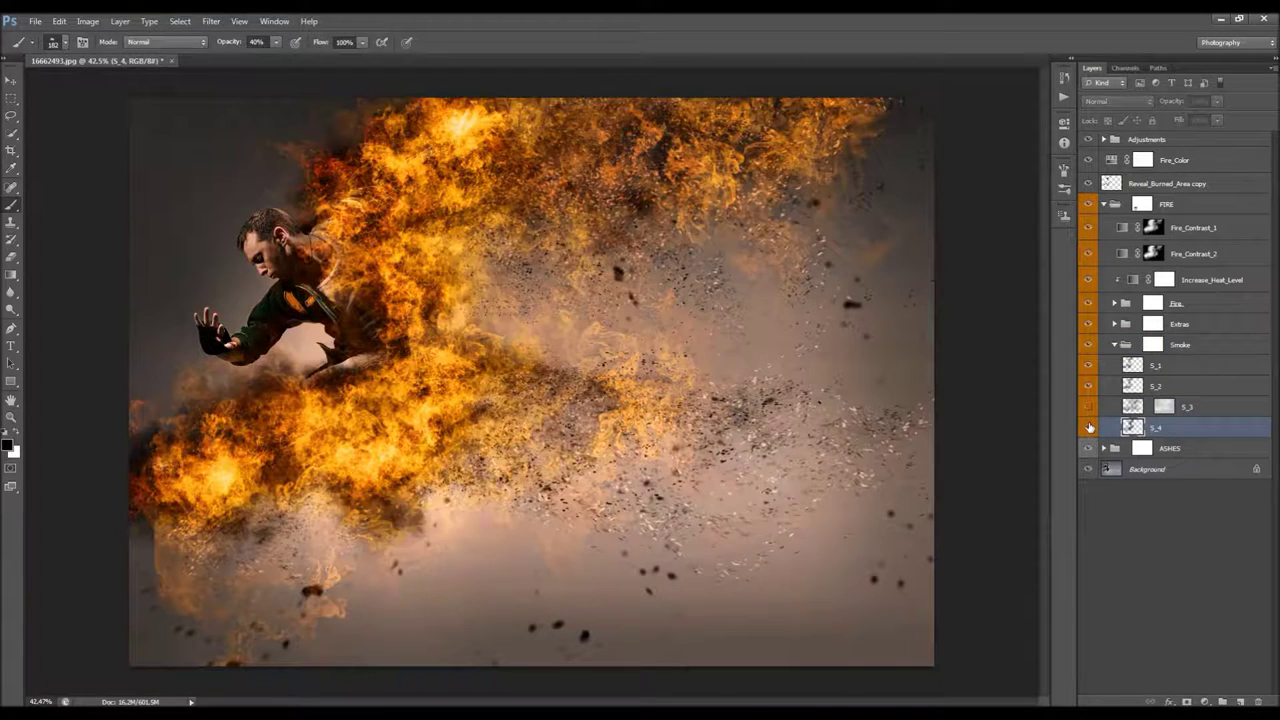
pyautogui.click(1088, 406)
pyautogui.keyDown('shift'); pyautogui.click(1190, 408); pyautogui.keyUp('shift')
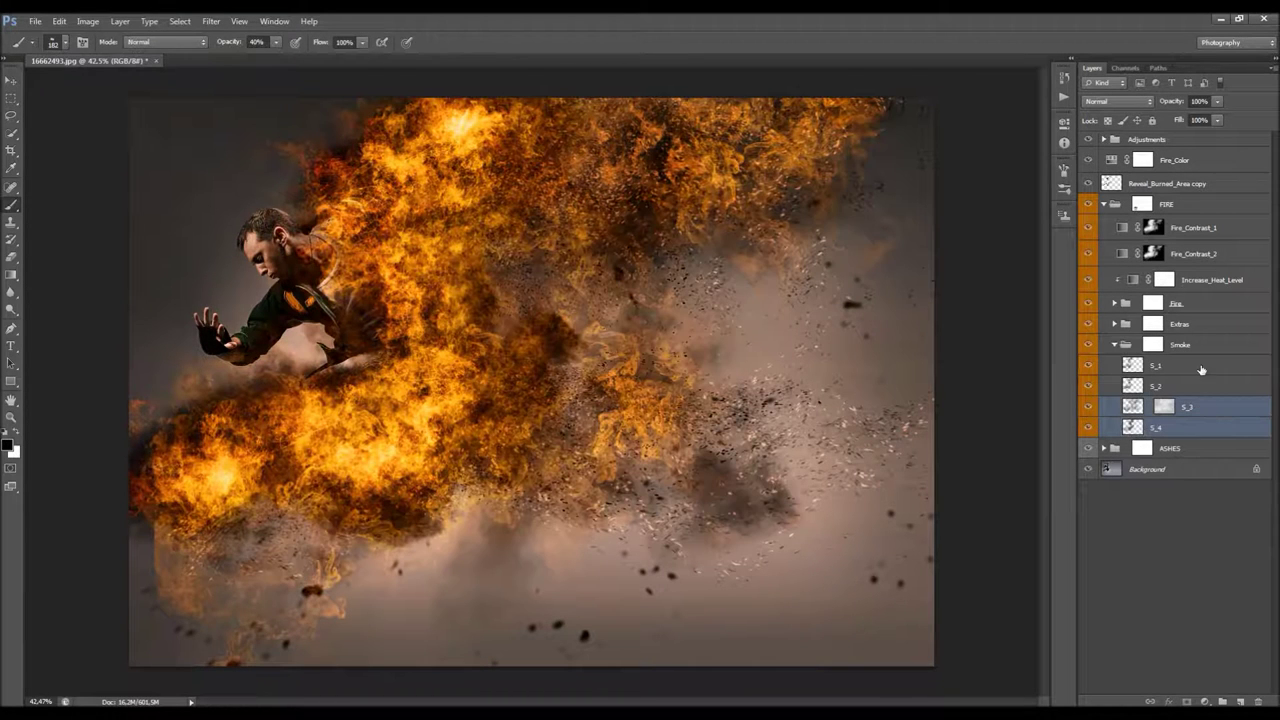
pyautogui.moveTo(1180, 101); pyautogui.dragTo(1126, 106)
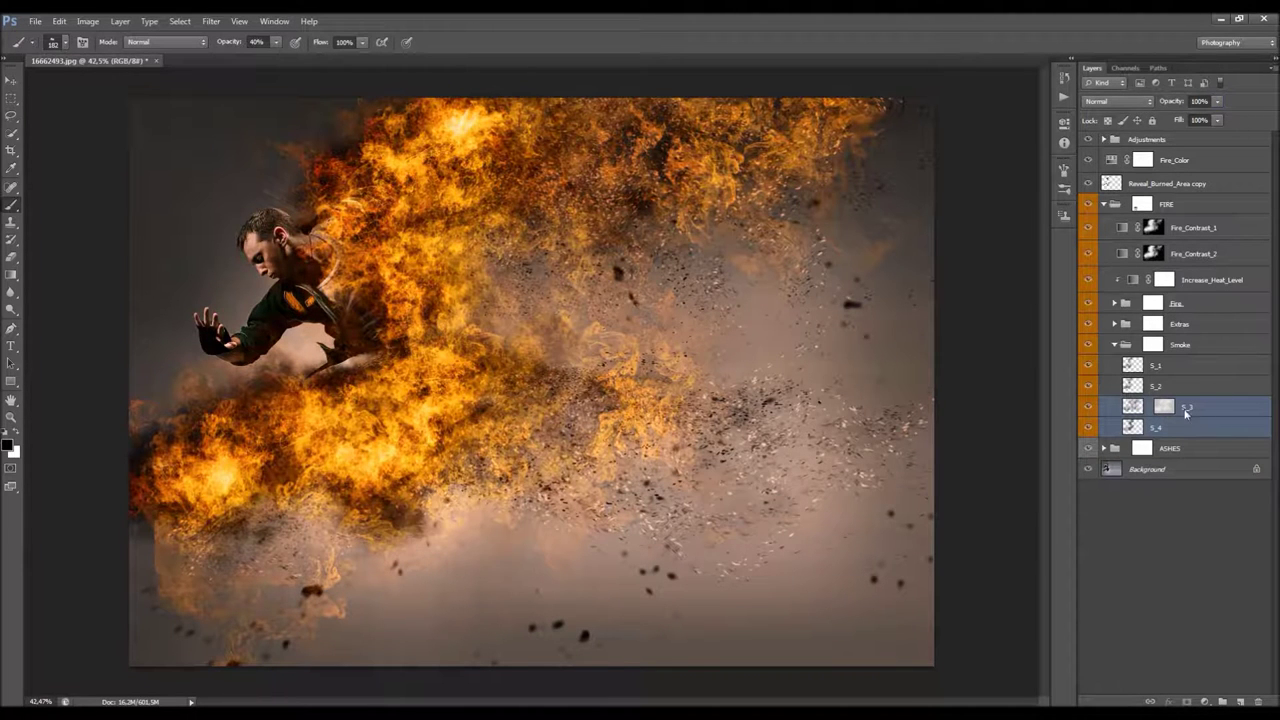
# Add a new layer above S_3 and set the brush to 50% opacity with a smoke tip at 400 px
pyautogui.click(1188, 408)
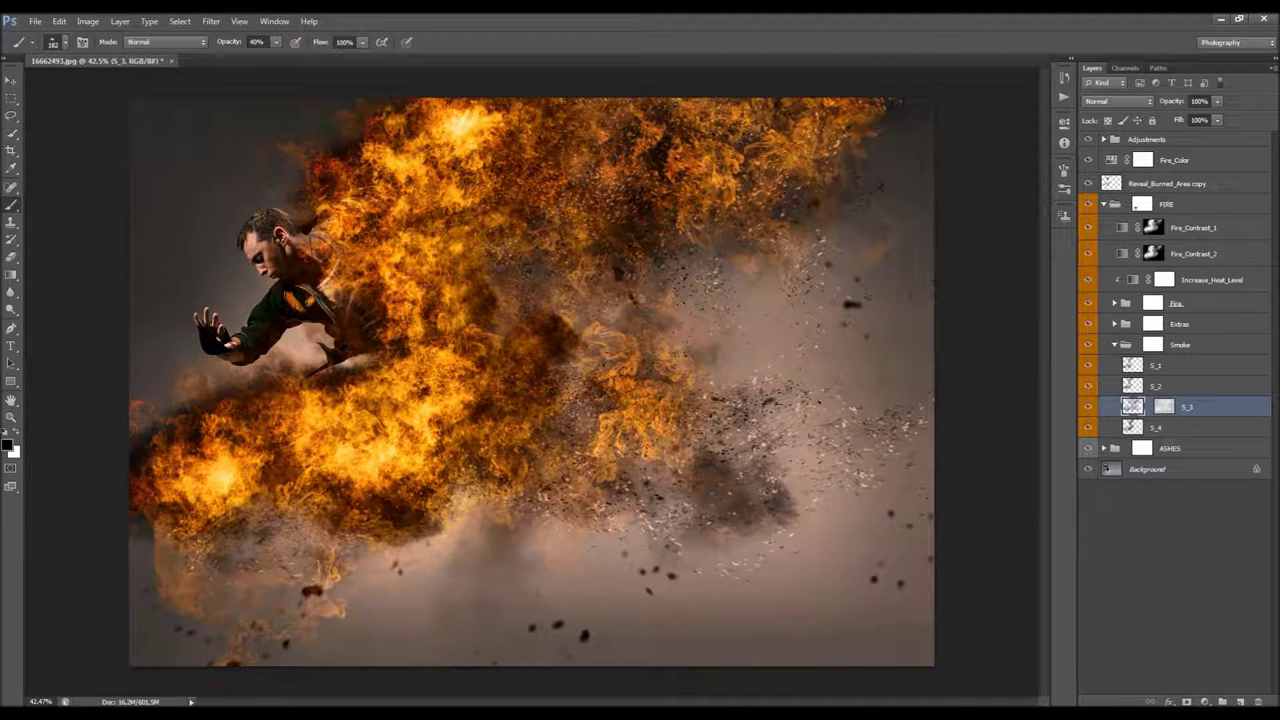
pyautogui.click(1240, 701)
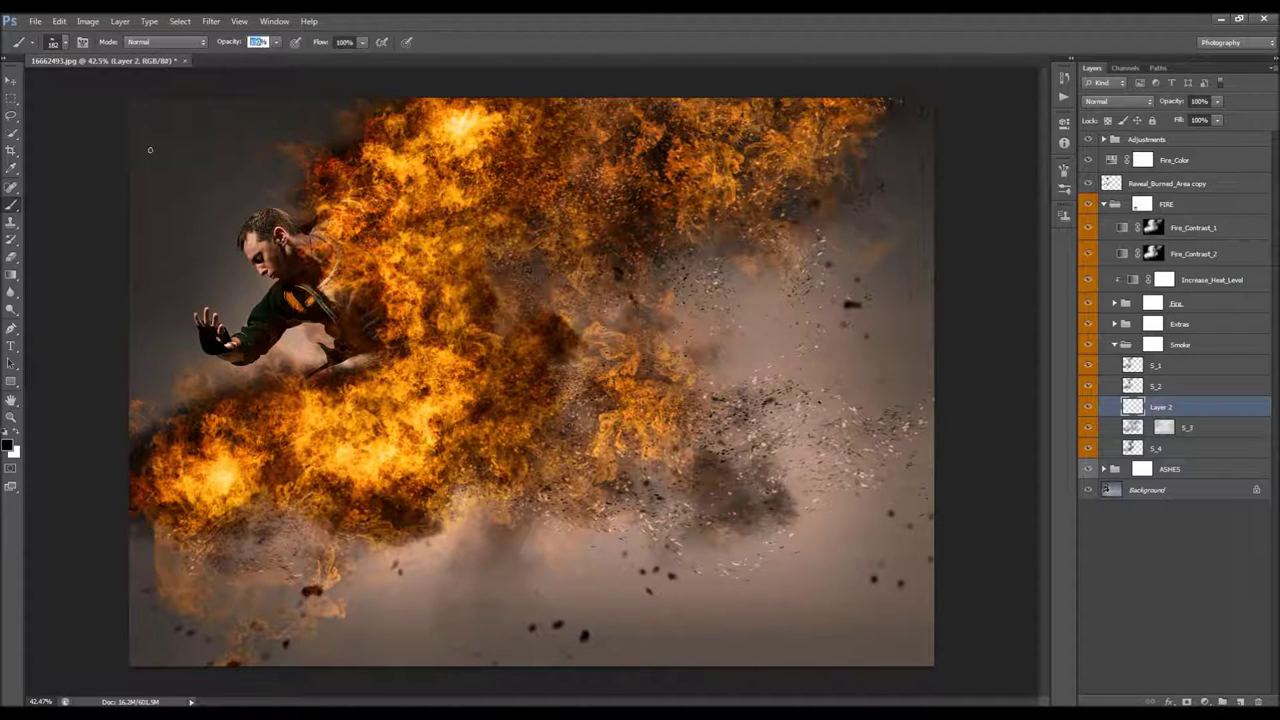
pyautogui.press('5')
pyautogui.rightClick(730, 440)
pyautogui.click(808, 590)
pyautogui.moveTo(850, 470); pyautogui.dragTo(842, 467)
pyautogui.click(819, 57)
# Paint extra dark smoke on the new layer behind the ashes at the image's right side and around its upper-right flames
pyautogui.moveTo(630, 485)
pyautogui.mouseDown()
pyautogui.moveTo(700, 500)
pyautogui.moveTo(660, 470)
pyautogui.moveTo(690, 410)
pyautogui.moveTo(604, 381)
pyautogui.moveTo(580, 450)
pyautogui.moveTo(610, 480)
pyautogui.moveTo(740, 431)
pyautogui.moveTo(625, 410)
pyautogui.mouseUp()
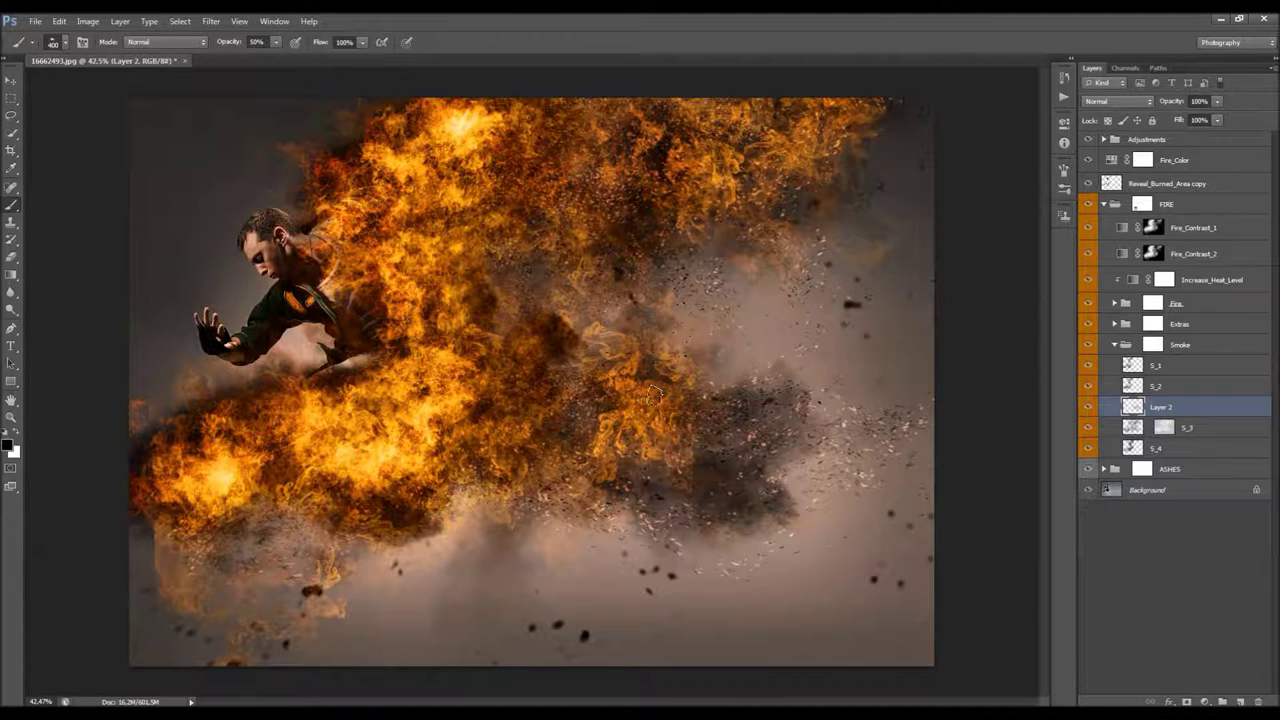
pyautogui.moveTo(895, 415)
pyautogui.mouseDown()
pyautogui.moveTo(779, 478)
pyautogui.moveTo(924, 468)
pyautogui.moveTo(810, 467)
pyautogui.moveTo(936, 425)
pyautogui.mouseUp()
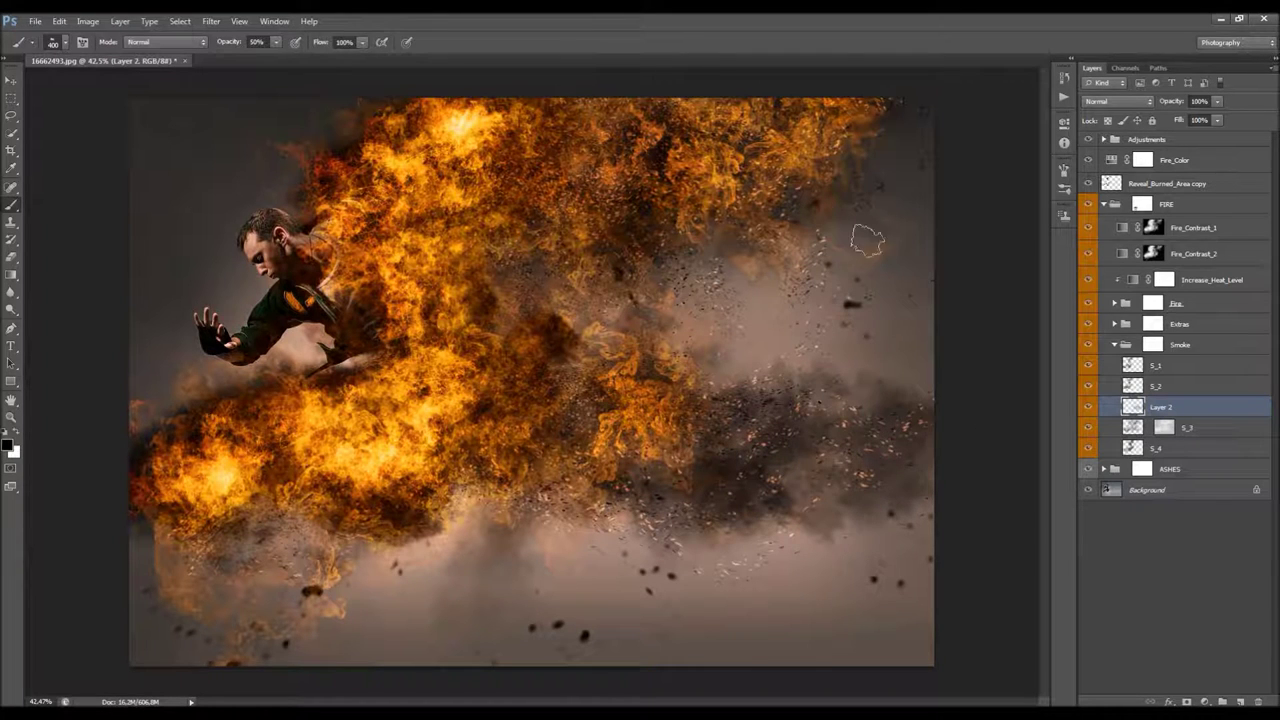
pyautogui.moveTo(914, 177)
pyautogui.mouseDown()
pyautogui.moveTo(849, 163)
pyautogui.moveTo(923, 138)
pyautogui.moveTo(905, 122)
pyautogui.moveTo(652, 162)
pyautogui.mouseUp()
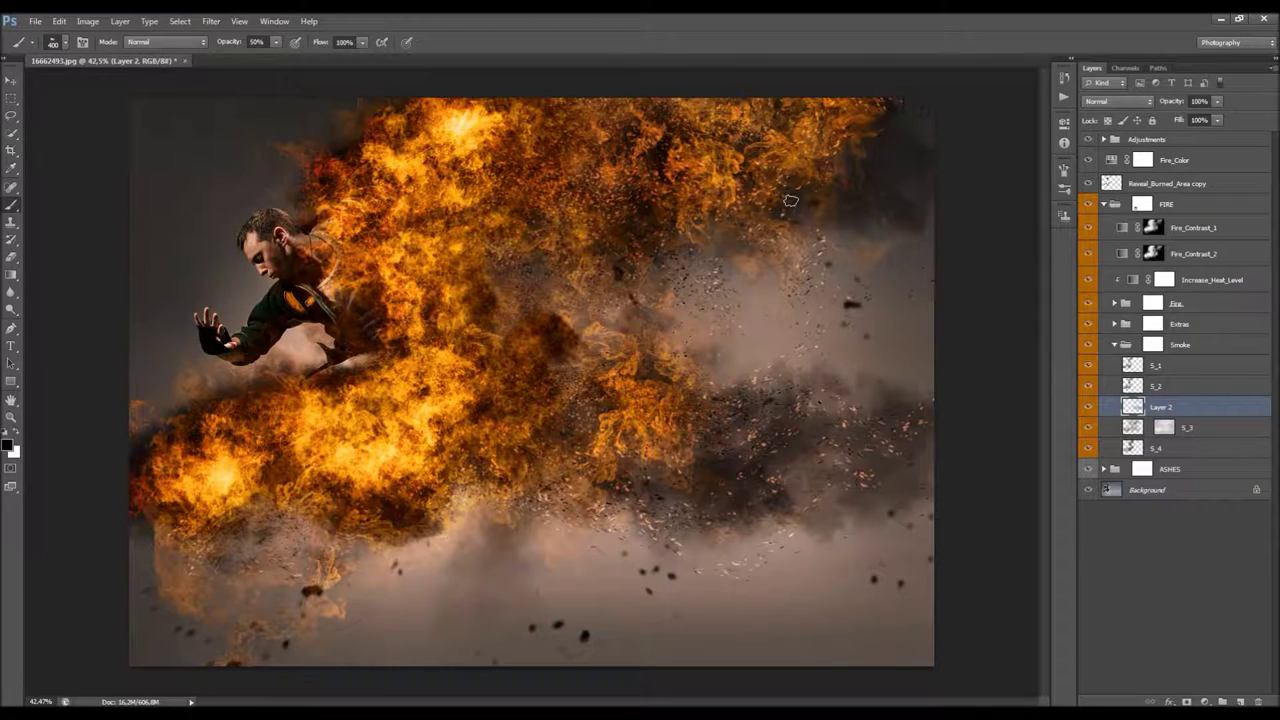
# Add a new layer at the top of the inner Fire group and choose a 500 px smoke-like brush tip
pyautogui.click(1113, 303)
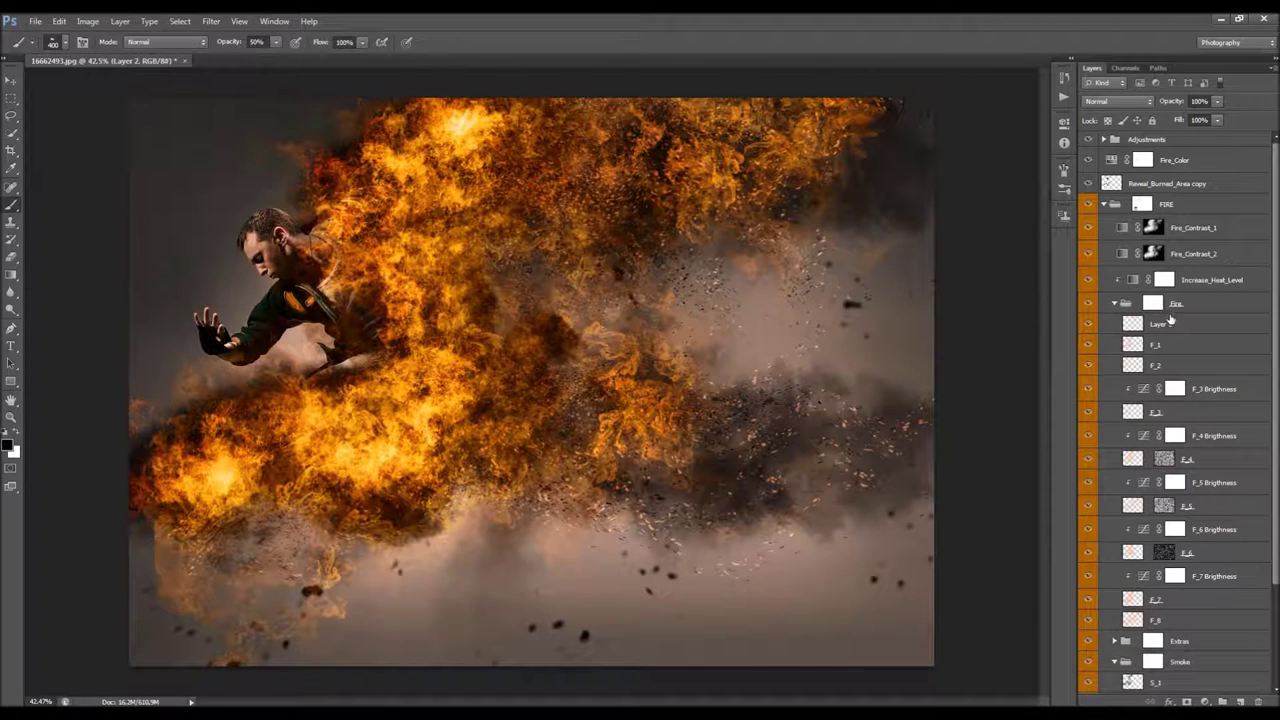
pyautogui.click(1152, 324)
pyautogui.click(1240, 692)
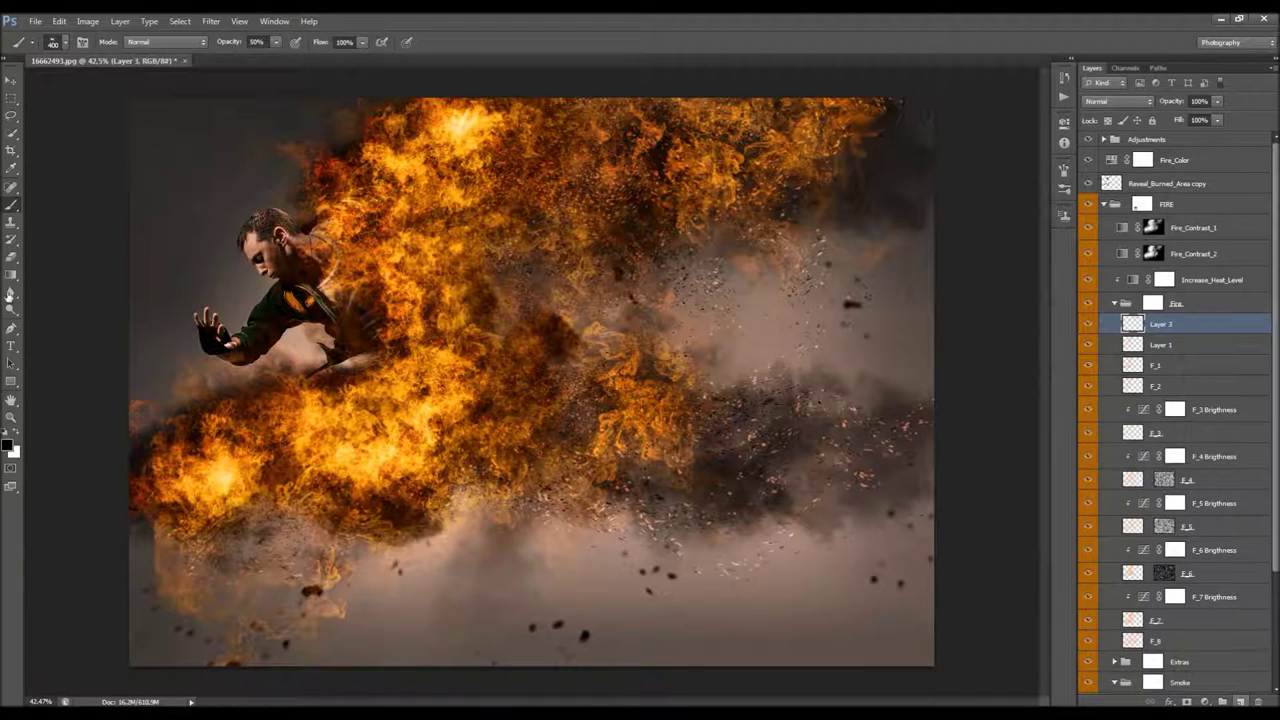
pyautogui.rightClick(446, 384)
pyautogui.click(496, 546)
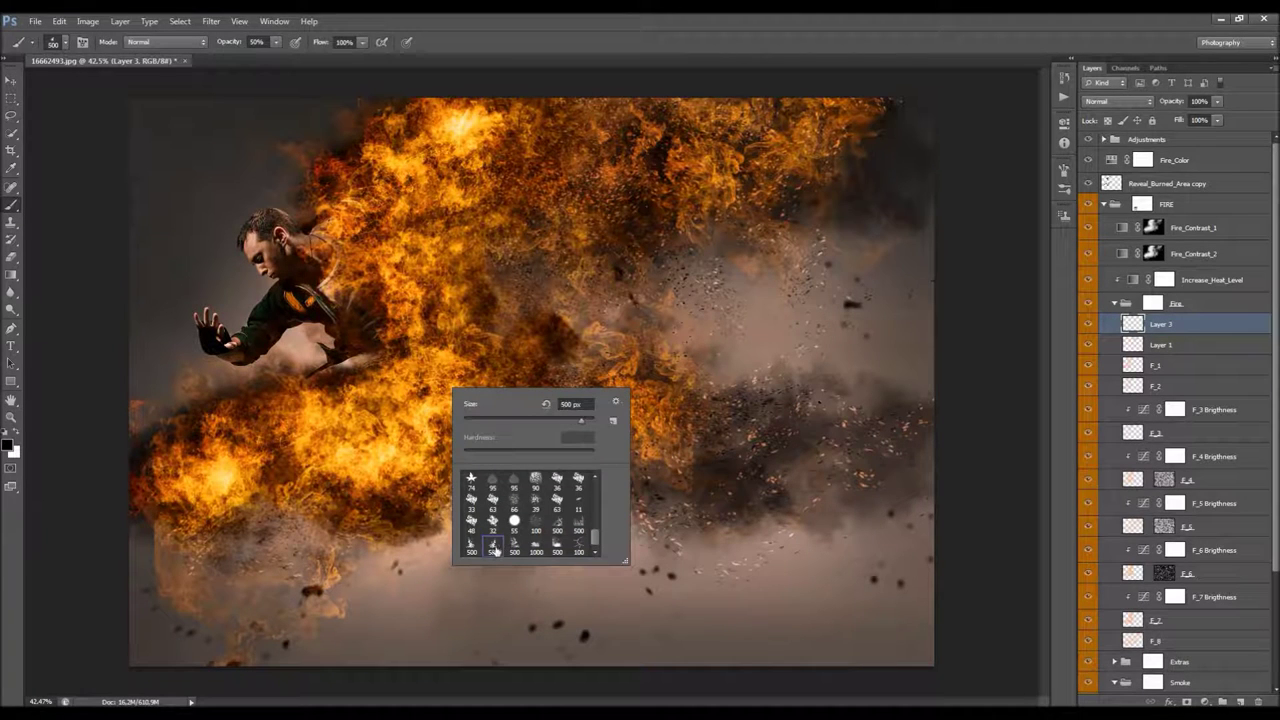
pyautogui.press('Return')
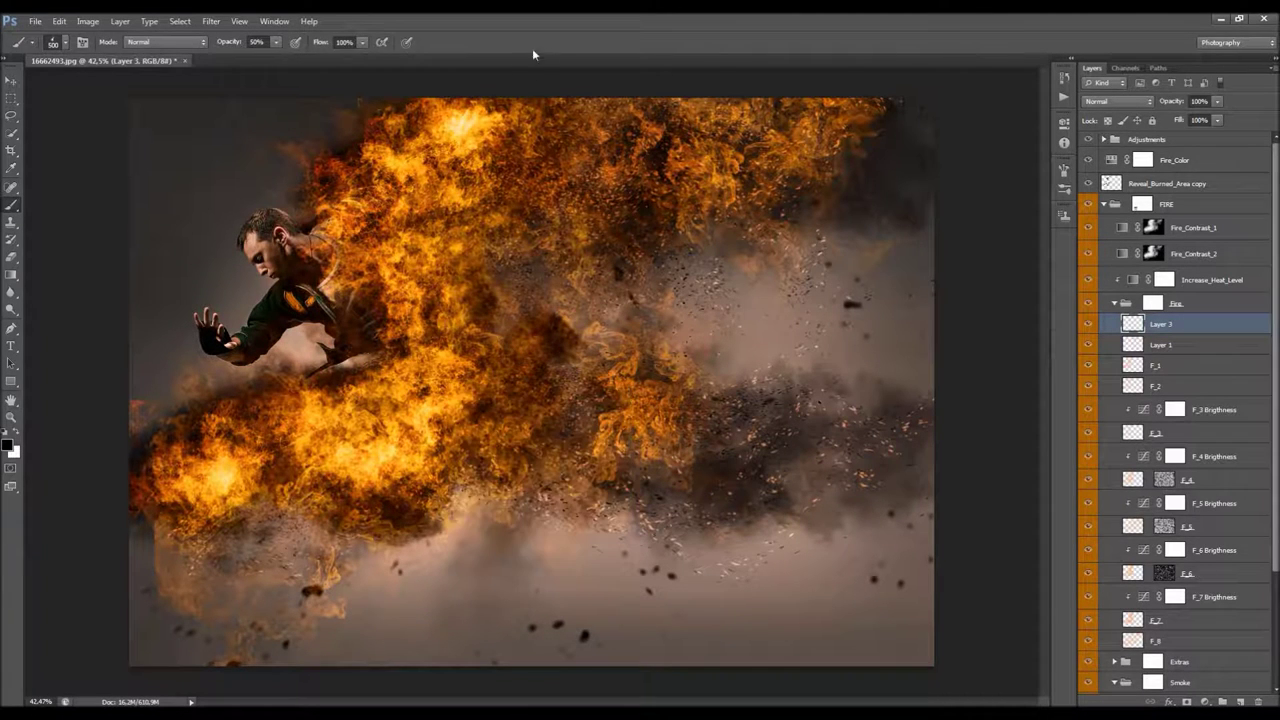
# Change the foreground colour to a bright orange around #eeaa18
pyautogui.click(8, 446)
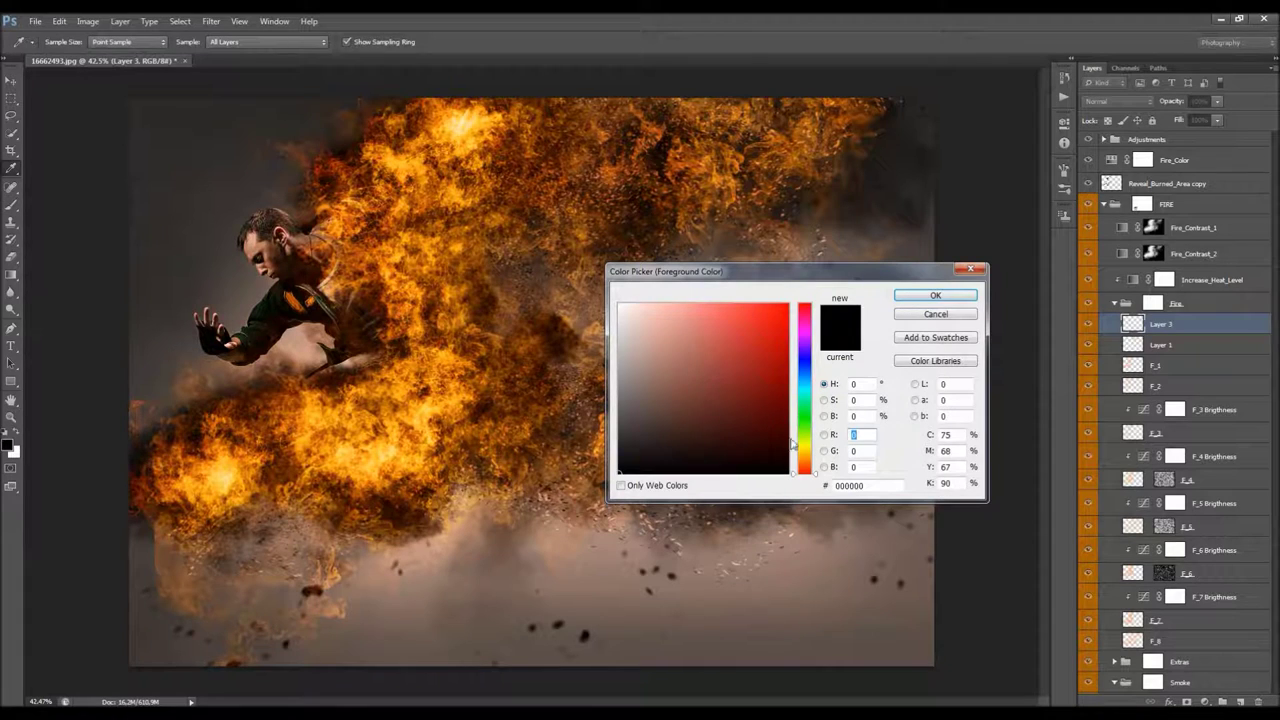
pyautogui.moveTo(790, 443); pyautogui.dragTo(790, 454)
pyautogui.moveTo(757, 389); pyautogui.dragTo(771, 315)
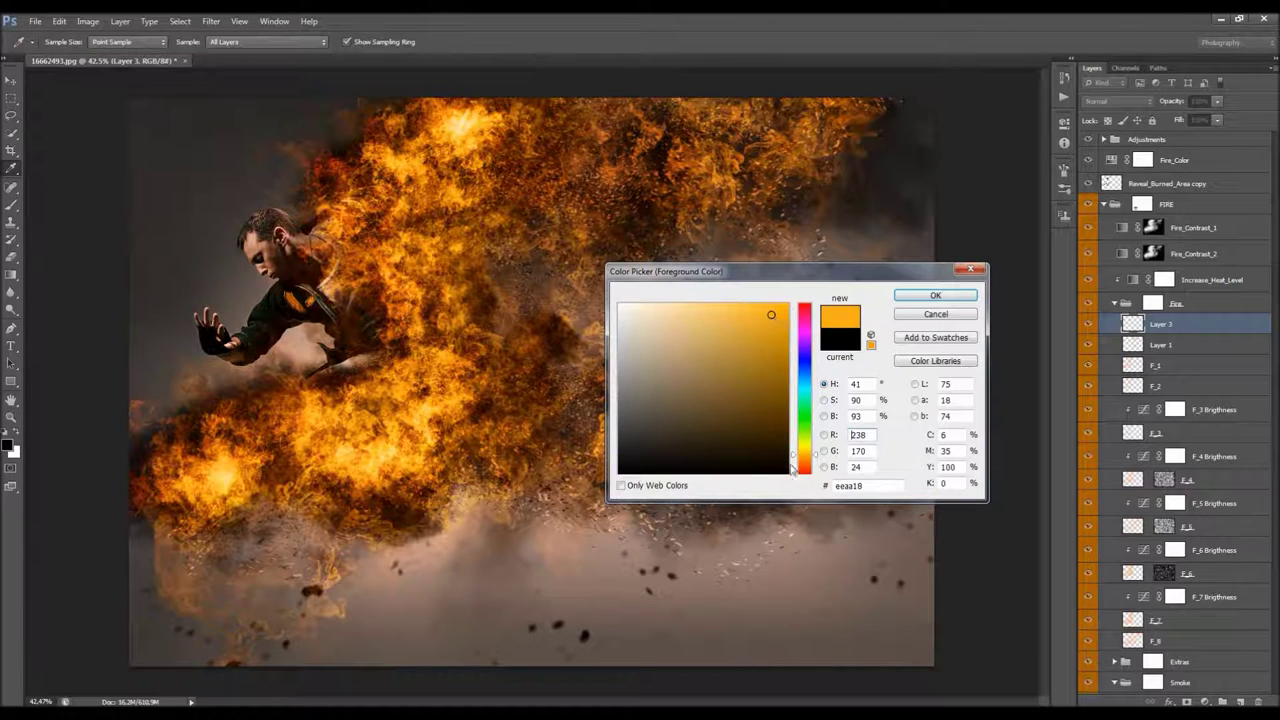
pyautogui.press('Return')
# Try painting orange flames at 50% brush opacity over the dark smoke at the image's right side, and undo the stroke
pyautogui.moveTo(845, 448)
pyautogui.mouseDown()
pyautogui.moveTo(560, 430)
pyautogui.moveTo(900, 440)
pyautogui.mouseUp()
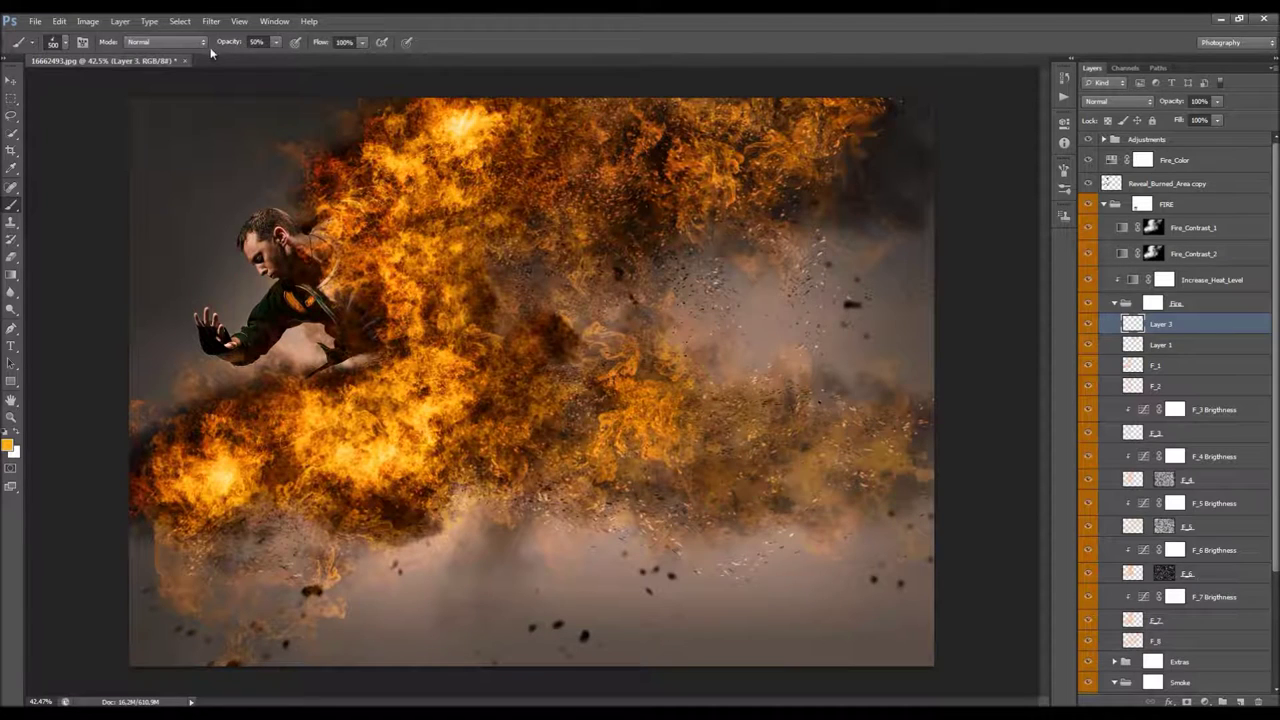
pyautogui.press('z')
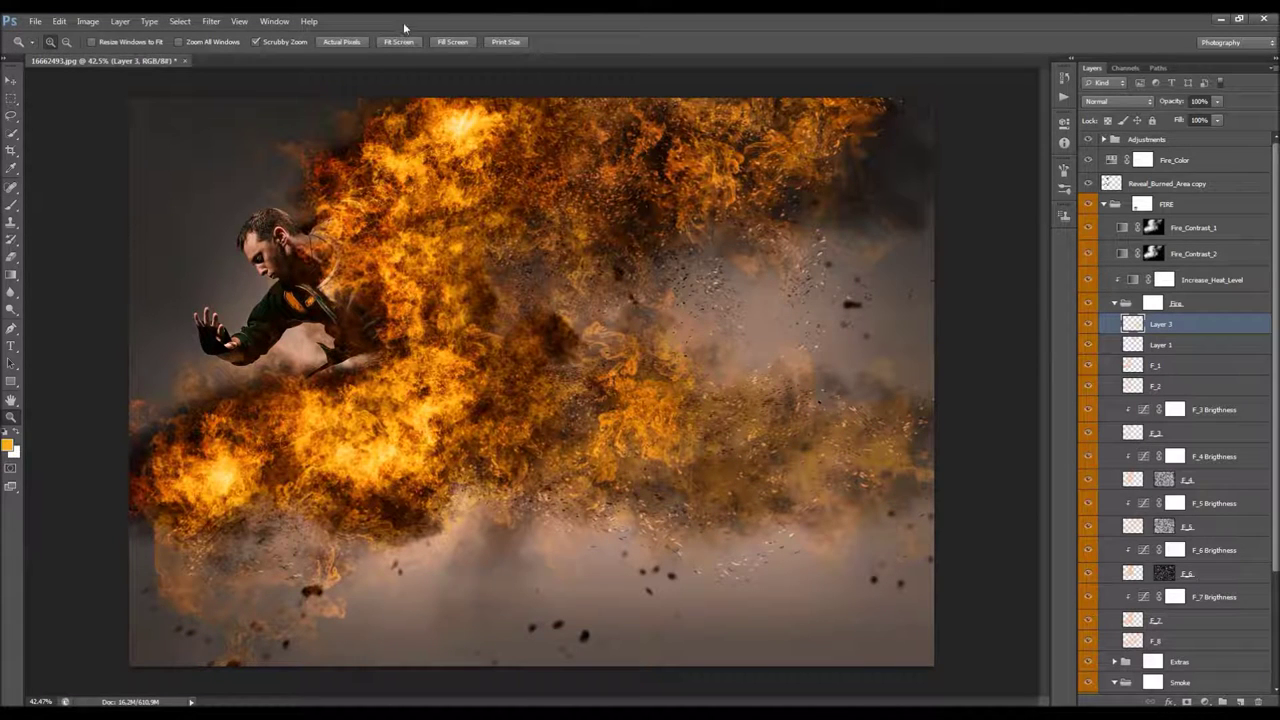
pyautogui.press('b')
pyautogui.hotkey('ctrl', 'z')
# Paint orange flames at 100% brush opacity across the image's lower-right smoke and blend the layer with Screen
pyautogui.press('0')
pyautogui.moveTo(561, 451)
pyautogui.mouseDown()
pyautogui.moveTo(777, 477)
pyautogui.moveTo(833, 467)
pyautogui.moveTo(780, 420)
pyautogui.moveTo(966, 457)
pyautogui.mouseUp()
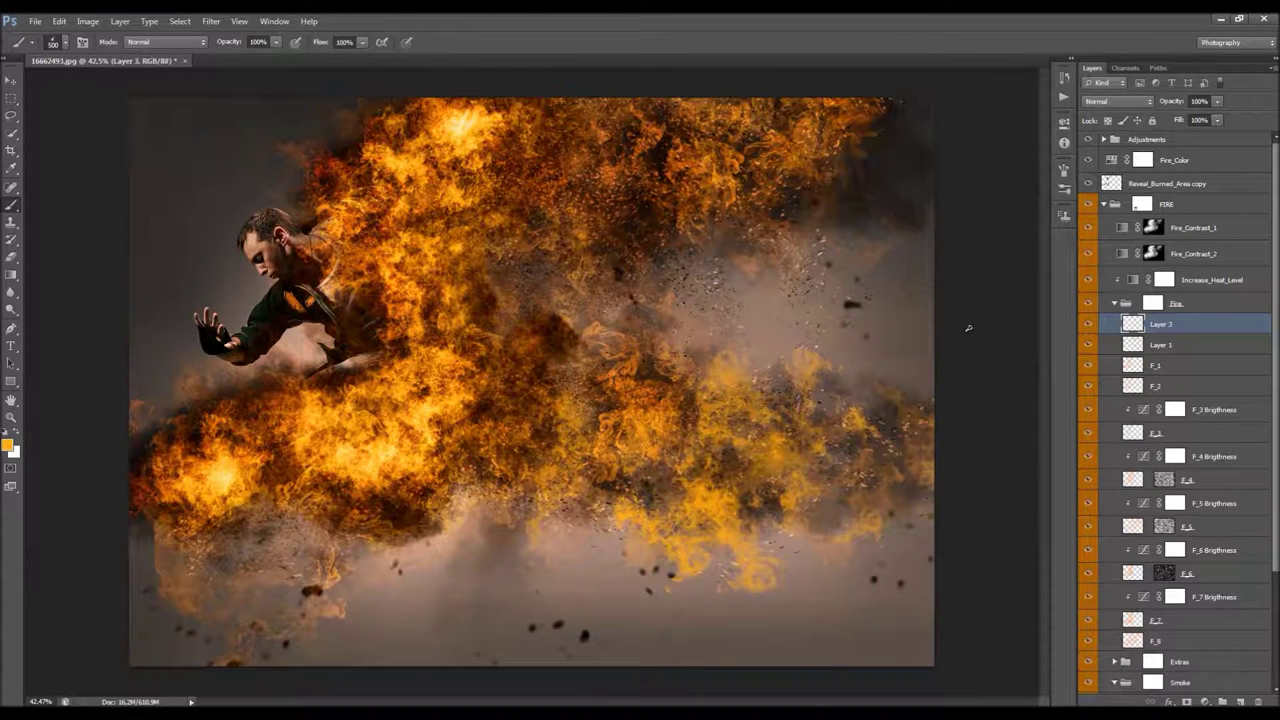
pyautogui.click(1118, 101)
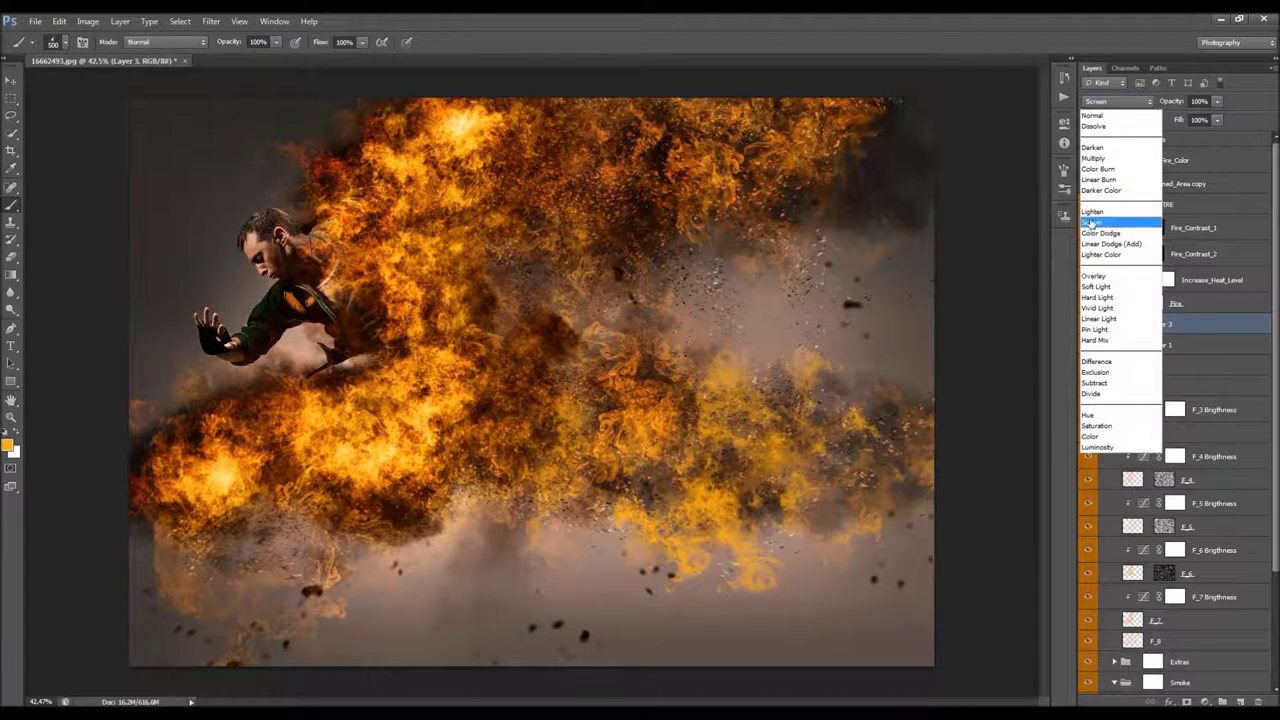
pyautogui.click(1110, 224)
# Add another layer in the Fire group and set the brush to a different 500 px tip with a deeper orange
pyautogui.click(1240, 701)
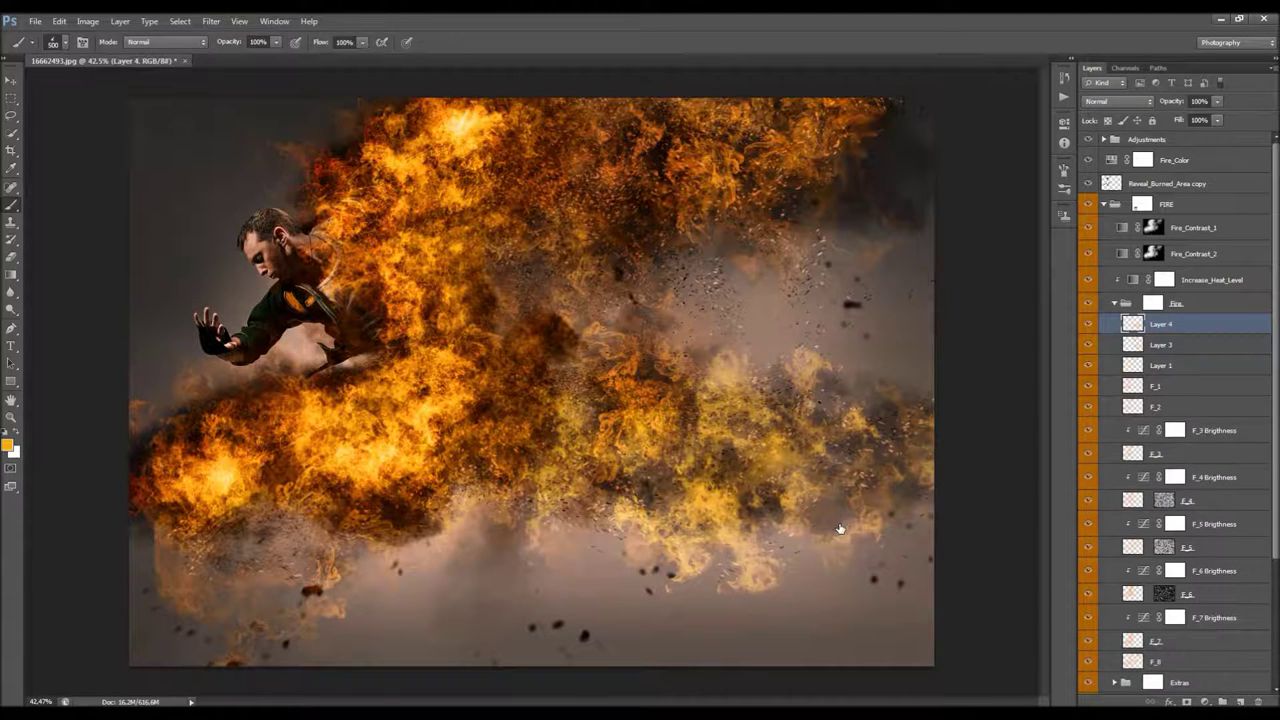
pyautogui.rightClick(825, 520)
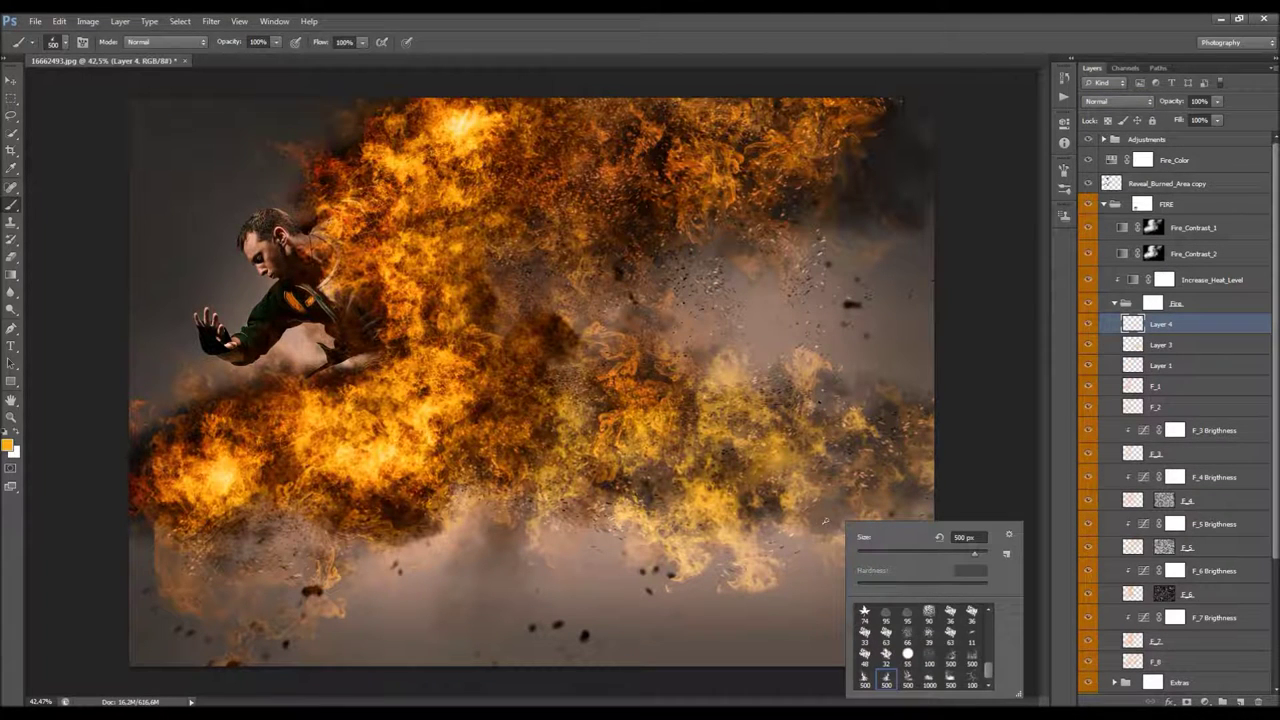
pyautogui.click(957, 660)
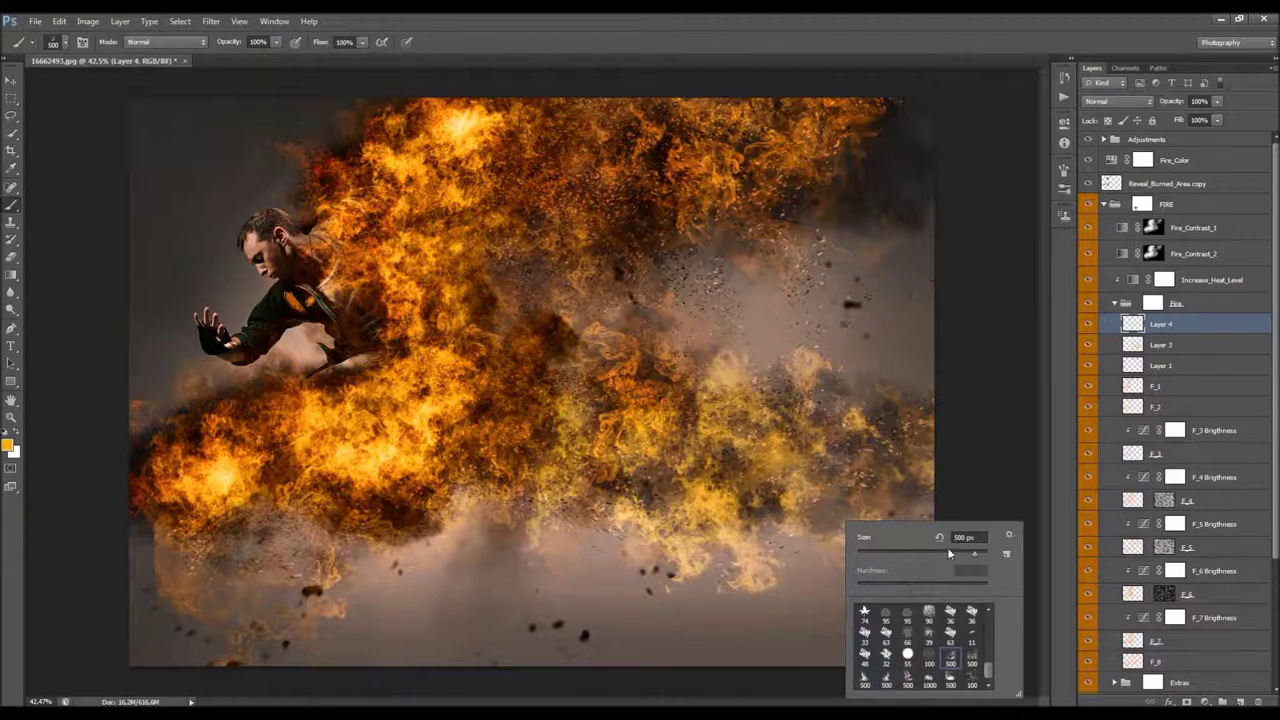
pyautogui.click(7, 446)
pyautogui.moveTo(812, 460); pyautogui.dragTo(812, 456)
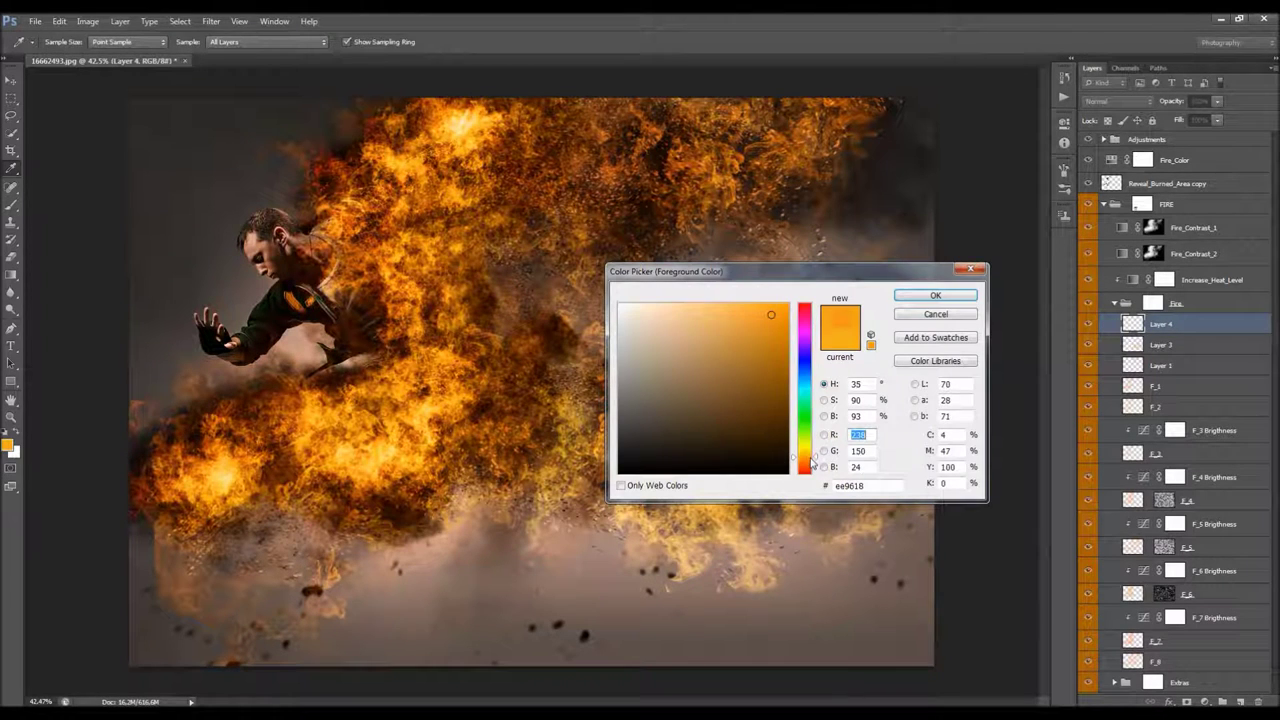
pyautogui.press('Return')
# Paint more orange flames over the lower-right fire trail and set this layer's blend mode to Screen
pyautogui.moveTo(660, 470)
pyautogui.mouseDown()
pyautogui.moveTo(590, 440)
pyautogui.moveTo(690, 420)
pyautogui.moveTo(850, 470)
pyautogui.moveTo(750, 395)
pyautogui.mouseUp()
pyautogui.moveTo(800, 440)
pyautogui.mouseDown()
pyautogui.moveTo(900, 420)
pyautogui.moveTo(920, 460)
pyautogui.mouseUp()
pyautogui.click(1117, 101)
pyautogui.click(1100, 222)
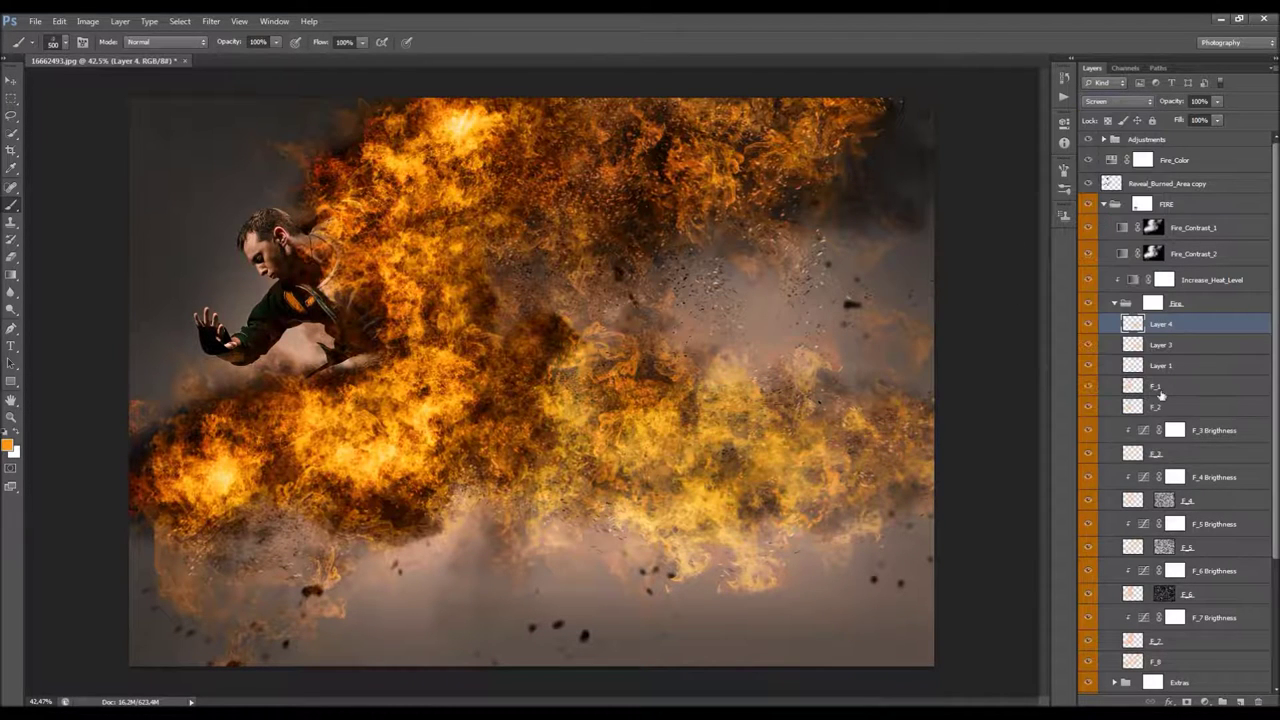
# Merge Layer 3 and Layer 4 into one flame layer and set its blend mode to Screen
pyautogui.keyDown('shift'); pyautogui.click(1178, 343); pyautogui.keyUp('shift')
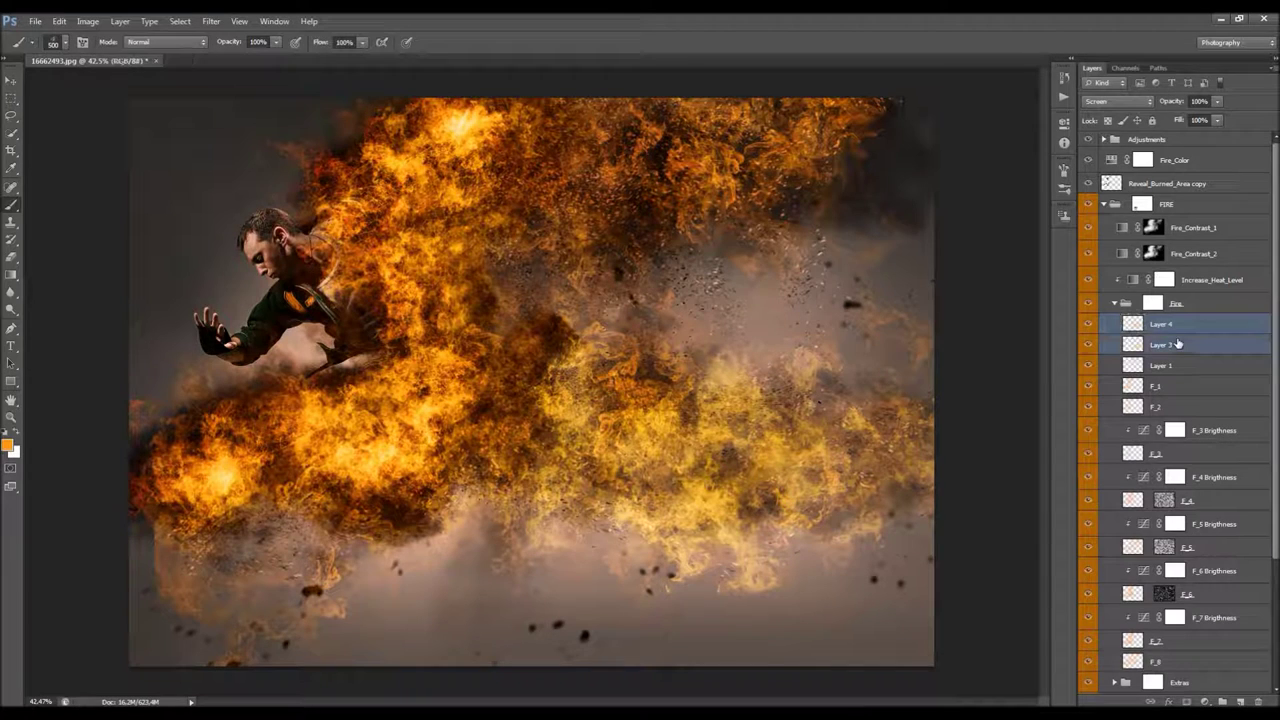
pyautogui.click(1117, 101)
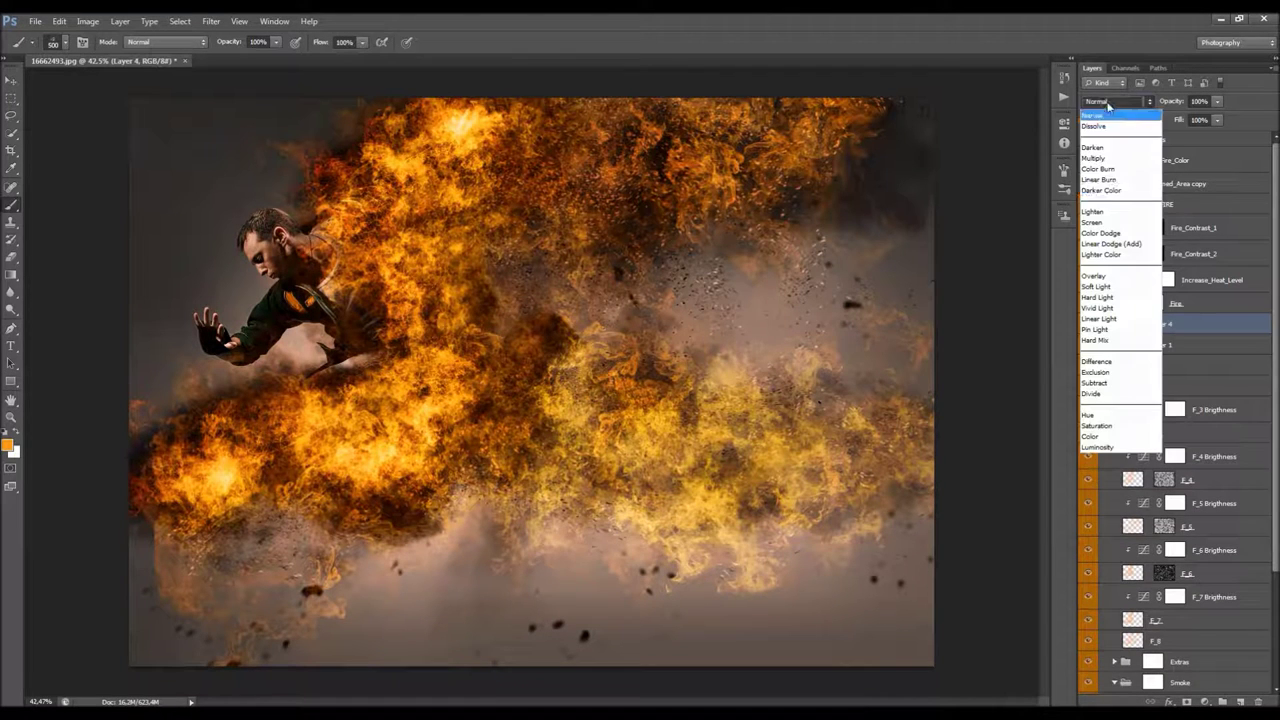
pyautogui.click(1100, 222)
pyautogui.hotkey('ctrl', 'e')
# Shift the merged flame layer's hue slightly toward red with a Hue/Saturation adjustment
pyautogui.click(88, 21)
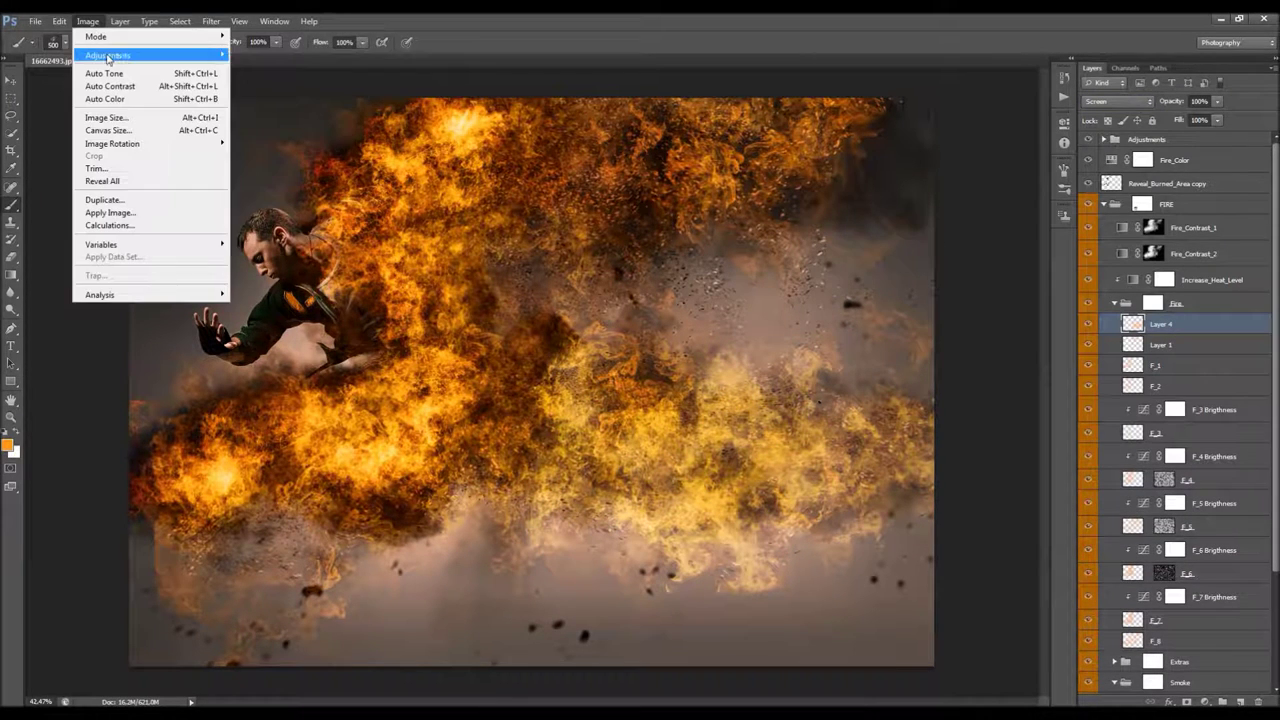
pyautogui.moveTo(150, 55)
pyautogui.click(269, 124)
pyautogui.moveTo(650, 373); pyautogui.dragTo(874, 99)
pyautogui.moveTo(928, 198); pyautogui.dragTo(920, 197)
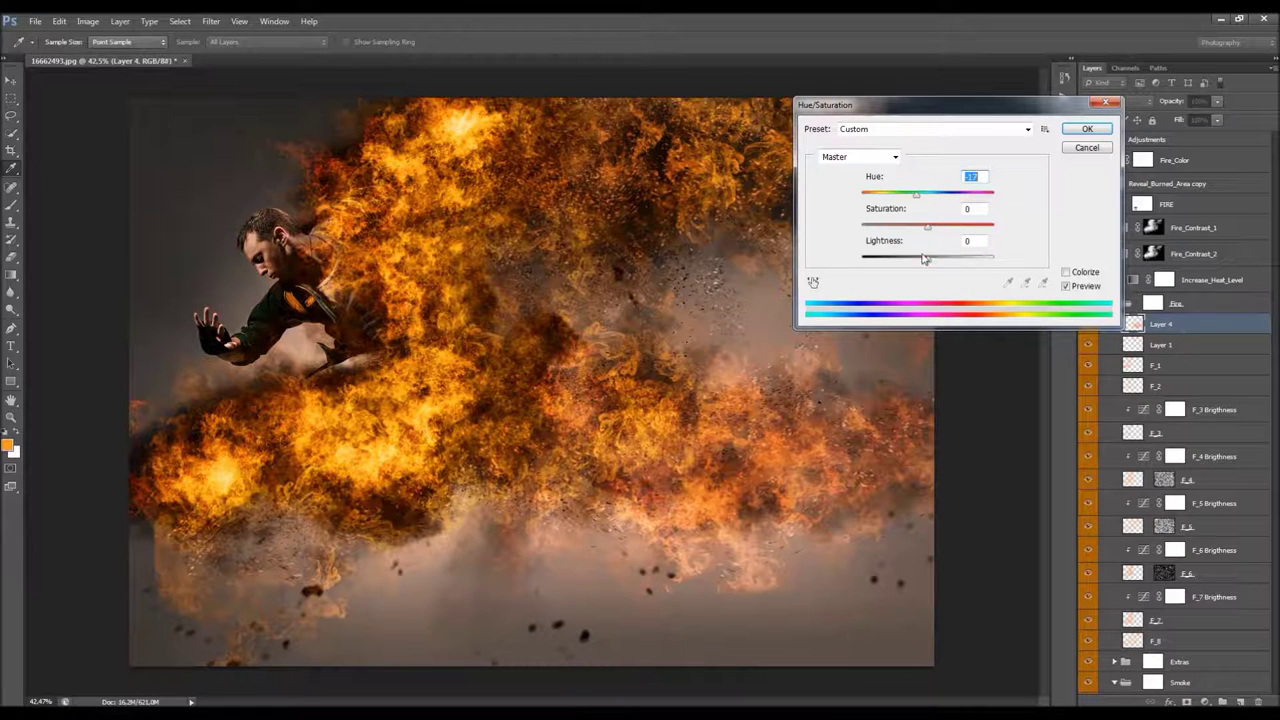
pyautogui.moveTo(919, 199); pyautogui.dragTo(922, 199)
pyautogui.press('Return')
# Add a new layer at the top of the Smoke group and prepare a black 500 px smoke brush
pyautogui.scroll(-4, 1165, 560)
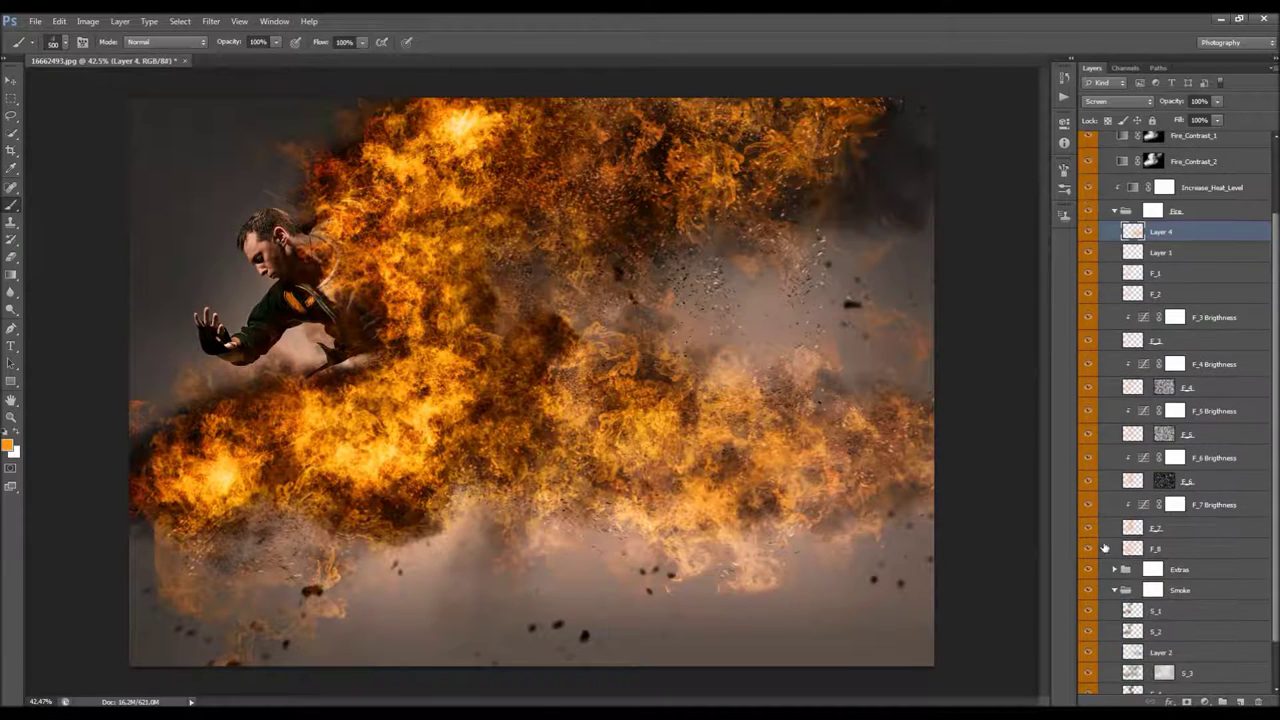
pyautogui.click(1170, 580)
pyautogui.click(1240, 701)
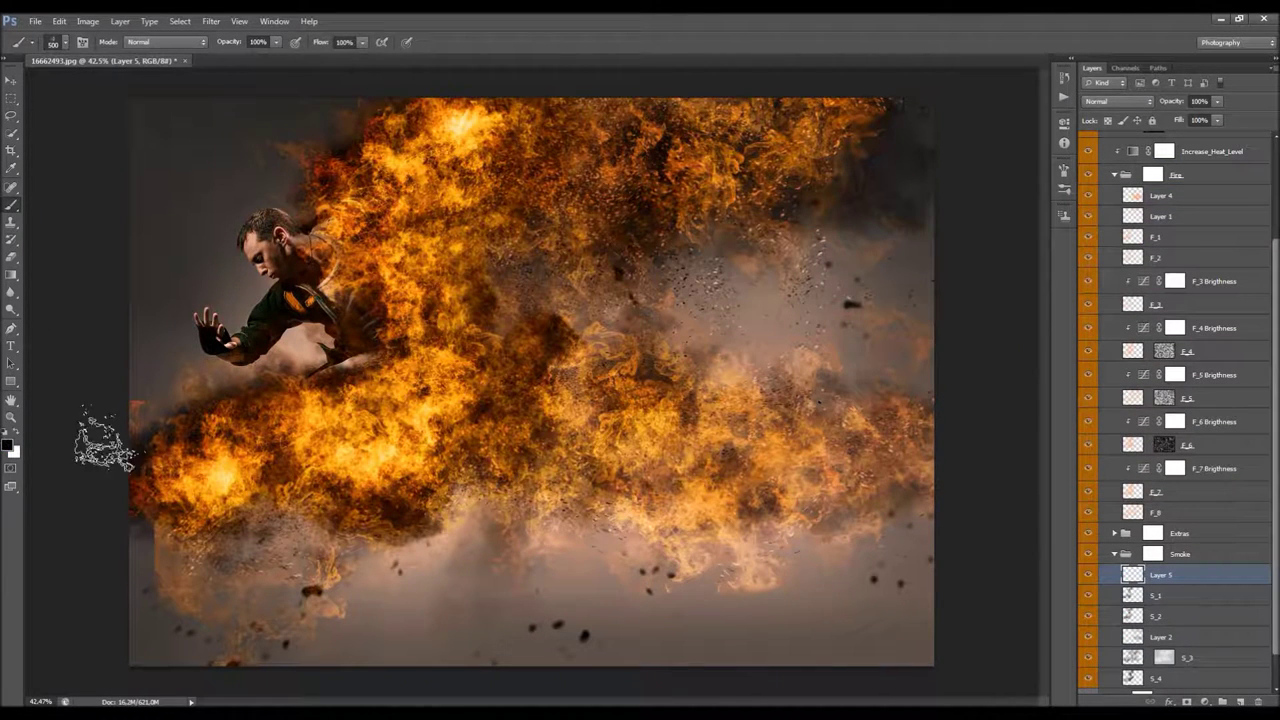
pyautogui.rightClick(555, 452)
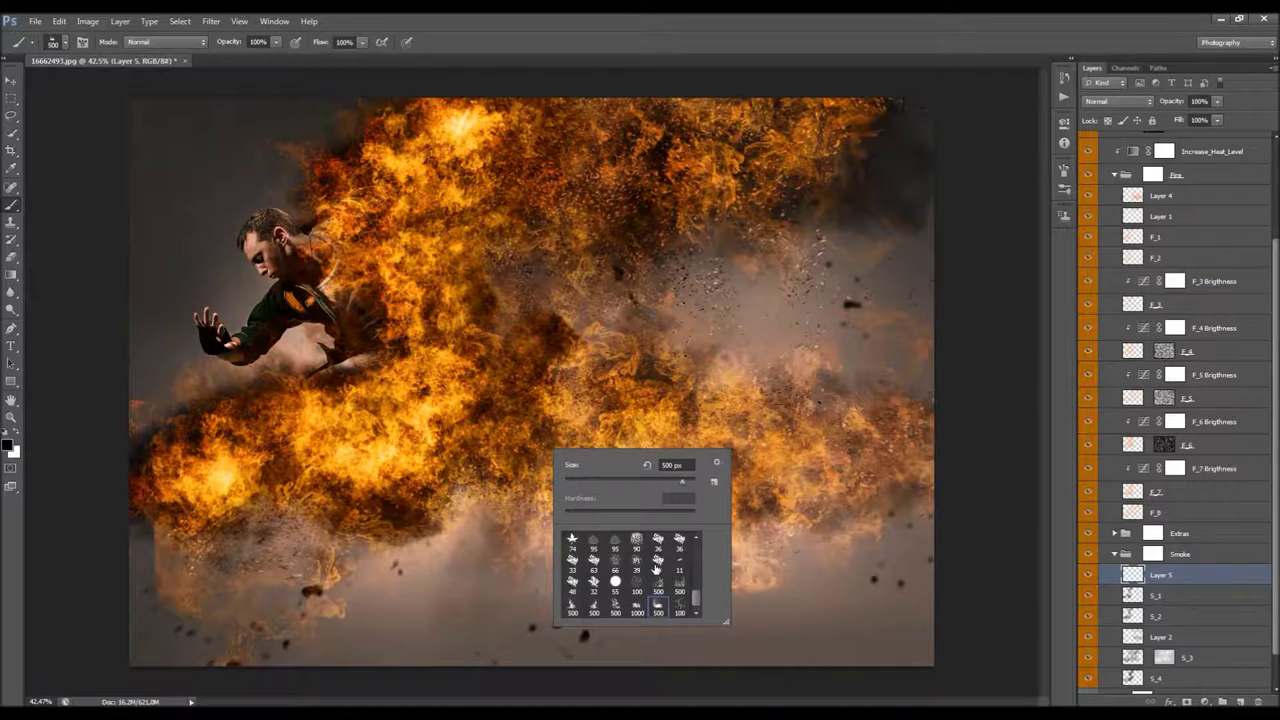
pyautogui.click(650, 375)
# Try painting dark smoke at 100% brush opacity behind the new right-side flames, and undo it
pyautogui.moveTo(620, 400)
pyautogui.mouseDown()
pyautogui.moveTo(690, 450)
pyautogui.moveTo(712, 512)
pyautogui.mouseUp()
pyautogui.moveTo(600, 460)
pyautogui.mouseDown()
pyautogui.moveTo(760, 493)
pyautogui.moveTo(905, 468)
pyautogui.moveTo(895, 456)
pyautogui.moveTo(957, 457)
pyautogui.mouseUp()
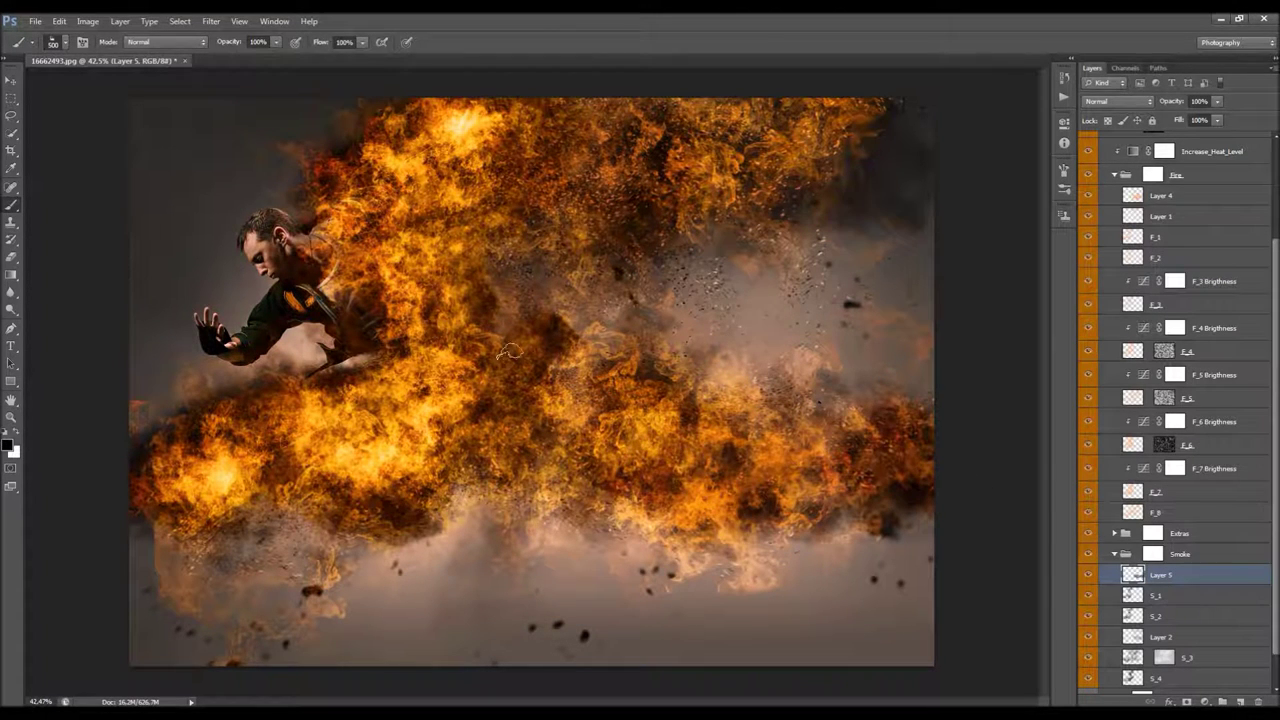
pyautogui.hotkey('ctrl', 'z')
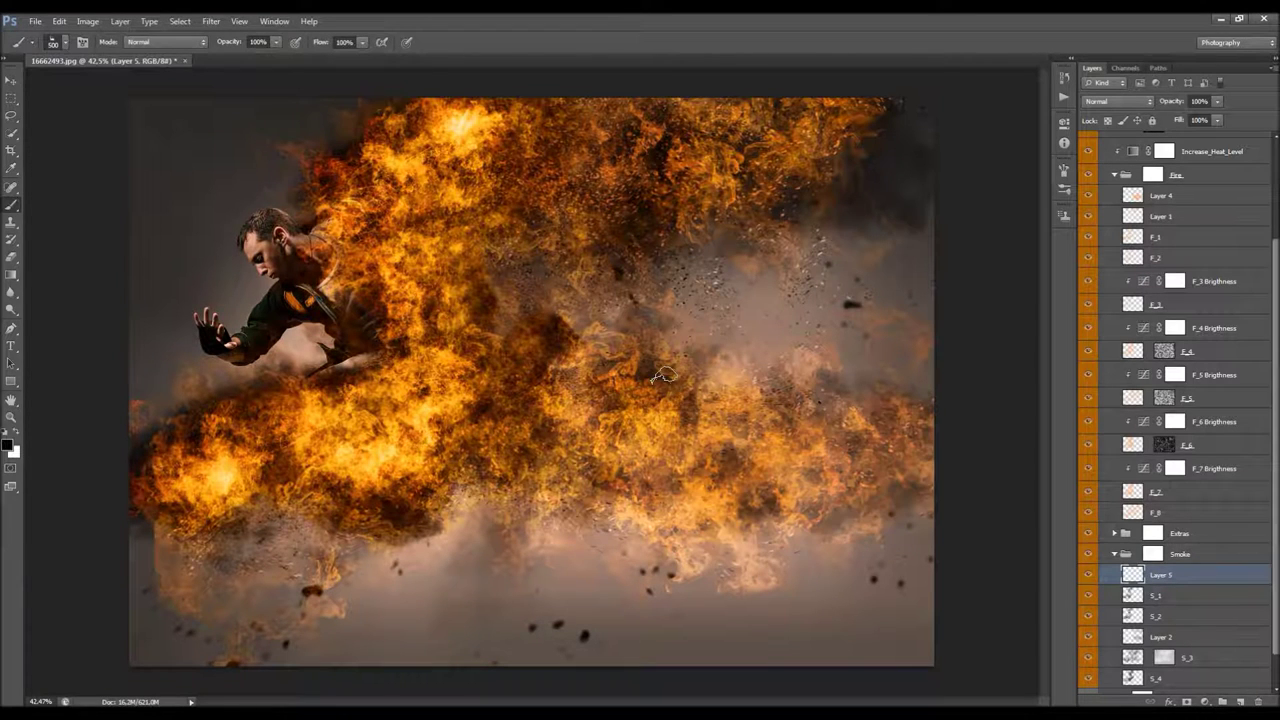
# Lower the brush opacity to 63% and paint softer dark smoke behind the flames at the image's right side
pyautogui.moveTo(236, 48); pyautogui.dragTo(199, 48)
pyautogui.moveTo(596, 481)
pyautogui.mouseDown()
pyautogui.moveTo(665, 496)
pyautogui.moveTo(548, 434)
pyautogui.moveTo(645, 429)
pyautogui.moveTo(748, 501)
pyautogui.moveTo(910, 491)
pyautogui.moveTo(832, 515)
pyautogui.moveTo(850, 521)
pyautogui.moveTo(870, 487)
pyautogui.moveTo(951, 459)
pyautogui.moveTo(840, 452)
pyautogui.moveTo(843, 418)
pyautogui.moveTo(740, 431)
pyautogui.moveTo(811, 459)
pyautogui.mouseUp()
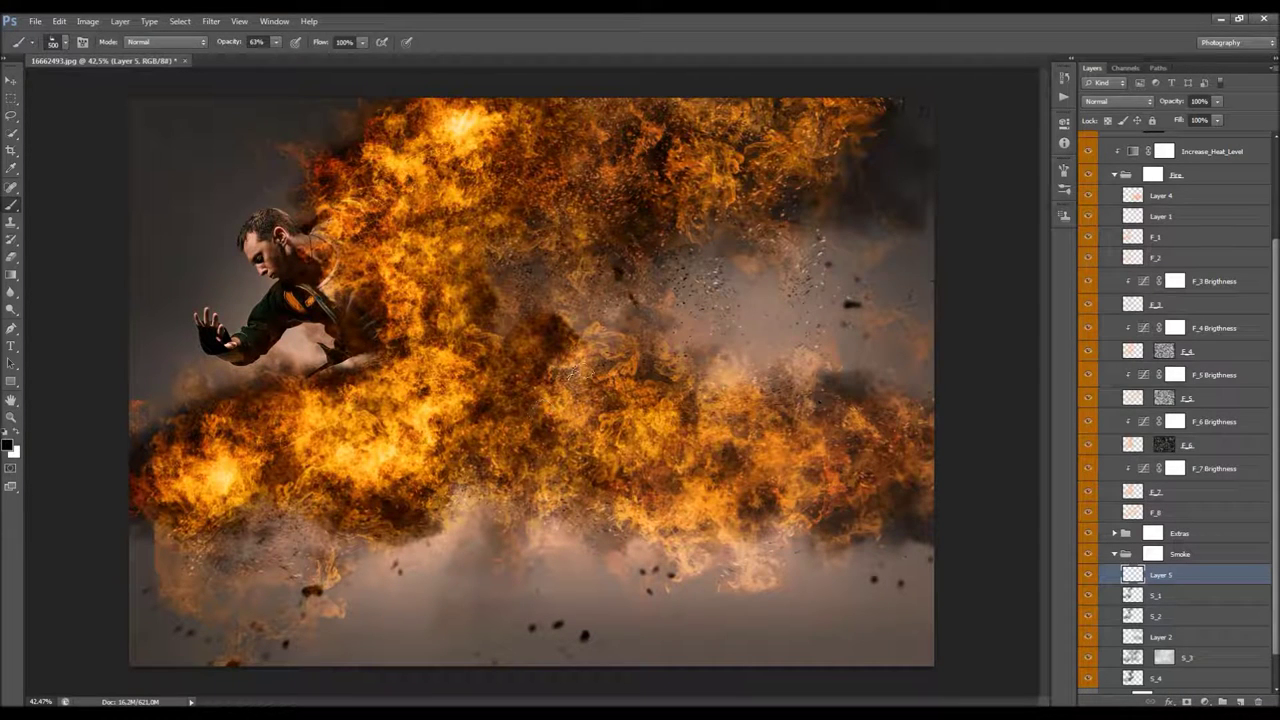
pyautogui.press('alt')
pyautogui.scroll(-3, 635, 345)
pyautogui.scroll(2, 635, 345)
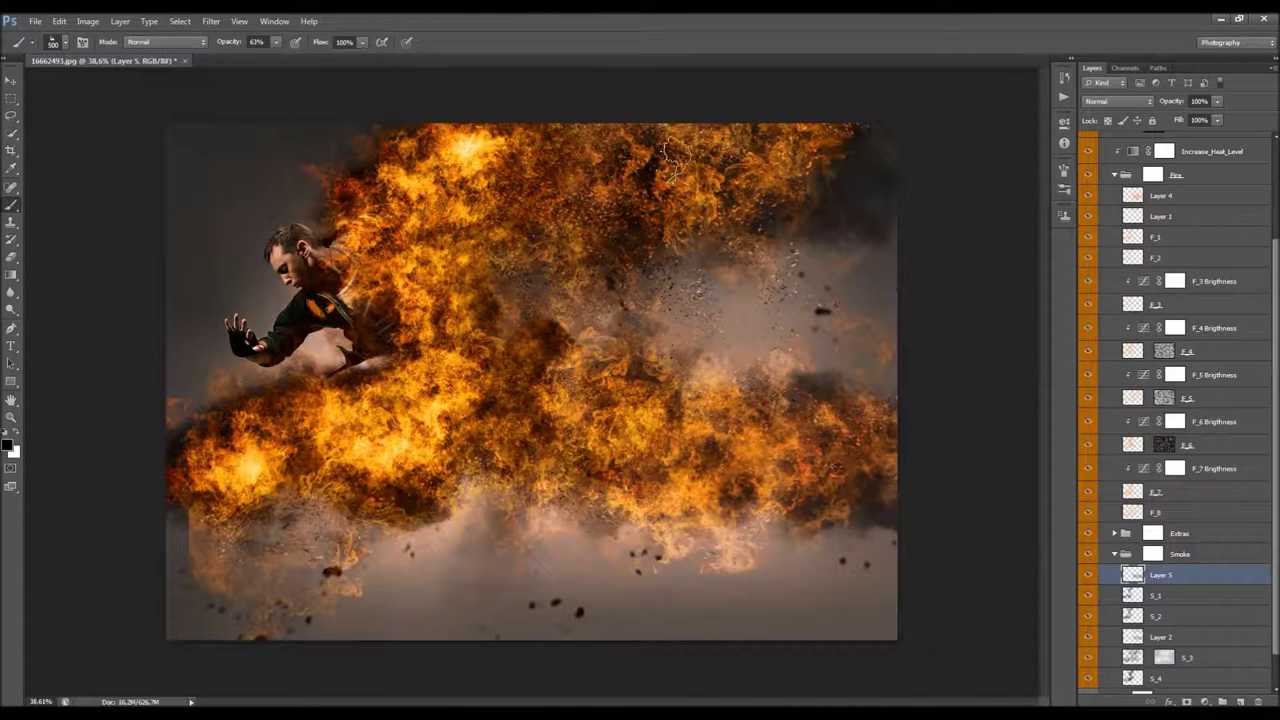
# Fine-tune the colour of Layer 4's flames with Hue/Saturation, setting Hue to +2
pyautogui.click(1158, 196)
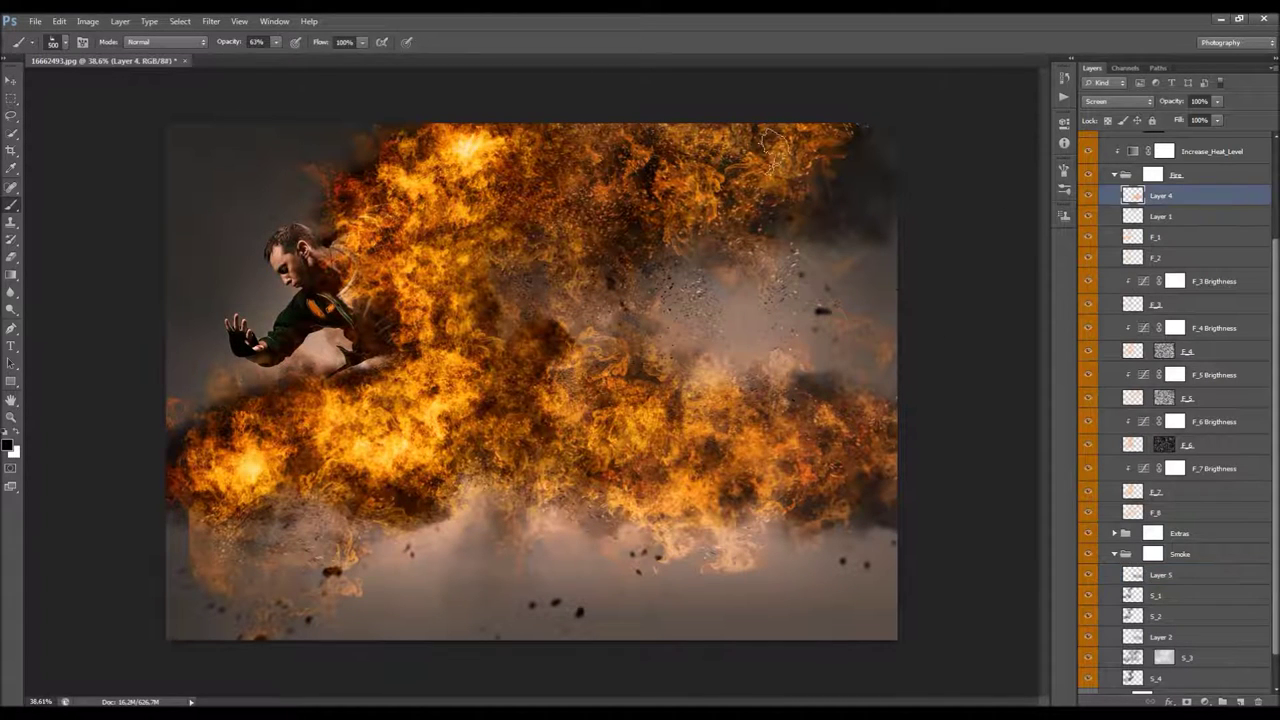
pyautogui.click(87, 20)
pyautogui.click(88, 20)
pyautogui.click(87, 20)
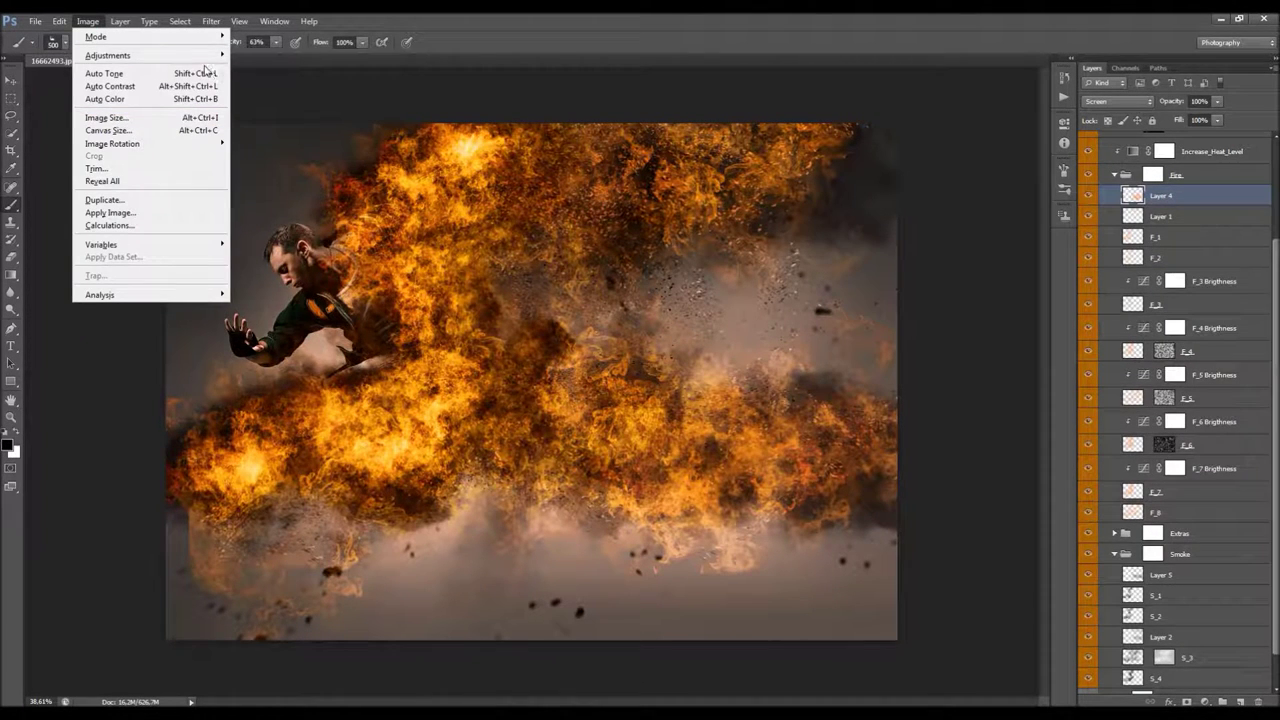
pyautogui.moveTo(205, 57)
pyautogui.click(280, 124)
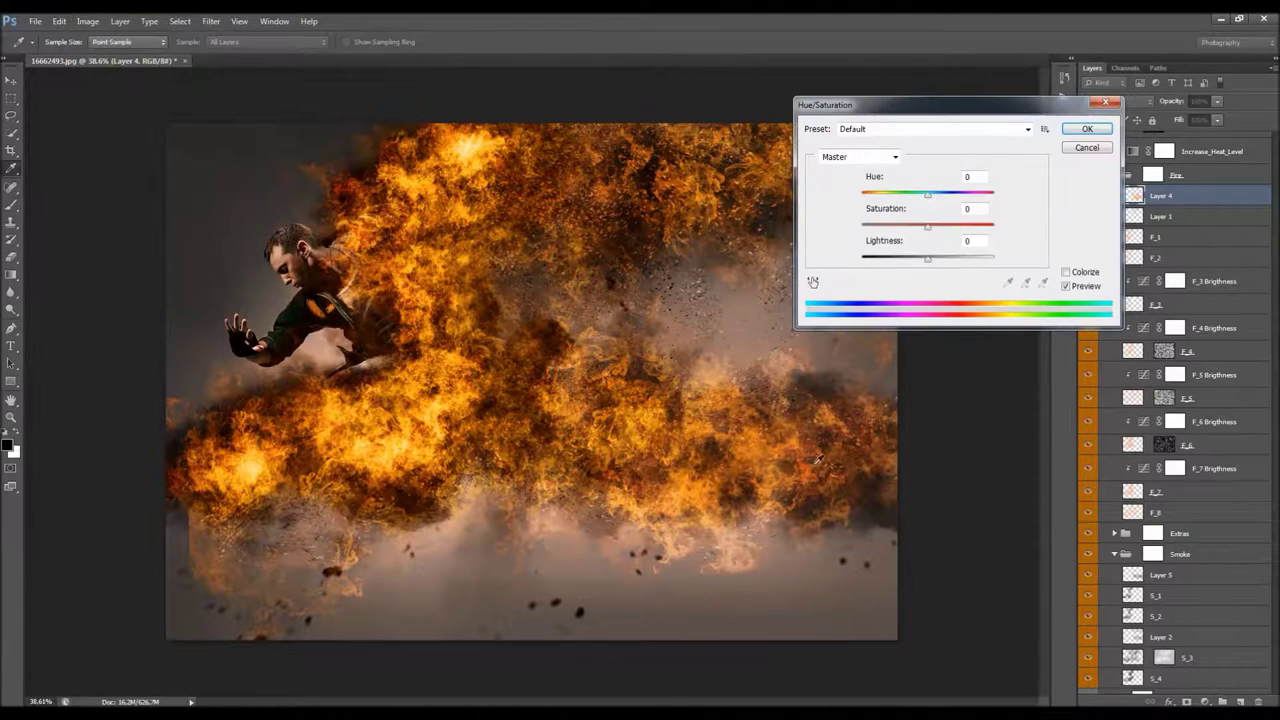
pyautogui.moveTo(929, 199); pyautogui.dragTo(931, 199)
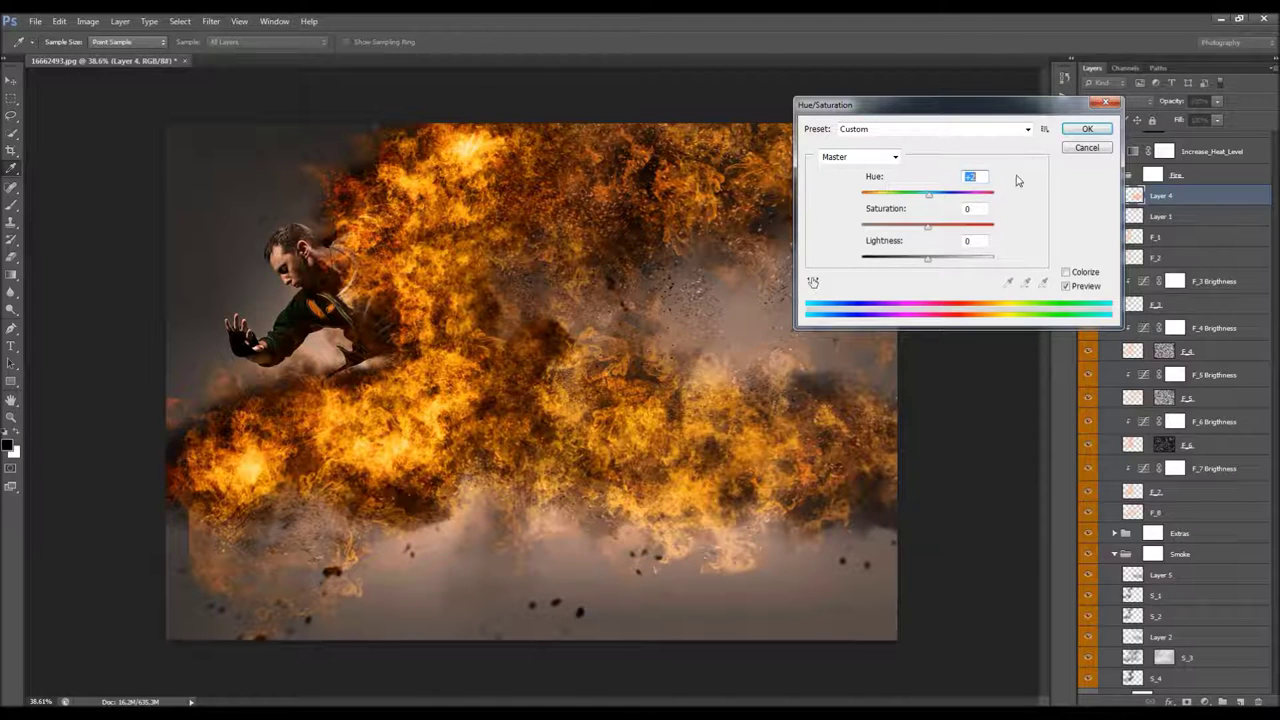
pyautogui.click(1085, 131)
pyautogui.press('b')
pyautogui.scroll(-3, 625, 385)
pyautogui.scroll(2, 625, 385)
pyautogui.scroll(2, 625, 385)
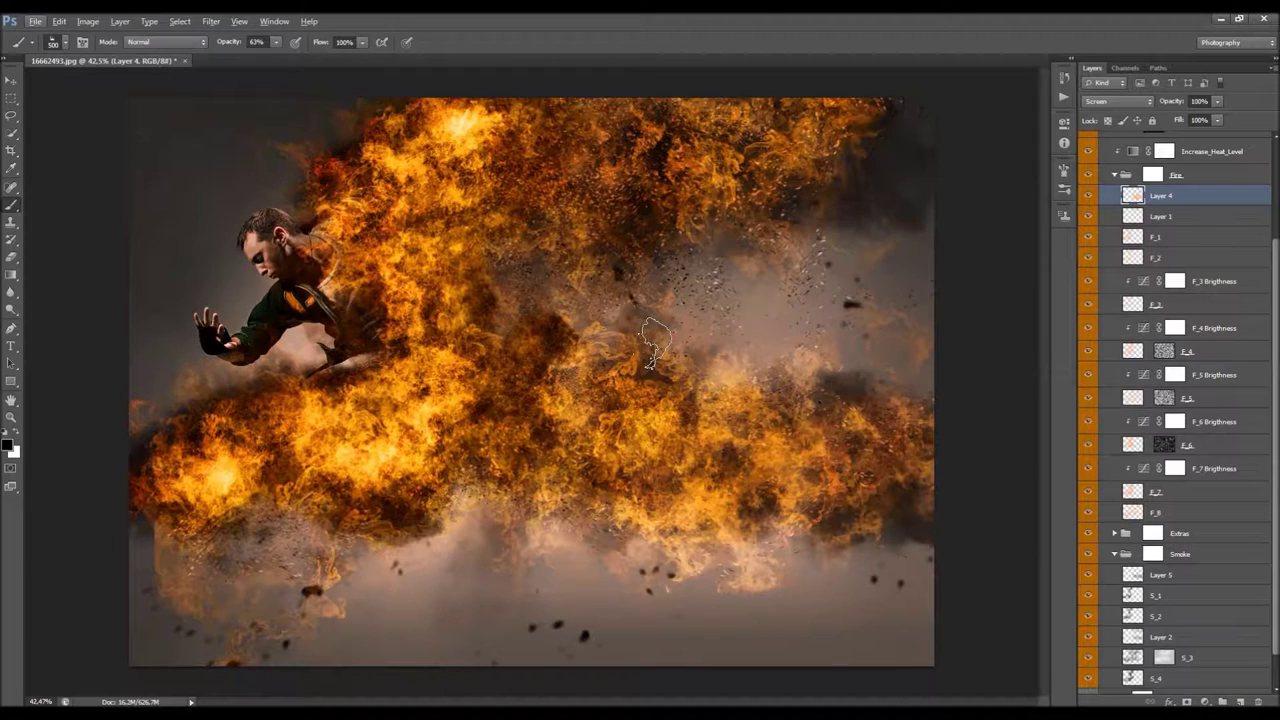
# Collapse the inner Fire group and the Smoke group to tidy the layer stack
pyautogui.press('v')
pyautogui.hotkey('alt', 'v')
pyautogui.click(1152, 176)
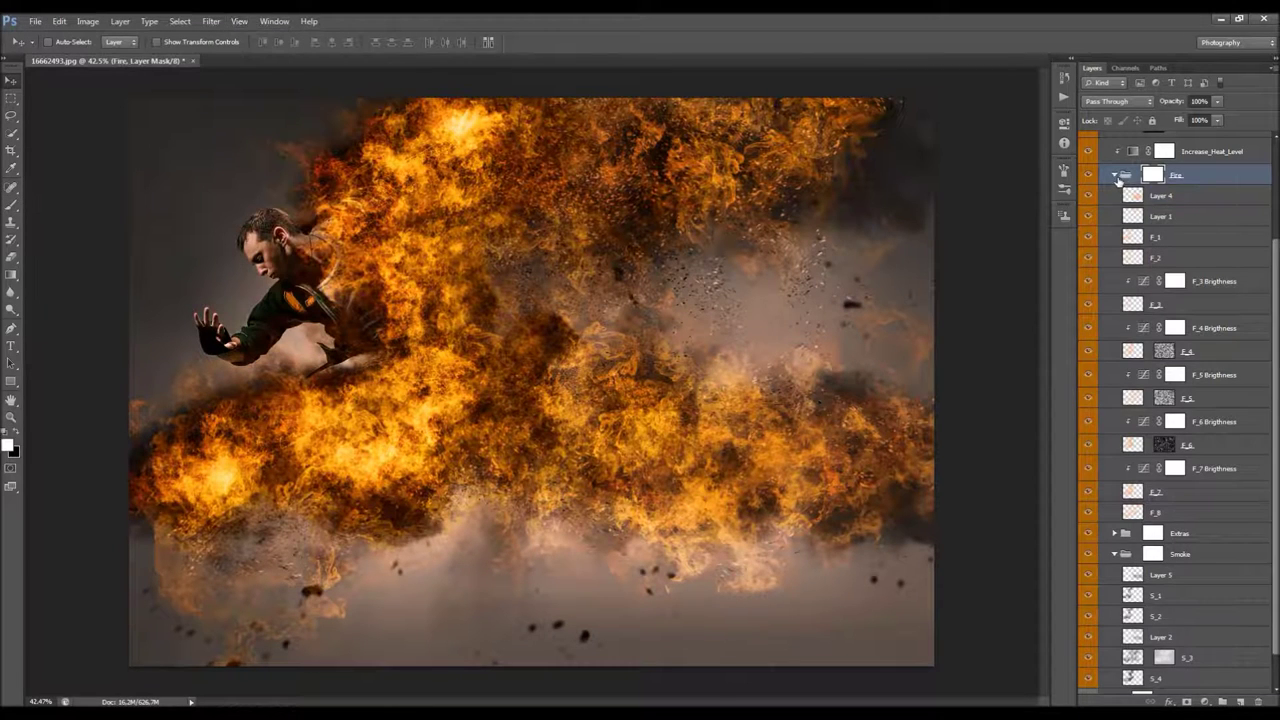
pyautogui.click(1116, 176)
pyautogui.click(1114, 345)
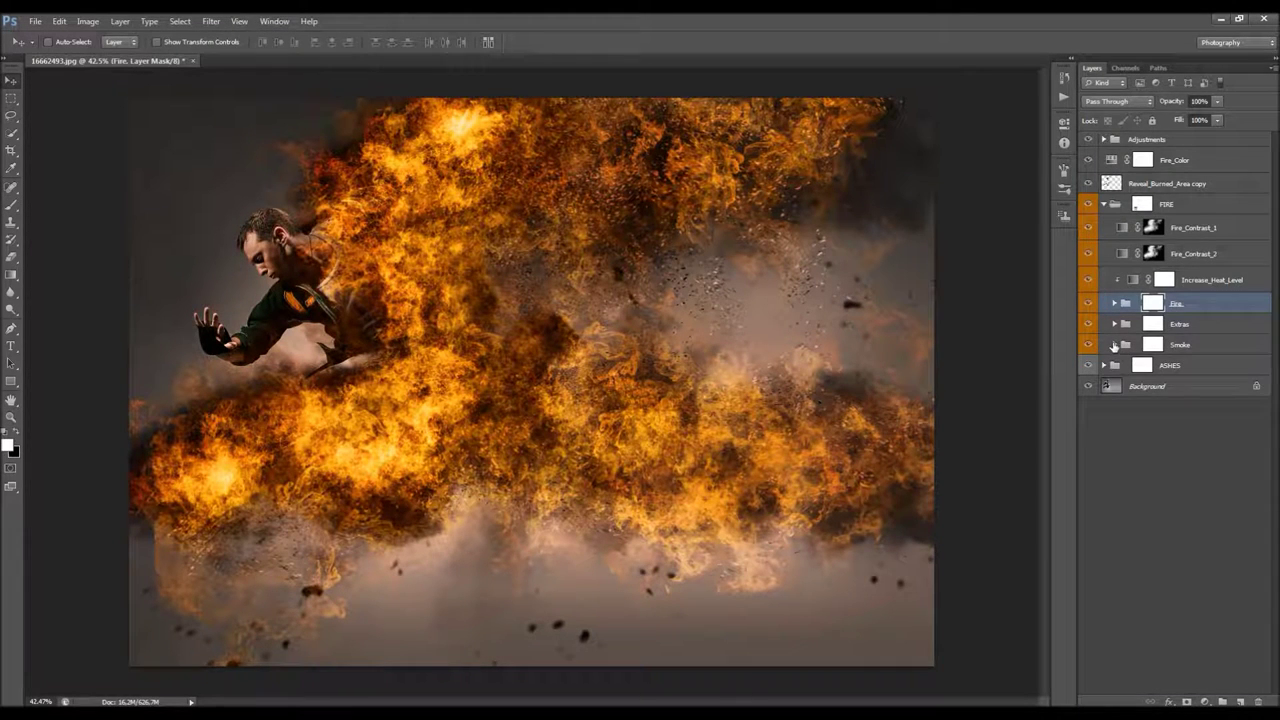
# Collapse the FIRE group, compare the image with the ASHES group hidden and shown, and expand ASHES
pyautogui.click(1182, 367)
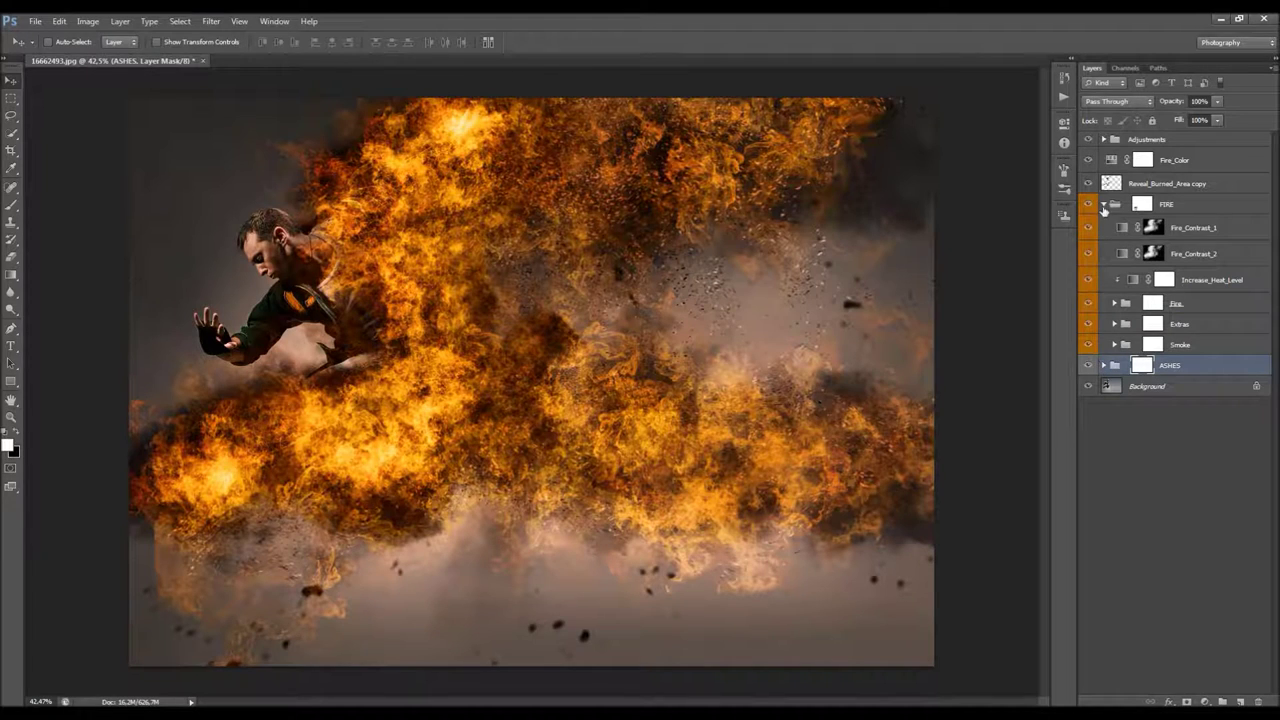
pyautogui.click(1104, 205)
pyautogui.click(1089, 225)
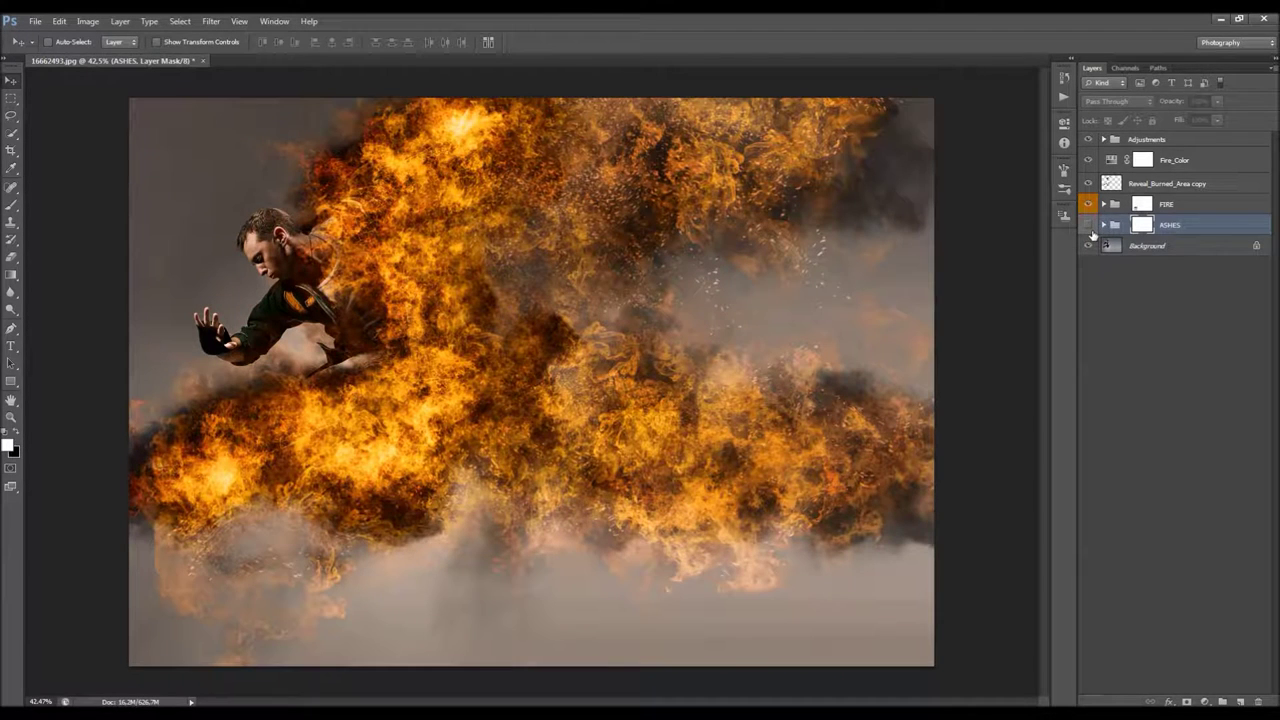
pyautogui.click(1089, 225)
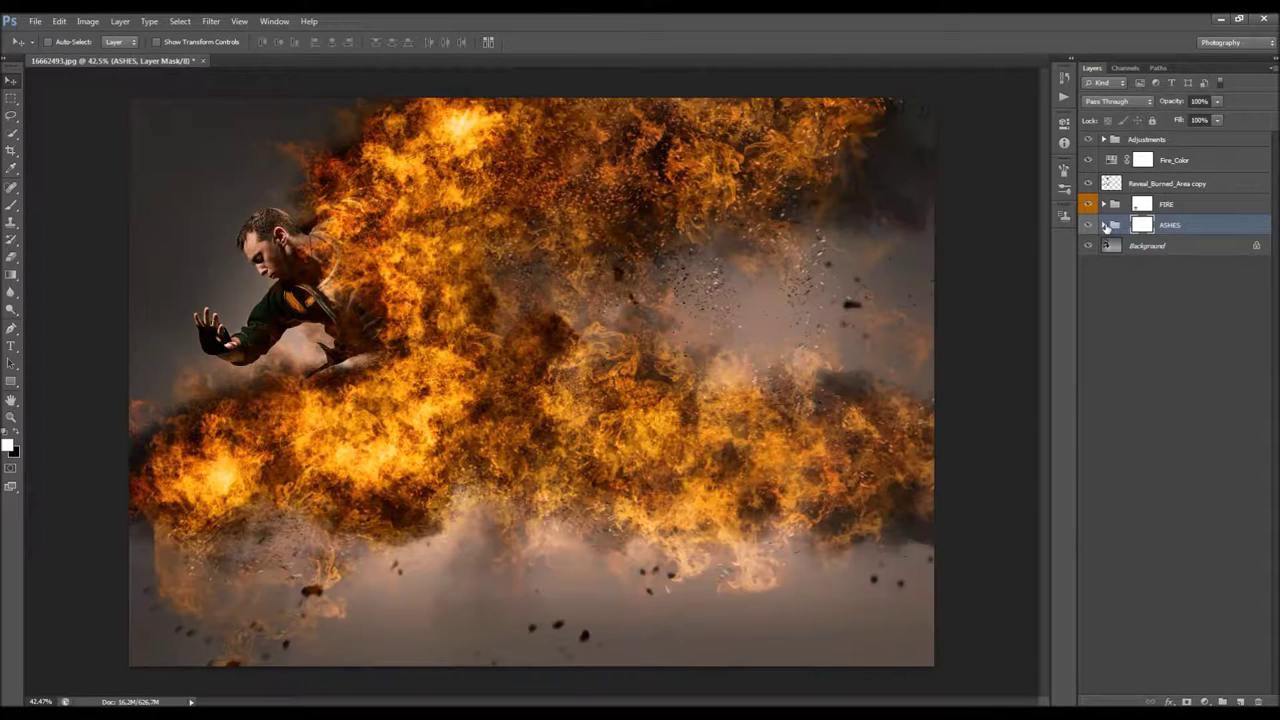
pyautogui.click(1104, 225)
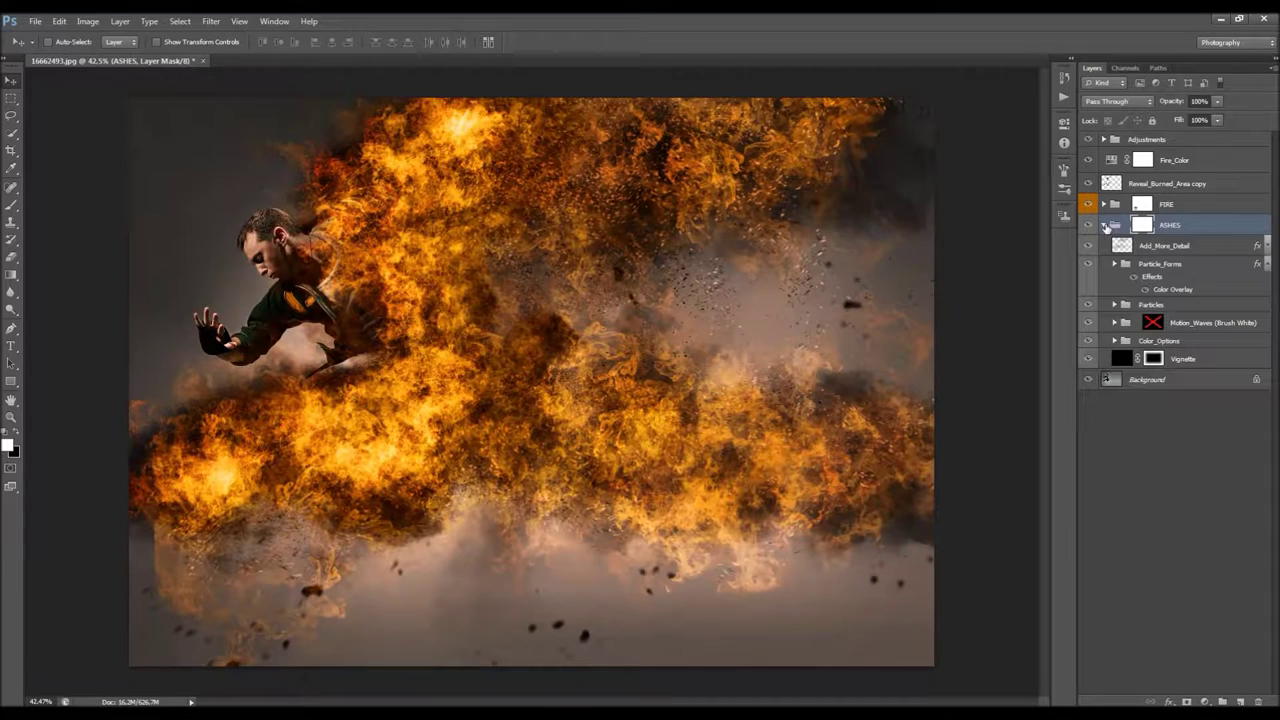
# Check the Add_More_Detail layer's effect by hiding and showing it, and try a higher layer opacity
pyautogui.click(1170, 246)
pyautogui.click(1091, 246)
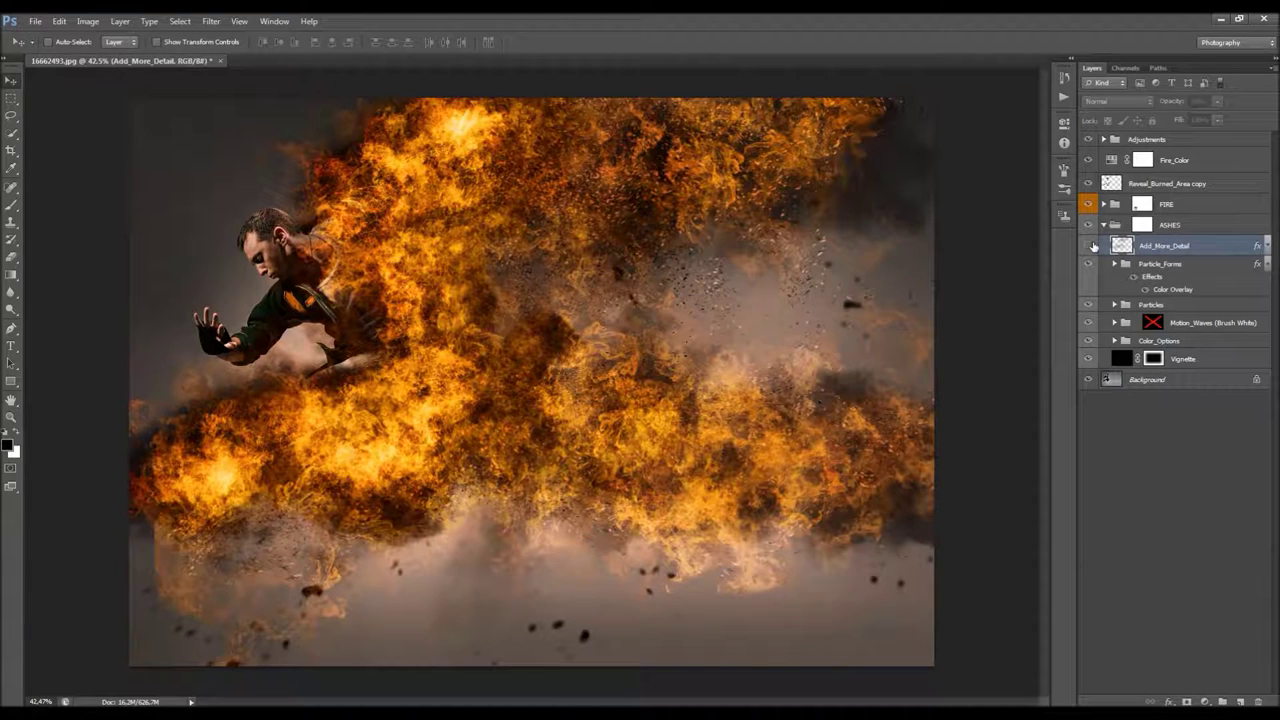
pyautogui.click(1091, 246)
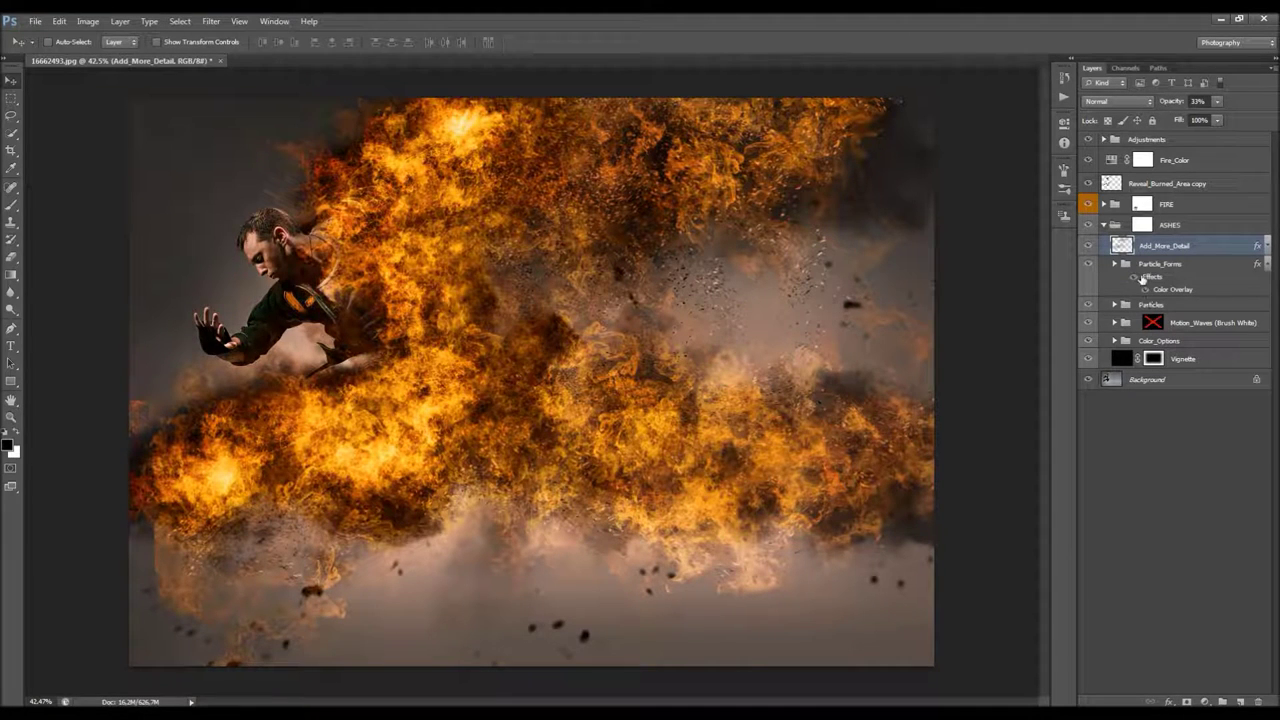
pyautogui.moveTo(1166, 102); pyautogui.dragTo(1275, 101)
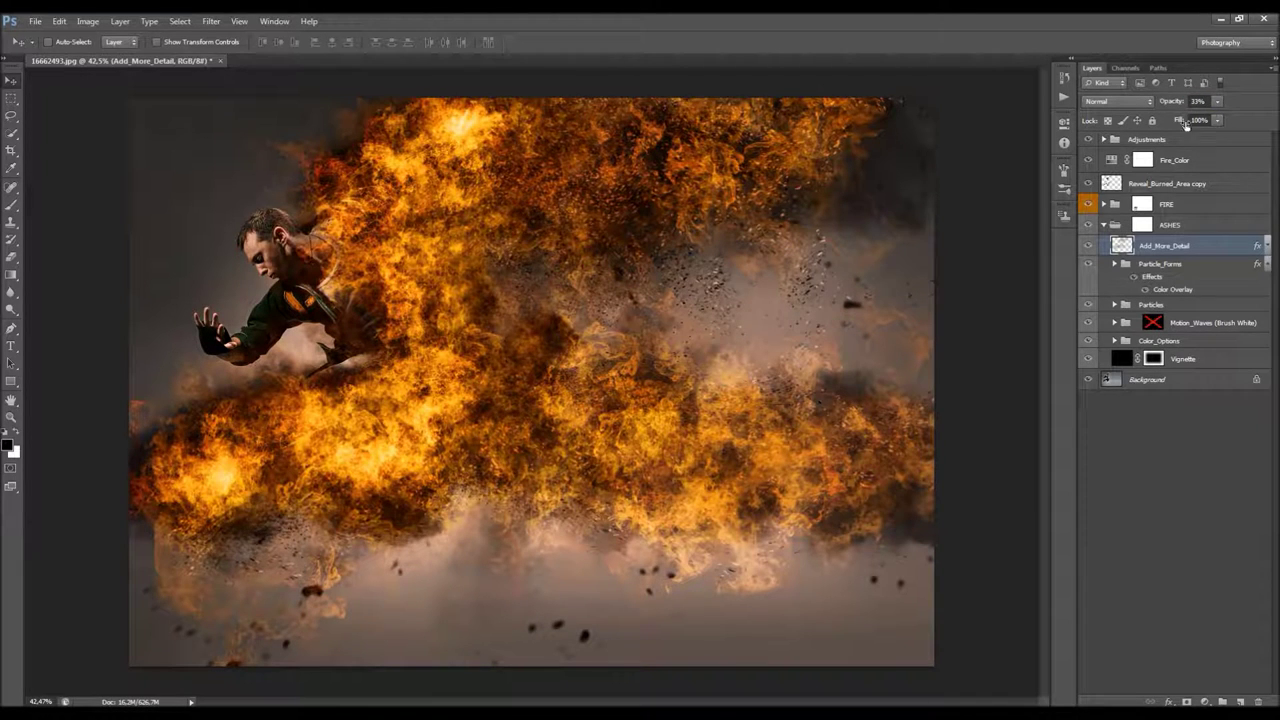
# Expand the Particle_Forms group and compare the image with layers PF_1 to PF_5 hidden and shown
pyautogui.click(1195, 288)
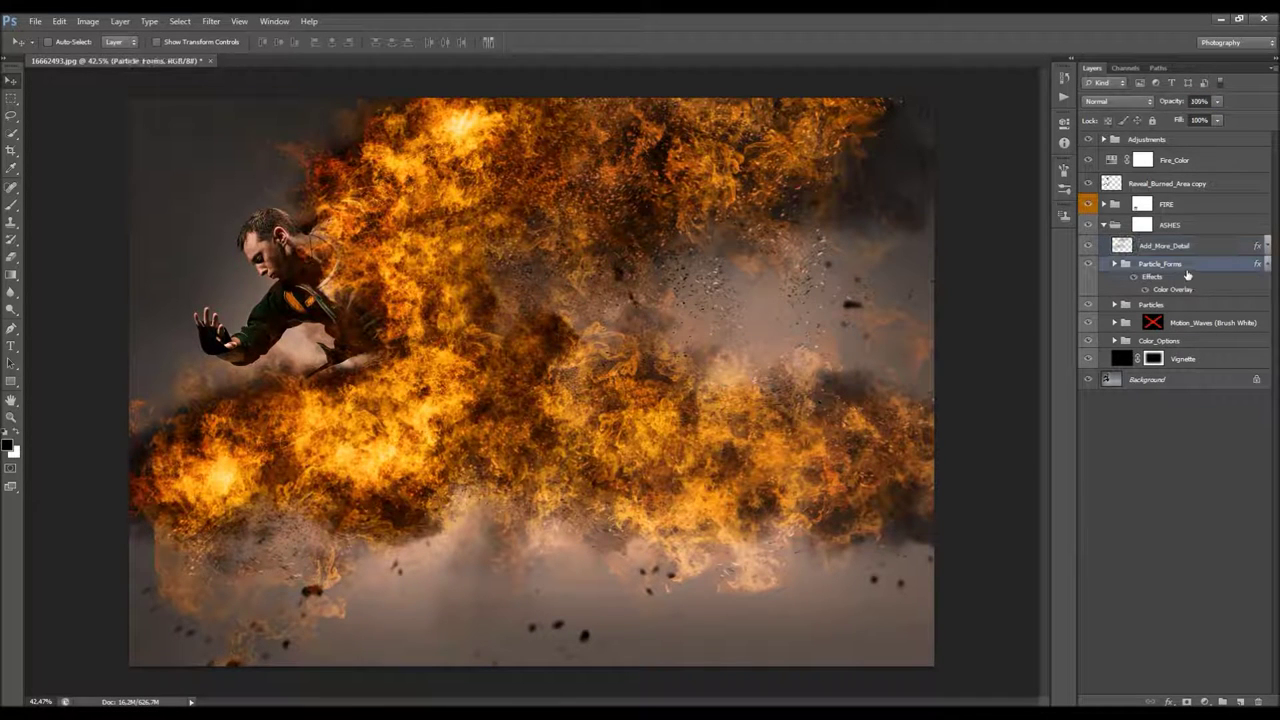
pyautogui.click(1115, 264)
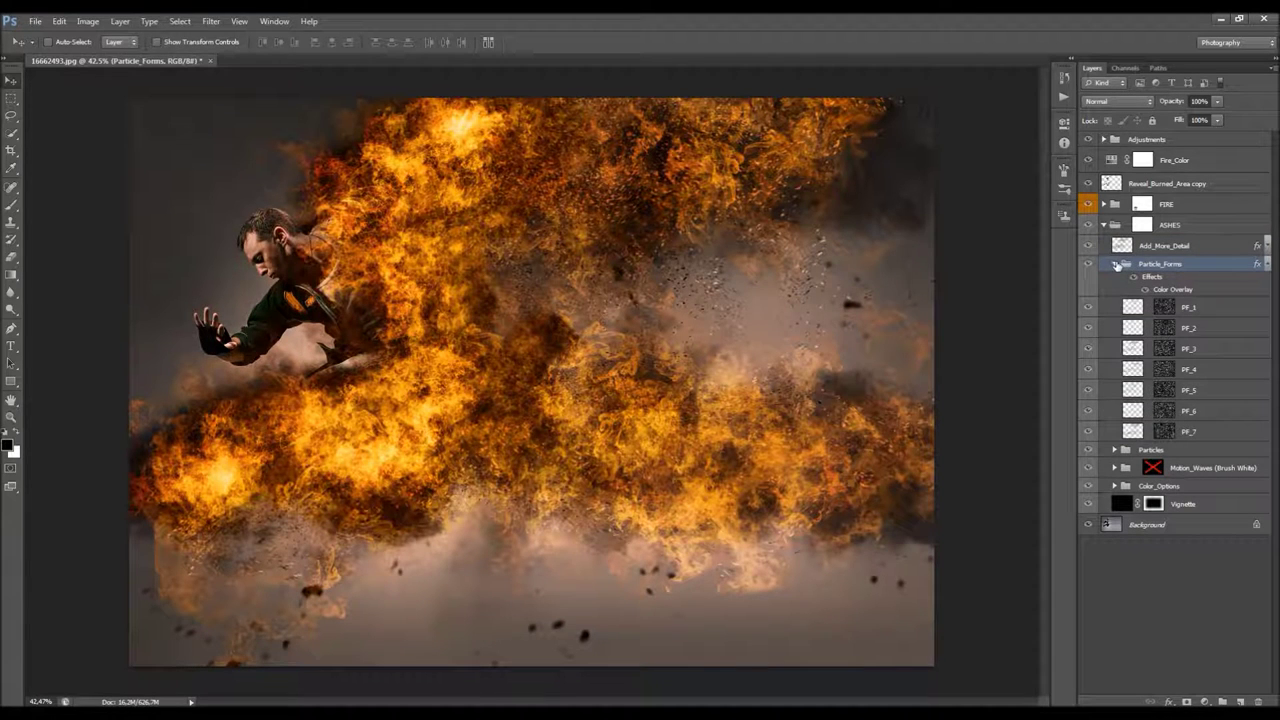
pyautogui.click(1106, 321)
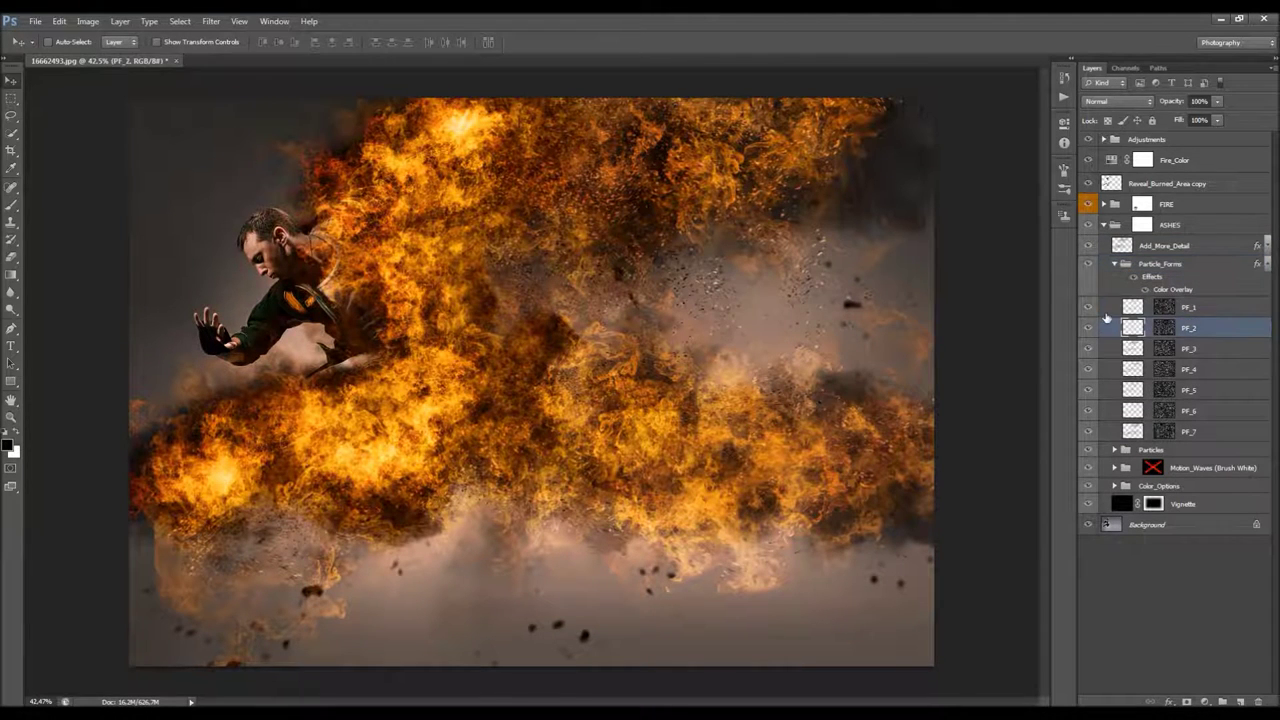
pyautogui.click(1089, 327)
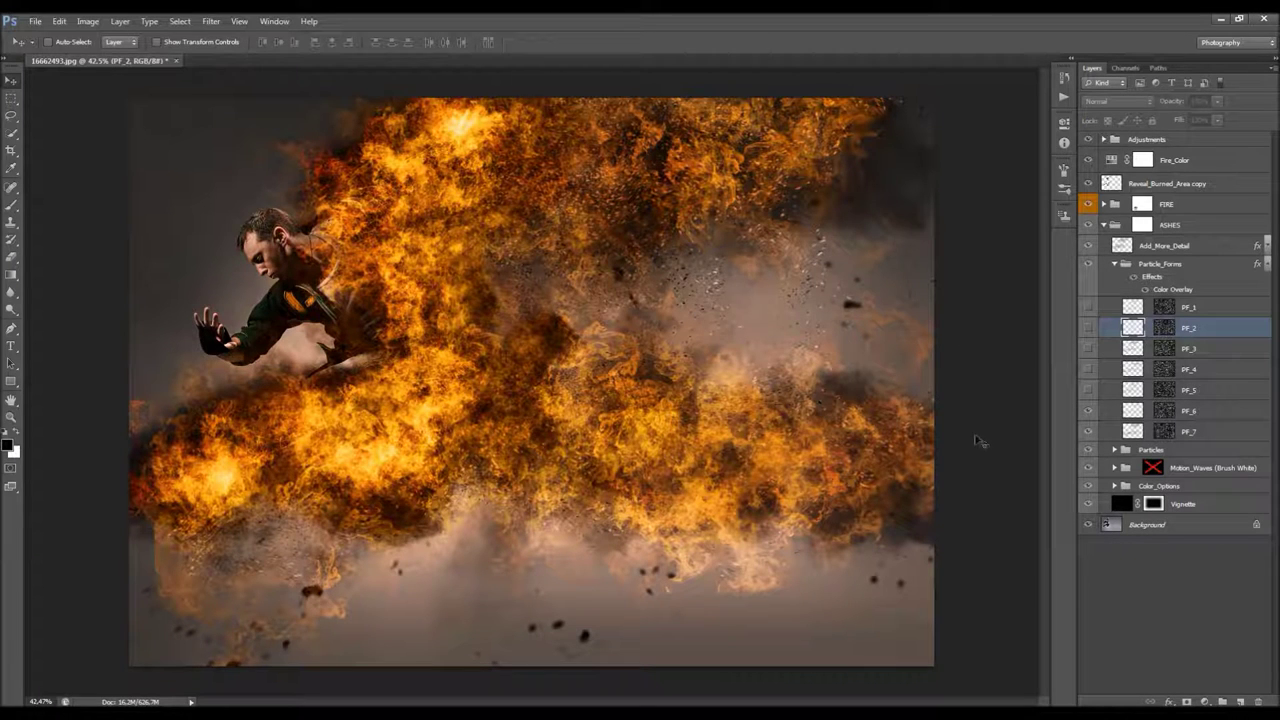
pyautogui.moveTo(1088, 390); pyautogui.dragTo(1088, 308)
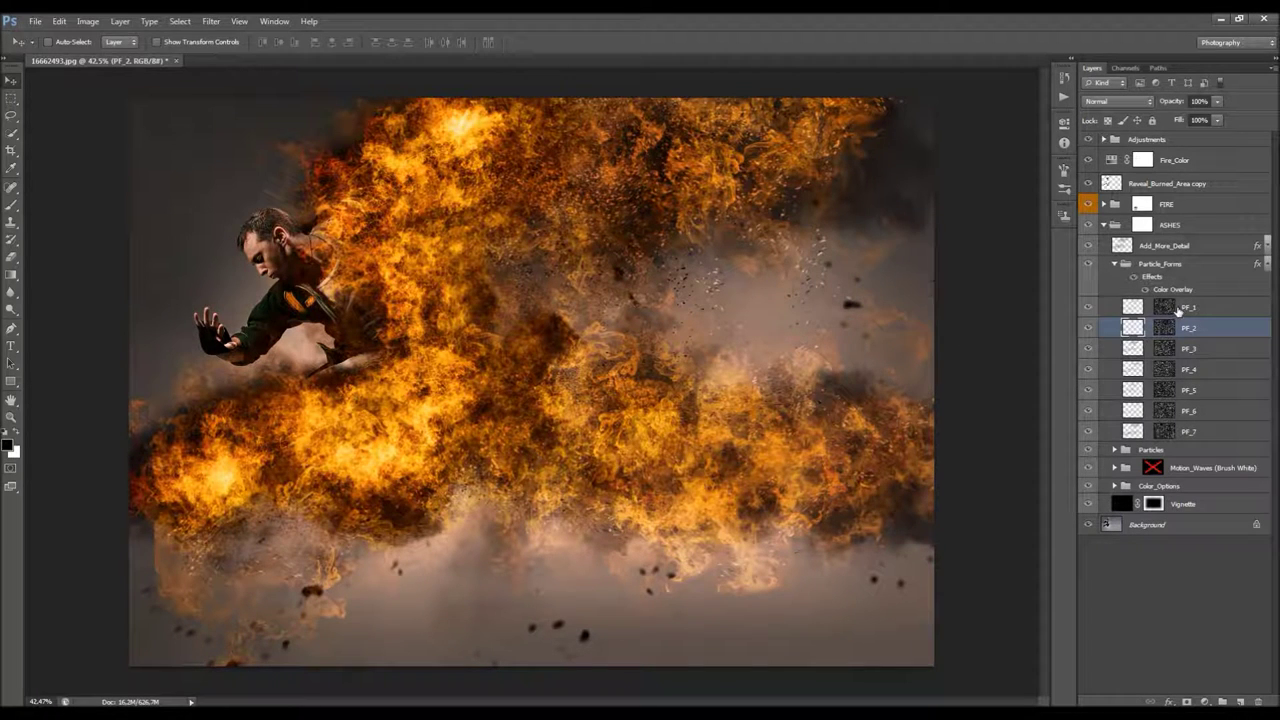
# Compare the particle shapes with the PF_1 and PF_7 layer masks disabled and enabled
pyautogui.click(1163, 308)
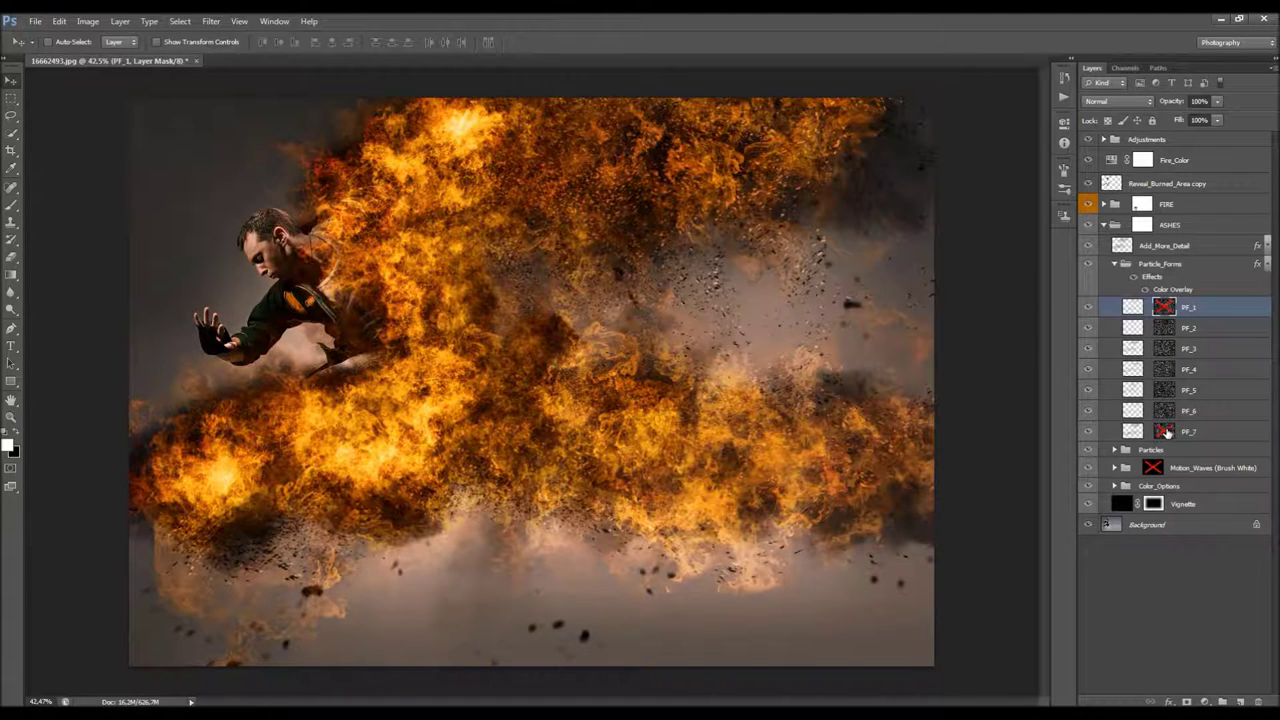
pyautogui.keyDown('shift'); pyautogui.click(1165, 431); pyautogui.keyUp('shift')
pyautogui.keyDown('shift'); pyautogui.click(1165, 309); pyautogui.keyUp('shift')
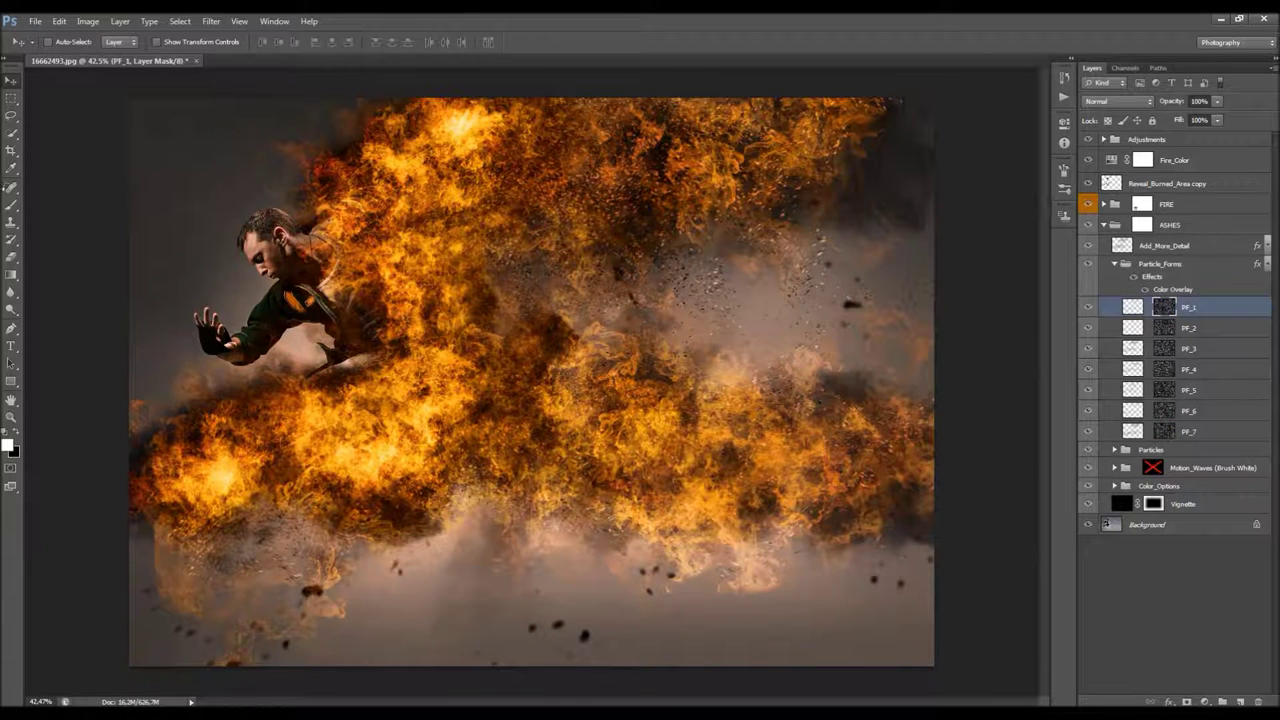
# Paint white on the PF_1 layer mask with a soft 500 px brush to reveal particles across the flames behind the man
pyautogui.press('b')
pyautogui.rightClick(445, 349)
pyautogui.moveTo(588, 498); pyautogui.dragTo(588, 440)
pyautogui.click(549, 439)
pyautogui.click(1178, 313)
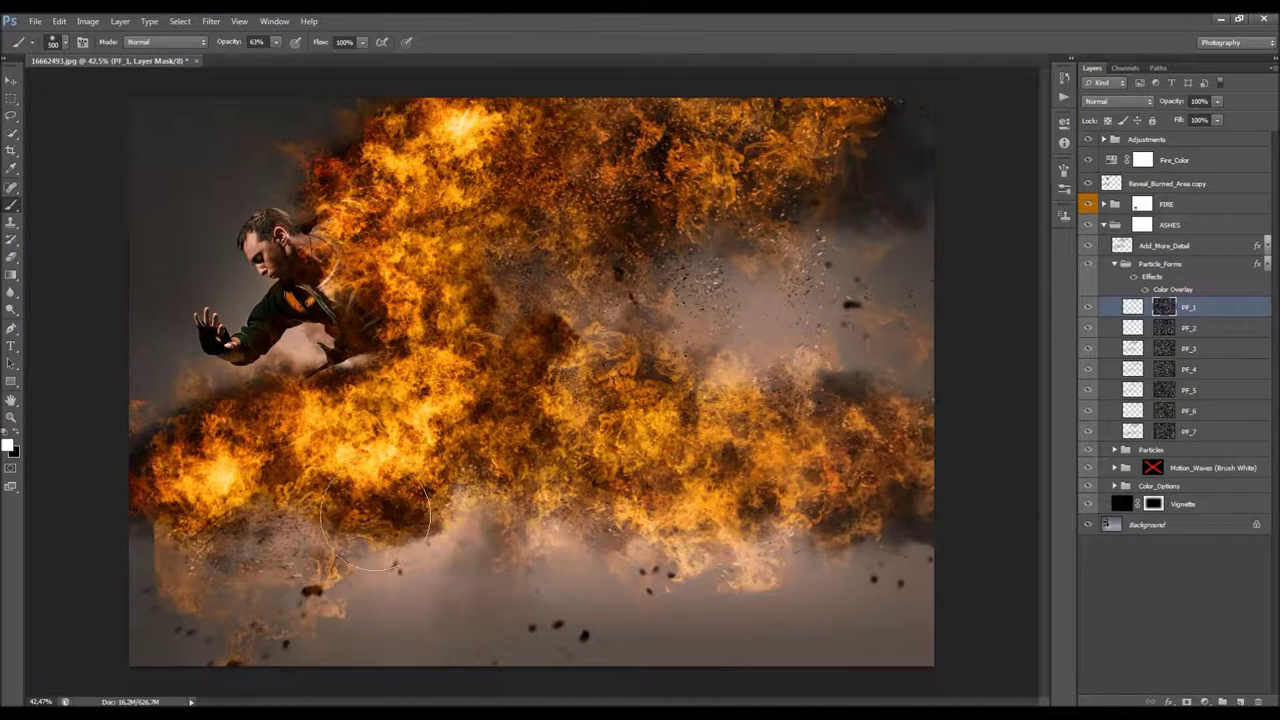
pyautogui.moveTo(567, 517)
pyautogui.mouseDown()
pyautogui.moveTo(431, 478)
pyautogui.moveTo(671, 516)
pyautogui.moveTo(636, 513)
pyautogui.moveTo(726, 490)
pyautogui.moveTo(642, 413)
pyautogui.moveTo(585, 326)
pyautogui.moveTo(691, 309)
pyautogui.moveTo(768, 390)
pyautogui.mouseUp()
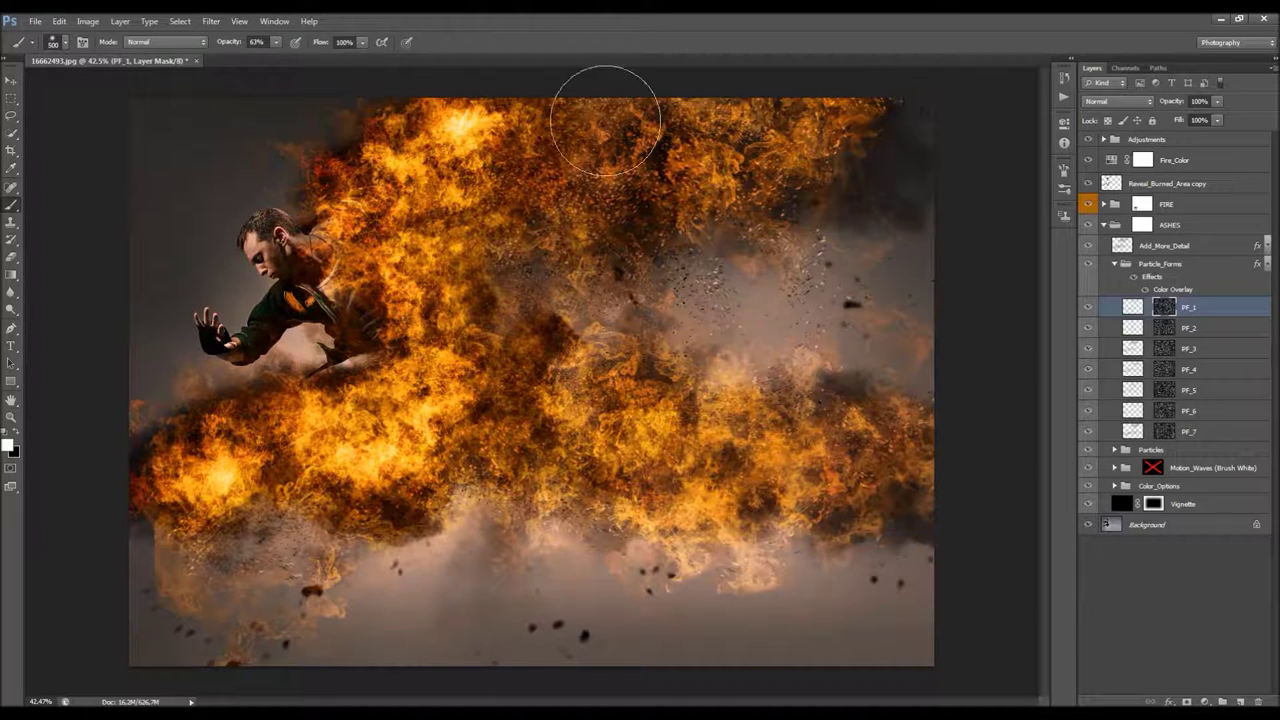
# Collapse Particle_Forms, expand Particles, and check its small, medium, large and large blurred subgroups by hiding and showing them
pyautogui.click(1116, 264)
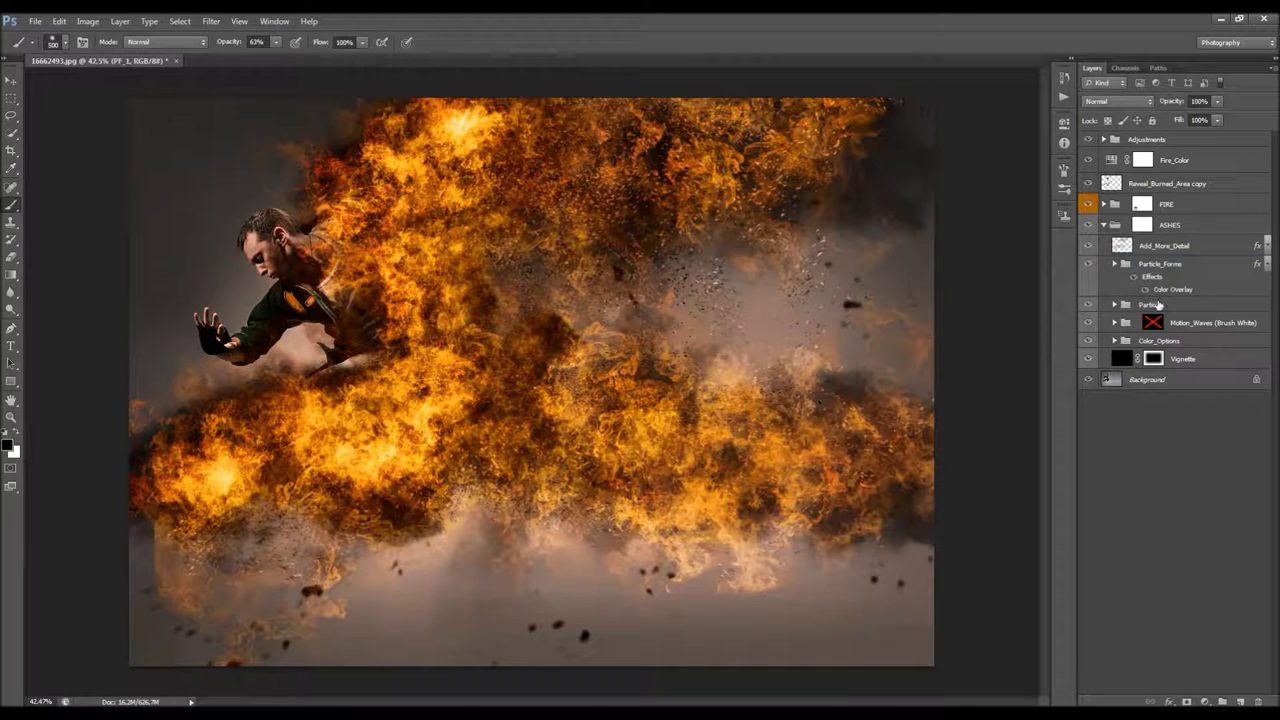
pyautogui.click(1156, 305)
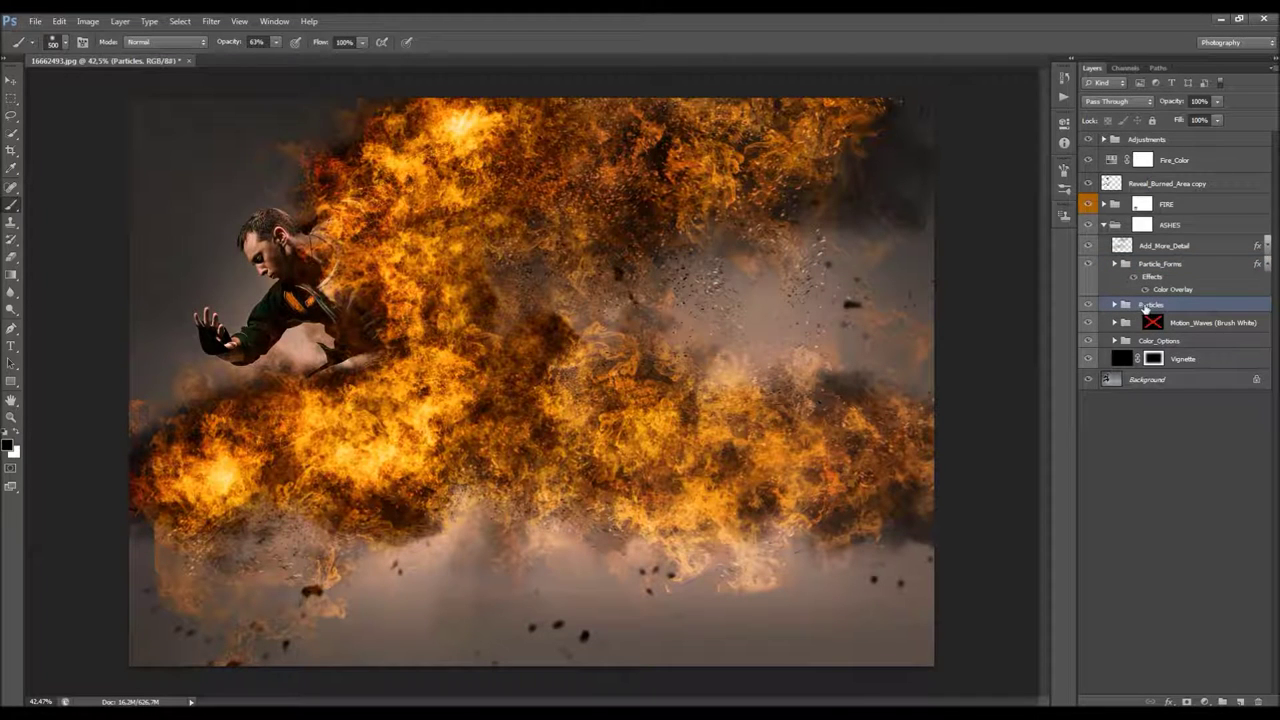
pyautogui.click(1115, 305)
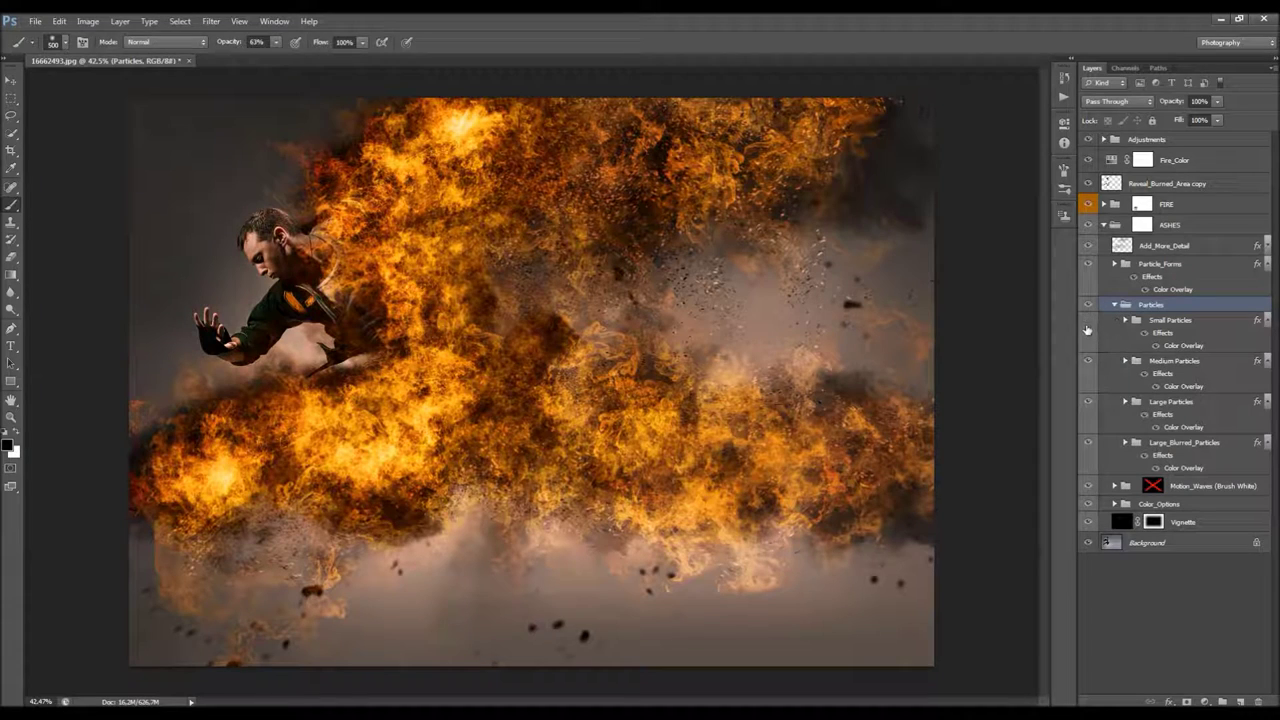
pyautogui.click(1088, 367)
pyautogui.click(1088, 444)
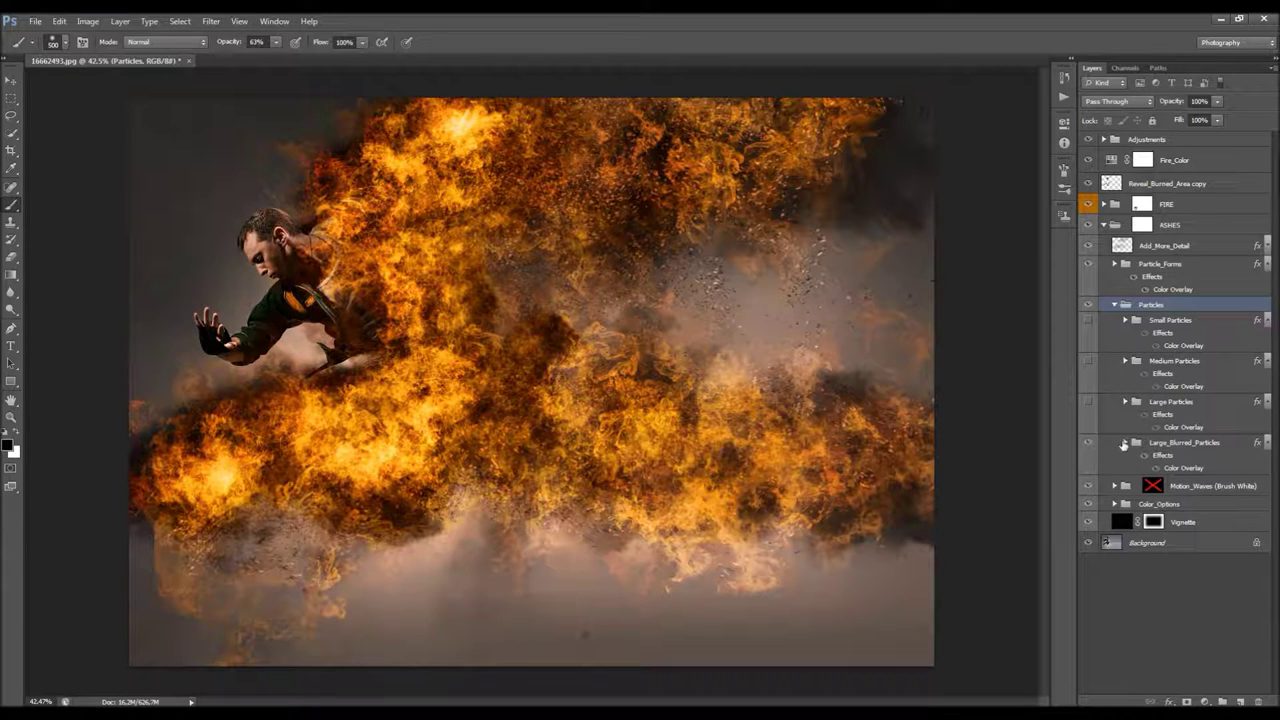
pyautogui.click(1088, 444)
pyautogui.click(1088, 402)
pyautogui.click(1125, 402)
pyautogui.click(1125, 402)
pyautogui.click(1088, 361)
pyautogui.click(1088, 320)
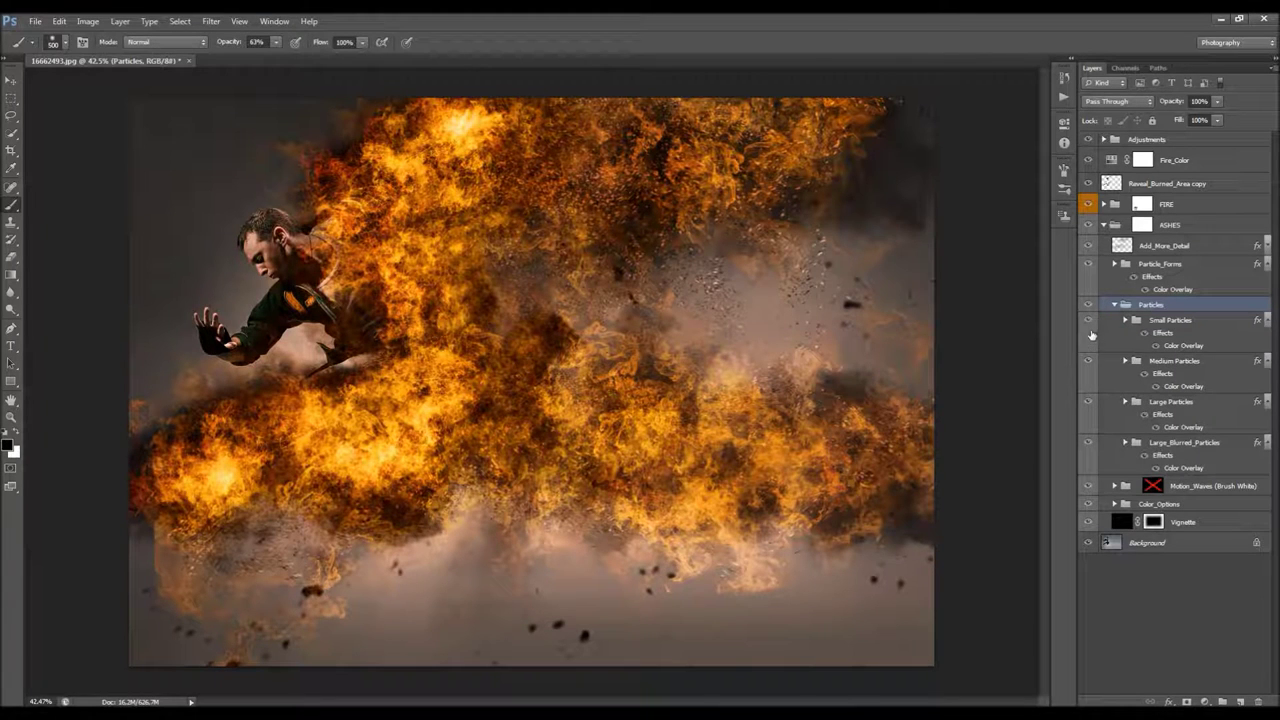
# Try duplicating layers SP_1 to SP_7 in Small Particles and shifting the copies across the image, and delete the copies
pyautogui.click(1132, 319)
pyautogui.click(1125, 320)
pyautogui.click(1168, 364)
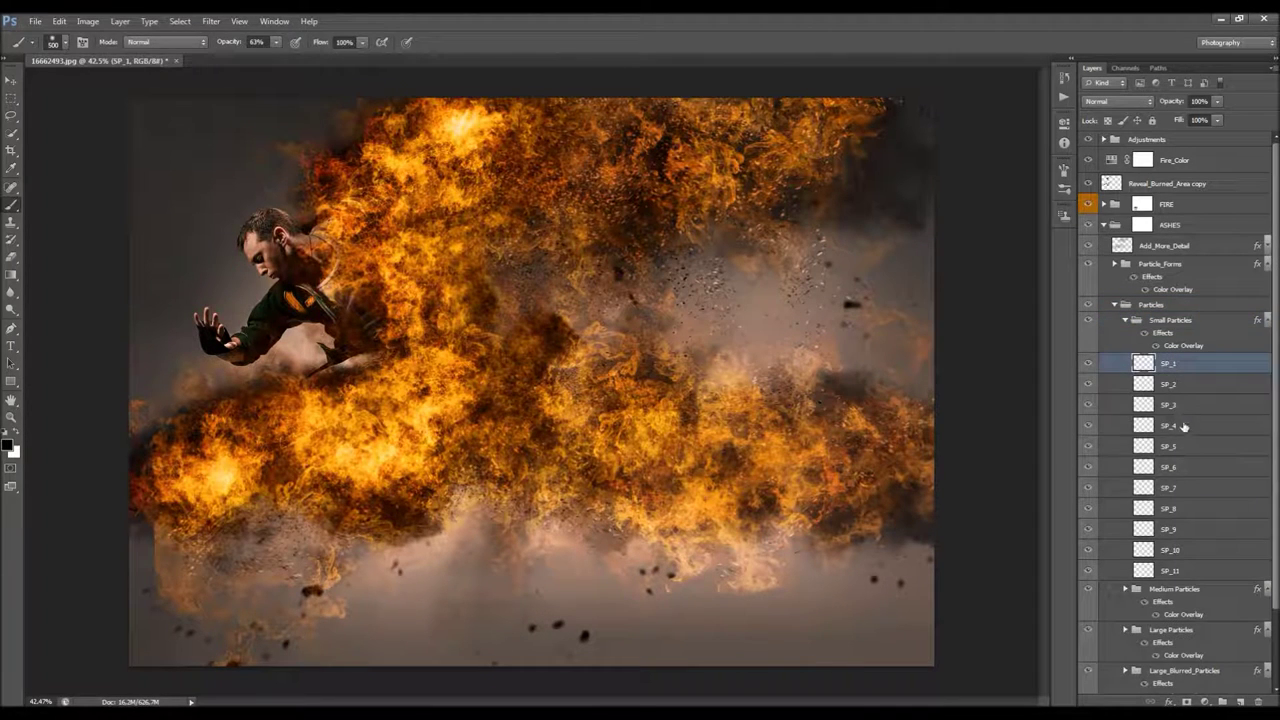
pyautogui.keyDown('shift'); pyautogui.click(1188, 497); pyautogui.keyUp('shift')
pyautogui.hotkey('ctrl', 'j')
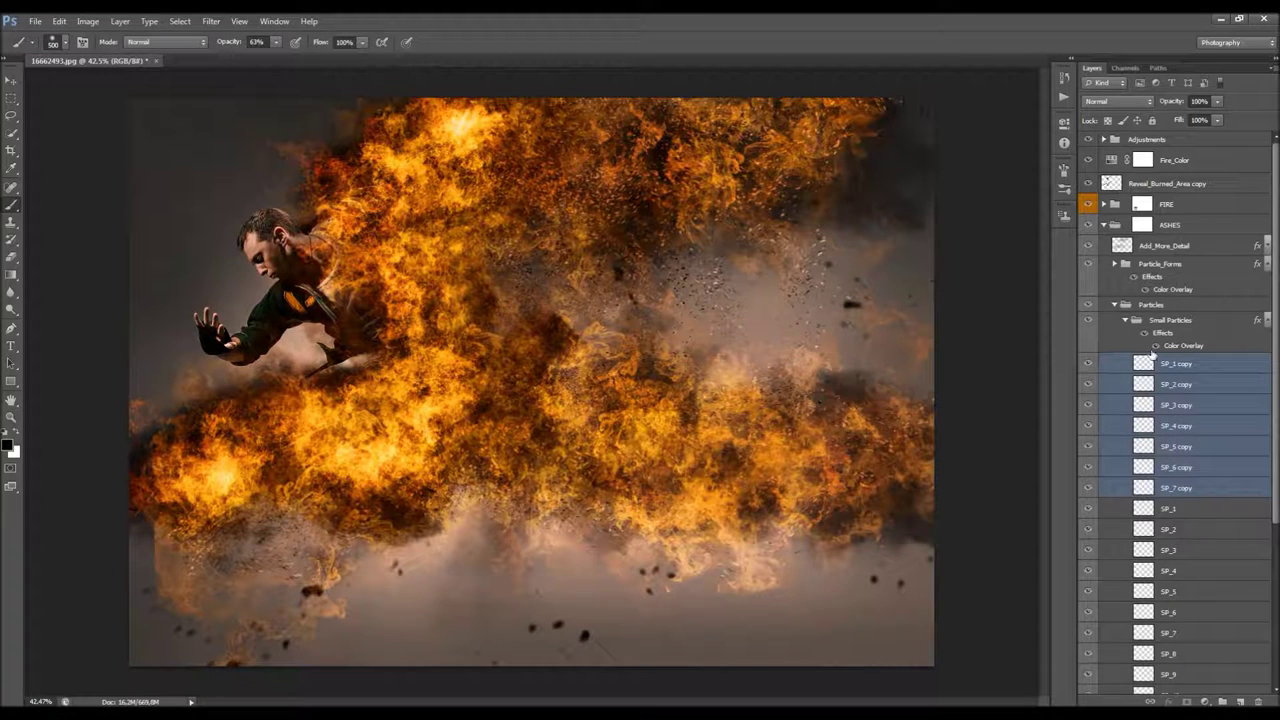
pyautogui.click(10, 84)
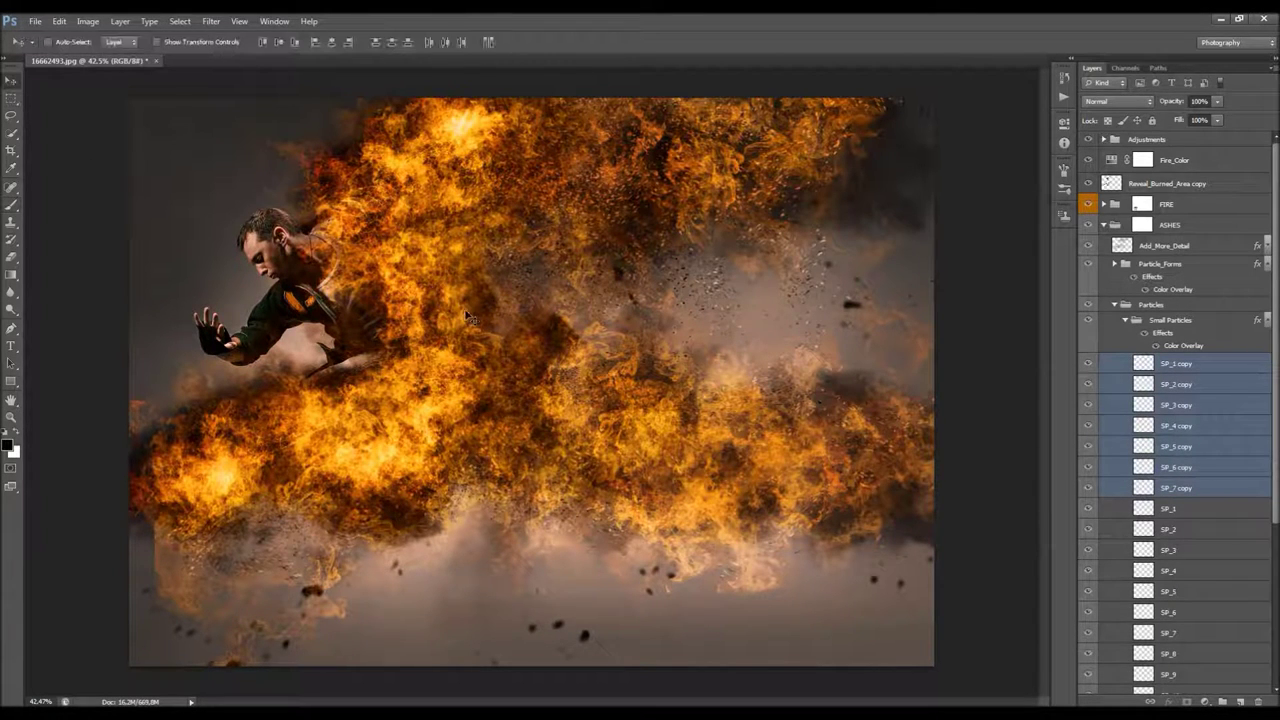
pyautogui.moveTo(485, 313); pyautogui.dragTo(521, 313)
pyautogui.press('Delete')
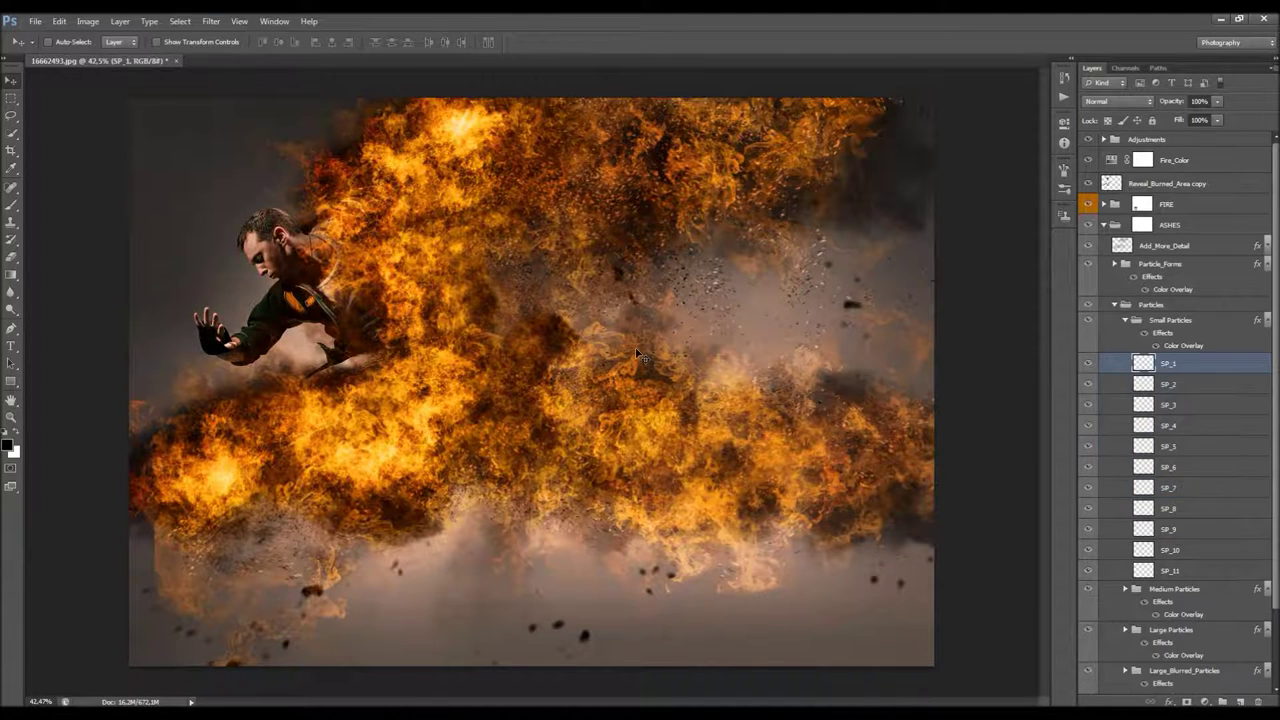
# Collapse the Small Particles and Particles groups and select the PF_1 layer mask inside the reopened Particle_Forms group
pyautogui.click(1127, 321)
pyautogui.click(1115, 304)
pyautogui.click(1117, 269)
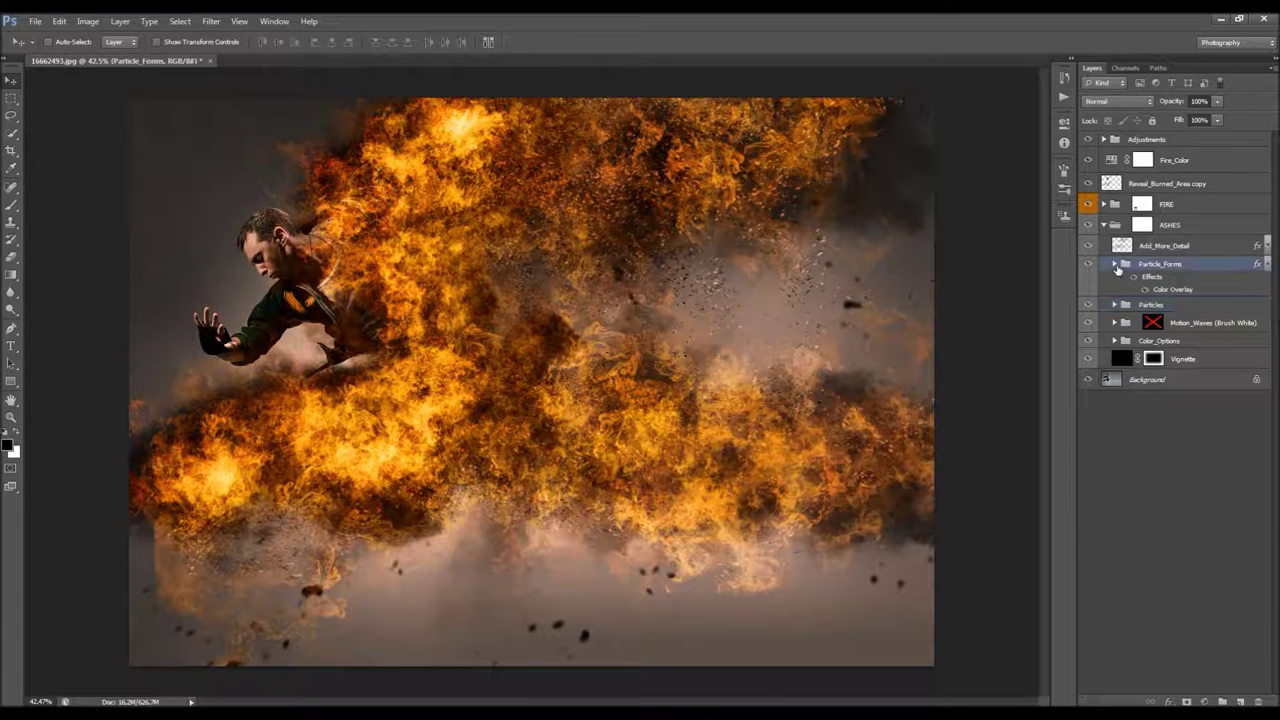
pyautogui.click(1116, 265)
pyautogui.click(1200, 310)
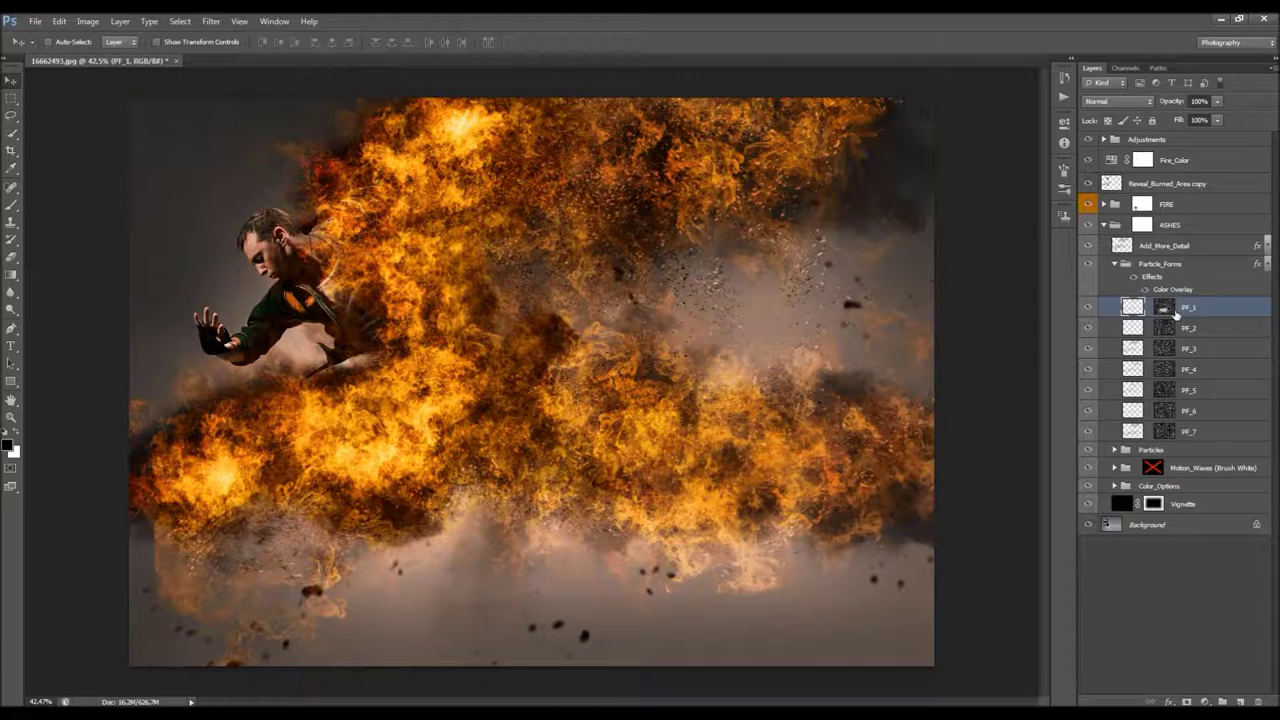
pyautogui.moveTo(1165, 313)
pyautogui.mouseDown()
pyautogui.moveTo(1122, 333)
pyautogui.moveTo(1158, 336)
pyautogui.moveTo(1165, 314)
pyautogui.mouseUp()
pyautogui.press('z')
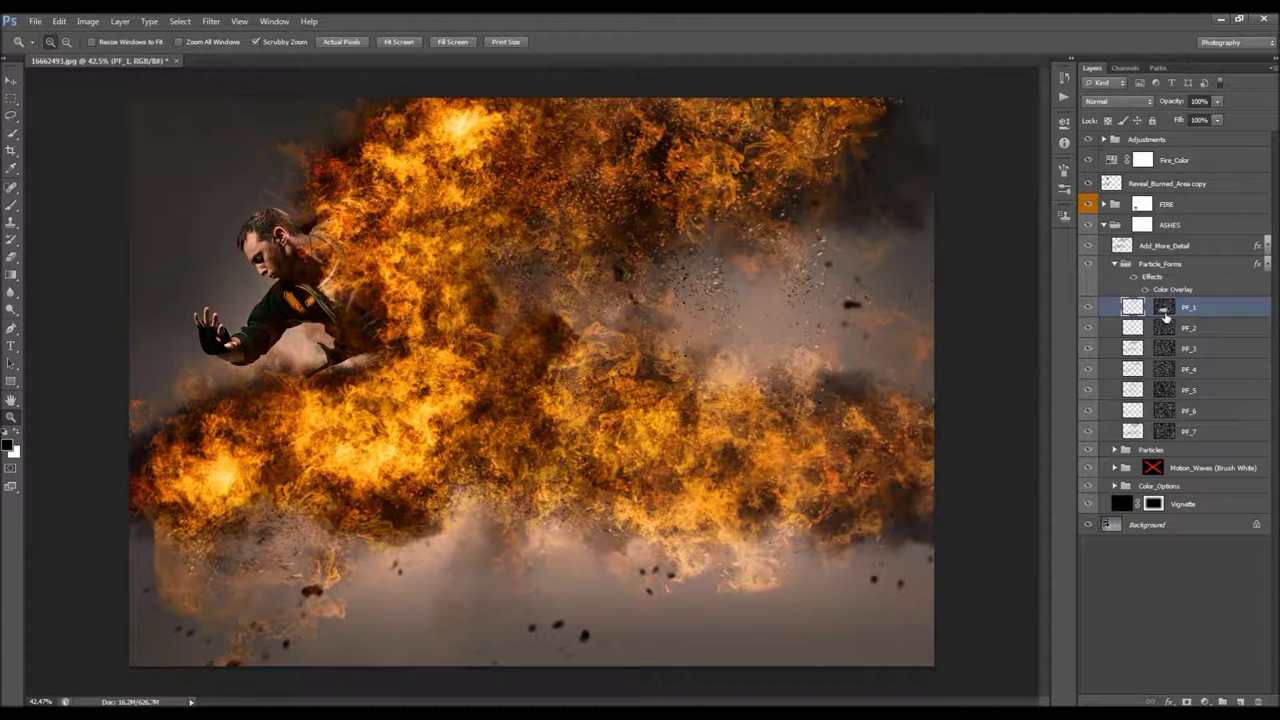
pyautogui.click(1165, 309)
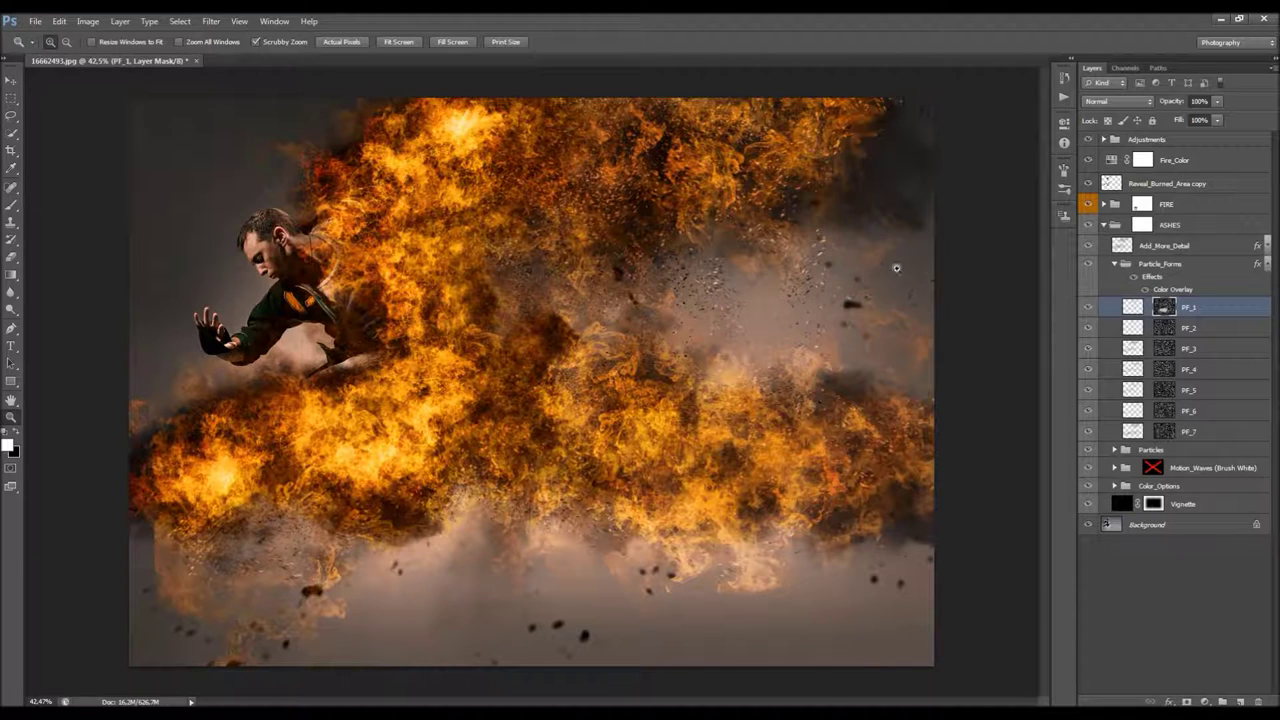
# Try duplicating the PF_1 layer and moving the copy over the flames, and delete the copy
pyautogui.click(1134, 309)
pyautogui.hotkey('ctrl', 'j')
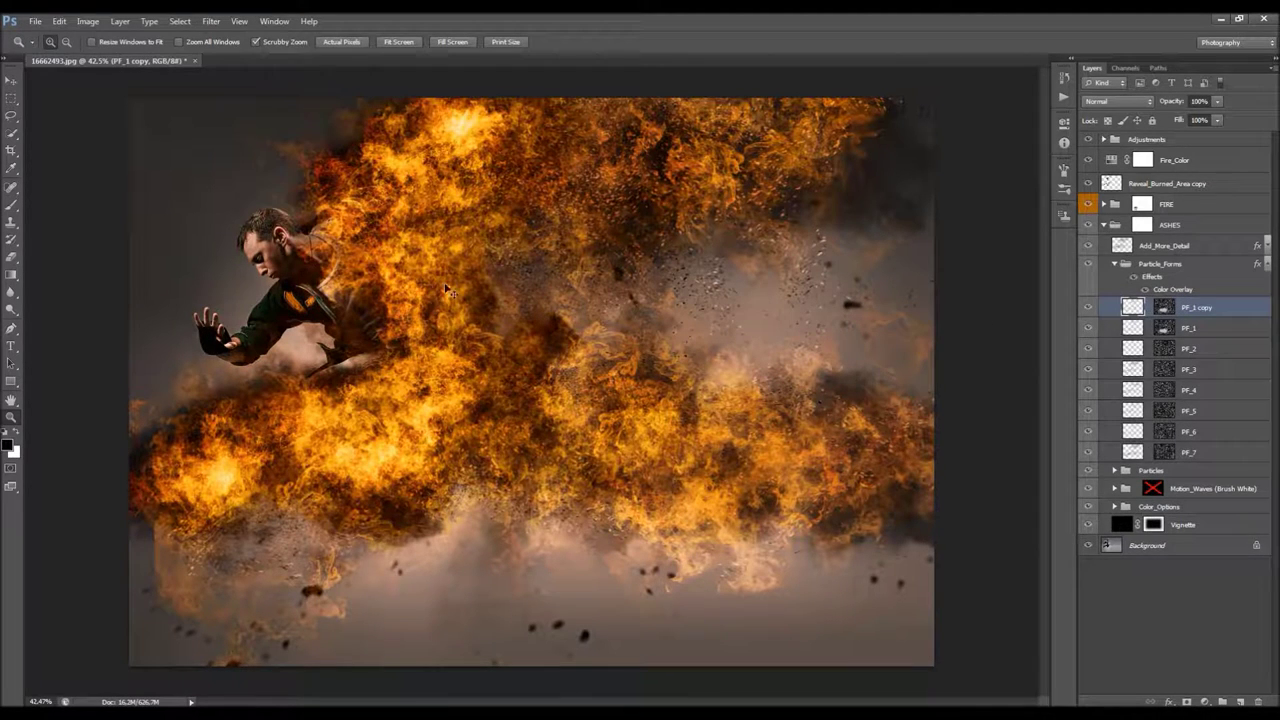
pyautogui.moveTo(415, 293); pyautogui.dragTo(539, 305)
pyautogui.press('alt')
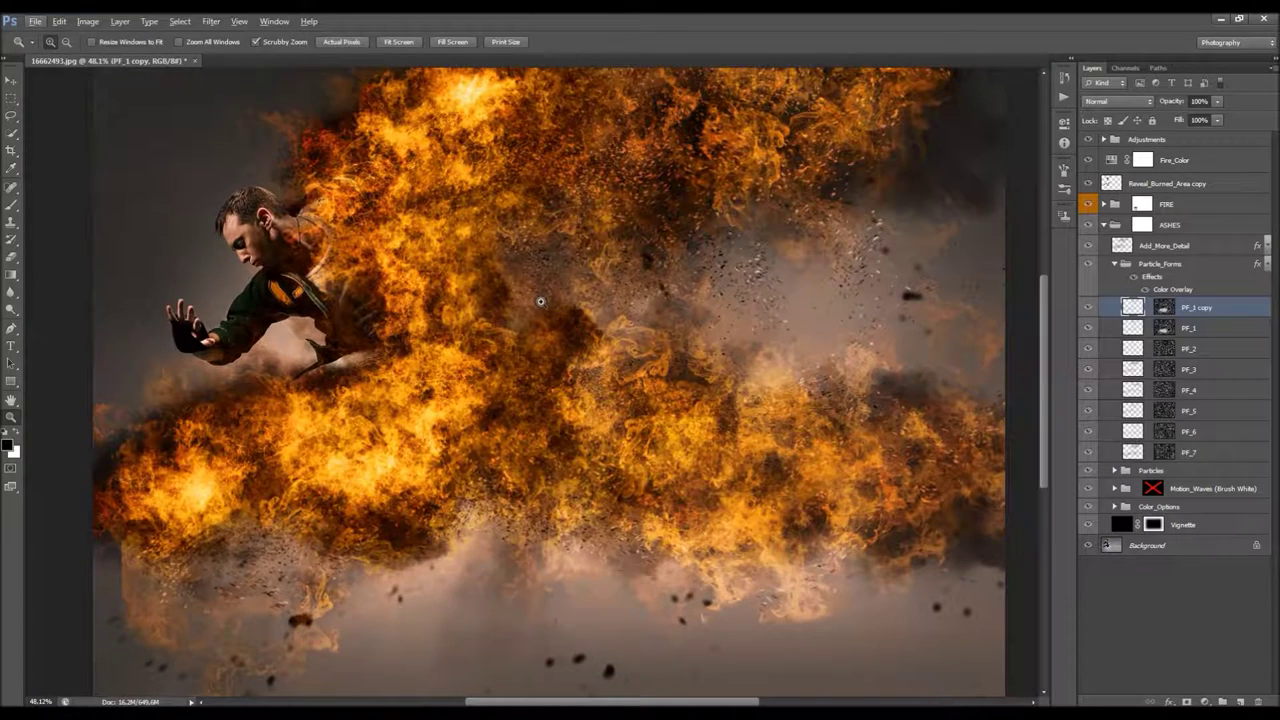
pyautogui.press('v')
pyautogui.press('Escape')
pyautogui.press('v')
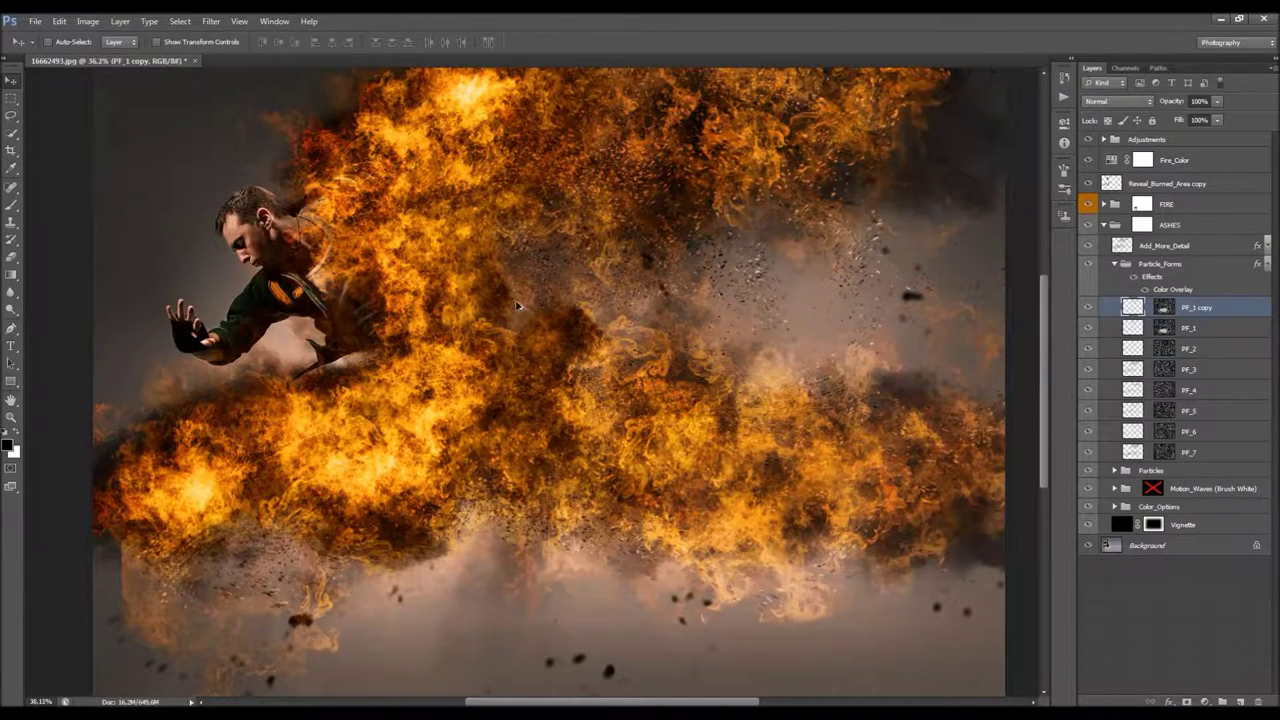
pyautogui.hotkey('ctrl', '-')
pyautogui.moveTo(558, 299); pyautogui.dragTo(580, 312)
pyautogui.moveTo(621, 399); pyautogui.dragTo(609, 518)
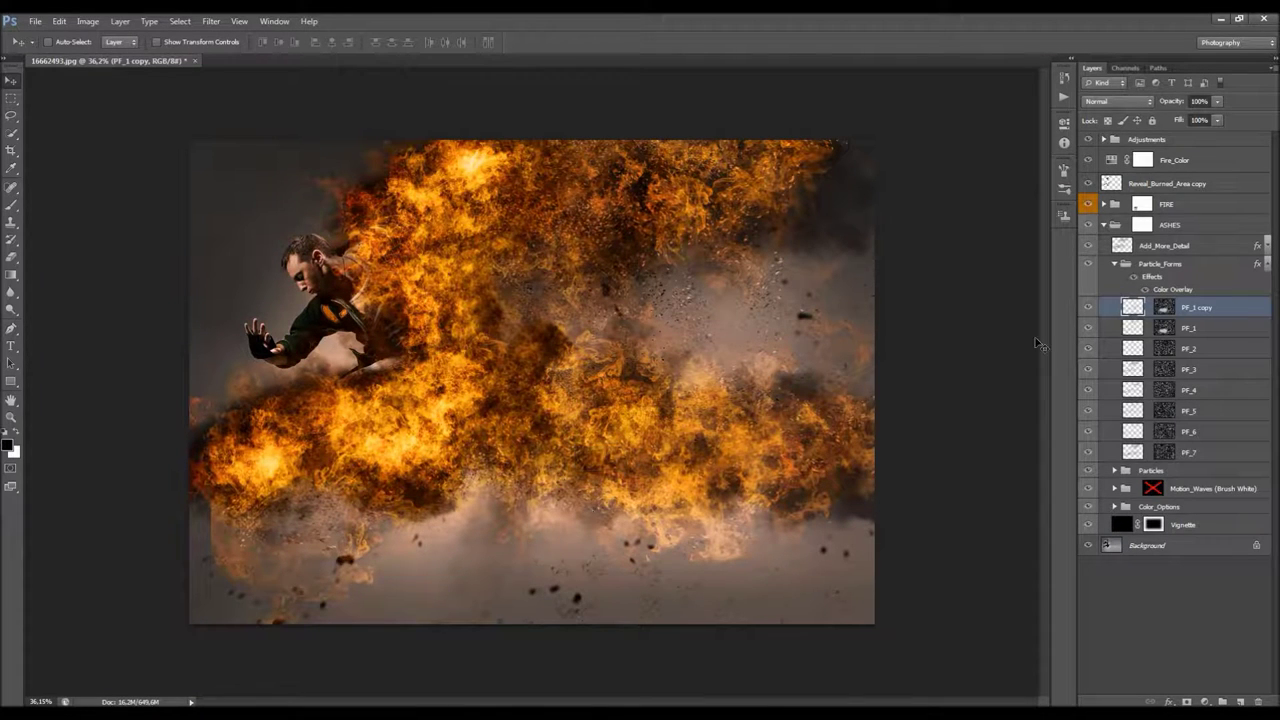
pyautogui.press('Delete')
pyautogui.press('z')
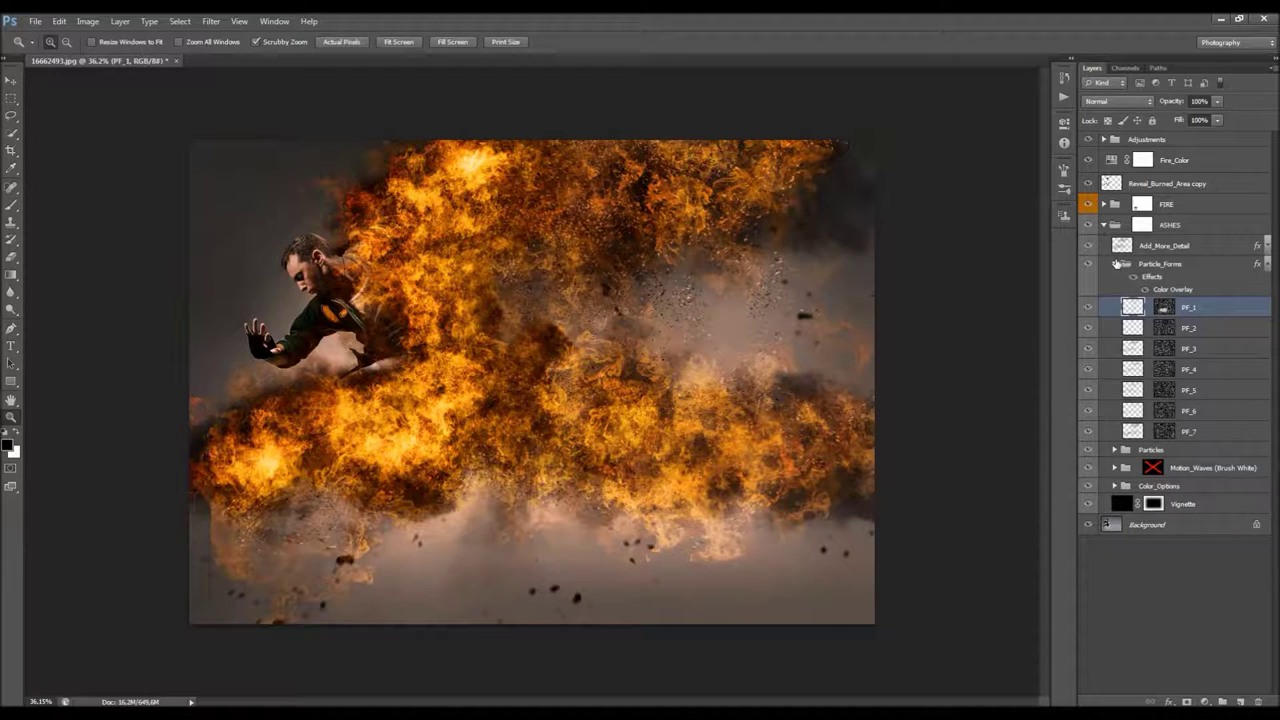
pyautogui.click(1114, 264)
pyautogui.click(1114, 264)
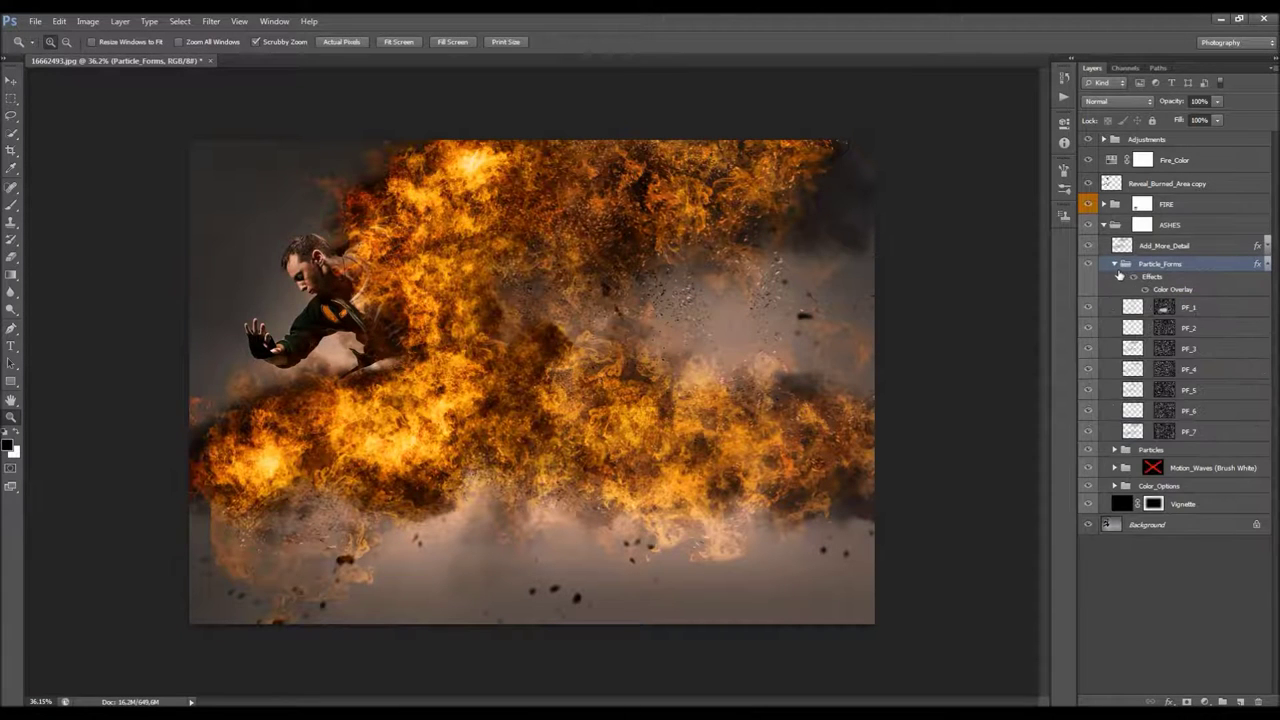
# Collapse Particle_Forms, expand Motion_Waves, hide the FIRE group and check the wave effect by toggling the Motion_Waves group's visibility
pyautogui.click(1114, 264)
pyautogui.click(1170, 322)
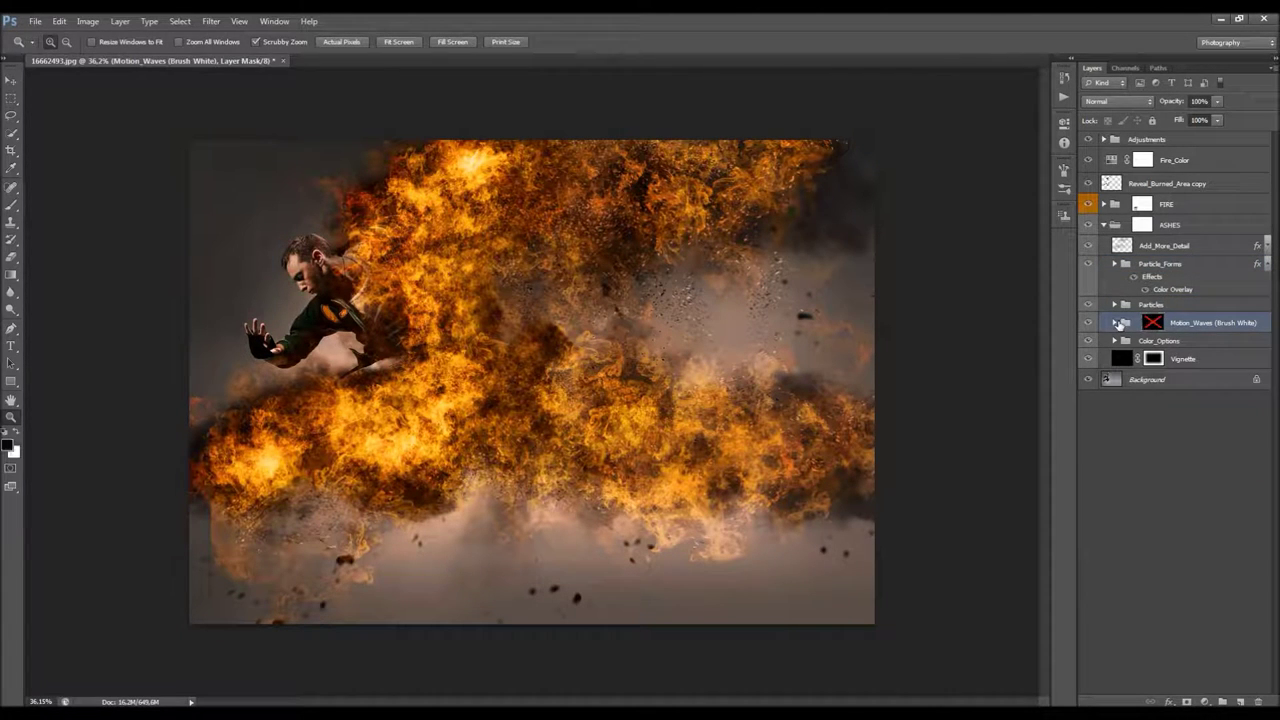
pyautogui.click(1115, 323)
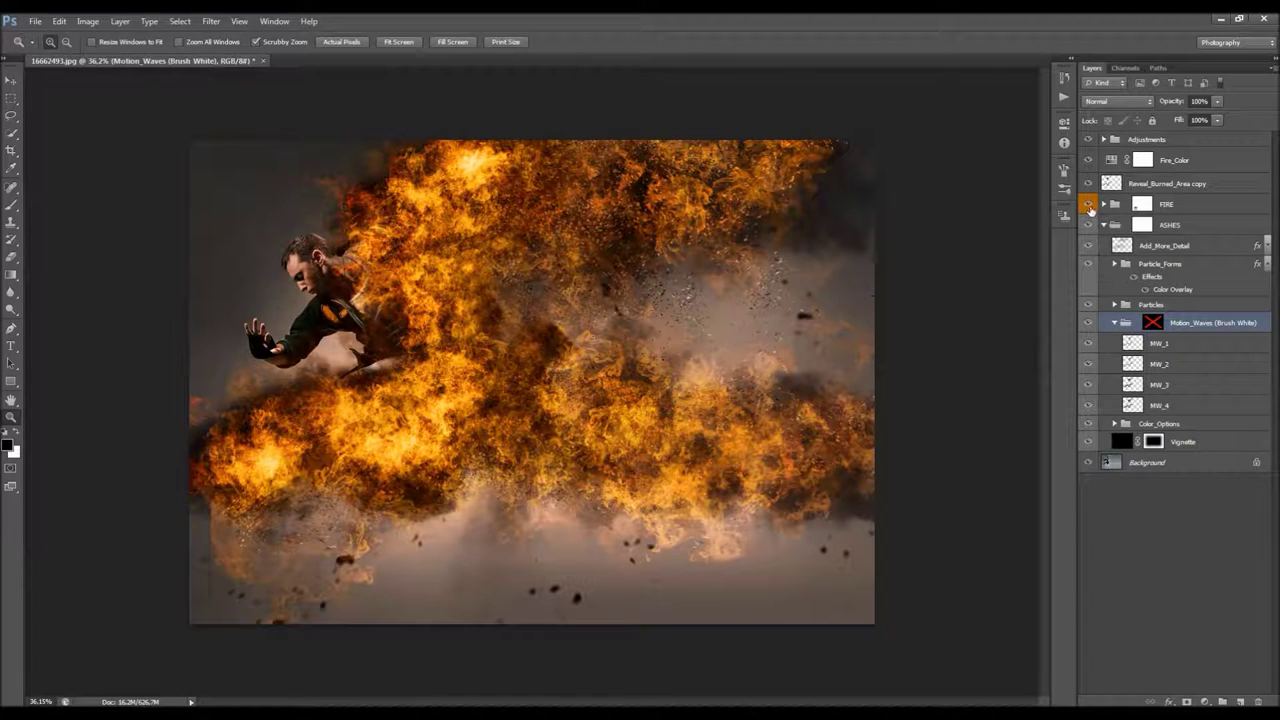
pyautogui.click(1089, 205)
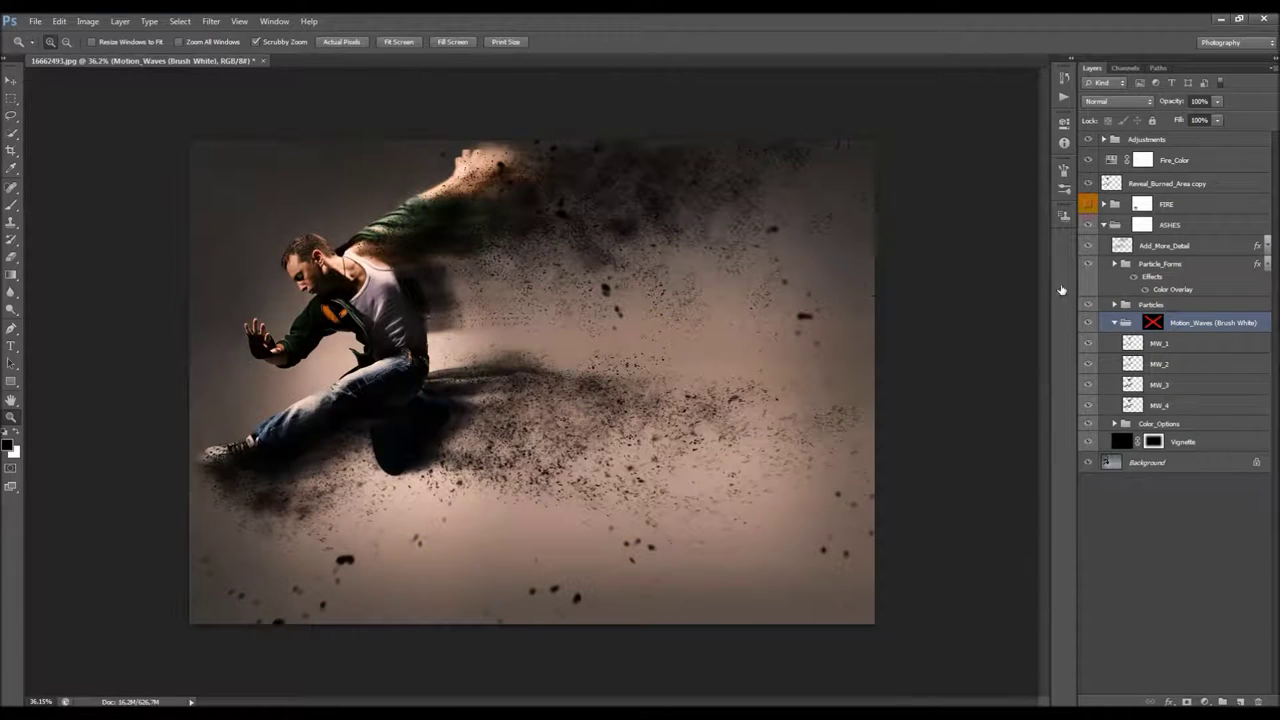
pyautogui.click(1088, 323)
pyautogui.click(1088, 323)
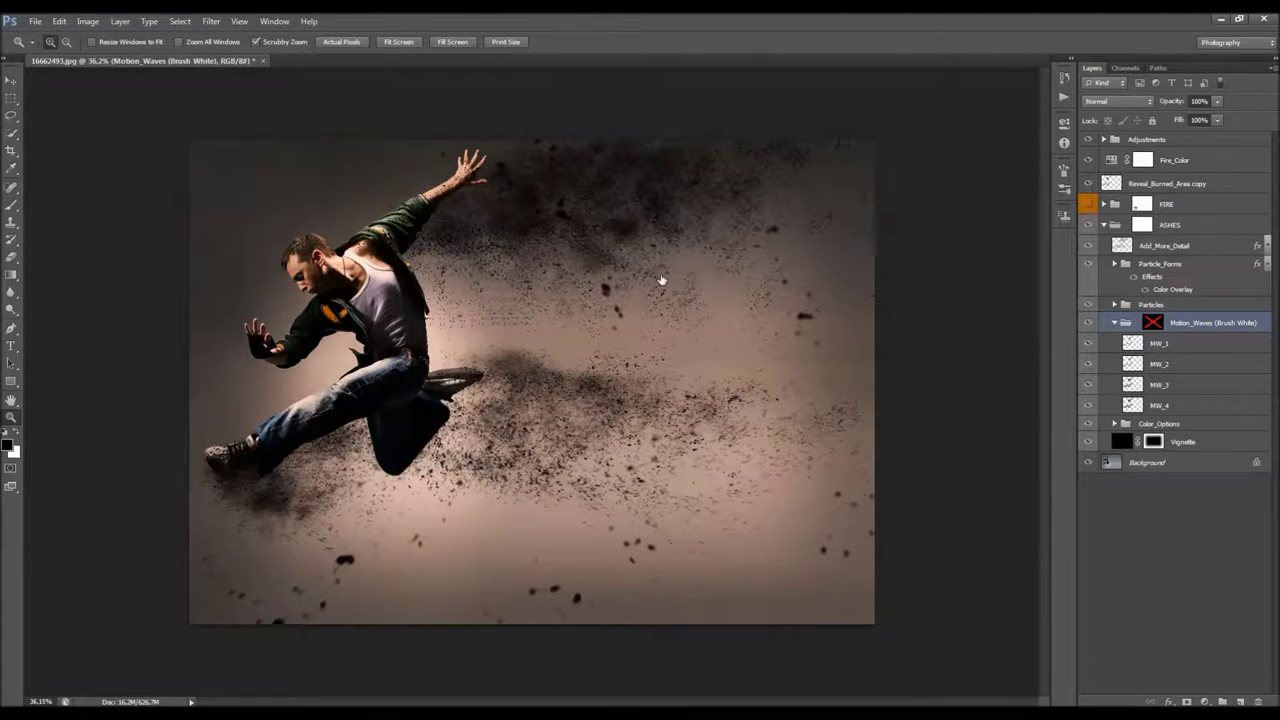
pyautogui.press('v')
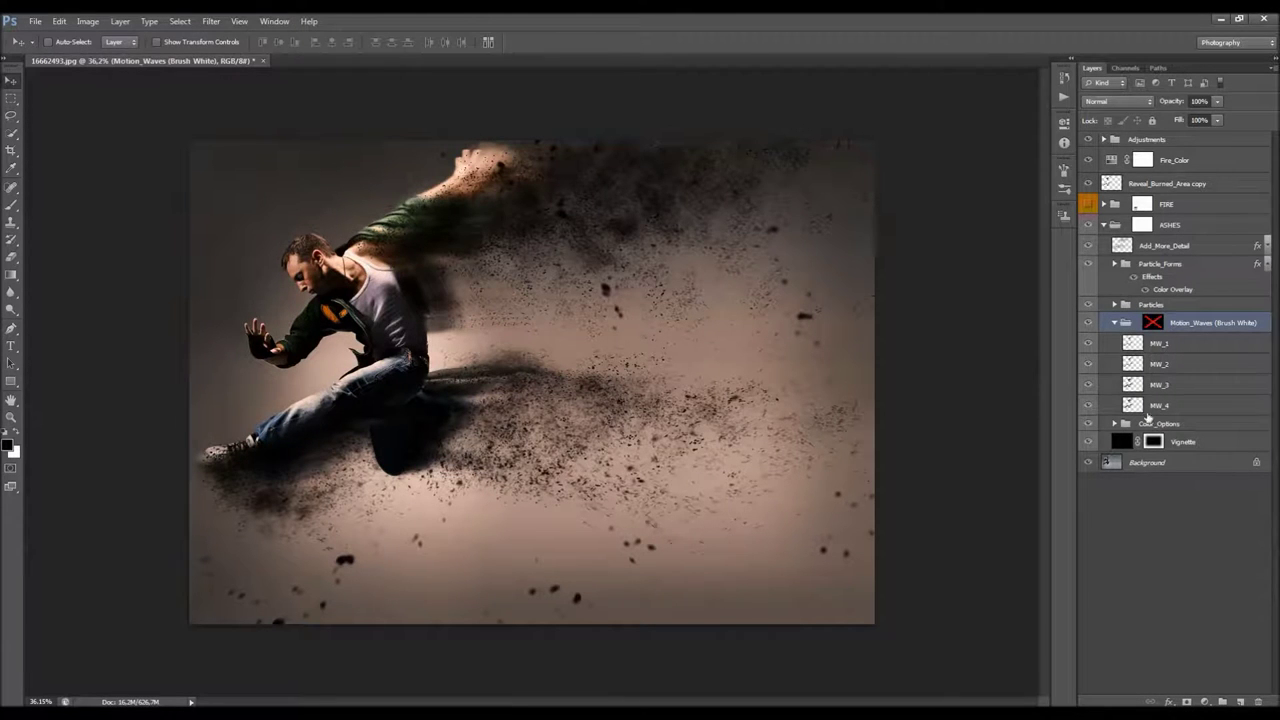
# Check layers MW_1 to MW_4 by hiding and showing them together, and test the Motion_Waves group's layer mask
pyautogui.click(1176, 348)
pyautogui.hotkey('alt', '[')
pyautogui.hotkey('alt', '[')
pyautogui.hotkey('alt', '[')
pyautogui.click(1088, 343)
pyautogui.click(1088, 383)
pyautogui.click(1088, 405)
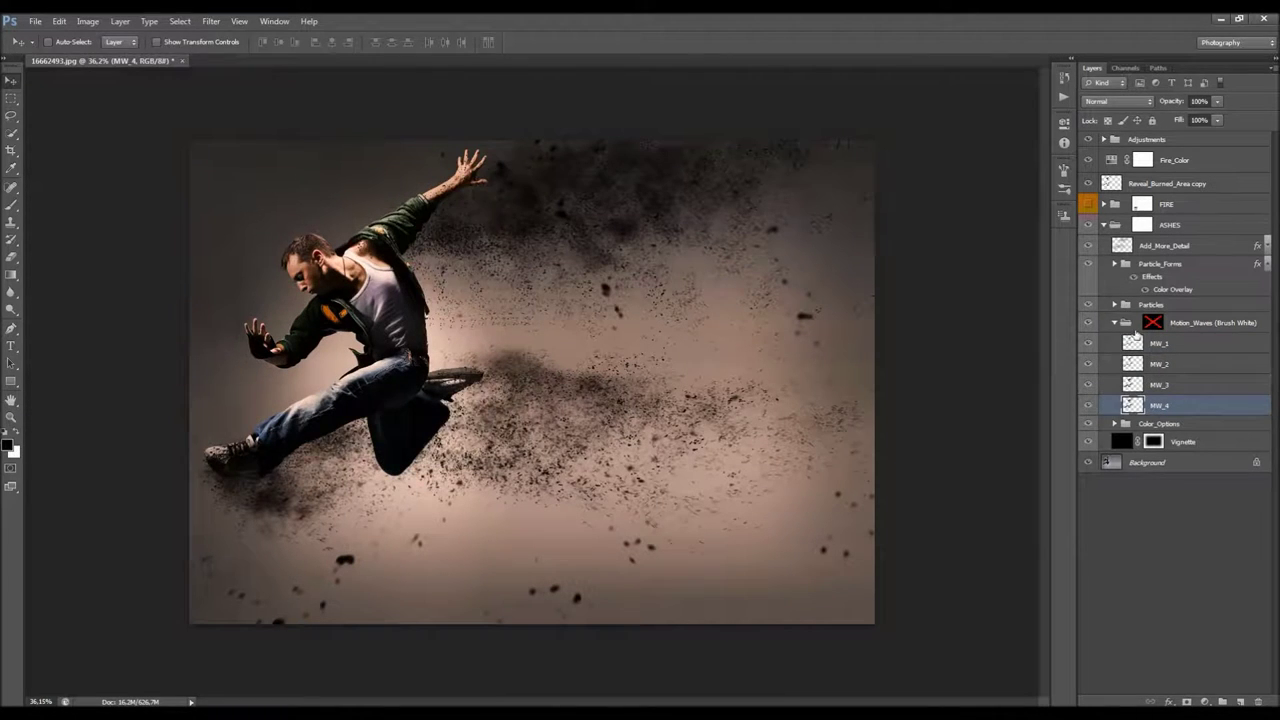
pyautogui.moveTo(1088, 343); pyautogui.dragTo(1088, 405)
pyautogui.click(1188, 325)
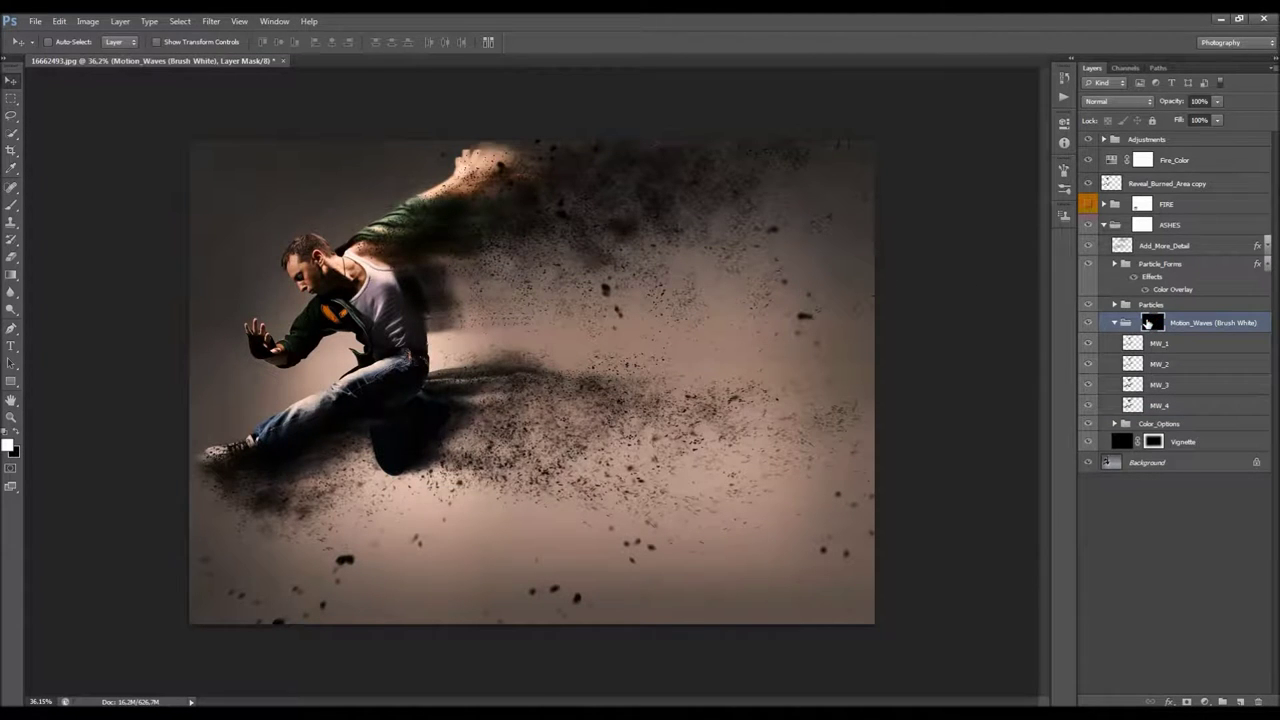
pyautogui.hotkey('ctrl', 'i')
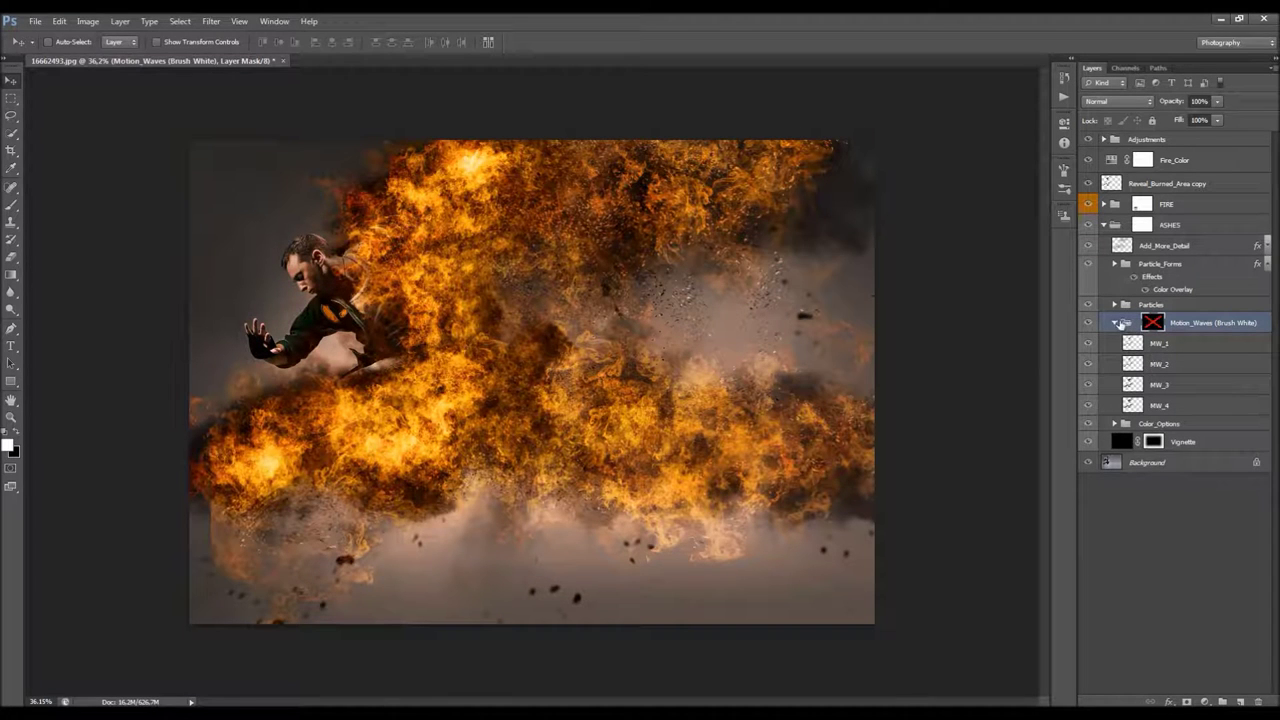
# Expand the Color_Options group, hide Color_Option_1 and preview Color_Option_6
pyautogui.click(1120, 424)
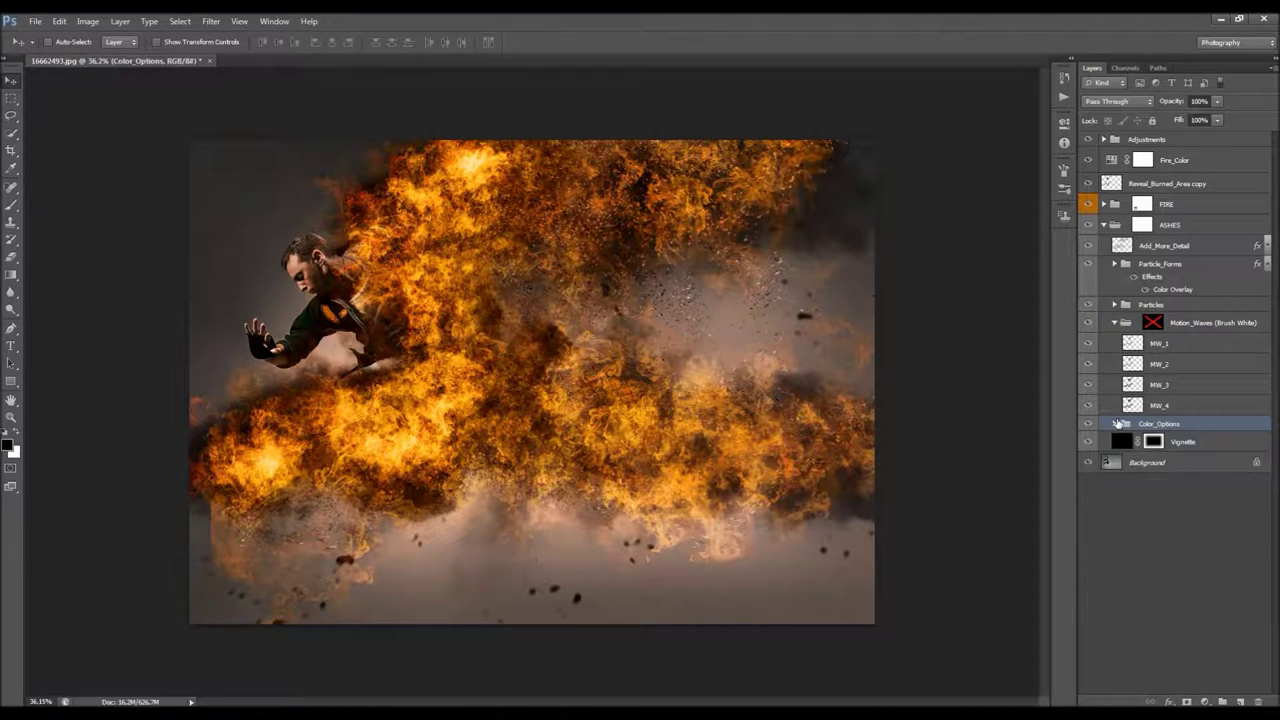
pyautogui.click(1115, 424)
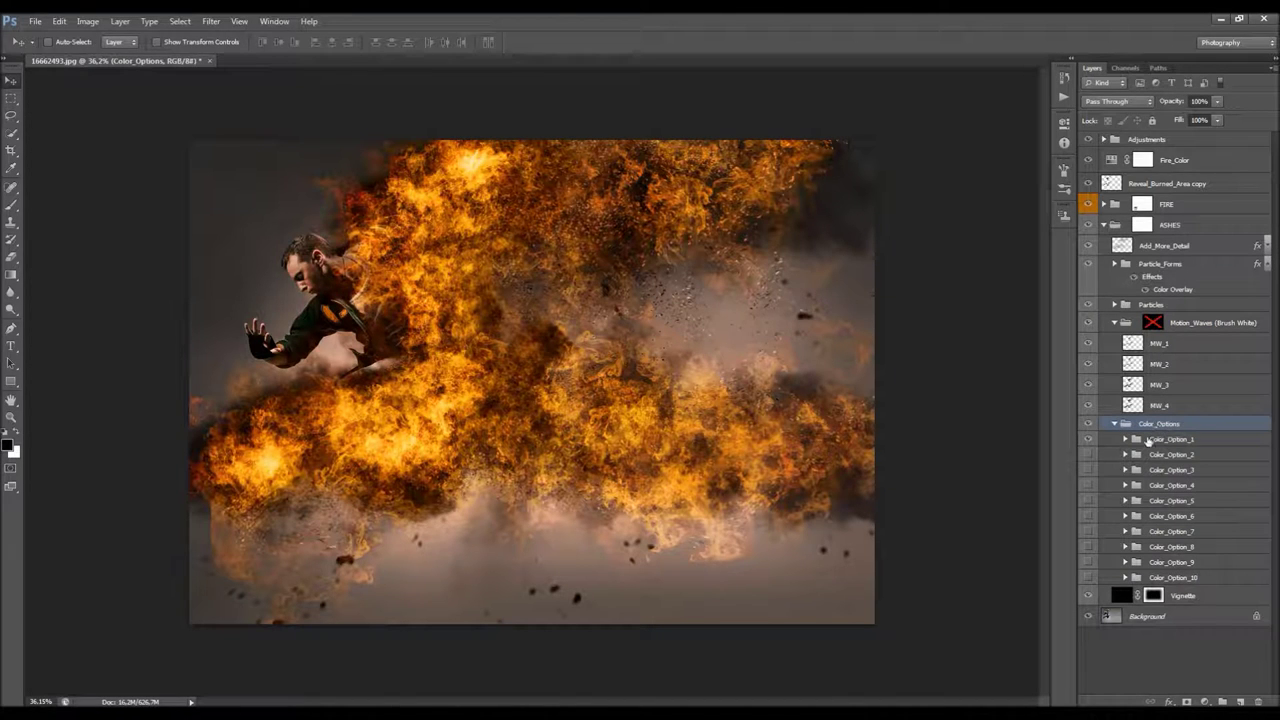
pyautogui.click(1130, 440)
pyautogui.click(1089, 441)
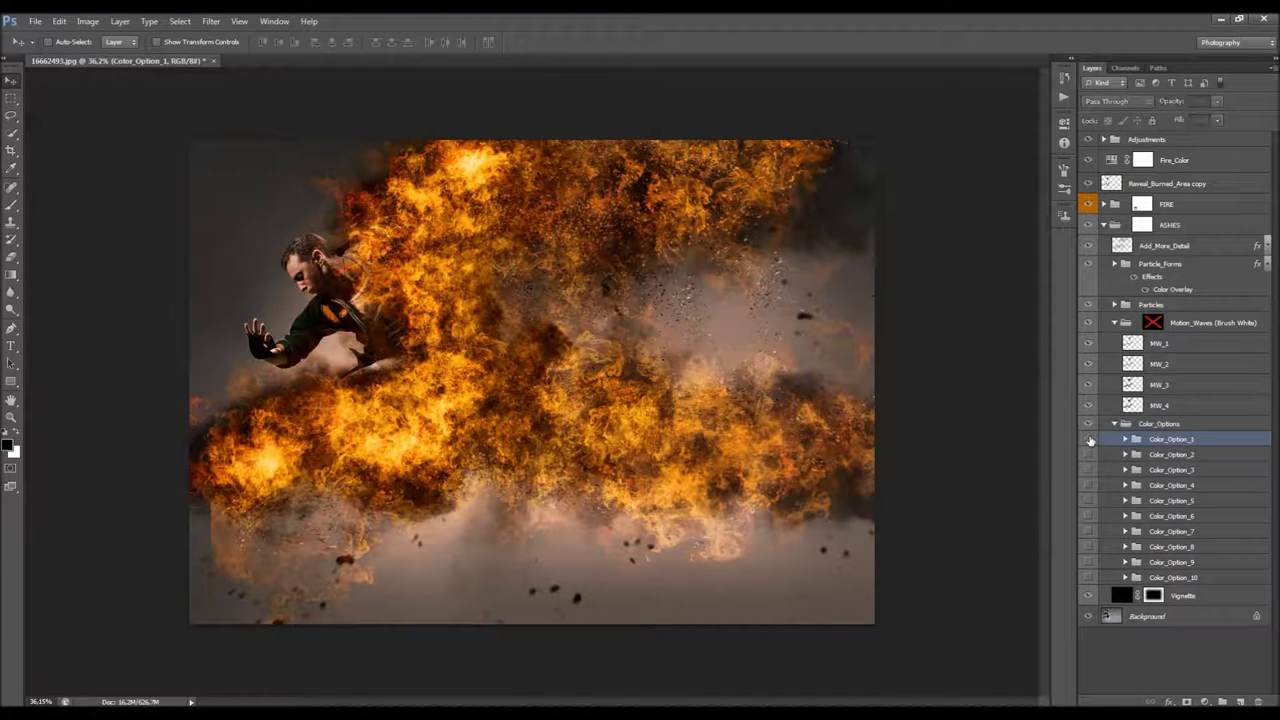
pyautogui.click(1168, 516)
pyautogui.click(1089, 516)
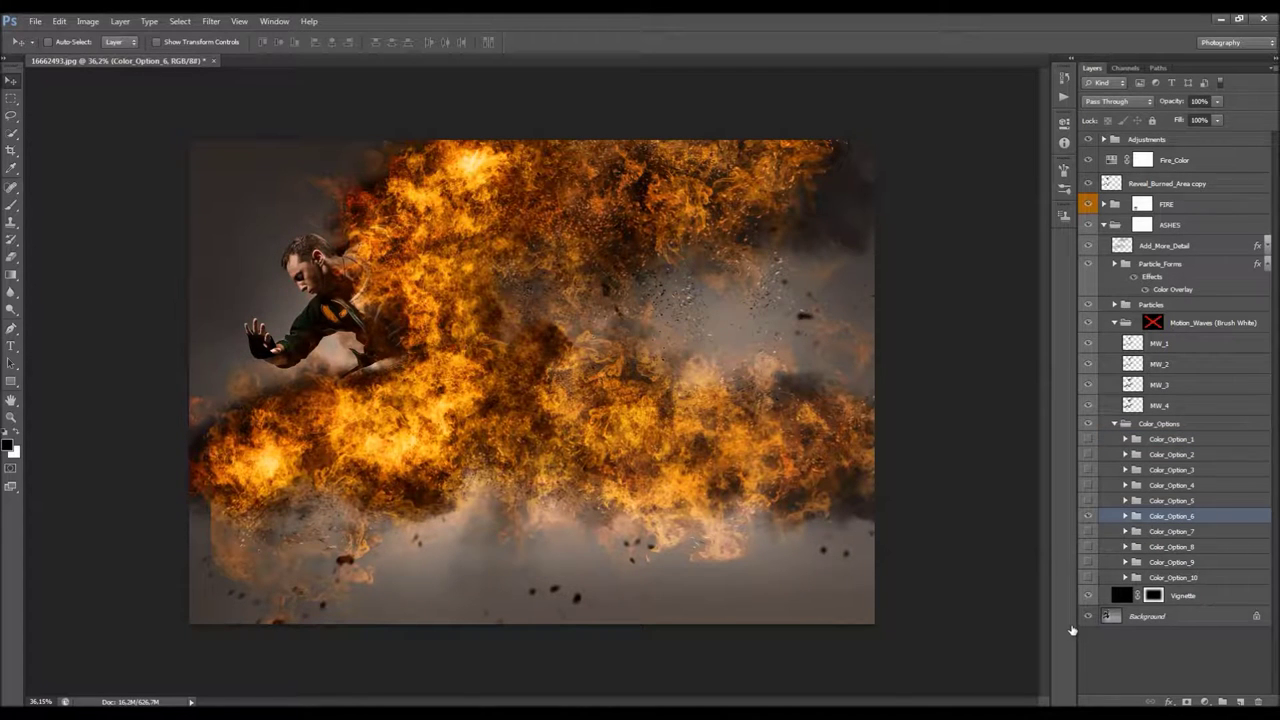
# Hide Color_Option_6 and show Color_Option_2 in its place
pyautogui.click(1090, 516)
pyautogui.click(1100, 454)
pyautogui.click(1088, 455)
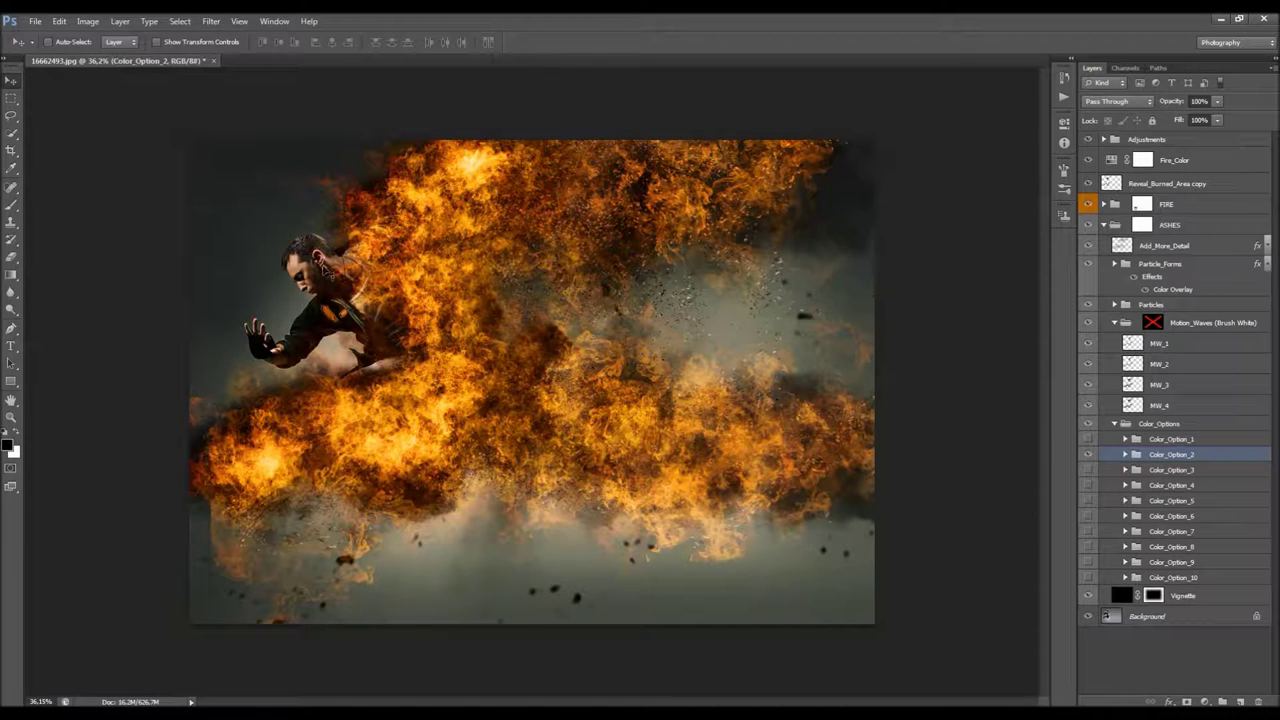
pyautogui.scroll(-2, 352, 286)
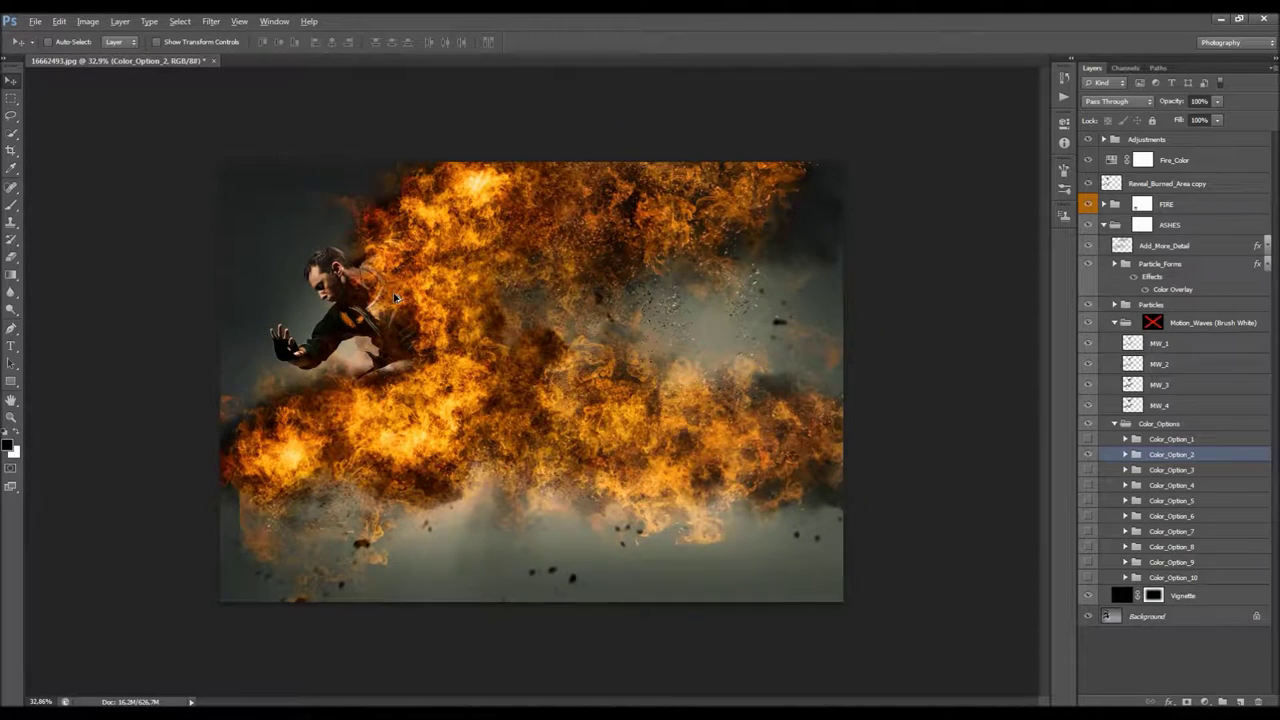
pyautogui.scroll(2, 1040, 481)
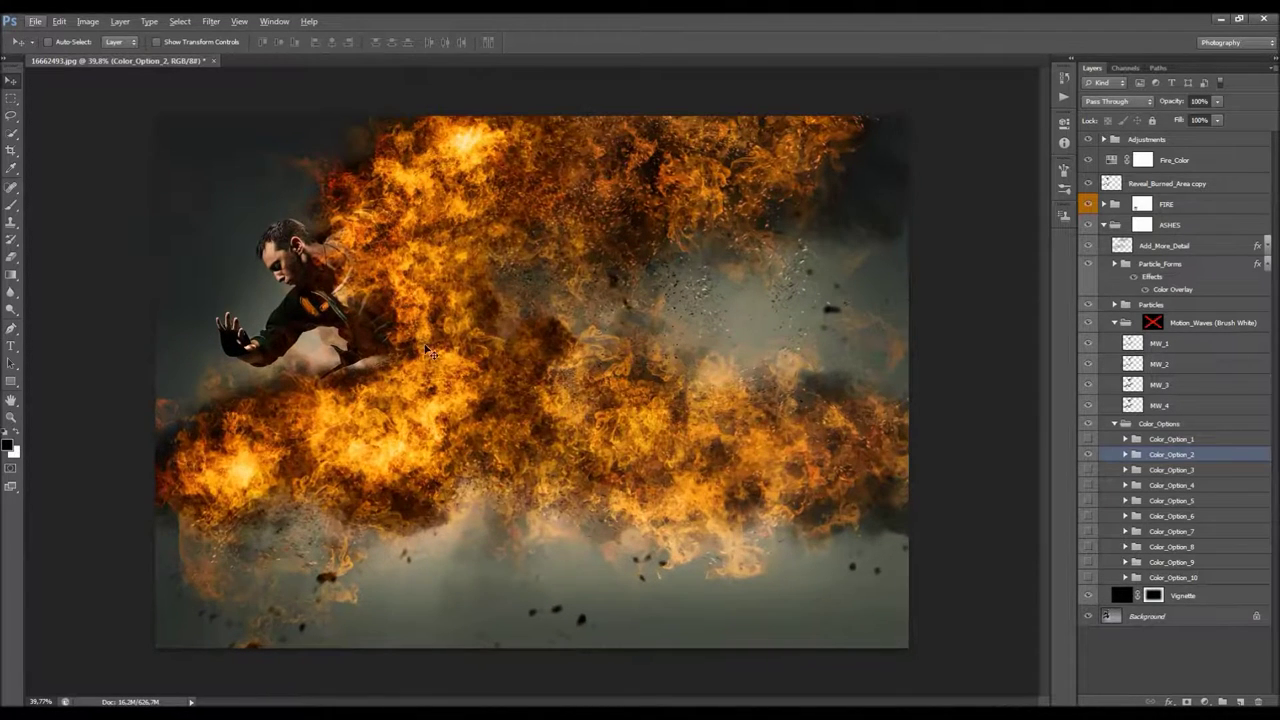
# Set the opacity of Color_Option_2 to 53%, and blend in Color_Option_1 by showing it and lowering its opacity
pyautogui.click(1088, 441)
pyautogui.click(1162, 103)
pyautogui.write('53')
pyautogui.press('Return')
pyautogui.click(1088, 440)
pyautogui.click(1165, 440)
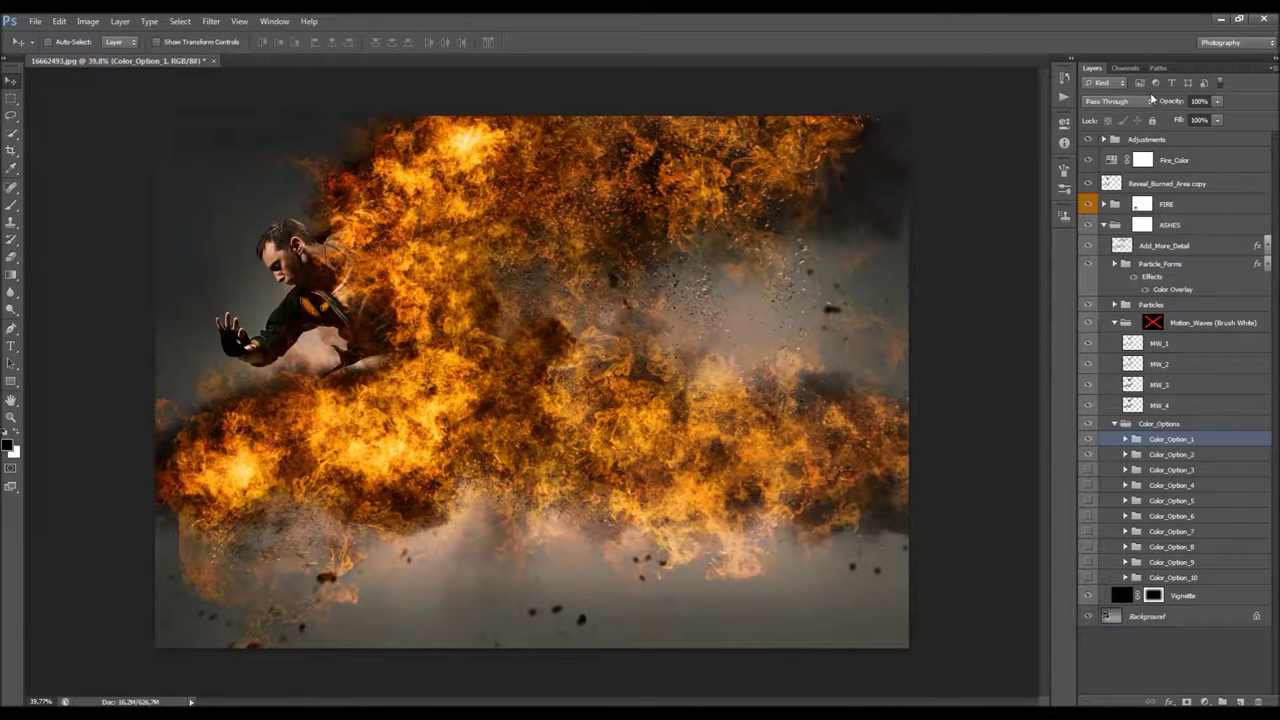
pyautogui.moveTo(1175, 102); pyautogui.dragTo(1166, 103)
# Check the Vignette layer by hiding and showing it, and select its layer mask
pyautogui.click(1184, 593)
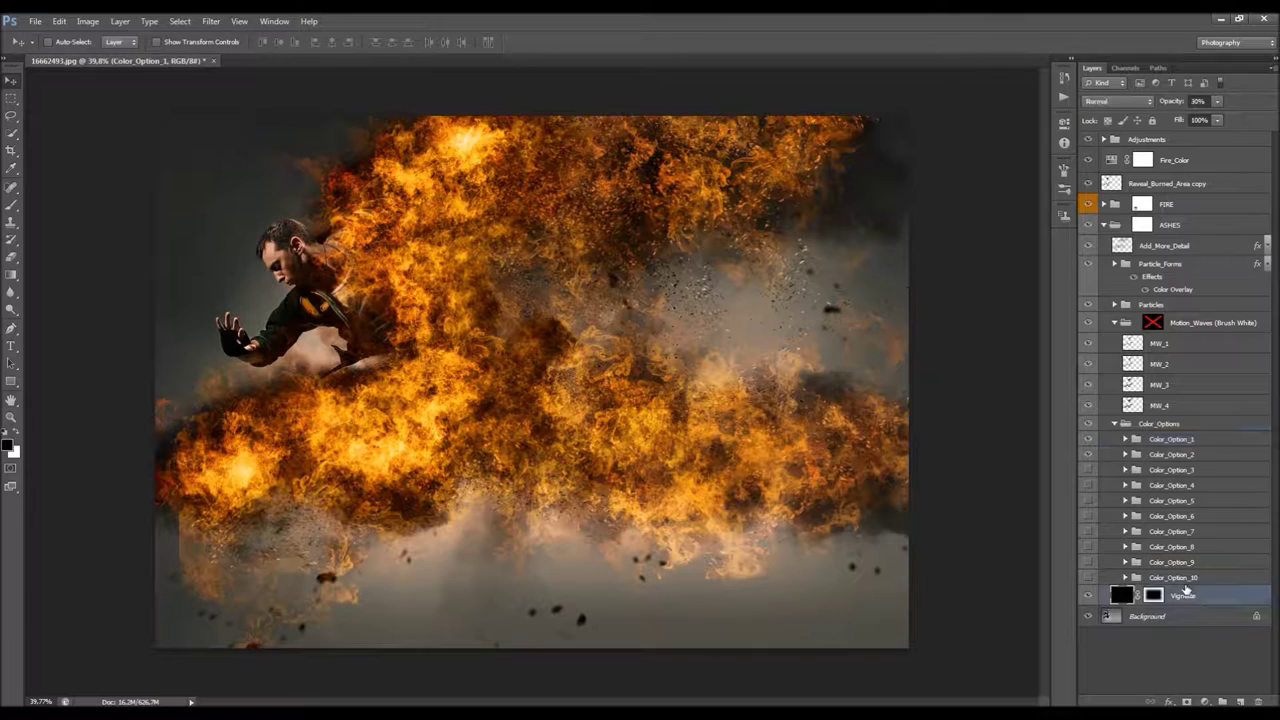
pyautogui.click(1086, 595)
pyautogui.click(1087, 595)
pyautogui.click(1152, 597)
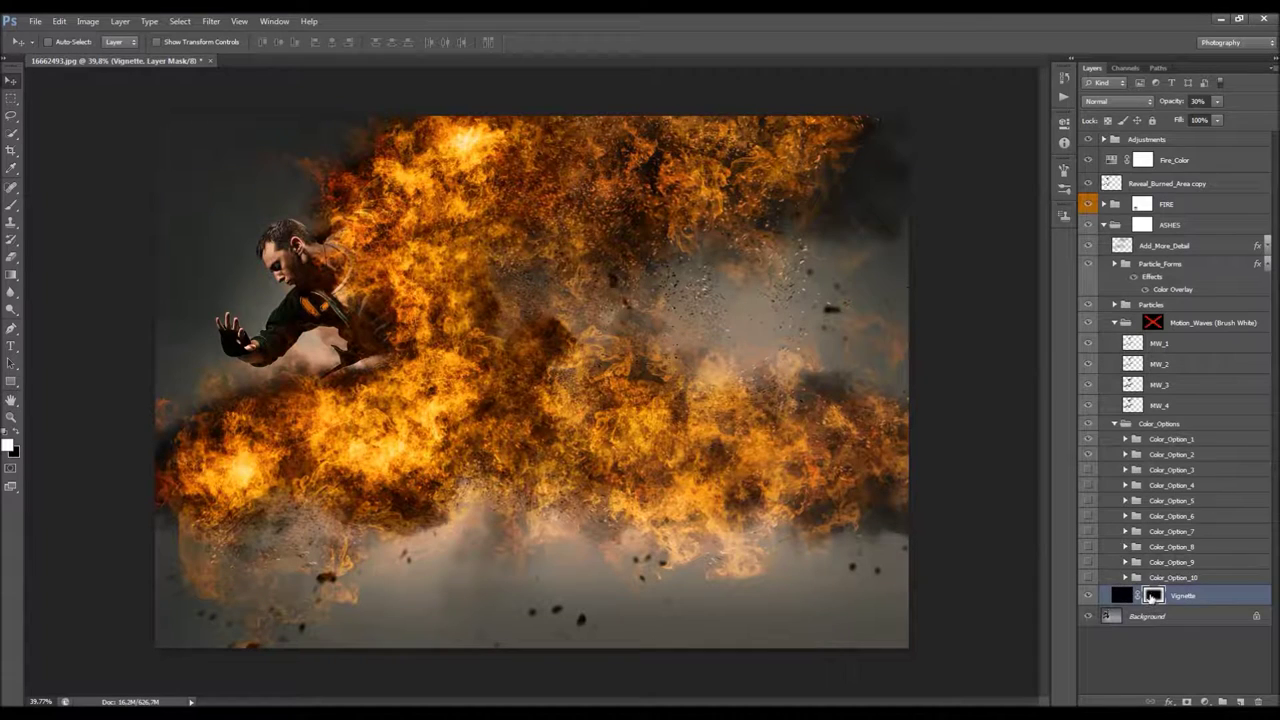
# Refine the Vignette mask with Shift Edge at about -50%, and compare the image with the vignette hidden and shown
pyautogui.rightClick(1152, 597)
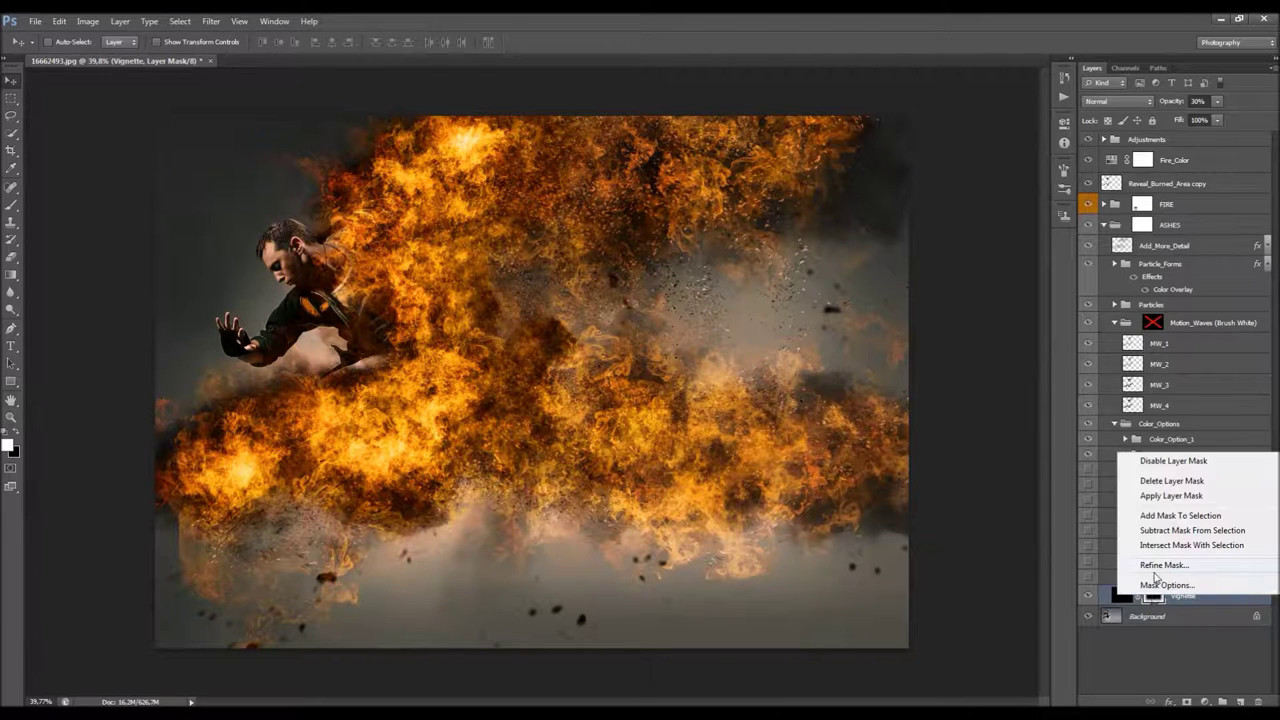
pyautogui.press('Escape')
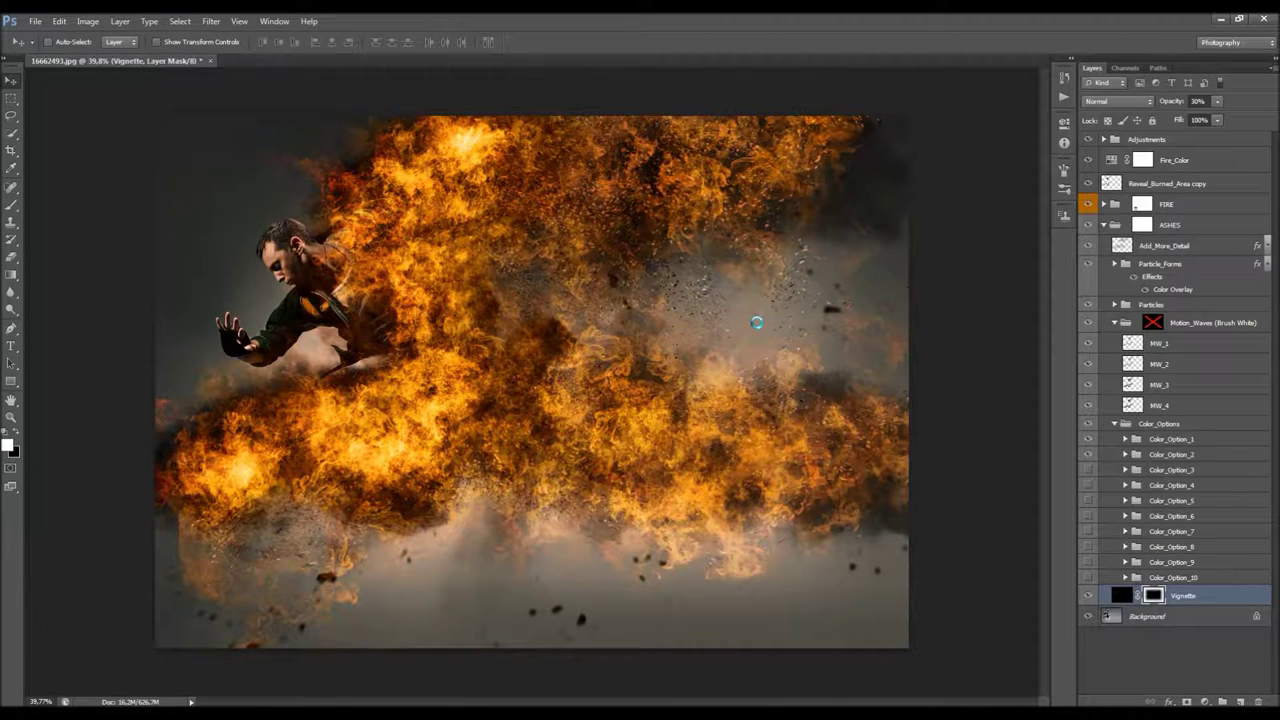
pyautogui.hotkey('ctrl', 'alt', 'r')
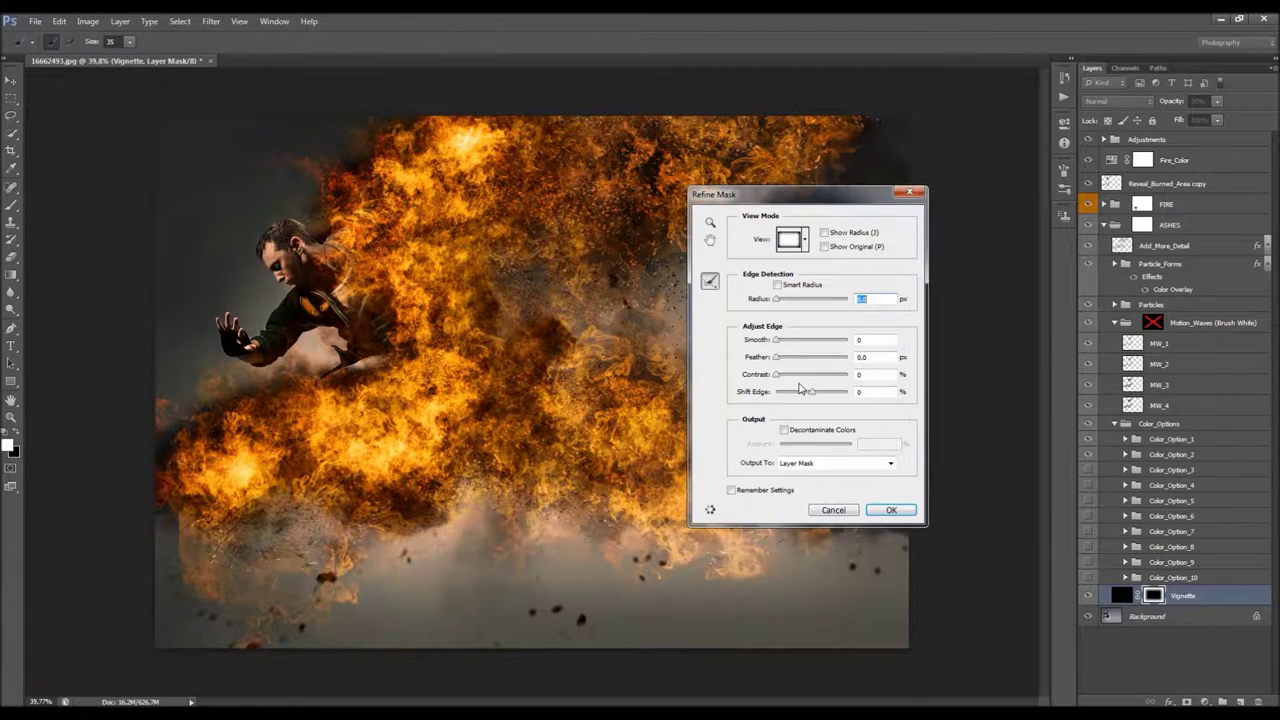
pyautogui.click(805, 395)
pyautogui.moveTo(801, 395); pyautogui.dragTo(795, 395)
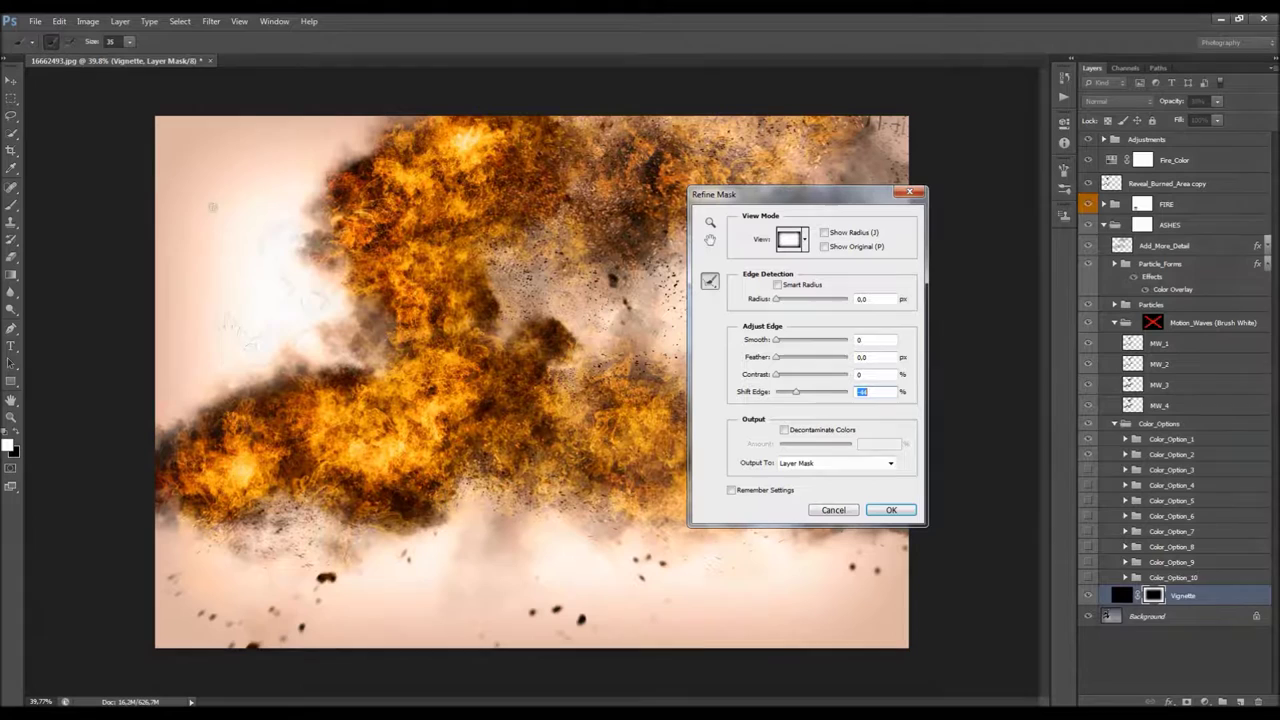
pyautogui.click(788, 395)
pyautogui.moveTo(826, 397); pyautogui.dragTo(829, 397)
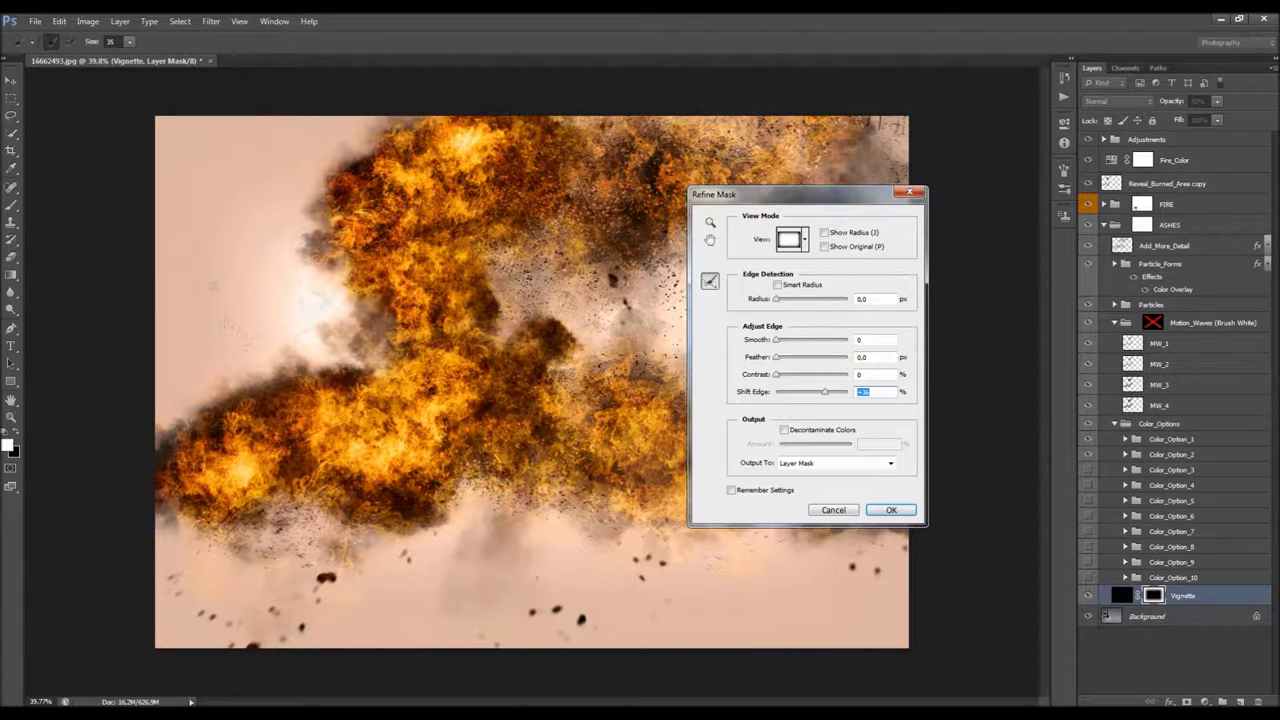
pyautogui.moveTo(805, 395)
pyautogui.mouseDown()
pyautogui.moveTo(785, 395)
pyautogui.moveTo(797, 397)
pyautogui.mouseUp()
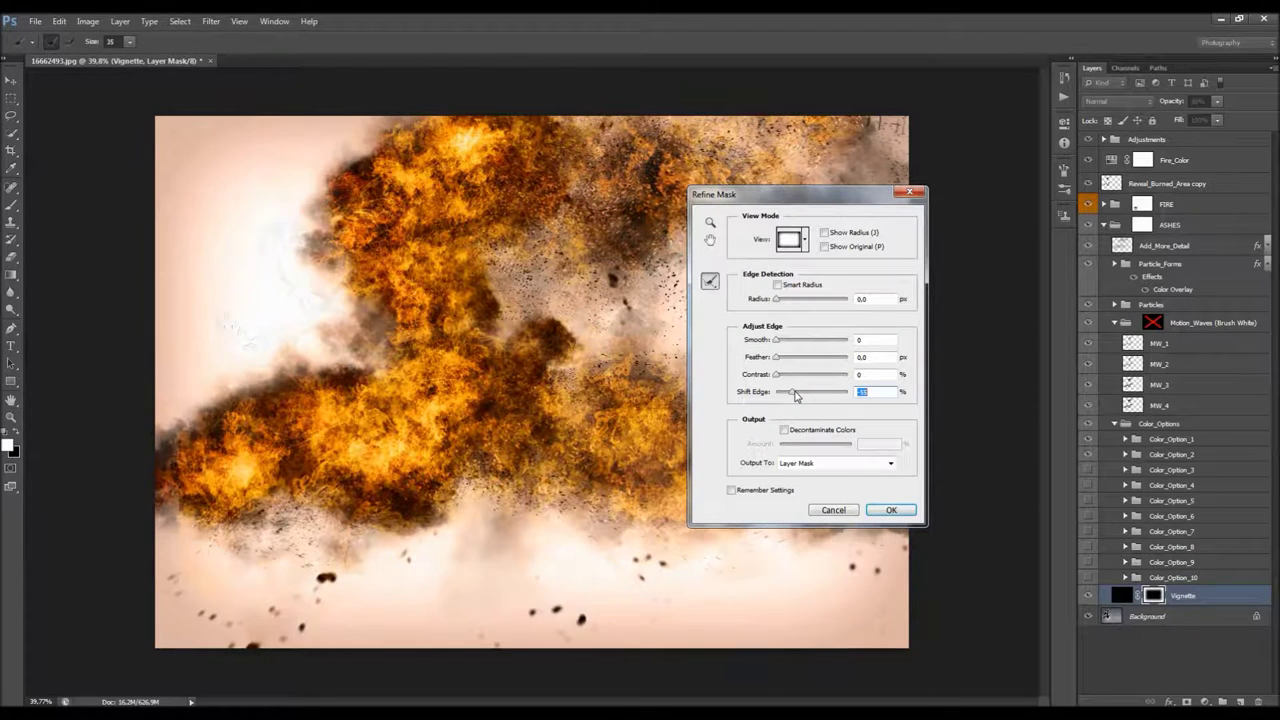
pyautogui.click(891, 510)
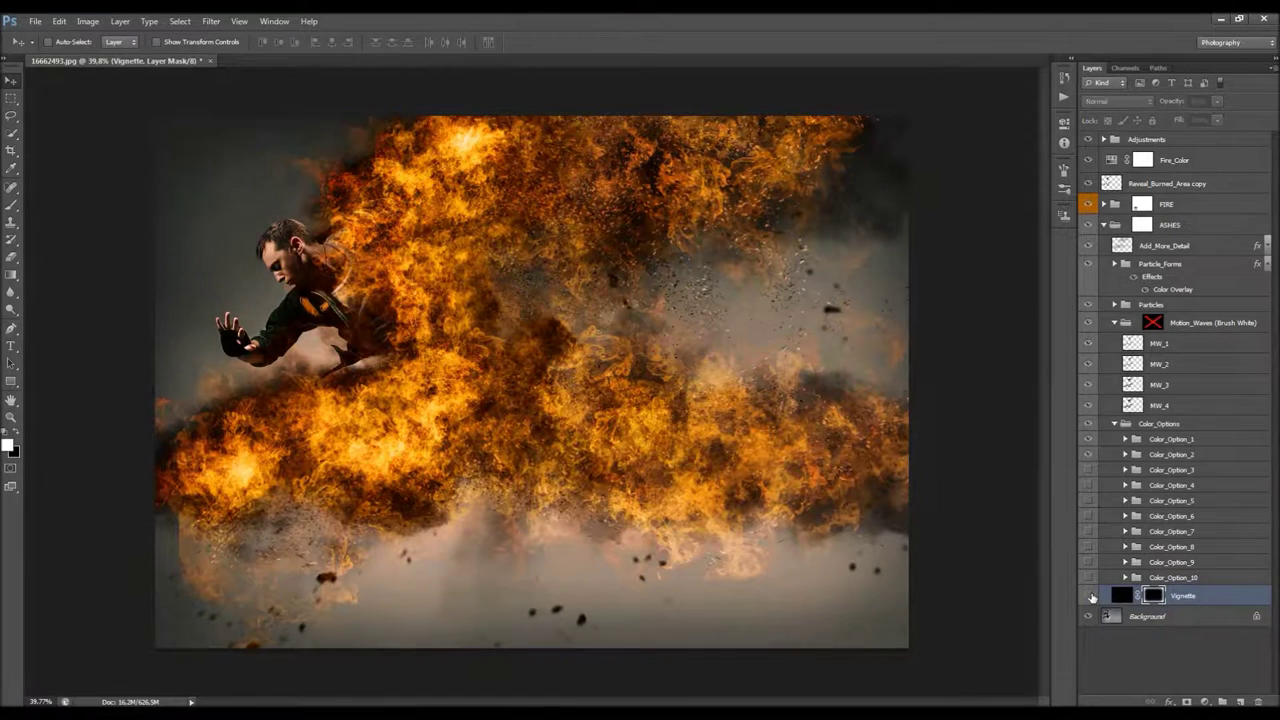
pyautogui.click(1089, 596)
pyautogui.click(1089, 596)
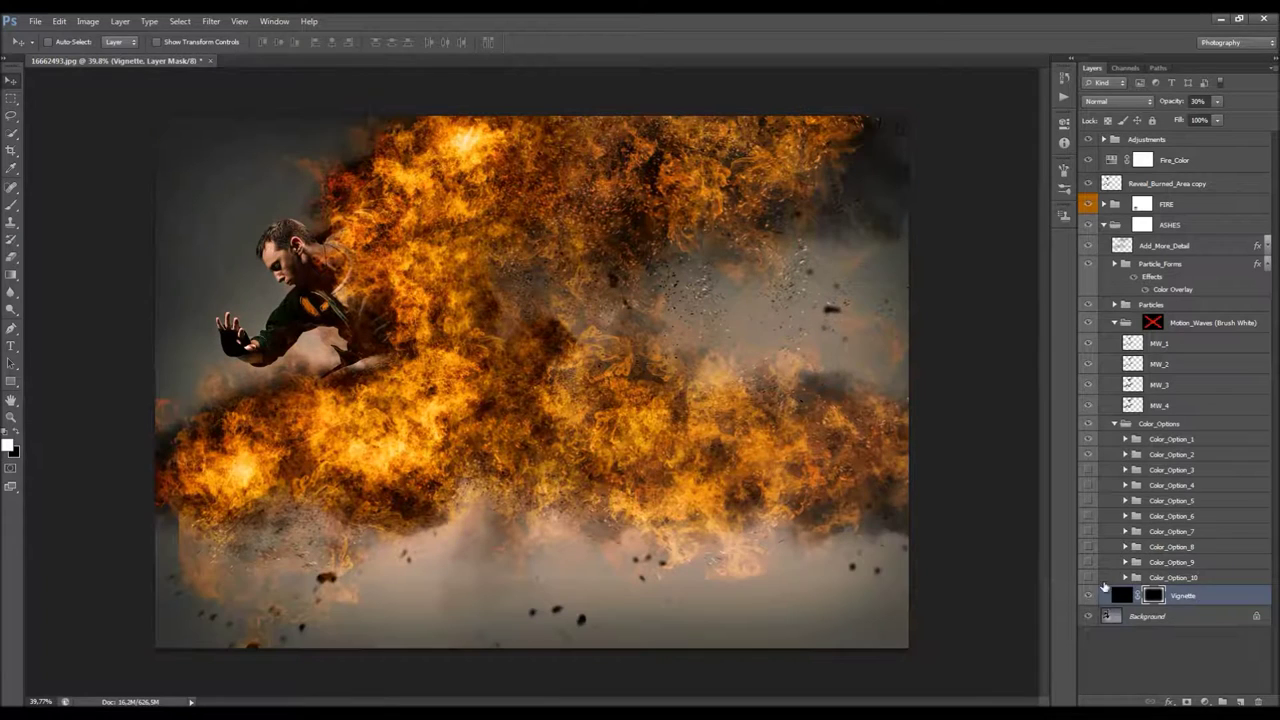
# Collapse the Color_Options and Motion_Waves groups and expand Particle_Forms to list its PF layers
pyautogui.click(1115, 424)
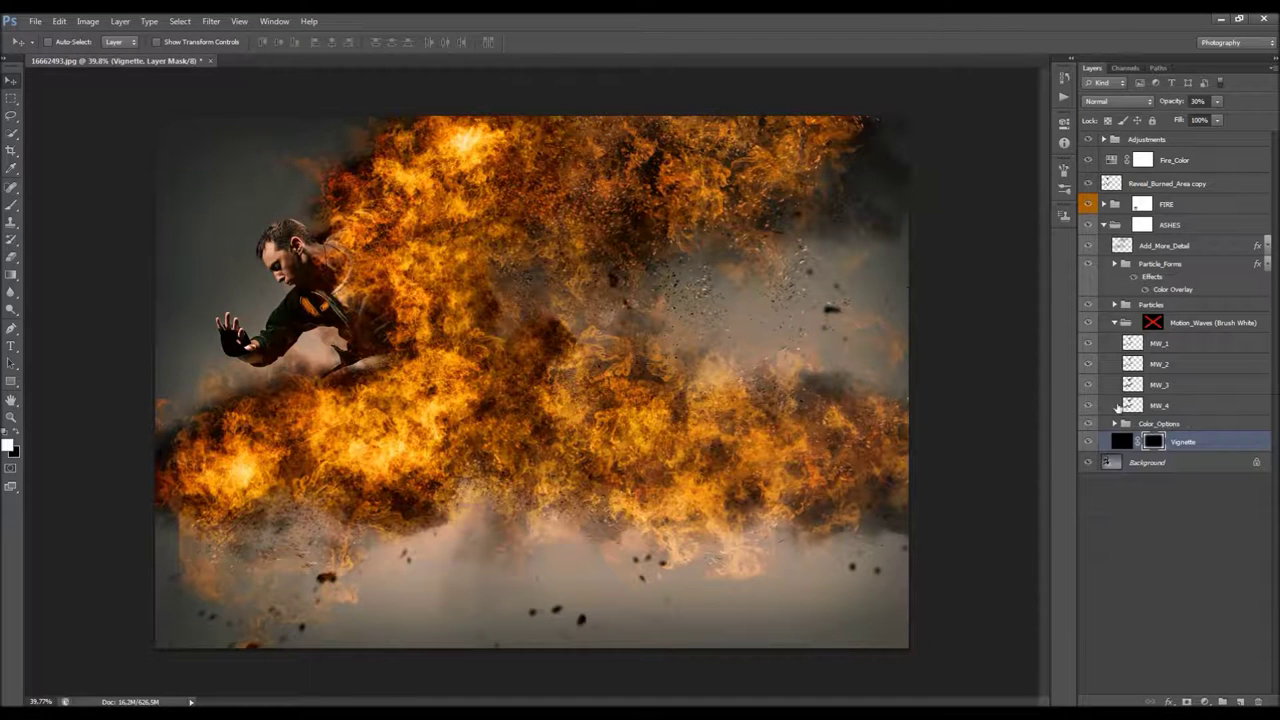
pyautogui.click(1115, 323)
pyautogui.click(1115, 304)
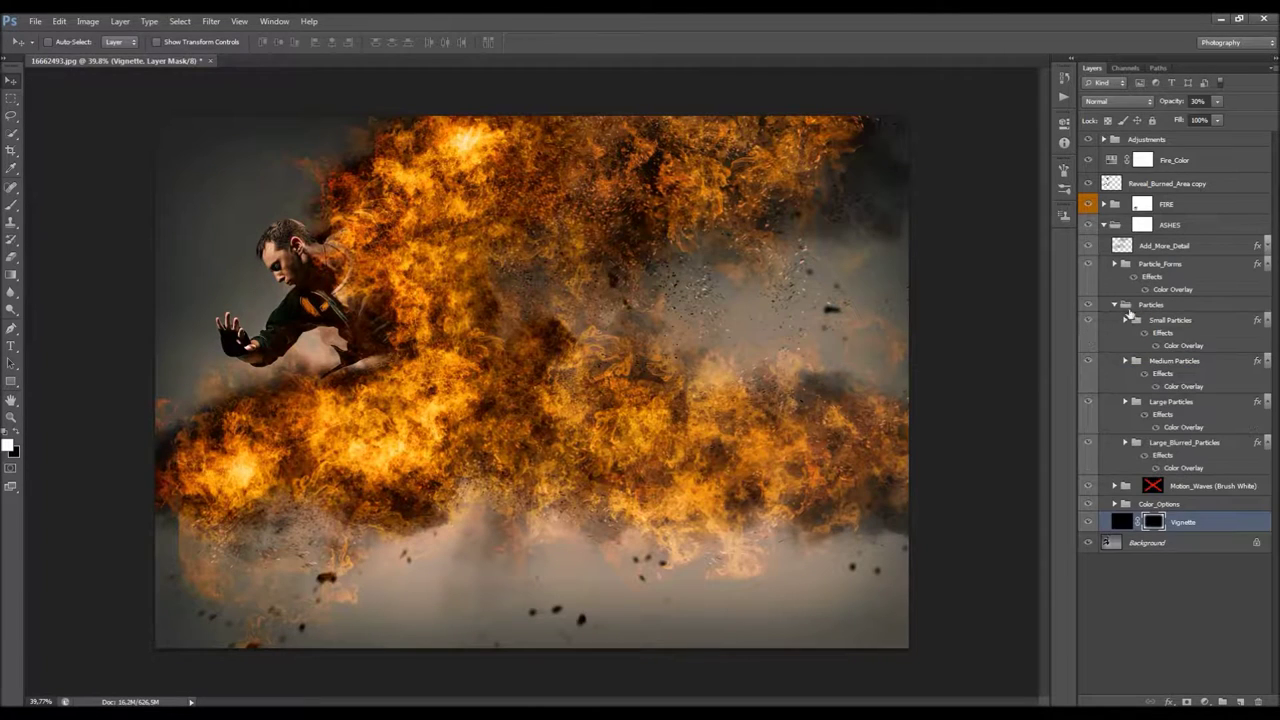
pyautogui.click(1115, 304)
pyautogui.click(1115, 263)
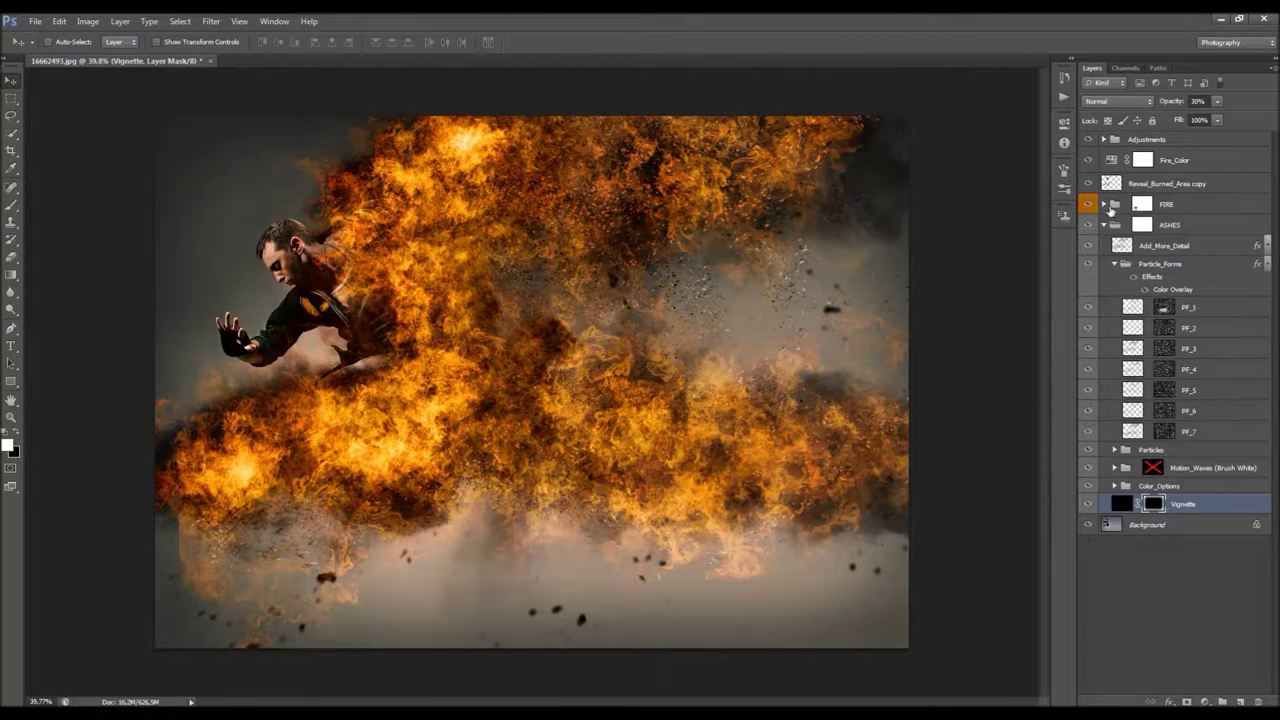
# Expand the FIRE and Extras groups and copy the PF_1 layer into Extras, directly below Ember_Particles
pyautogui.click(1104, 204)
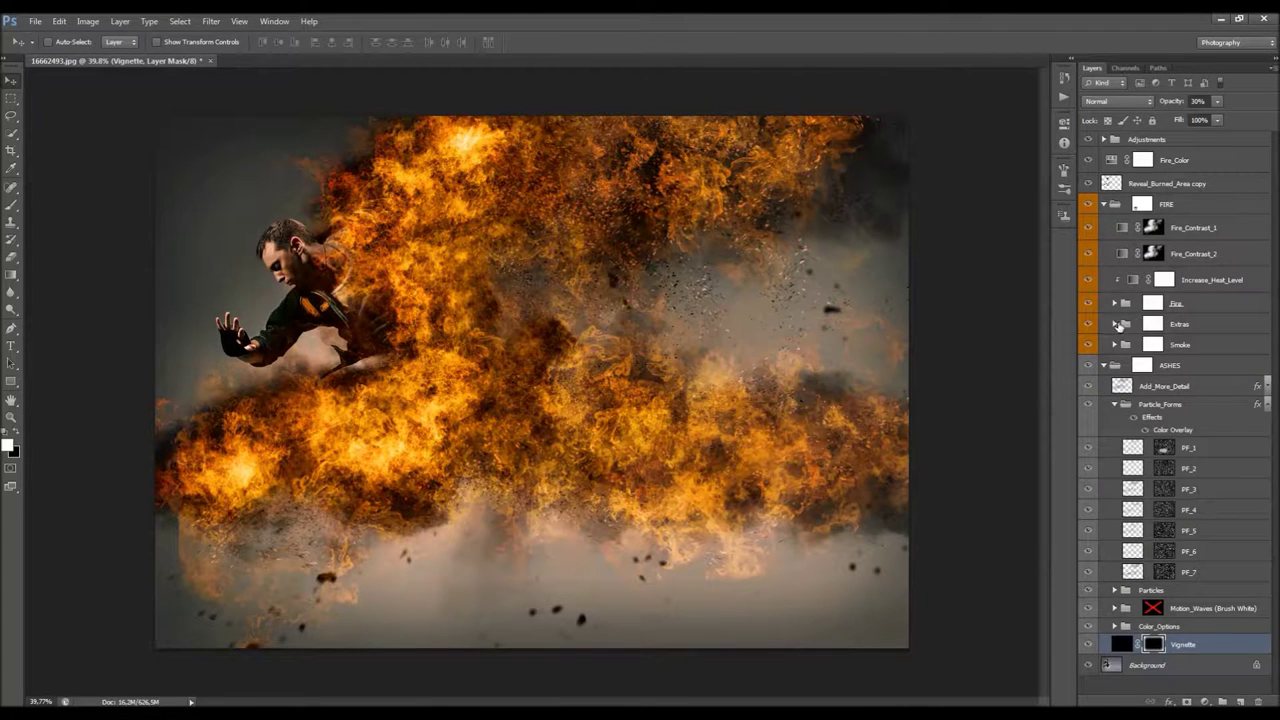
pyautogui.click(1116, 323)
pyautogui.click(1172, 408)
pyautogui.scroll(-2, 1180, 400)
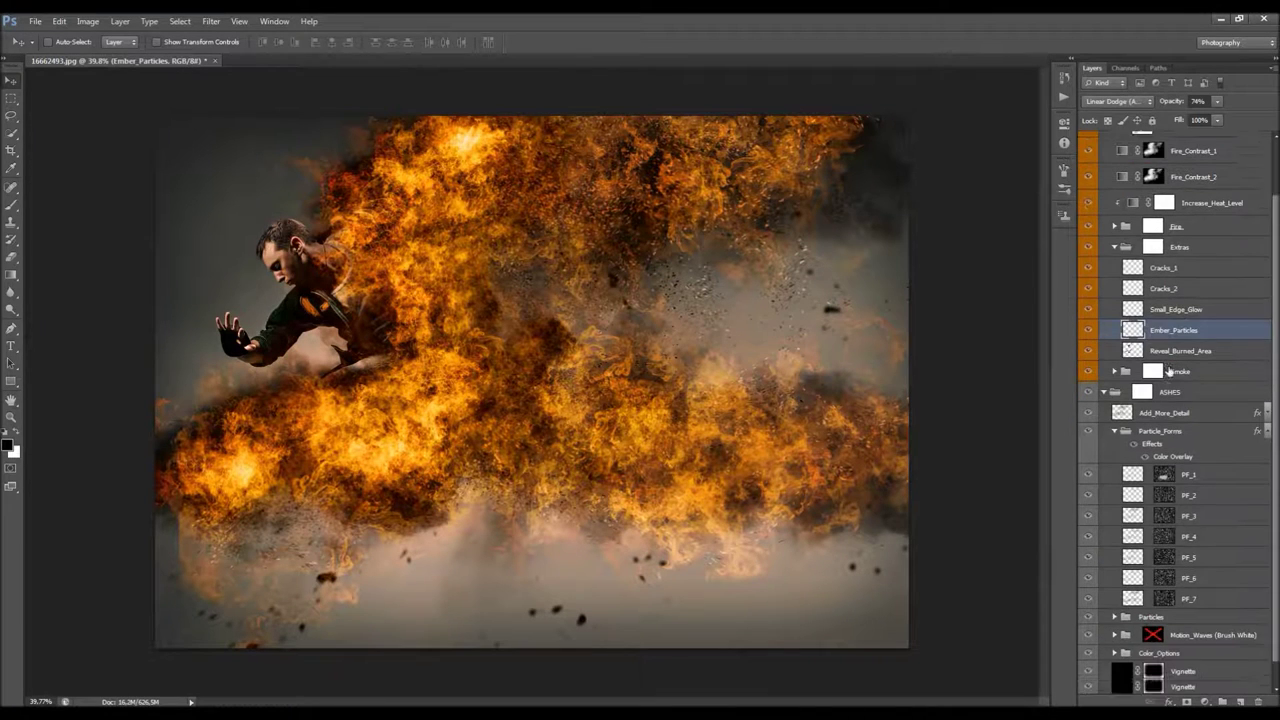
pyautogui.click(1193, 469)
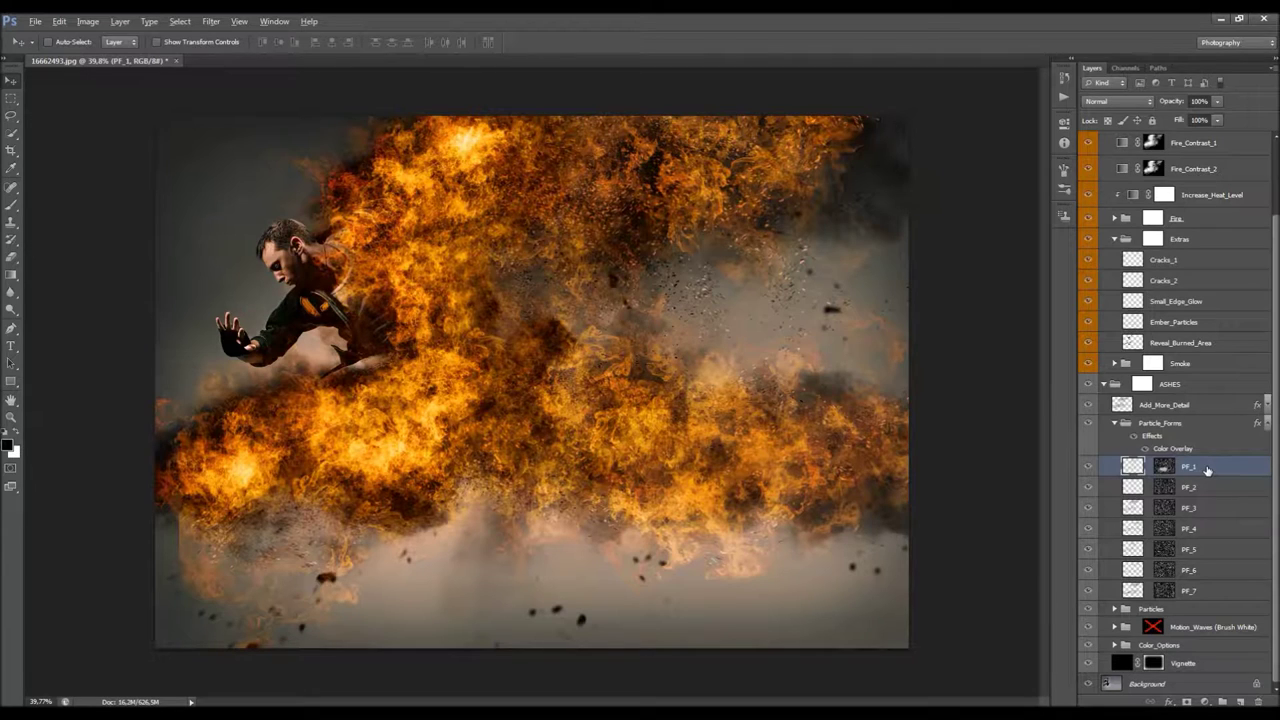
pyautogui.moveTo(1209, 469); pyautogui.dragTo(1186, 338)
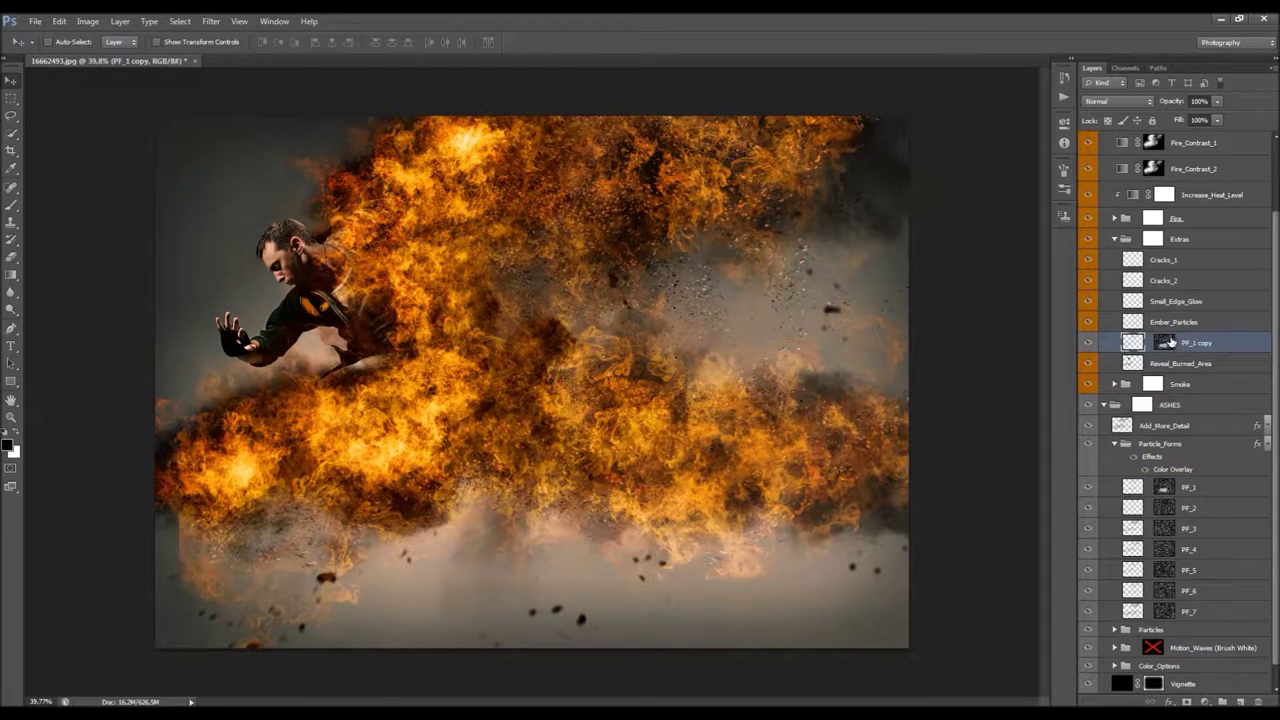
# Remove the layer mask from the PF_1 copy, set its blend mode to Linear Dodge (Add), and toggle its visibility
pyautogui.rightClick(1163, 343)
pyautogui.click(1181, 384)
pyautogui.click(1116, 101)
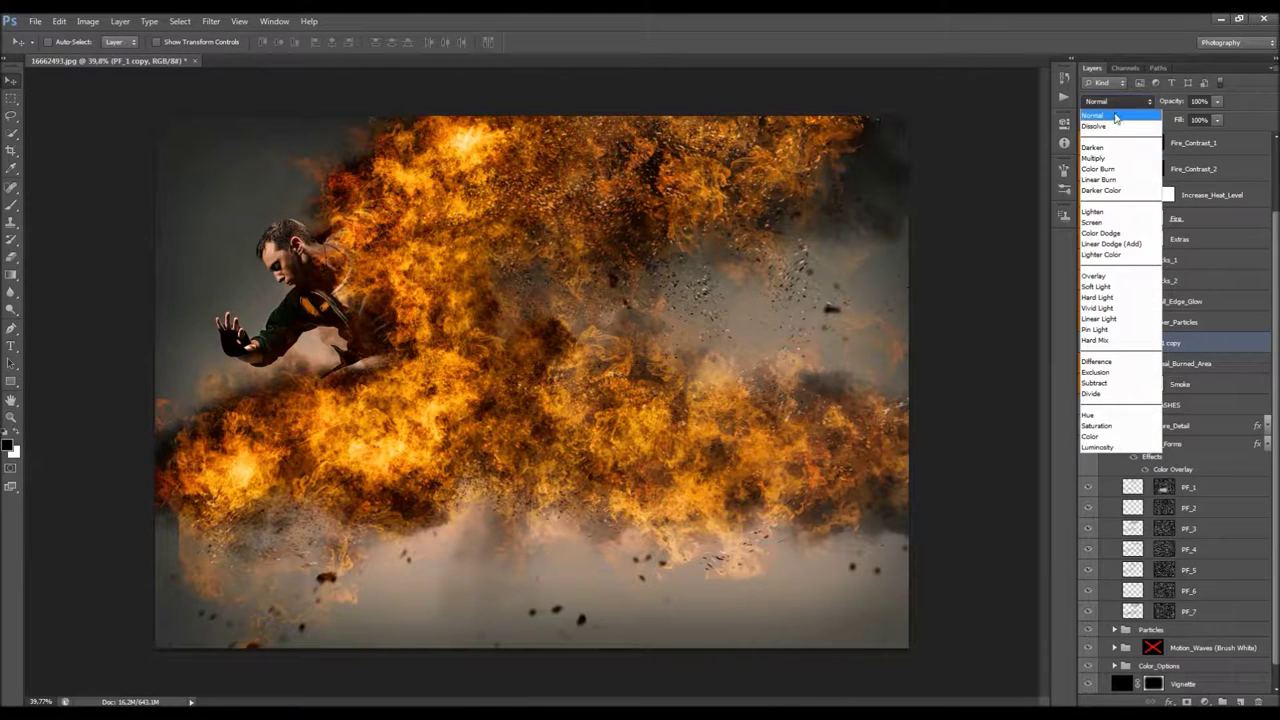
pyautogui.click(1125, 244)
pyautogui.click(1178, 325)
pyautogui.click(1175, 346)
pyautogui.click(1088, 343)
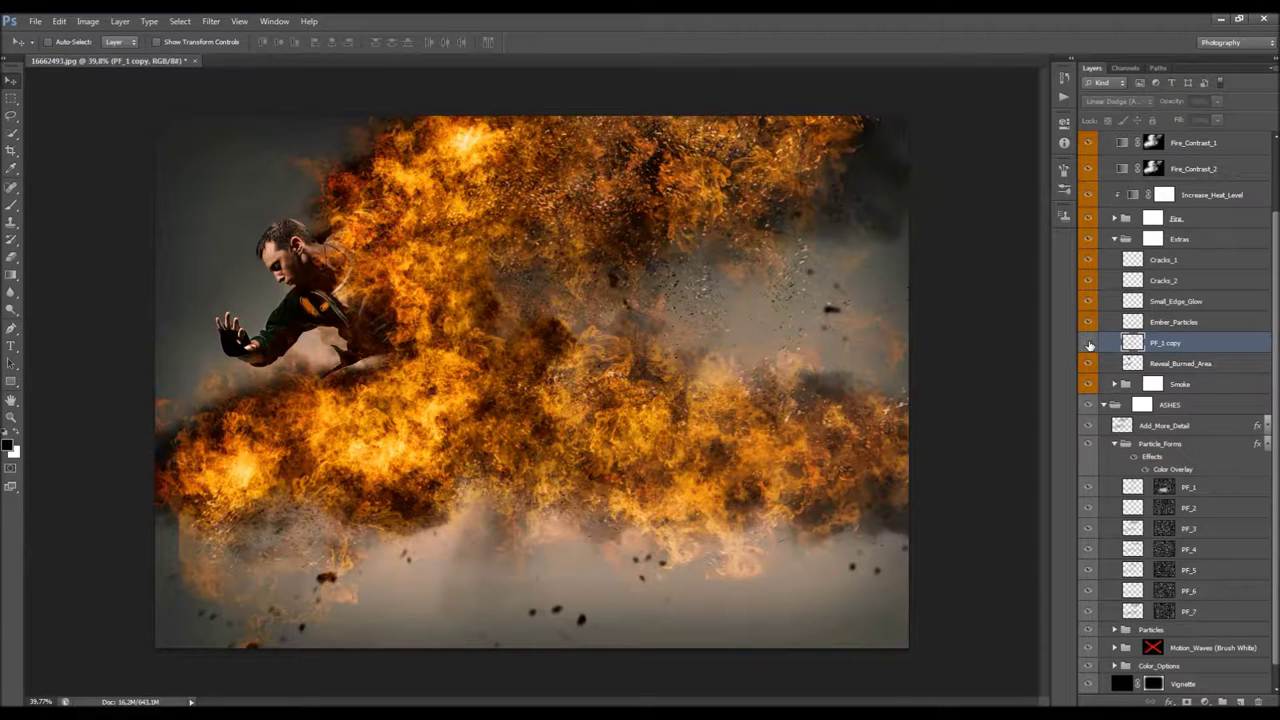
# Show the PF_1 copy layer at 62% opacity, and collapse the FIRE and ASHES groups
pyautogui.click(1088, 343)
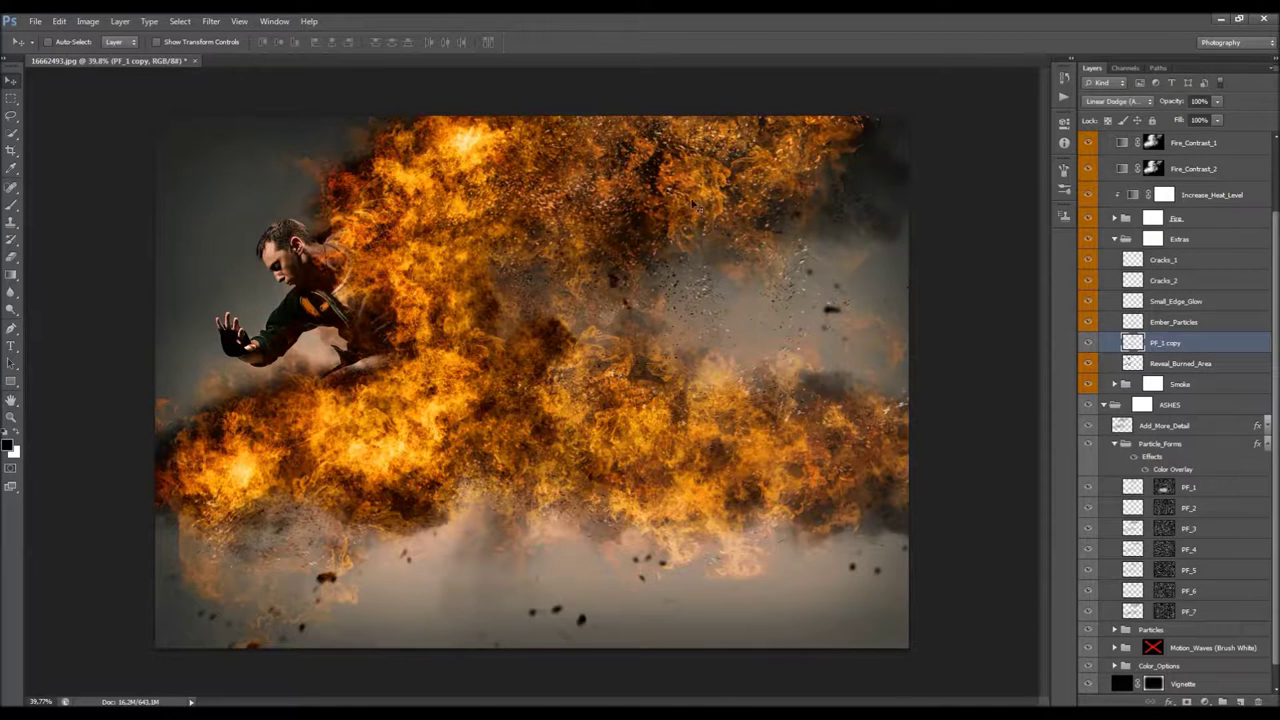
pyautogui.moveTo(1173, 107); pyautogui.dragTo(1162, 107)
pyautogui.scroll(3, 1150, 335)
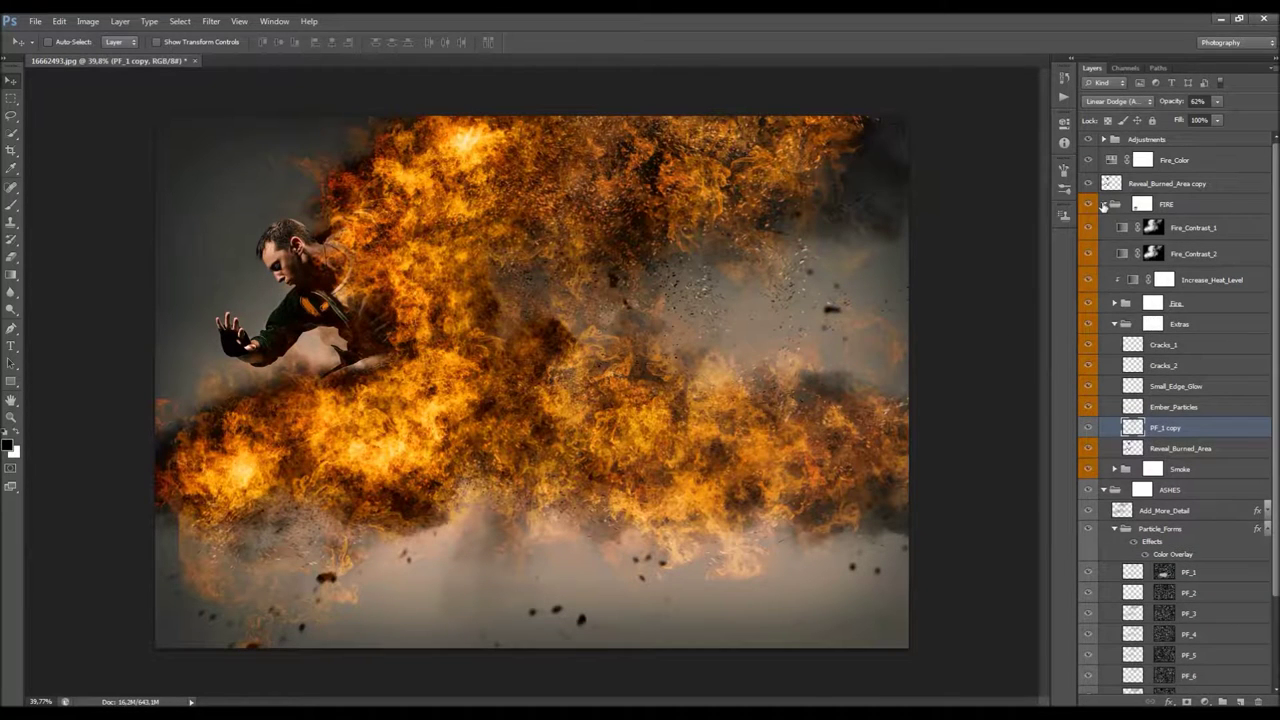
pyautogui.click(1104, 204)
pyautogui.click(1104, 225)
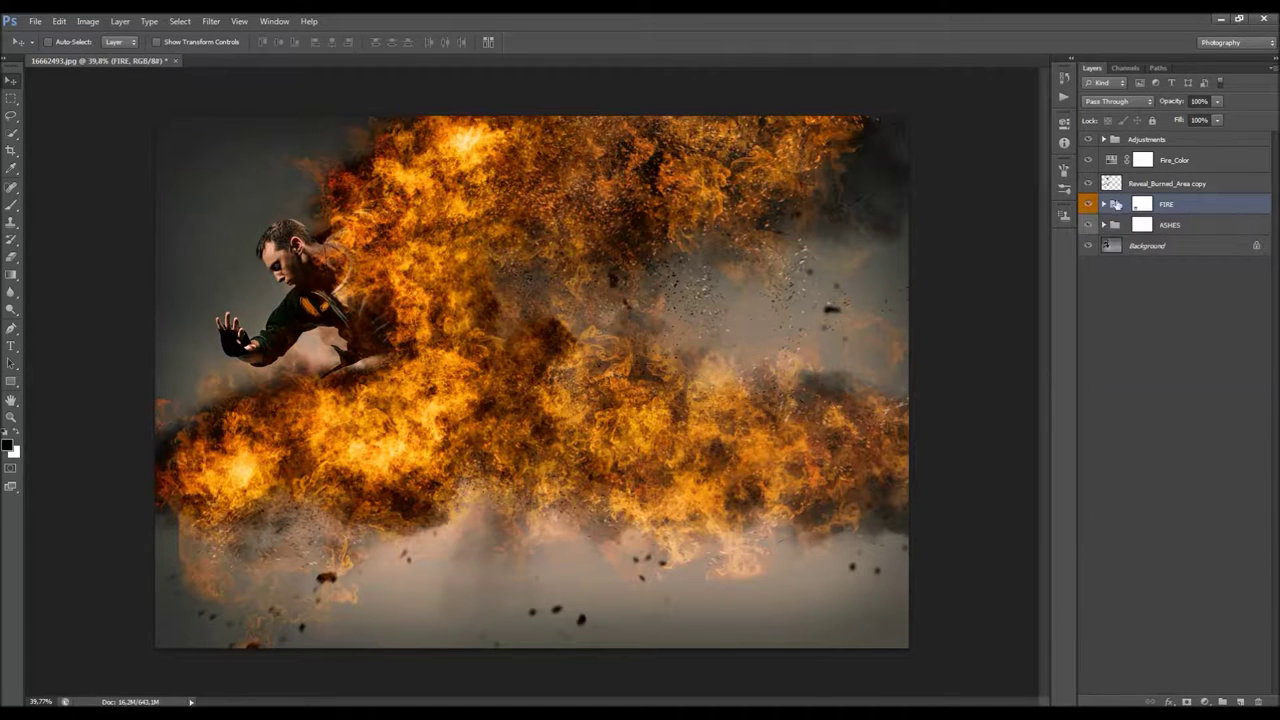
# Expand the Adjustments group and delete its Overall_Sharpen layer
pyautogui.click(1104, 139)
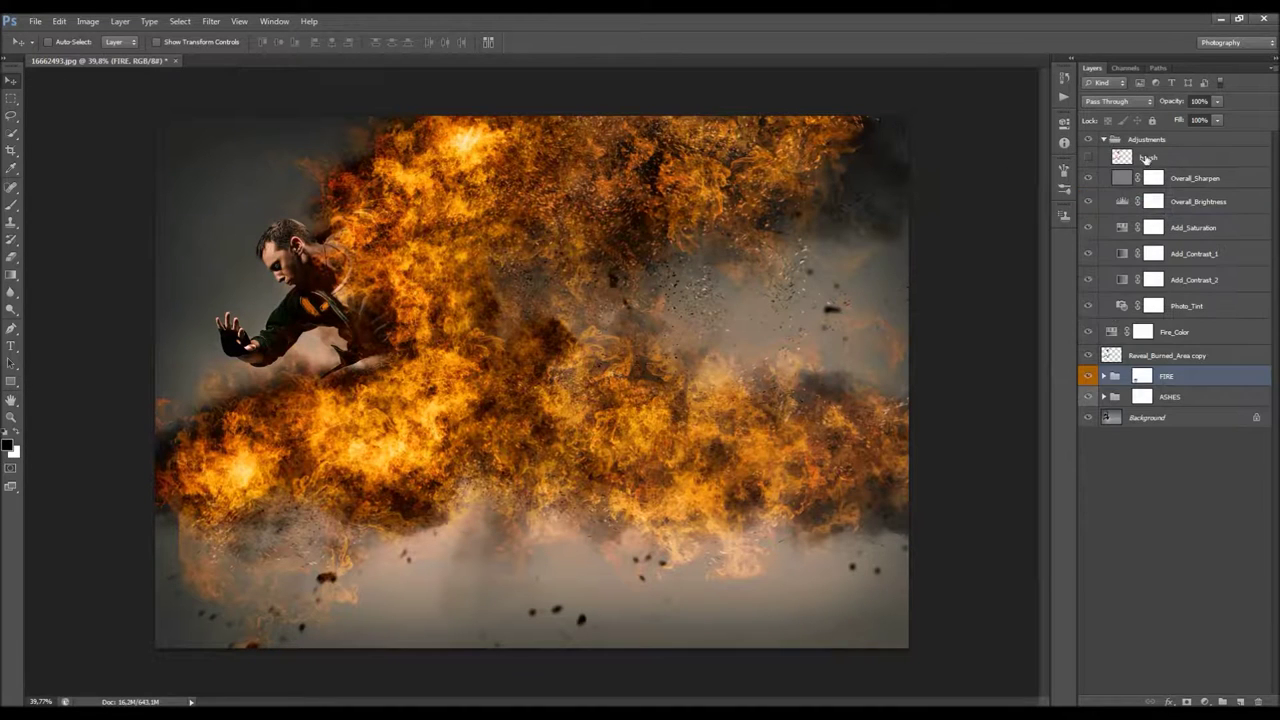
pyautogui.click(1178, 178)
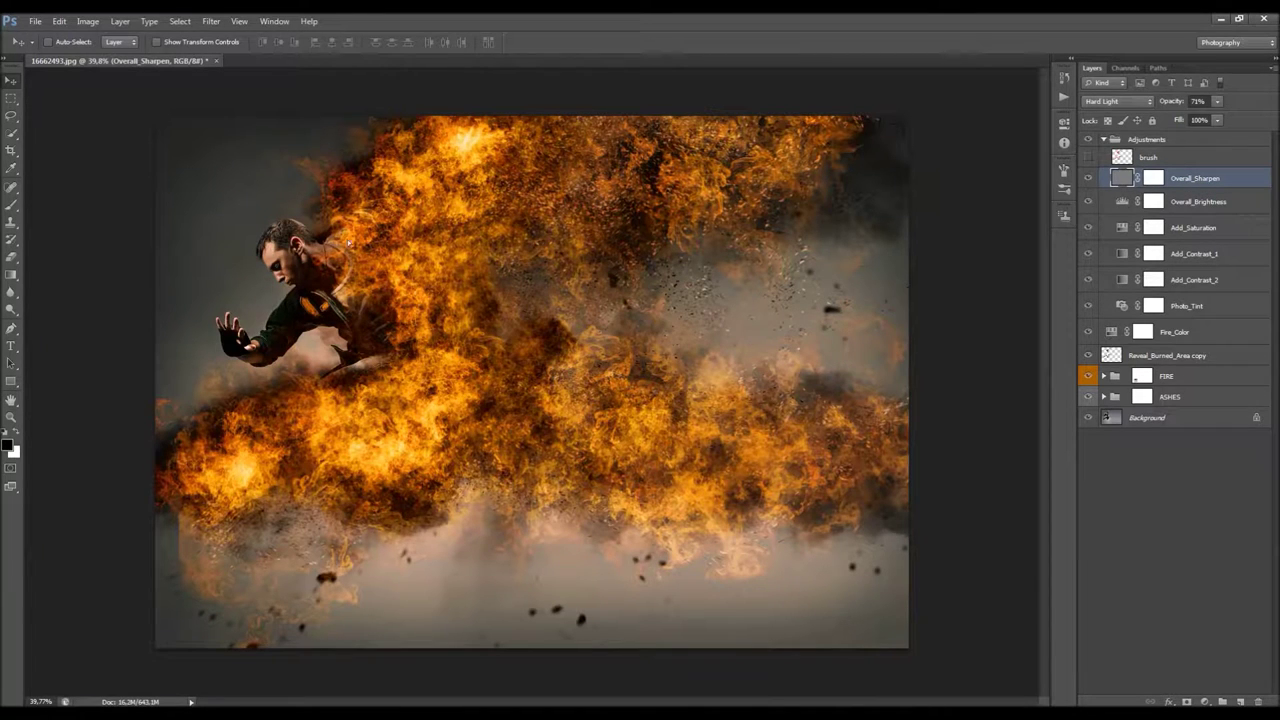
pyautogui.moveTo(335, 215); pyautogui.dragTo(272, 192)
pyautogui.press('Delete')
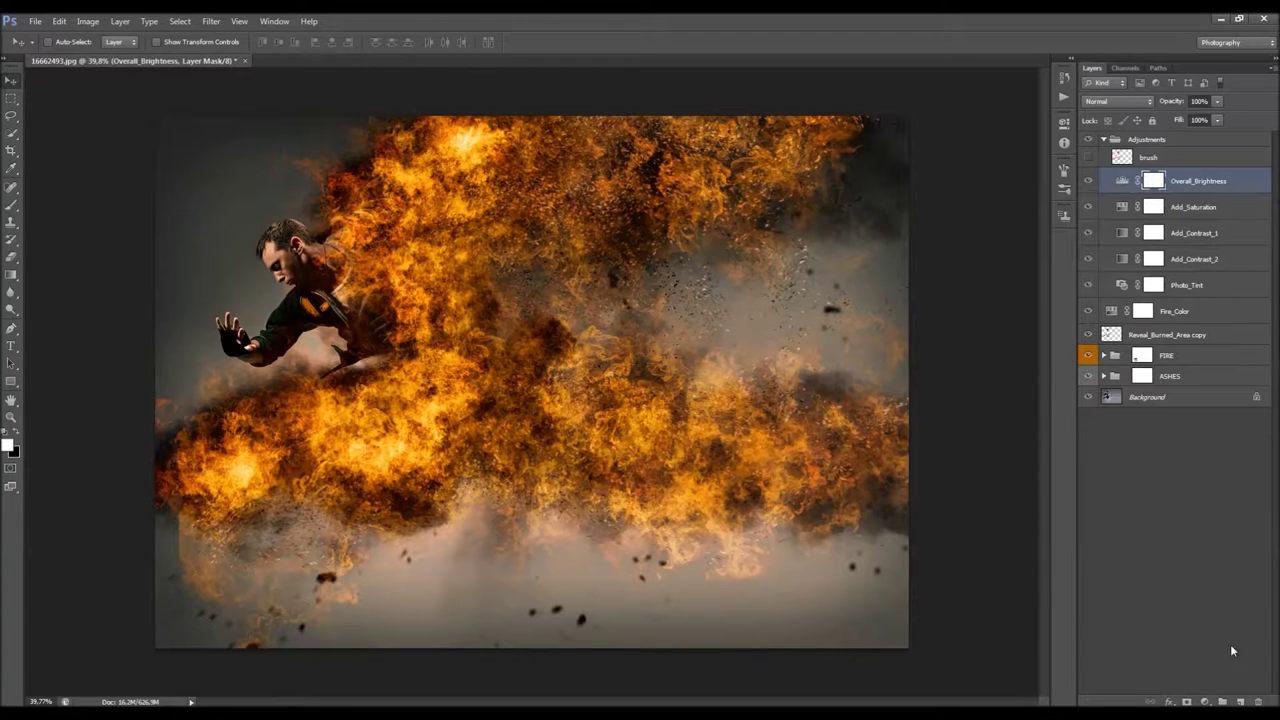
# Add a new layer above Overall_Brightness and fill it with the merged image using Apply Image
pyautogui.click(1240, 701)
pyautogui.click(88, 21)
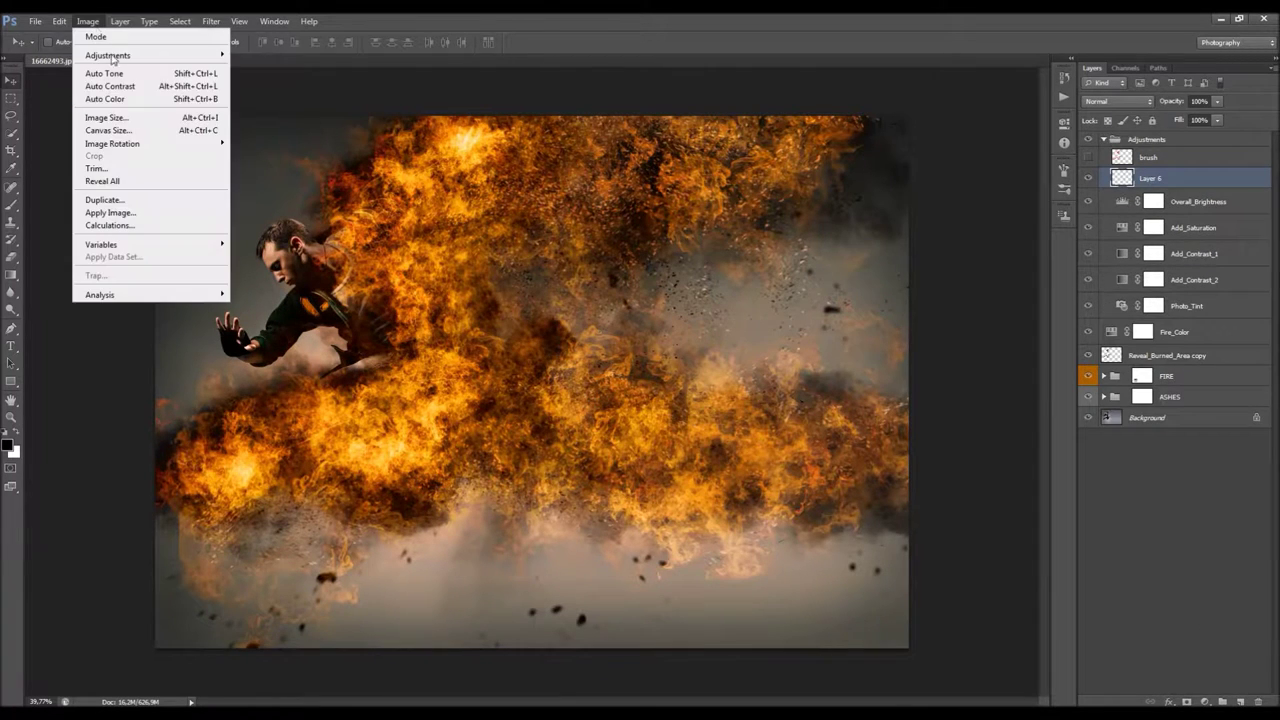
pyautogui.click(149, 208)
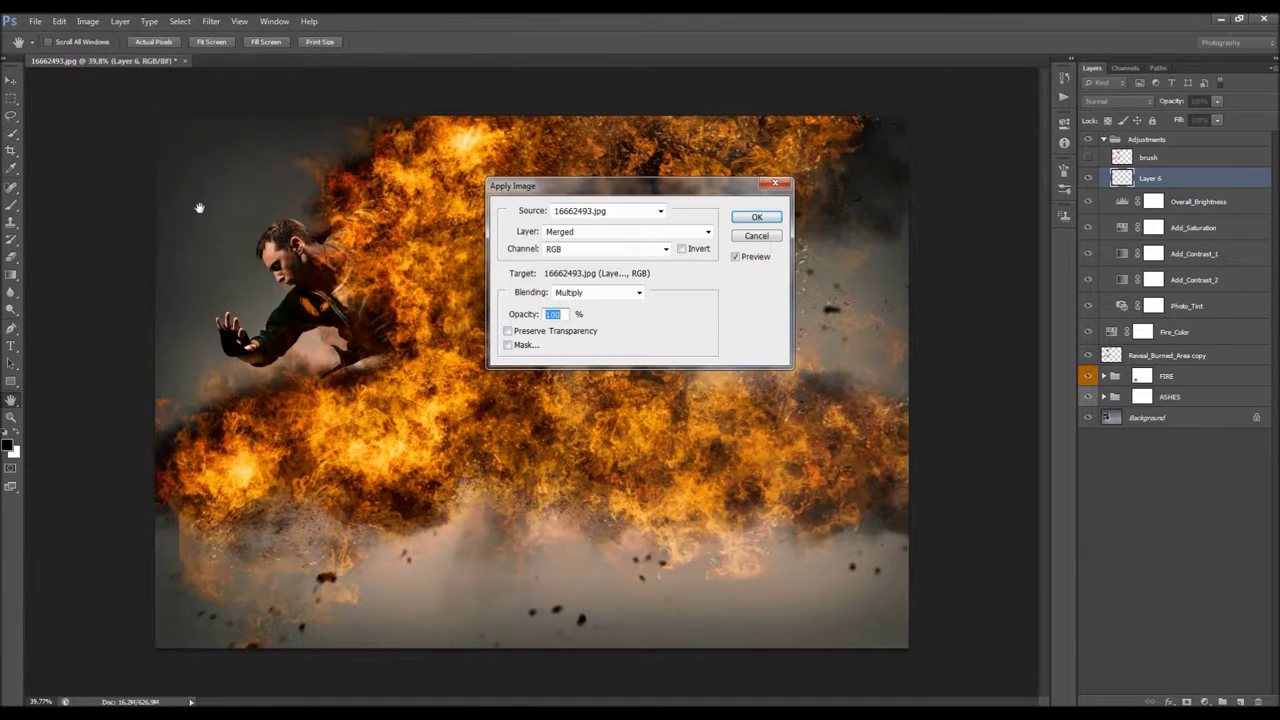
pyautogui.press('Return')
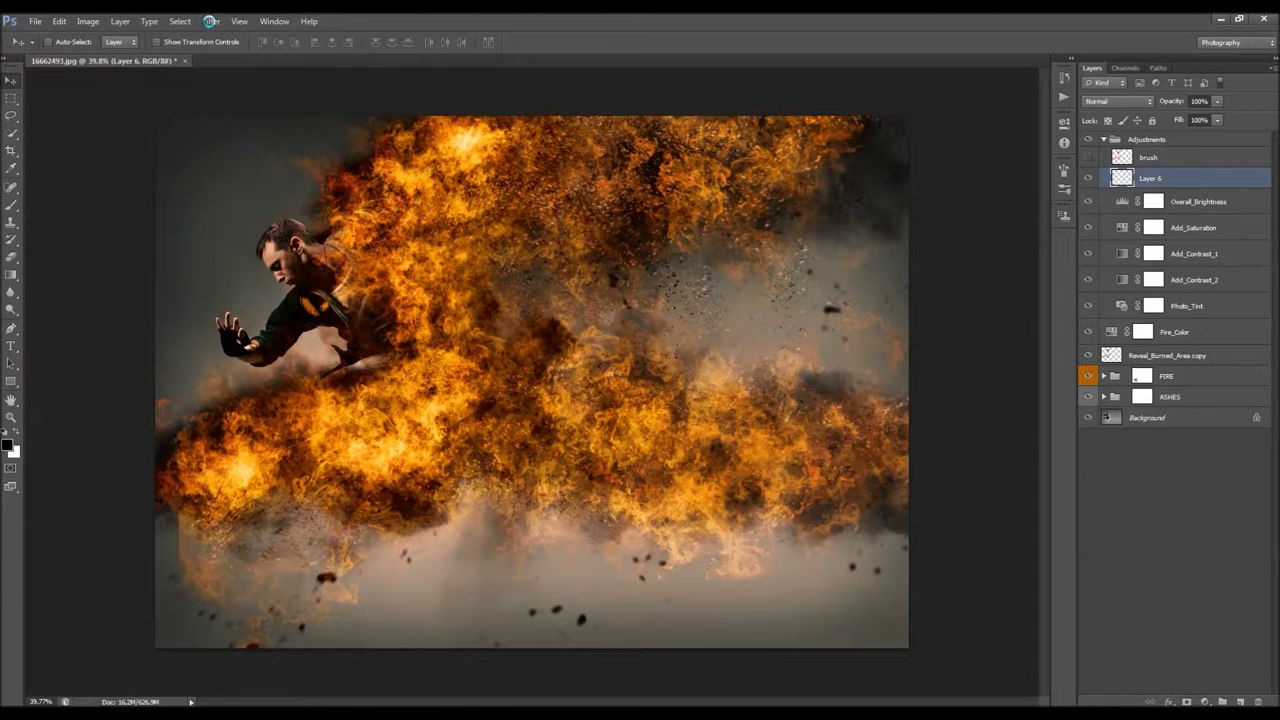
# Apply the High Pass filter to the merged-image layer with a radius of 2.0 pixels
pyautogui.click(211, 21)
pyautogui.click(211, 21)
pyautogui.click(211, 21)
pyautogui.click(211, 22)
pyautogui.click(211, 21)
pyautogui.moveTo(368, 258)
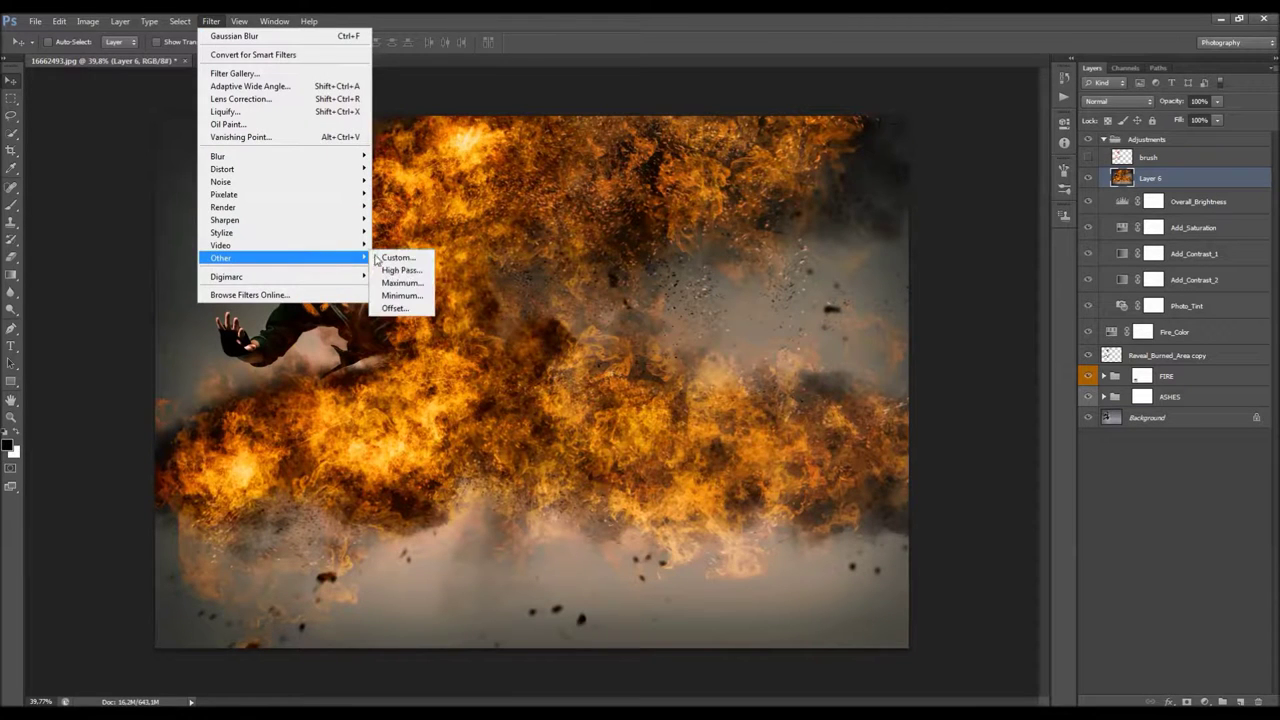
pyautogui.click(425, 277)
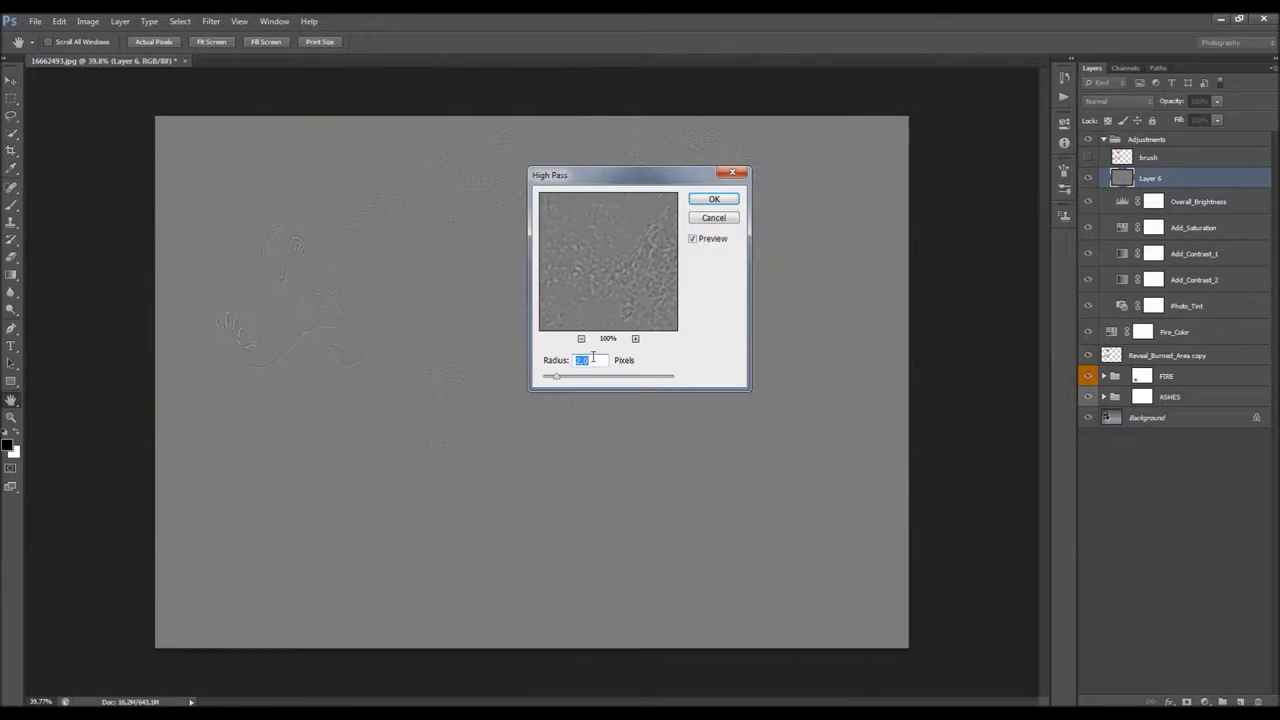
pyautogui.press('Return')
# Set the high-pass layer's blend mode to Hard Light and reduce its opacity
pyautogui.click(1130, 104)
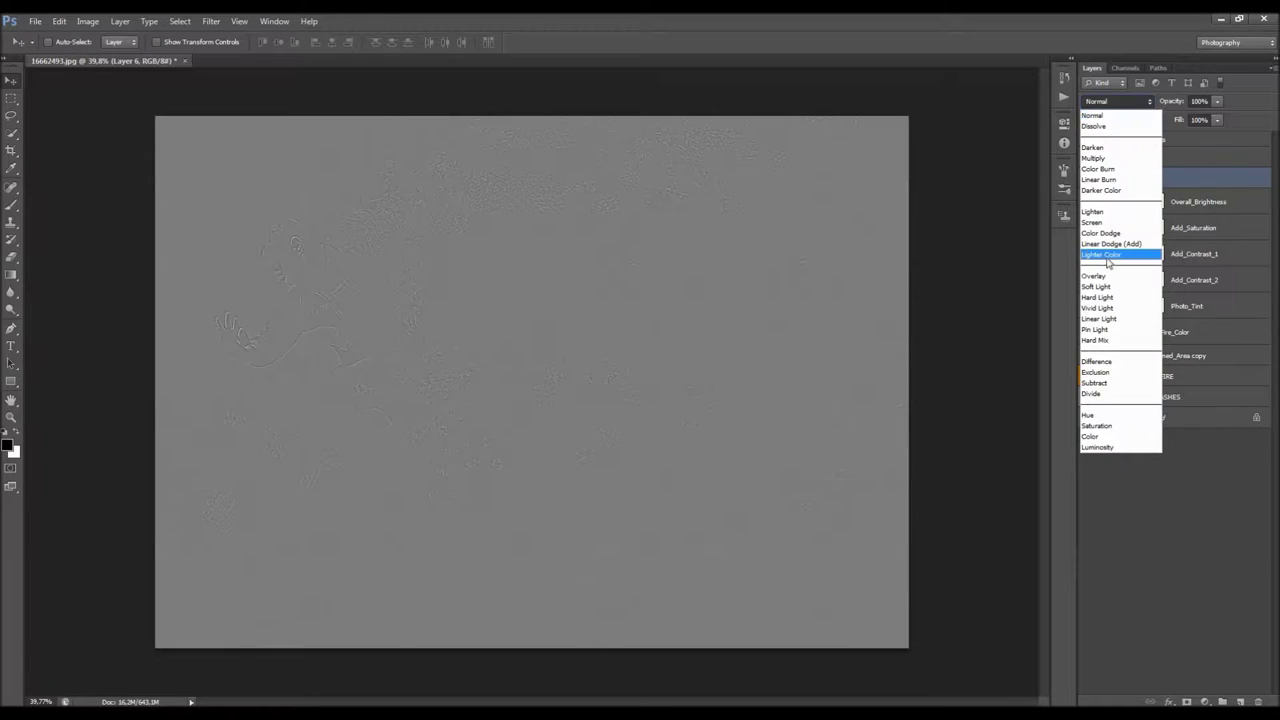
pyautogui.click(1097, 297)
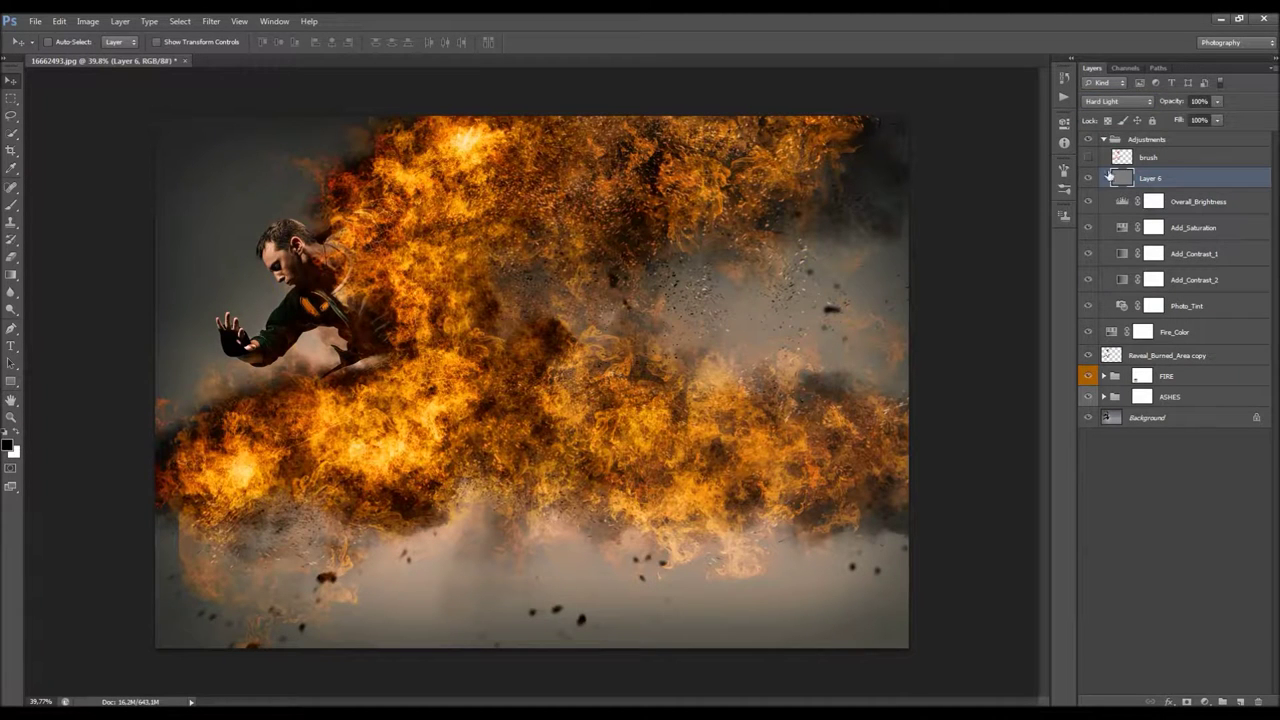
pyautogui.moveTo(1172, 106); pyautogui.dragTo(1222, 100)
pyautogui.moveTo(1176, 103)
pyautogui.mouseDown()
pyautogui.moveTo(1152, 110)
pyautogui.moveTo(1172, 105)
pyautogui.mouseUp()
pyautogui.click(1238, 105)
# Collapse the Adjustments group and hide the FIRE group
pyautogui.click(1188, 381)
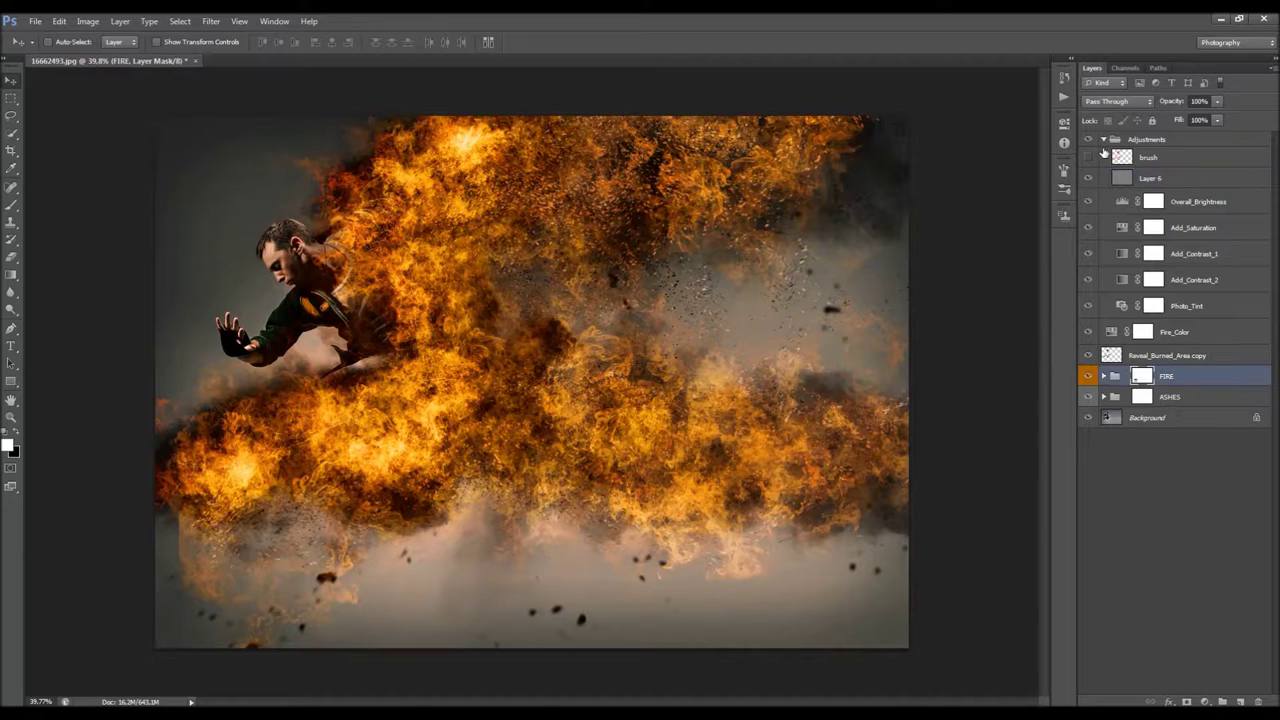
pyautogui.click(1104, 139)
pyautogui.click(1191, 207)
pyautogui.click(1088, 204)
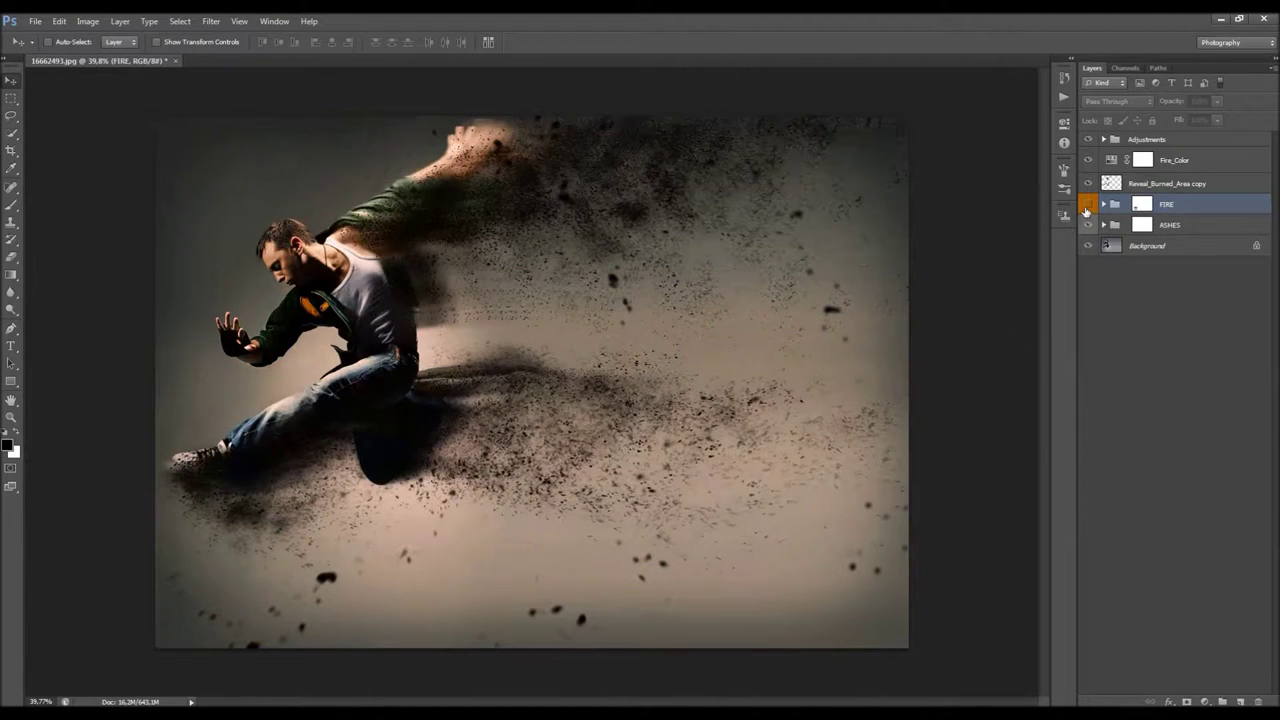
# Expand the ASHES group and turn off the Particle_Forms effects and the Add_More_Detail Color Overlay
pyautogui.click(1168, 229)
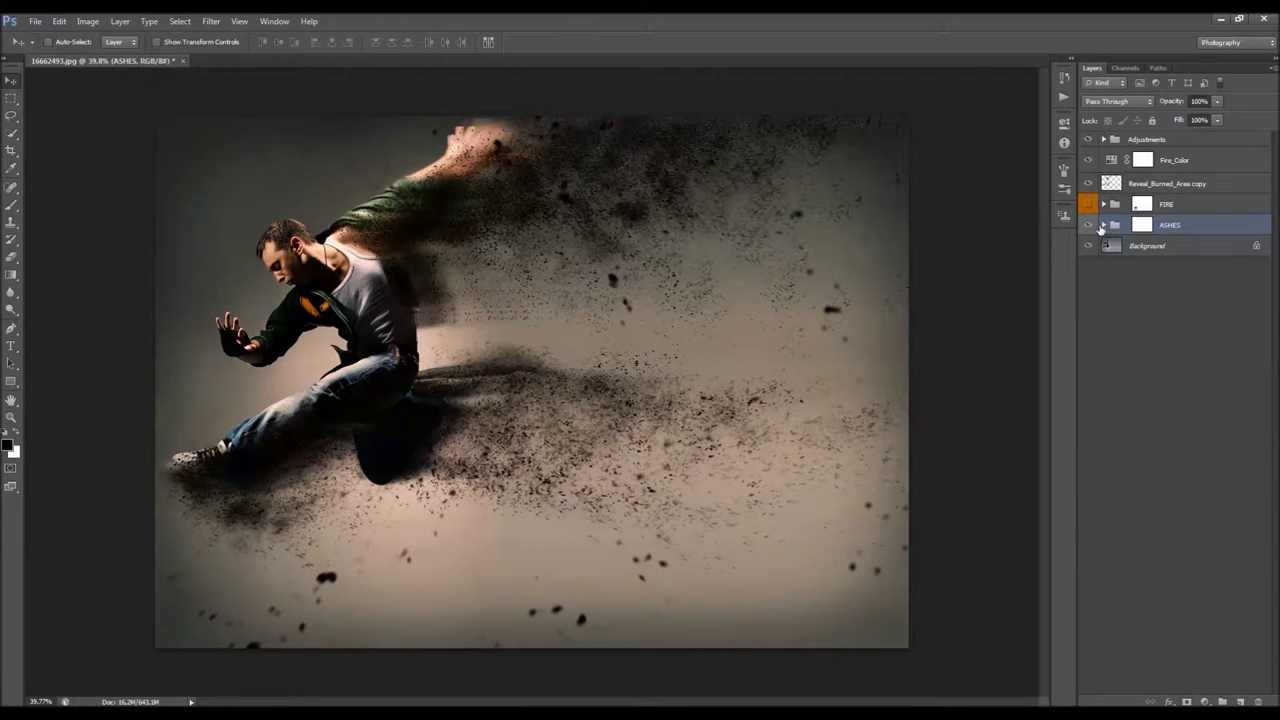
pyautogui.click(1103, 225)
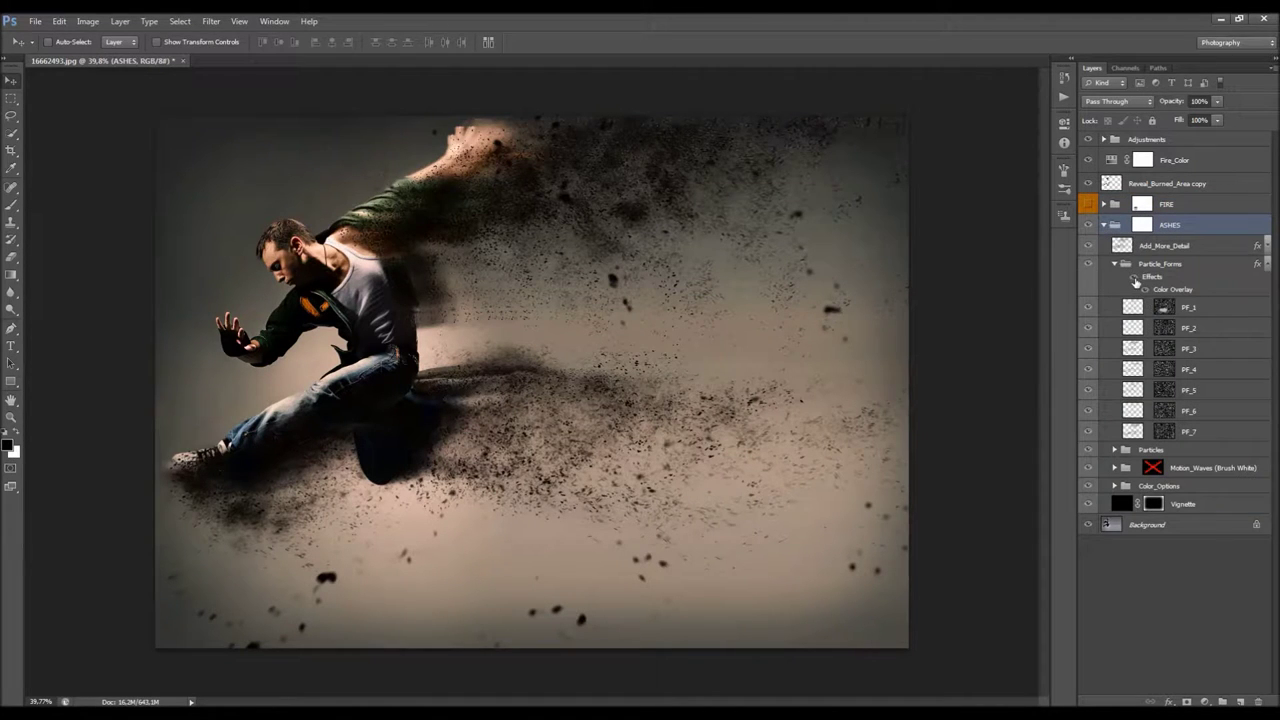
pyautogui.click(1134, 279)
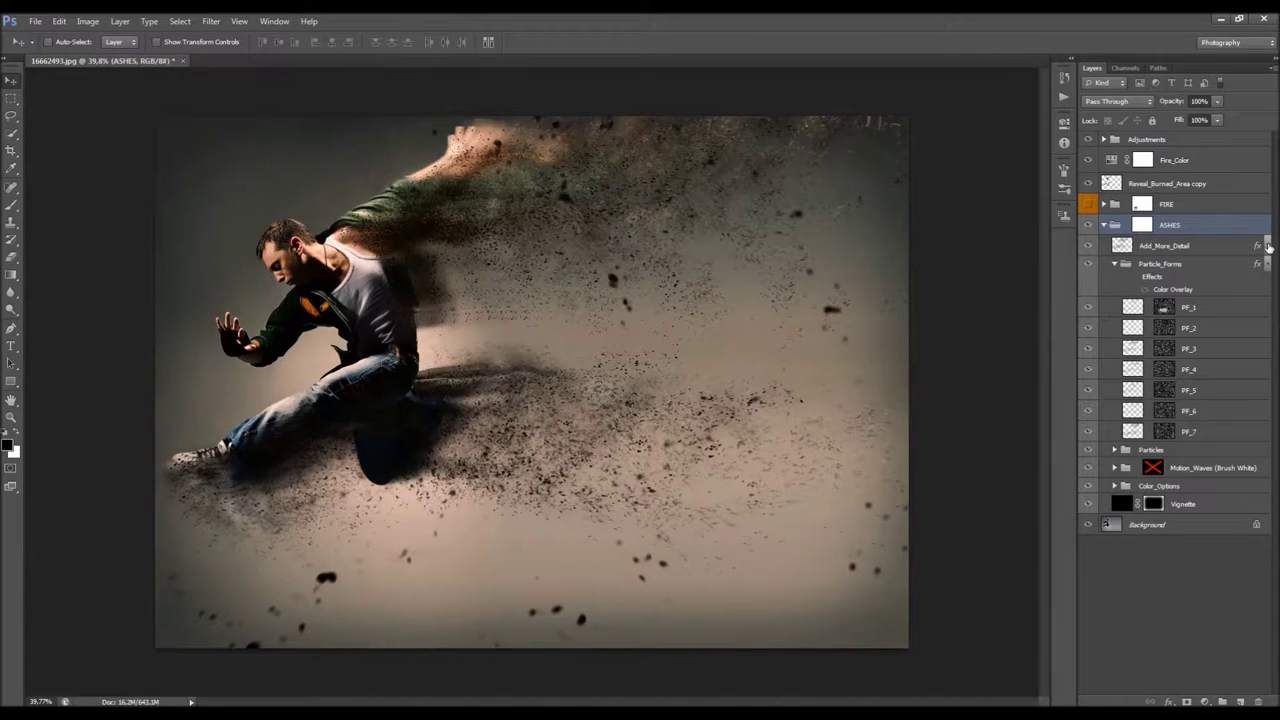
pyautogui.click(1267, 245)
pyautogui.click(1137, 276)
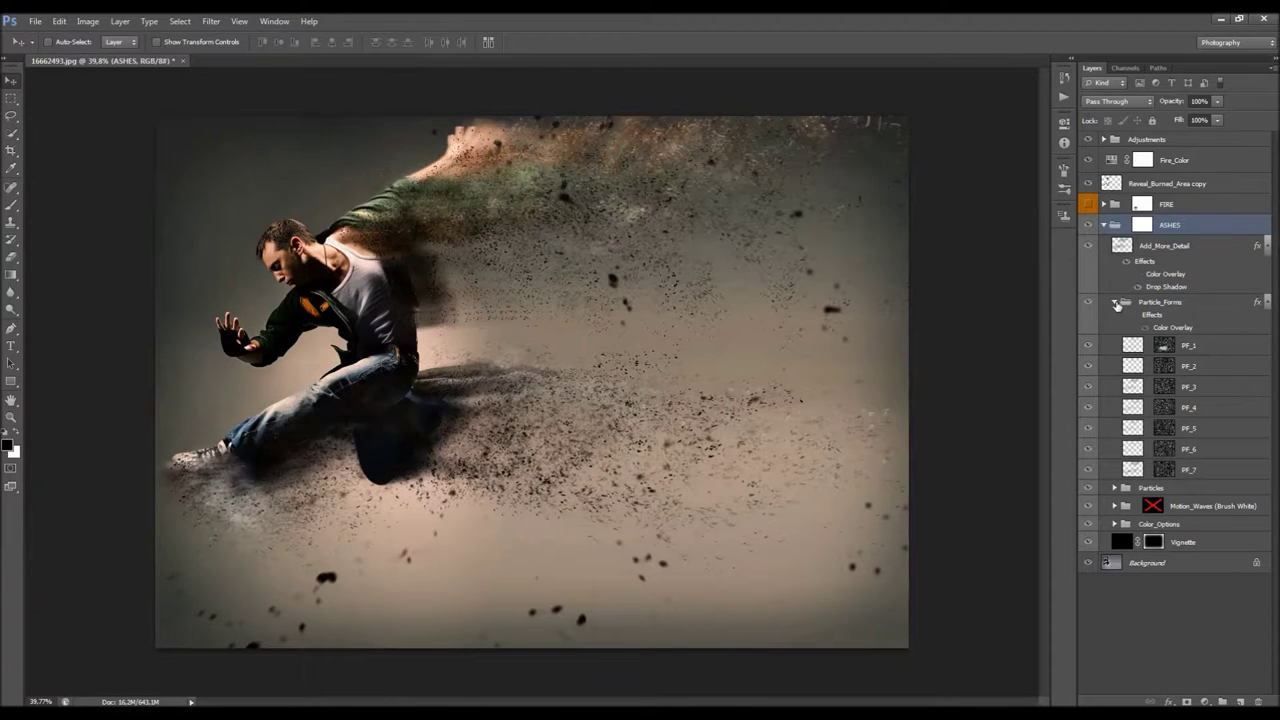
# Expand the Particles group and turn off the effects on its Small, Medium, Large and Large_Blurred particle subgroups
pyautogui.click(1116, 302)
pyautogui.click(1115, 343)
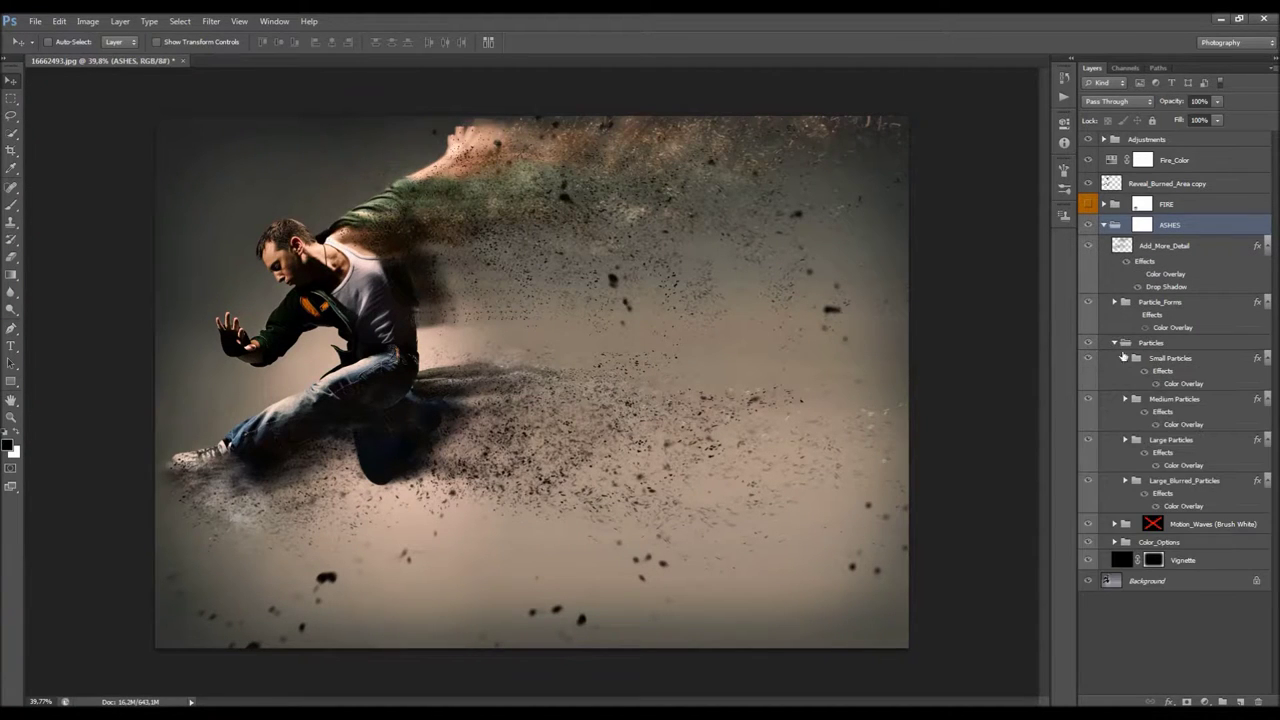
pyautogui.click(1145, 412)
pyautogui.click(1146, 454)
pyautogui.click(1146, 494)
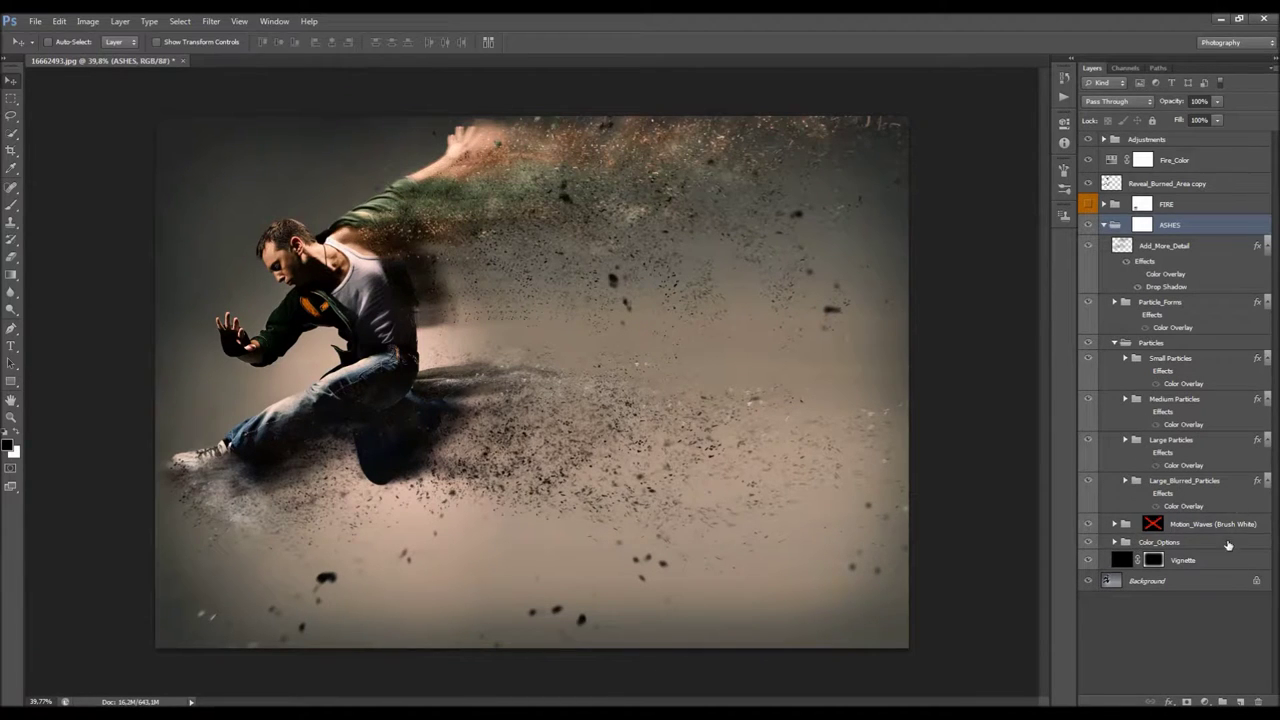
# Expand Particle_Forms and disable the layer masks on PF_1 through PF_7
pyautogui.click(1116, 302)
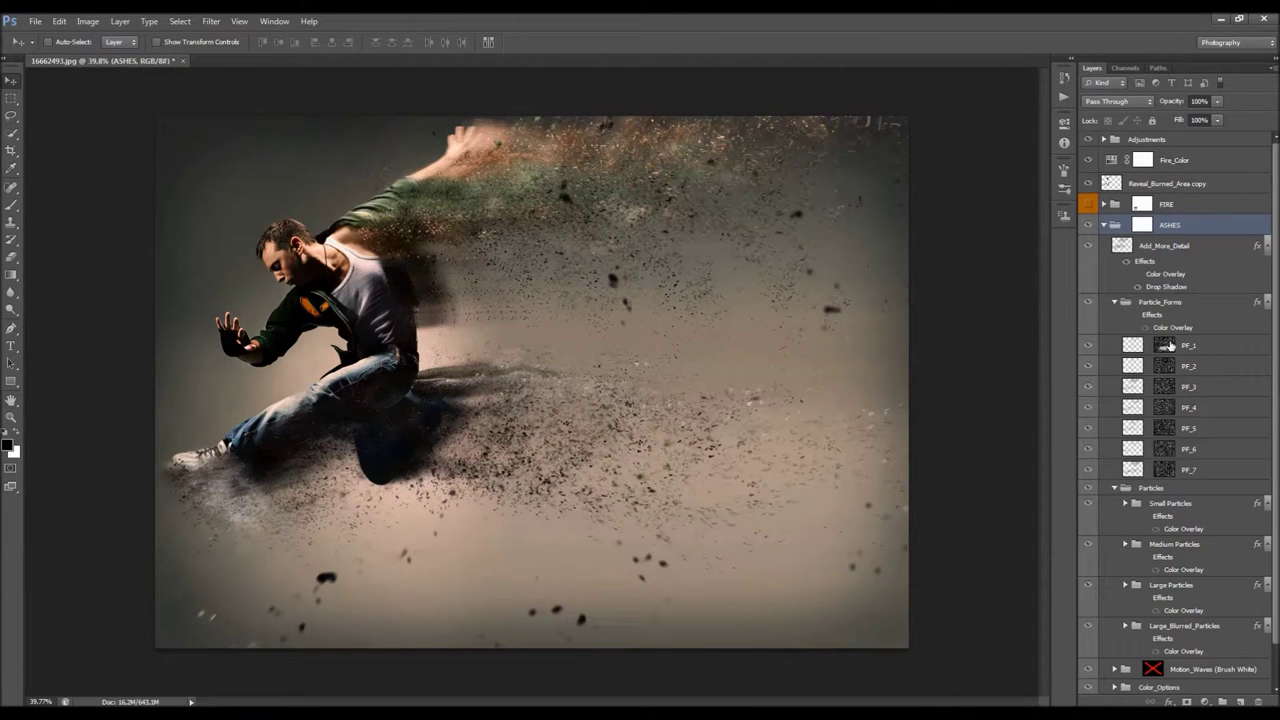
pyautogui.click(1165, 366)
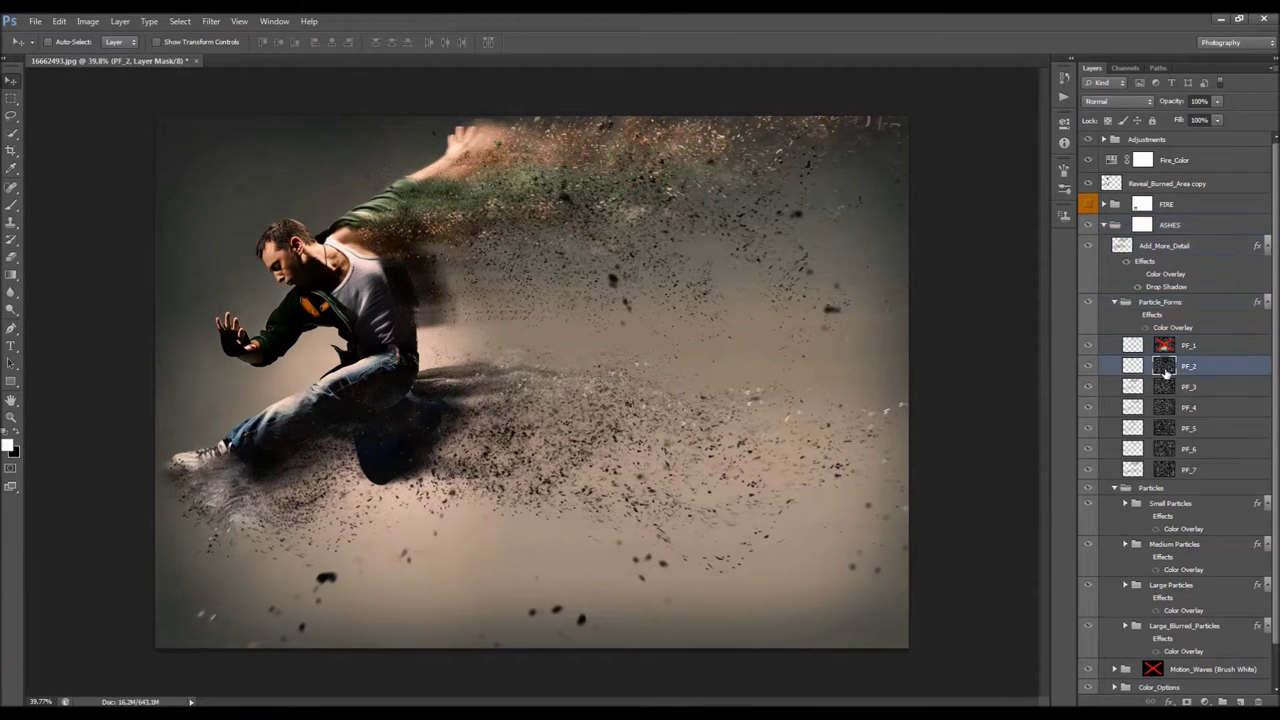
pyautogui.keyDown('shift'); pyautogui.click(1166, 388); pyautogui.keyUp('shift')
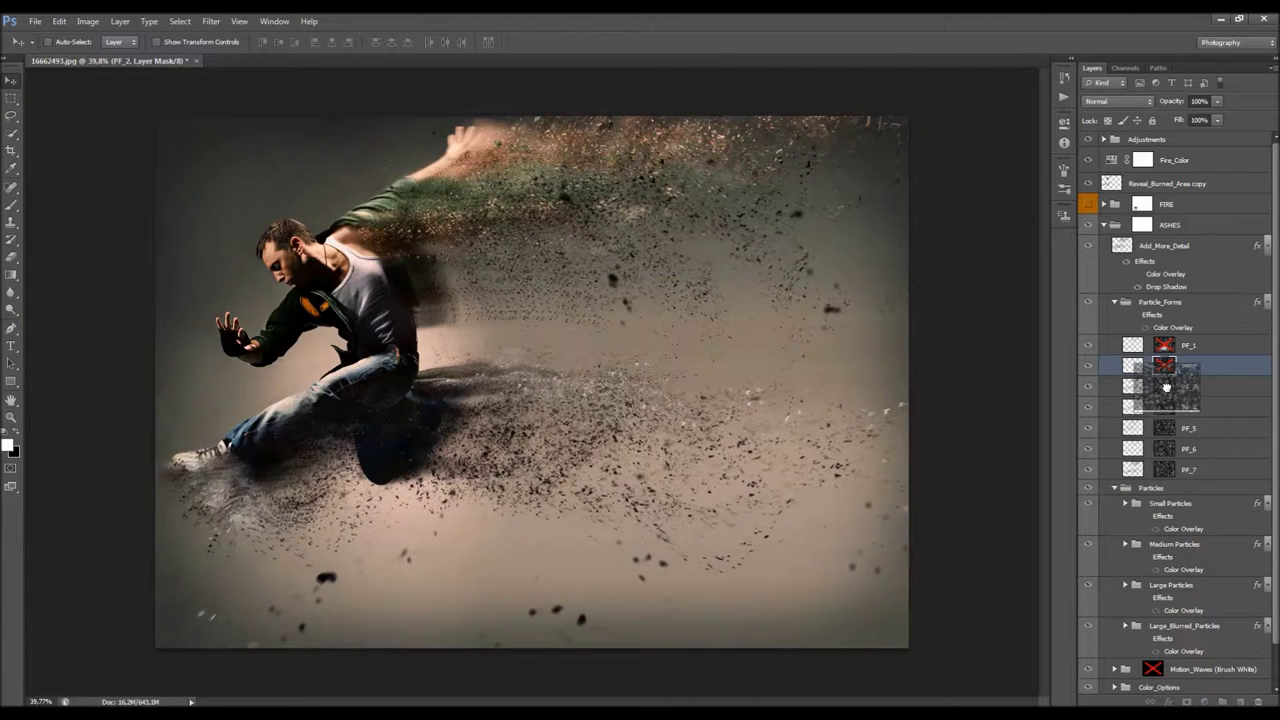
pyautogui.keyDown('shift'); pyautogui.click(1165, 428); pyautogui.keyUp('shift')
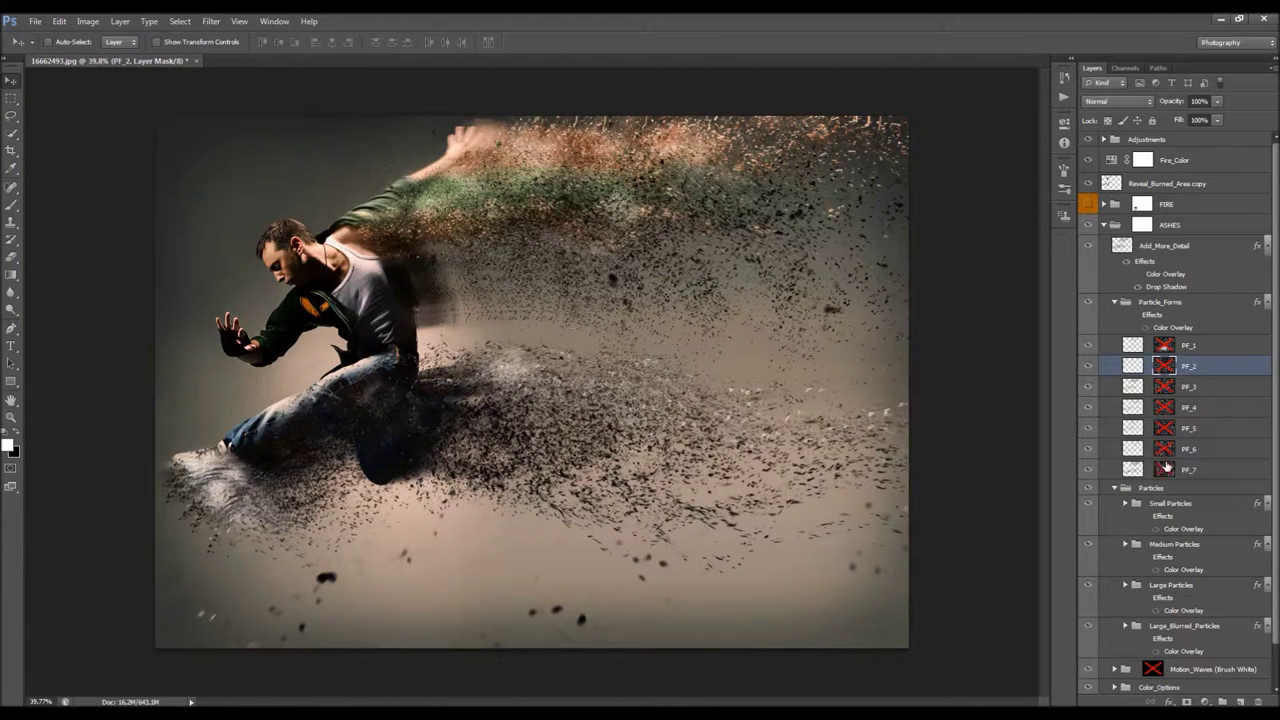
# Examine the colored dispersion particles around the man up close and across the whole image
pyautogui.scroll(2, 490, 280)
pyautogui.press('alt')
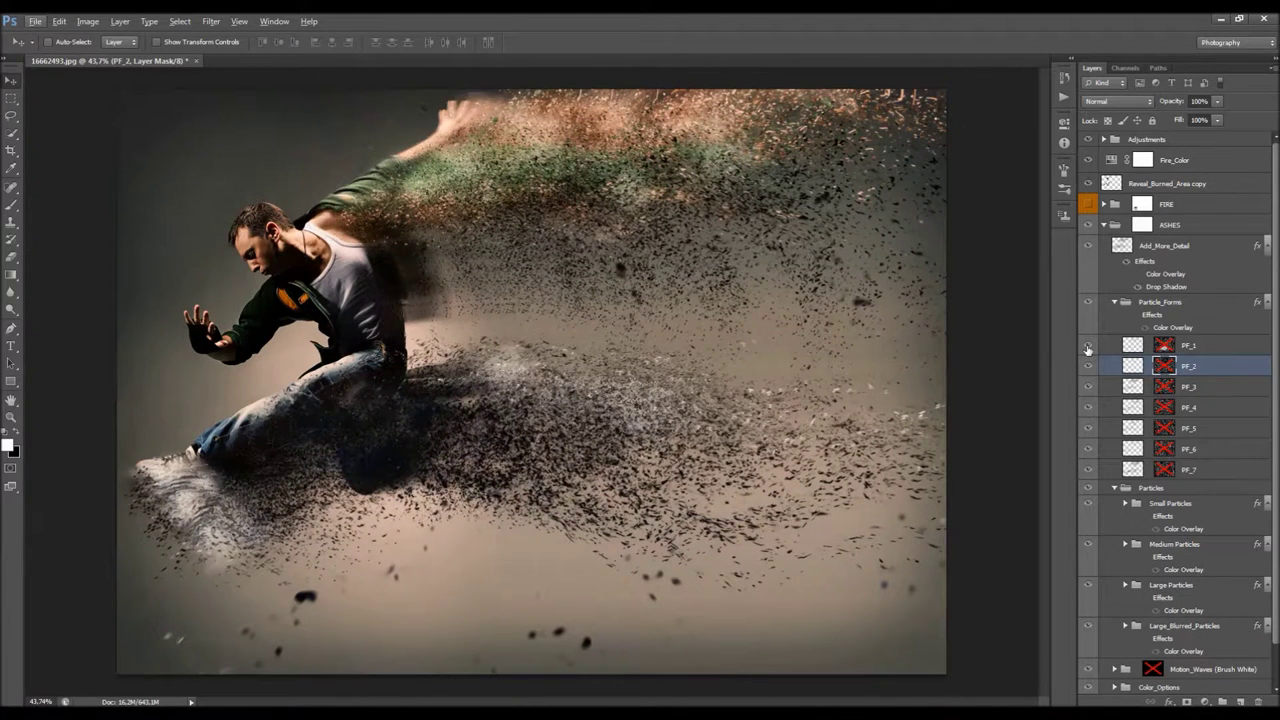
pyautogui.scroll(-1, 1175, 503)
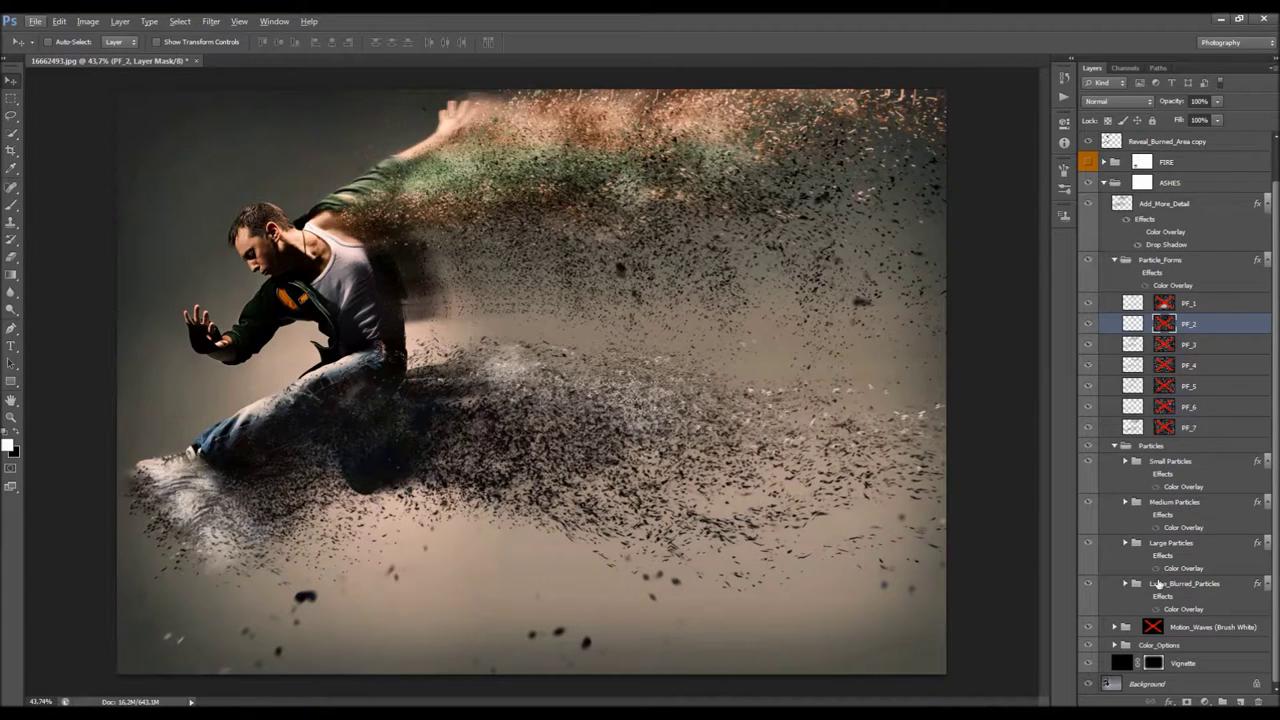
pyautogui.scroll(-1, 404, 168)
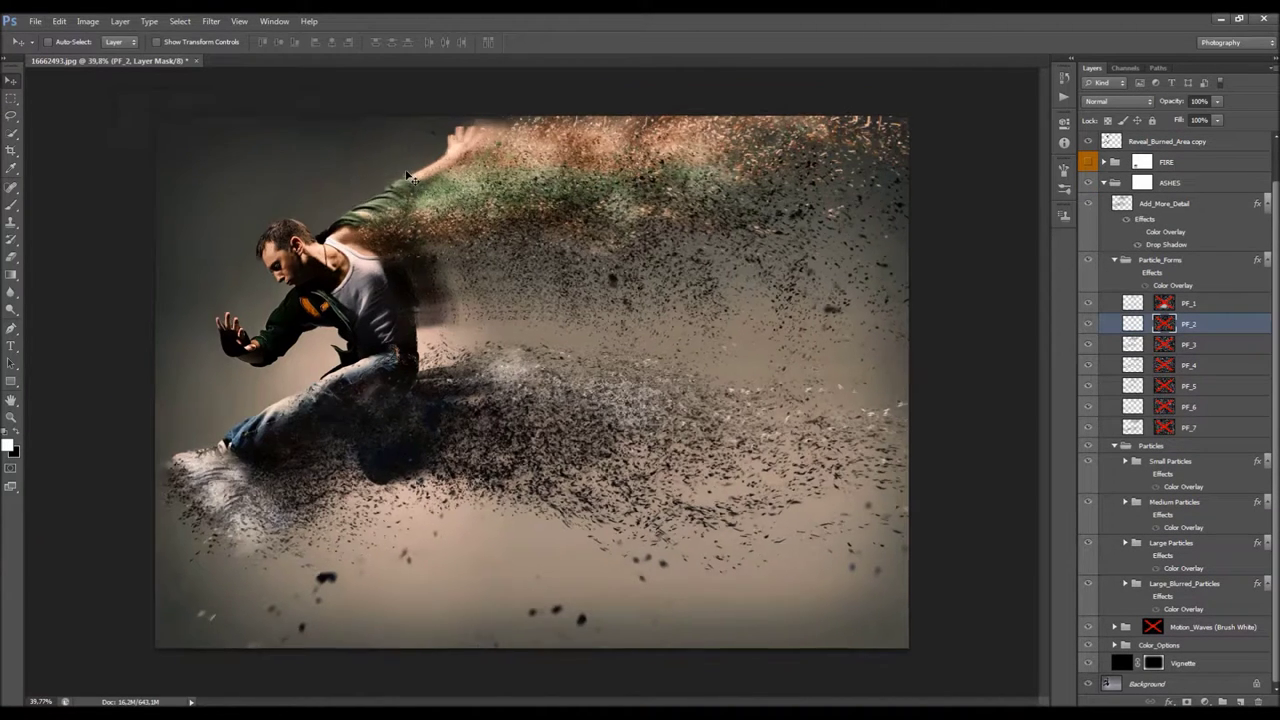
pyautogui.scroll(-7, 430, 195)
pyautogui.scroll(3, 823, 263)
pyautogui.scroll(7, 417, 208)
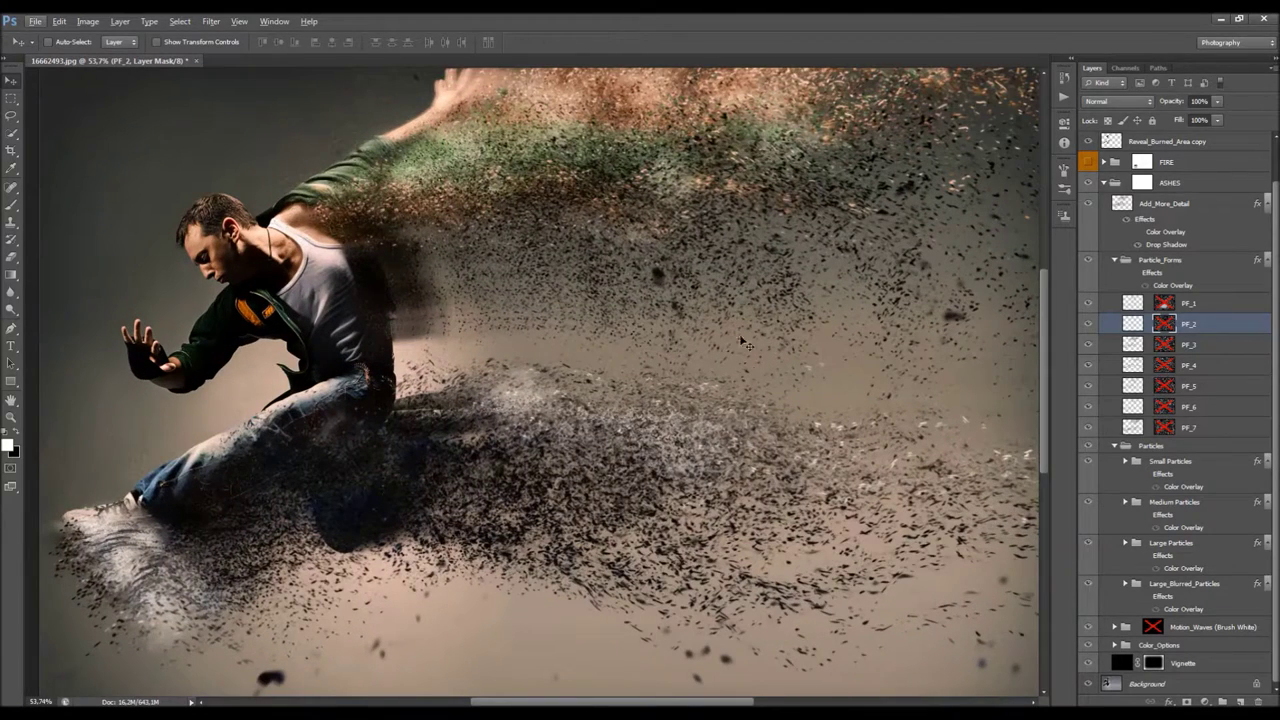
pyautogui.scroll(-4, 719, 347)
pyautogui.scroll(1, 1195, 263)
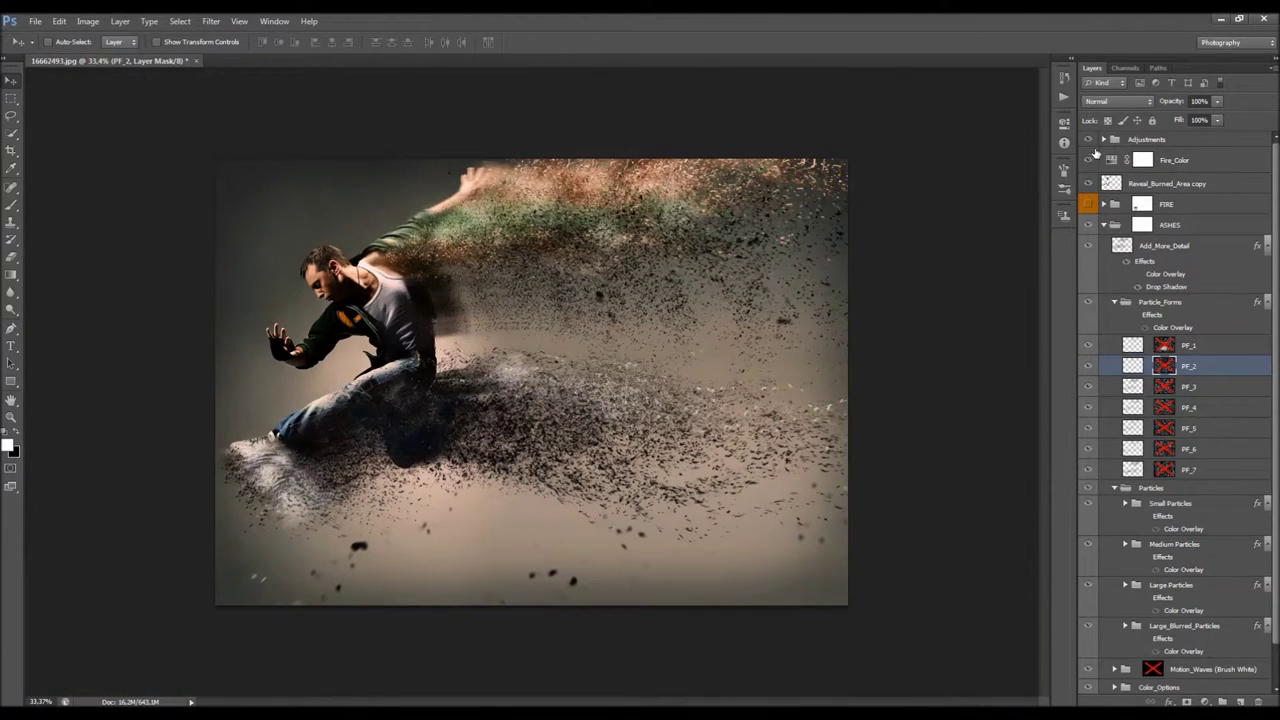
# Hide Layer 6 in the Adjustments group, and add a new layer above it filled with the merged image using Apply Image
pyautogui.click(1103, 140)
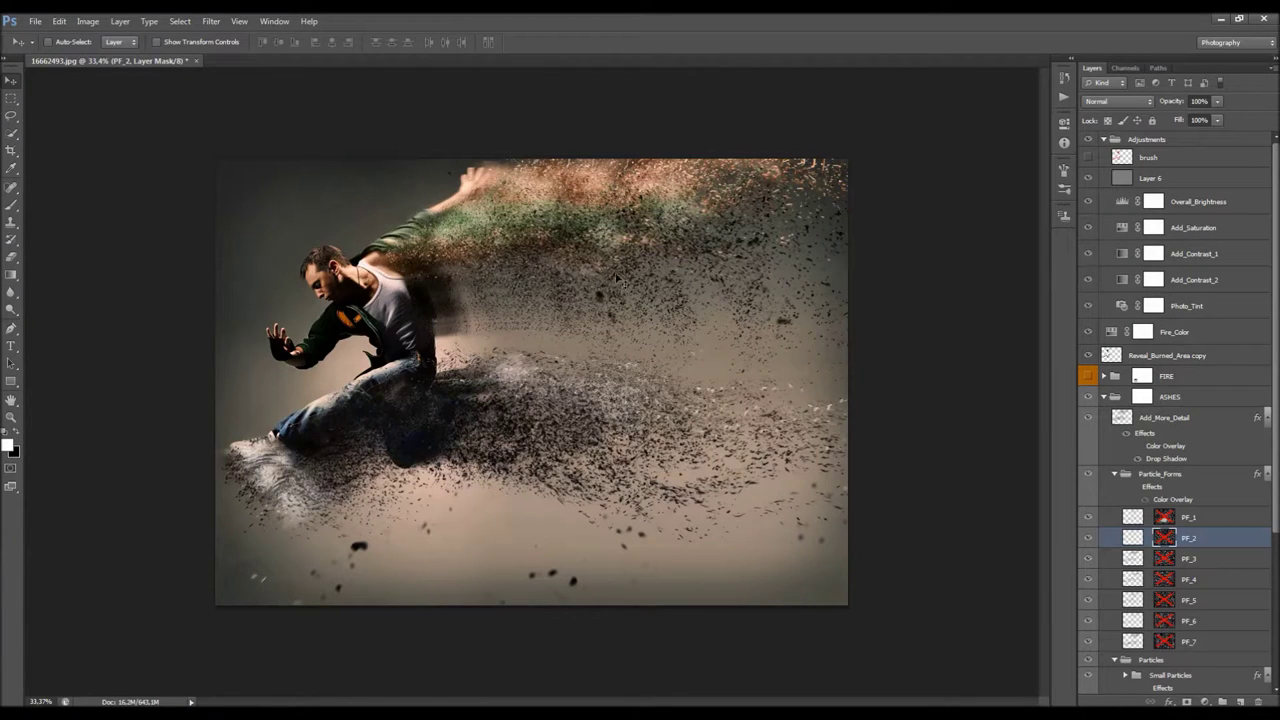
pyautogui.click(1158, 182)
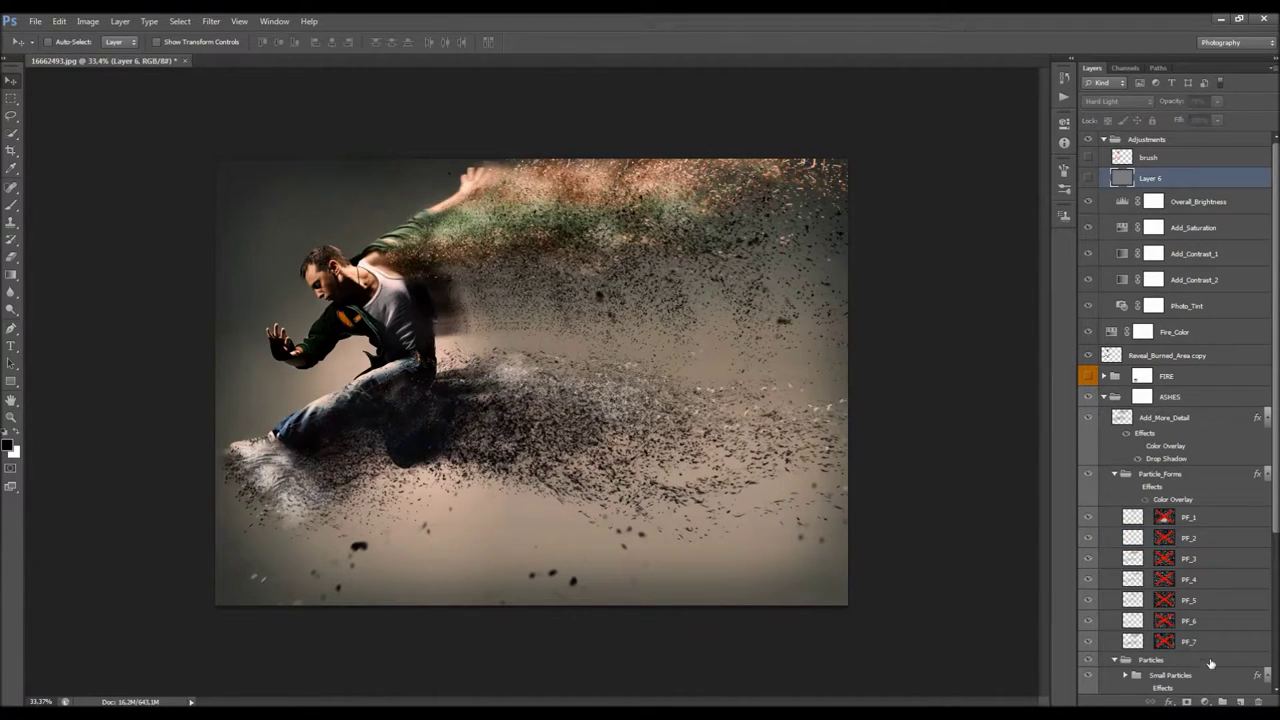
pyautogui.click(1240, 702)
pyautogui.click(88, 21)
pyautogui.click(110, 212)
pyautogui.press('Return')
# Reapply the last High Pass filter to the new merged-image layer and set its blend mode to Hard Light
pyautogui.click(211, 21)
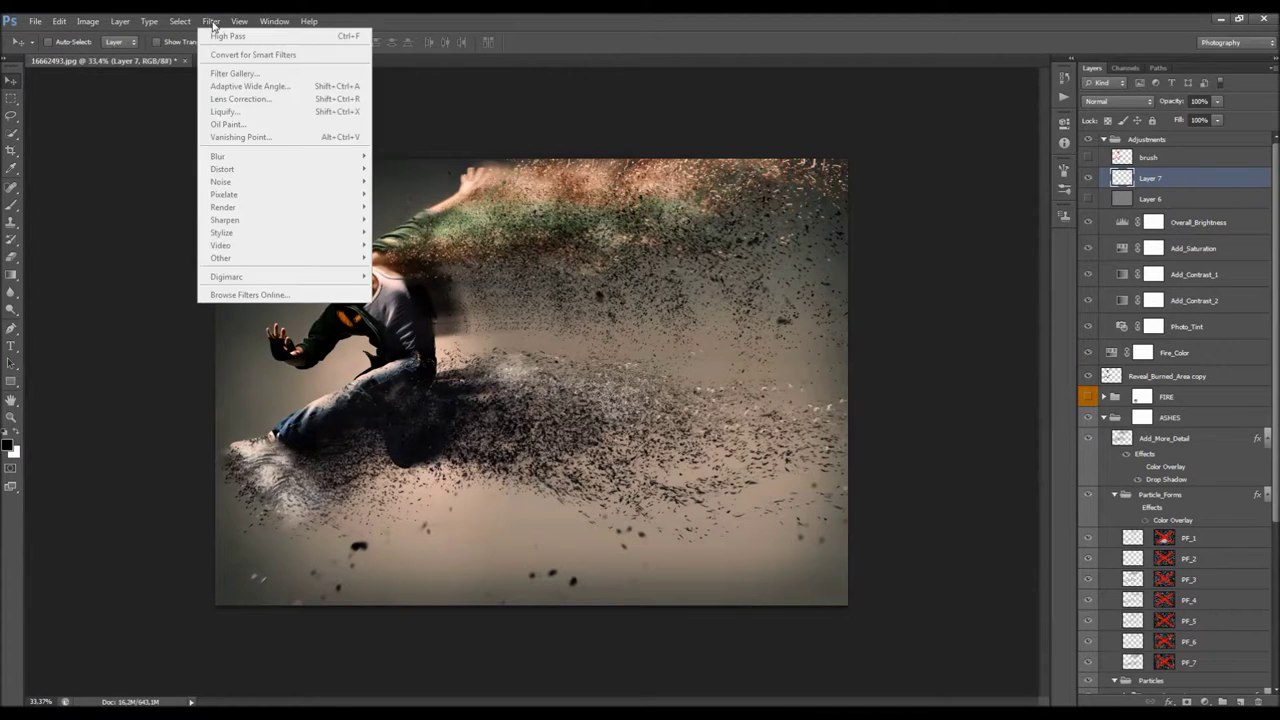
pyautogui.click(228, 36)
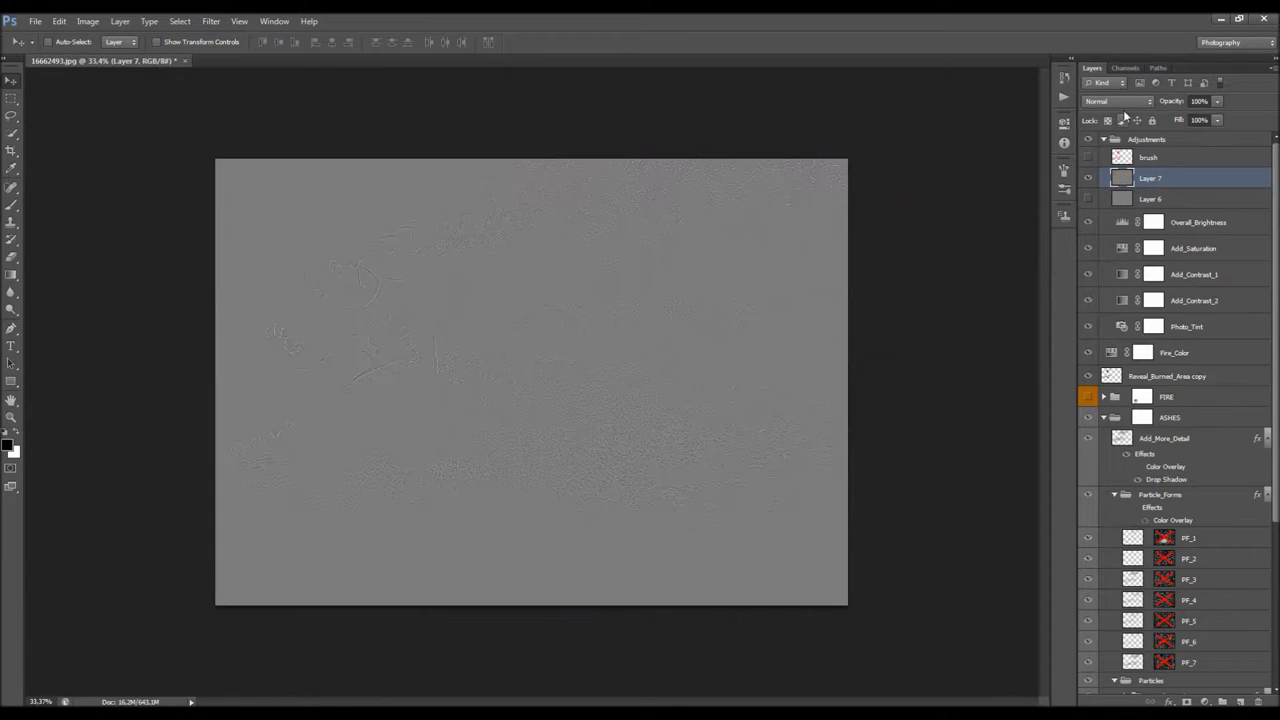
pyautogui.click(1120, 101)
pyautogui.click(1118, 294)
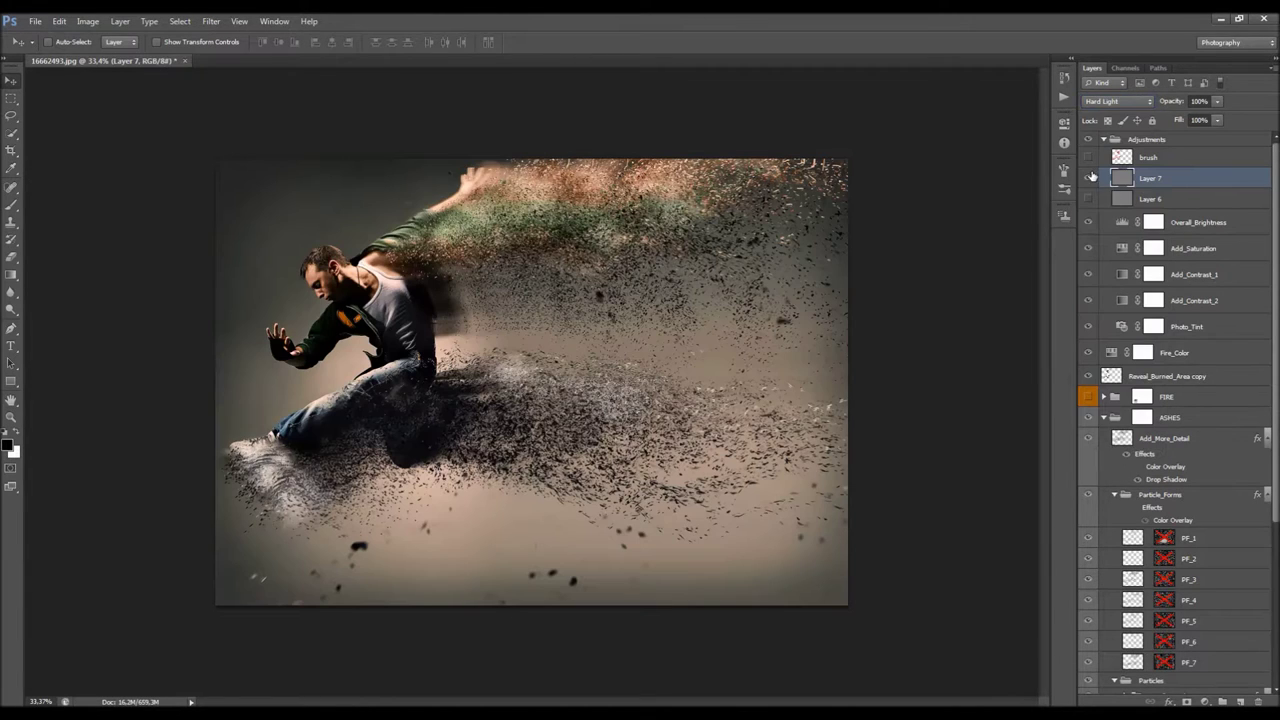
# Compare the sharpening of Layer 6 and Layer 7 on the image, keep only Layer 7 visible, and set its opacity to 75%
pyautogui.click(1118, 198)
pyautogui.scroll(2, 580, 254)
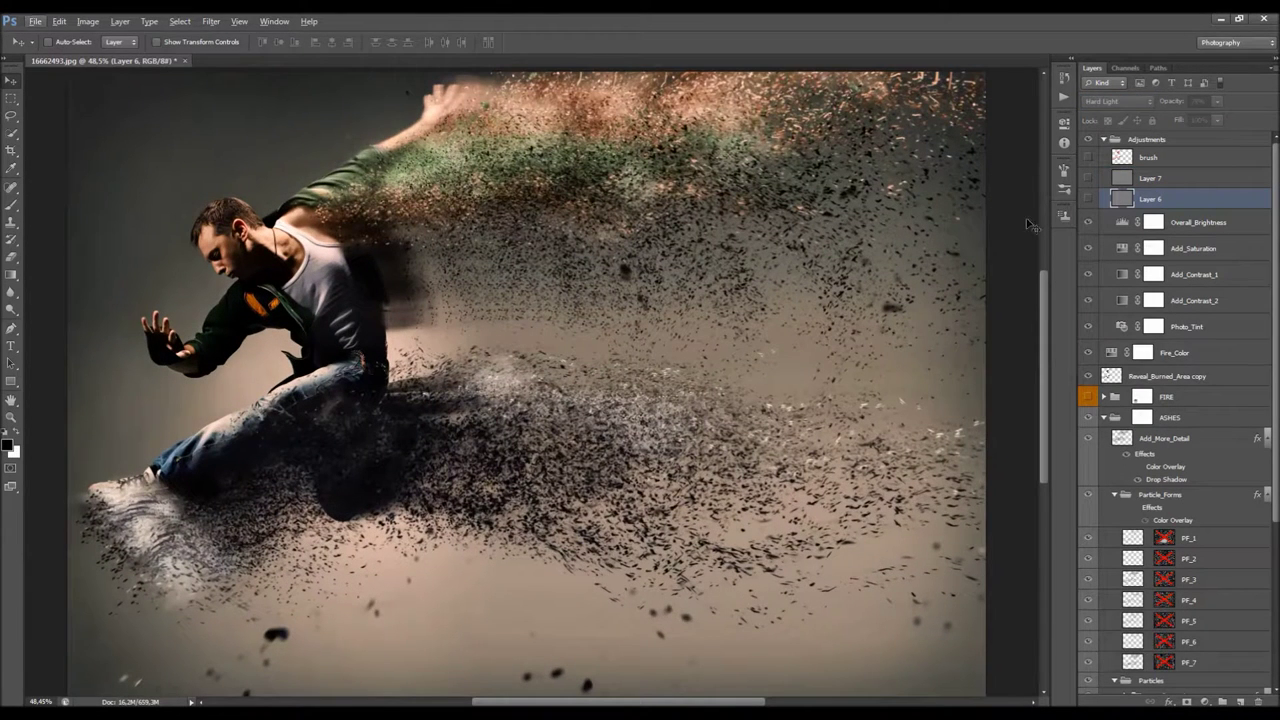
pyautogui.click(1088, 198)
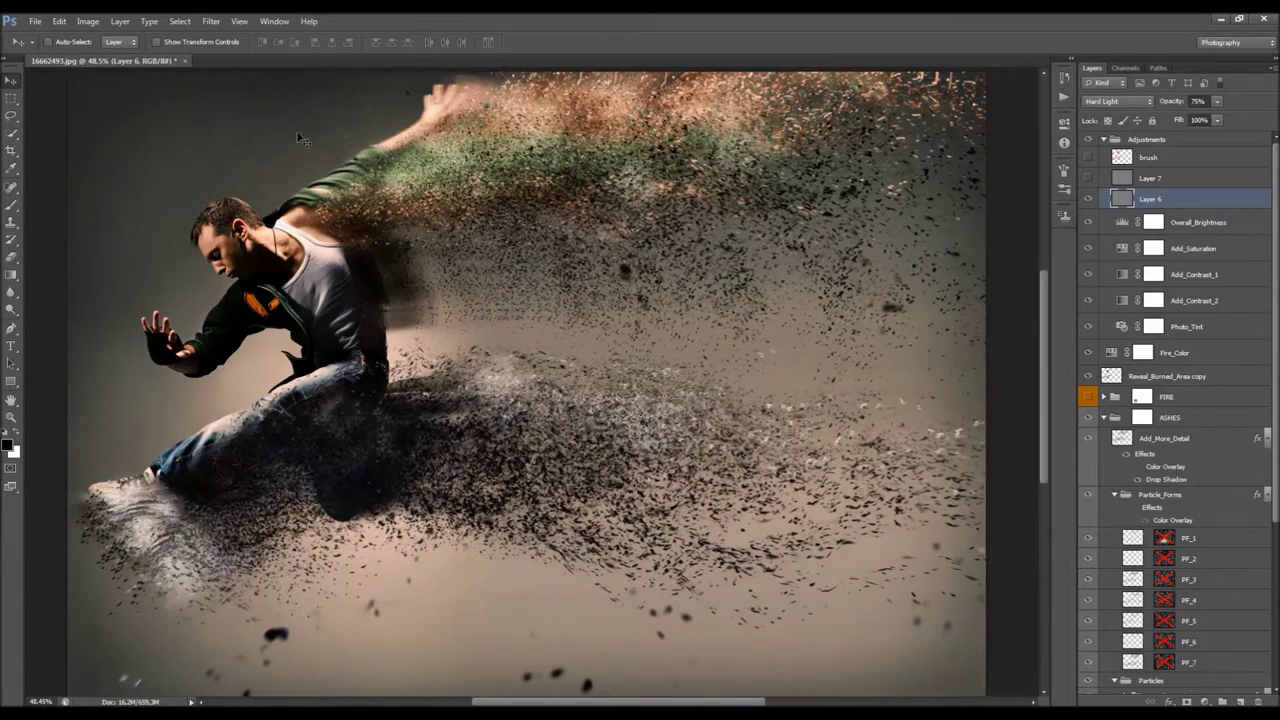
pyautogui.scroll(1, 371, 100)
pyautogui.scroll(1, 408, 100)
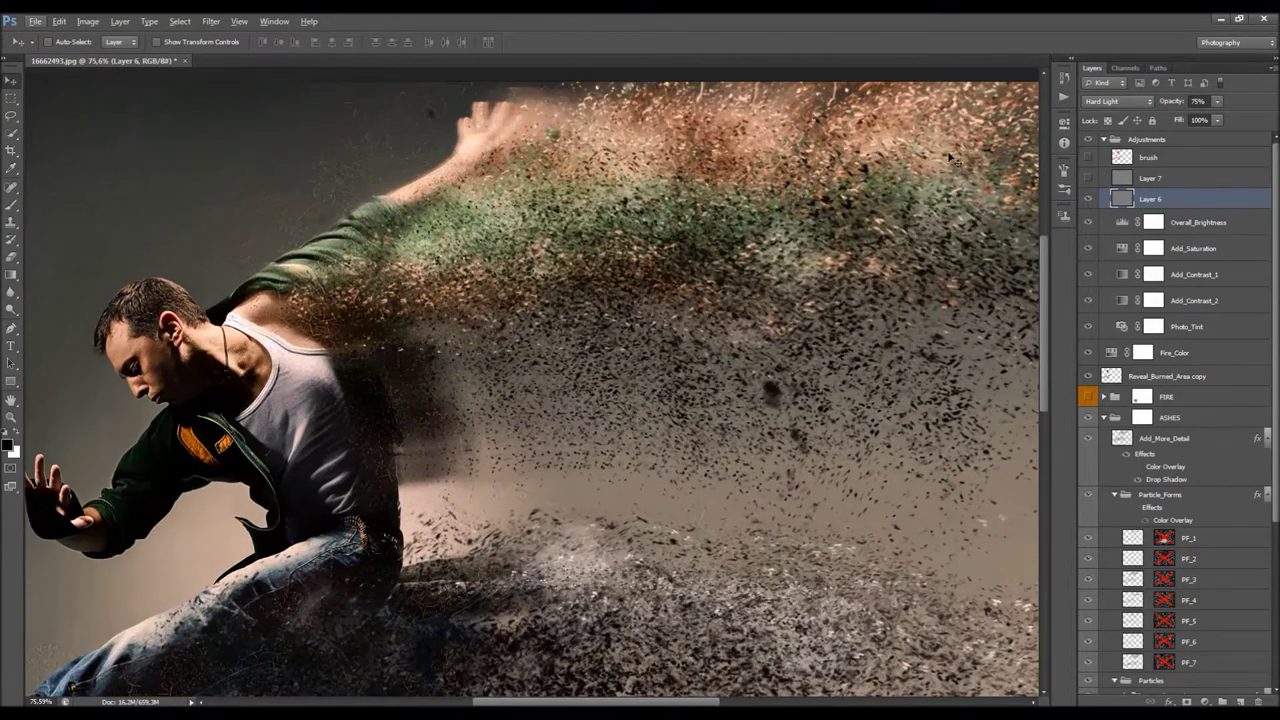
pyautogui.click(1088, 198)
pyautogui.click(1088, 178)
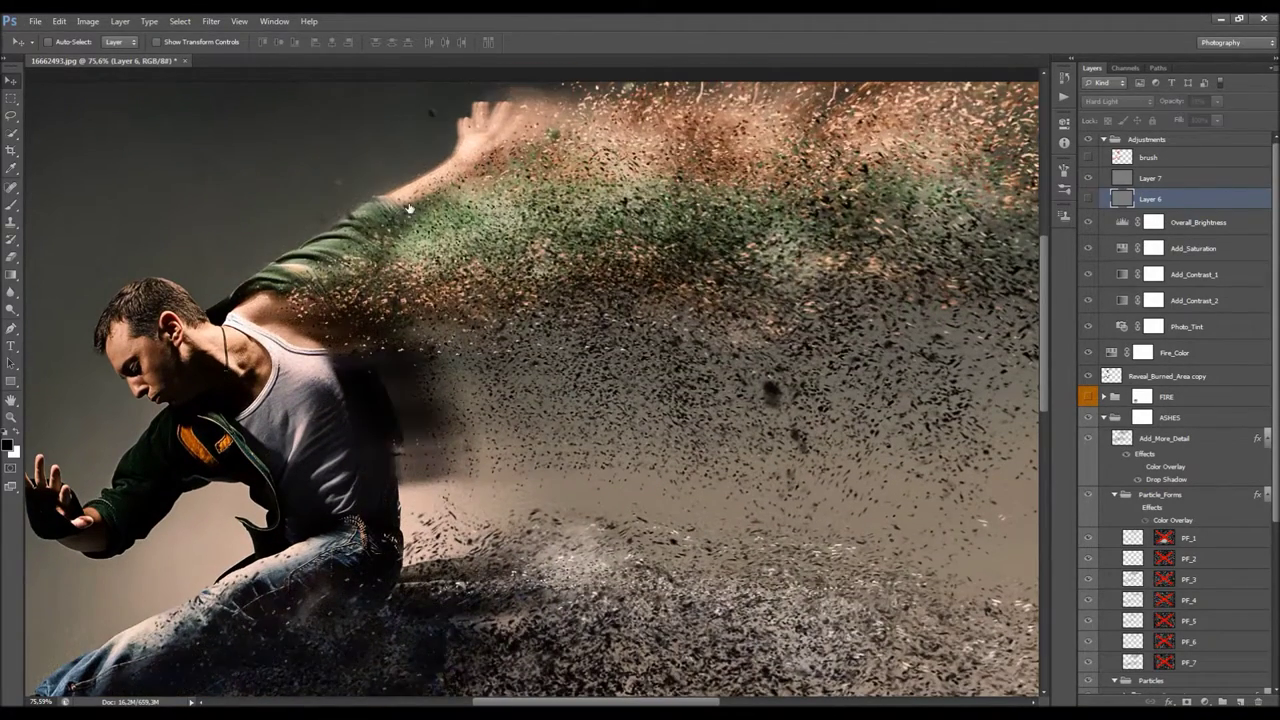
pyautogui.scroll(-1, 569, 291)
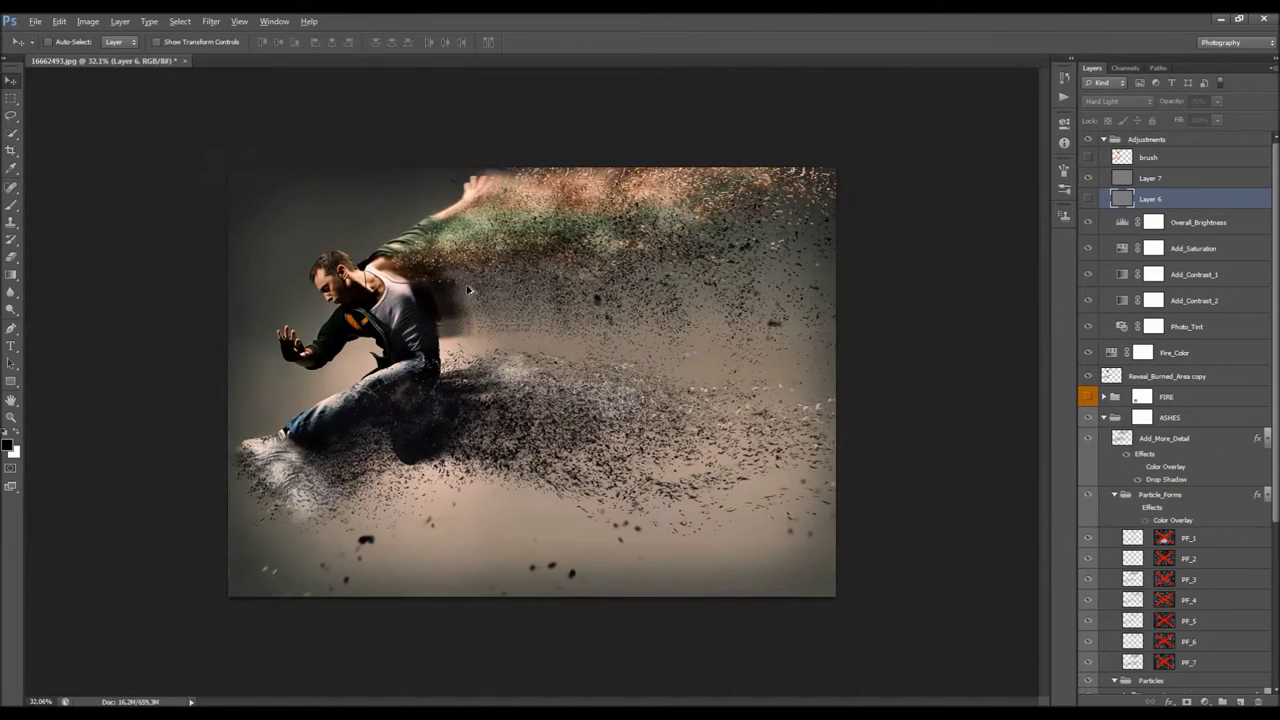
pyautogui.click(1200, 180)
pyautogui.moveTo(1172, 106); pyautogui.dragTo(1165, 110)
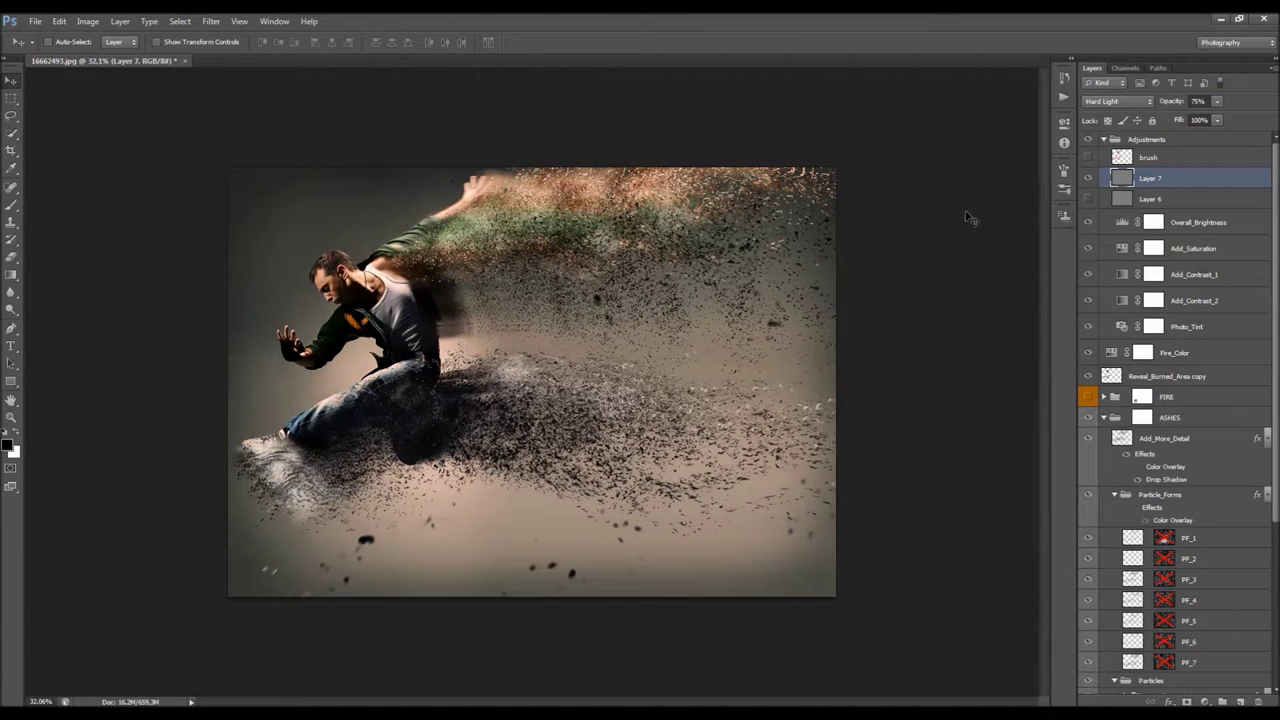
# Select the Add_More_Detail layer in the ASHES group, keep its opacity at 100%, and hide the Vignette layer
pyautogui.scroll(-5, 1120, 497)
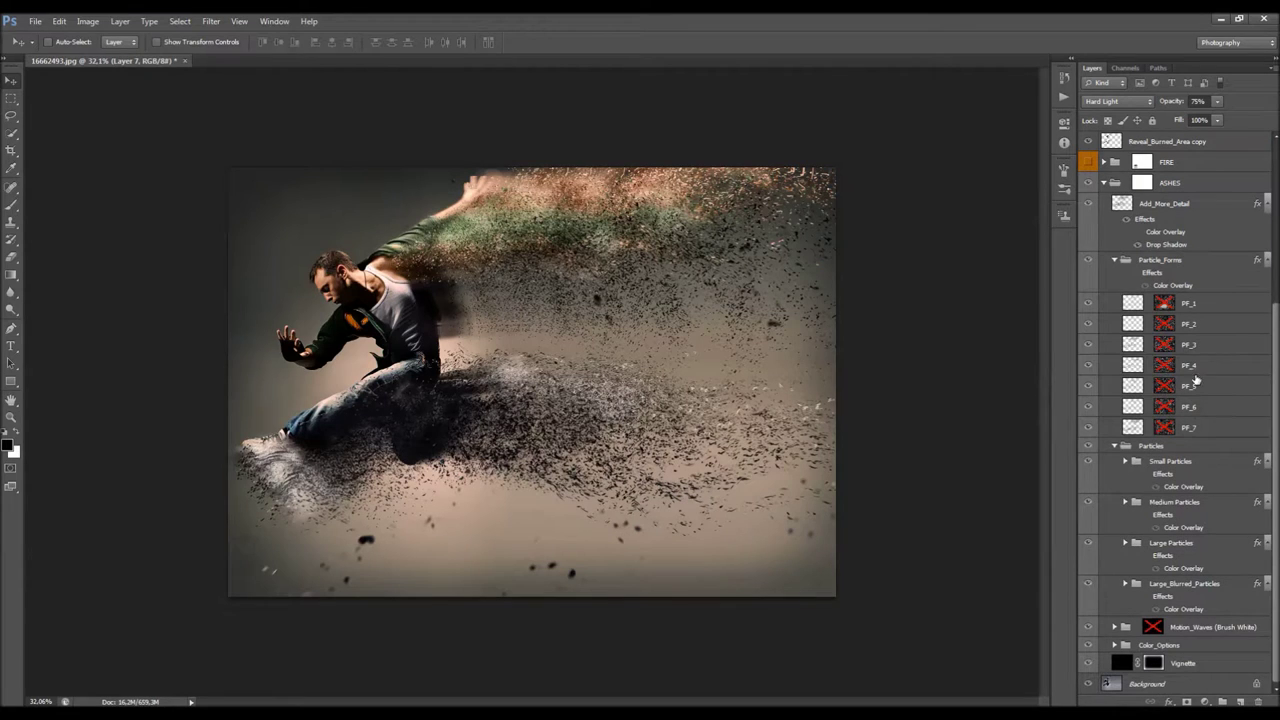
pyautogui.click(1205, 300)
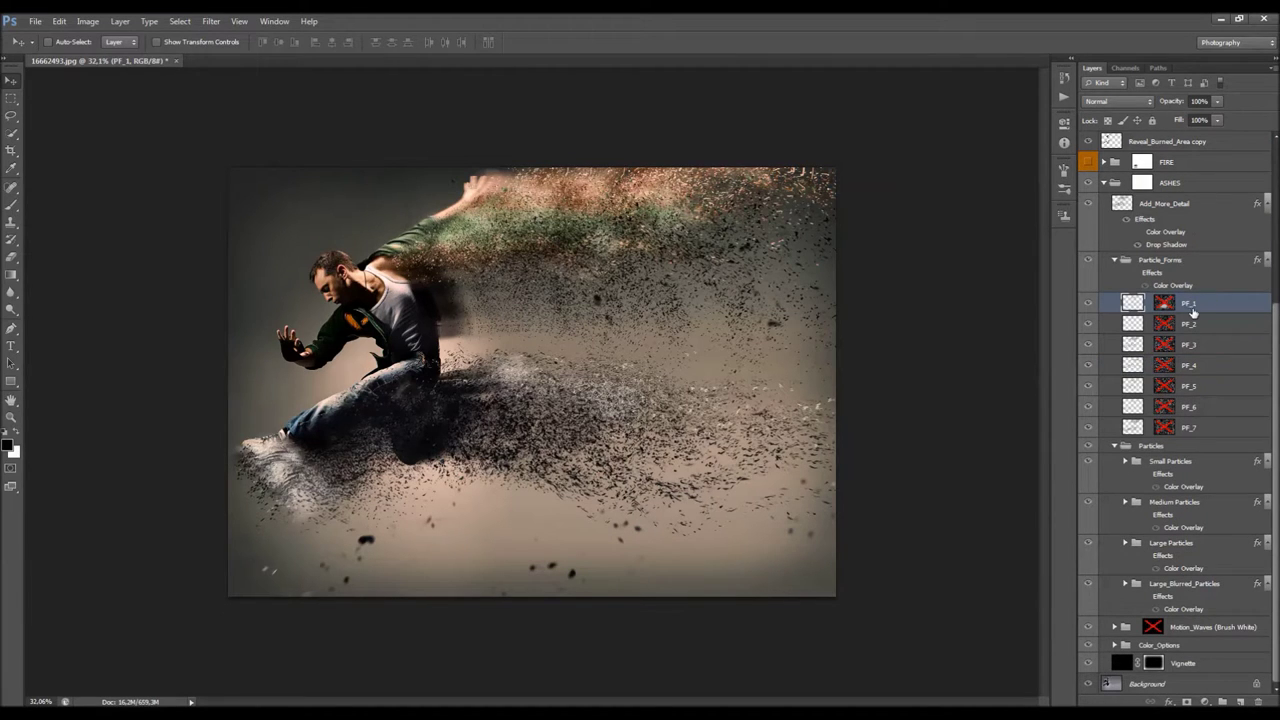
pyautogui.click(1180, 205)
pyautogui.moveTo(1163, 104); pyautogui.dragTo(1268, 108)
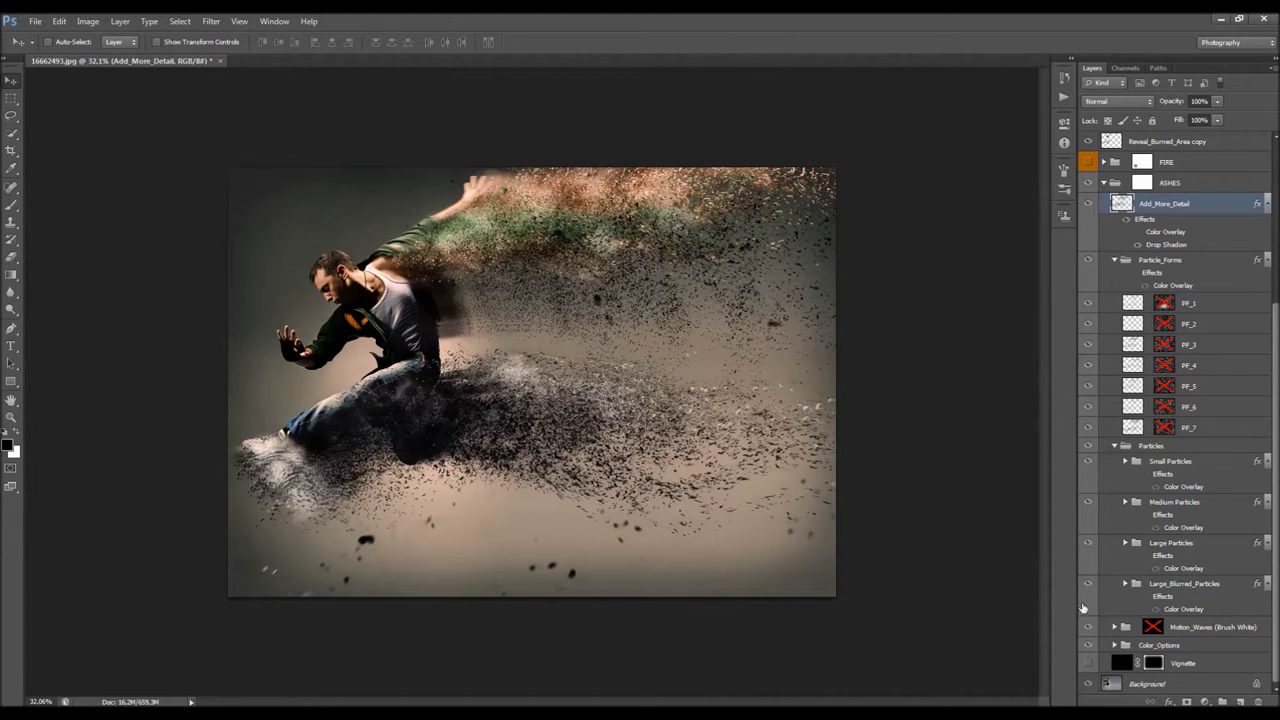
pyautogui.click(1089, 663)
# Expand the Color_Options group inside ASHES to review the color options it contains
pyautogui.click(1116, 646)
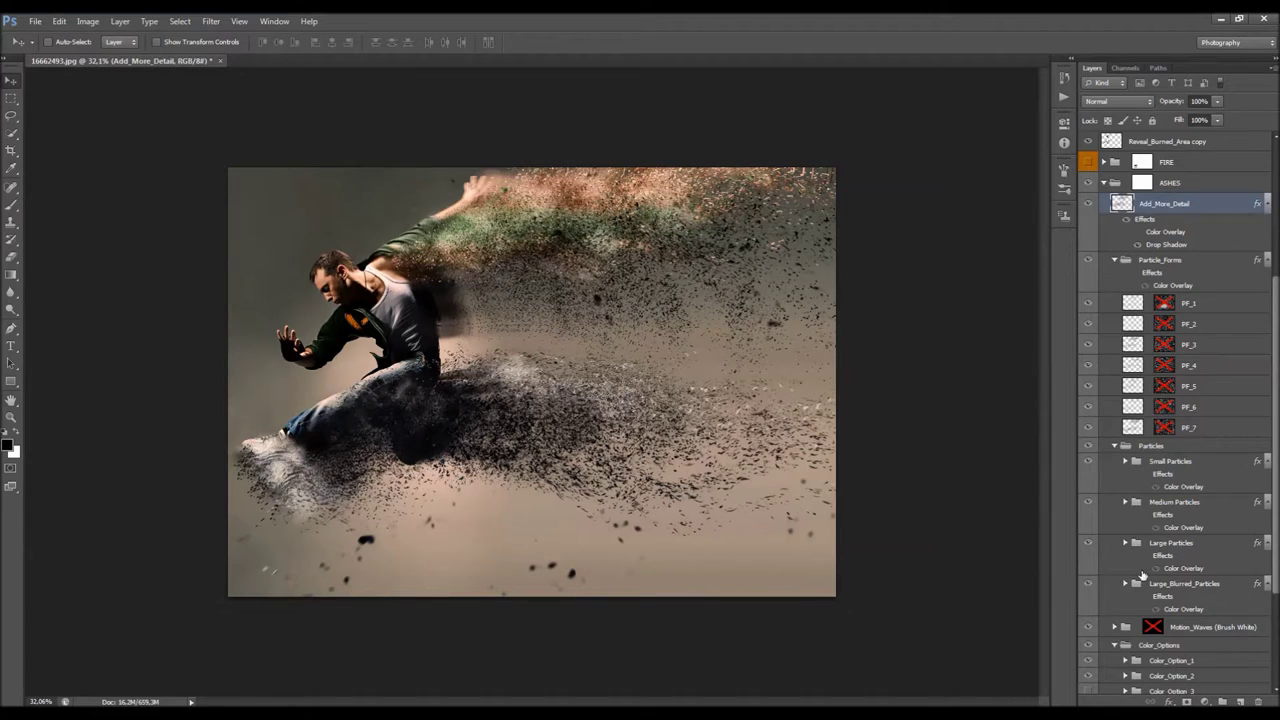
pyautogui.scroll(-2, 1150, 572)
pyautogui.click(1114, 519)
pyautogui.click(1114, 519)
pyautogui.scroll(2, 1127, 522)
pyautogui.scroll(2, 1127, 524)
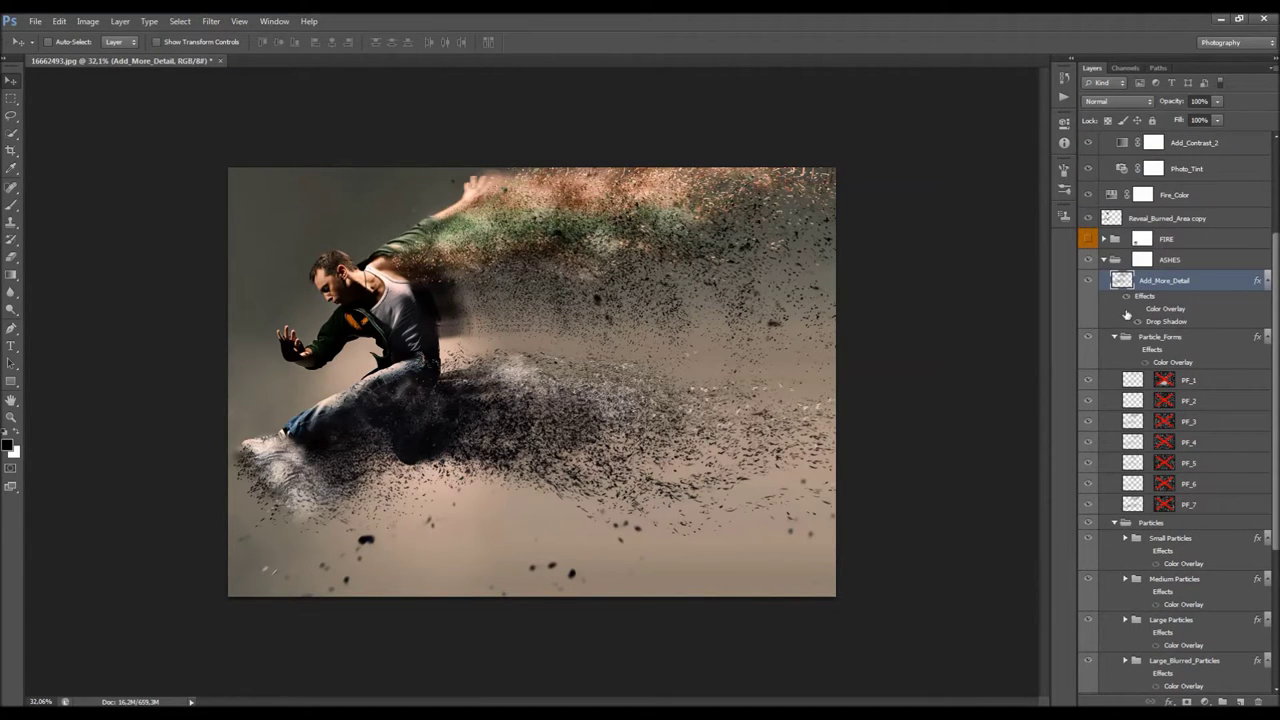
# Hide the Photo_Tint adjustment layer in the Adjustments group
pyautogui.scroll(3, 1118, 326)
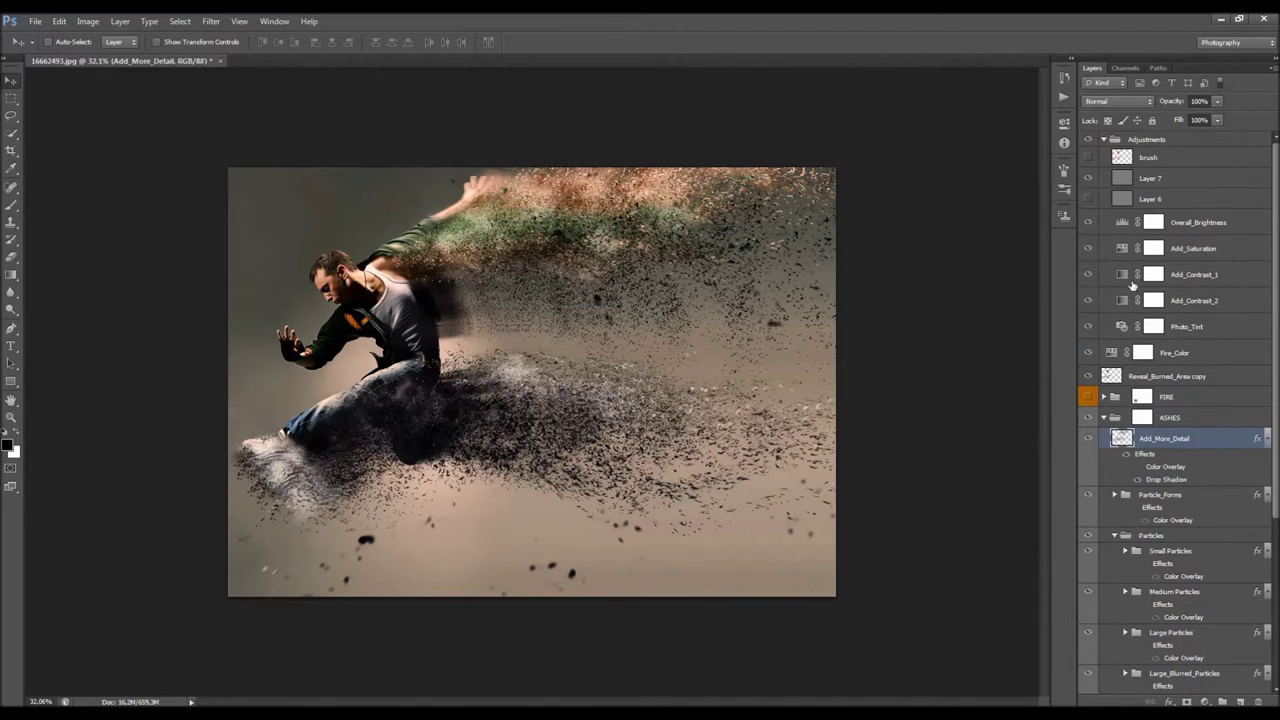
pyautogui.click(1150, 330)
pyautogui.click(1086, 328)
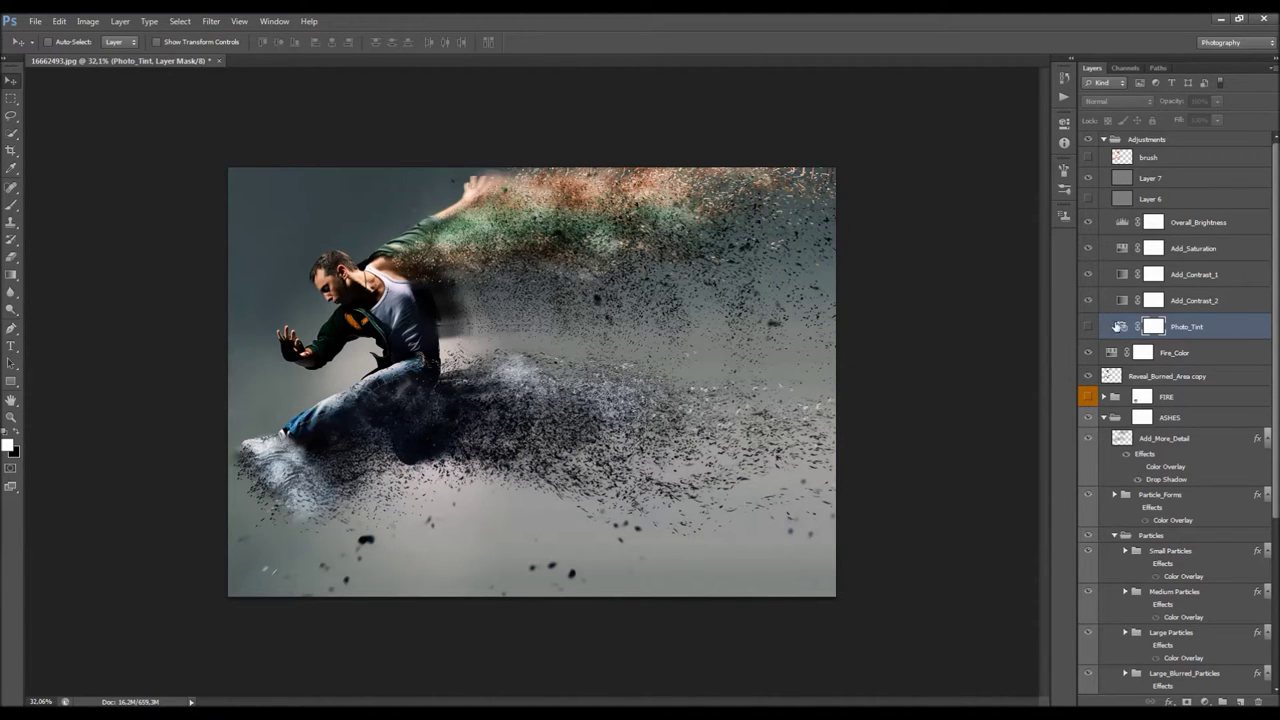
# Set the white input level of the Overall_Brightness Levels adjustment to 237 and compare the image with and without it
pyautogui.doubleClick(1122, 221)
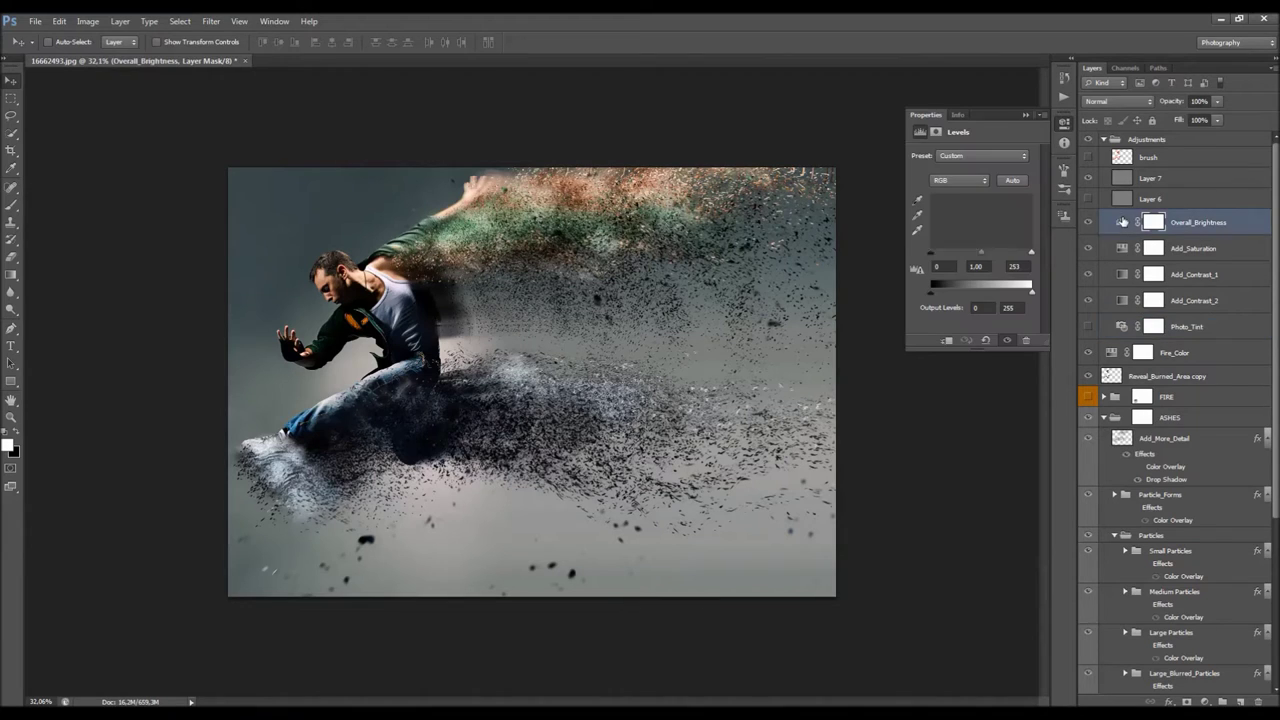
pyautogui.moveTo(1013, 251); pyautogui.dragTo(1023, 258)
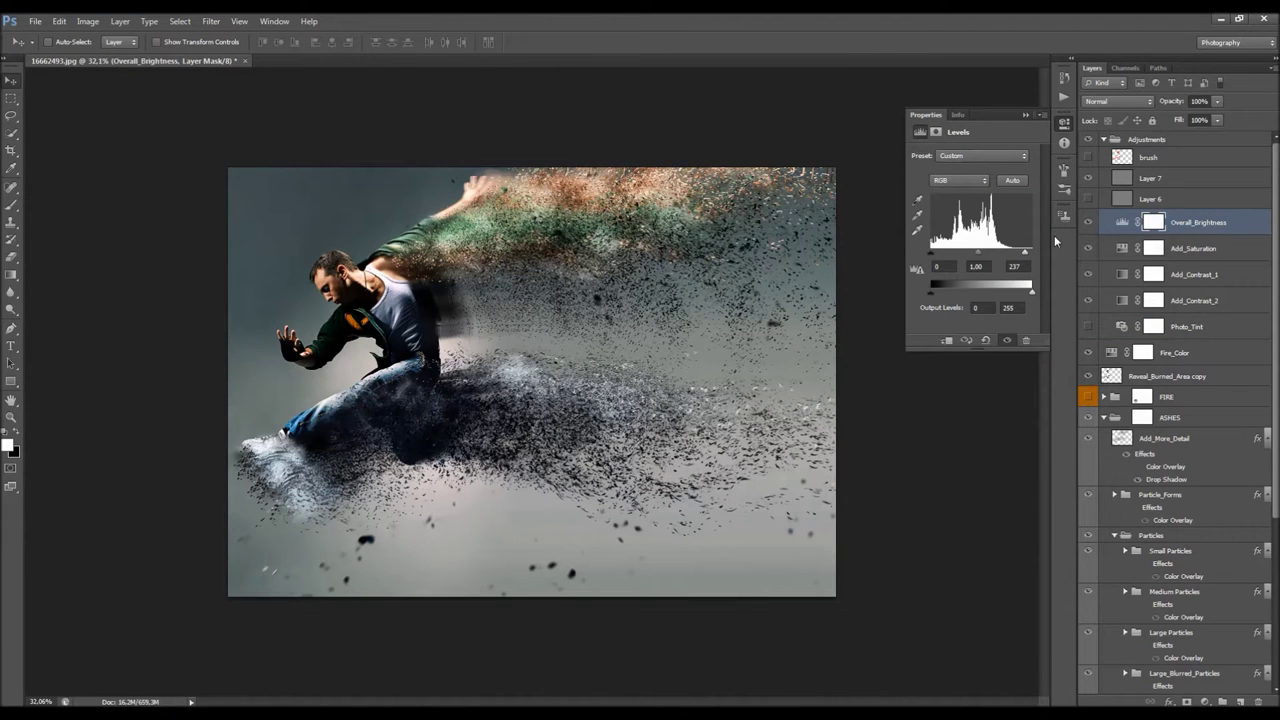
pyautogui.click(1087, 222)
pyautogui.click(1087, 222)
pyautogui.click(1025, 115)
# Collapse the Adjustments and ASHES layer groups
pyautogui.click(1104, 140)
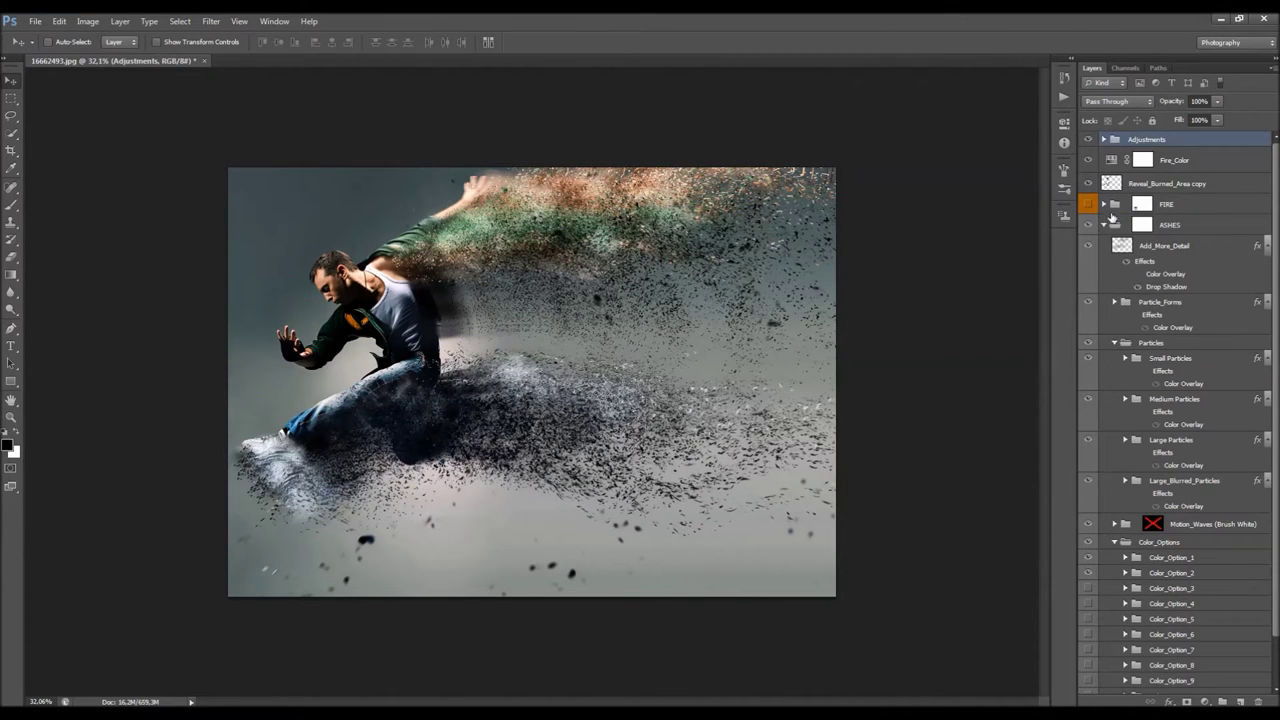
pyautogui.click(1104, 224)
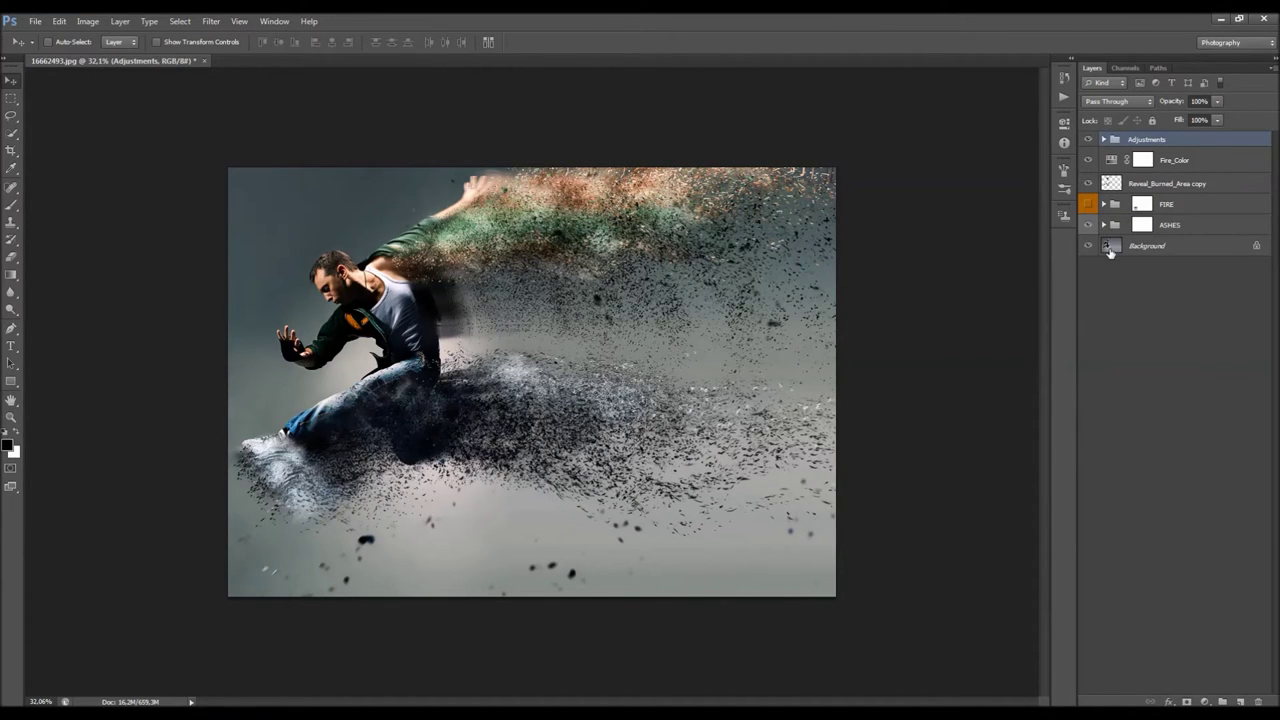